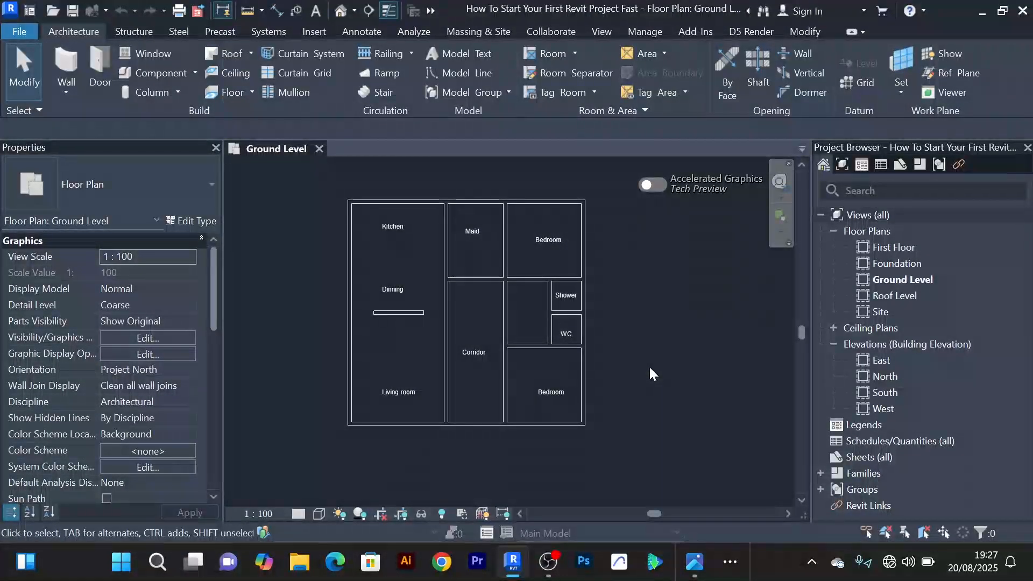
# Examine the ground-floor room layout, especially the space around the short wall between the dining area and living room
pyautogui.scroll(1, 648, 367)
pyautogui.scroll(-1, 648, 367)
pyautogui.moveTo(660, 380); pyautogui.dragTo(627, 340, button='middle')
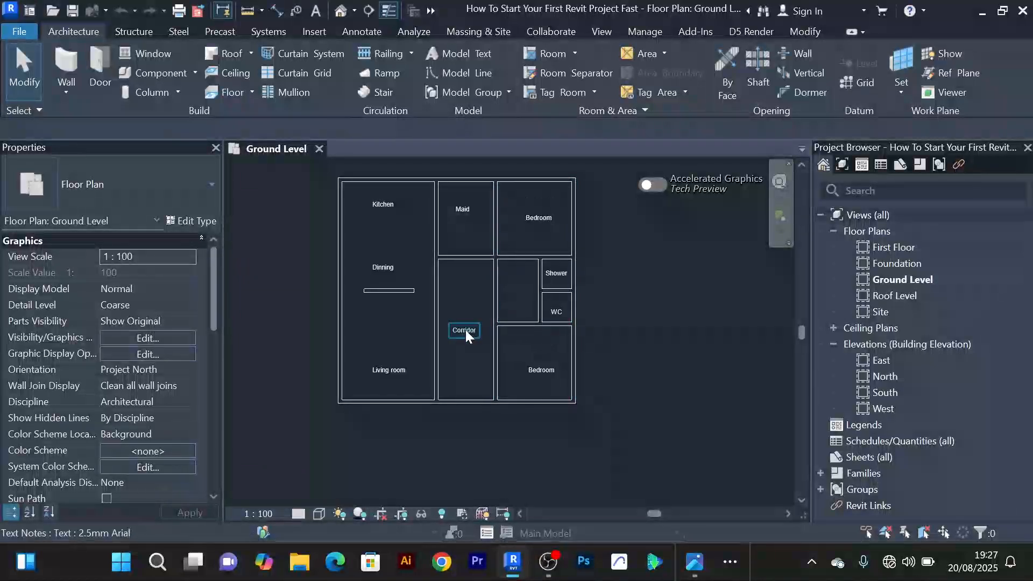
pyautogui.scroll(3, 419, 344)
pyautogui.scroll(-3, 409, 377)
pyautogui.scroll(3, 395, 376)
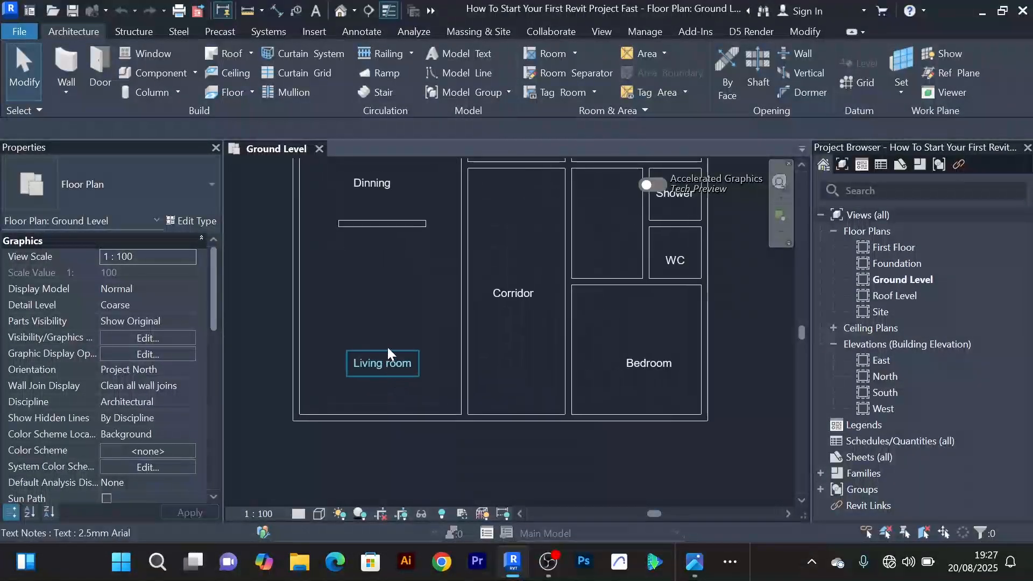
pyautogui.scroll(-3, 413, 393)
pyautogui.scroll(3, 410, 338)
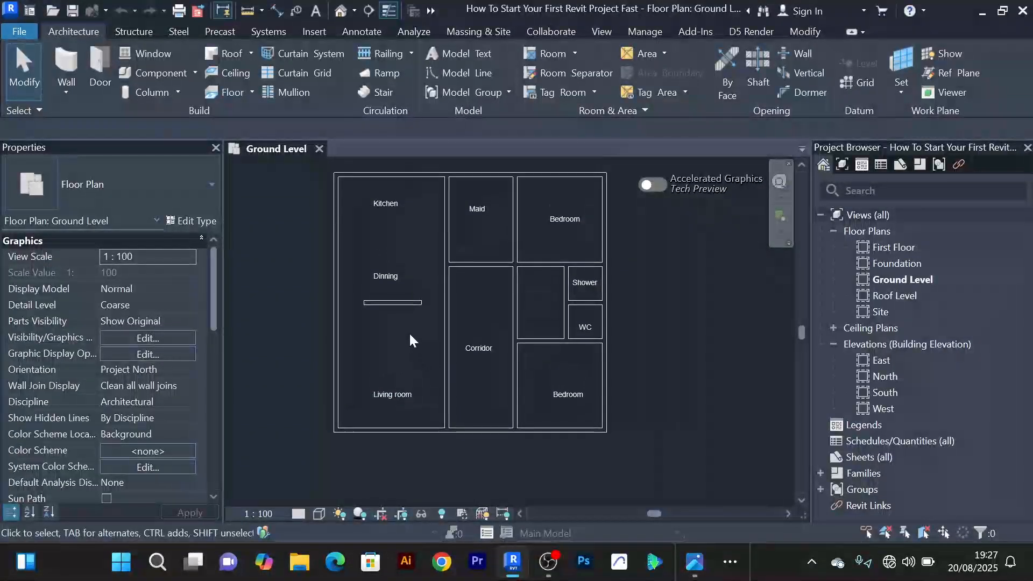
pyautogui.scroll(-3, 495, 314)
pyautogui.scroll(1, 484, 323)
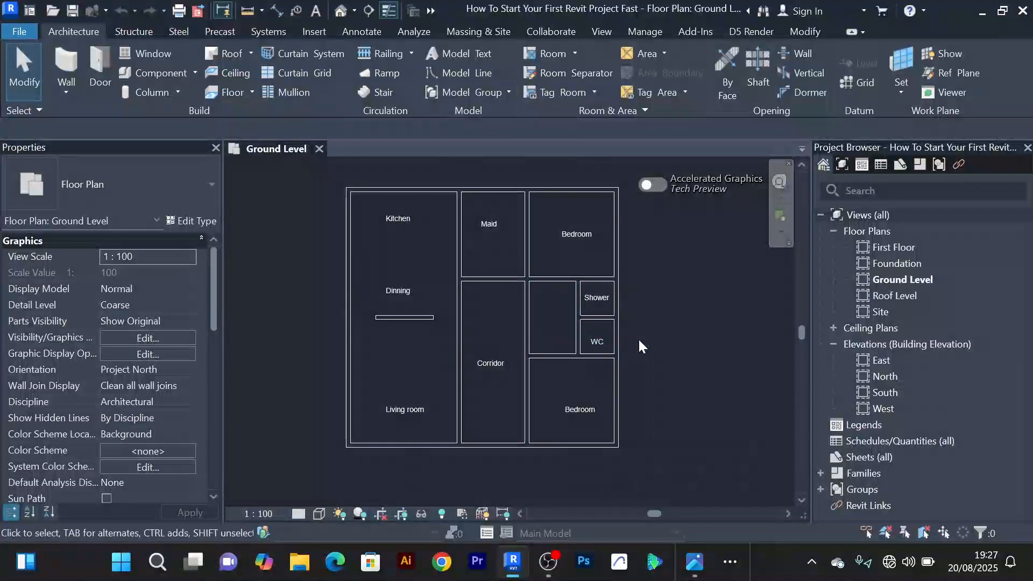
pyautogui.scroll(3, 639, 342)
pyautogui.scroll(-3, 639, 345)
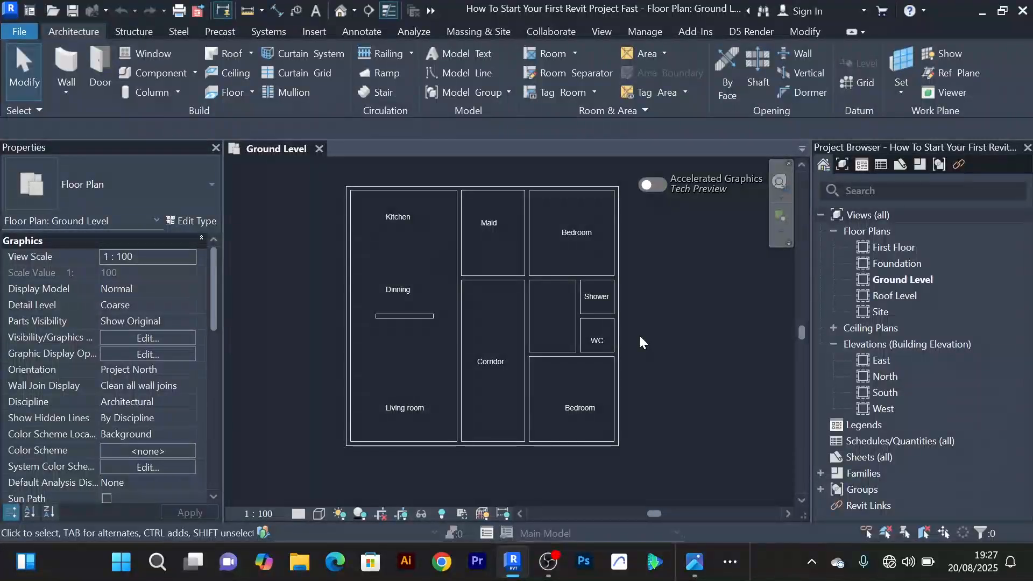
pyautogui.scroll(3, 418, 355)
pyautogui.scroll(-3, 416, 348)
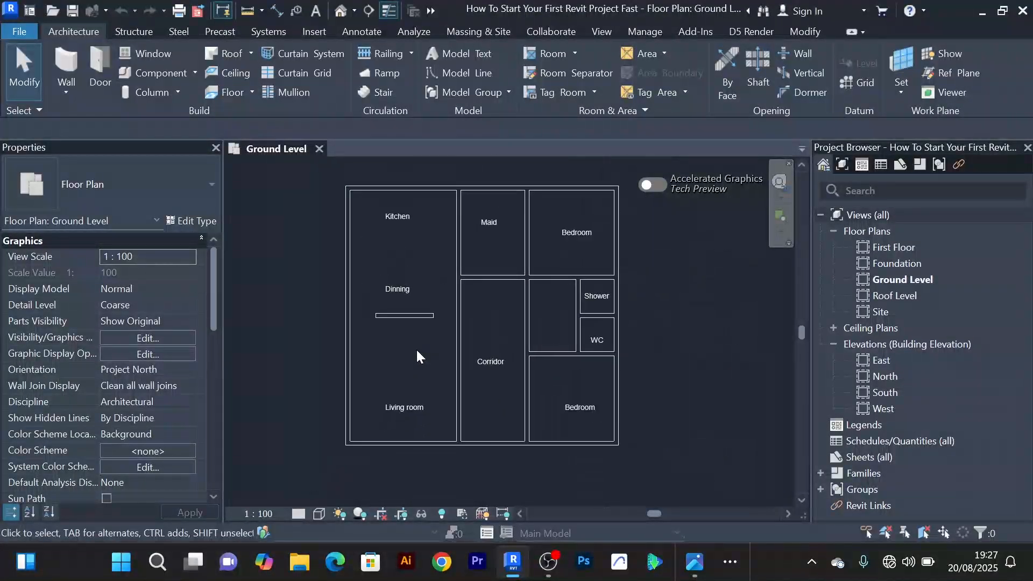
pyautogui.scroll(2, 393, 320)
pyautogui.moveTo(386, 316); pyautogui.dragTo(396, 345, button='middle')
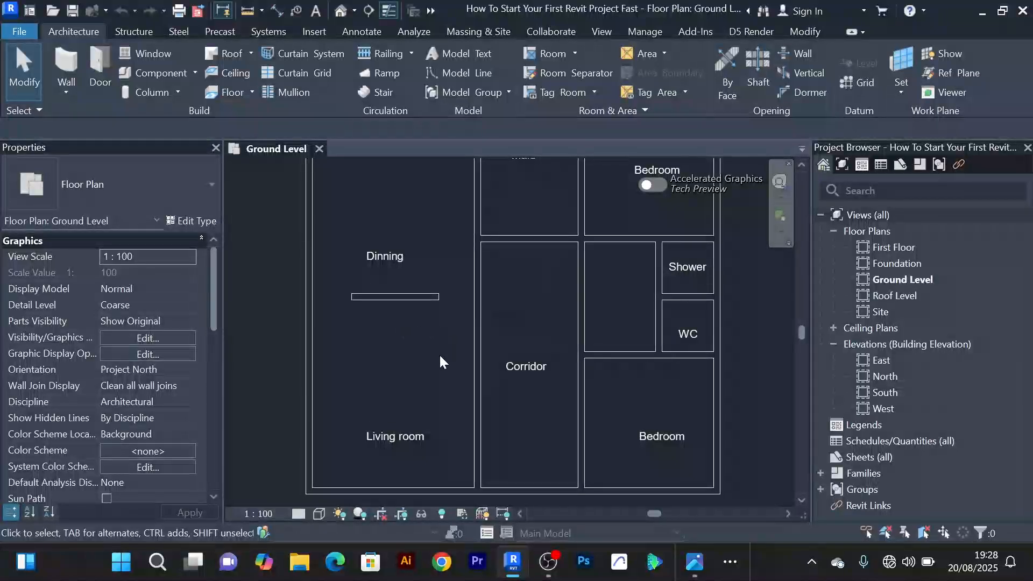
pyautogui.scroll(-2, 419, 327)
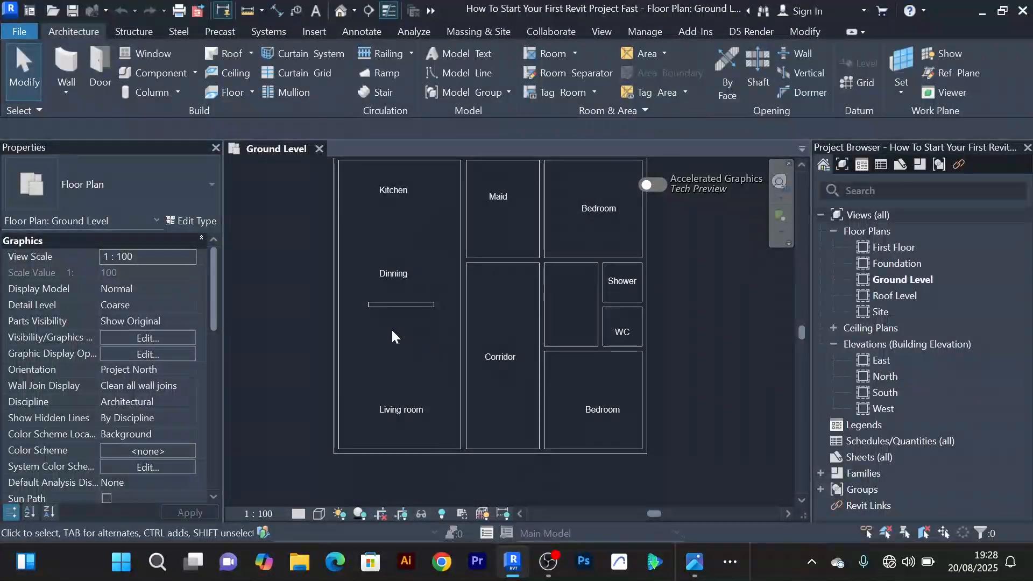
pyautogui.scroll(2, 401, 322)
pyautogui.scroll(-3, 402, 320)
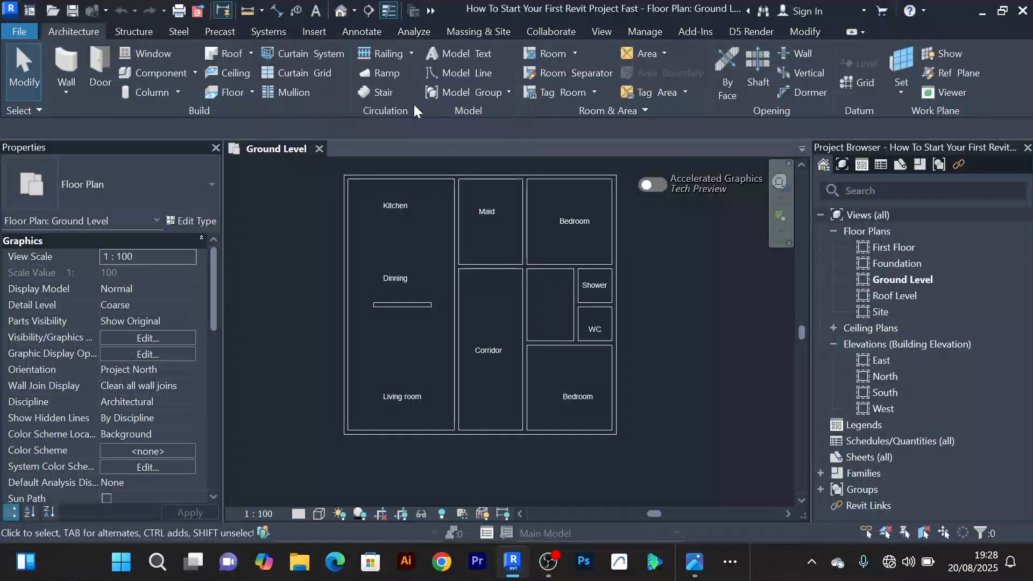
# Start a component stair and place a westward straight run of 9 risers, 2000 mm long, along the short wall's living-room side
pyautogui.click(385, 94)
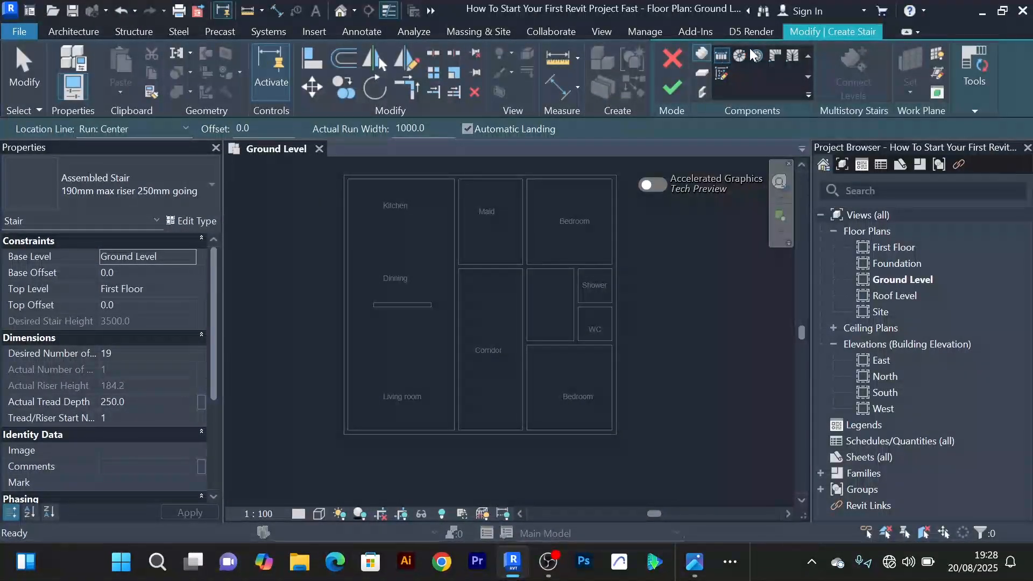
pyautogui.click(701, 56)
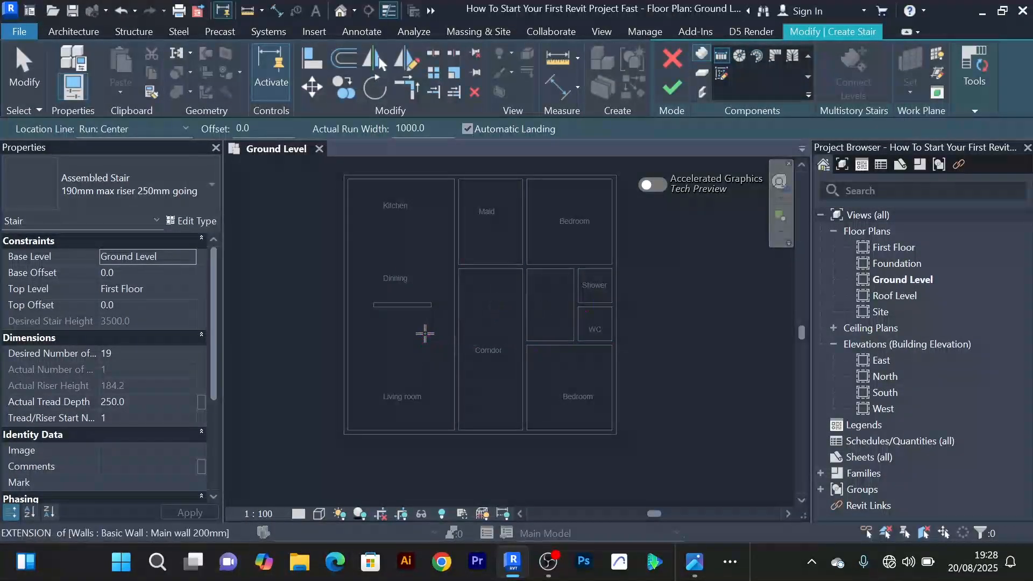
pyautogui.scroll(4, 424, 334)
pyautogui.scroll(-2, 553, 321)
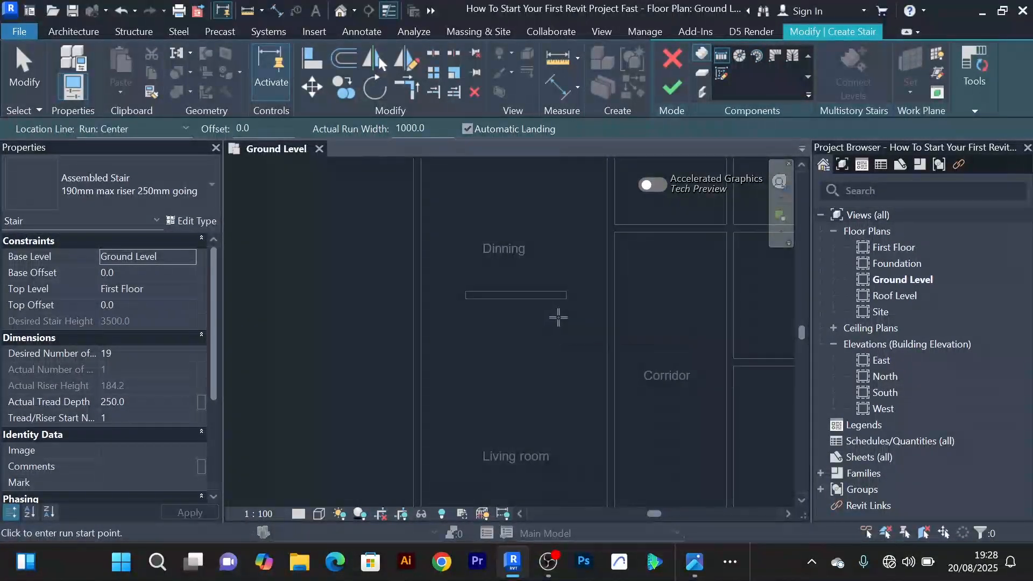
pyautogui.click(561, 315)
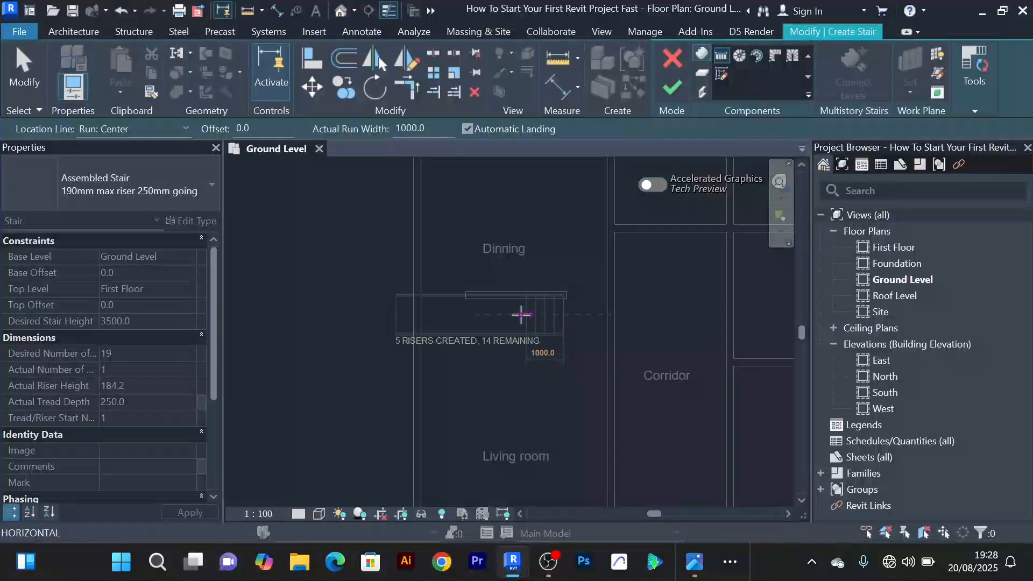
pyautogui.scroll(2, 492, 315)
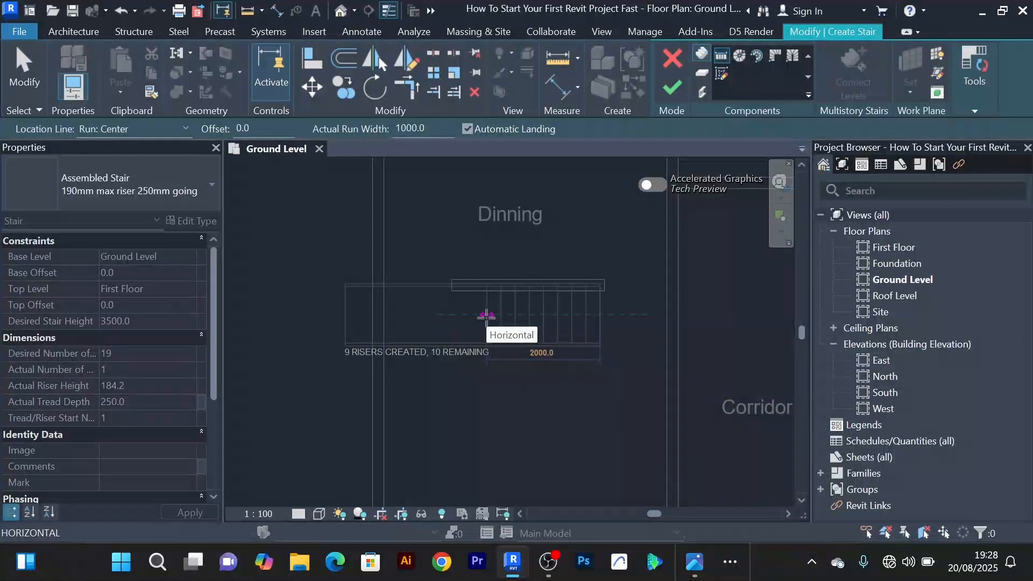
pyautogui.click(486, 315)
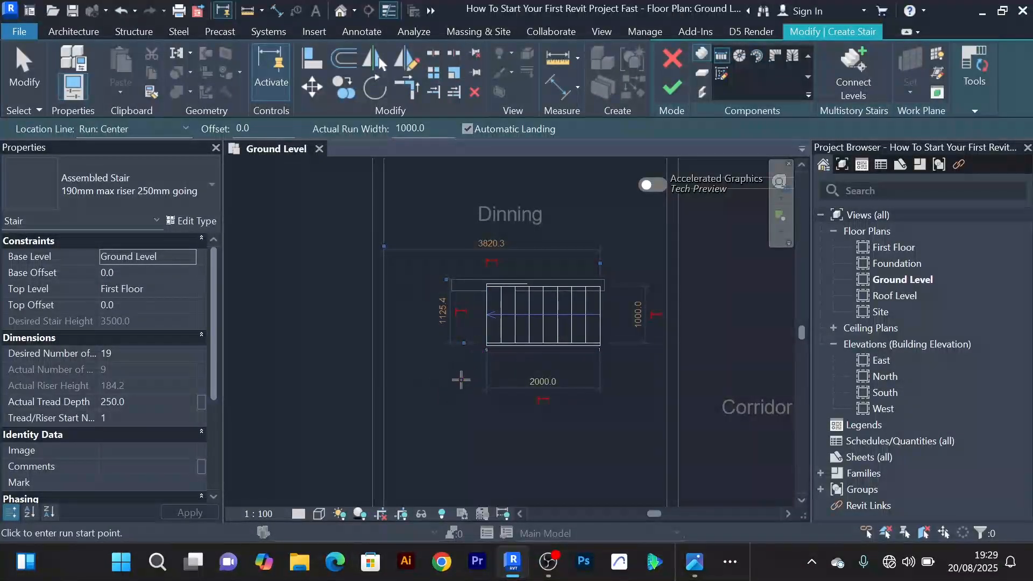
# Place a parallel return run of the remaining 10 risers, 2250 mm long, heading east on the living-room side
pyautogui.click(483, 397)
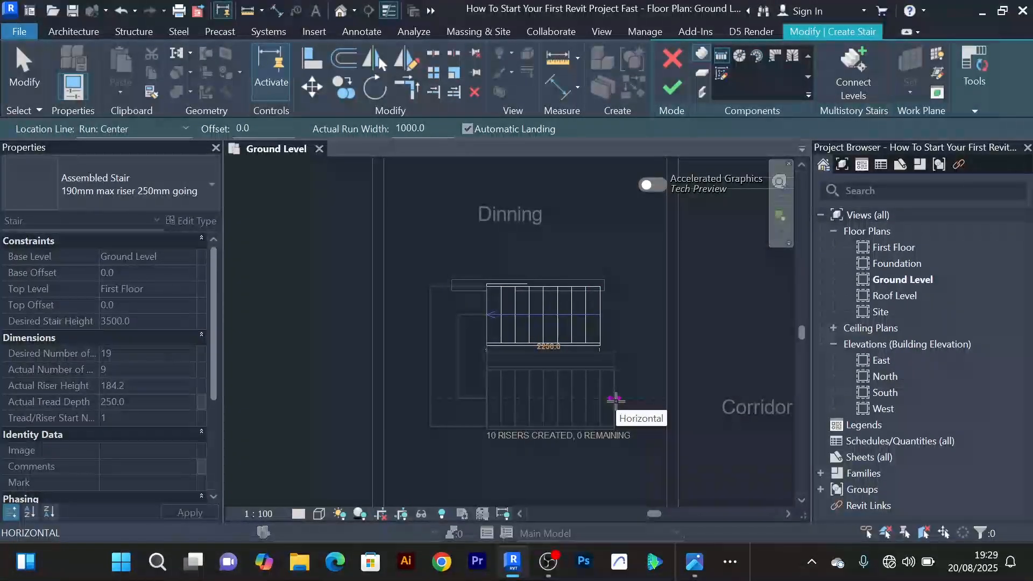
pyautogui.click(615, 399)
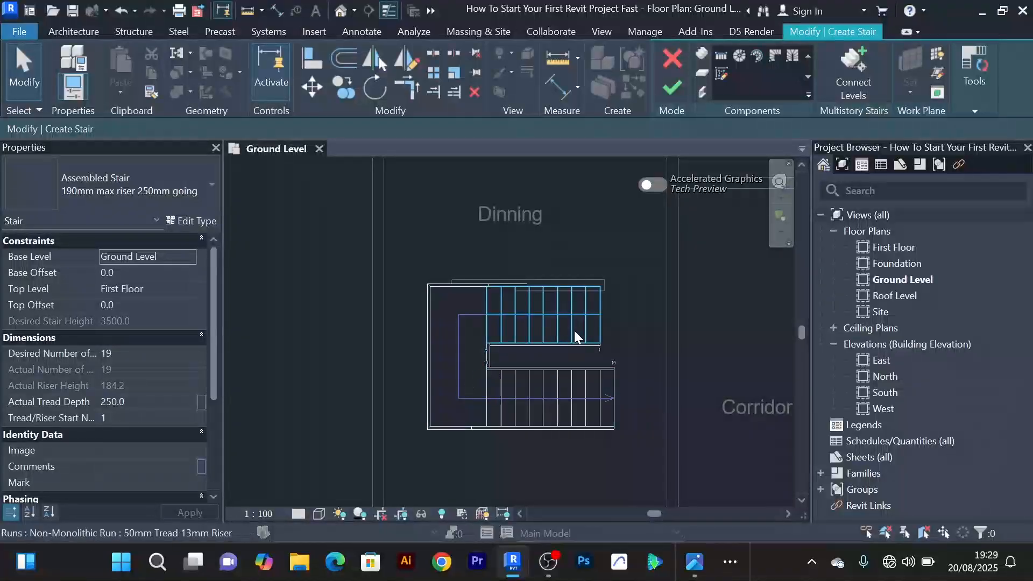
pyautogui.scroll(3, 644, 287)
pyautogui.scroll(-4, 651, 321)
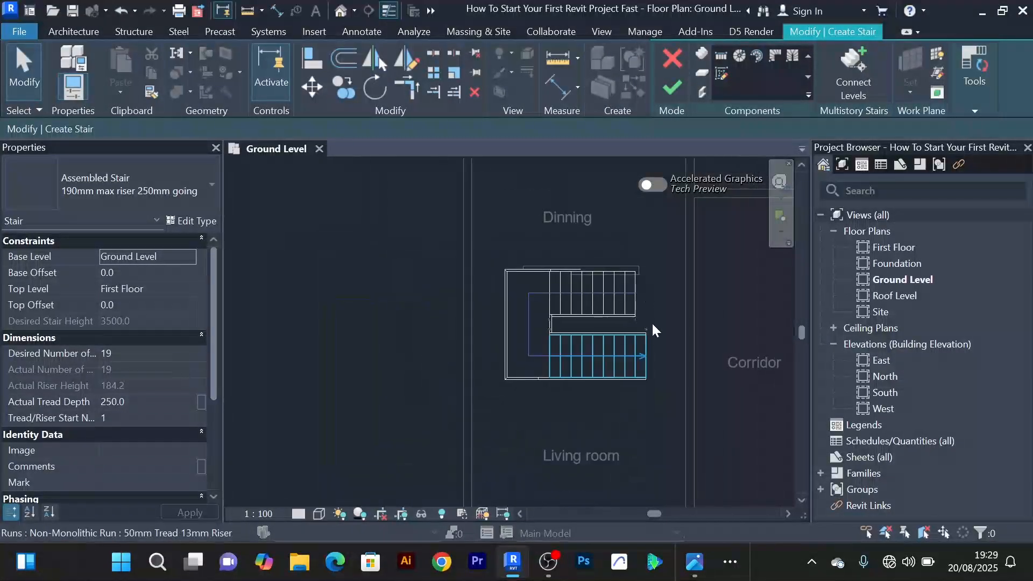
# Examine the riser numbering of both stair runs and select each run to check its width
pyautogui.scroll(2, 649, 302)
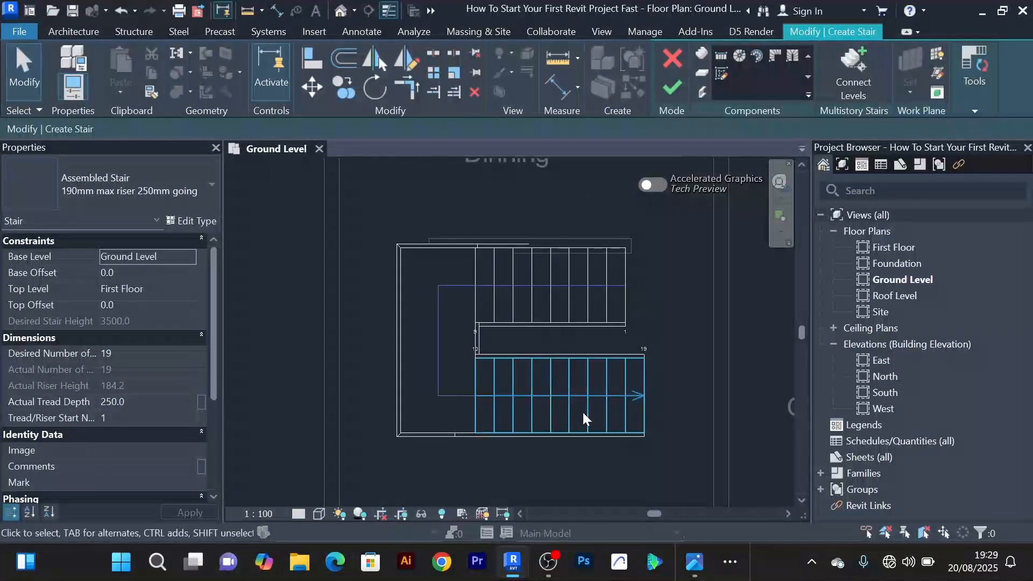
pyautogui.scroll(2, 638, 266)
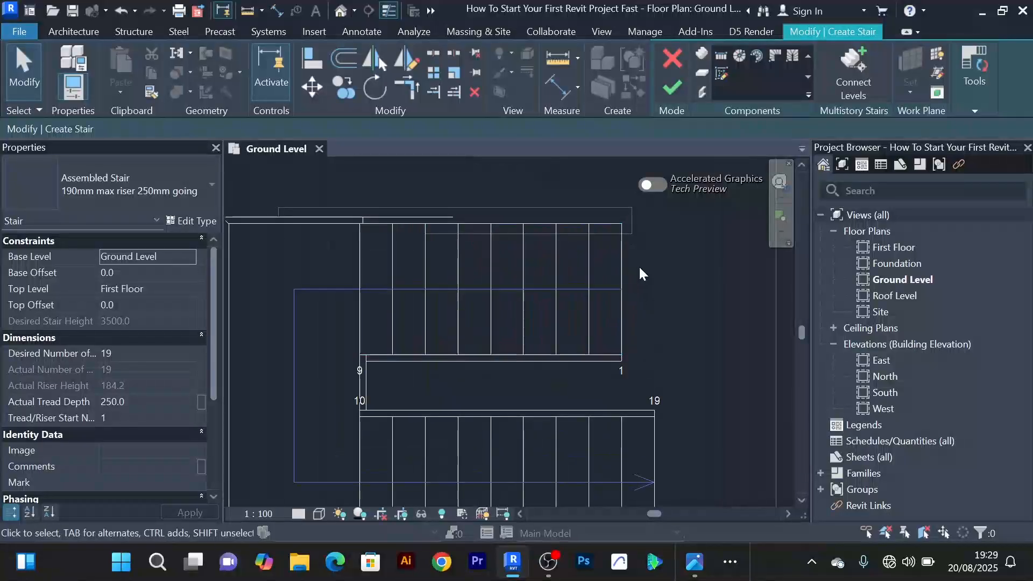
pyautogui.scroll(-3, 647, 264)
pyautogui.scroll(3, 606, 262)
pyautogui.scroll(-2, 676, 384)
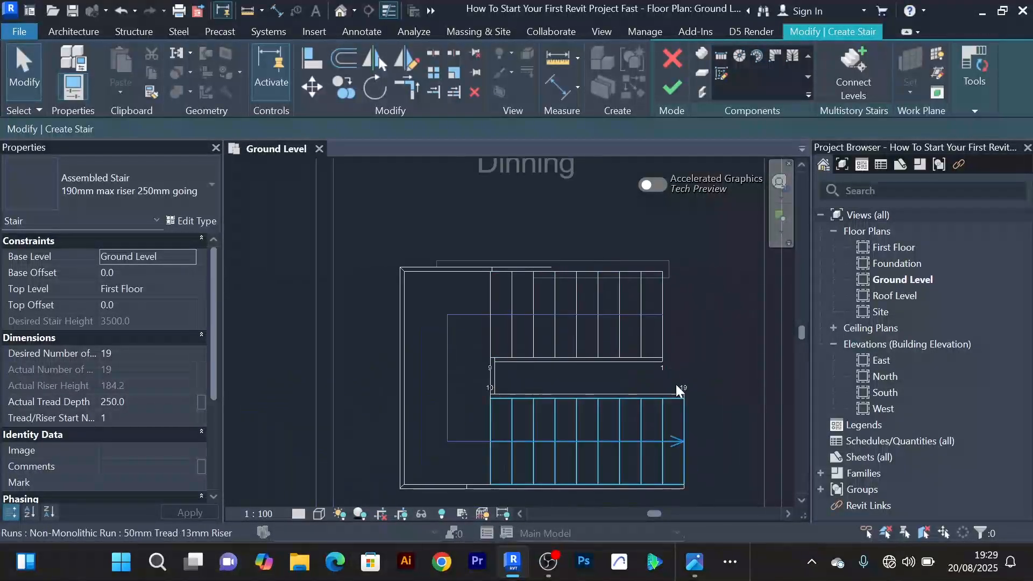
pyautogui.moveTo(699, 355); pyautogui.dragTo(654, 319, button='middle')
pyautogui.scroll(2, 654, 319)
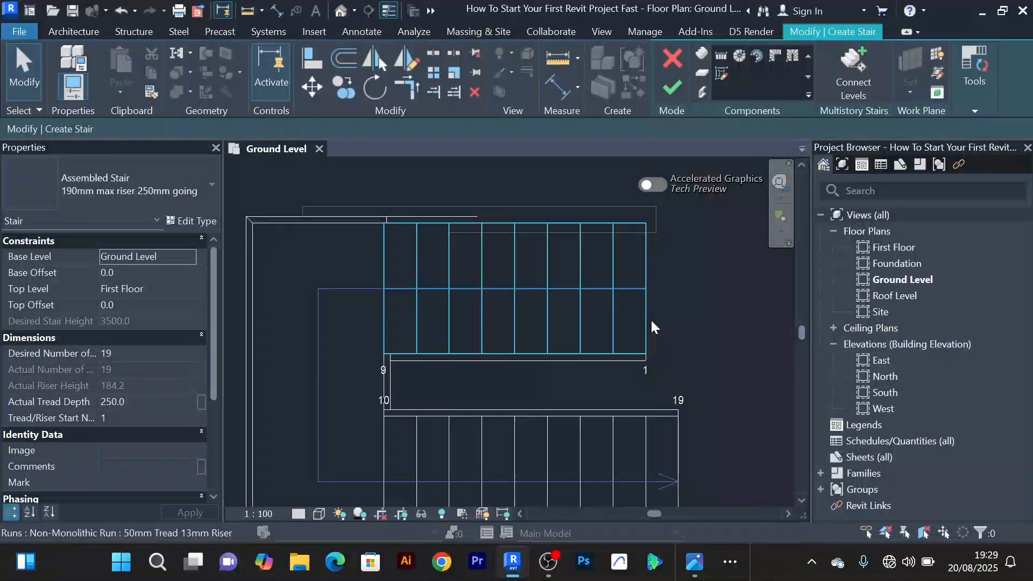
pyautogui.click(651, 321)
pyautogui.scroll(3, 694, 285)
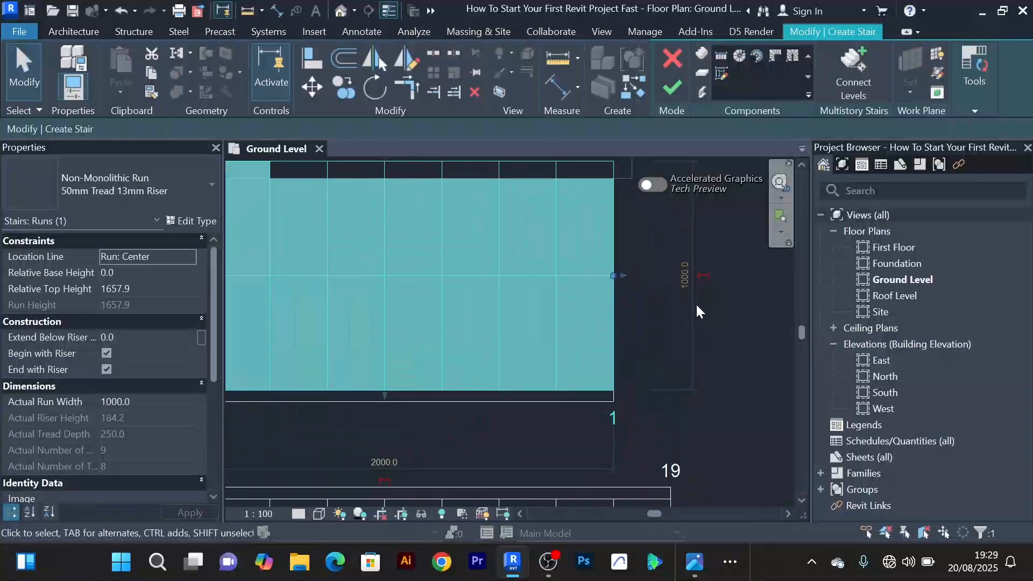
pyautogui.scroll(-2, 680, 275)
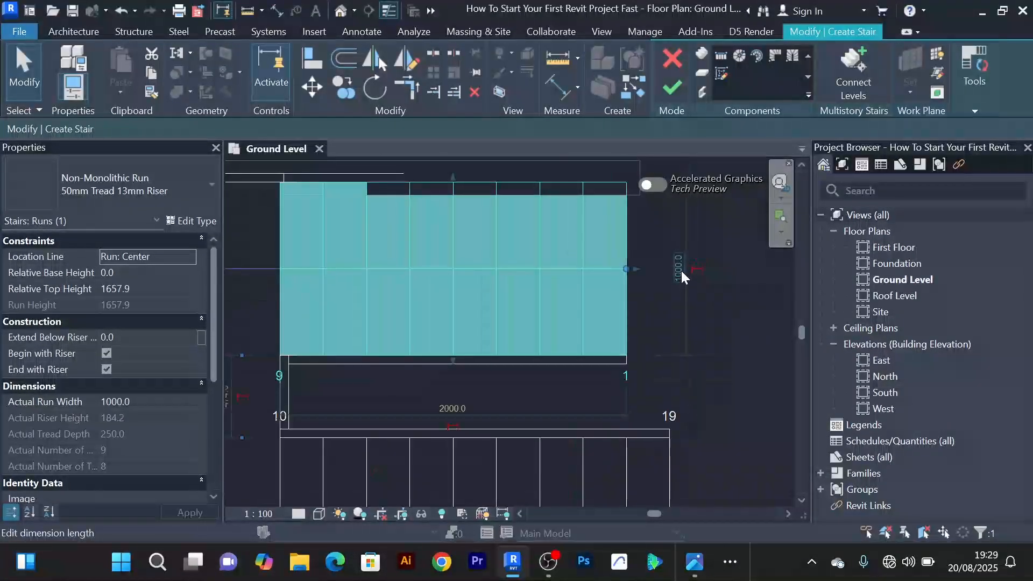
pyautogui.scroll(-3, 685, 282)
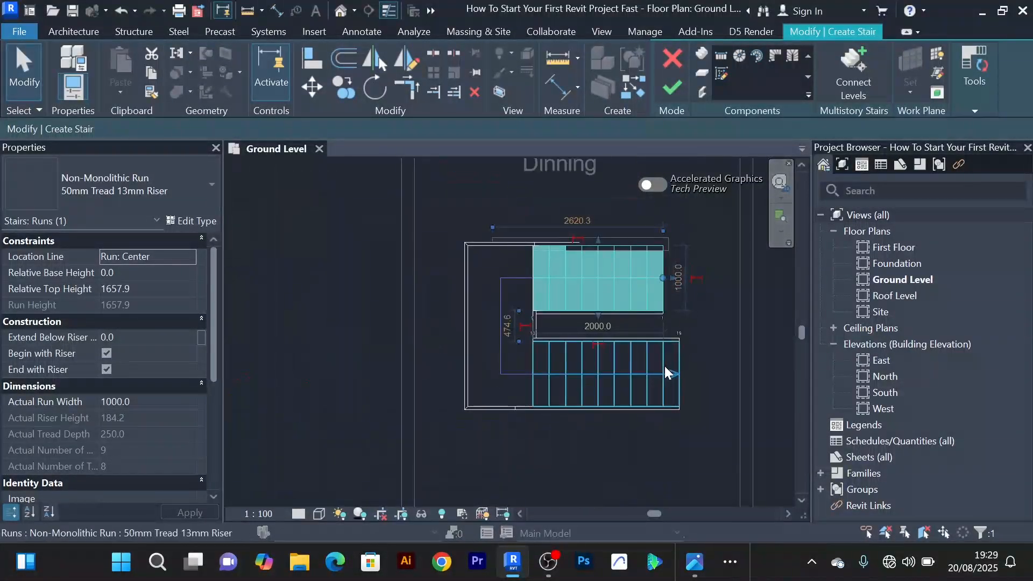
pyautogui.click(667, 396)
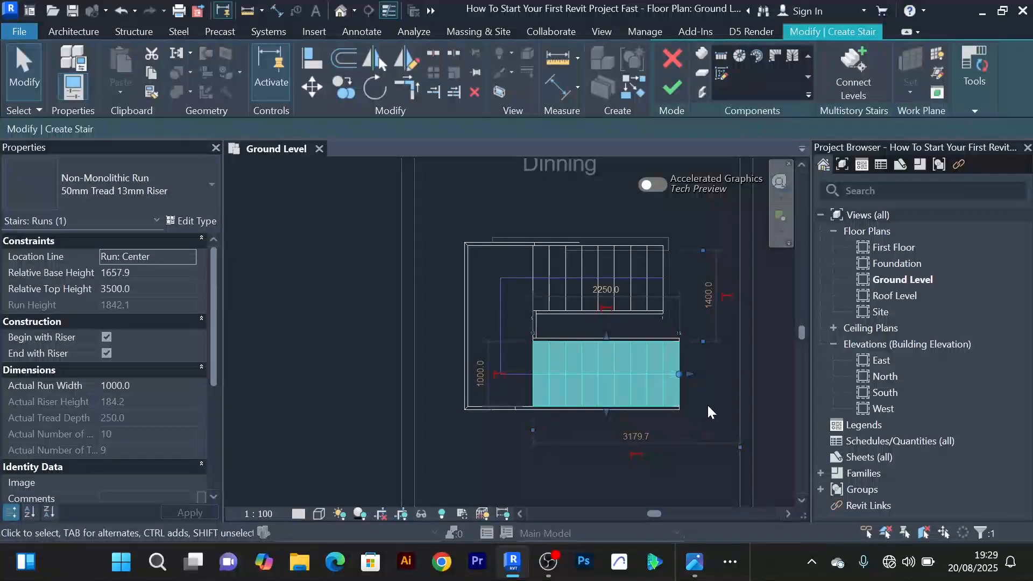
# Select the landing joining the two runs and inspect its width dimension
pyautogui.click(435, 280)
pyautogui.click(470, 301)
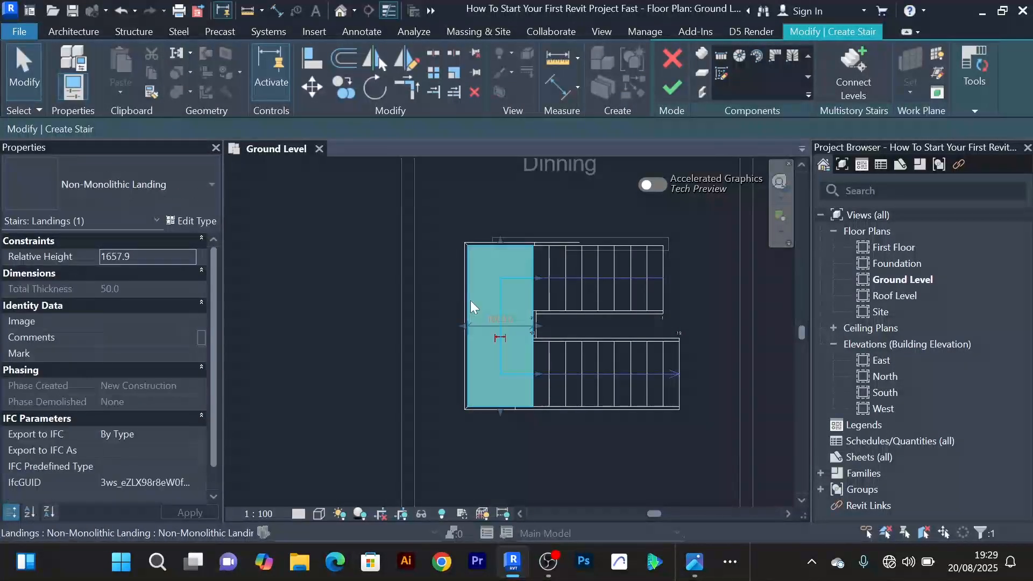
pyautogui.scroll(2, 487, 321)
pyautogui.scroll(1, 533, 302)
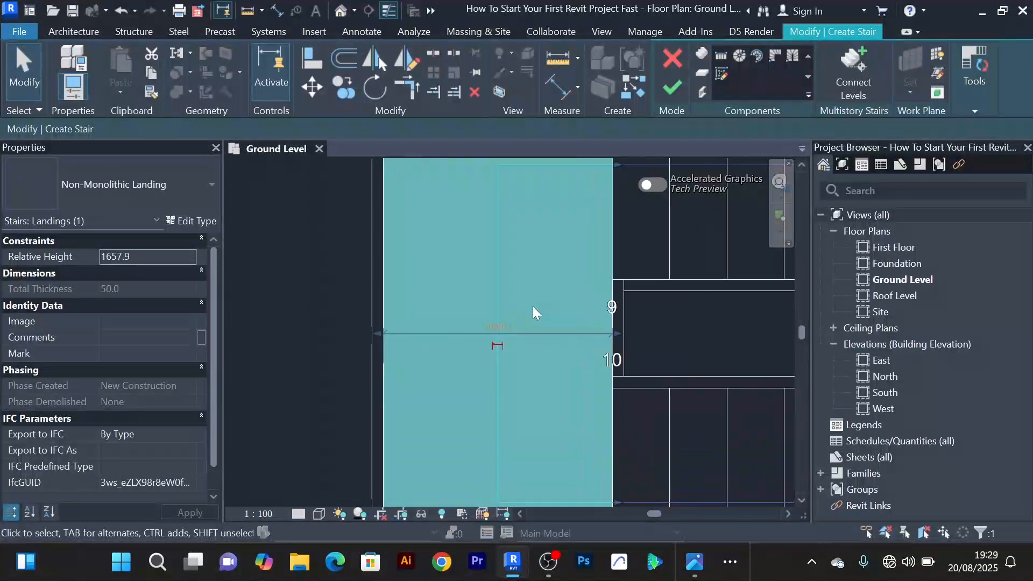
pyautogui.scroll(1, 533, 305)
pyautogui.scroll(1, 500, 334)
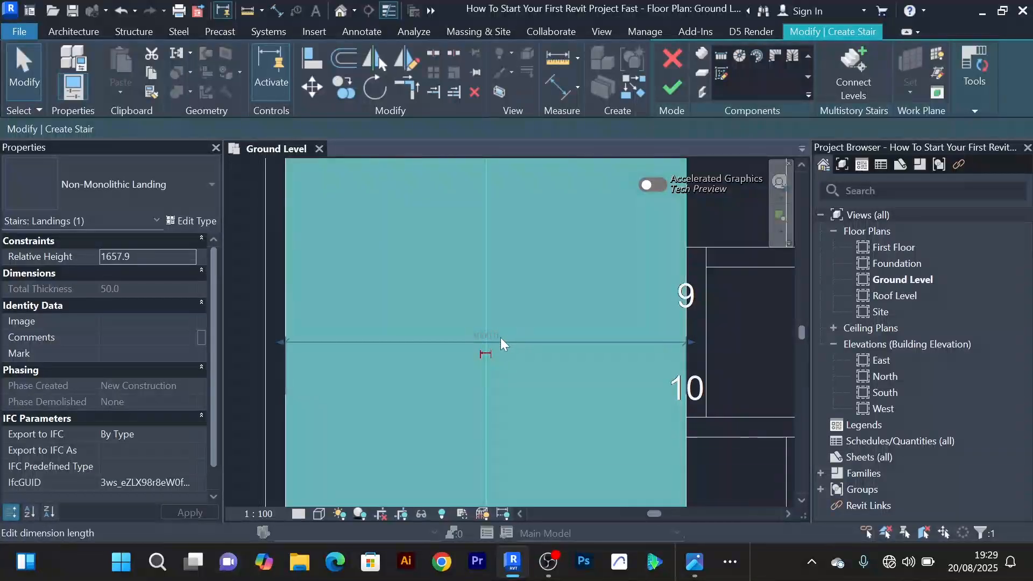
pyautogui.scroll(-1, 518, 315)
pyautogui.scroll(-1, 537, 312)
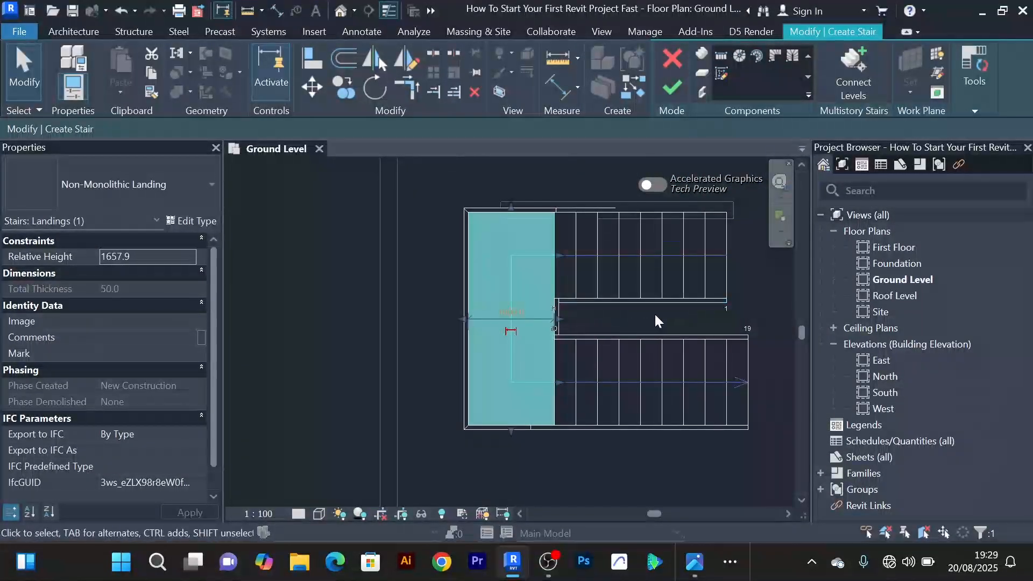
# Examine the stair's position relative to the surrounding rooms and the alignment of its run ends with the short wall
pyautogui.scroll(-1, 742, 299)
pyautogui.moveTo(749, 296); pyautogui.dragTo(718, 299, button='middle')
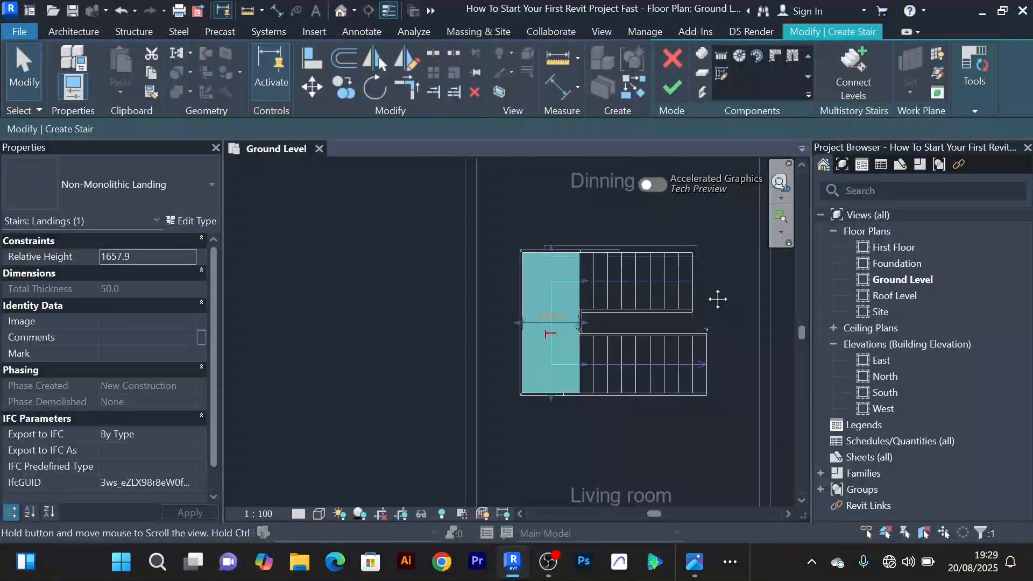
pyautogui.scroll(-1, 699, 290)
pyautogui.scroll(-1, 683, 362)
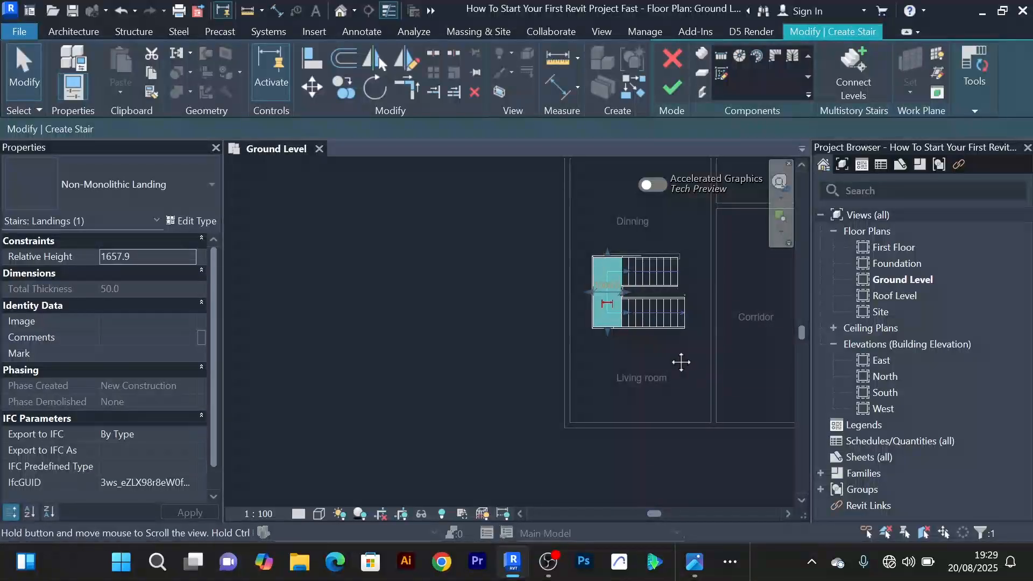
pyautogui.moveTo(680, 362); pyautogui.dragTo(588, 396, button='middle')
pyautogui.scroll(2, 594, 373)
pyautogui.scroll(2, 646, 289)
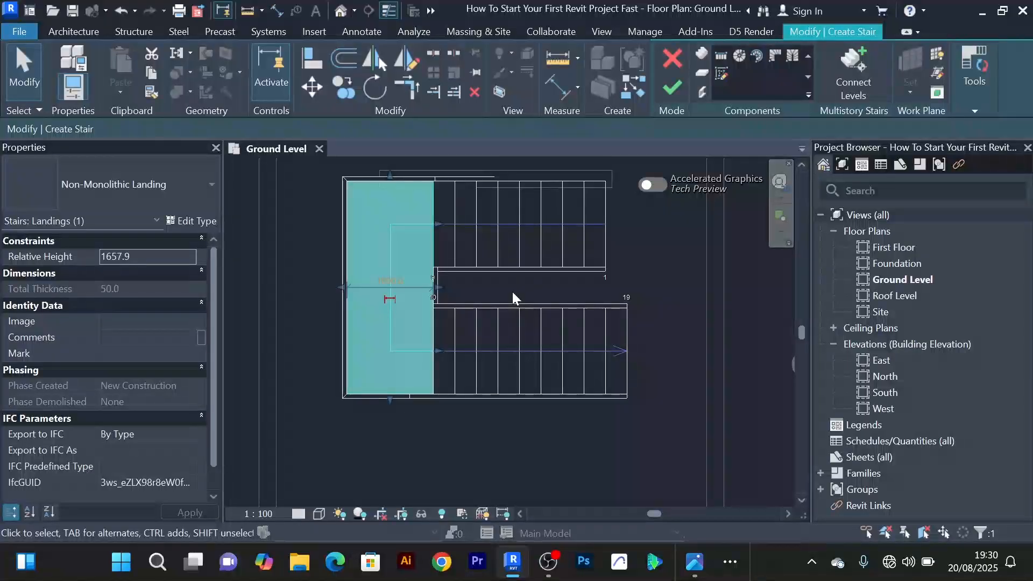
pyautogui.scroll(-2, 665, 284)
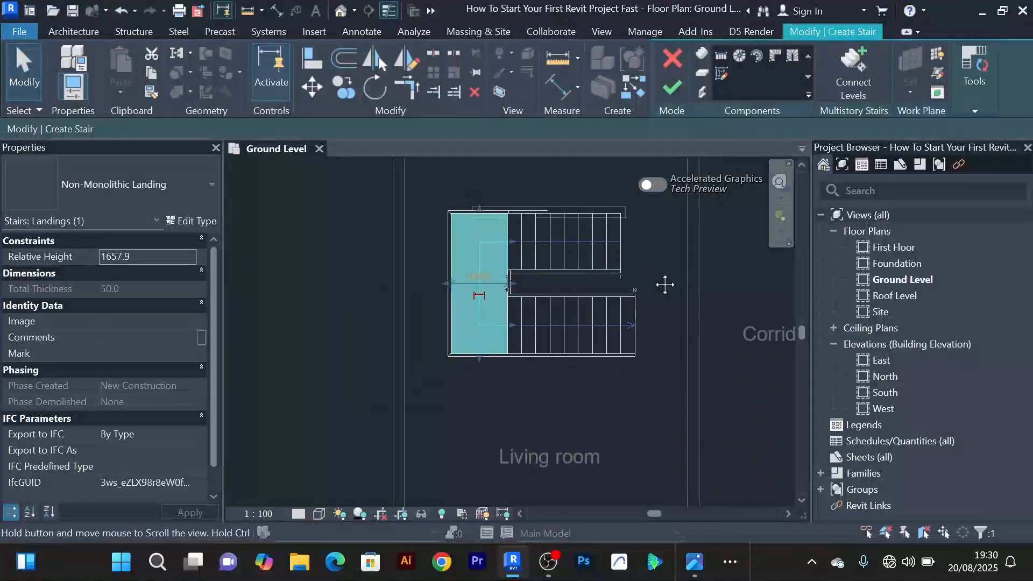
pyautogui.scroll(4, 628, 226)
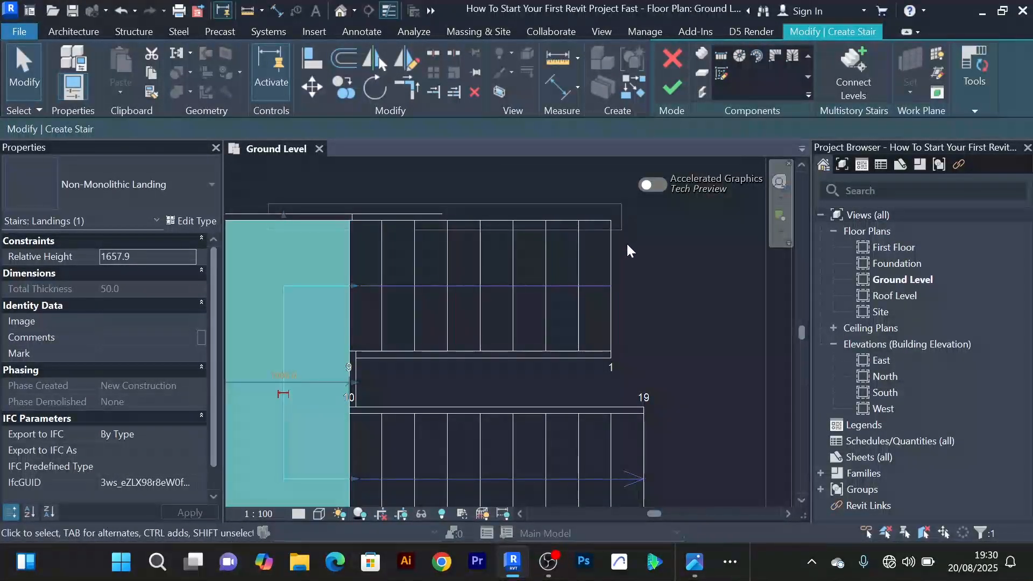
# Align the outer edge of the first stair run with the stair-side face of the short wall
pyautogui.scroll(1, 623, 227)
pyautogui.scroll(-3, 623, 227)
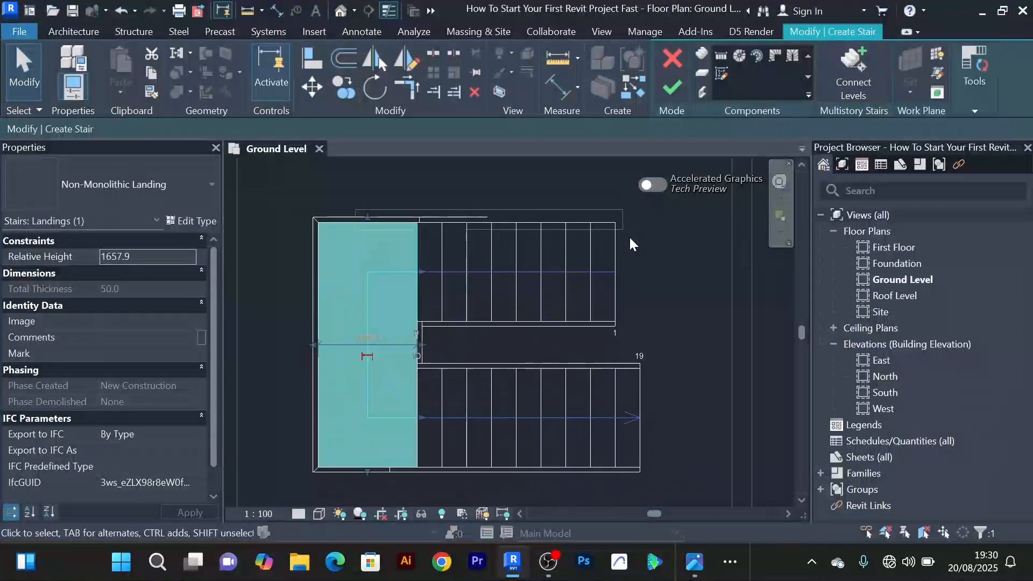
pyautogui.click(313, 57)
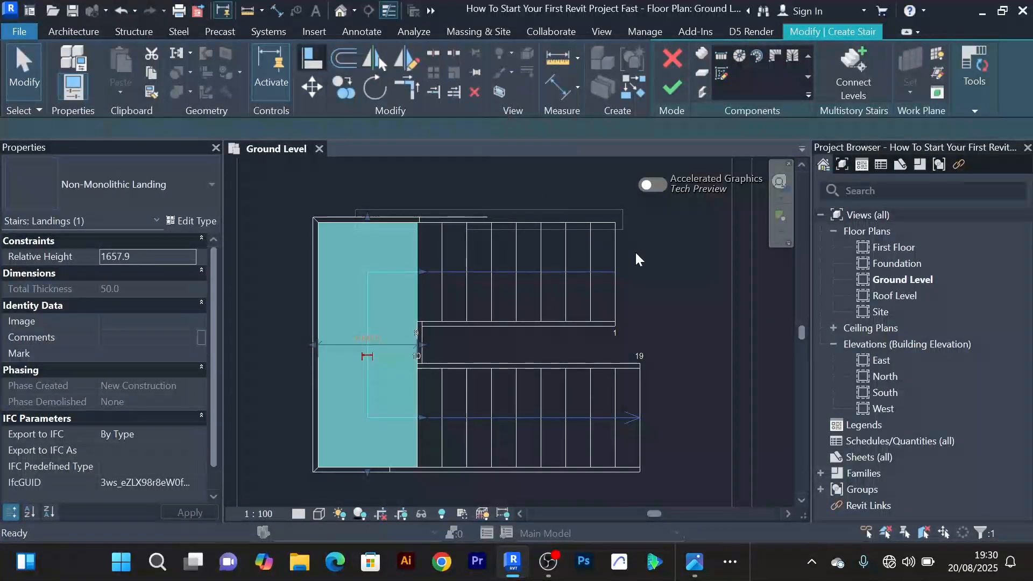
pyautogui.scroll(5, 629, 247)
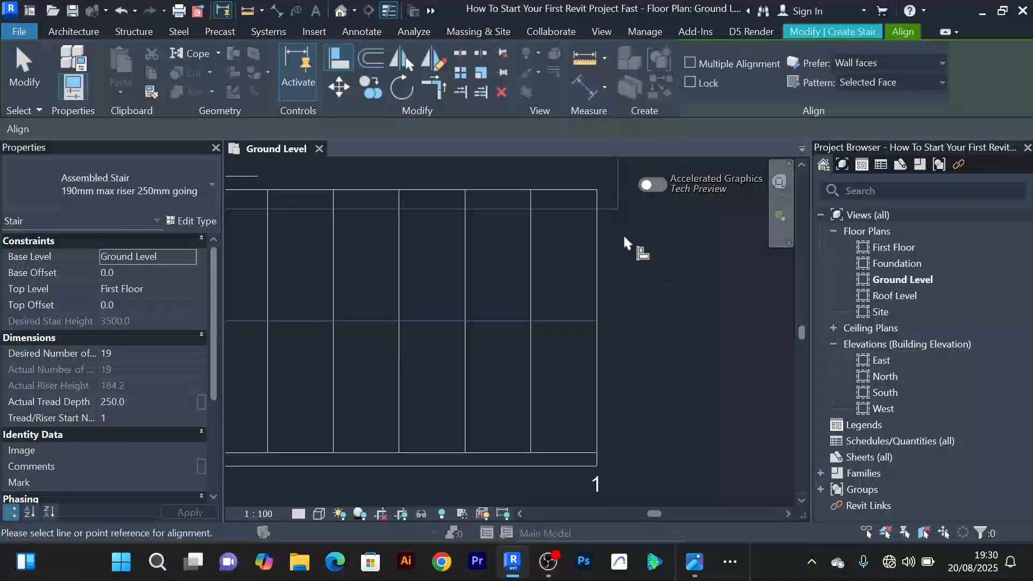
pyautogui.click(602, 197)
pyautogui.scroll(-2, 626, 234)
pyautogui.moveTo(632, 252); pyautogui.dragTo(640, 311, button='middle')
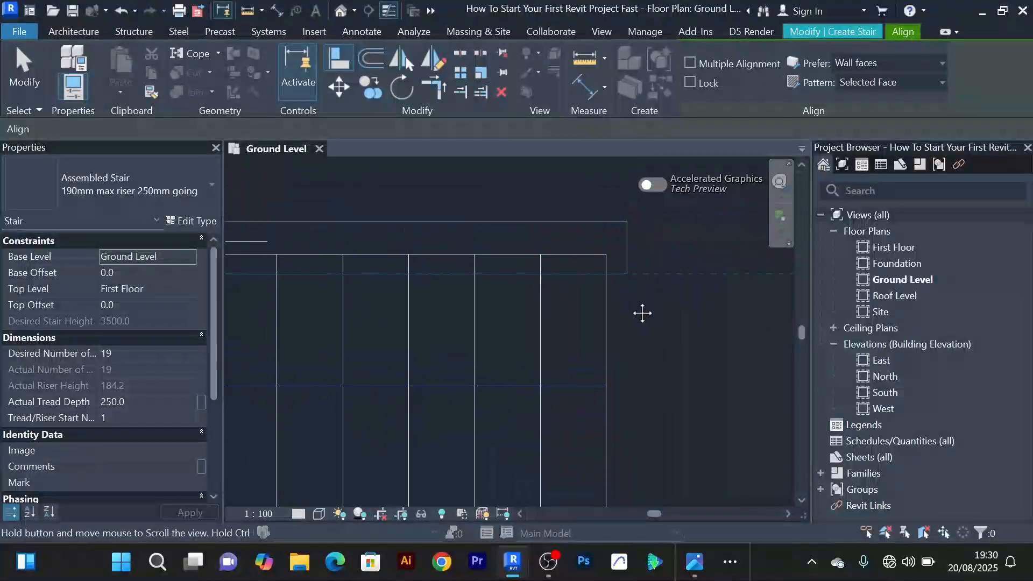
pyautogui.click(521, 249)
pyautogui.scroll(-3, 638, 301)
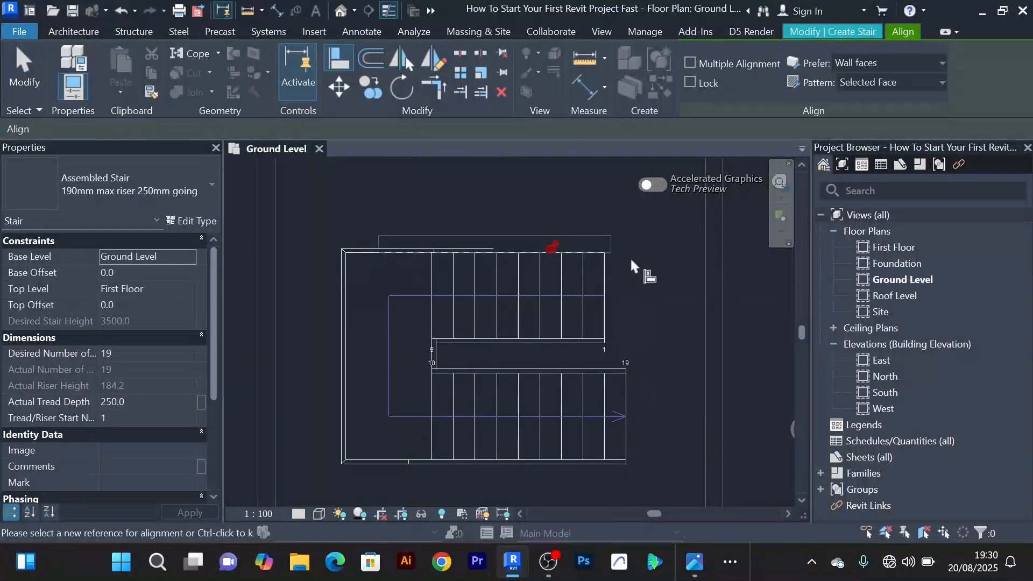
pyautogui.scroll(-2, 643, 272)
pyautogui.rightClick(582, 209)
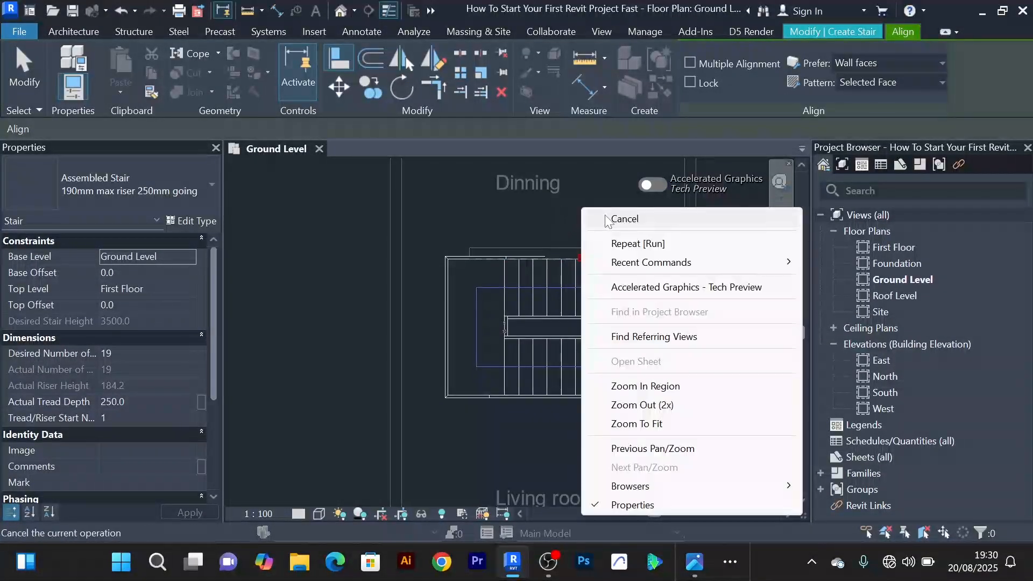
pyautogui.click(605, 215)
pyautogui.scroll(4, 578, 328)
pyautogui.rightClick(705, 314)
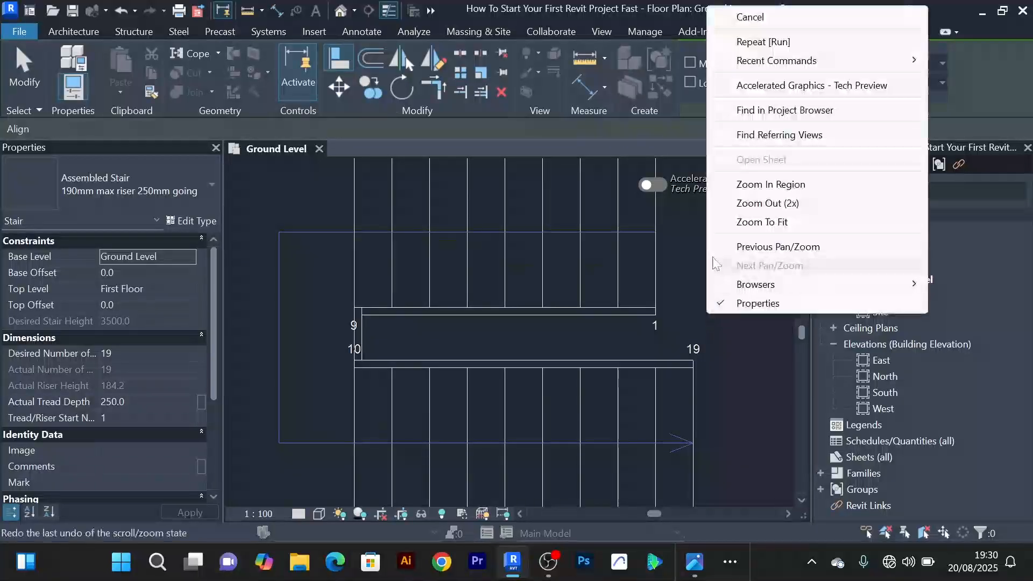
pyautogui.click(769, 17)
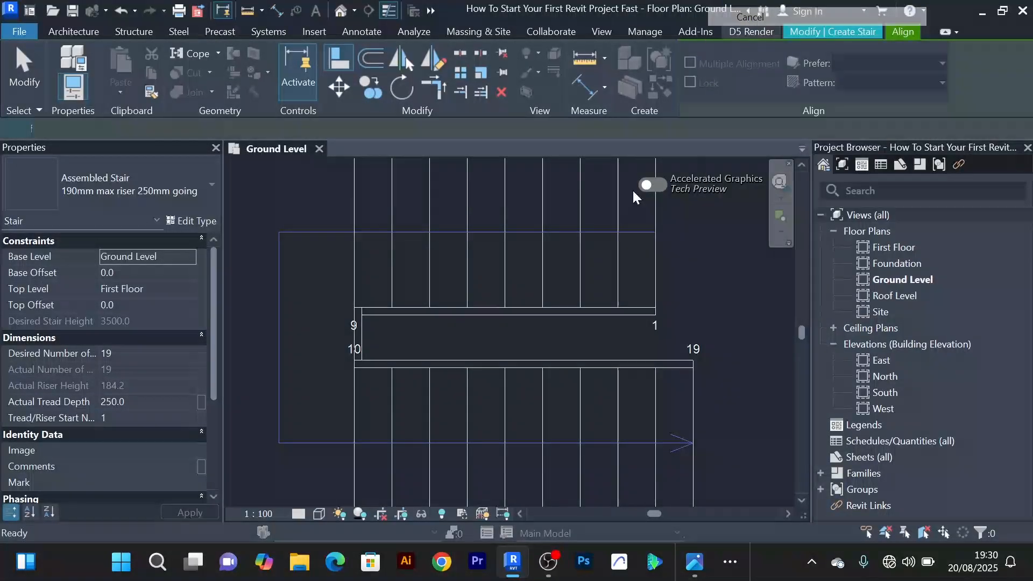
# Select the run on the living-room side and examine its width, length and distance to the corridor wall
pyautogui.click(540, 361)
pyautogui.scroll(-2, 556, 350)
pyautogui.click(557, 378)
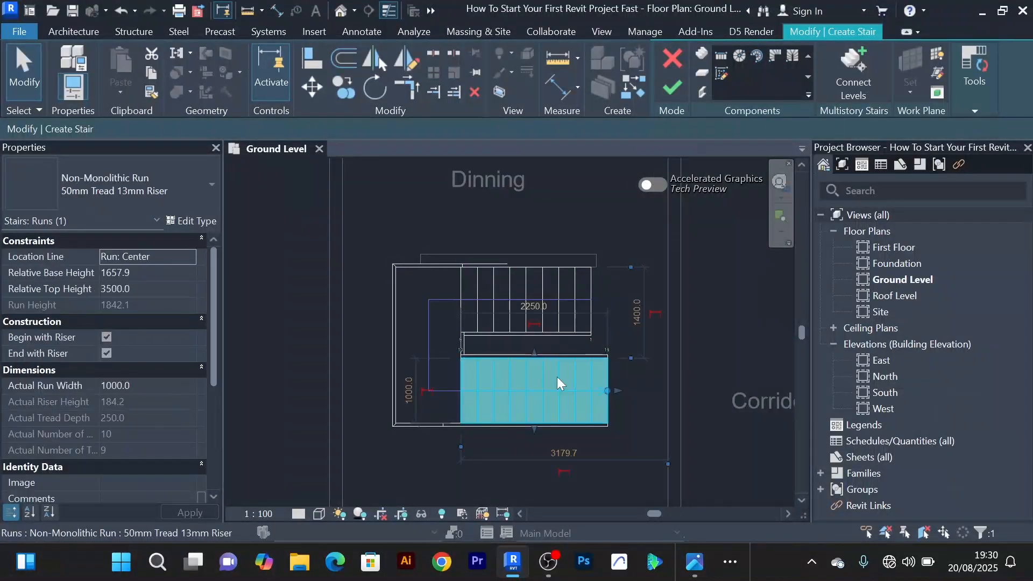
pyautogui.scroll(2, 557, 377)
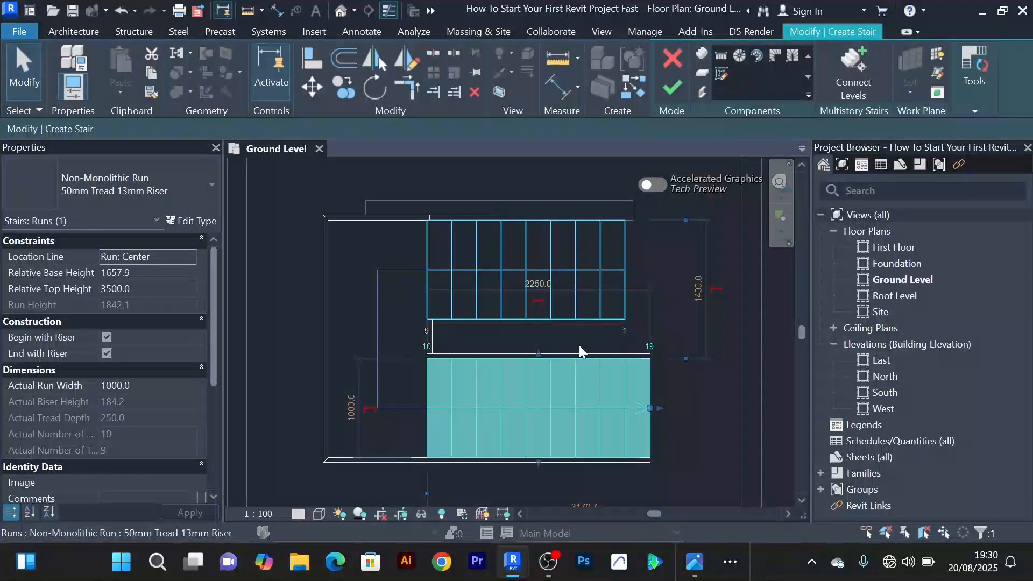
pyautogui.scroll(-2, 566, 278)
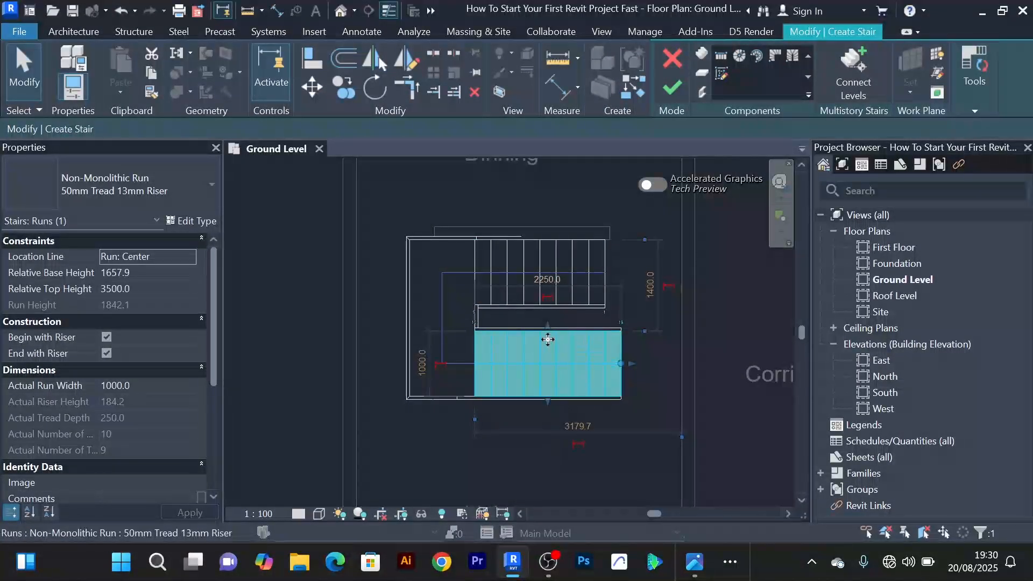
pyautogui.scroll(4, 546, 339)
pyautogui.scroll(-2, 559, 313)
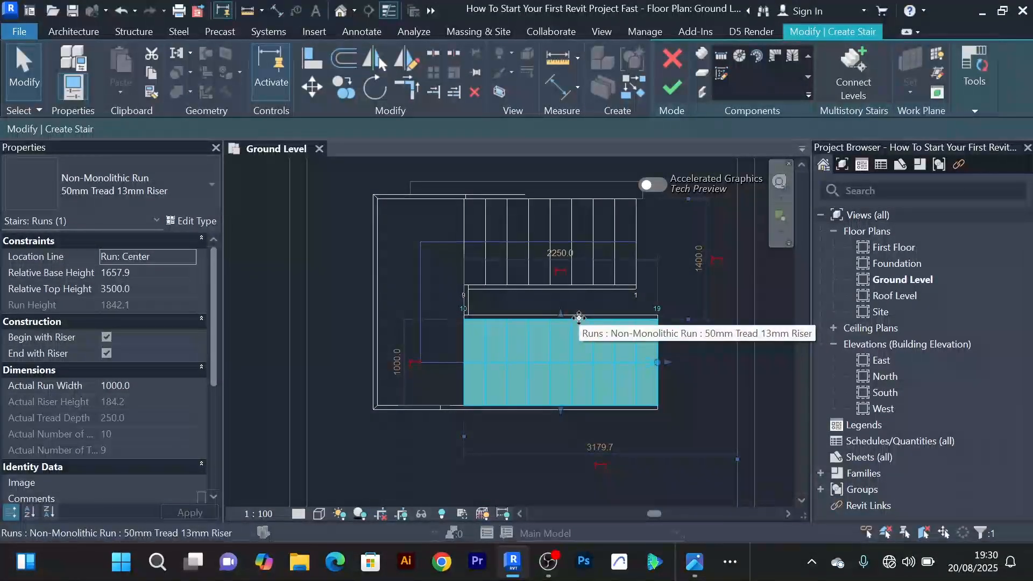
pyautogui.scroll(2, 570, 318)
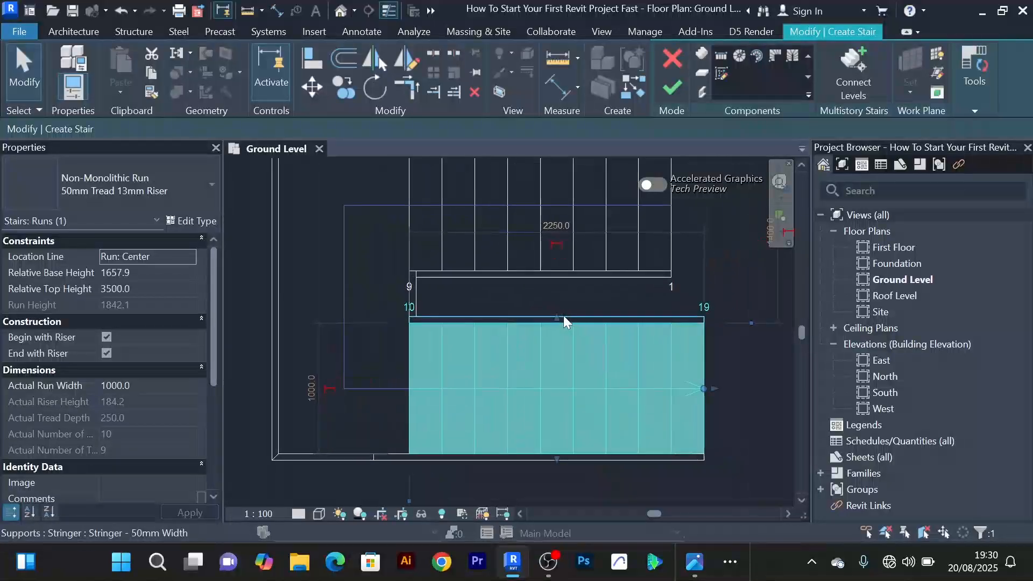
pyautogui.scroll(-2, 563, 306)
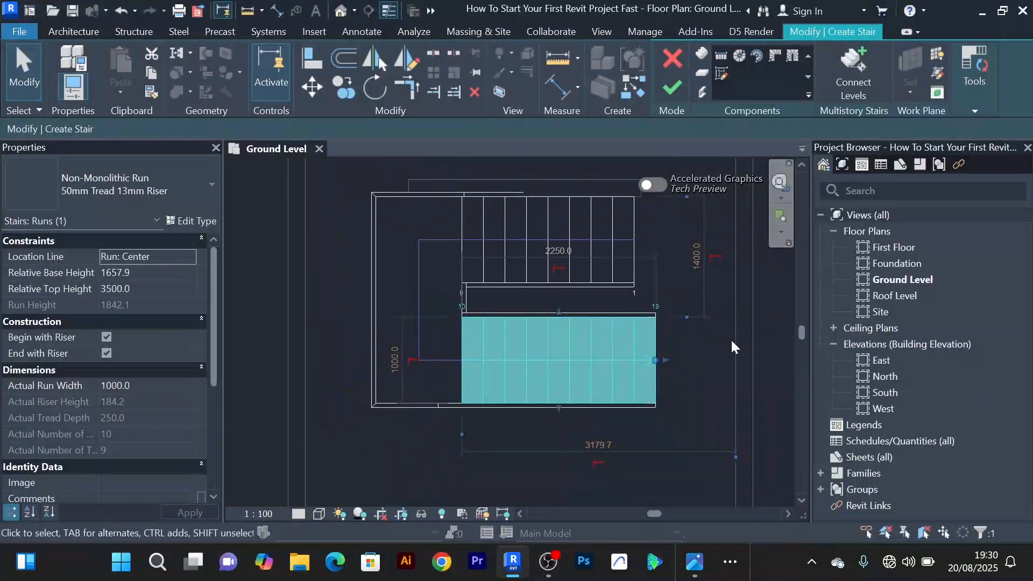
pyautogui.scroll(-3, 619, 340)
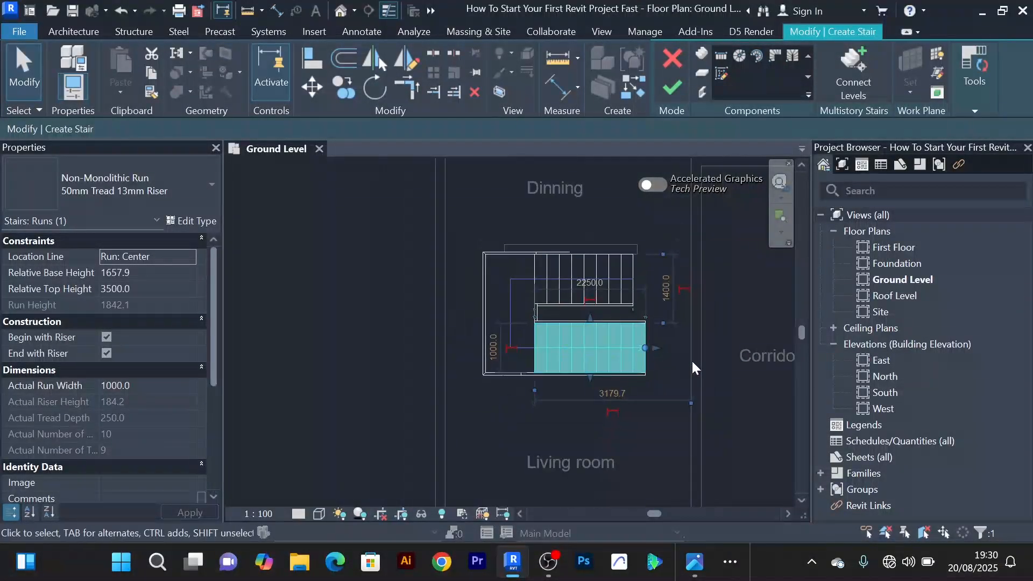
pyautogui.click(509, 422)
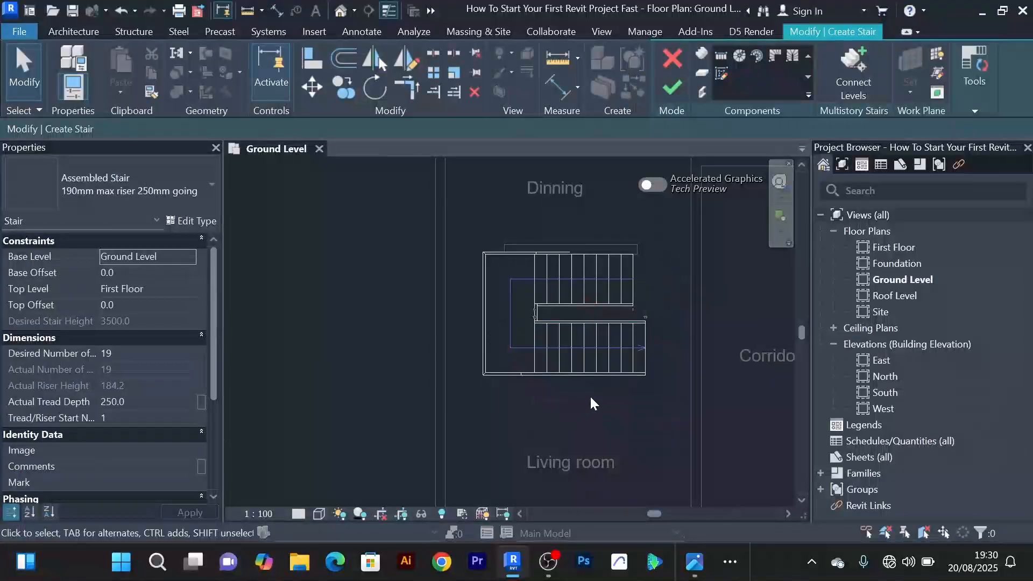
# Examine the gap between the two runs and their end risers, selecting the living-room-side run to check its spacing
pyautogui.scroll(2, 643, 348)
pyautogui.scroll(3, 611, 341)
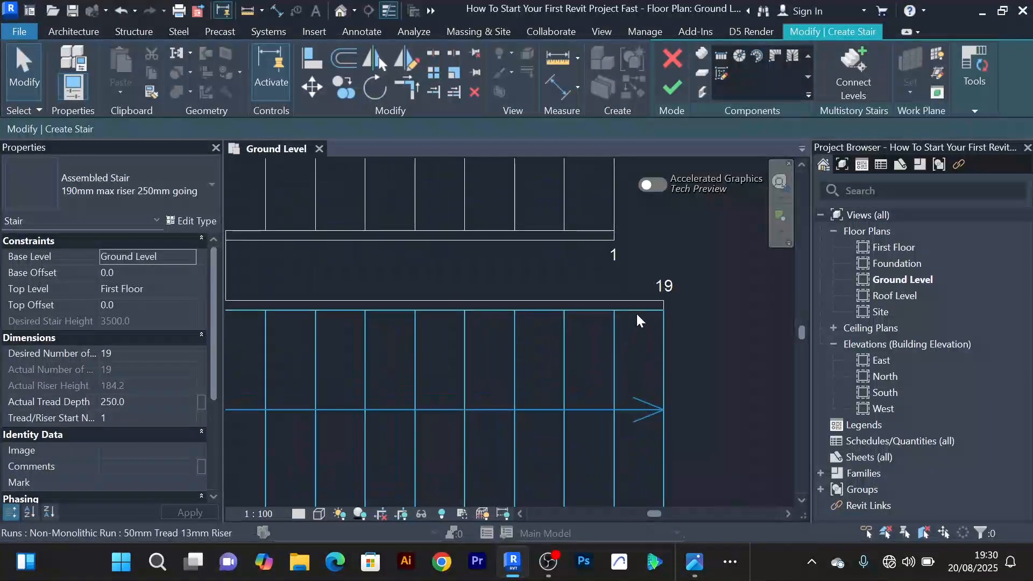
pyautogui.scroll(-3, 636, 318)
pyautogui.scroll(3, 650, 330)
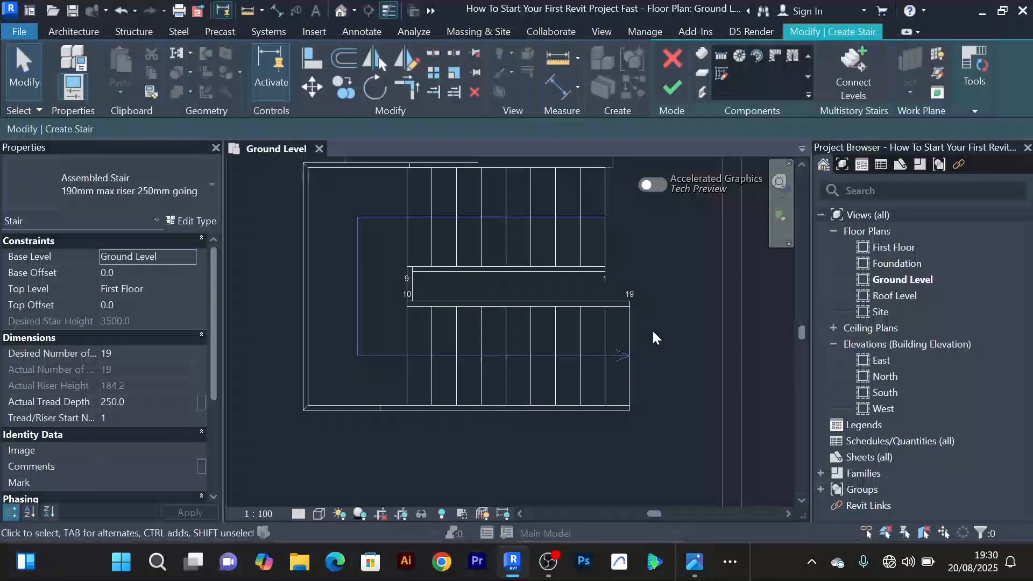
pyautogui.click(611, 315)
pyautogui.scroll(-4, 652, 311)
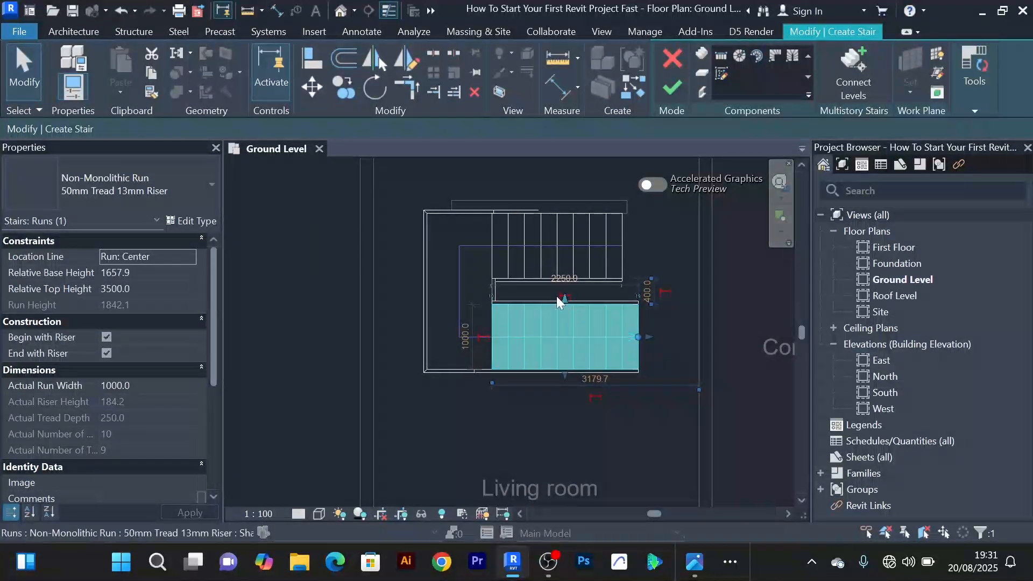
# Select the second run, the landing and the first run in turn, and review the first run's properties
pyautogui.click(407, 261)
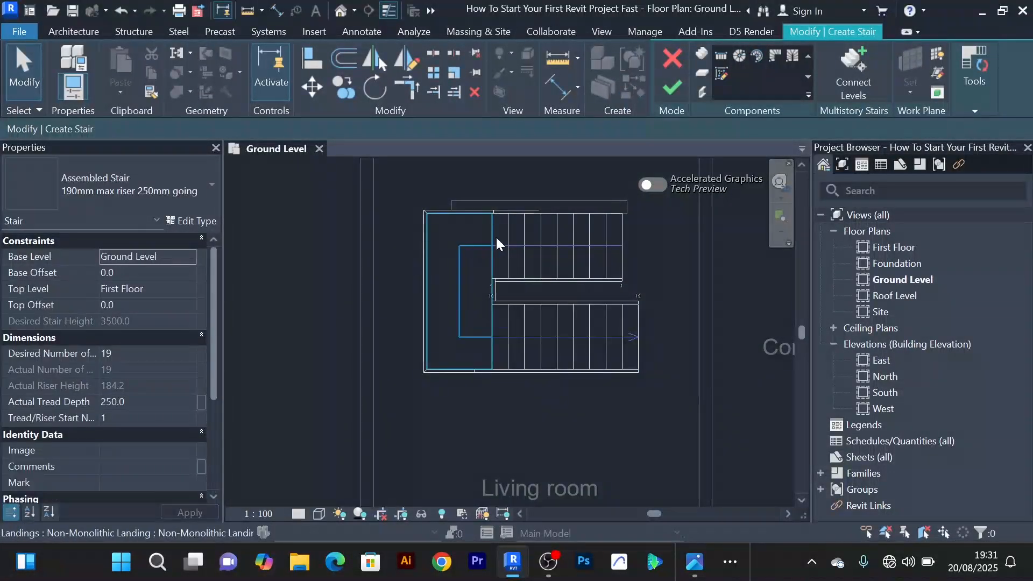
pyautogui.click(539, 326)
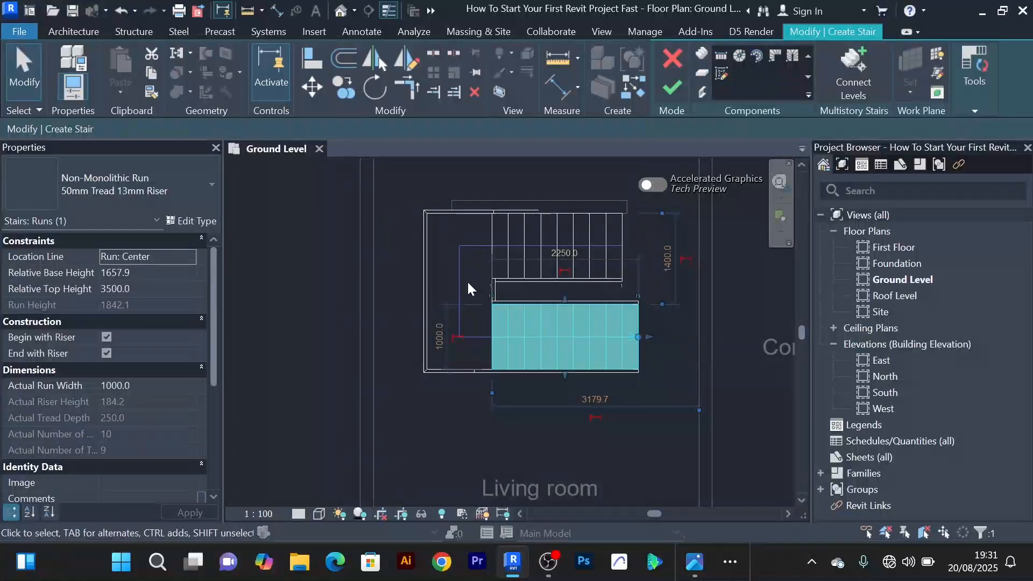
pyautogui.click(426, 251)
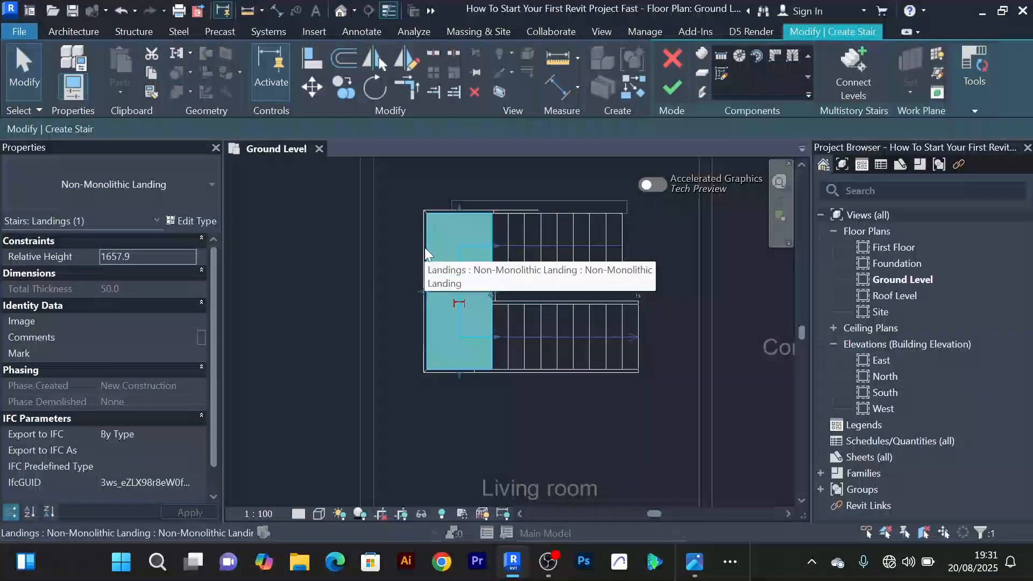
pyautogui.click(537, 227)
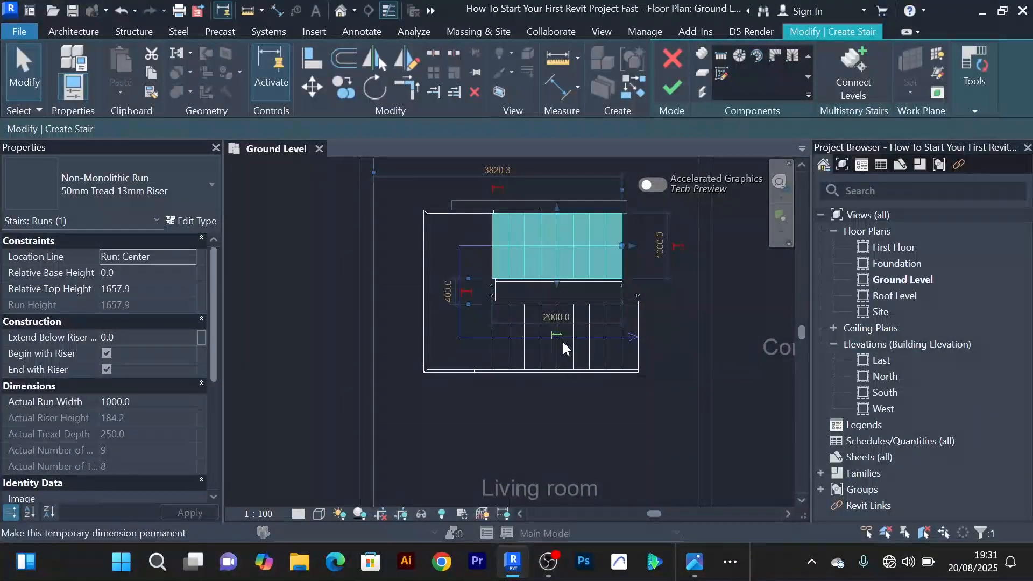
pyautogui.scroll(-3, 154, 295)
pyautogui.scroll(-3, 153, 295)
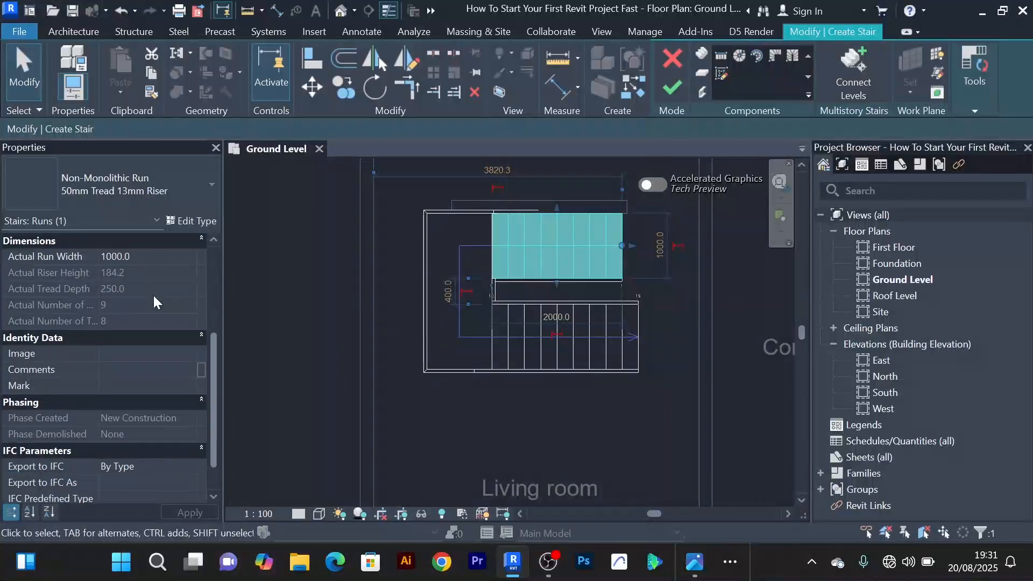
pyautogui.scroll(5, 163, 327)
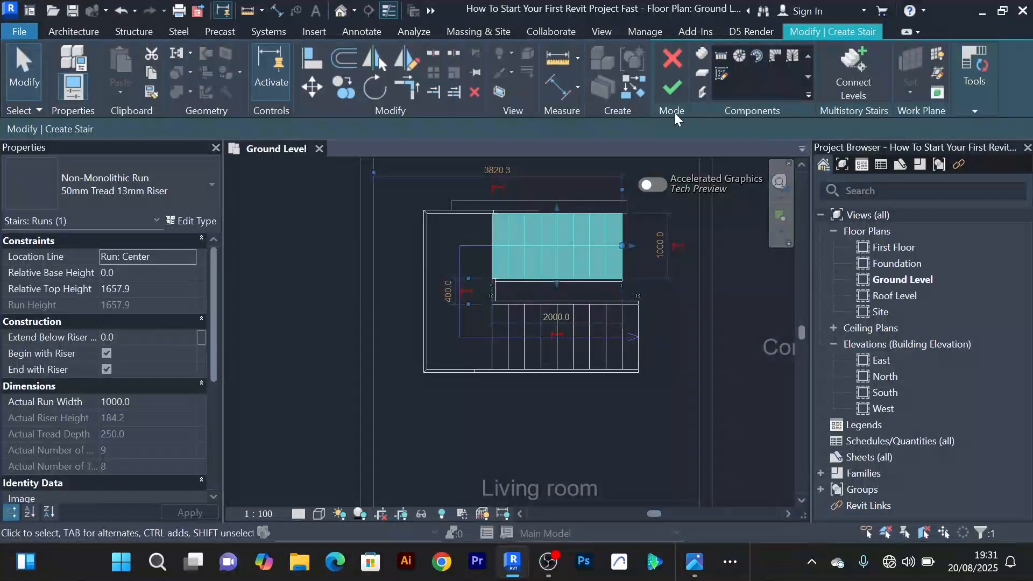
# Finish the stair edit to create the U-shaped stair with its railings
pyautogui.scroll(-2, 611, 274)
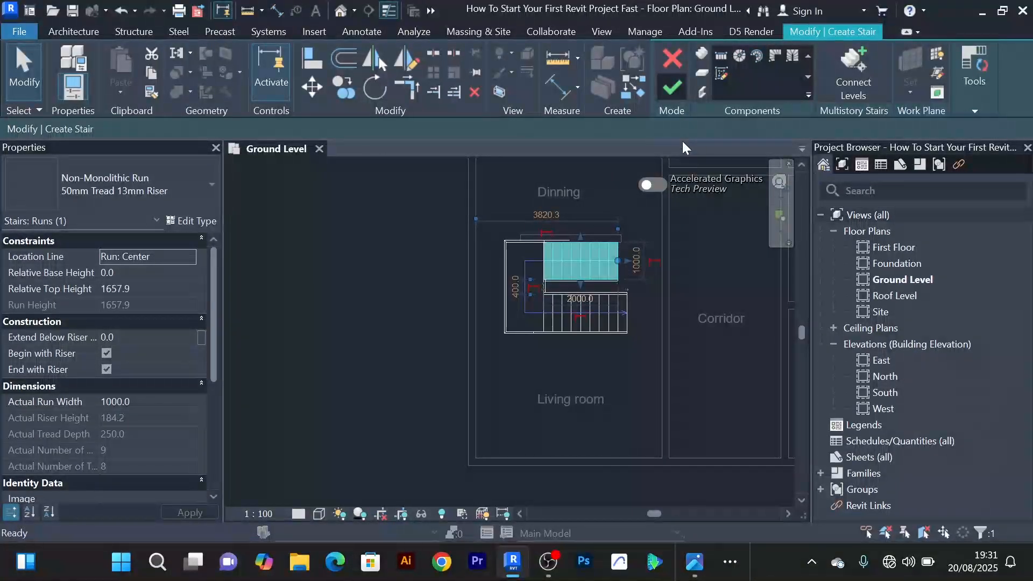
pyautogui.click(673, 92)
pyautogui.moveTo(609, 361); pyautogui.dragTo(596, 349, button='middle')
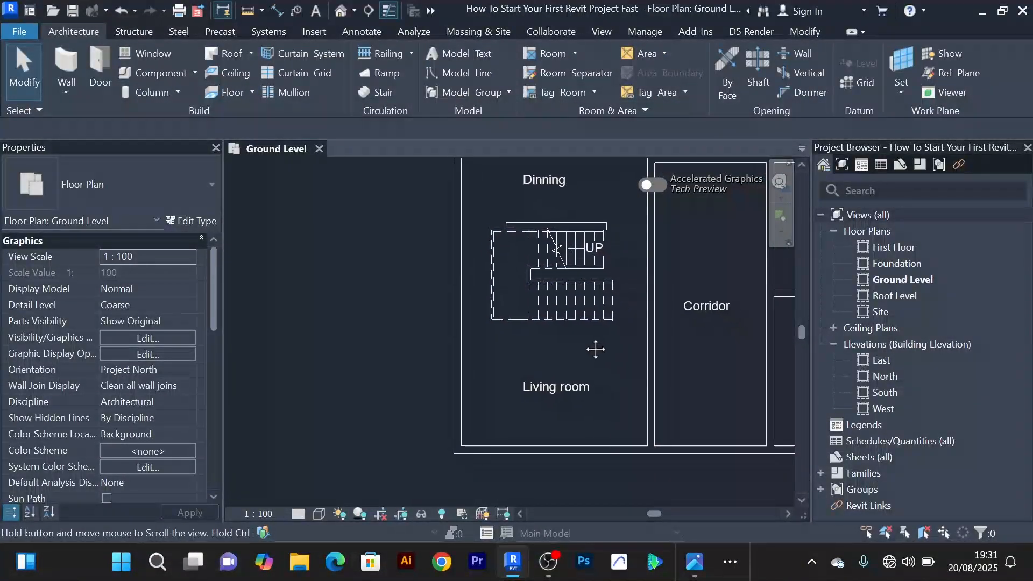
pyautogui.scroll(2, 563, 305)
# Select the finished stair and its inner railing to examine their properties and their position in the ground floor plan
pyautogui.click(557, 302)
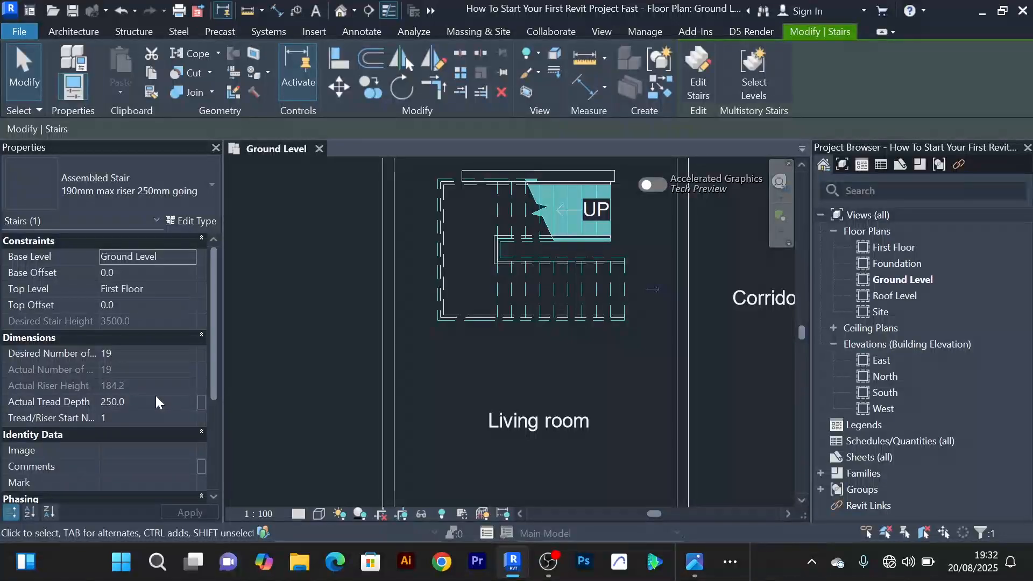
pyautogui.scroll(4, 617, 290)
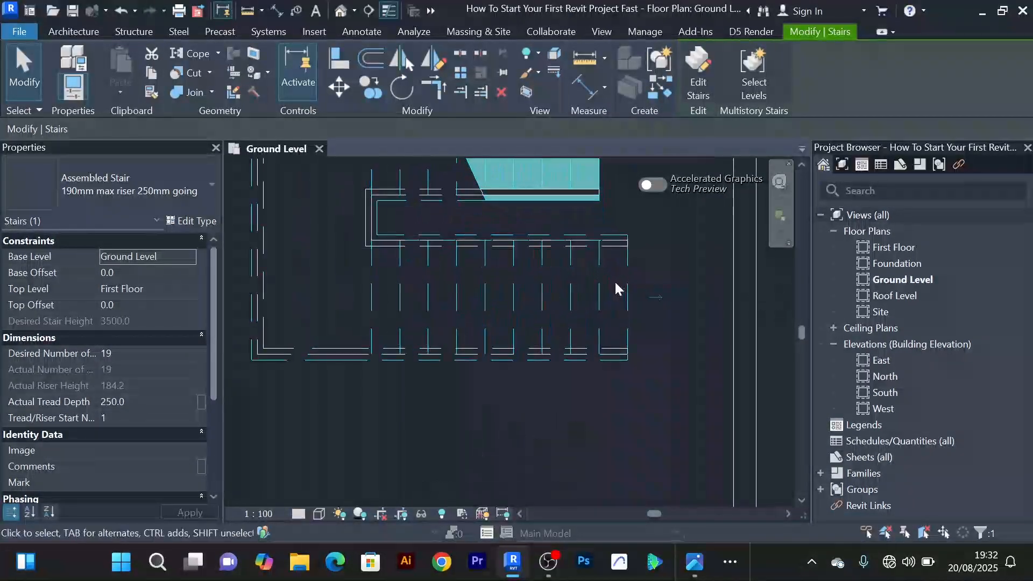
pyautogui.scroll(-5, 633, 346)
pyautogui.scroll(3, 586, 287)
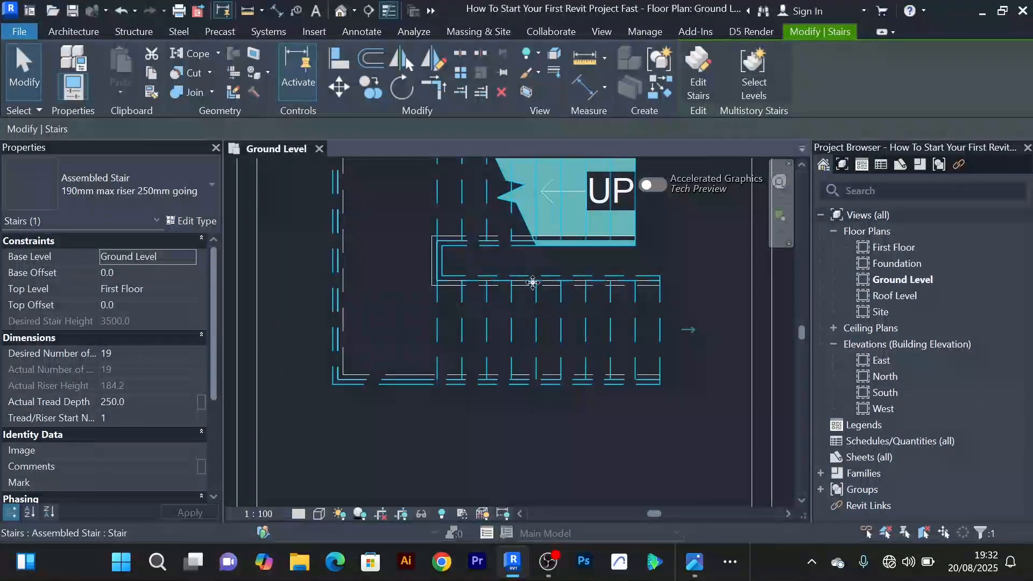
pyautogui.click(654, 257)
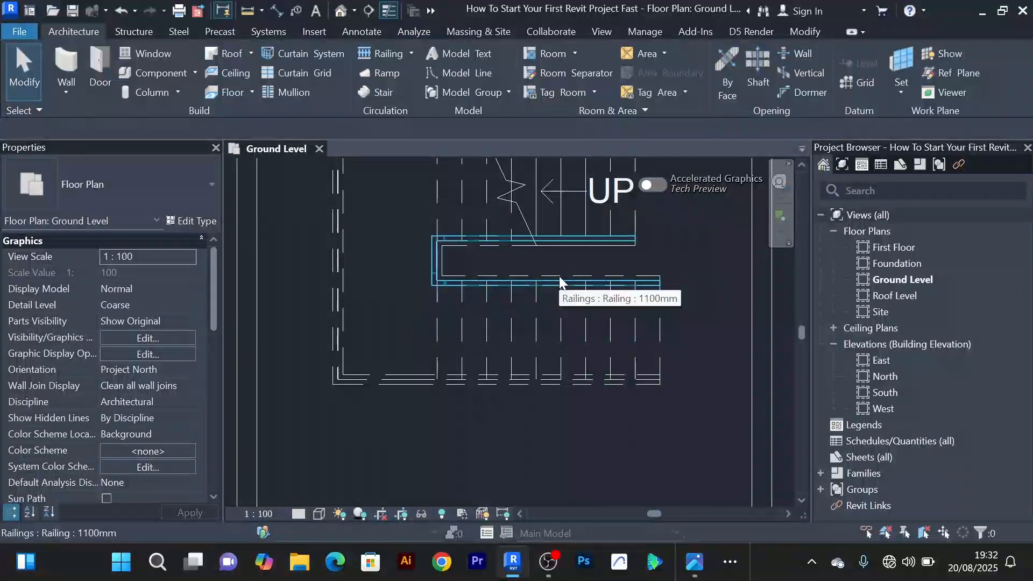
pyautogui.click(560, 279)
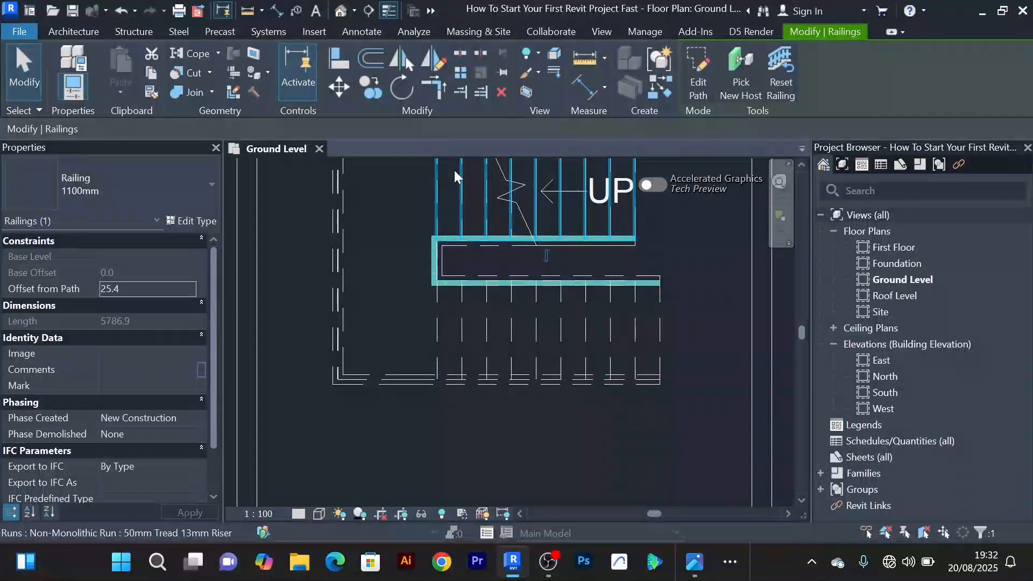
pyautogui.scroll(-2, 640, 263)
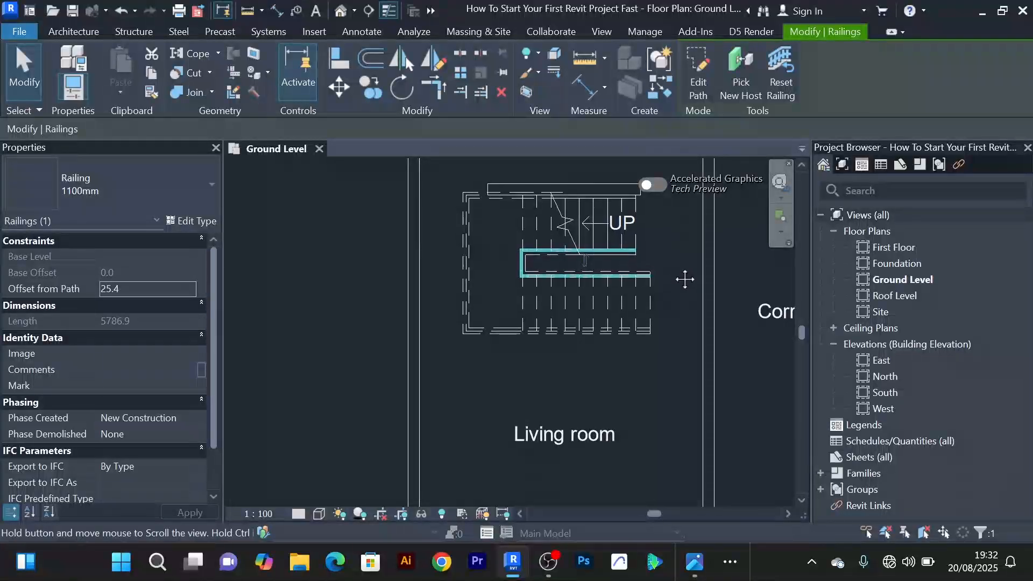
pyautogui.moveTo(685, 279); pyautogui.dragTo(653, 283, button='middle')
pyautogui.scroll(-3, 653, 280)
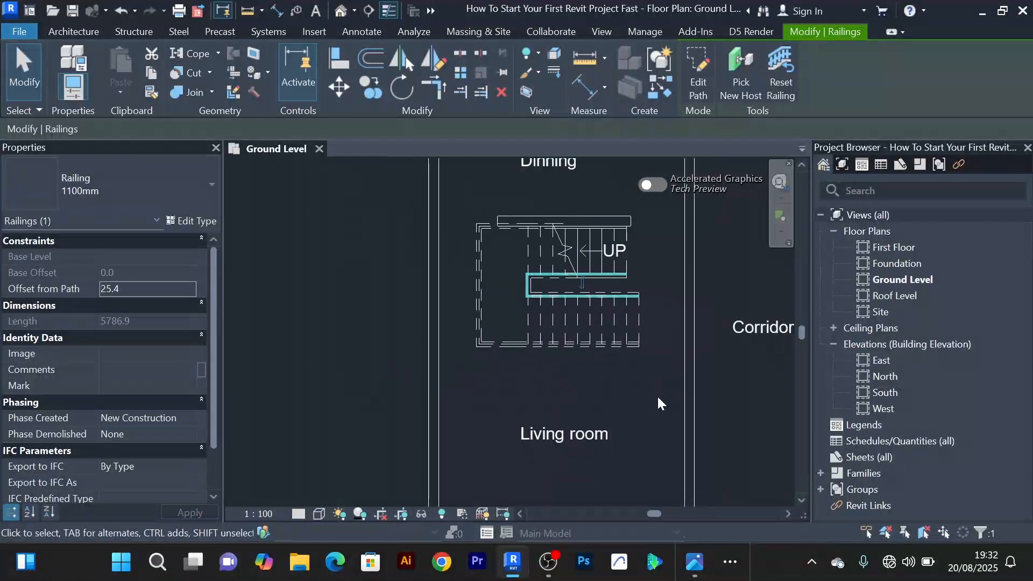
pyautogui.moveTo(645, 405); pyautogui.dragTo(647, 433, button='middle')
pyautogui.scroll(-5, 623, 289)
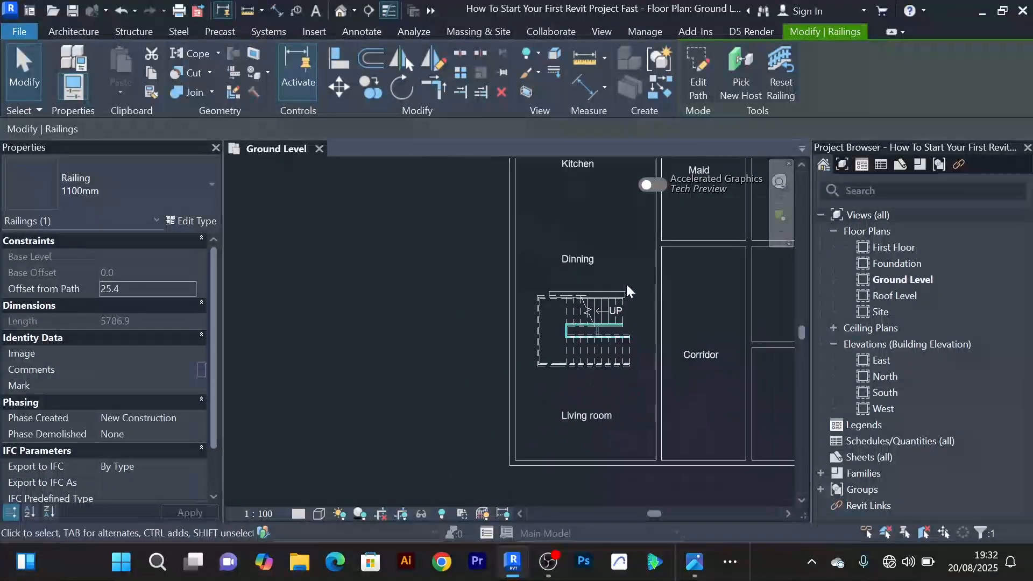
# Examine the stair's placement in the ground floor plan relative to the dining area, living room, corridor and overall layout
pyautogui.scroll(8, 619, 279)
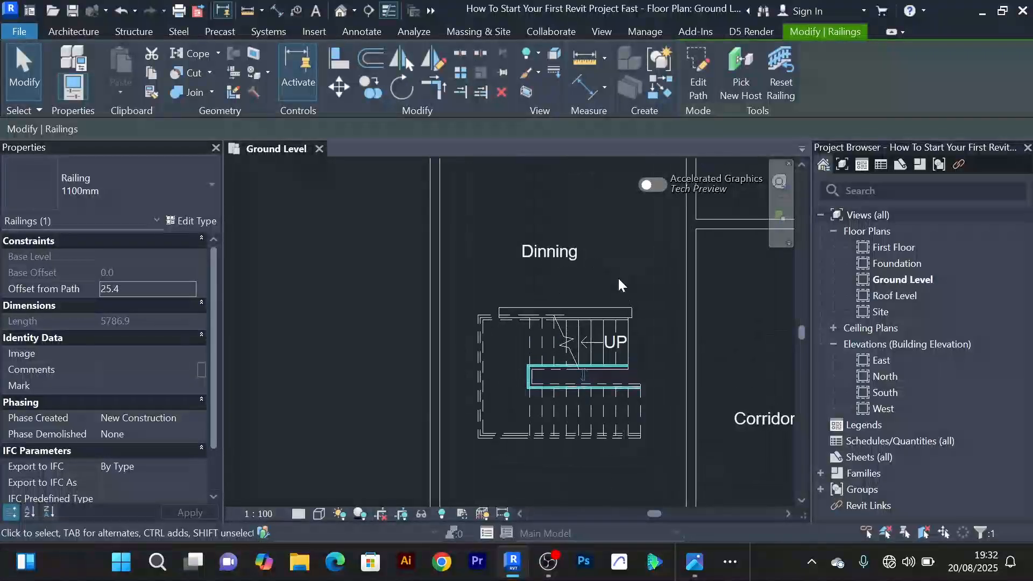
pyautogui.moveTo(611, 290); pyautogui.dragTo(613, 281, button='middle')
pyautogui.scroll(-4, 613, 281)
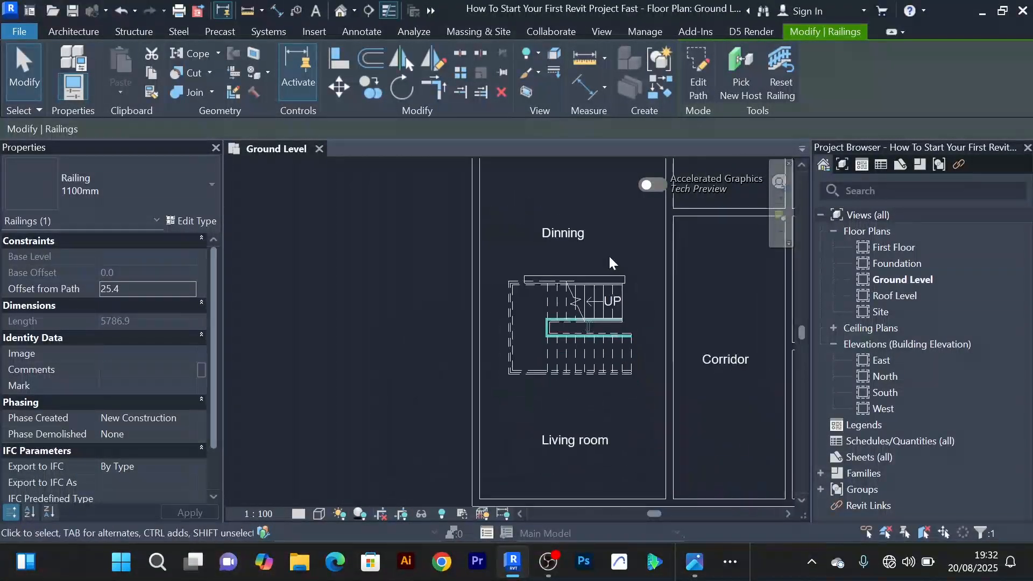
pyautogui.moveTo(586, 393); pyautogui.dragTo(573, 345, button='middle')
pyautogui.scroll(3, 574, 318)
pyautogui.scroll(-5, 579, 325)
pyautogui.scroll(4, 595, 306)
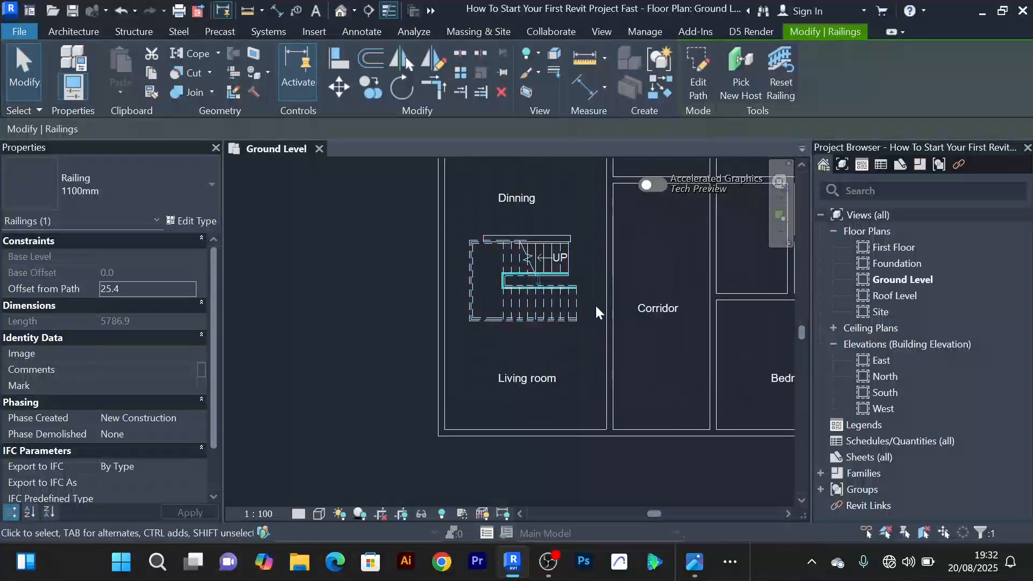
pyautogui.scroll(-3, 595, 304)
pyautogui.scroll(-1, 601, 282)
pyautogui.moveTo(602, 304); pyautogui.dragTo(569, 336, button='middle')
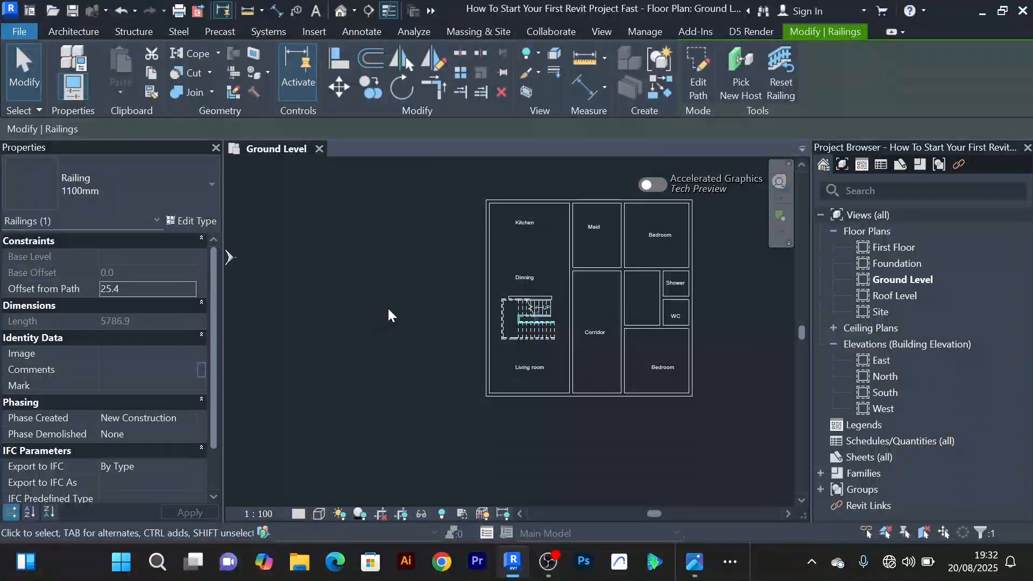
pyautogui.scroll(-2, 386, 309)
pyautogui.scroll(3, 567, 297)
pyautogui.scroll(-1, 611, 285)
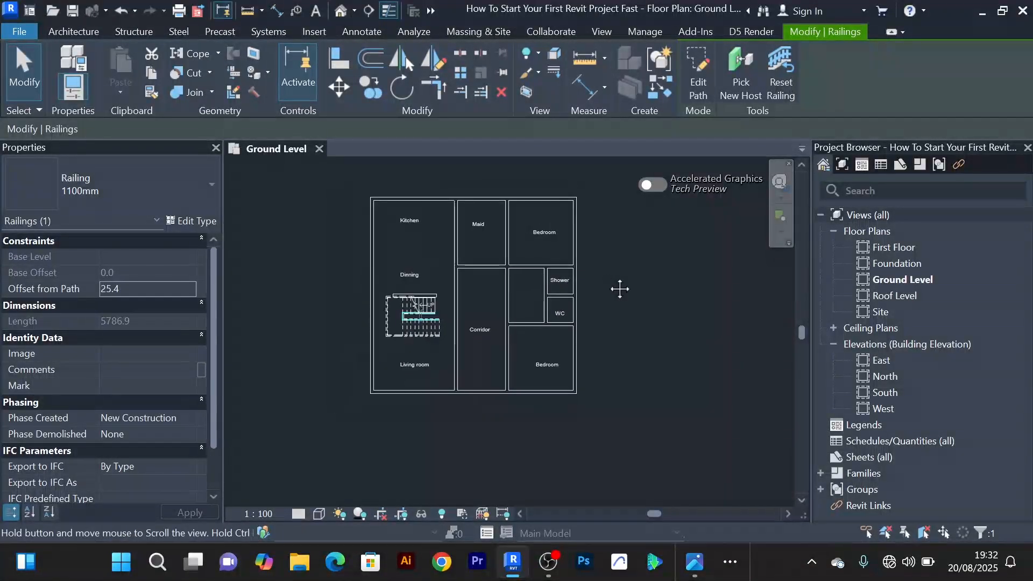
pyautogui.moveTo(620, 289); pyautogui.dragTo(615, 286, button='middle')
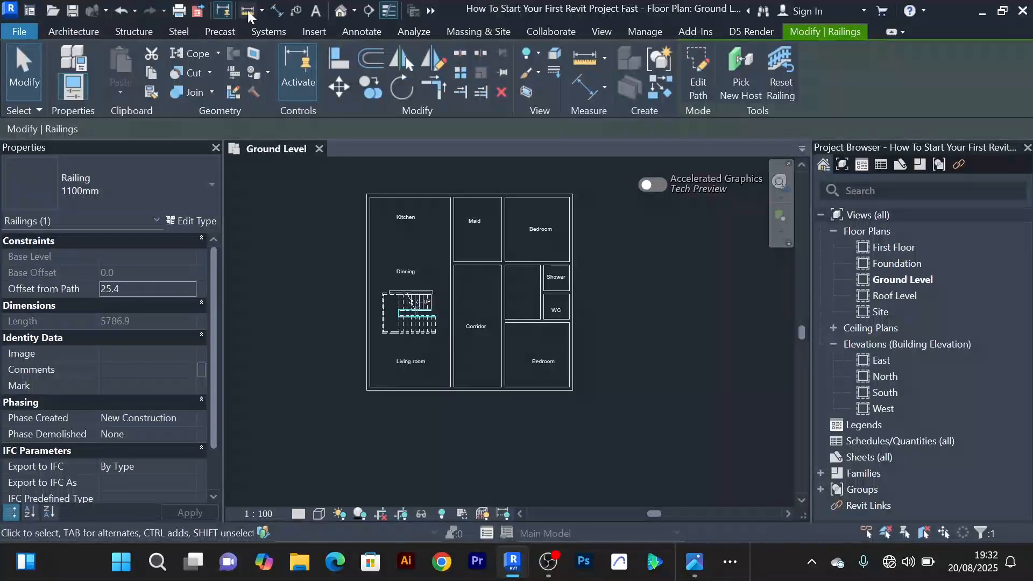
# Open the default 3D view and orbit the building to face the exterior wall on the stair side
pyautogui.click(353, 11)
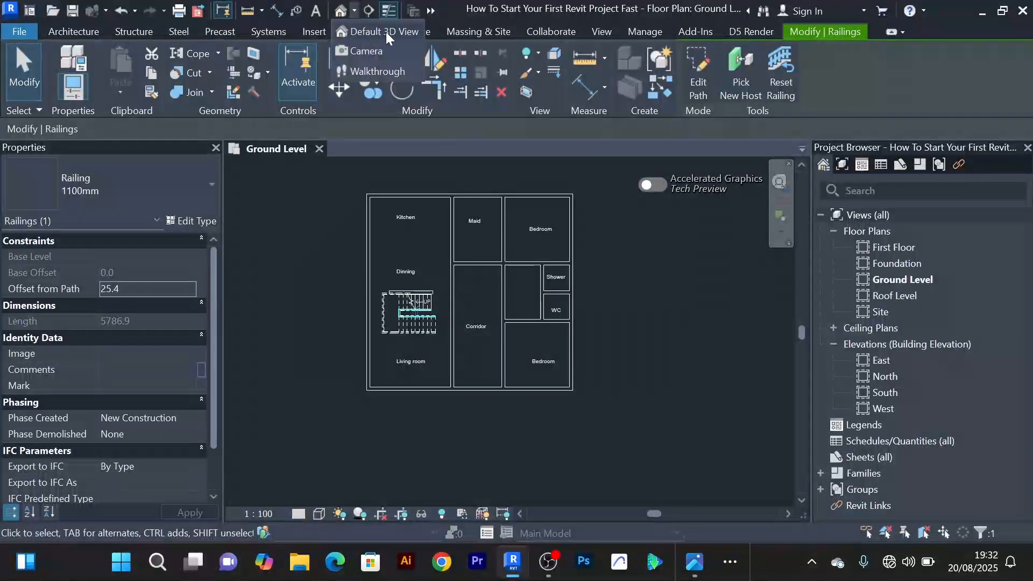
pyautogui.click(389, 31)
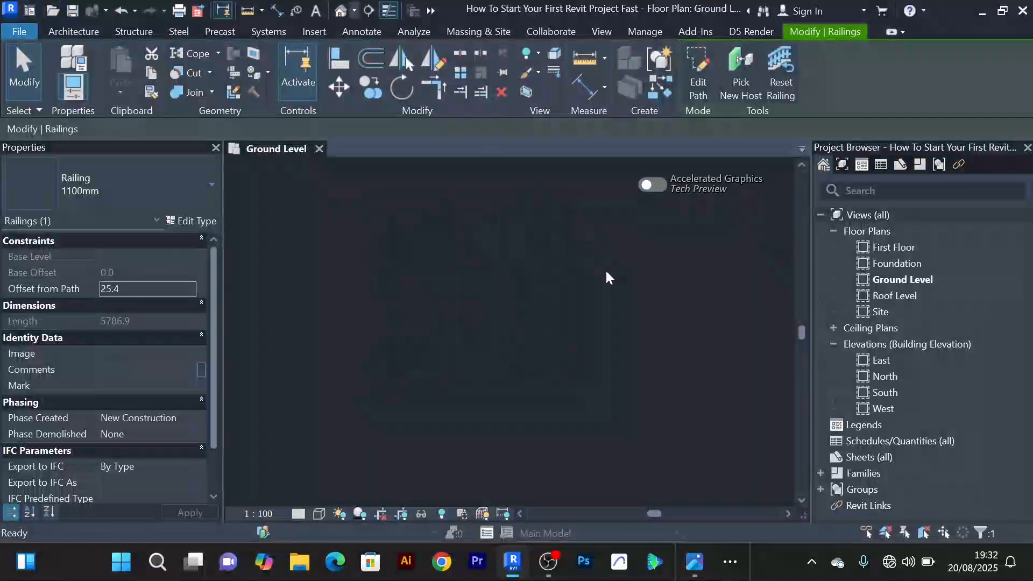
pyautogui.scroll(3, 551, 380)
pyautogui.moveTo(551, 379); pyautogui.dragTo(649, 380, button='middle')
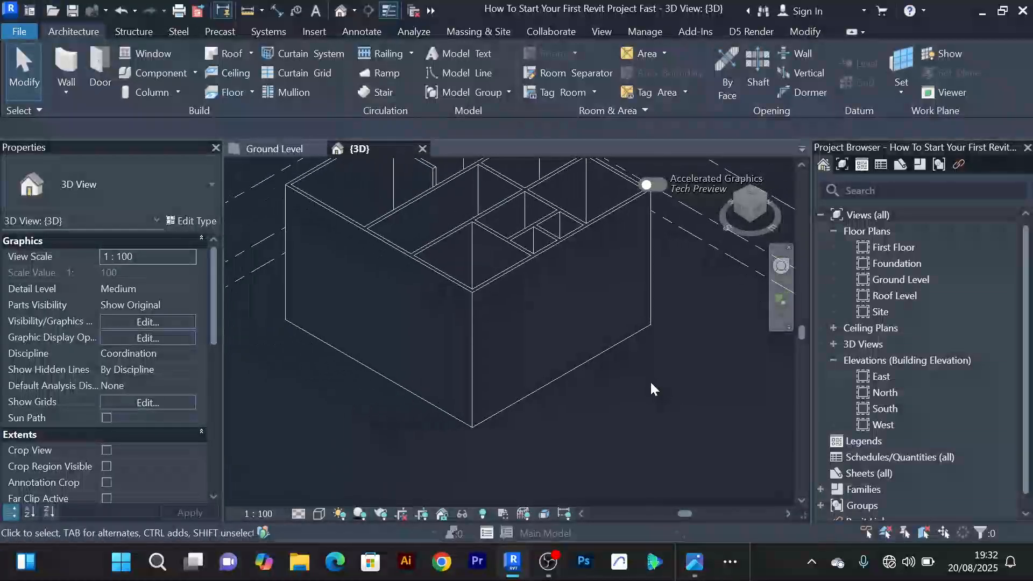
pyautogui.scroll(-3, 577, 392)
pyautogui.scroll(2, 539, 344)
pyautogui.scroll(-1, 540, 347)
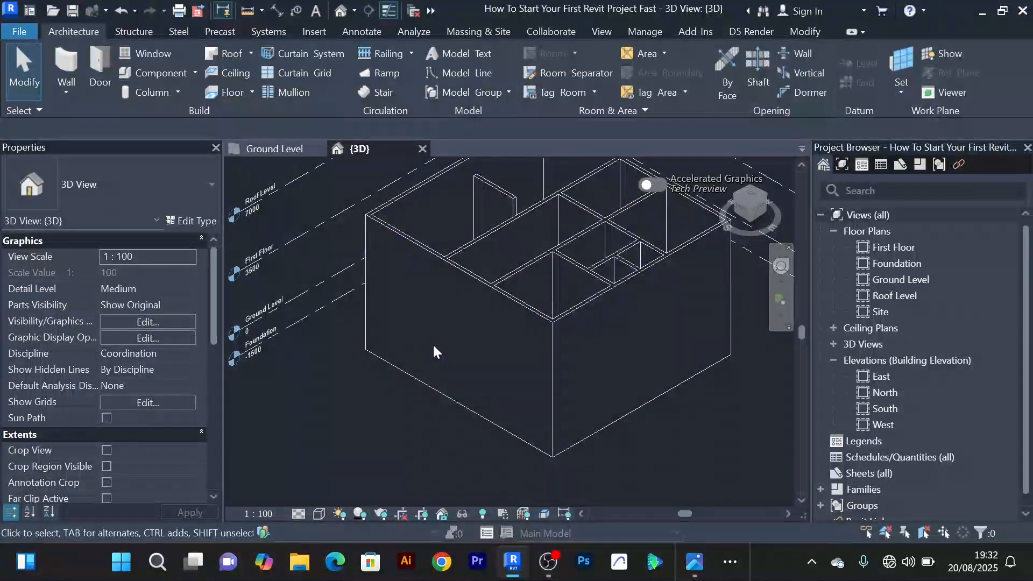
pyautogui.scroll(-1, 432, 344)
pyautogui.keyDown('shift'); pyautogui.moveTo(433, 351); pyautogui.dragTo(616, 357, button='middle'); pyautogui.keyUp('shift')
pyautogui.scroll(5, 592, 338)
pyautogui.scroll(-3, 563, 318)
pyautogui.moveTo(559, 318); pyautogui.dragTo(479, 329, button='middle')
pyautogui.scroll(3, 521, 305)
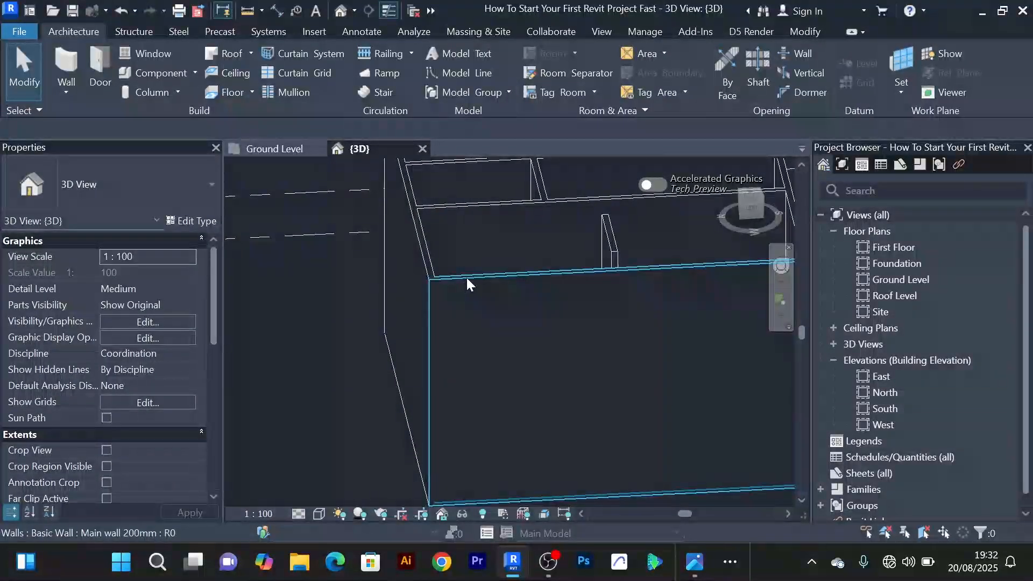
# Select all Main wall 200mm instances visible in the 3D view and set their unconnected height to 3500
pyautogui.click(466, 277)
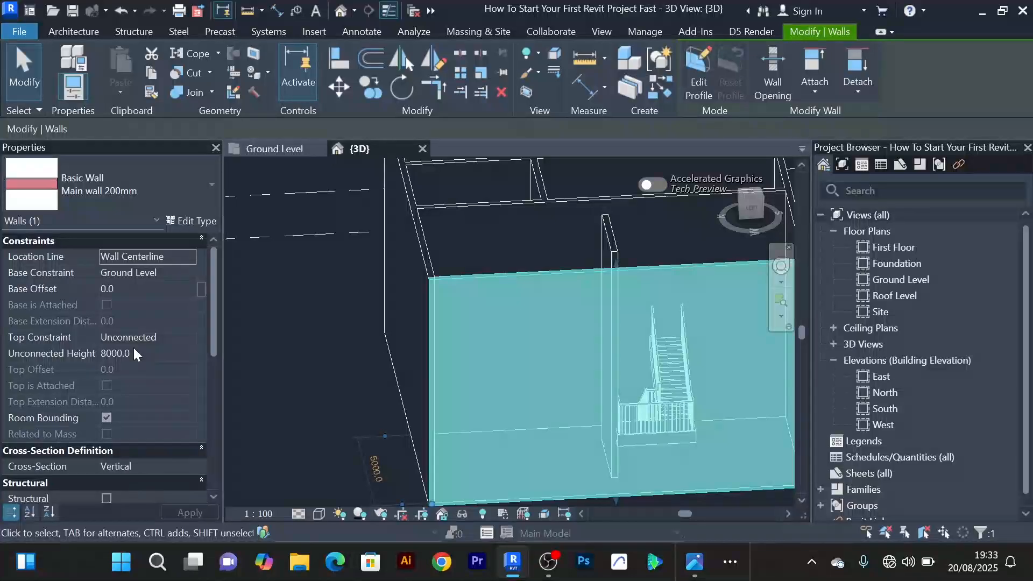
pyautogui.scroll(-2, 409, 335)
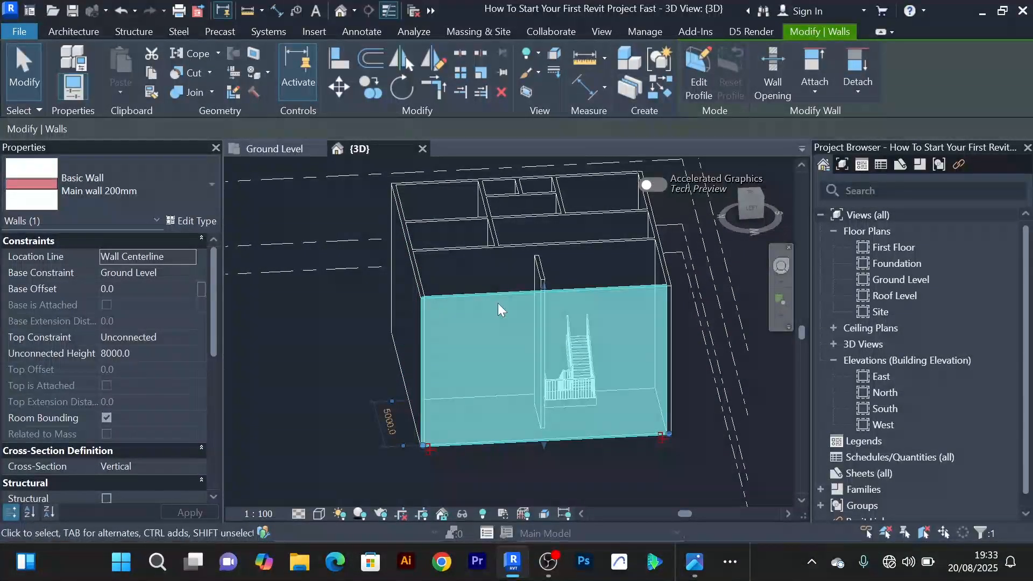
pyautogui.scroll(2, 485, 331)
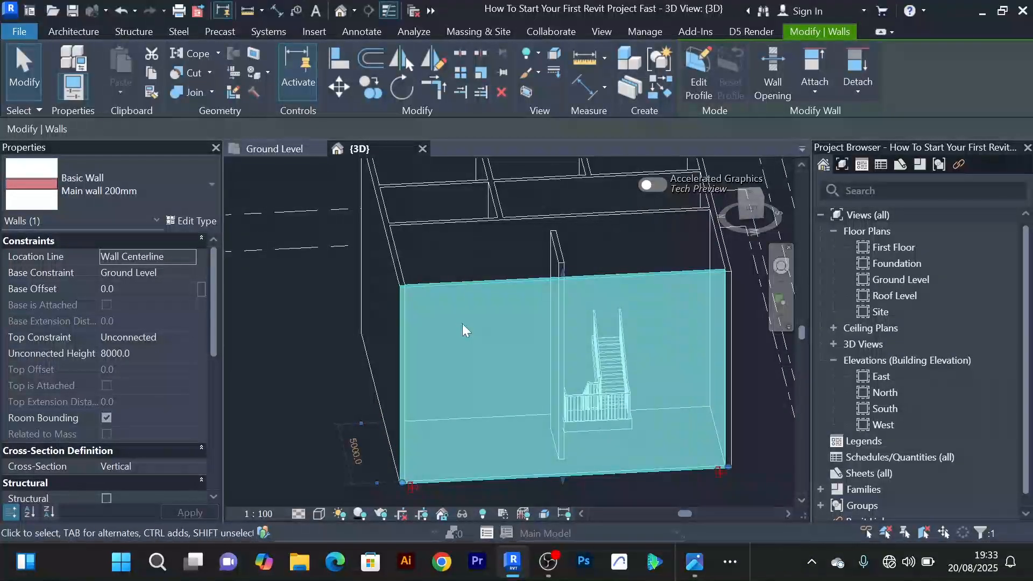
pyautogui.rightClick(462, 324)
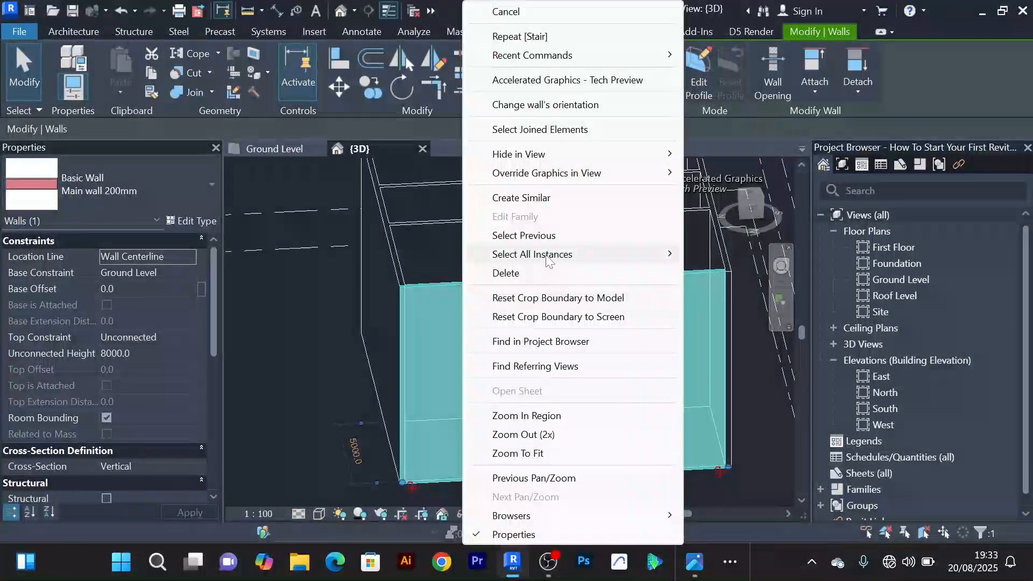
pyautogui.moveTo(547, 259)
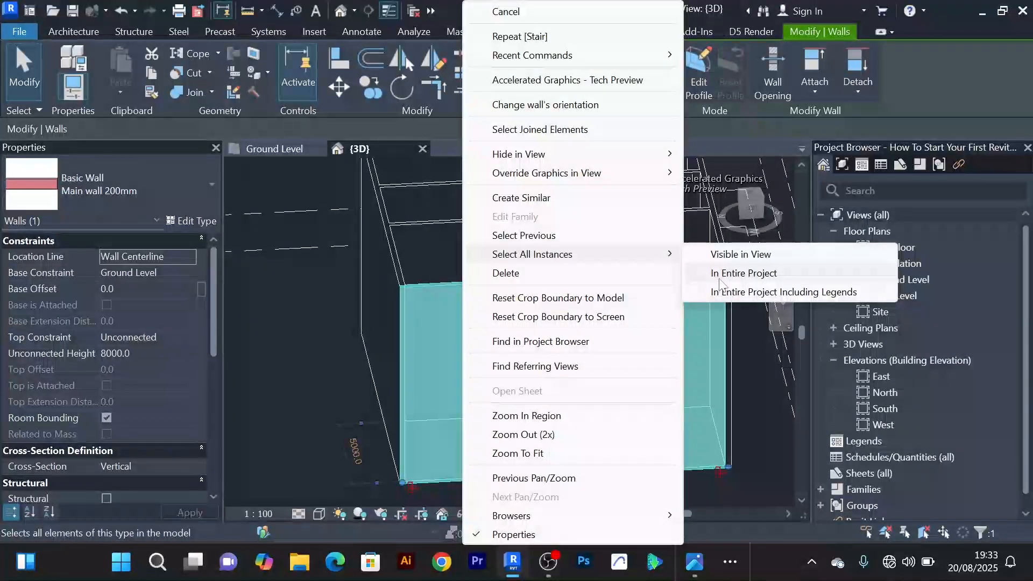
pyautogui.click(713, 256)
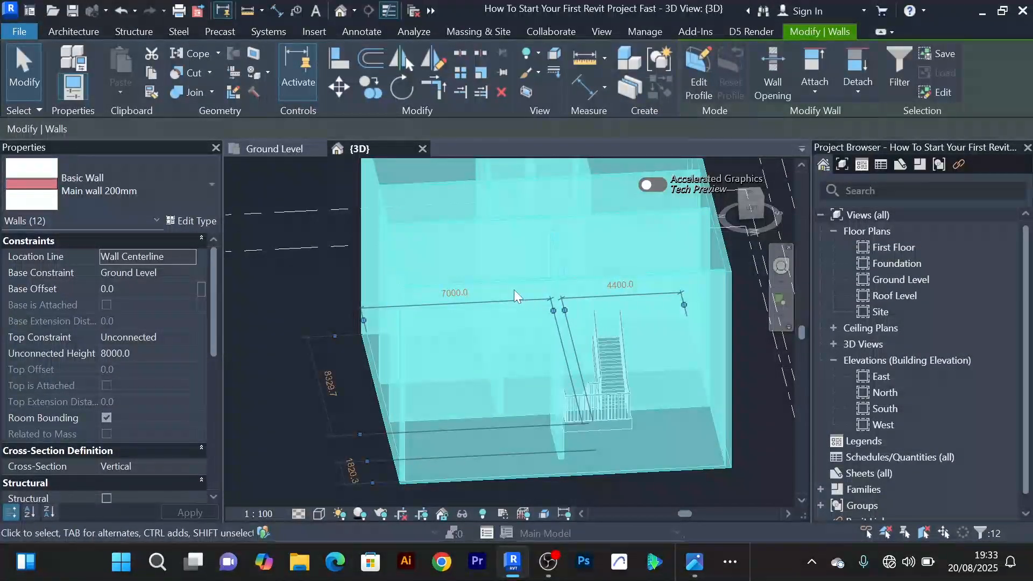
pyautogui.click(144, 353)
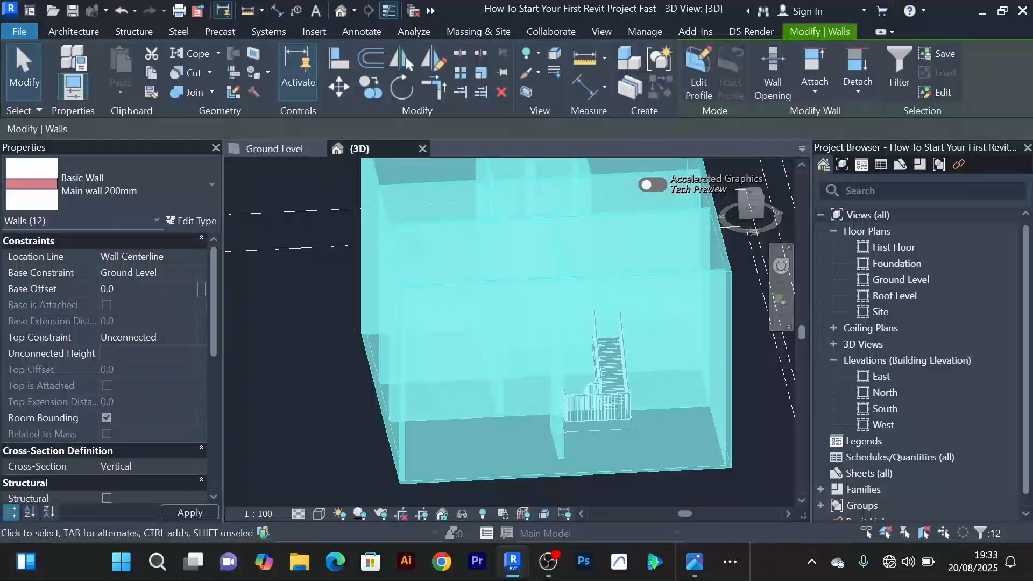
pyautogui.write('3500')
pyautogui.press('Return')
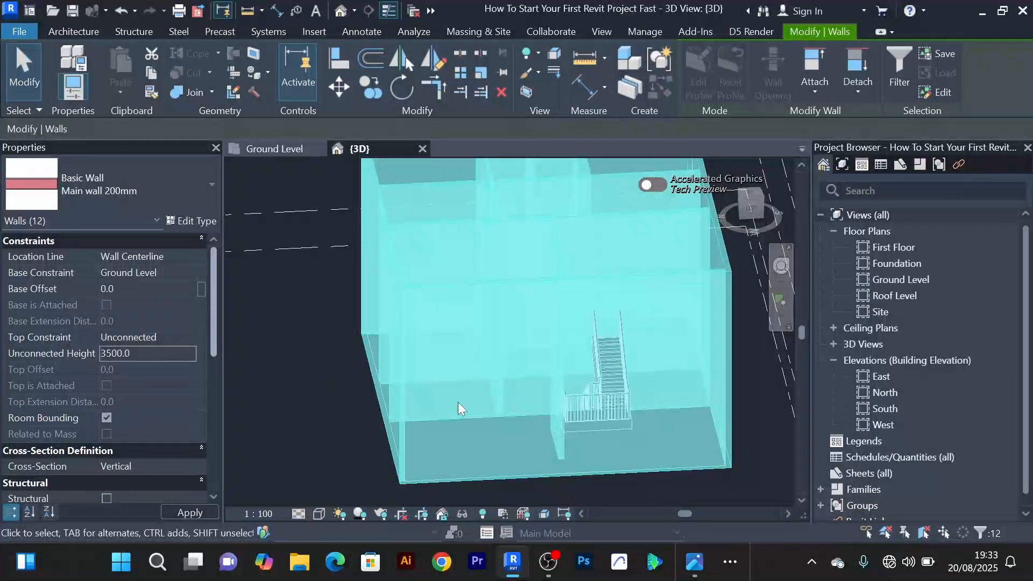
pyautogui.click(322, 285)
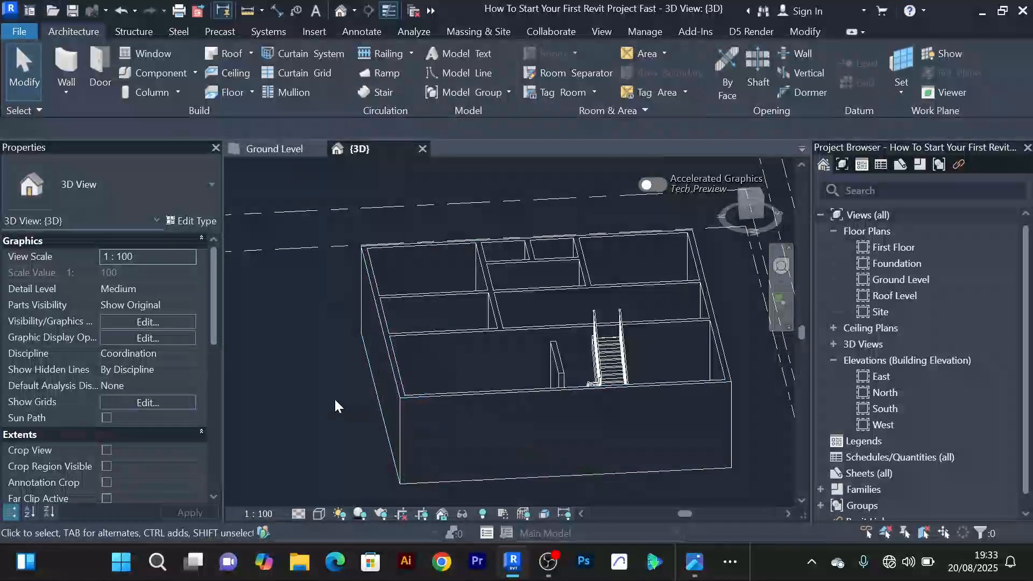
# Examine the stair, its railings and the surrounding walls in 3D from several angles, including a front view
pyautogui.scroll(-2, 334, 398)
pyautogui.moveTo(335, 399); pyautogui.dragTo(354, 447, button='middle')
pyautogui.scroll(-1, 354, 385)
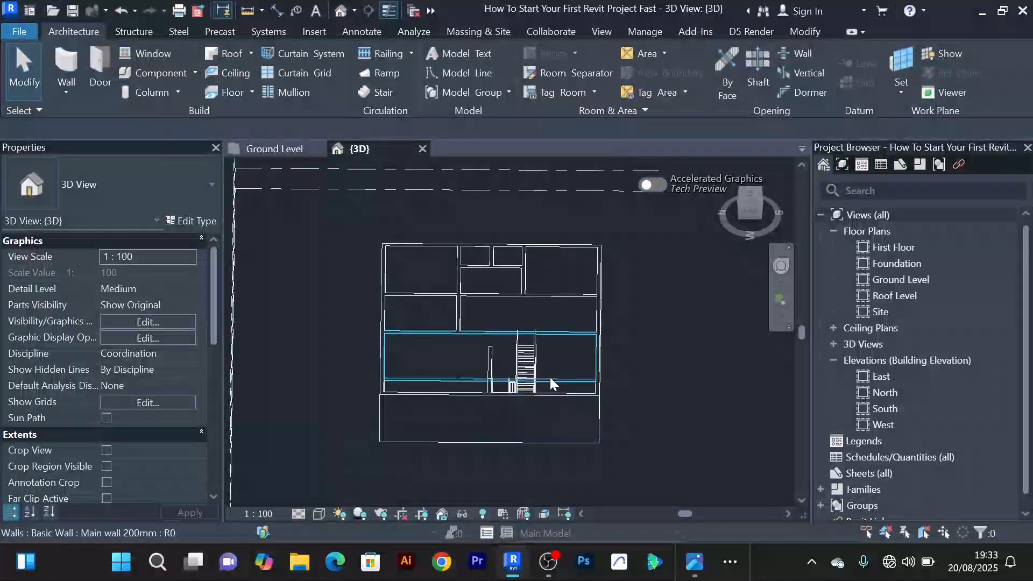
pyautogui.scroll(2, 550, 377)
pyautogui.scroll(-1, 563, 346)
pyautogui.keyDown('shift'); pyautogui.moveTo(566, 352); pyautogui.dragTo(578, 406, button='middle'); pyautogui.keyUp('shift')
pyautogui.scroll(-1, 463, 416)
pyautogui.keyDown('shift'); pyautogui.moveTo(463, 415); pyautogui.dragTo(456, 413, button='middle'); pyautogui.keyUp('shift')
pyautogui.scroll(4, 397, 356)
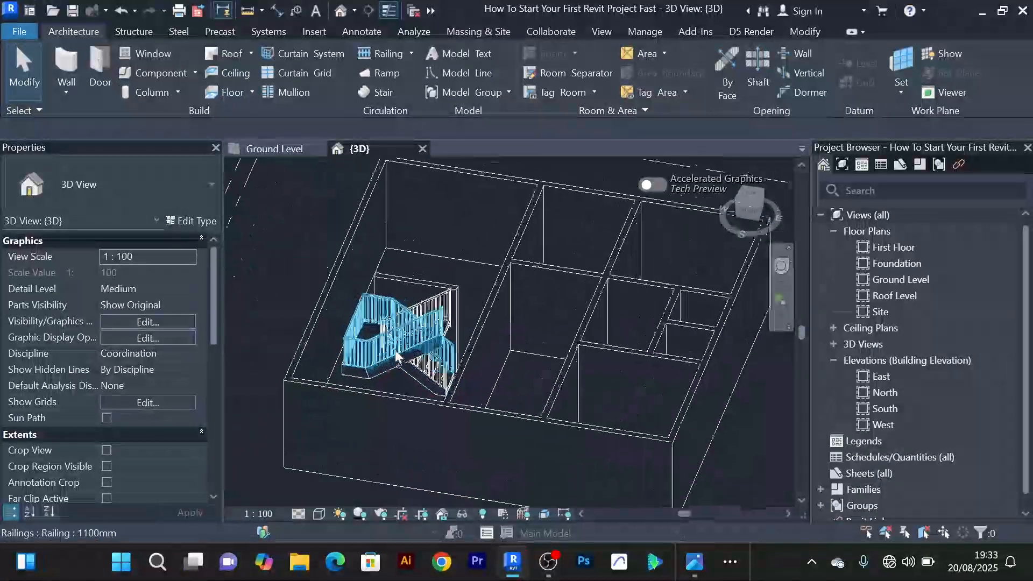
pyautogui.scroll(-3, 447, 349)
pyautogui.moveTo(498, 353); pyautogui.dragTo(538, 346, button='middle')
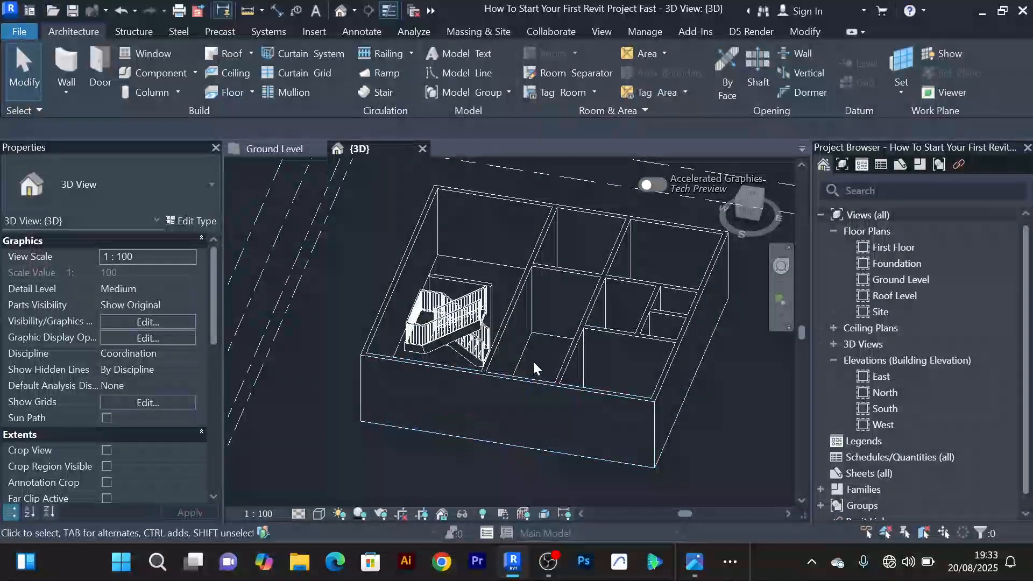
pyautogui.scroll(2, 528, 370)
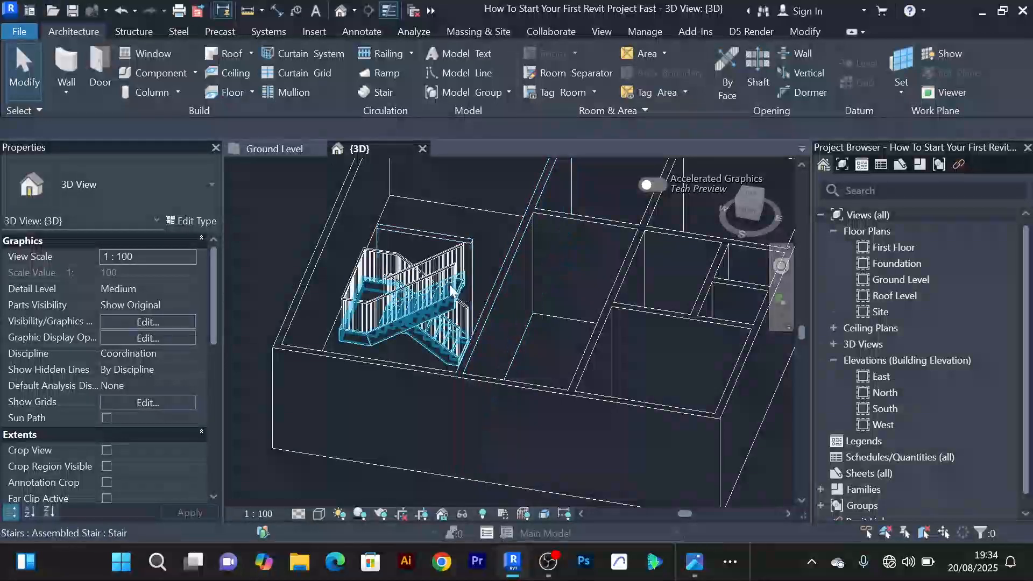
pyautogui.scroll(-5, 470, 301)
pyautogui.scroll(3, 509, 321)
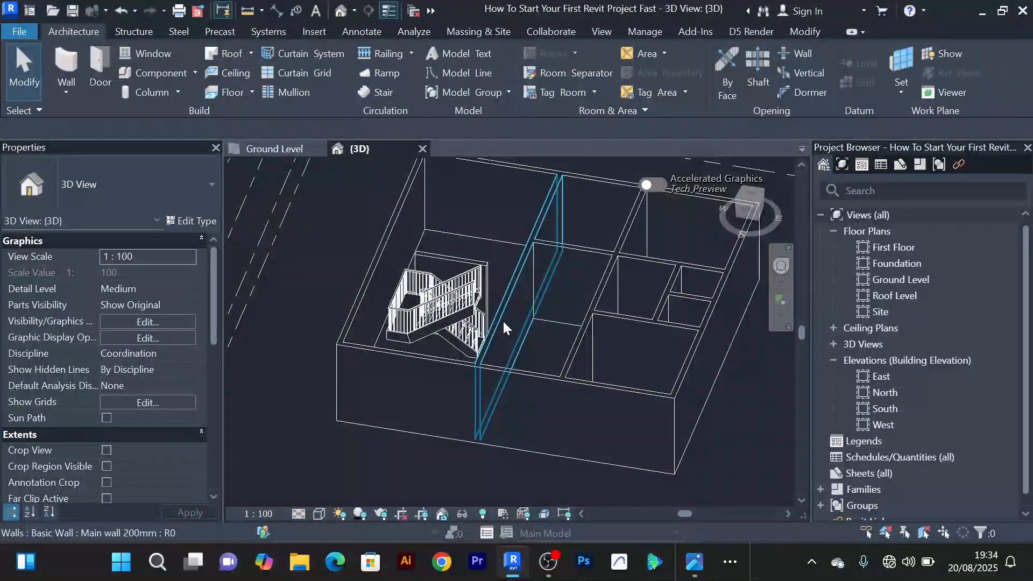
pyautogui.keyDown('shift'); pyautogui.moveTo(502, 320); pyautogui.dragTo(526, 279, button='middle'); pyautogui.keyUp('shift')
pyautogui.scroll(-1, 540, 283)
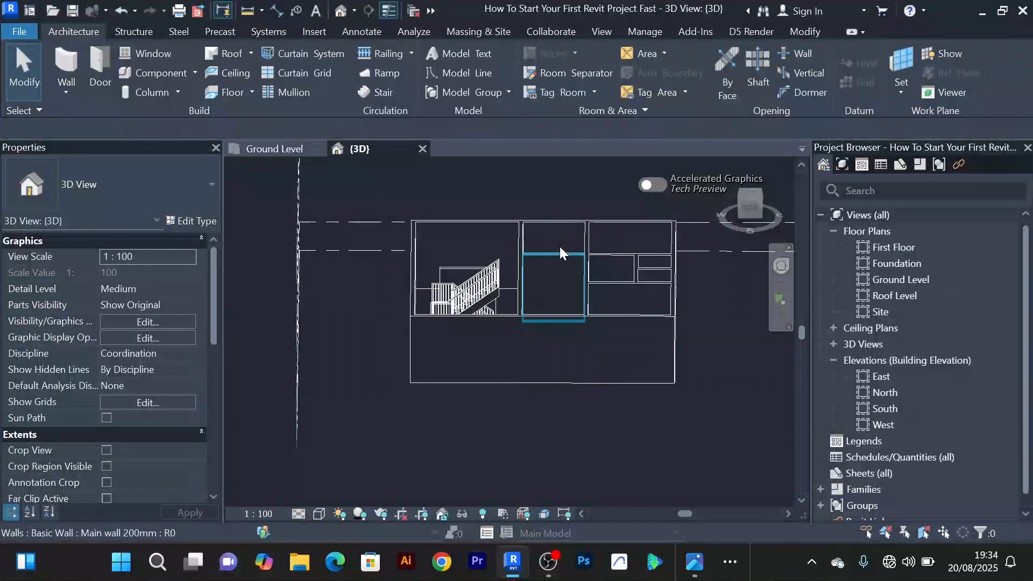
# Review the Ground Level plan and open the First Floor plan to compare the walls and stair
pyautogui.click(262, 150)
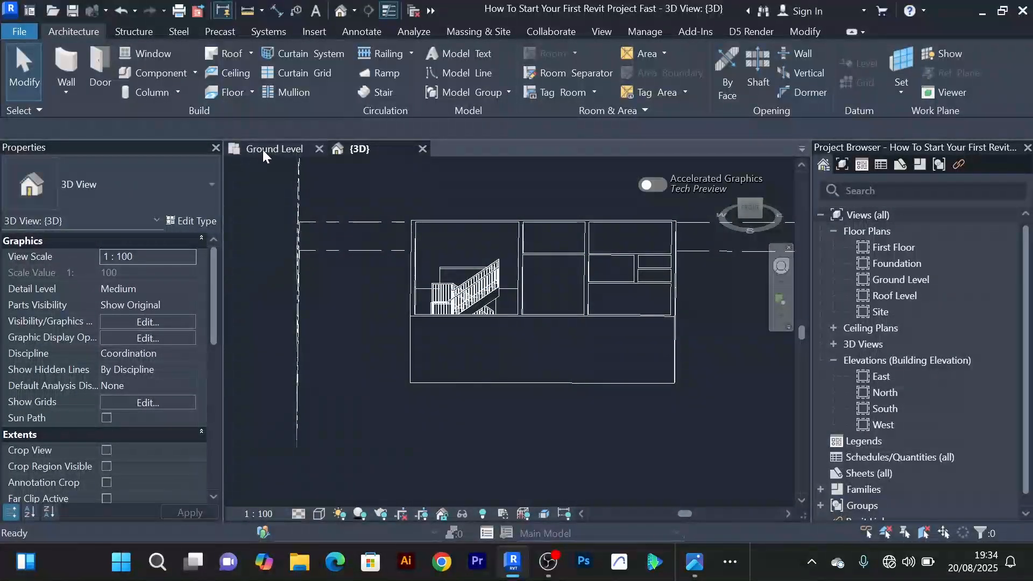
pyautogui.scroll(4, 482, 283)
pyautogui.scroll(-2, 443, 293)
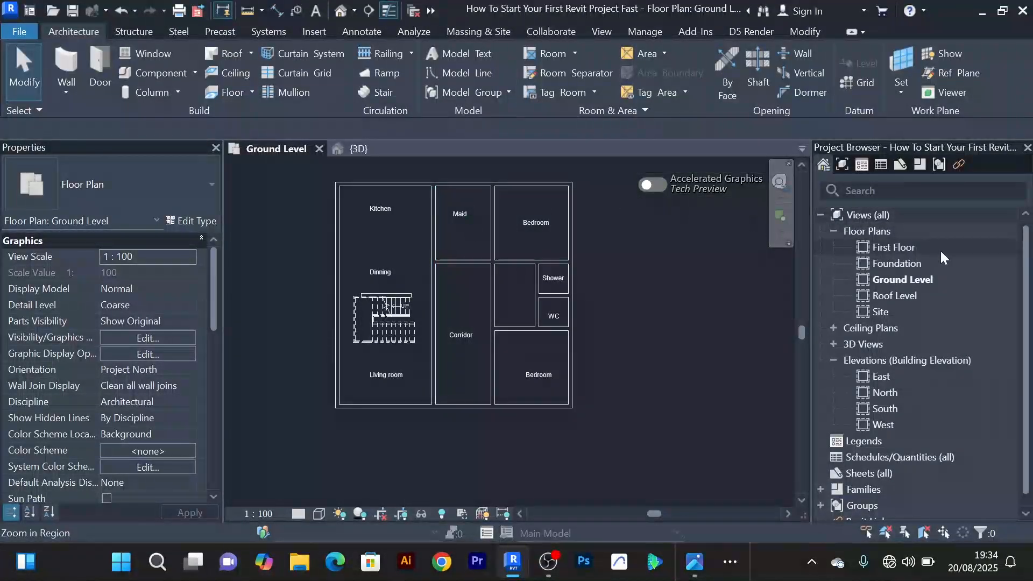
pyautogui.doubleClick(911, 247)
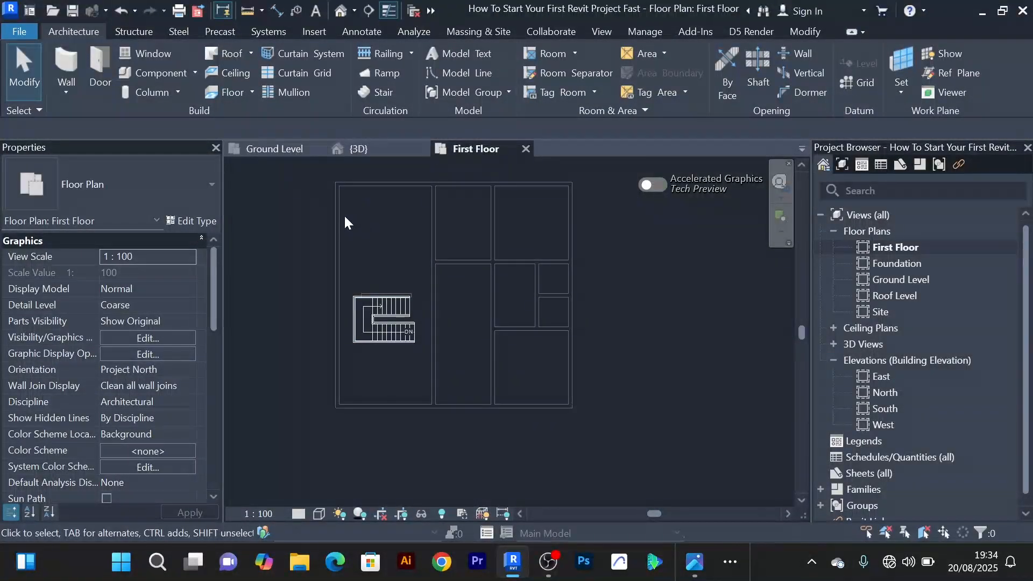
# Return to the 3D view, select all visible Main wall 200mm instances and copy them to the clipboard
pyautogui.click(365, 150)
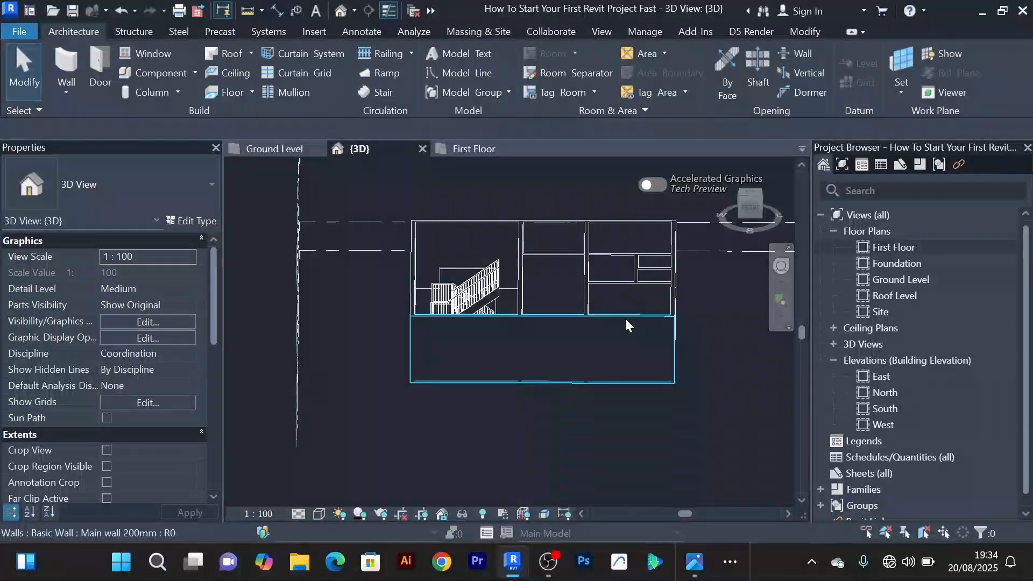
pyautogui.click(625, 318)
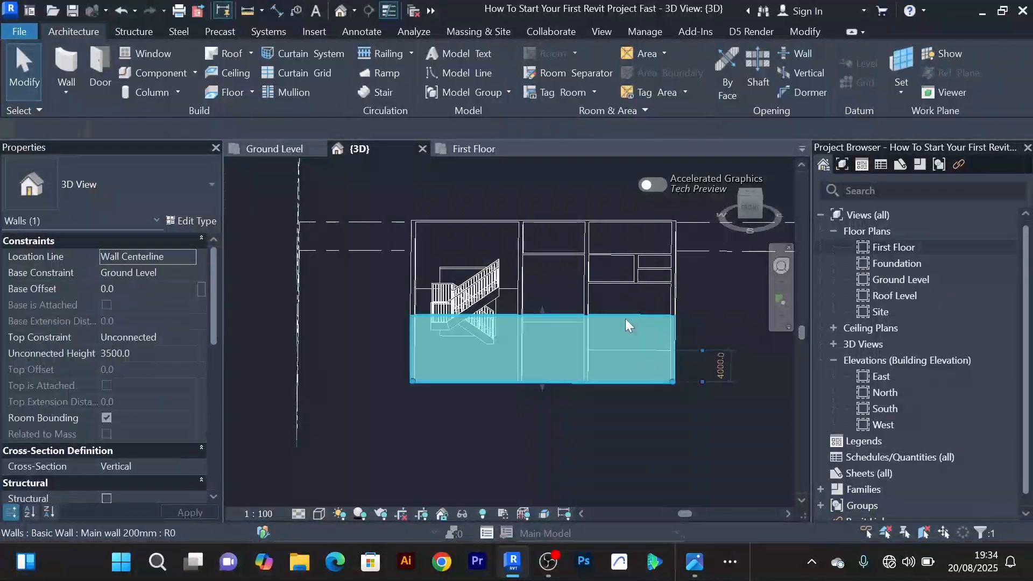
pyautogui.rightClick(557, 331)
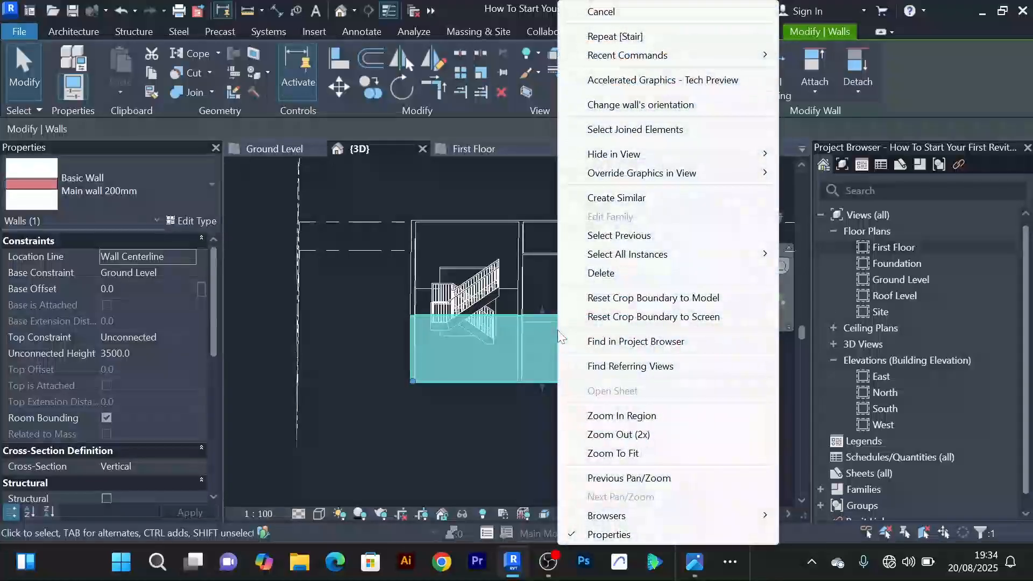
pyautogui.moveTo(742, 255)
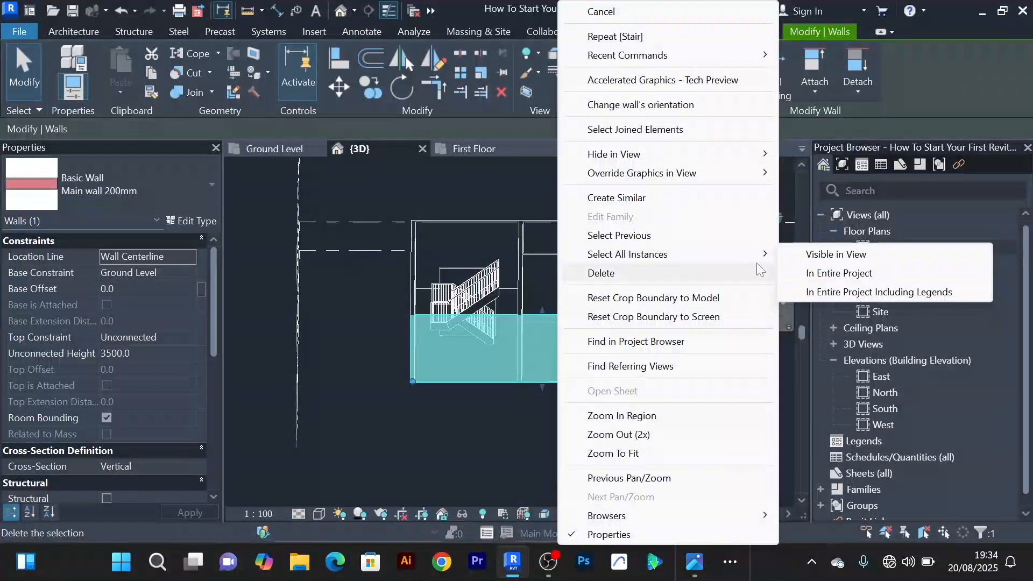
pyautogui.click(802, 255)
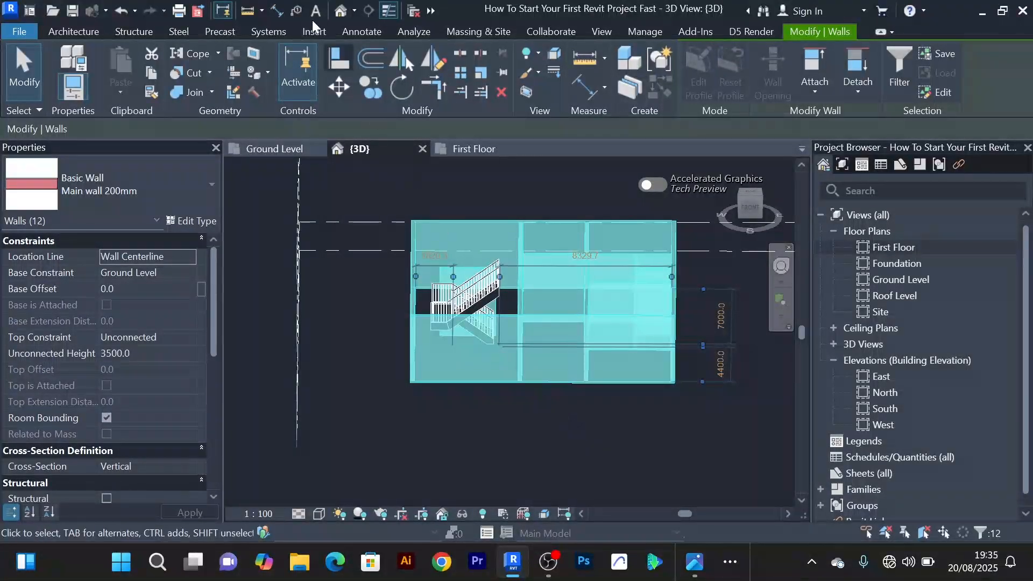
pyautogui.click(153, 73)
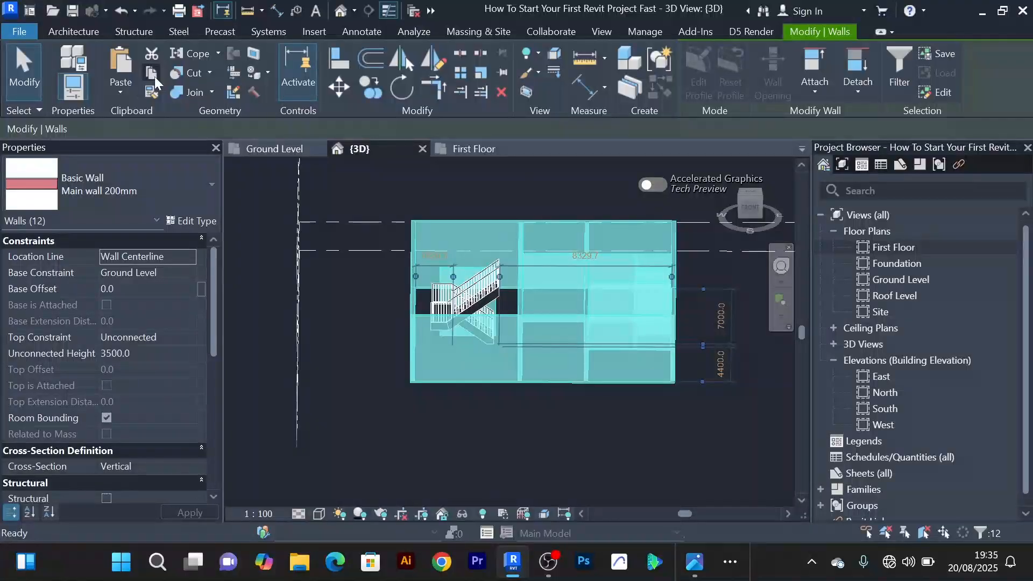
# Paste the copied Main wall 200mm instances aligned to the First Floor level and clear the selection
pyautogui.click(121, 93)
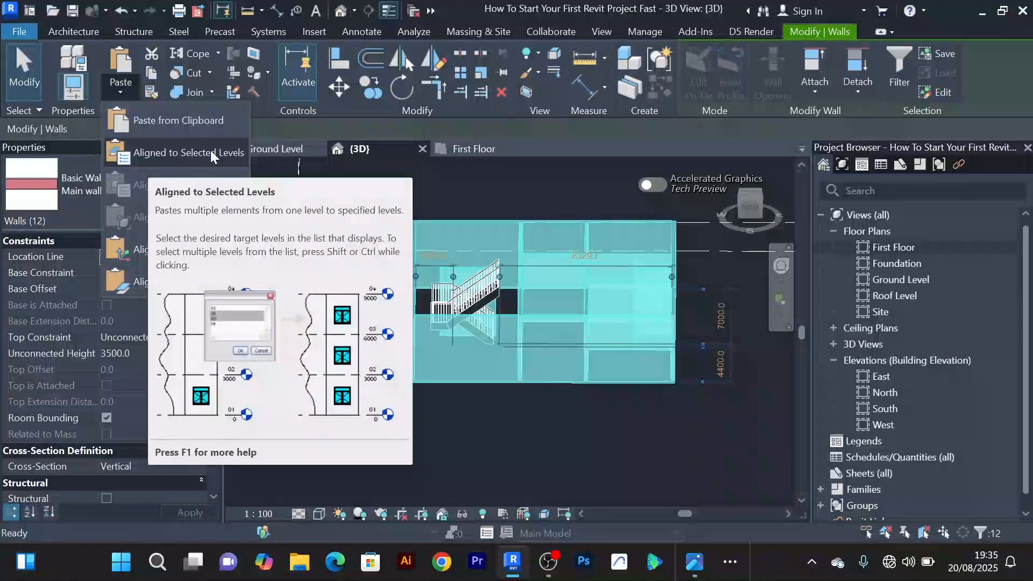
pyautogui.click(192, 150)
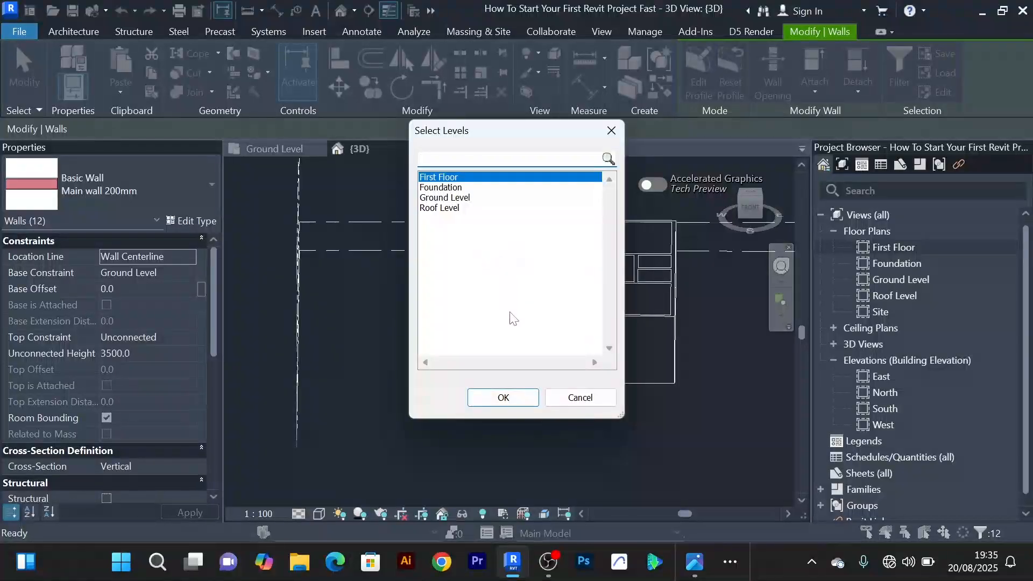
pyautogui.click(505, 397)
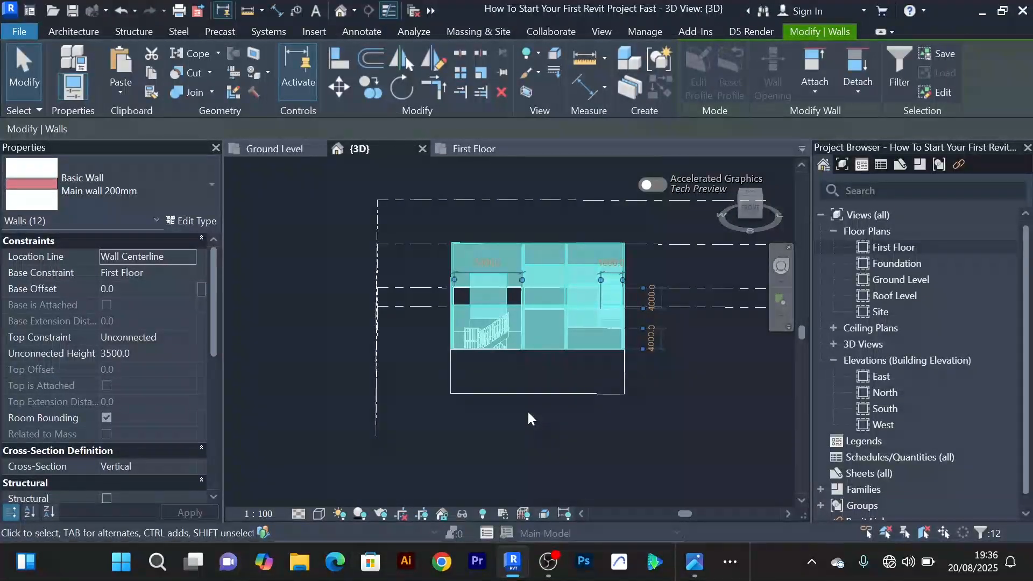
pyautogui.moveTo(531, 419)
pyautogui.keyDown('shift'); pyautogui.mouseDown(button='middle')
pyautogui.moveTo(668, 398)
pyautogui.moveTo(538, 429)
pyautogui.mouseUp(button='middle'); pyautogui.keyUp('shift')
pyautogui.press('Escape')
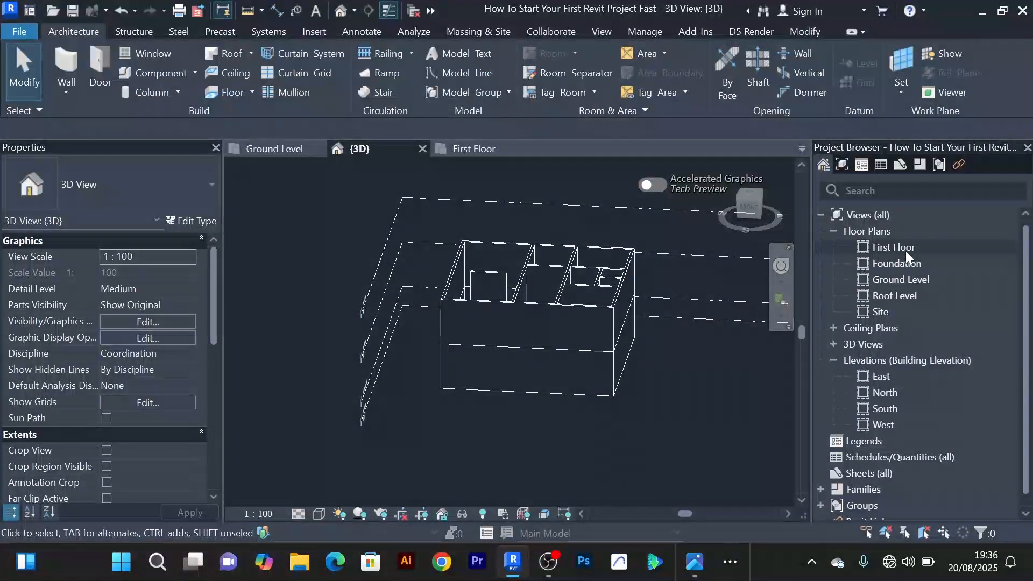
# Inspect the pasted walls and stair in the First Floor plan, and examine both storeys in the 3D view
pyautogui.click(471, 154)
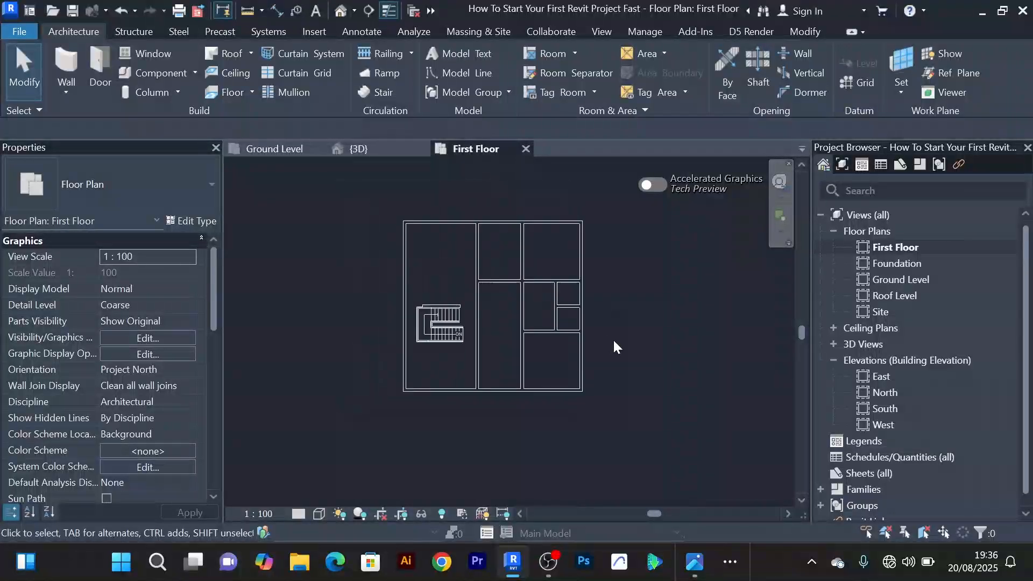
pyautogui.scroll(3, 456, 256)
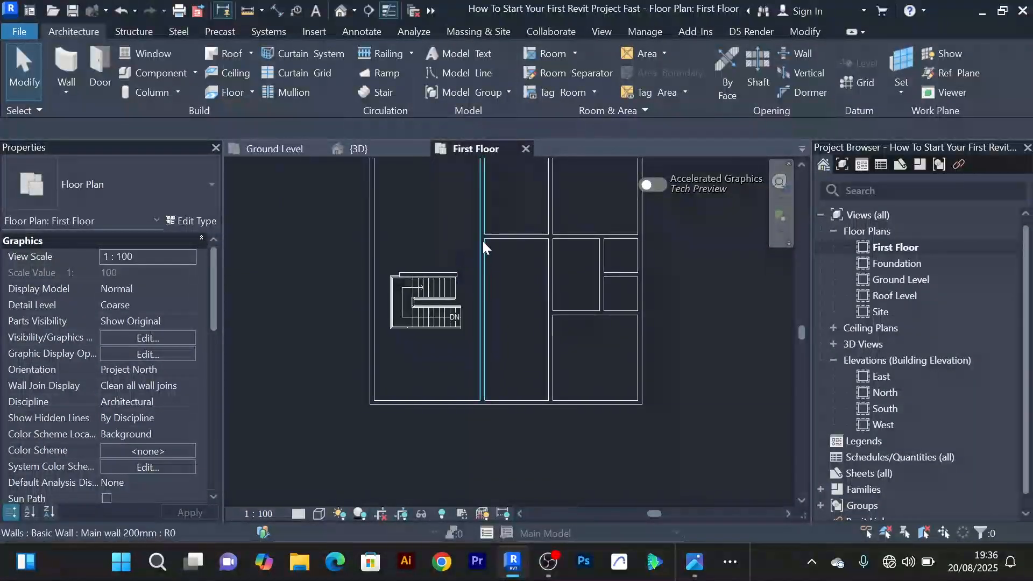
pyautogui.scroll(-2, 586, 293)
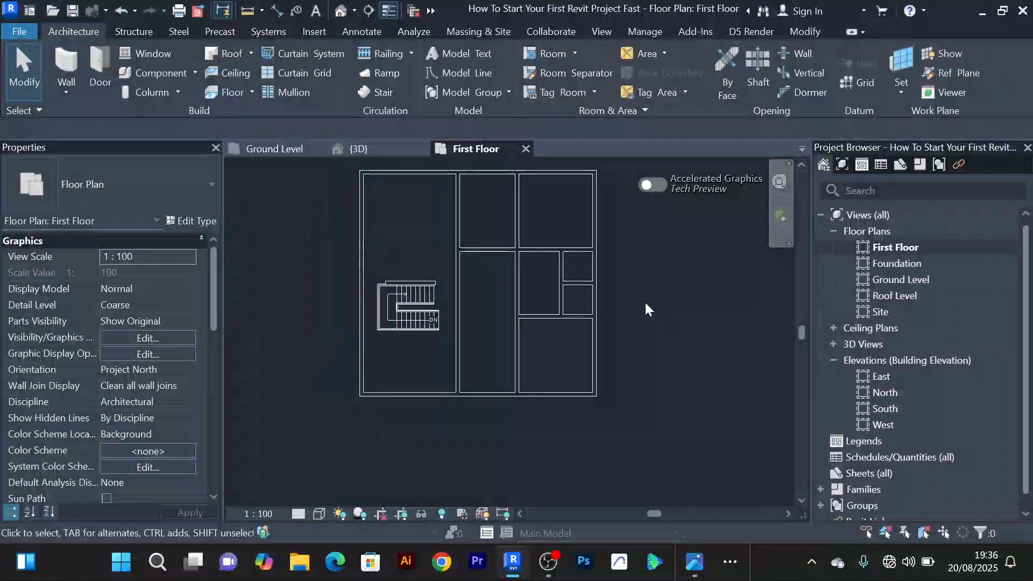
pyautogui.click(360, 149)
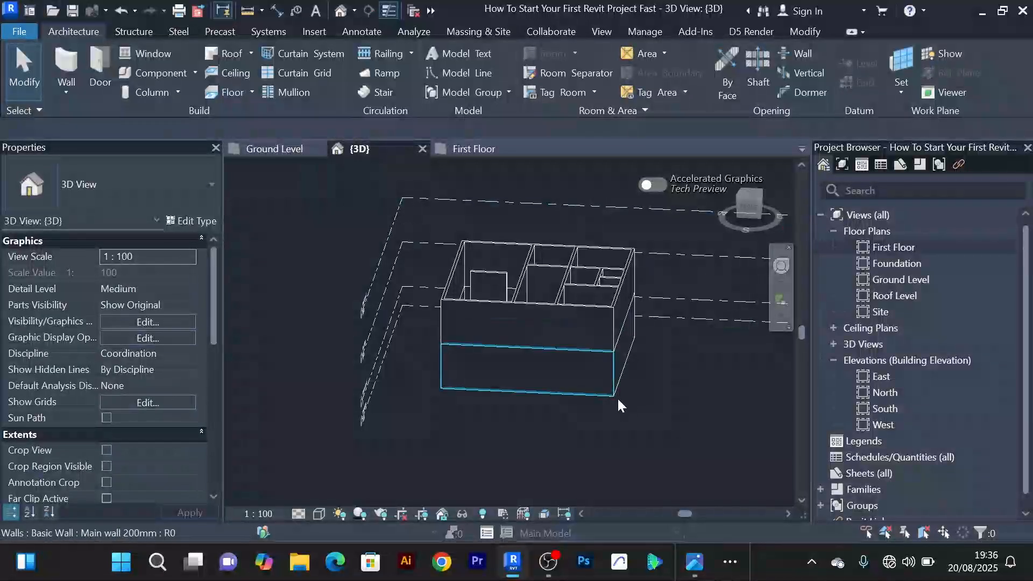
pyautogui.keyDown('shift'); pyautogui.moveTo(624, 410); pyautogui.dragTo(585, 402, button='middle'); pyautogui.keyUp('shift')
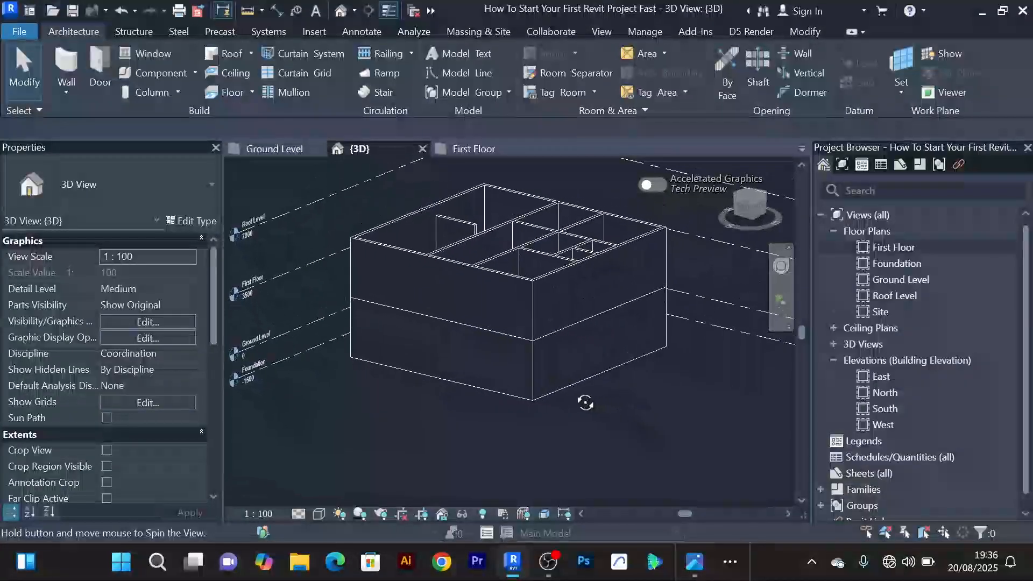
pyautogui.scroll(4, 560, 330)
pyautogui.scroll(-3, 516, 282)
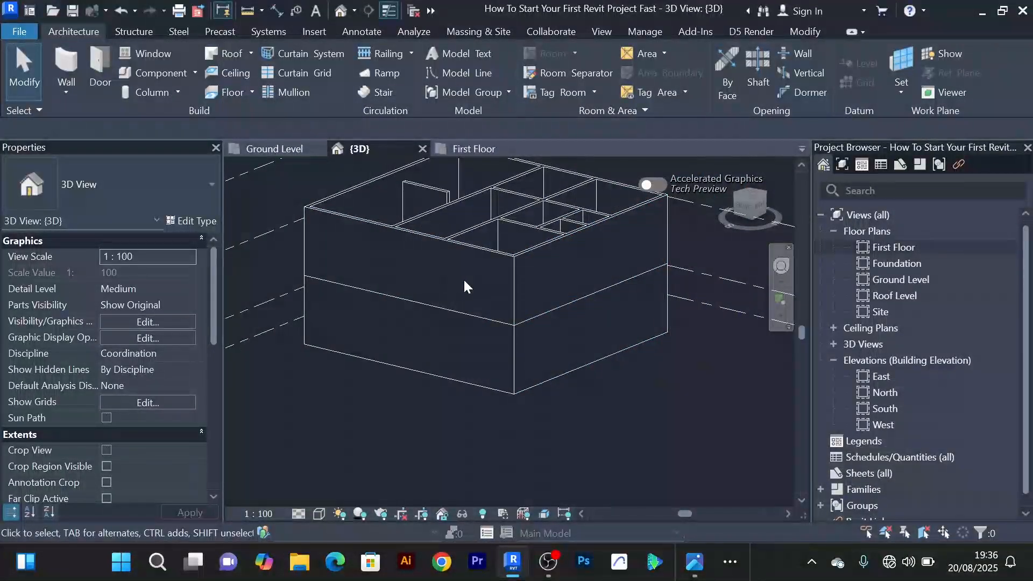
pyautogui.scroll(2, 464, 279)
pyautogui.scroll(-4, 467, 283)
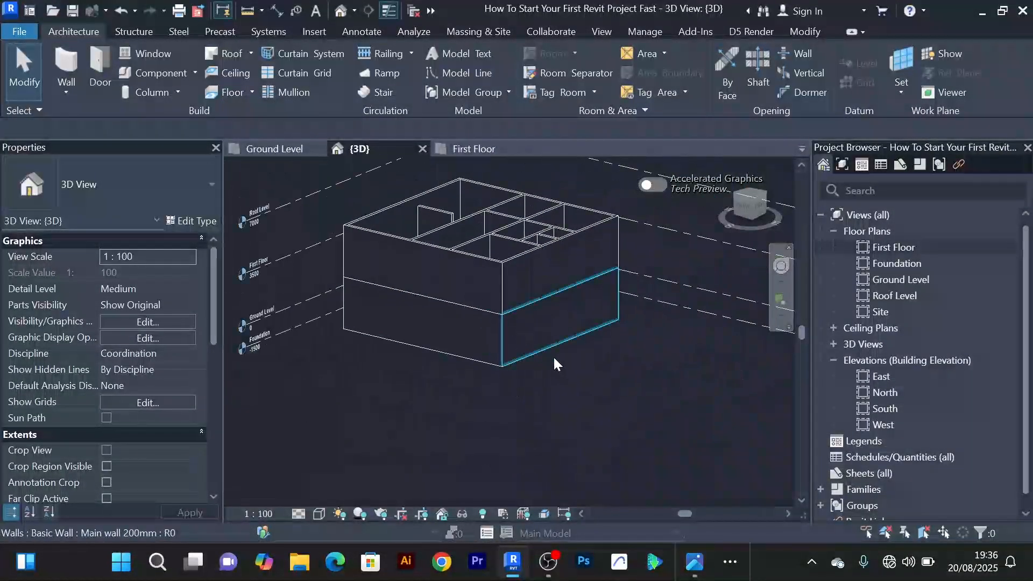
# Switch the 3D view to a shaded visual style
pyautogui.click(319, 513)
pyautogui.click(355, 449)
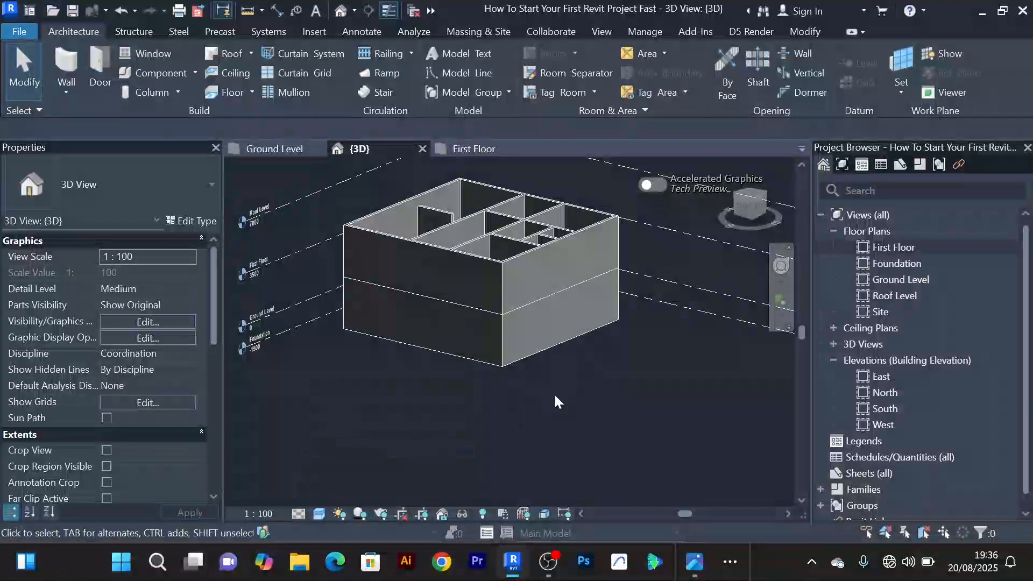
pyautogui.keyDown('shift'); pyautogui.moveTo(554, 402); pyautogui.dragTo(404, 435, button='middle'); pyautogui.keyUp('shift')
pyautogui.scroll(1, 543, 328)
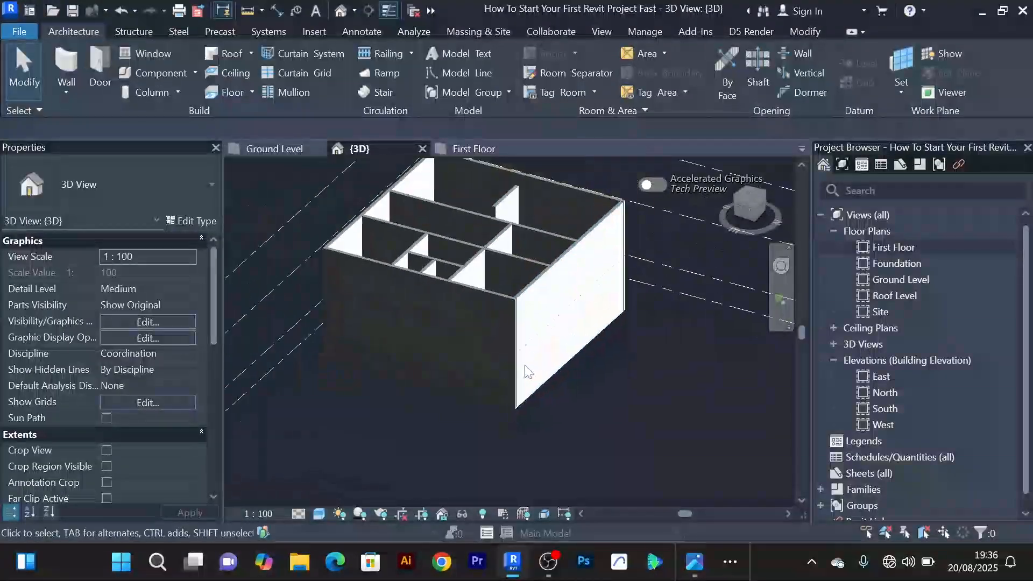
# Select a lower and an upper exterior wall in turn, and examine the two storeys from several angles
pyautogui.click(514, 385)
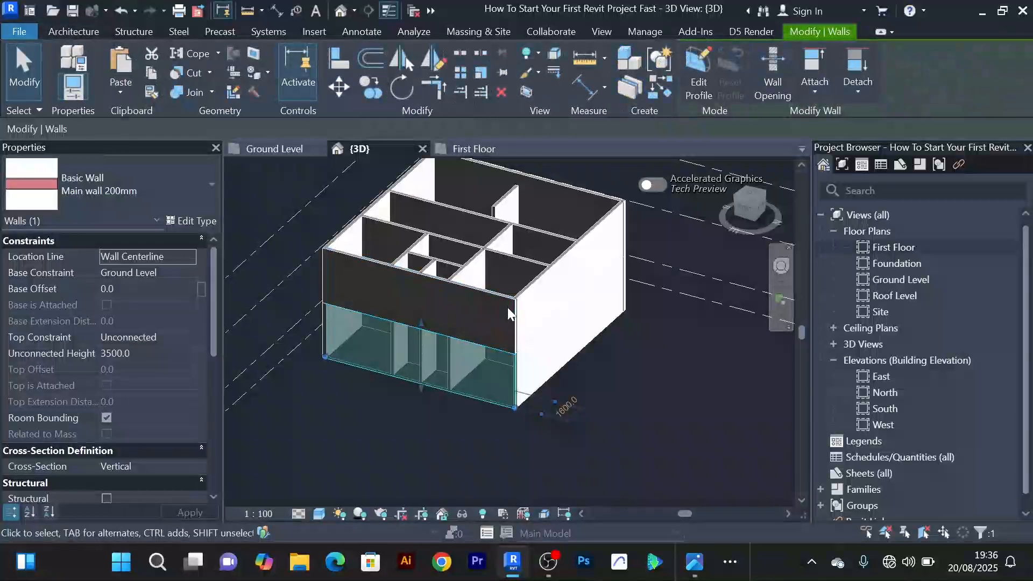
pyautogui.click(509, 308)
pyautogui.scroll(-2, 597, 356)
pyautogui.keyDown('shift'); pyautogui.moveTo(598, 366); pyautogui.dragTo(434, 424, button='middle'); pyautogui.keyUp('shift')
pyautogui.click(467, 403)
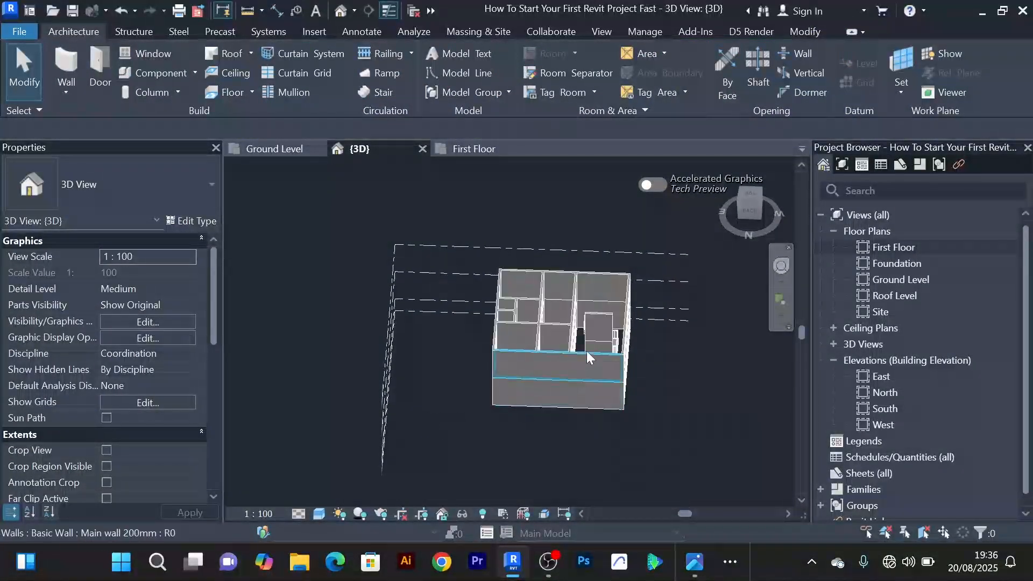
pyautogui.scroll(1, 588, 341)
pyautogui.keyDown('shift'); pyautogui.moveTo(588, 340); pyautogui.dragTo(615, 300, button='middle'); pyautogui.keyUp('shift')
pyautogui.scroll(1, 614, 300)
pyautogui.scroll(-1, 637, 346)
pyautogui.keyDown('shift'); pyautogui.moveTo(636, 346); pyautogui.dragTo(550, 265, button='middle'); pyautogui.keyUp('shift')
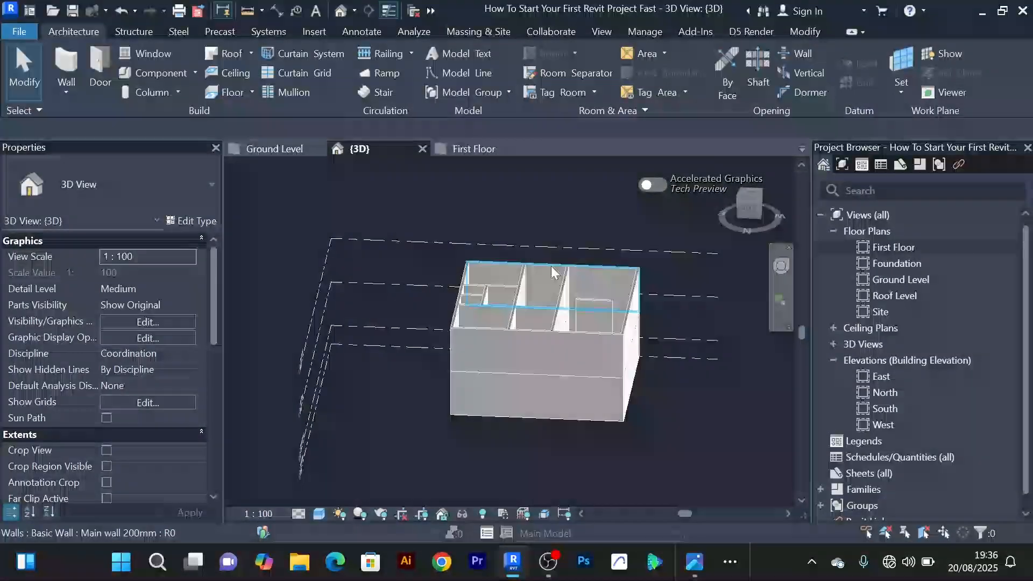
# Compare the room layout, walls and stair in the Ground Level and First Floor plans, ending on Ground Level
pyautogui.click(294, 150)
pyautogui.moveTo(674, 319); pyautogui.dragTo(689, 357, button='middle')
pyautogui.scroll(4, 434, 285)
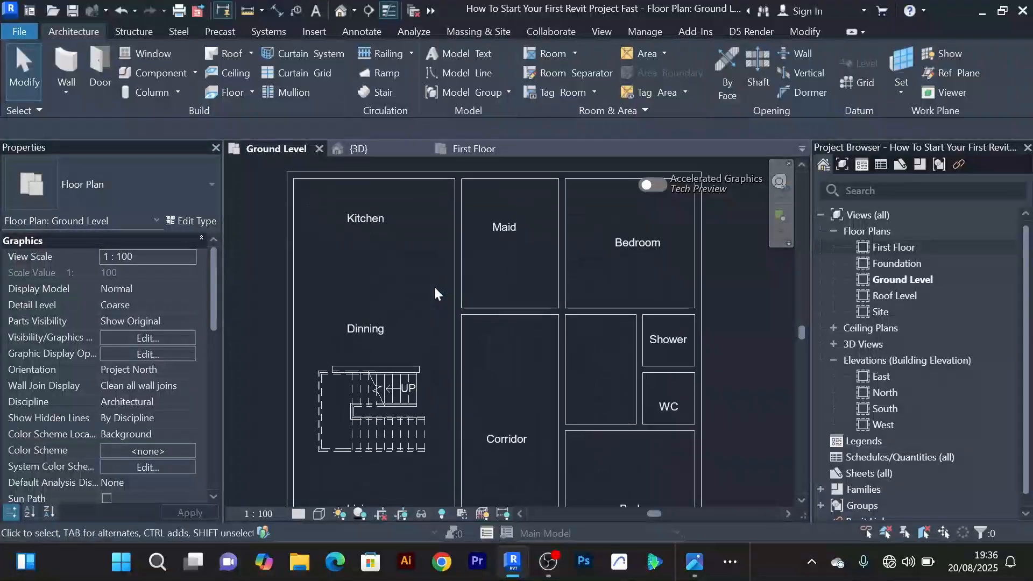
pyautogui.scroll(-3, 427, 285)
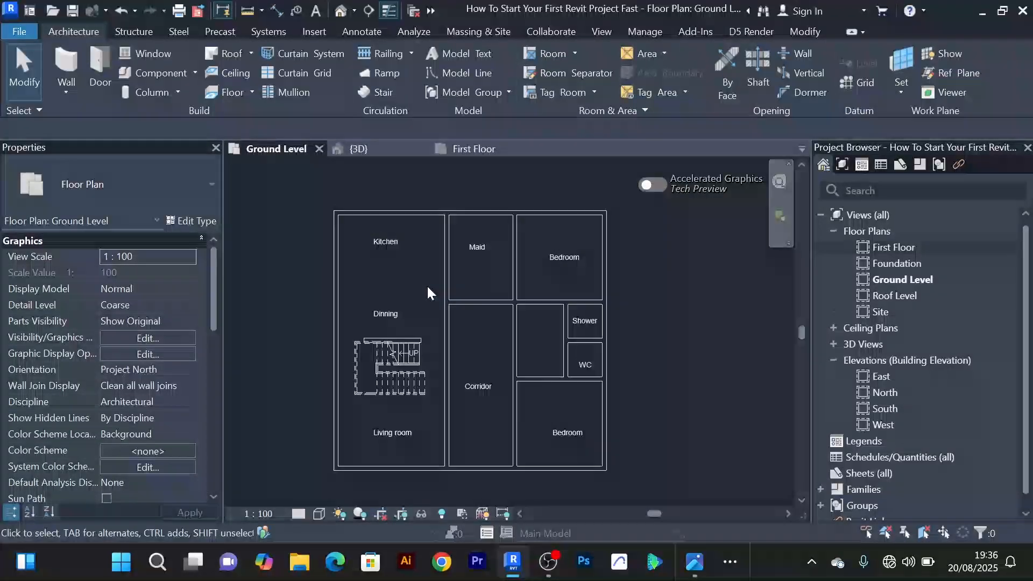
pyautogui.click(480, 152)
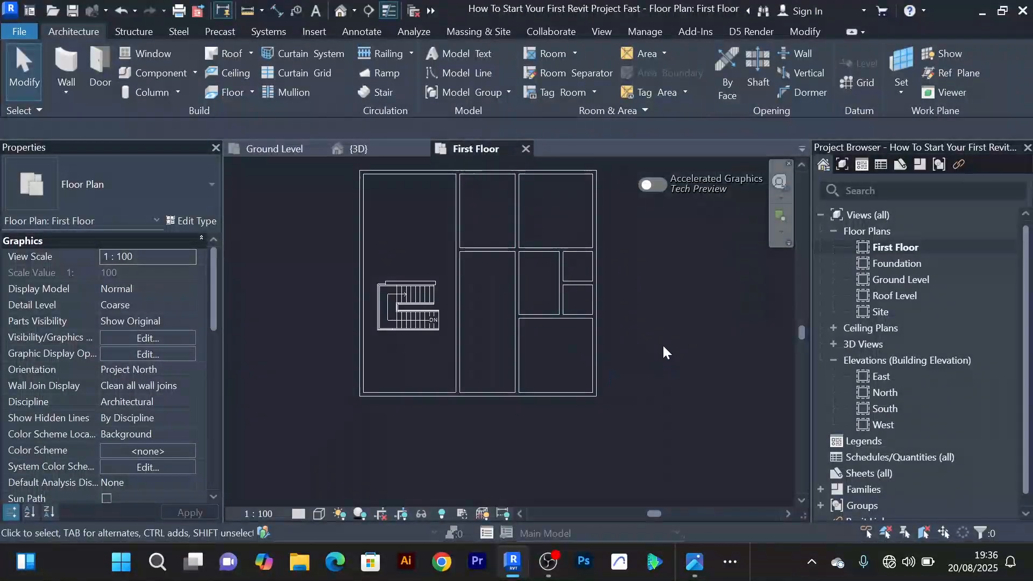
pyautogui.scroll(2, 562, 299)
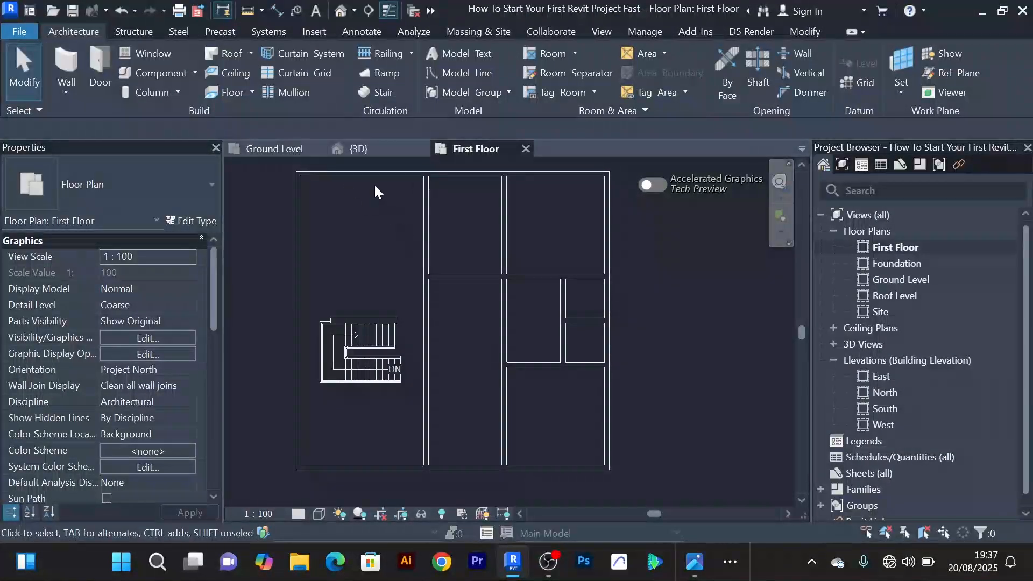
pyautogui.scroll(-1, 592, 253)
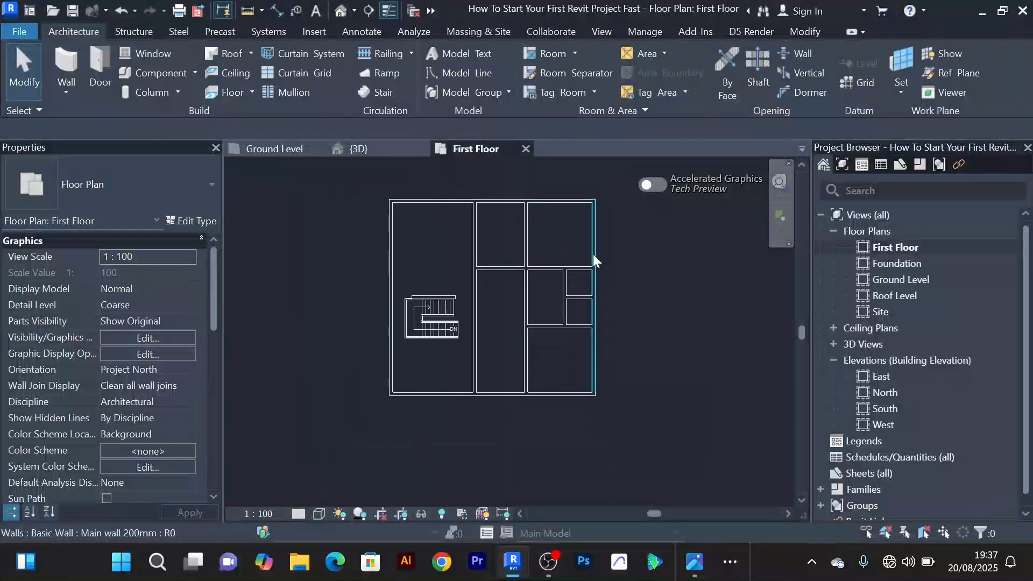
pyautogui.scroll(1, 545, 249)
pyautogui.scroll(-1, 541, 240)
pyautogui.scroll(1, 561, 226)
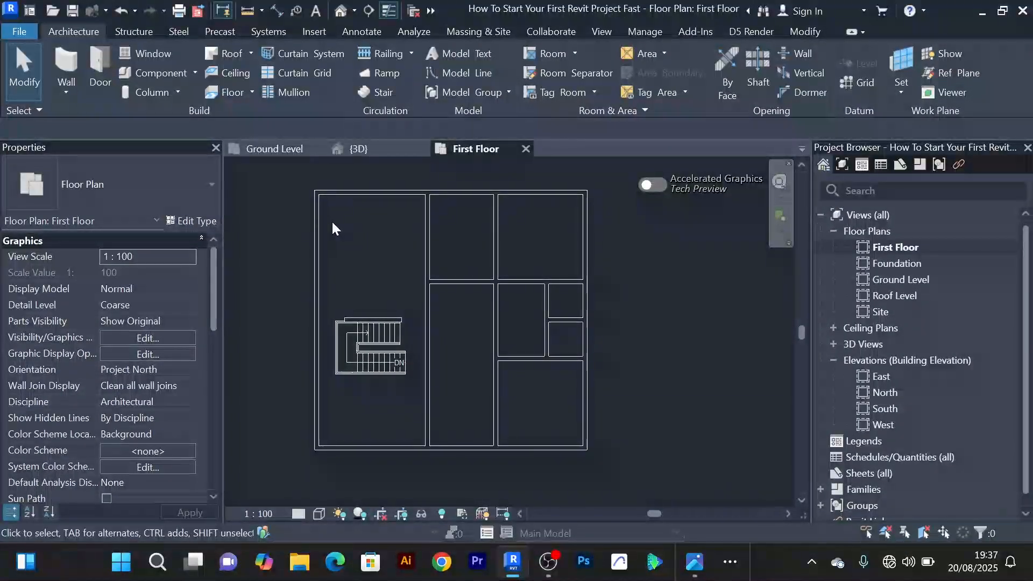
pyautogui.click(278, 150)
pyautogui.scroll(-1, 485, 268)
pyautogui.scroll(3, 478, 245)
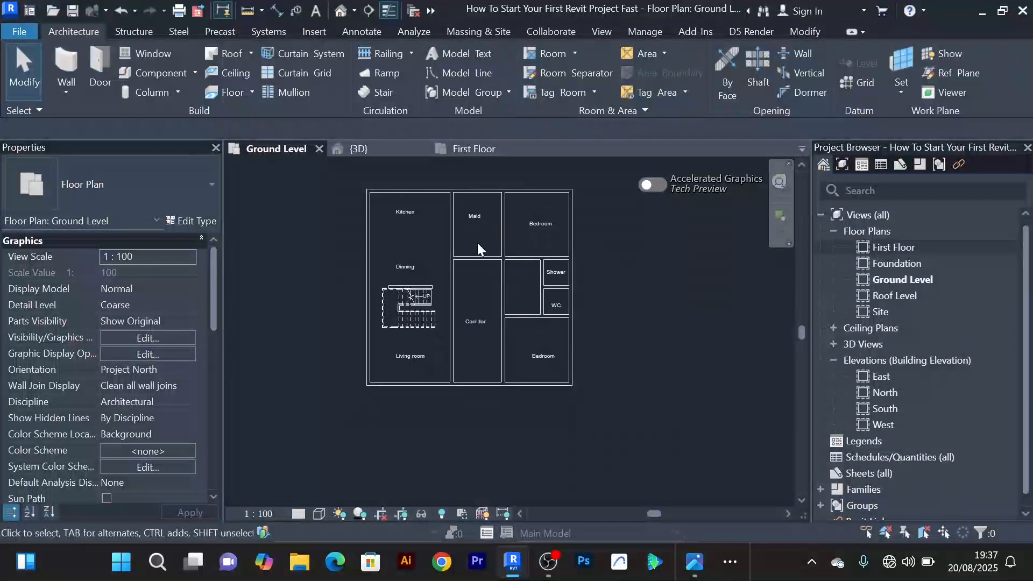
pyautogui.scroll(-3, 495, 264)
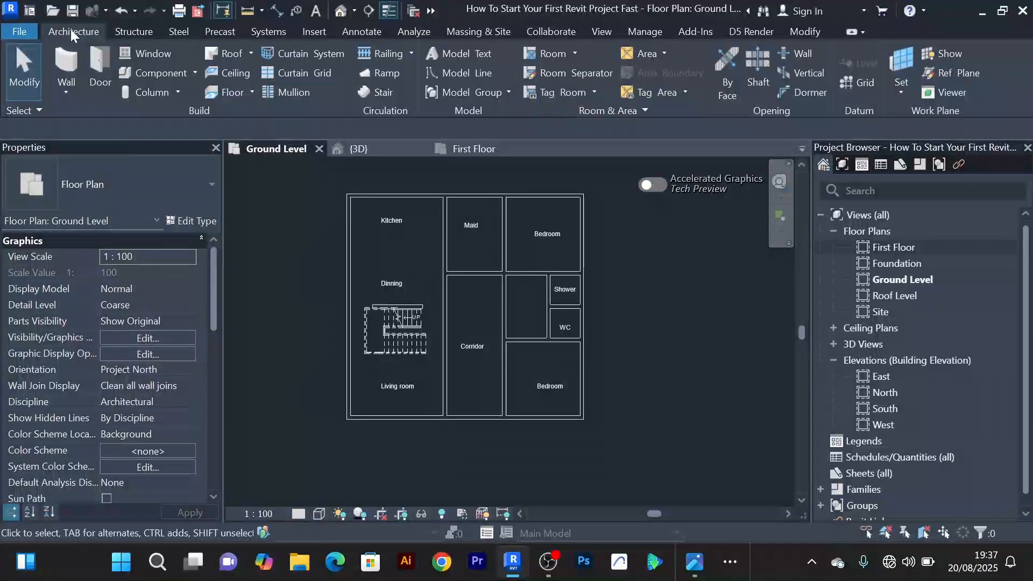
# Start an architectural floor on Ground Level and duplicate the Generic 150mm type as Floor 150mm
pyautogui.click(252, 93)
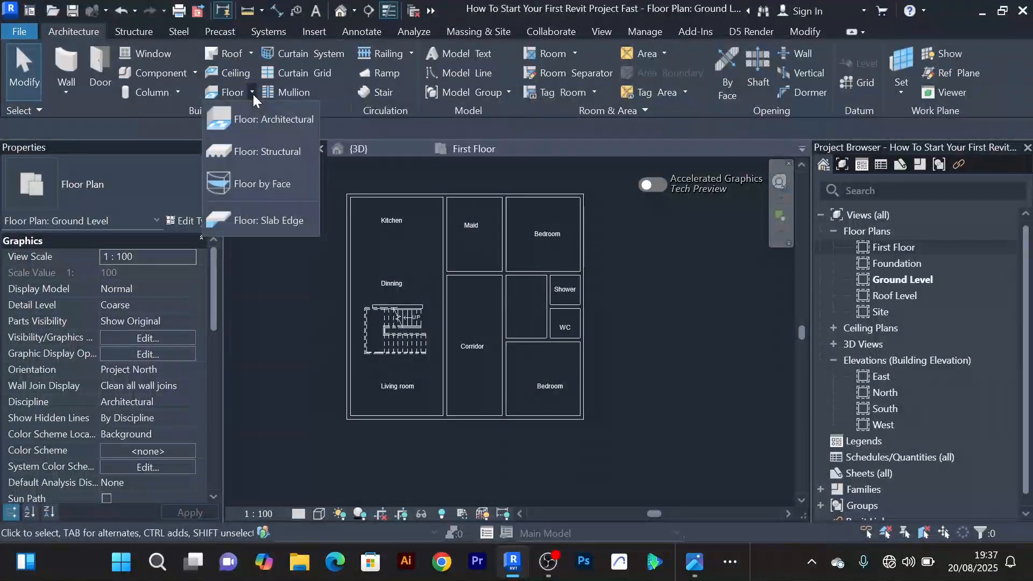
pyautogui.click(284, 131)
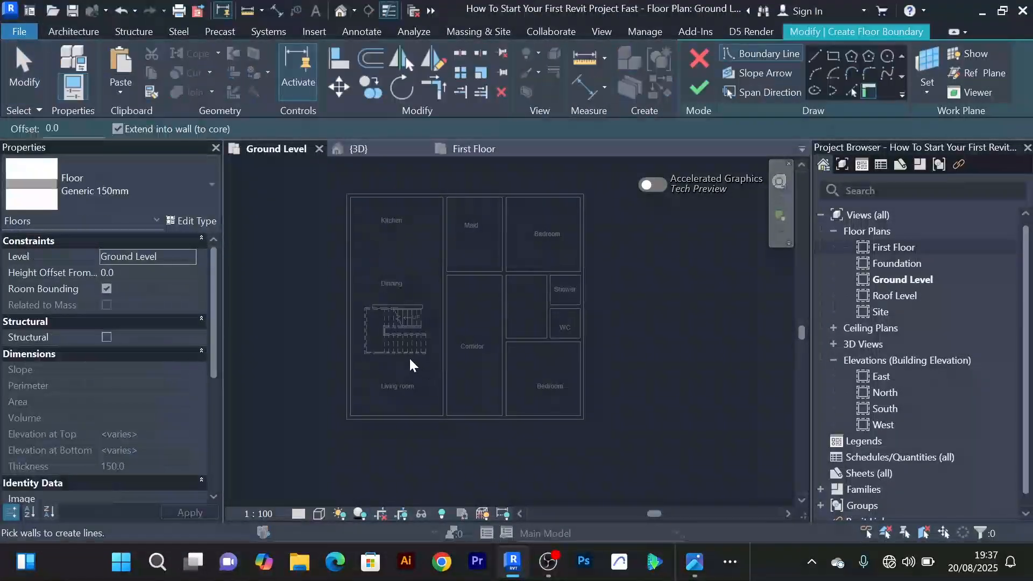
pyautogui.click(185, 221)
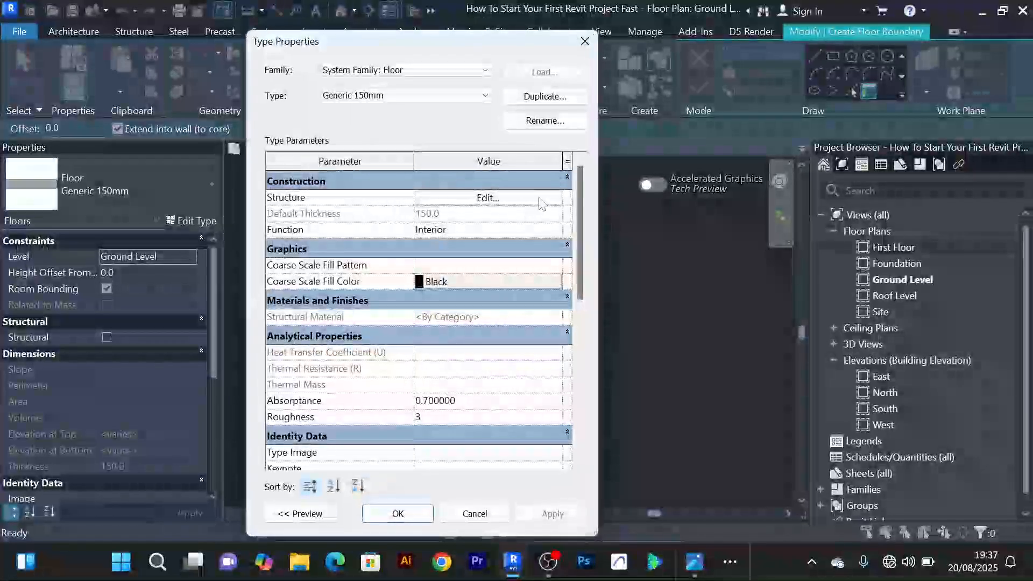
pyautogui.click(545, 97)
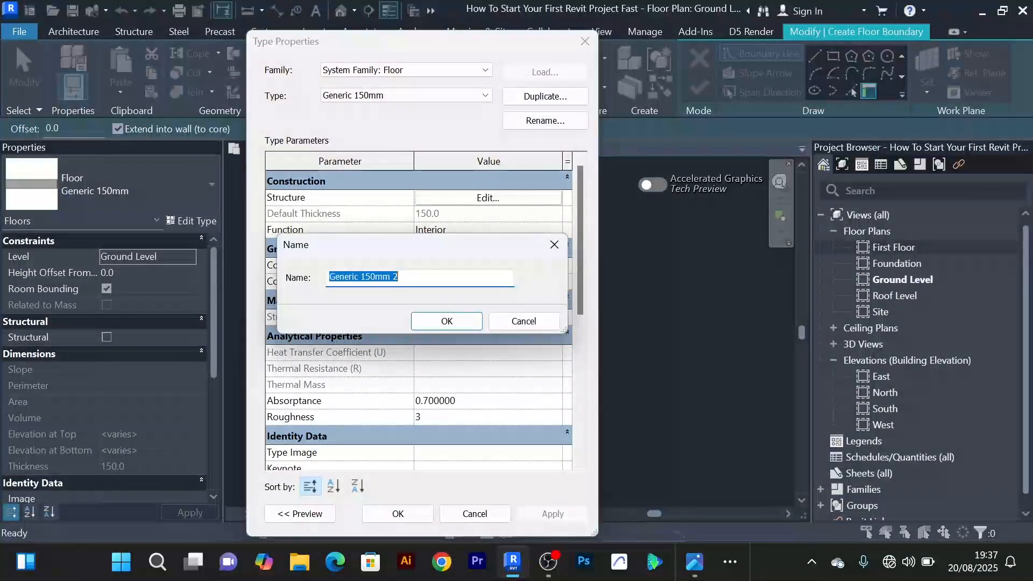
pyautogui.write('Floor')
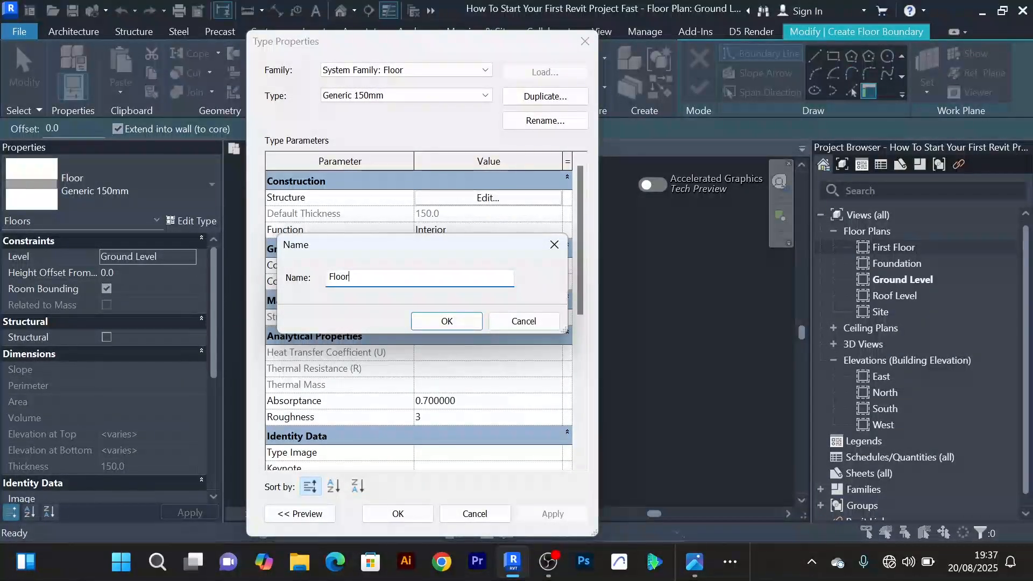
pyautogui.write(' 150,mm')
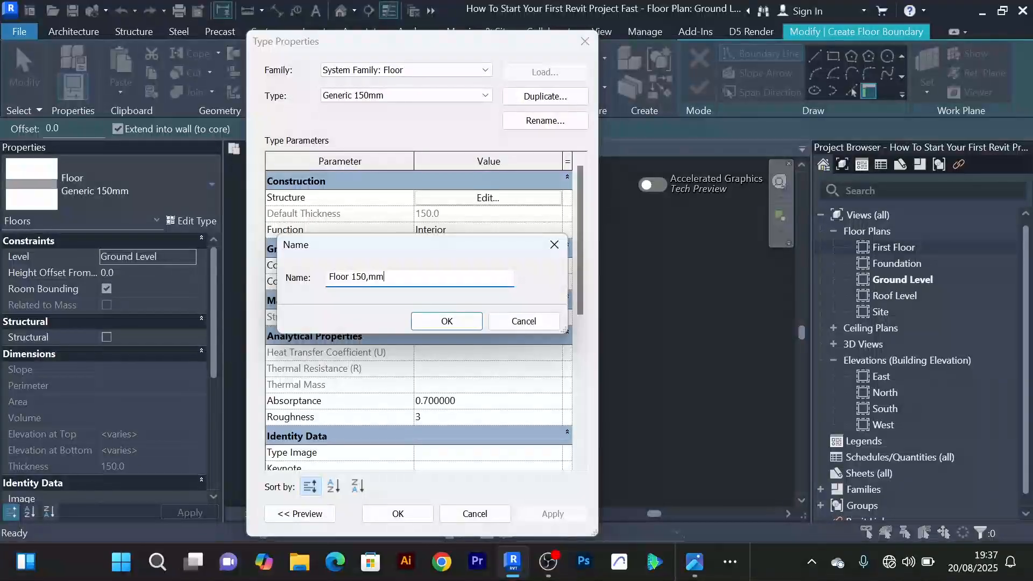
pyautogui.press('BackSpace')
pyautogui.press('BackSpace')
pyautogui.press('BackSpace')
pyautogui.write('mm')
pyautogui.click(452, 322)
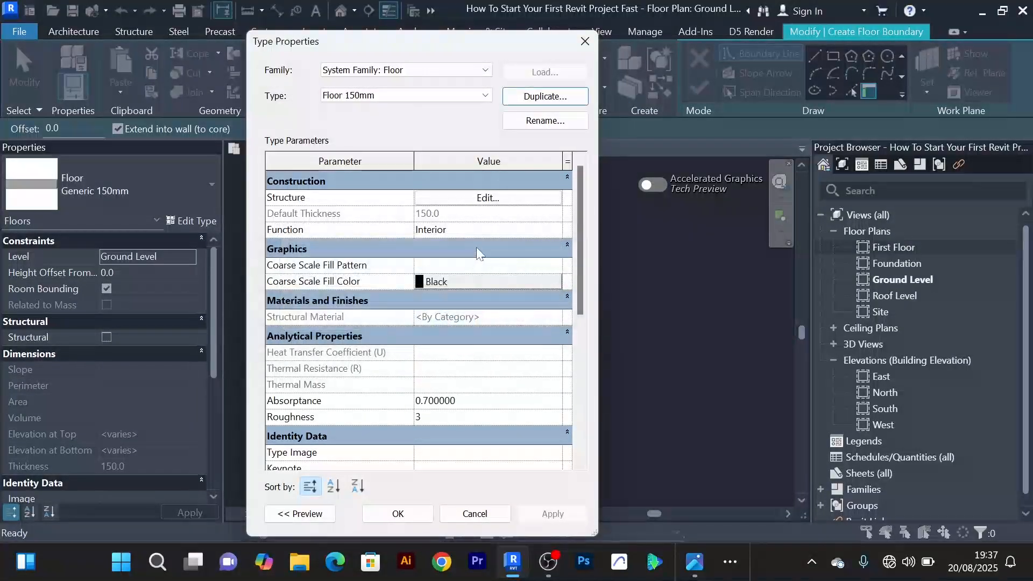
# Create a new material named Floor for the structure layer of the Floor 150mm type
pyautogui.click(489, 199)
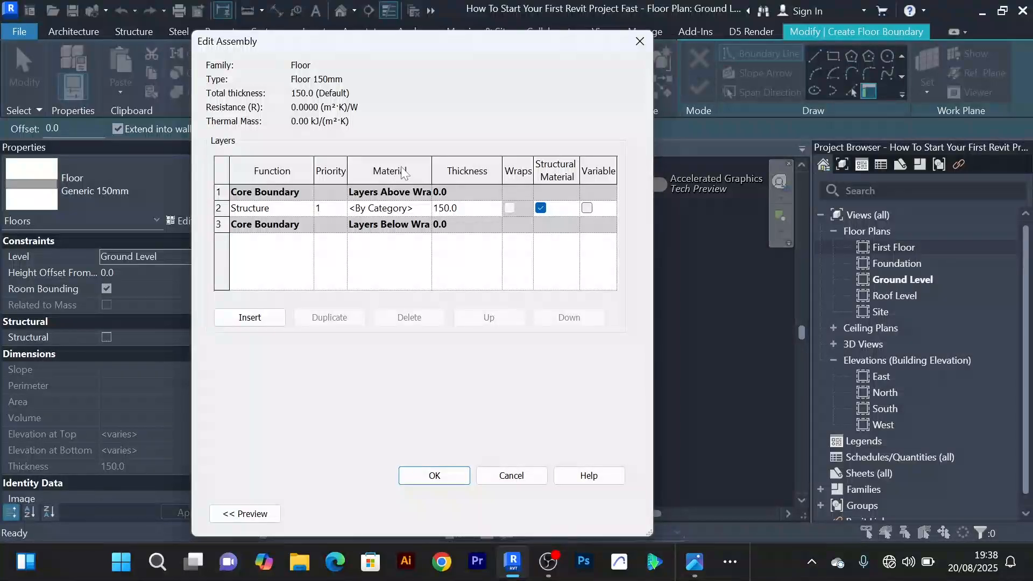
pyautogui.click(428, 211)
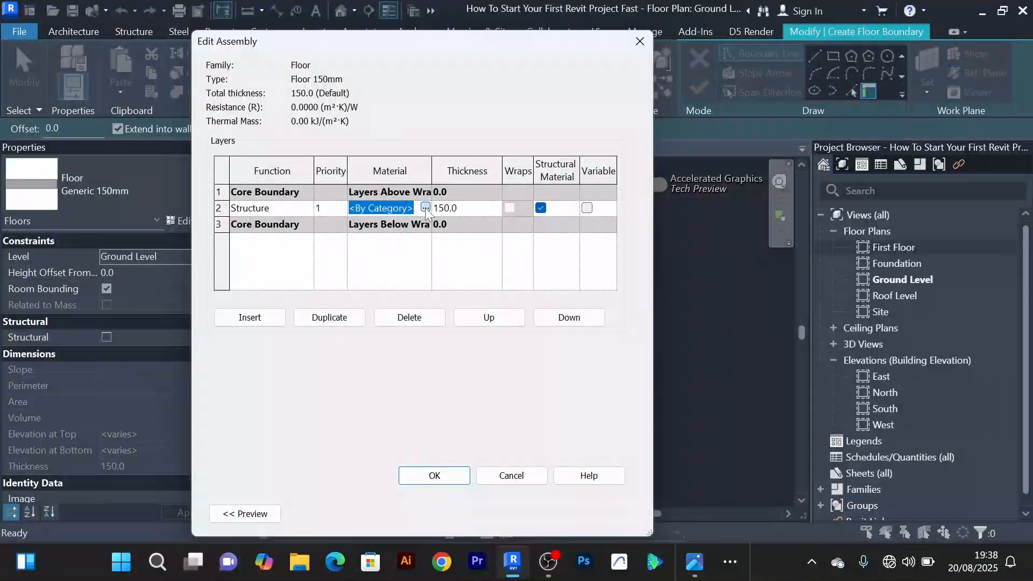
pyautogui.click(425, 208)
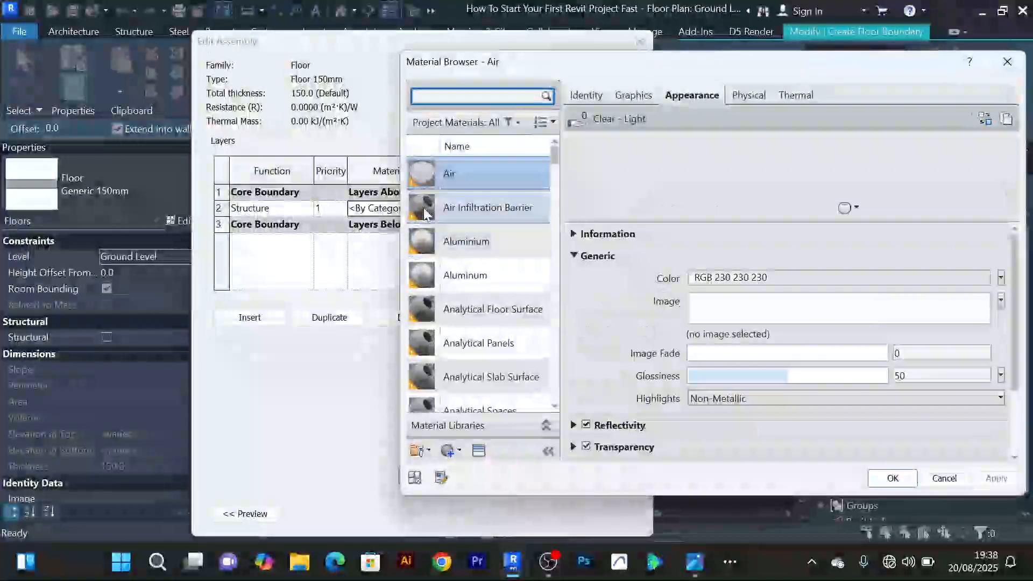
pyautogui.click(459, 450)
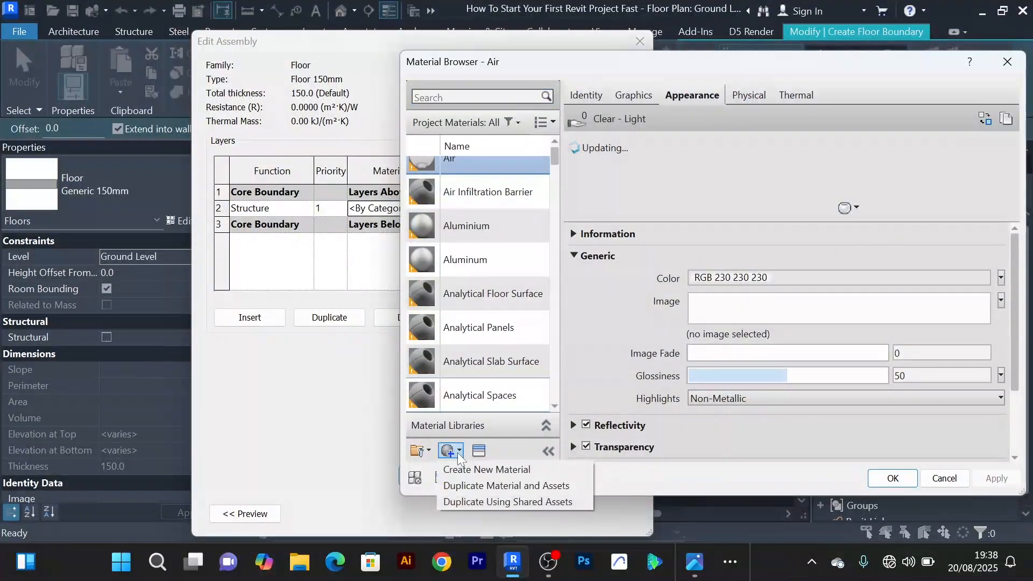
pyautogui.click(468, 470)
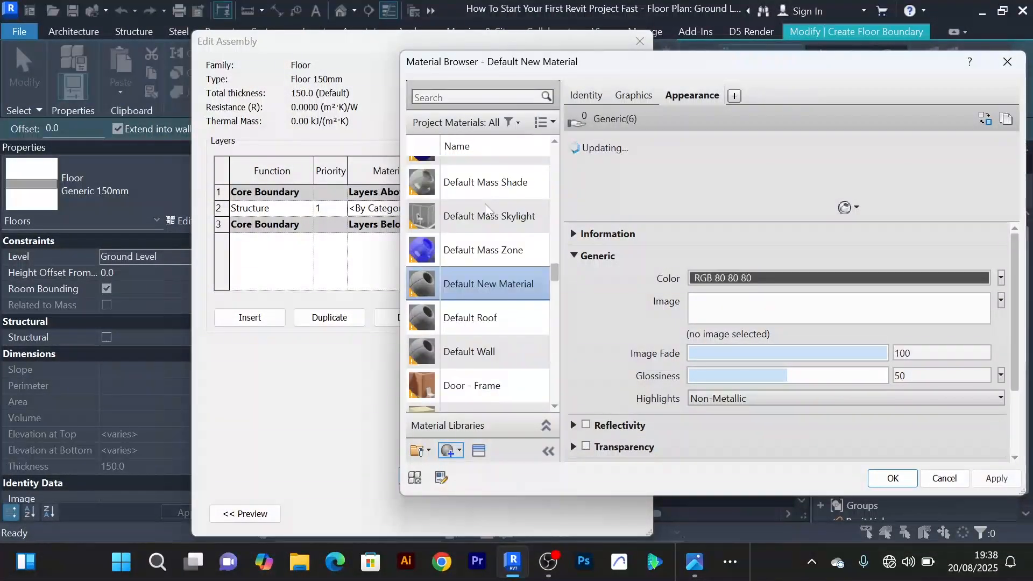
pyautogui.rightClick(475, 282)
pyautogui.click(572, 347)
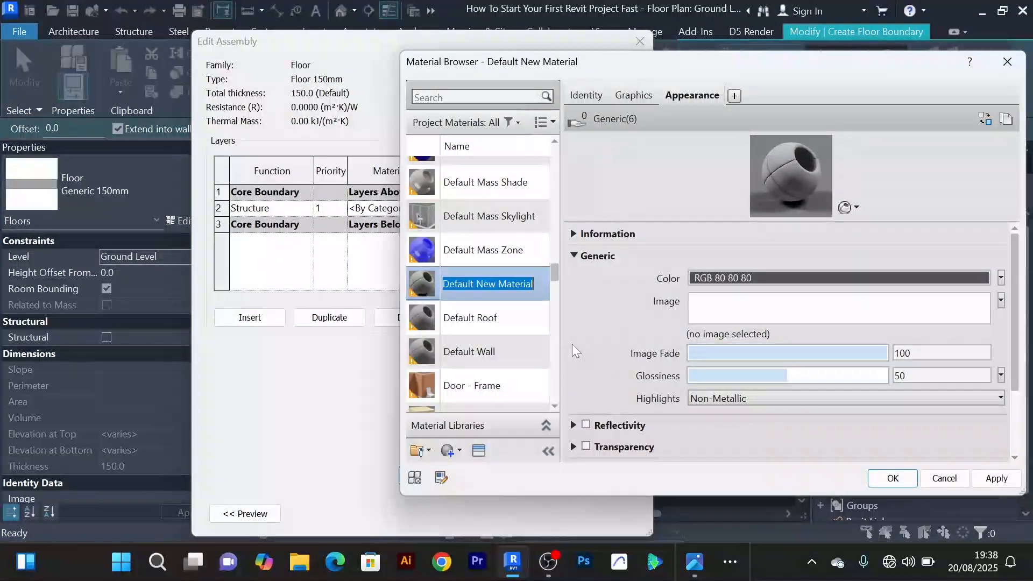
pyautogui.write('Floor')
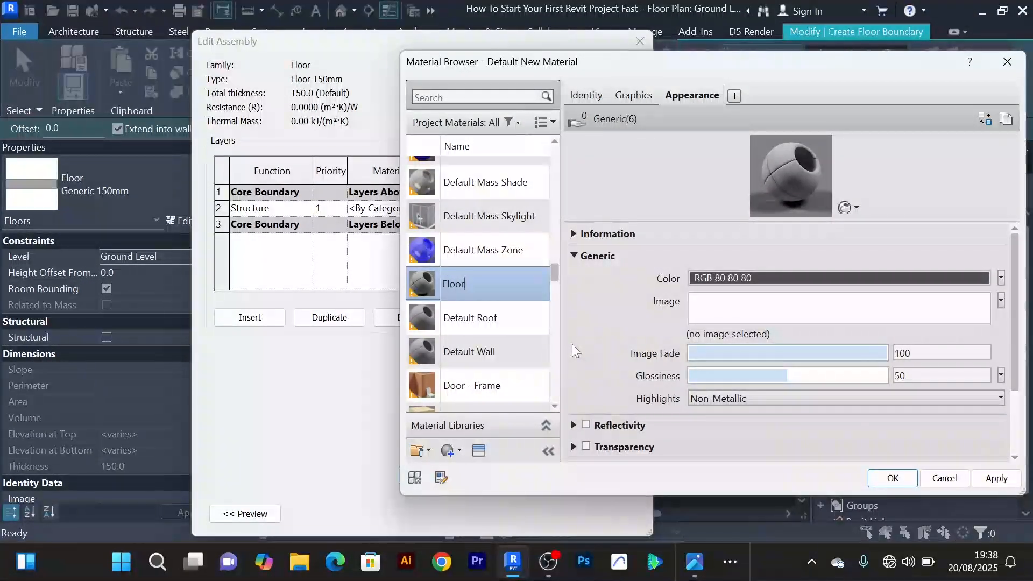
# Set the Floor material's shading colour to a light tan, RGB 177-154-112
pyautogui.click(633, 96)
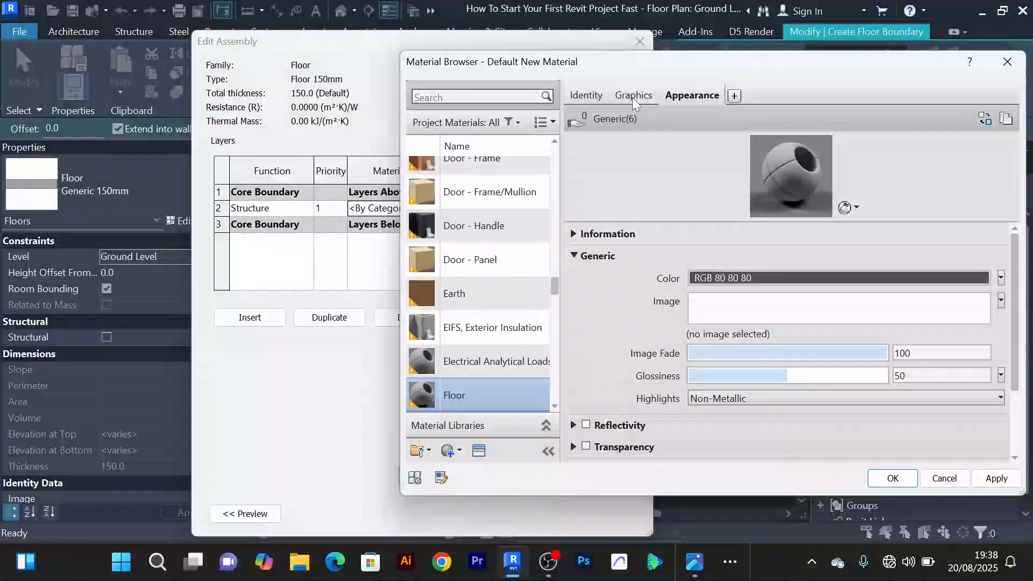
pyautogui.click(819, 161)
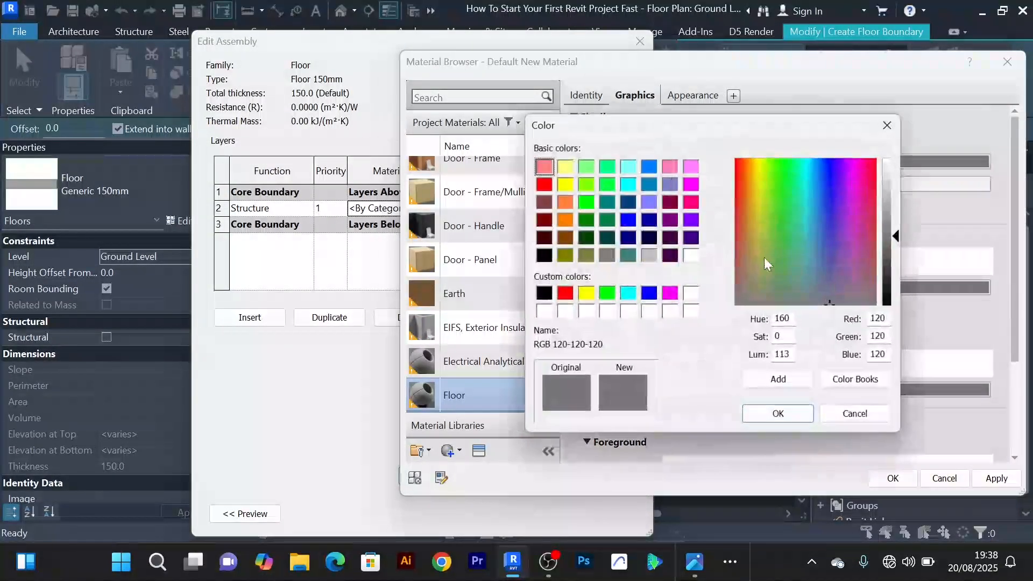
pyautogui.moveTo(760, 259); pyautogui.dragTo(740, 287)
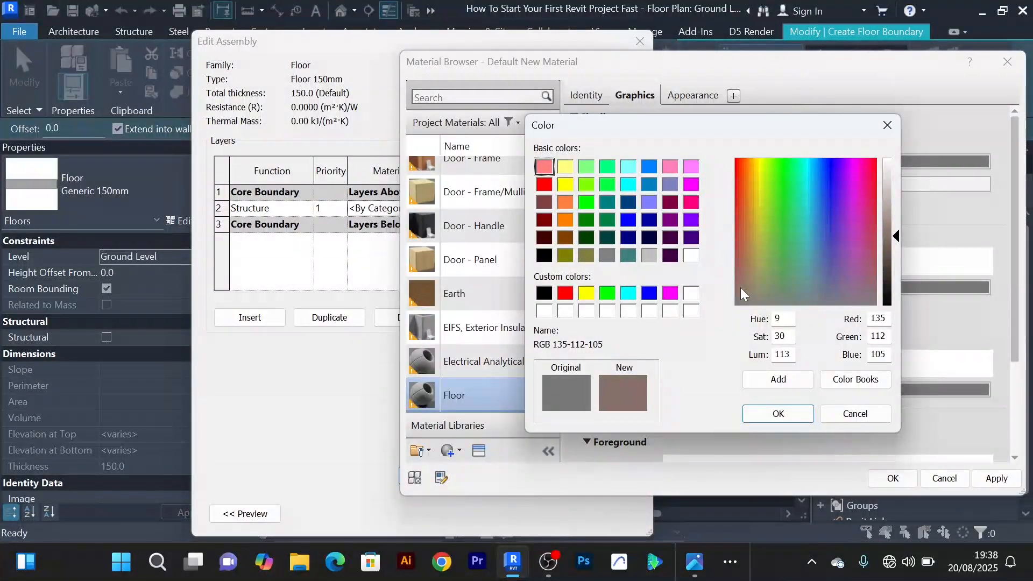
pyautogui.click(750, 262)
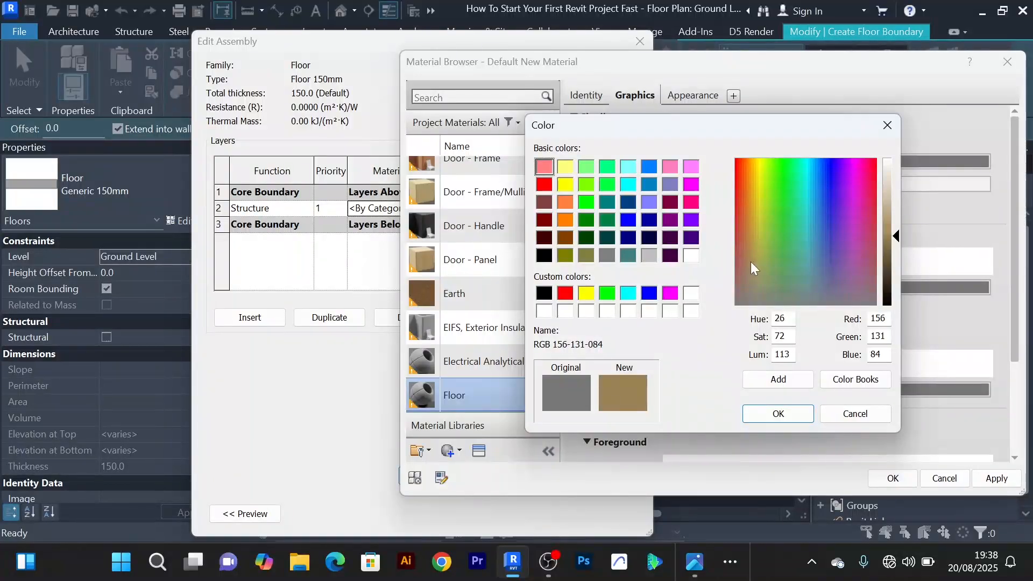
pyautogui.moveTo(900, 238); pyautogui.dragTo(896, 222)
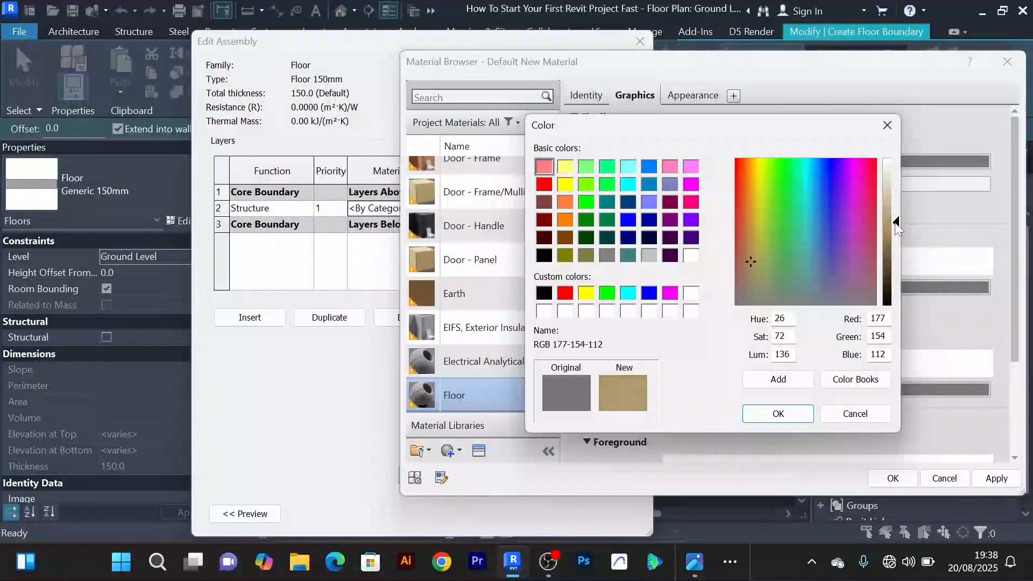
pyautogui.click(778, 414)
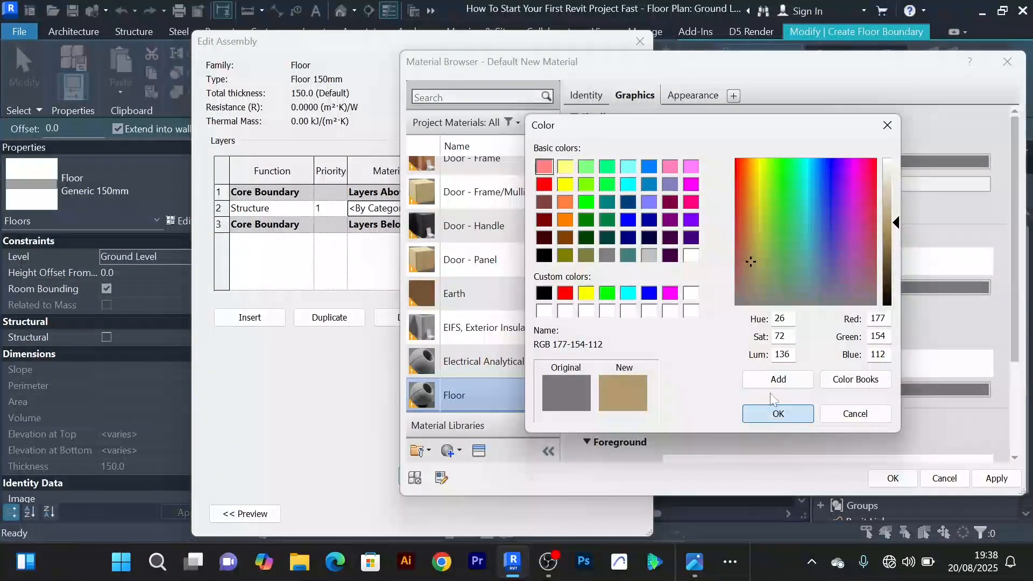
# Search the replacement appearance assets for "tile" and narrow them to the Appearance Library's Flooring category
pyautogui.click(693, 97)
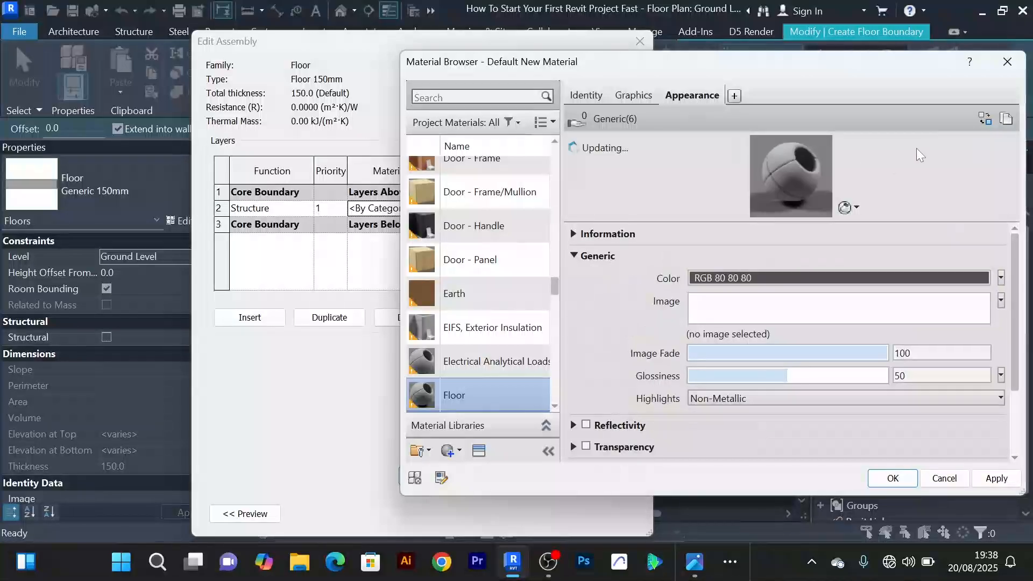
pyautogui.click(988, 120)
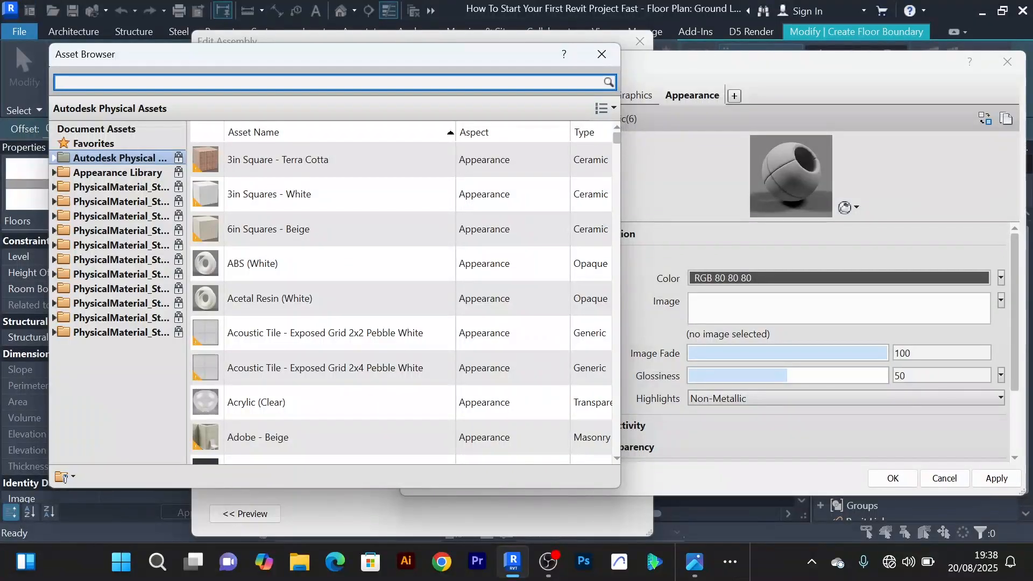
pyautogui.write('tile')
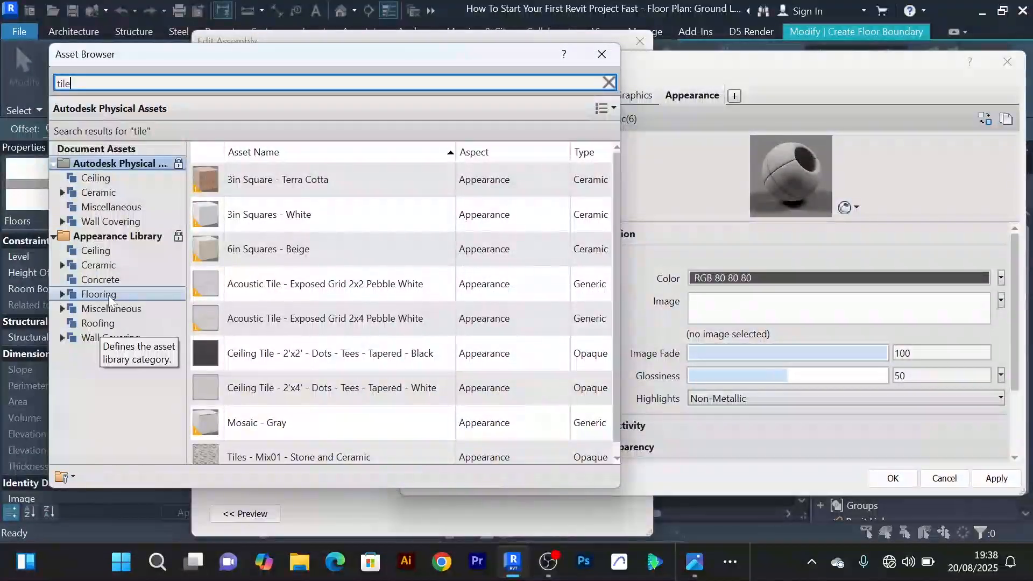
pyautogui.click(118, 295)
pyautogui.scroll(-2, 503, 284)
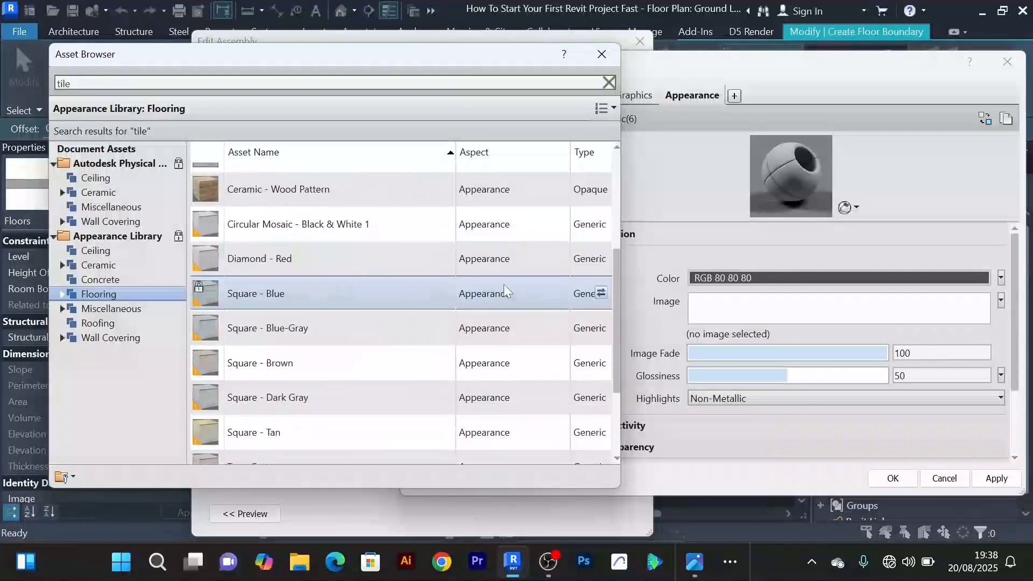
# Try the Ceramic - Wood Pattern, Square - Brown and Square - Dark Gray appearances on the Floor material
pyautogui.click(598, 189)
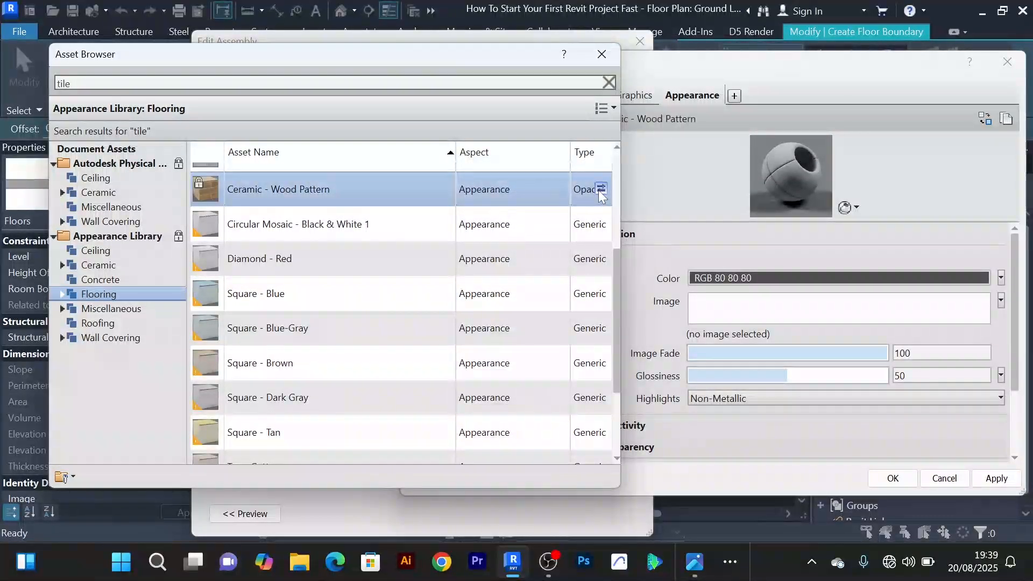
pyautogui.scroll(-2, 467, 315)
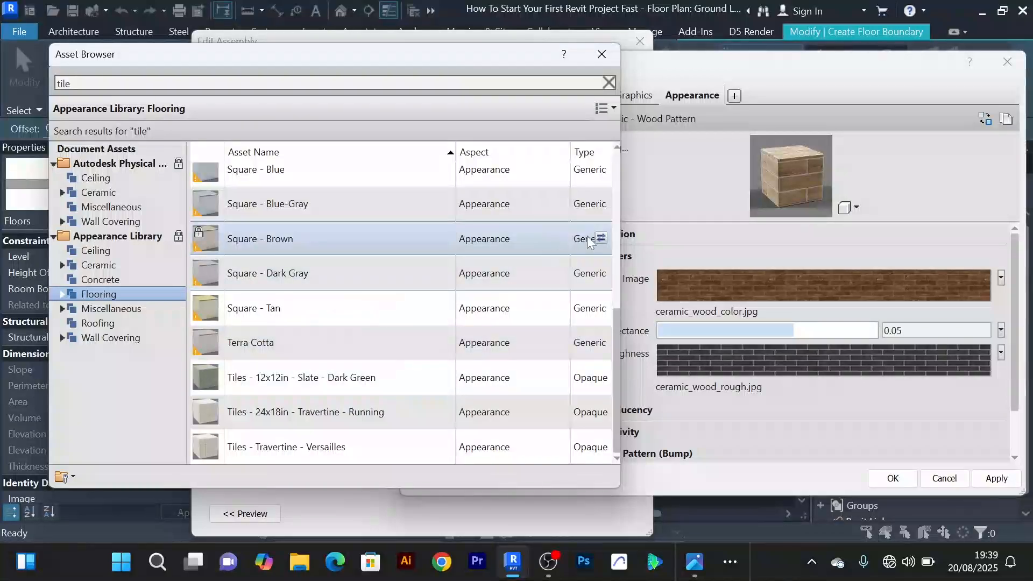
pyautogui.click(601, 238)
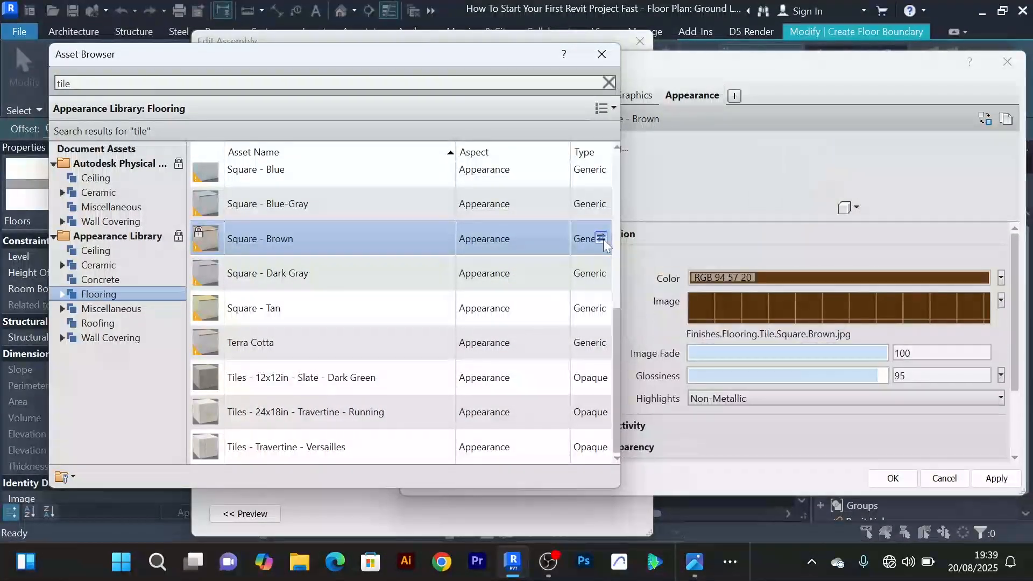
pyautogui.click(602, 273)
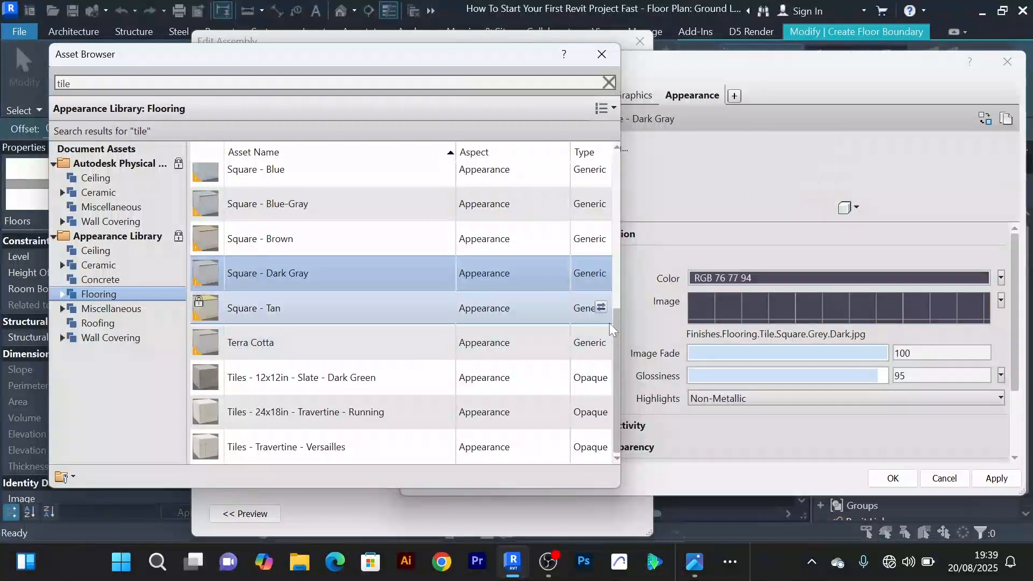
# Give the Floor material the Square - Tan appearance, assign it to the structure layer and accept the Floor 150mm type
pyautogui.click(604, 308)
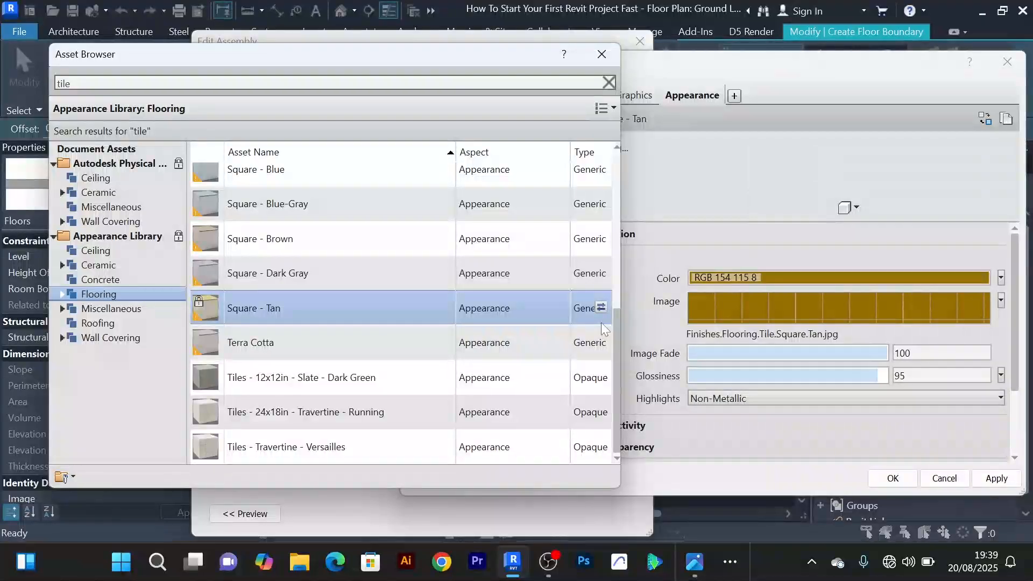
pyautogui.click(616, 56)
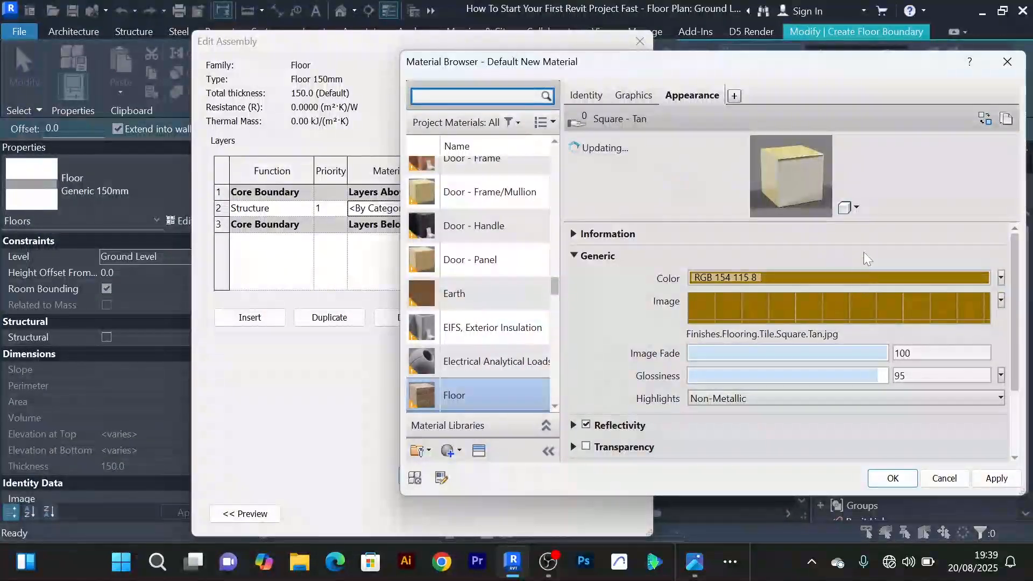
pyautogui.click(996, 478)
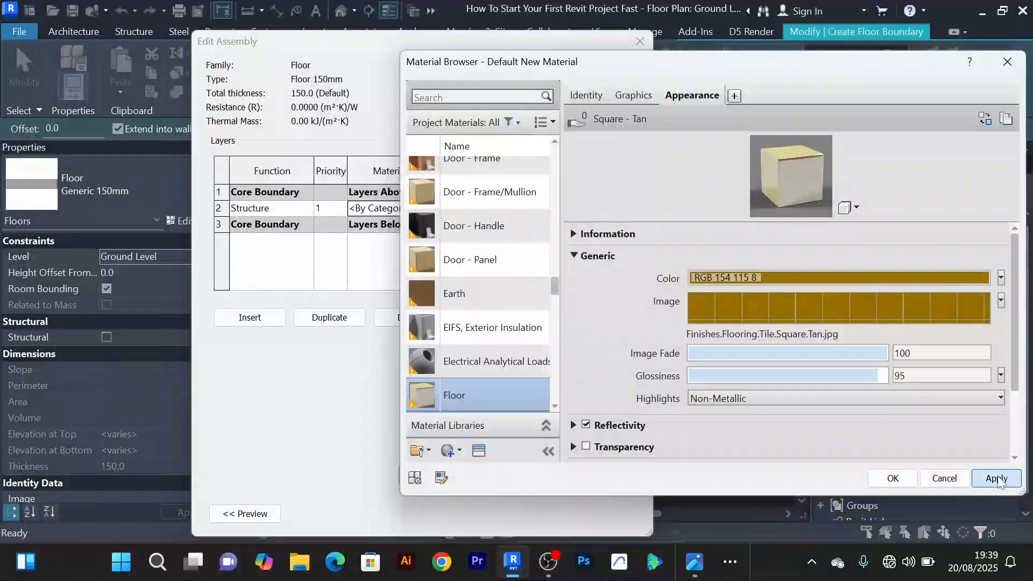
pyautogui.click(893, 478)
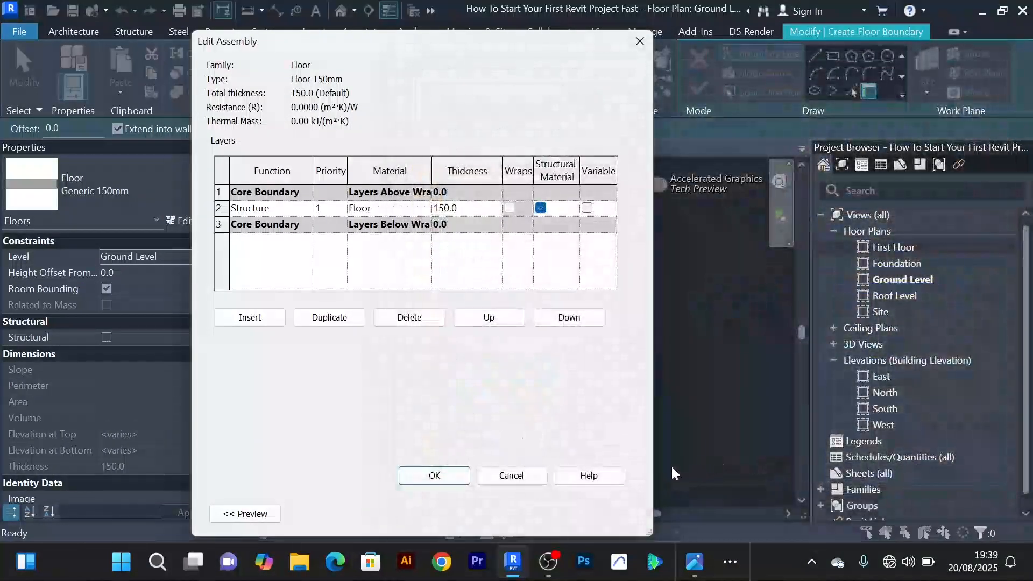
pyautogui.click(433, 475)
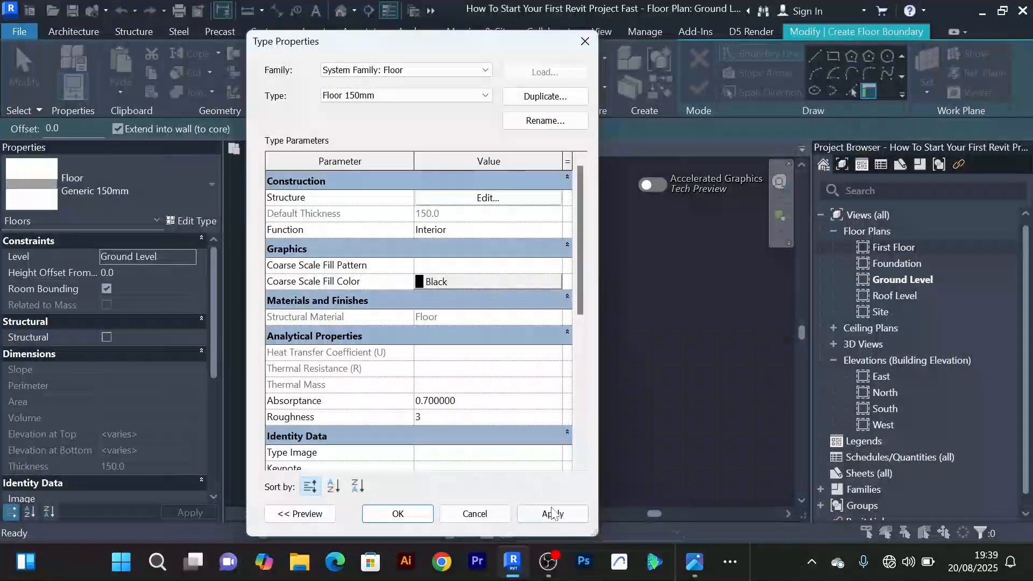
pyautogui.click(552, 512)
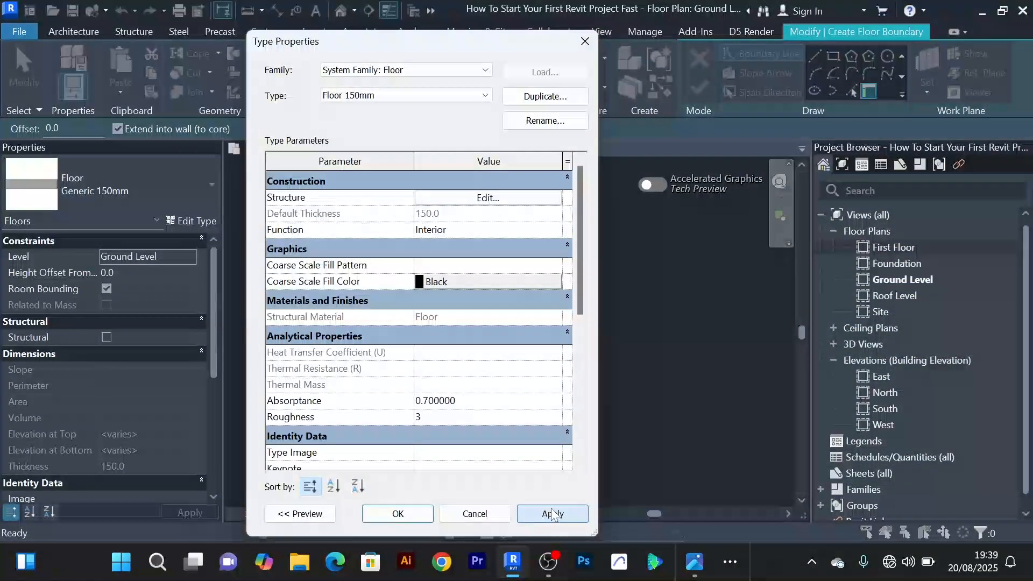
pyautogui.click(409, 512)
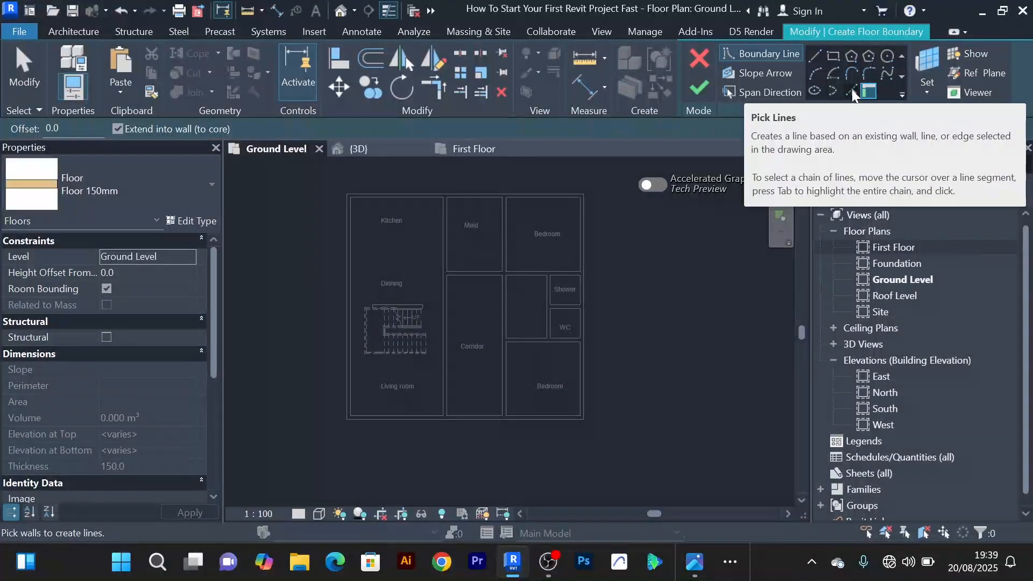
# Pick floor boundary lines offset 500 mm outside the house's upper, left and right exterior walls in the plan
pyautogui.click(852, 89)
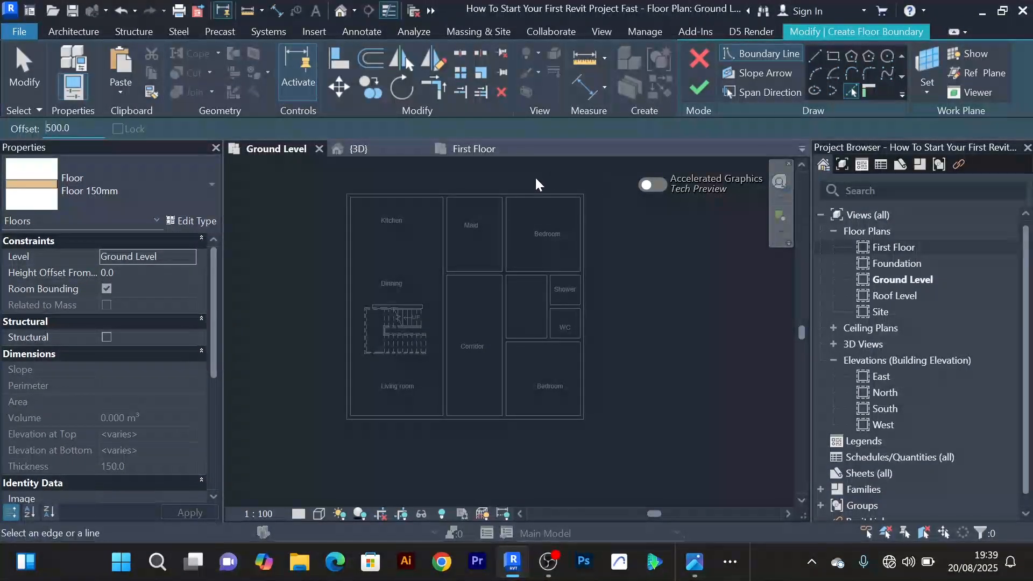
pyautogui.scroll(2, 414, 184)
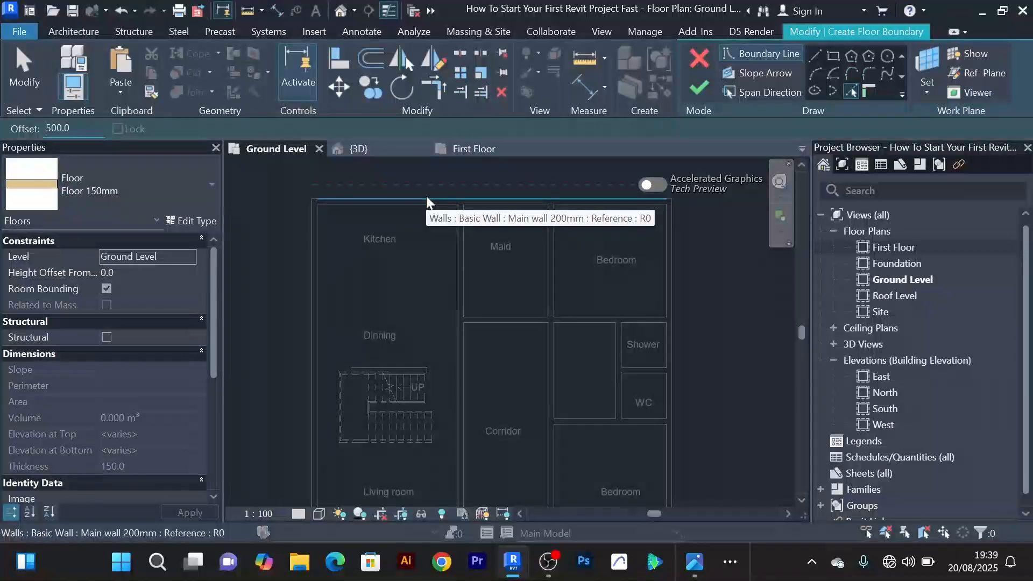
pyautogui.click(426, 197)
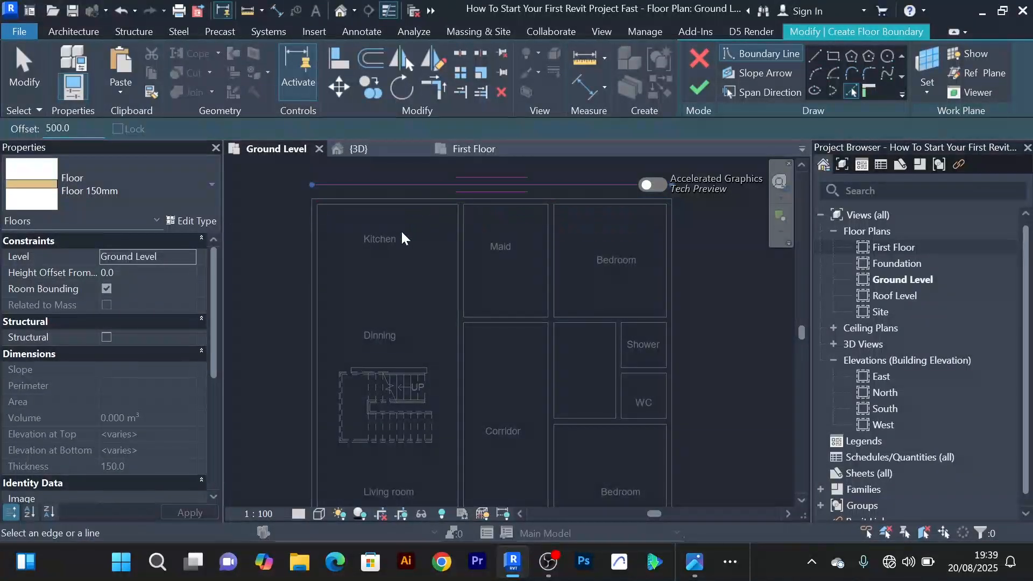
pyautogui.click(311, 253)
pyautogui.scroll(-2, 337, 254)
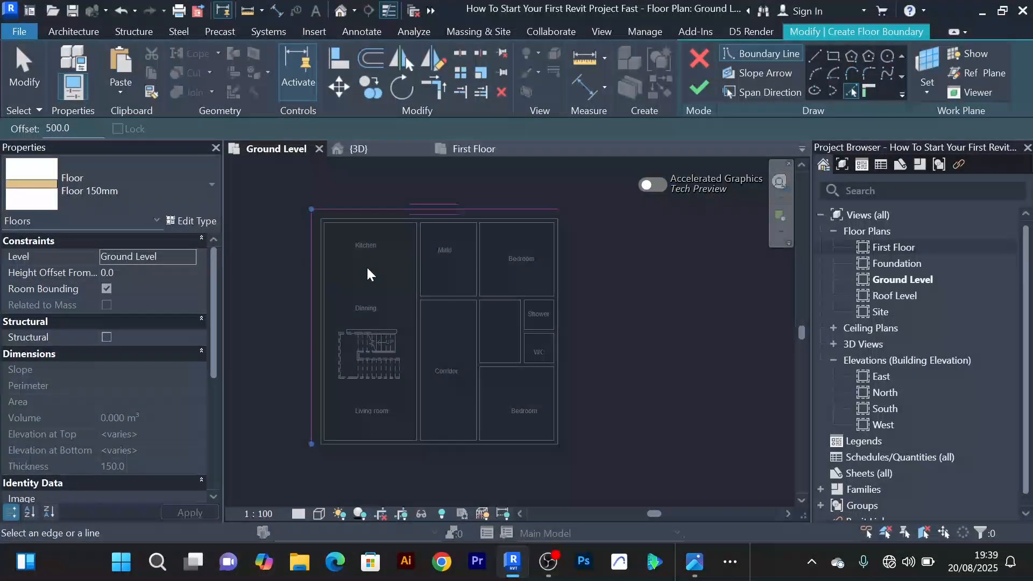
pyautogui.click(565, 282)
pyautogui.moveTo(629, 331); pyautogui.dragTo(657, 323, button='middle')
pyautogui.scroll(-1, 654, 320)
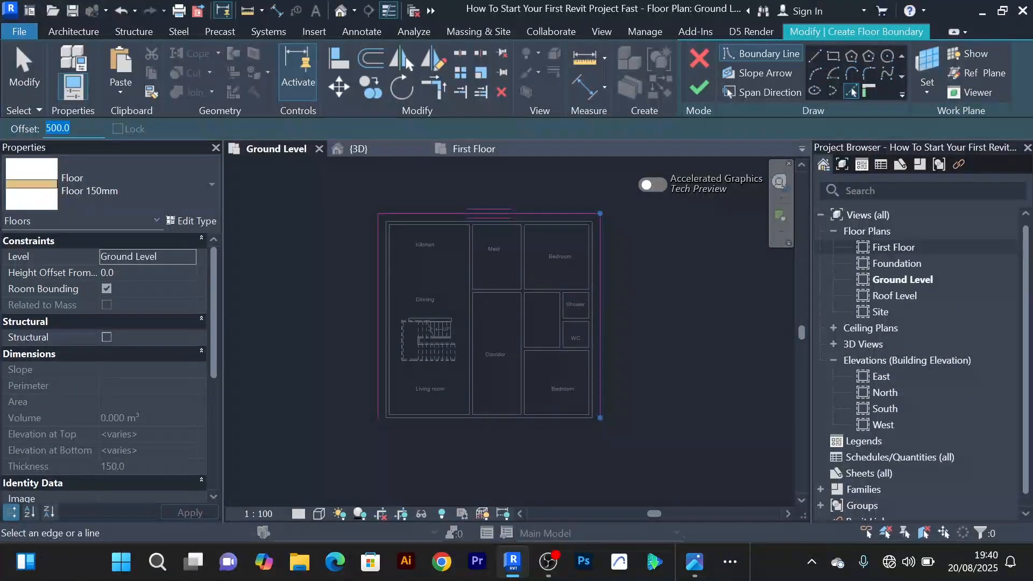
# Set the offset to 2000 mm and pick the boundary line outside the lower exterior wall beside the living room
pyautogui.write('2')
pyautogui.write('000')
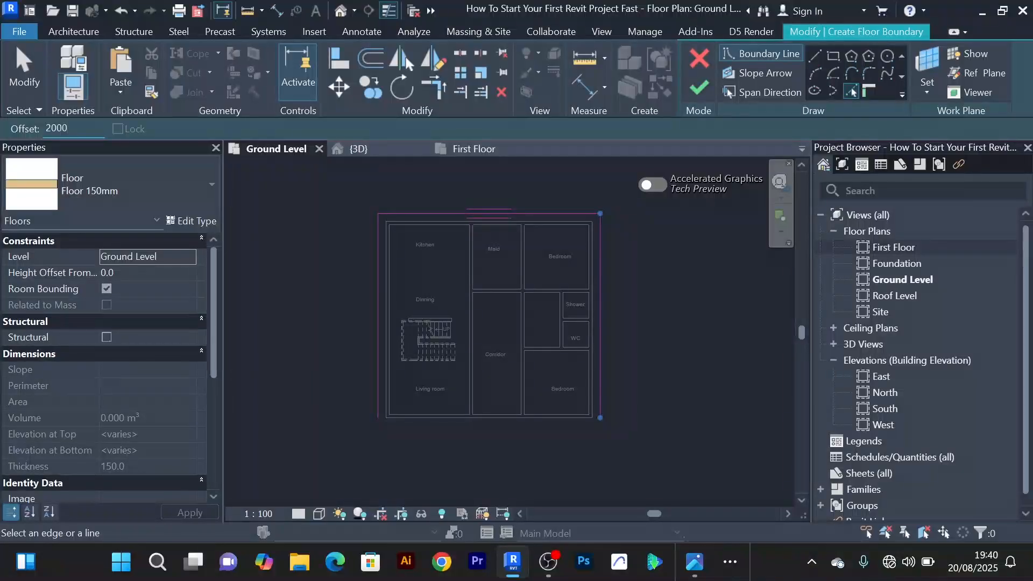
pyautogui.press('Return')
pyautogui.click(479, 421)
pyautogui.scroll(-1, 694, 417)
pyautogui.moveTo(694, 417); pyautogui.dragTo(692, 369, button='middle')
pyautogui.scroll(5, 636, 395)
pyautogui.scroll(-4, 604, 364)
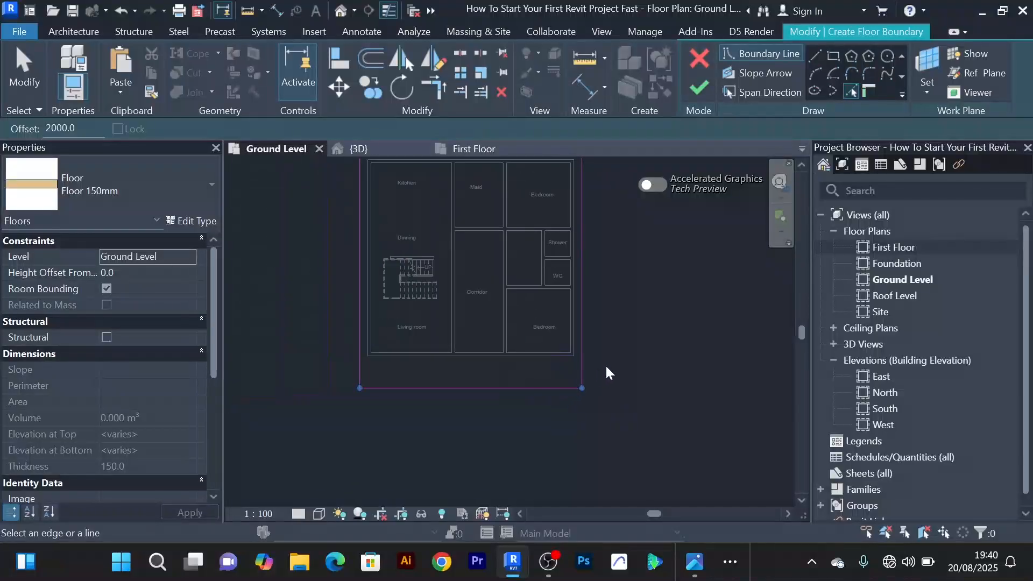
# Finish the ground-level floor boundary sketch to create the Floor 150mm slab
pyautogui.scroll(2, 355, 398)
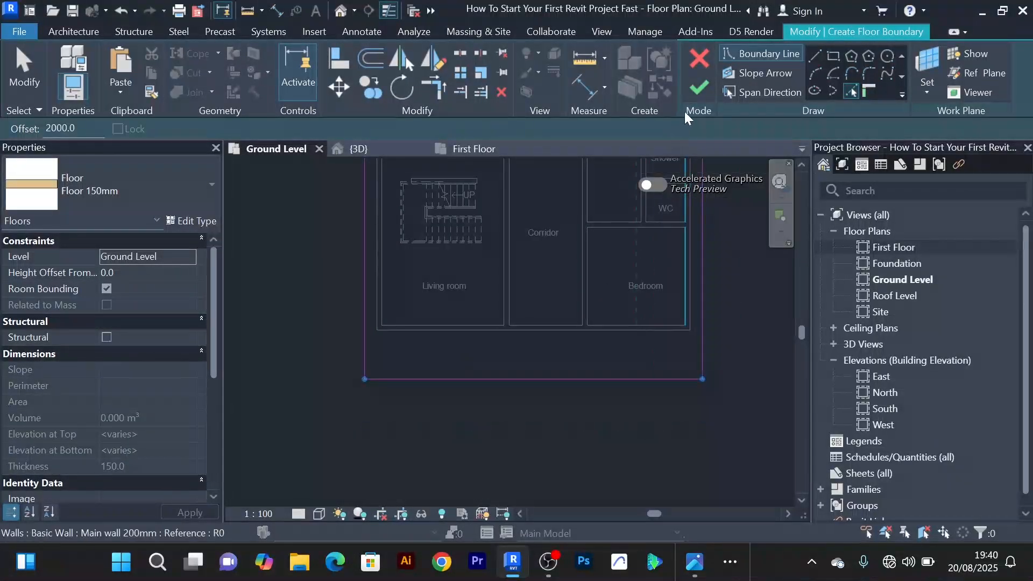
pyautogui.click(699, 88)
pyautogui.scroll(-3, 721, 346)
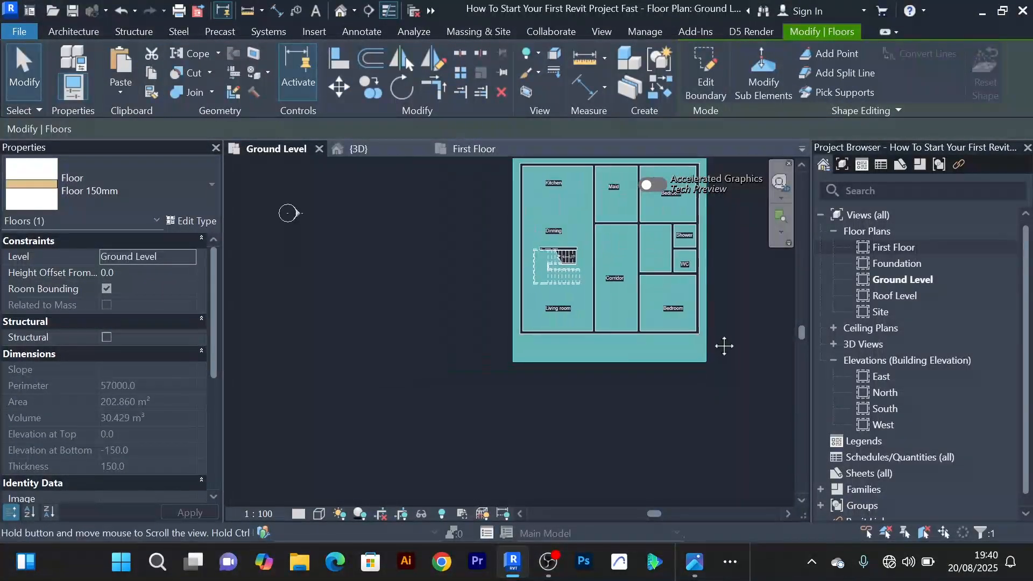
pyautogui.moveTo(724, 346); pyautogui.dragTo(671, 369, button='middle')
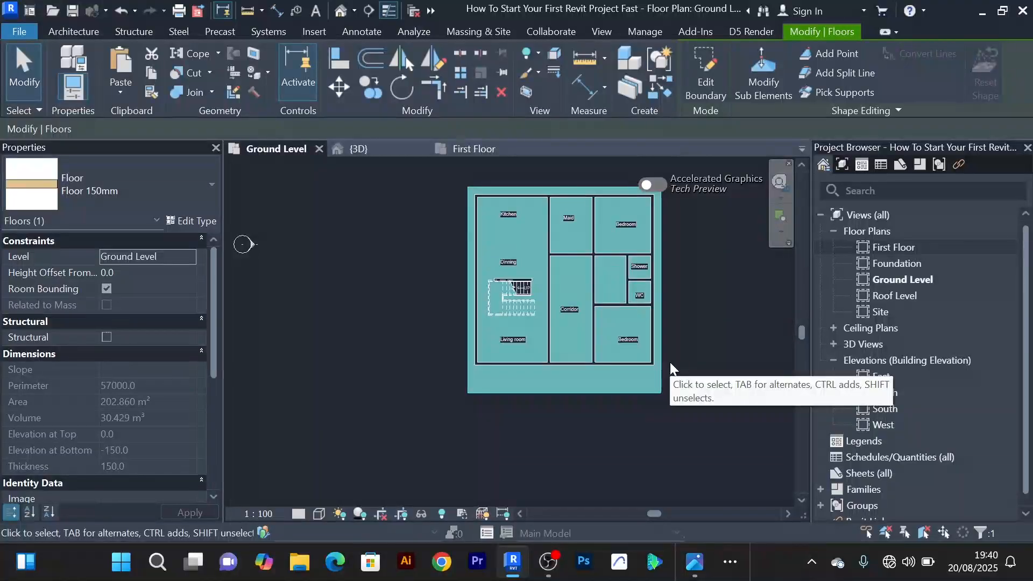
pyautogui.scroll(-2, 685, 350)
pyautogui.moveTo(691, 347); pyautogui.dragTo(589, 380, button='middle')
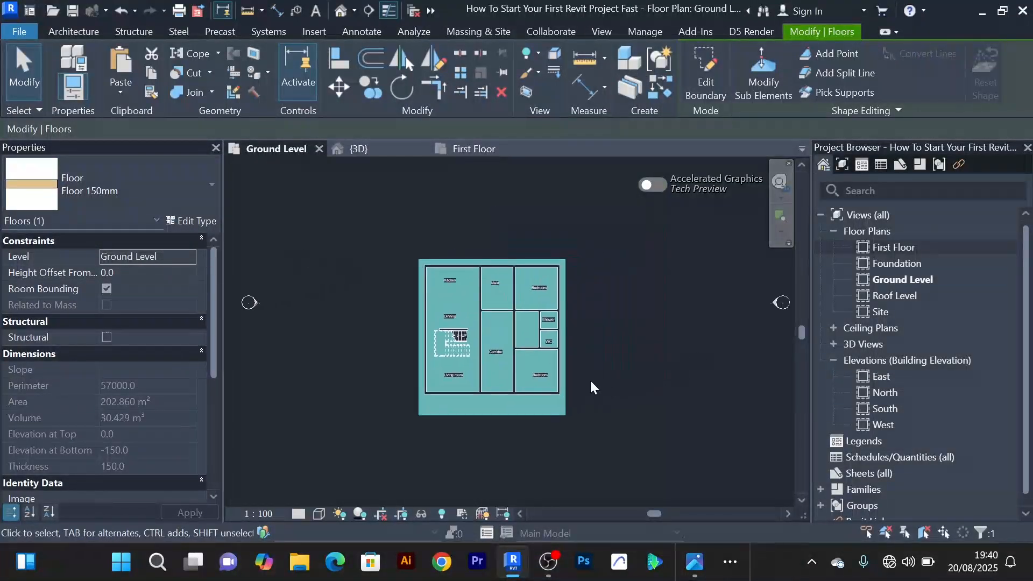
pyautogui.scroll(3, 560, 399)
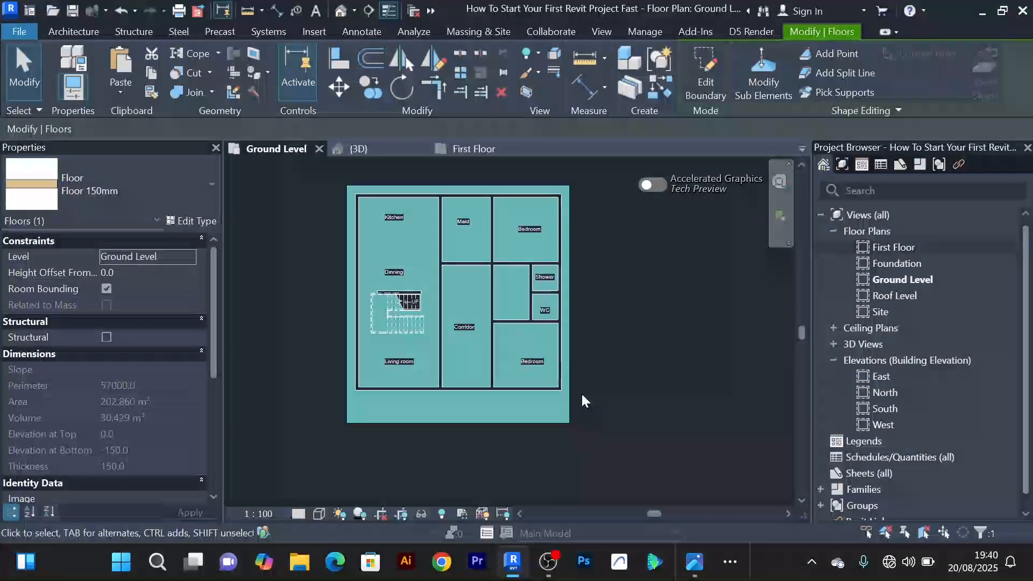
# Examine the ground-level slab's projection around the exterior walls in the 3D view
pyautogui.click(359, 148)
pyautogui.click(685, 435)
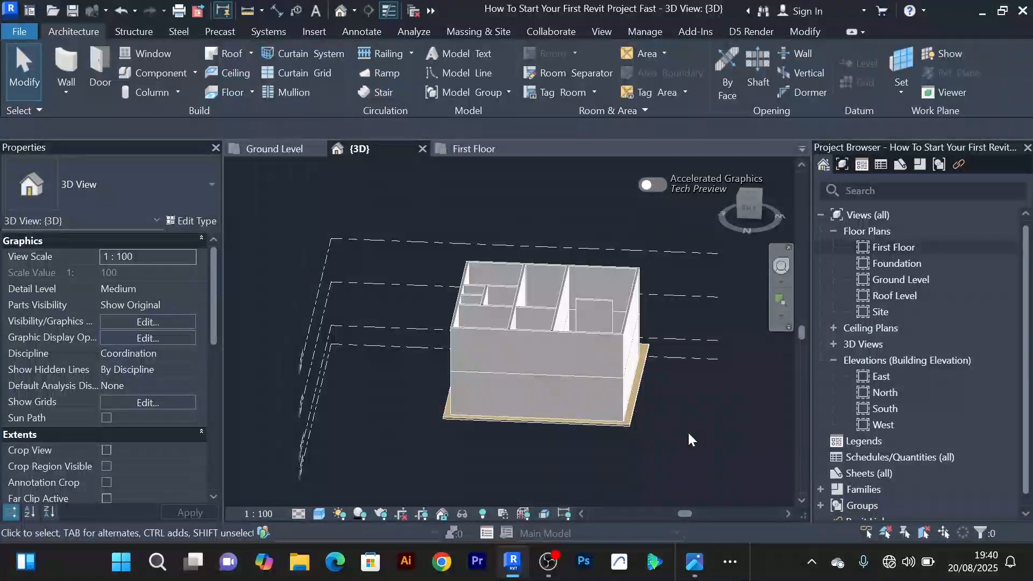
pyautogui.scroll(2, 687, 431)
pyautogui.keyDown('shift'); pyautogui.moveTo(666, 427); pyautogui.dragTo(771, 475, button='middle'); pyautogui.keyUp('shift')
pyautogui.scroll(3, 495, 411)
pyautogui.keyDown('shift'); pyautogui.moveTo(457, 422); pyautogui.dragTo(510, 383, button='middle'); pyautogui.keyUp('shift')
pyautogui.scroll(-5, 505, 380)
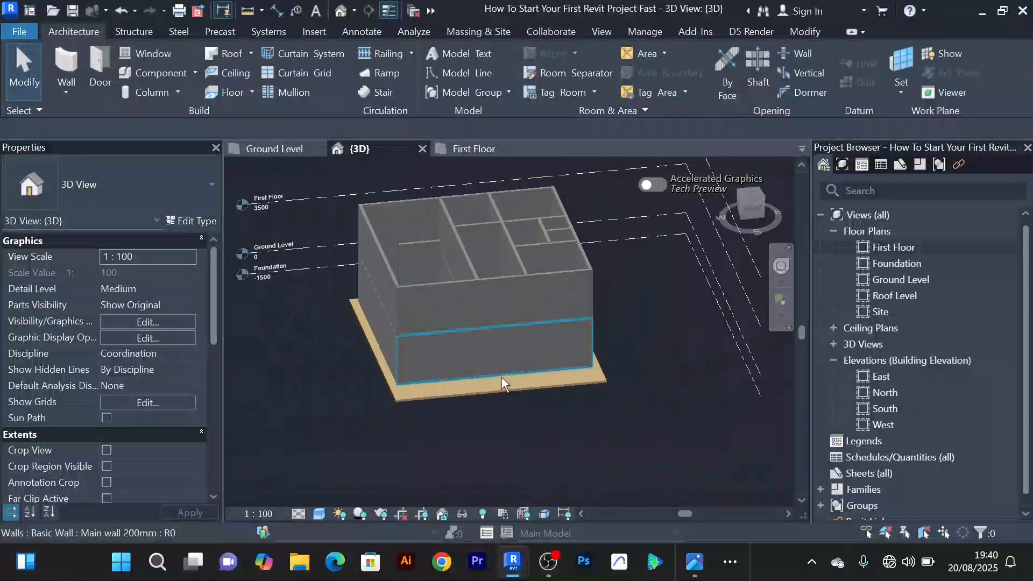
pyautogui.scroll(5, 514, 387)
pyautogui.moveTo(510, 400); pyautogui.dragTo(496, 401, button='middle')
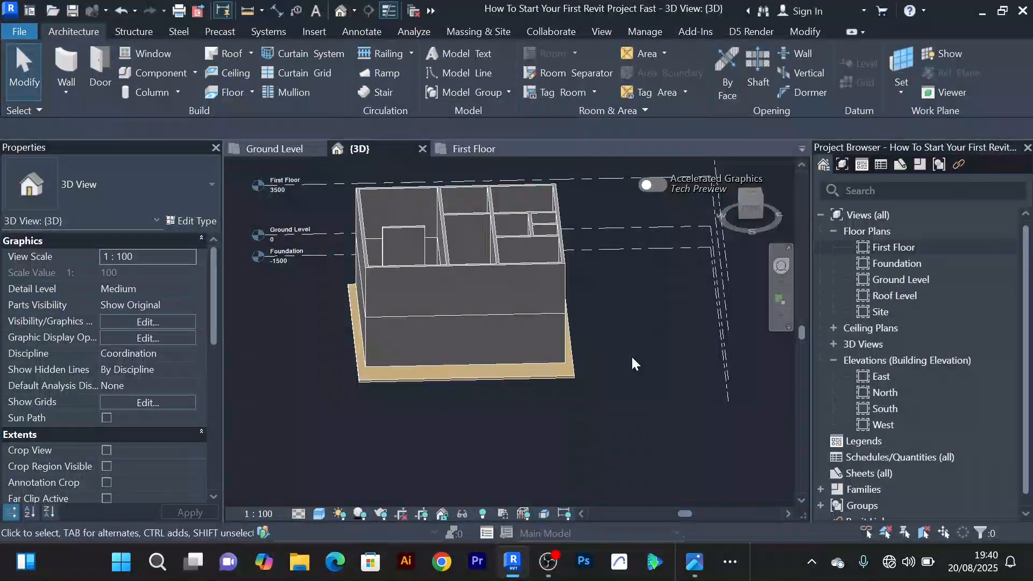
pyautogui.click(566, 382)
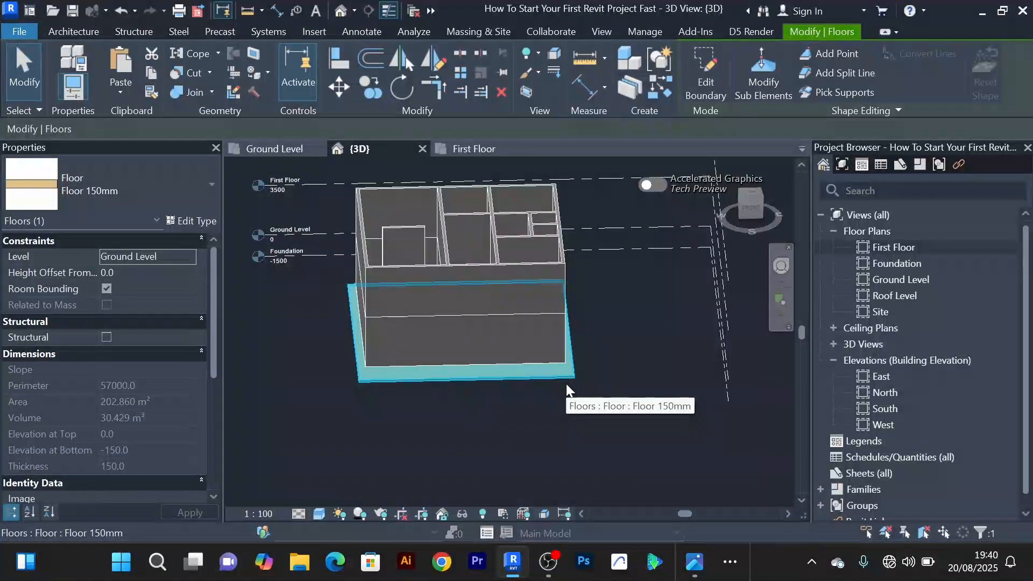
# Create an architectural Floor 150mm in the First Floor plan, picking the inner faces of the exterior walls as its boundary with zero offset
pyautogui.click(485, 150)
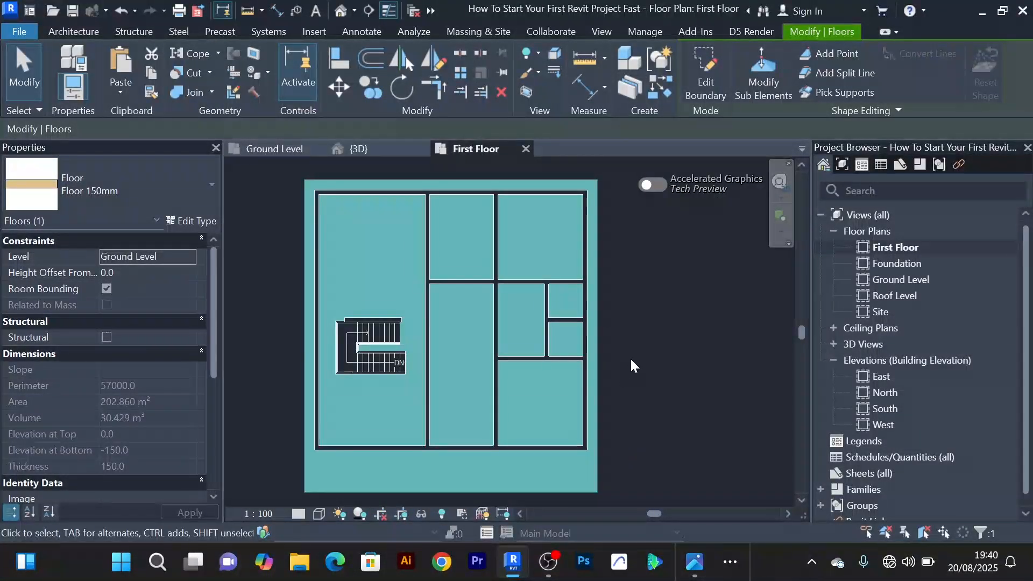
pyautogui.scroll(-2, 626, 349)
pyautogui.click(624, 318)
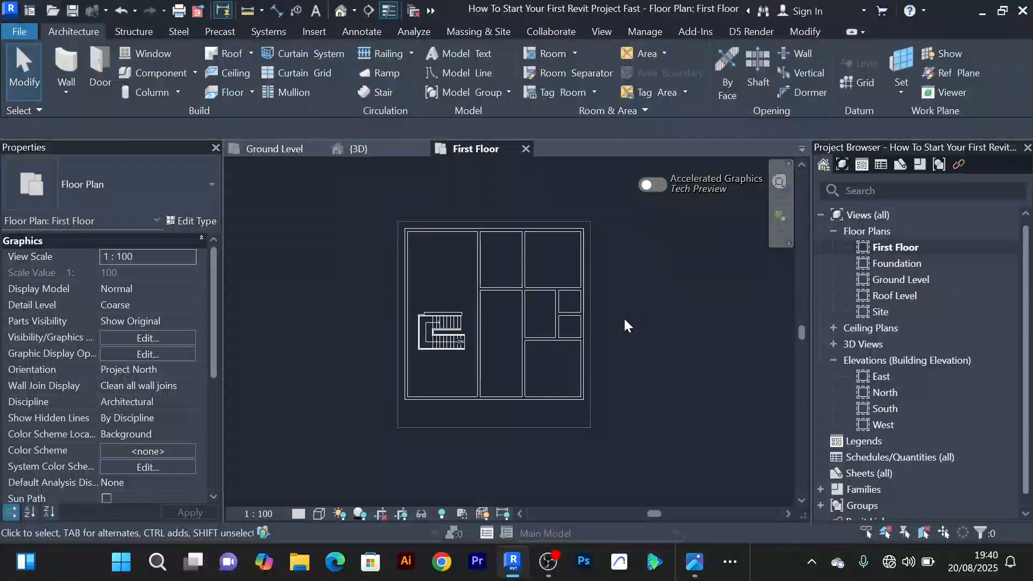
pyautogui.scroll(1, 551, 209)
pyautogui.scroll(-1, 542, 204)
pyautogui.moveTo(611, 310); pyautogui.dragTo(608, 285, button='middle')
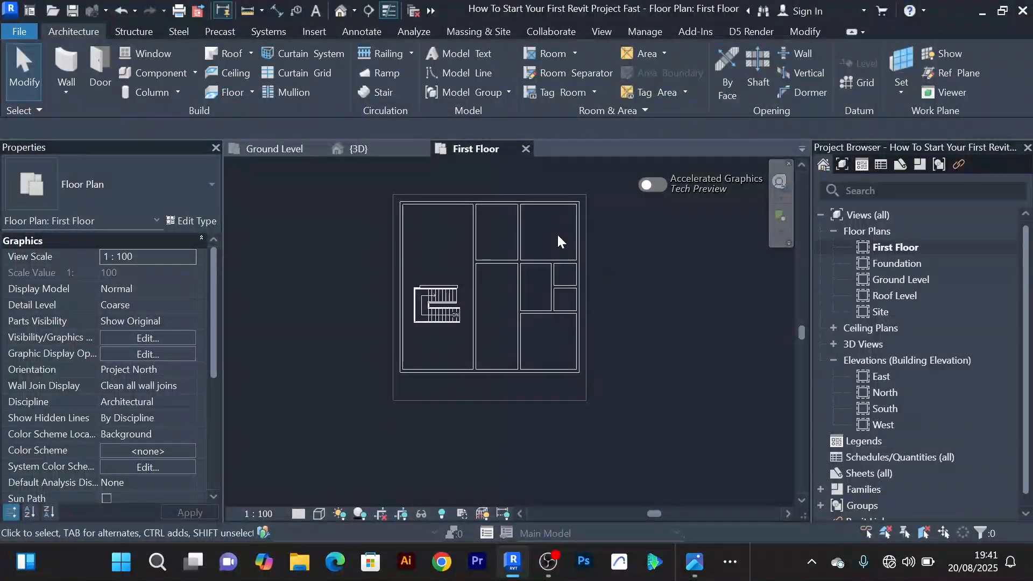
pyautogui.scroll(1, 459, 238)
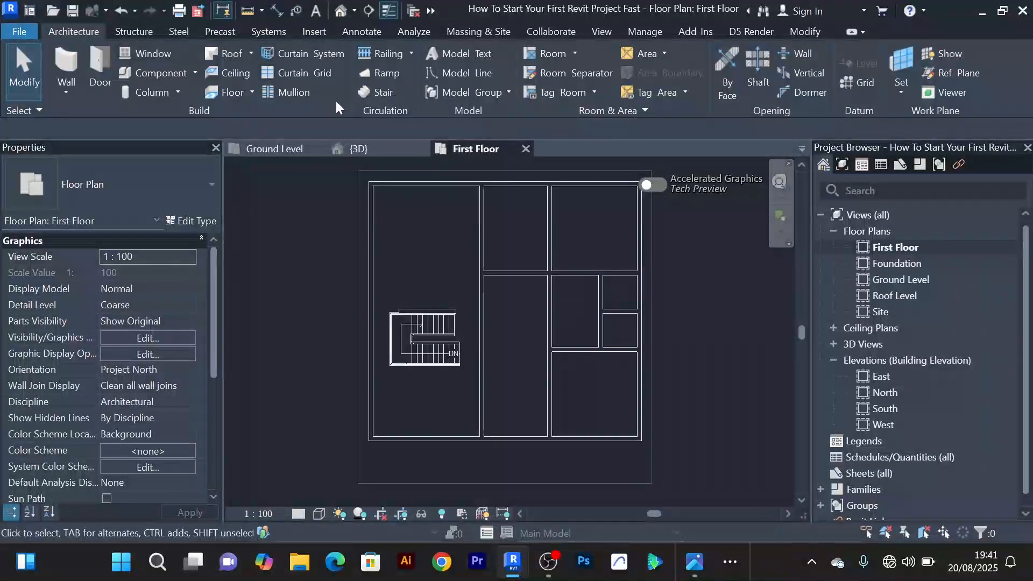
pyautogui.click(253, 92)
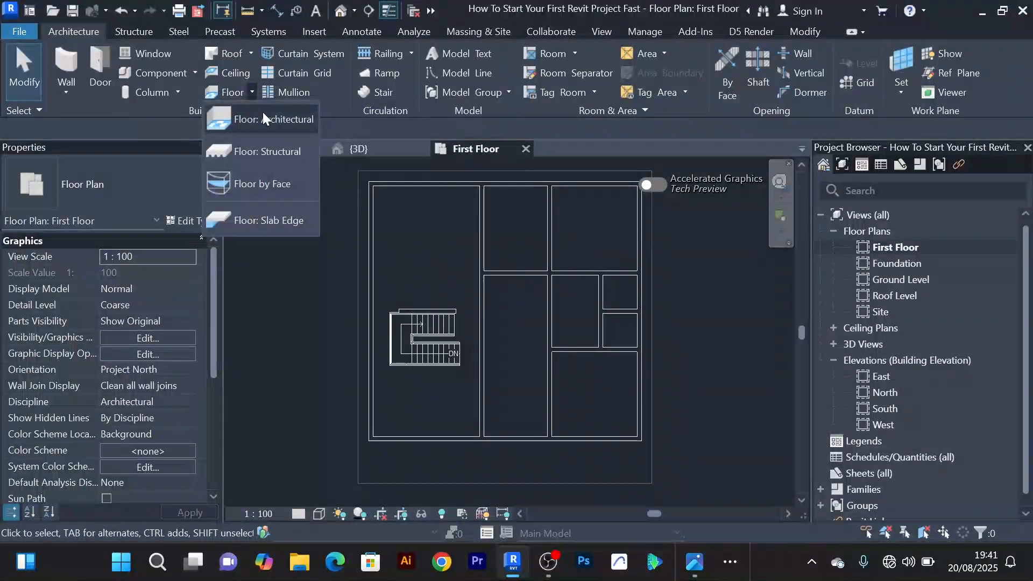
pyautogui.click(263, 113)
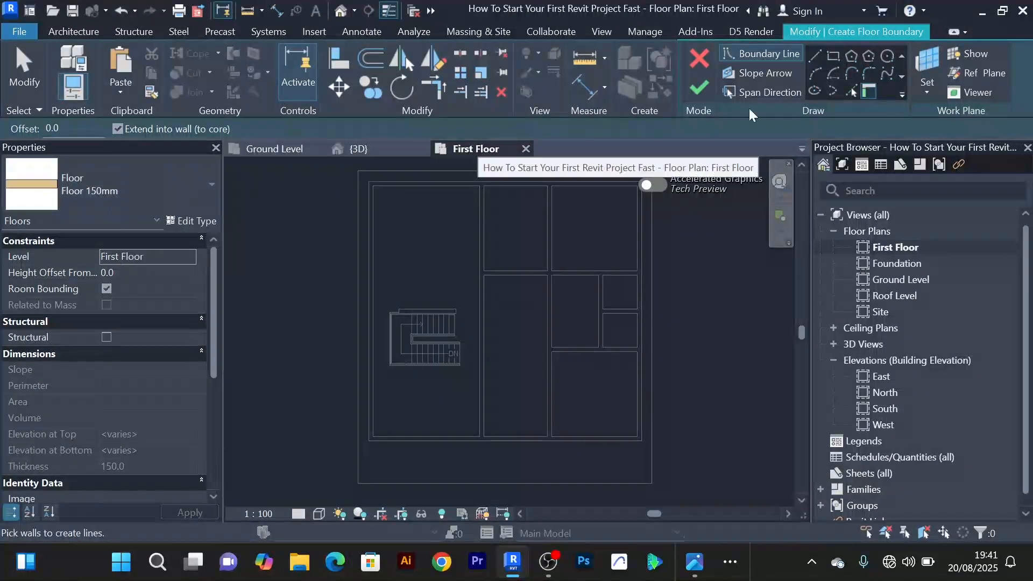
pyautogui.click(850, 91)
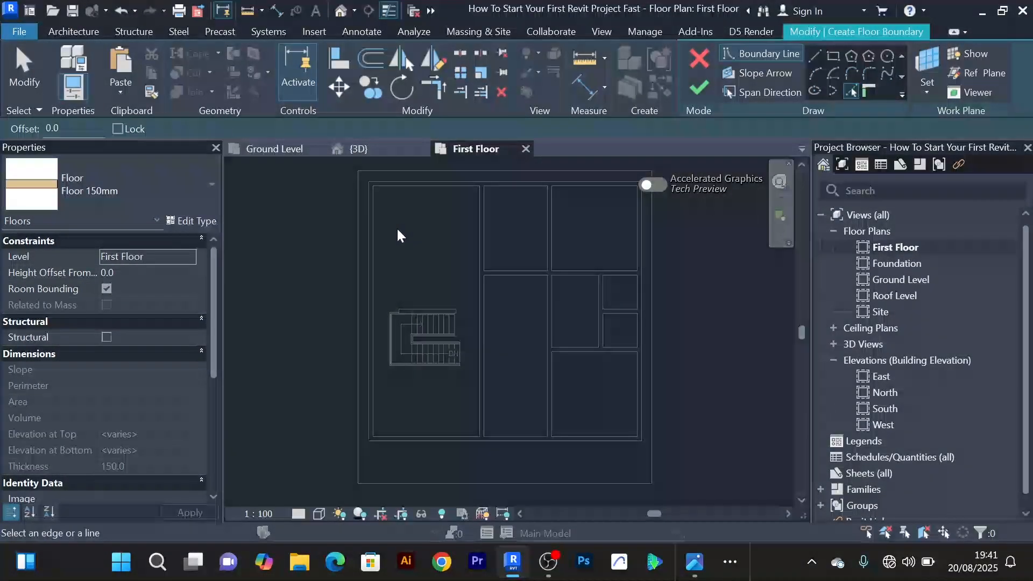
pyautogui.click(422, 189)
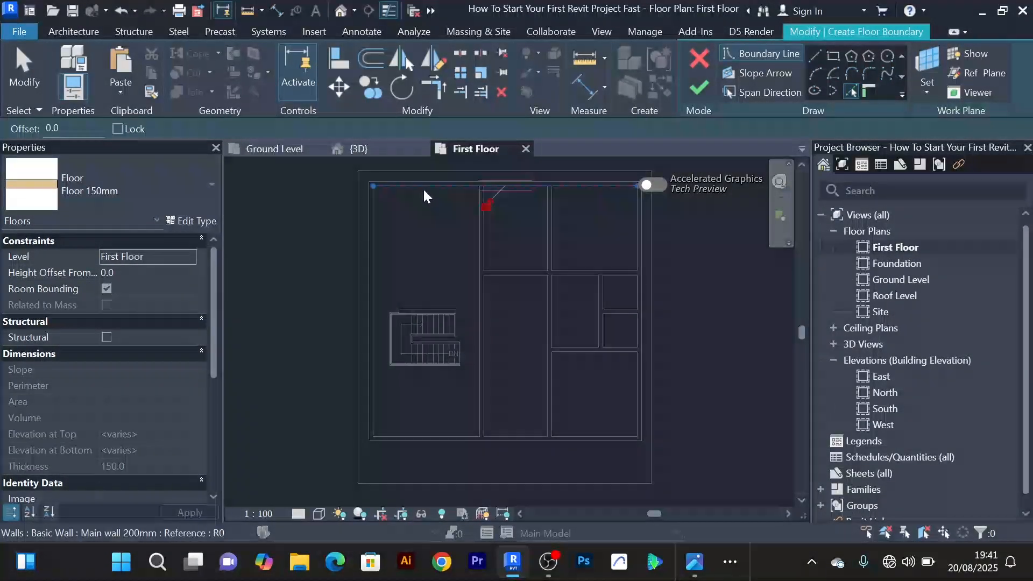
pyautogui.click(435, 431)
pyautogui.click(638, 407)
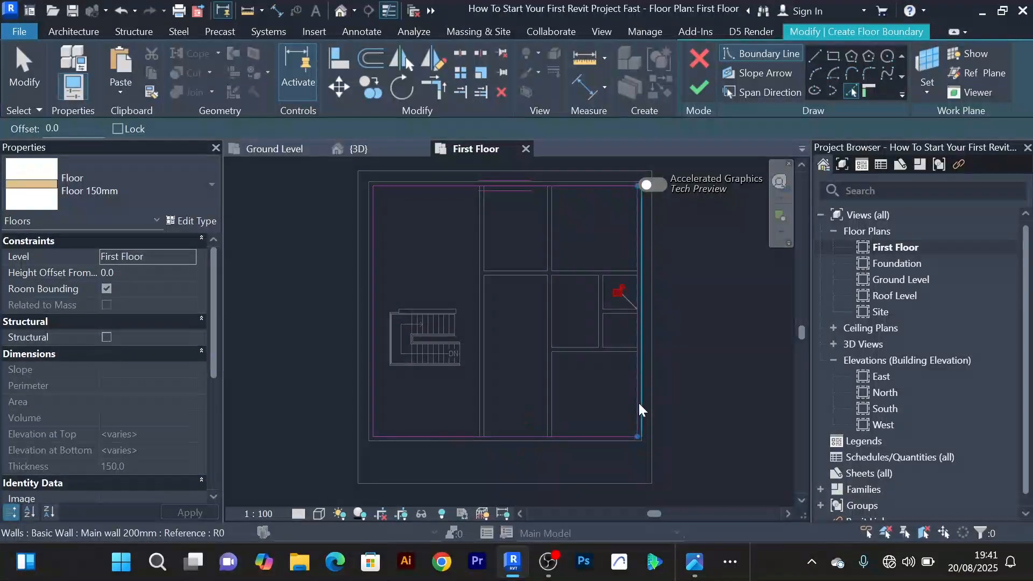
pyautogui.click(699, 89)
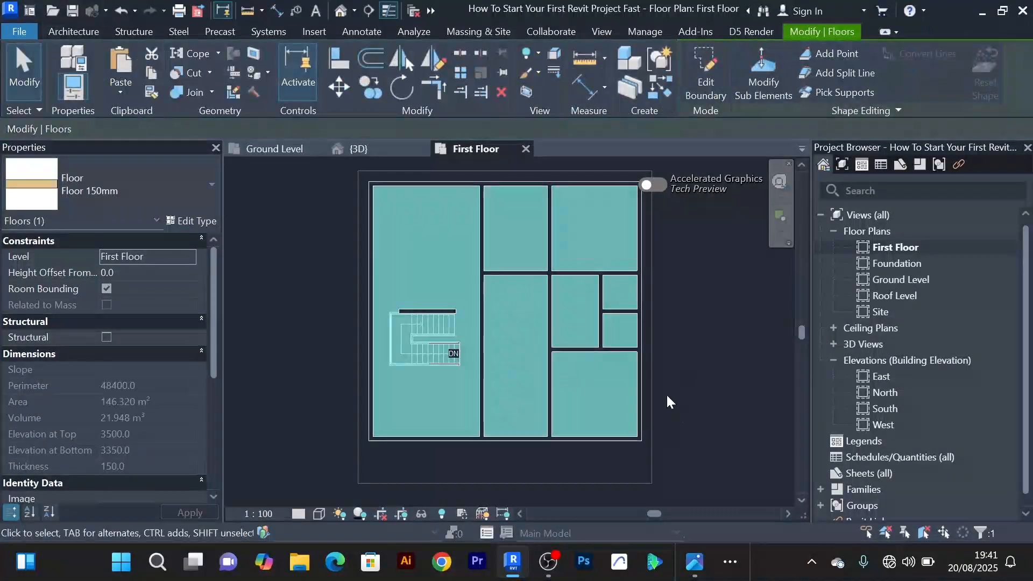
# Examine the first-floor slab in the rooms and above the stair from several angles in the 3D view
pyautogui.click(325, 254)
pyautogui.click(360, 150)
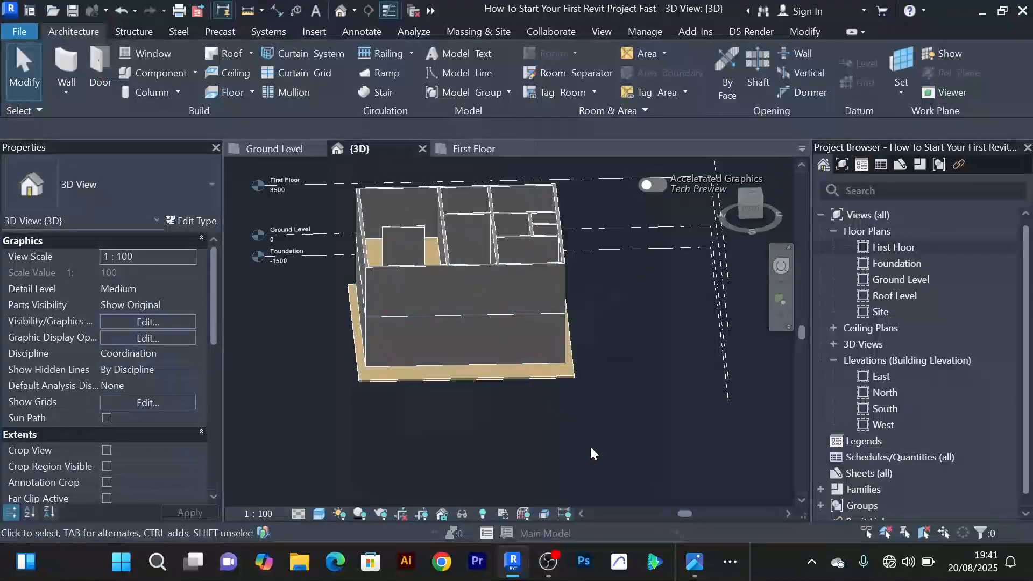
pyautogui.keyDown('shift'); pyautogui.moveTo(597, 412); pyautogui.dragTo(570, 370, button='middle'); pyautogui.keyUp('shift')
pyautogui.scroll(3, 454, 296)
pyautogui.scroll(-2, 452, 295)
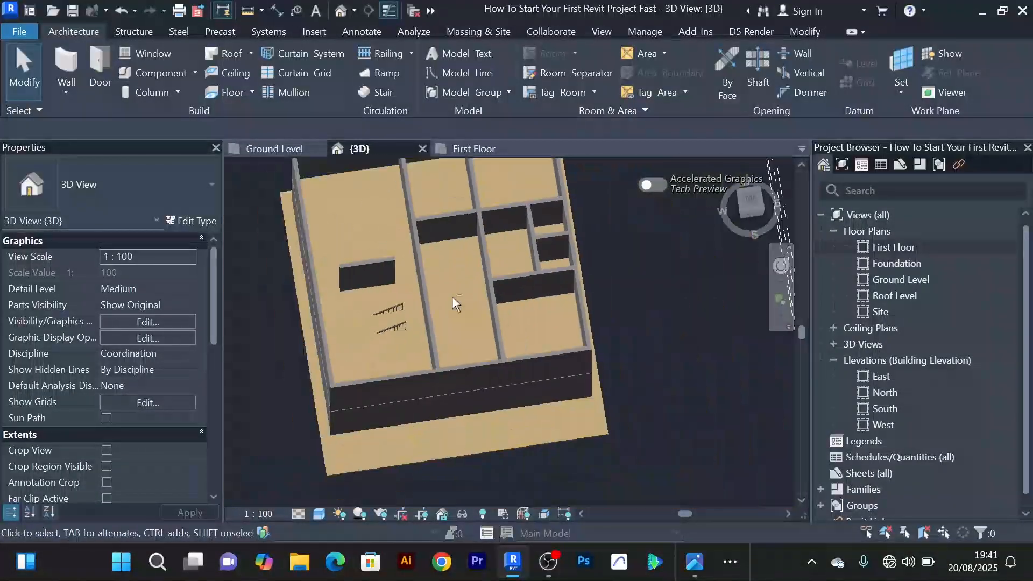
pyautogui.keyDown('shift'); pyautogui.moveTo(451, 296); pyautogui.dragTo(551, 223, button='middle'); pyautogui.keyUp('shift')
pyautogui.scroll(-4, 551, 223)
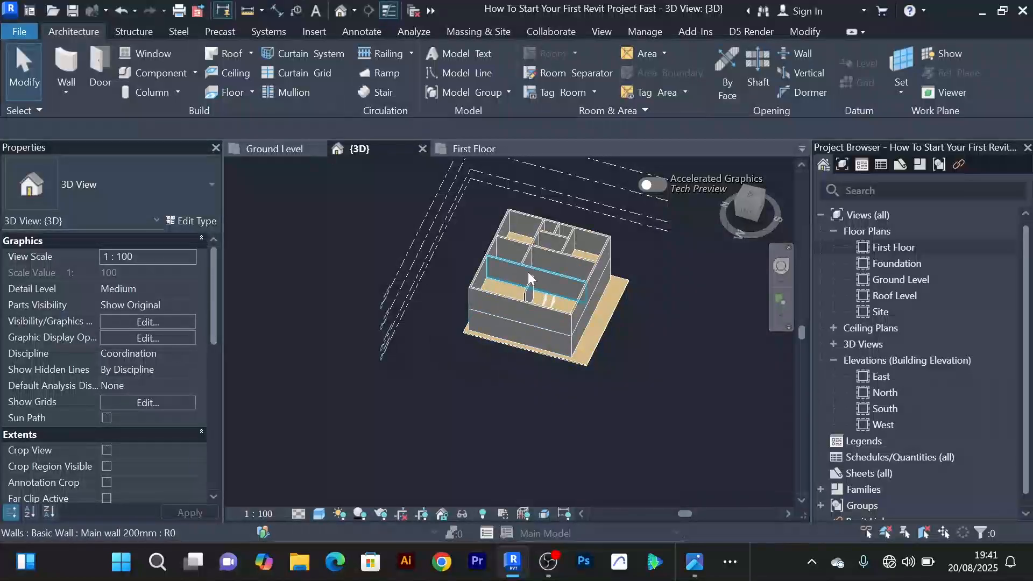
pyautogui.scroll(6, 526, 285)
pyautogui.keyDown('shift'); pyautogui.moveTo(522, 298); pyautogui.dragTo(507, 327, button='middle'); pyautogui.keyUp('shift')
pyautogui.scroll(-5, 507, 327)
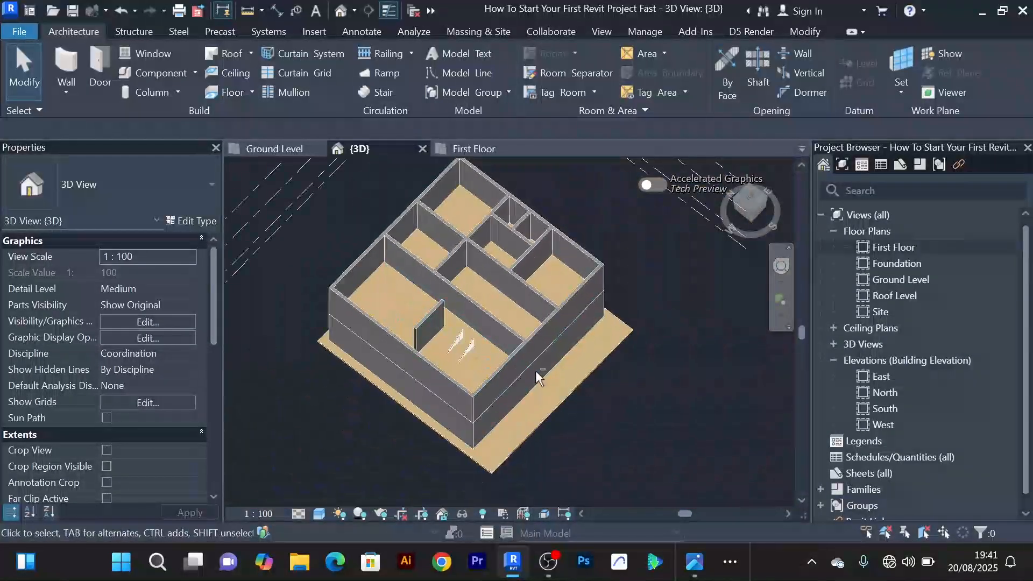
pyautogui.keyDown('shift'); pyautogui.moveTo(473, 380); pyautogui.dragTo(486, 441, button='middle'); pyautogui.keyUp('shift')
pyautogui.scroll(4, 448, 321)
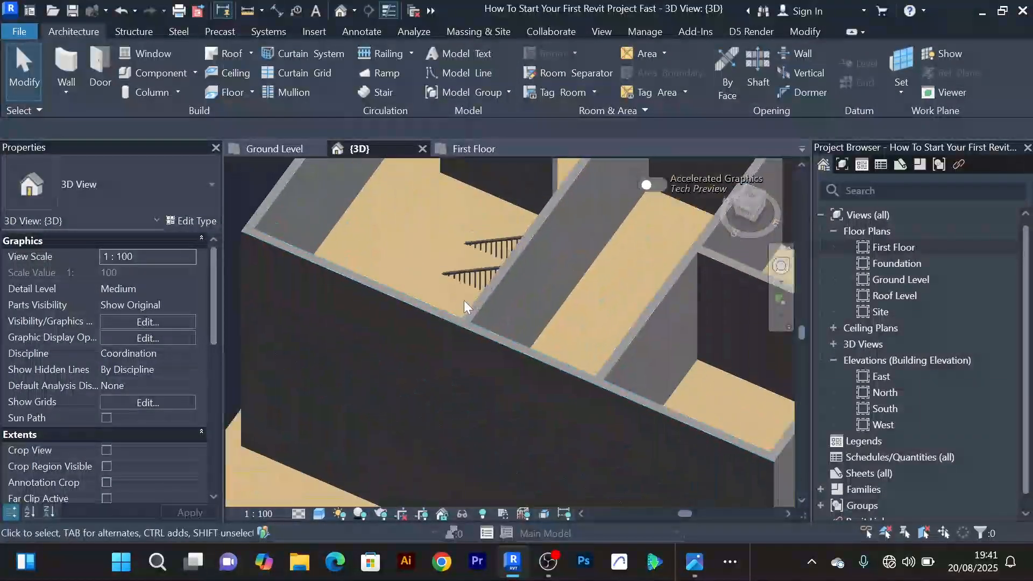
pyautogui.scroll(-2, 463, 300)
pyautogui.keyDown('shift'); pyautogui.moveTo(464, 301); pyautogui.dragTo(424, 329, button='middle'); pyautogui.keyUp('shift')
pyautogui.moveTo(482, 326); pyautogui.dragTo(492, 408, button='middle')
pyautogui.scroll(4, 516, 289)
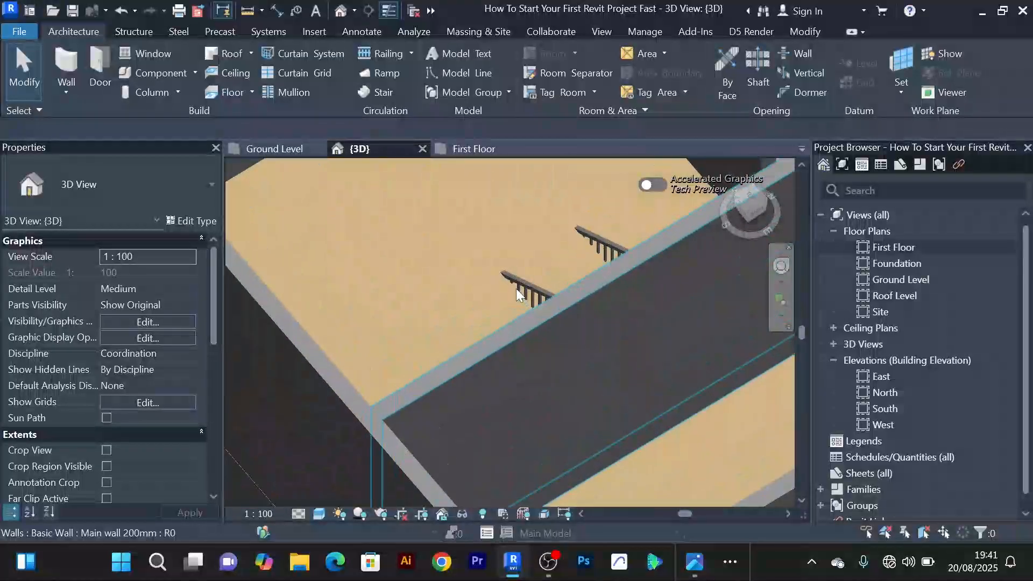
pyautogui.scroll(-3, 516, 288)
pyautogui.keyDown('shift'); pyautogui.moveTo(499, 285); pyautogui.dragTo(593, 325, button='middle'); pyautogui.keyUp('shift')
pyautogui.scroll(-2, 594, 325)
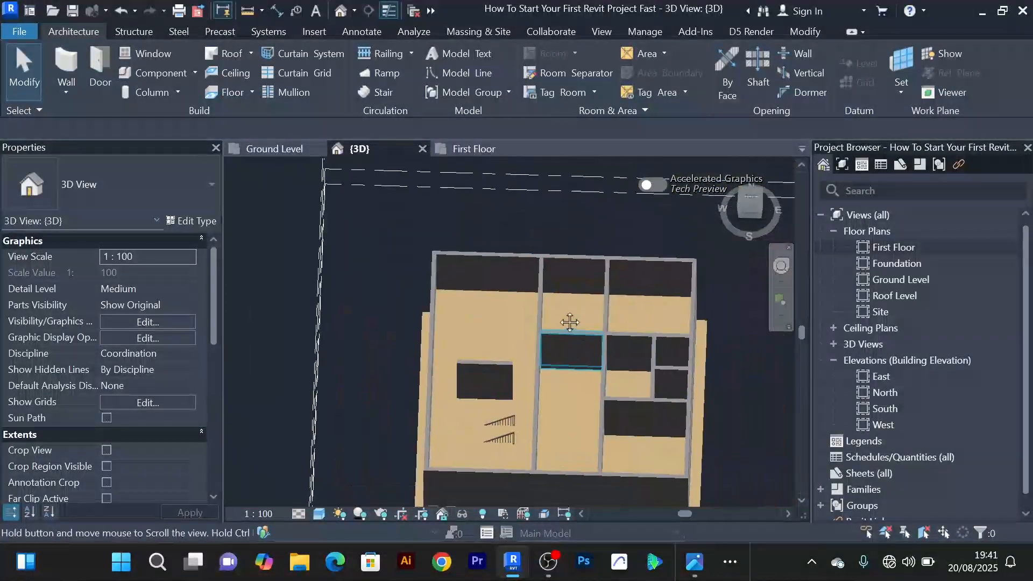
# Select the 1100mm stair railing and inspect where it meets the first-floor slab in the 3D view and First Floor plan
pyautogui.scroll(5, 479, 375)
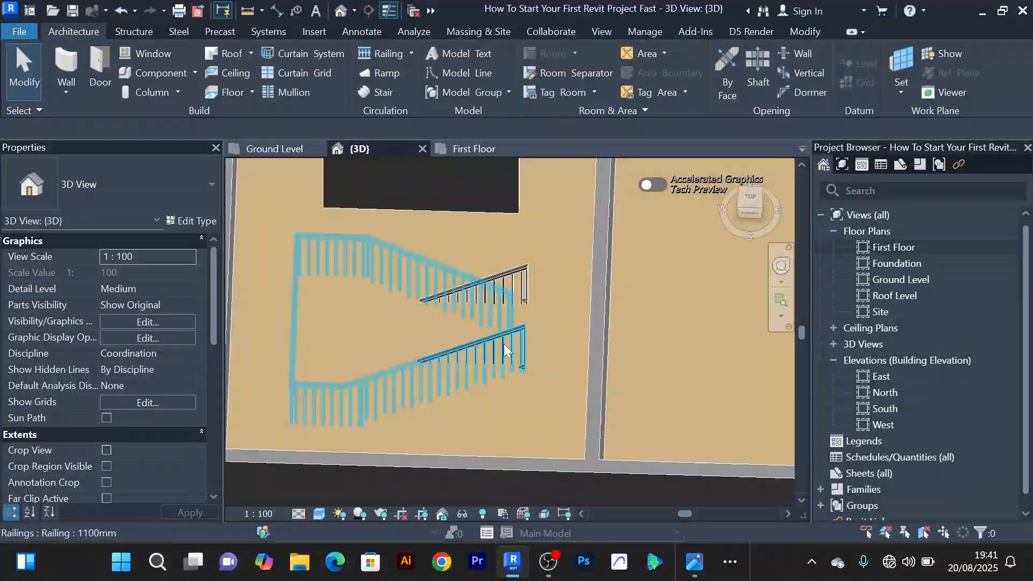
pyautogui.click(504, 350)
pyautogui.scroll(-5, 504, 344)
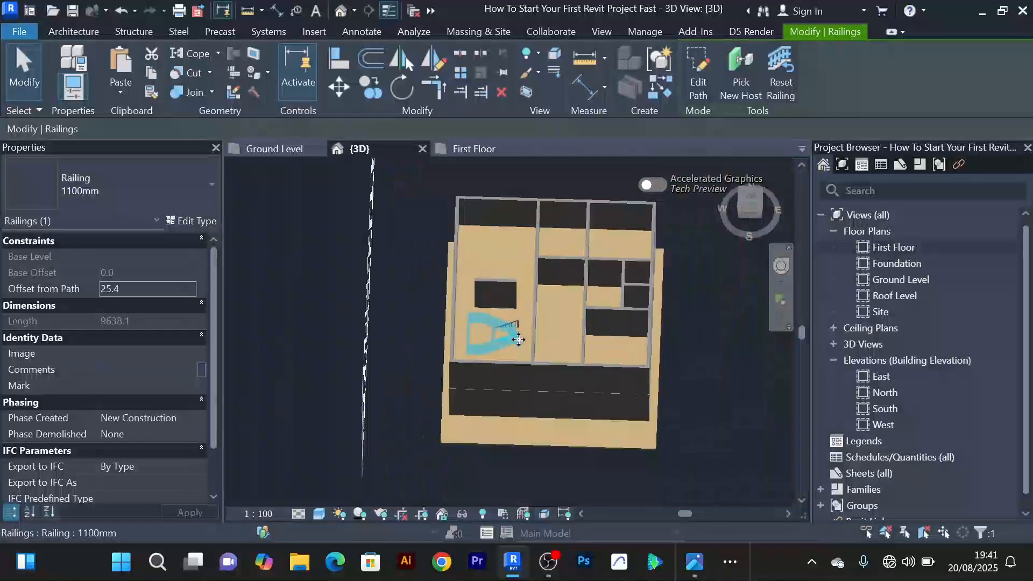
pyautogui.scroll(4, 559, 409)
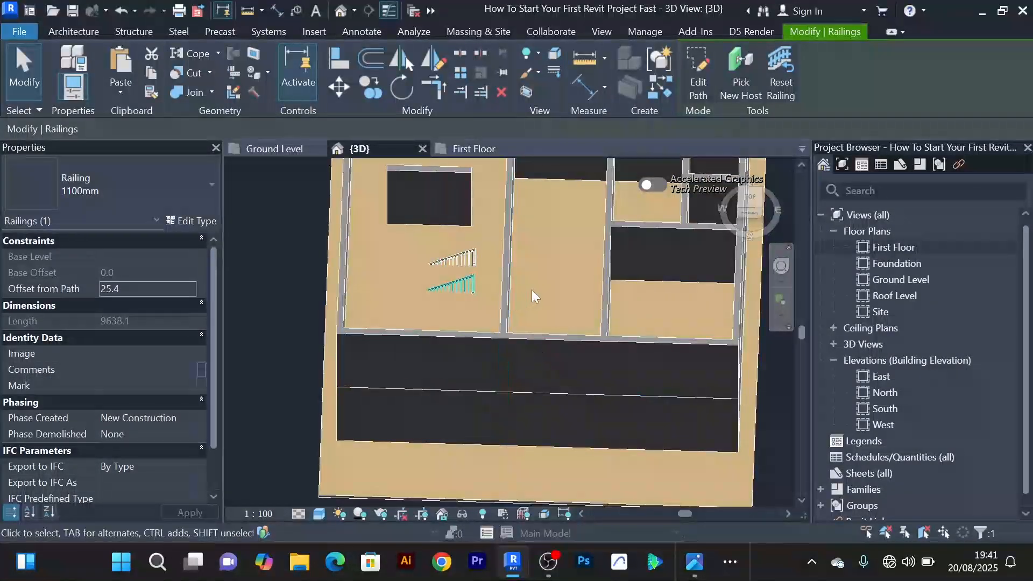
pyautogui.scroll(-1, 531, 289)
pyautogui.moveTo(549, 335); pyautogui.dragTo(555, 423, button='middle')
pyautogui.scroll(1, 451, 260)
pyautogui.scroll(-1, 450, 241)
pyautogui.moveTo(450, 241); pyautogui.dragTo(460, 290, button='middle')
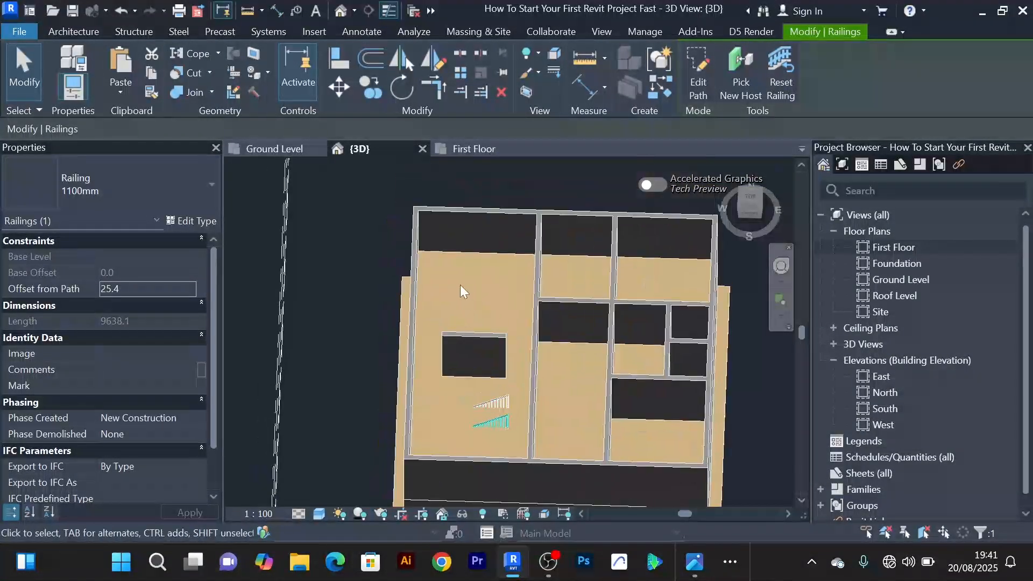
pyautogui.click(481, 150)
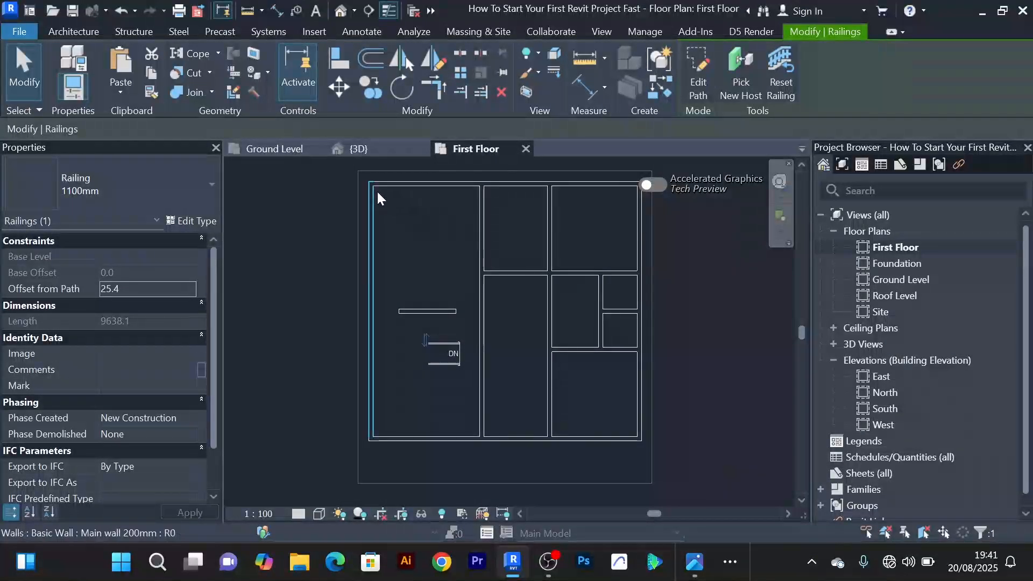
pyautogui.click(361, 145)
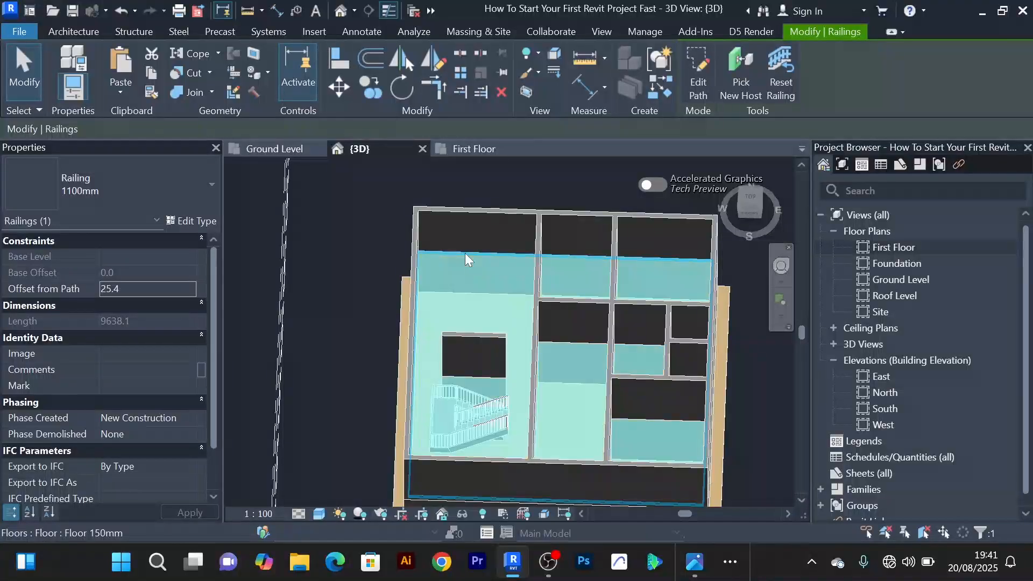
# Open the first-floor Floor 150mm slab's boundary for editing and show the stair area in the First Floor plan
pyautogui.click(472, 266)
pyautogui.scroll(-3, 472, 265)
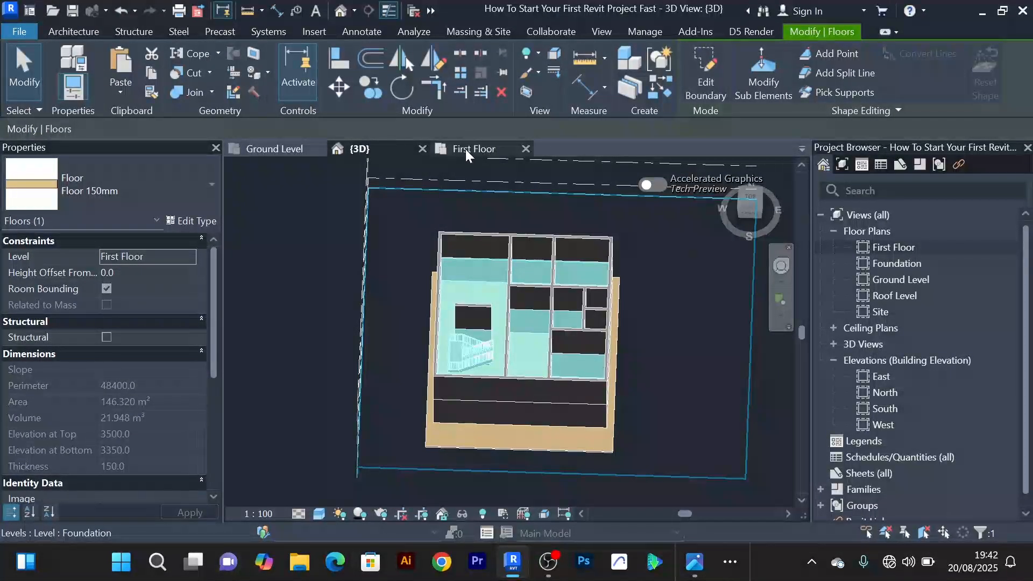
pyautogui.click(708, 92)
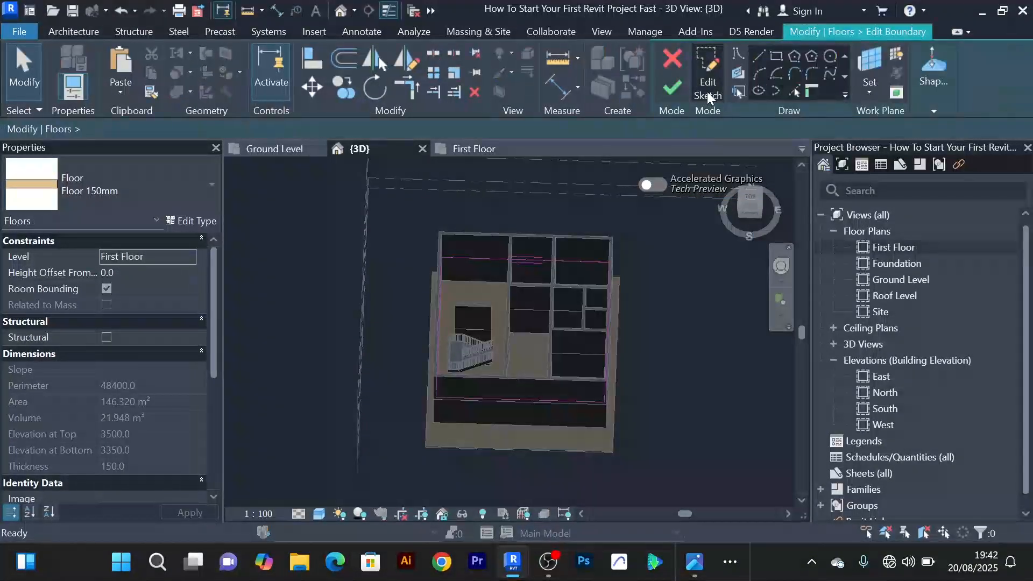
pyautogui.click(472, 151)
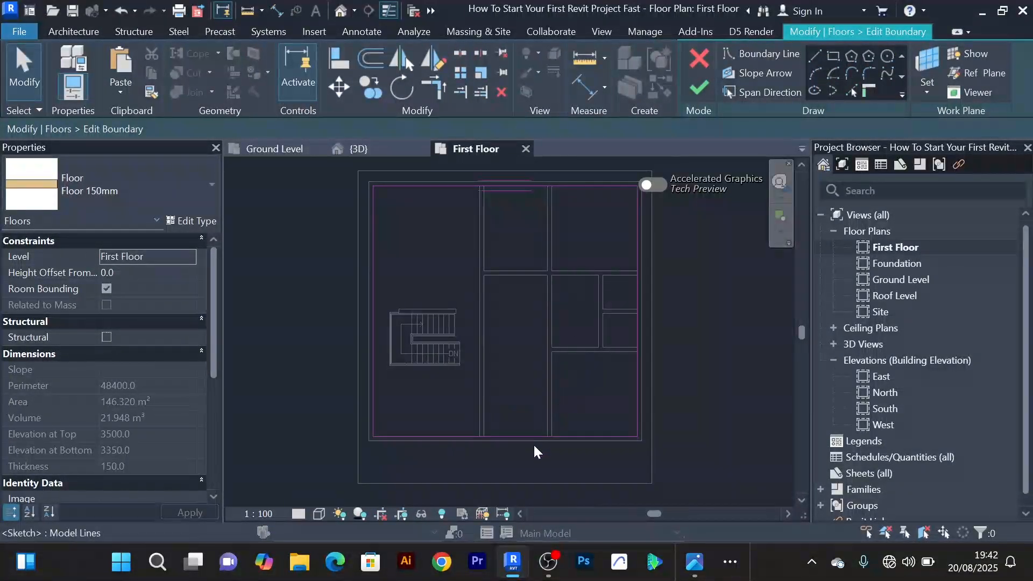
pyautogui.scroll(5, 405, 338)
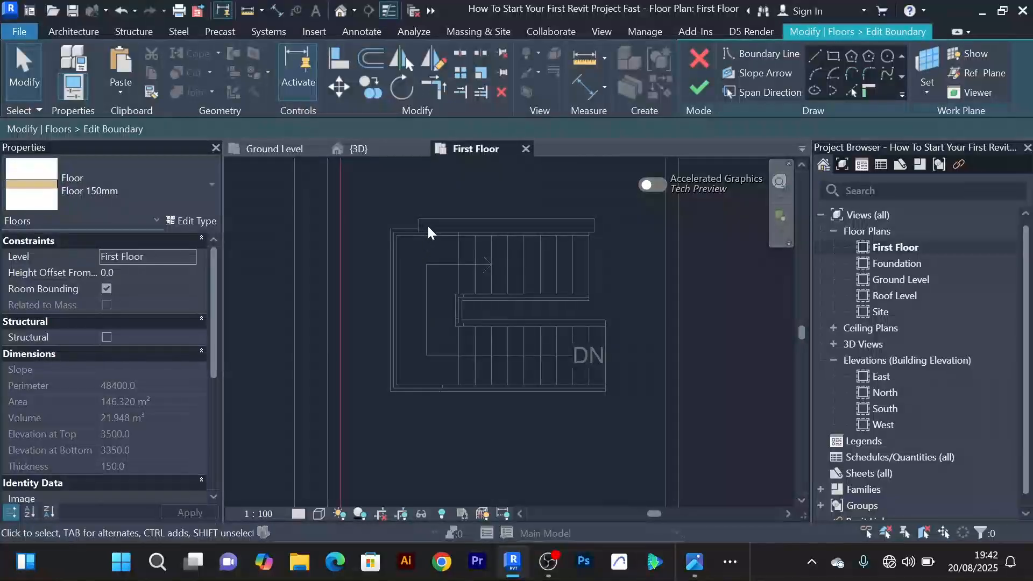
pyautogui.scroll(4, 434, 237)
pyautogui.scroll(-4, 462, 221)
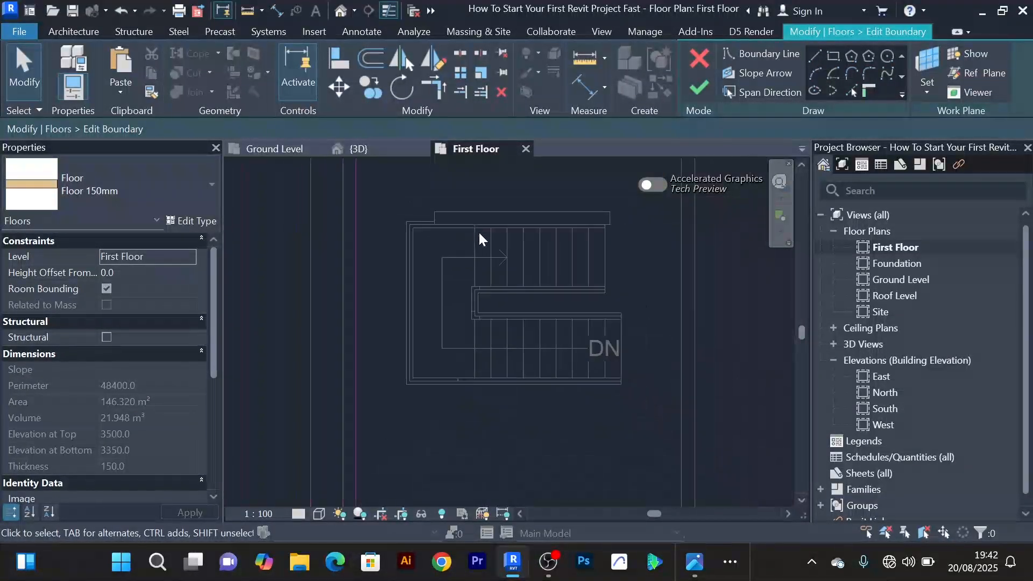
pyautogui.scroll(3, 549, 244)
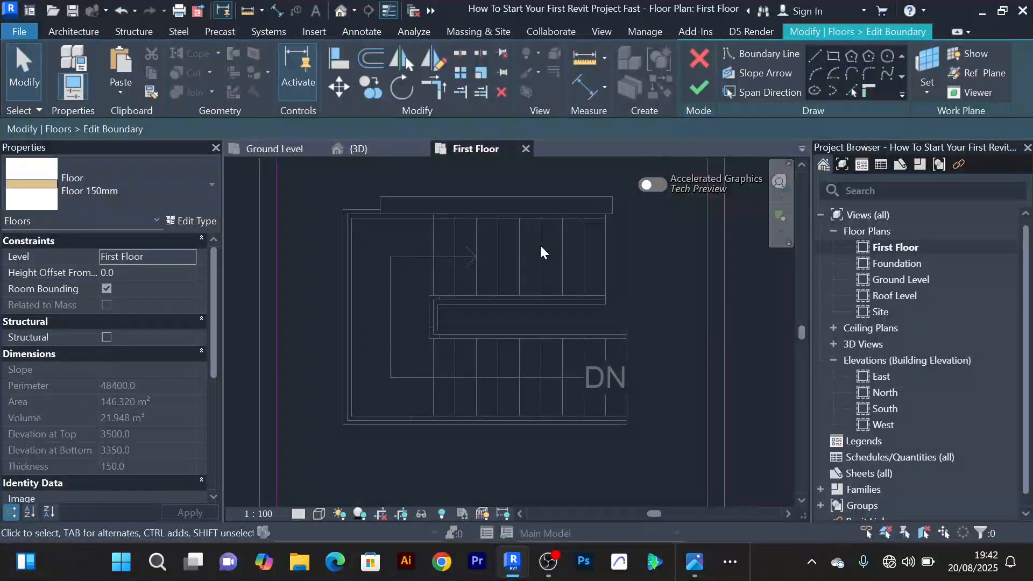
pyautogui.scroll(-2, 540, 249)
pyautogui.scroll(2, 576, 298)
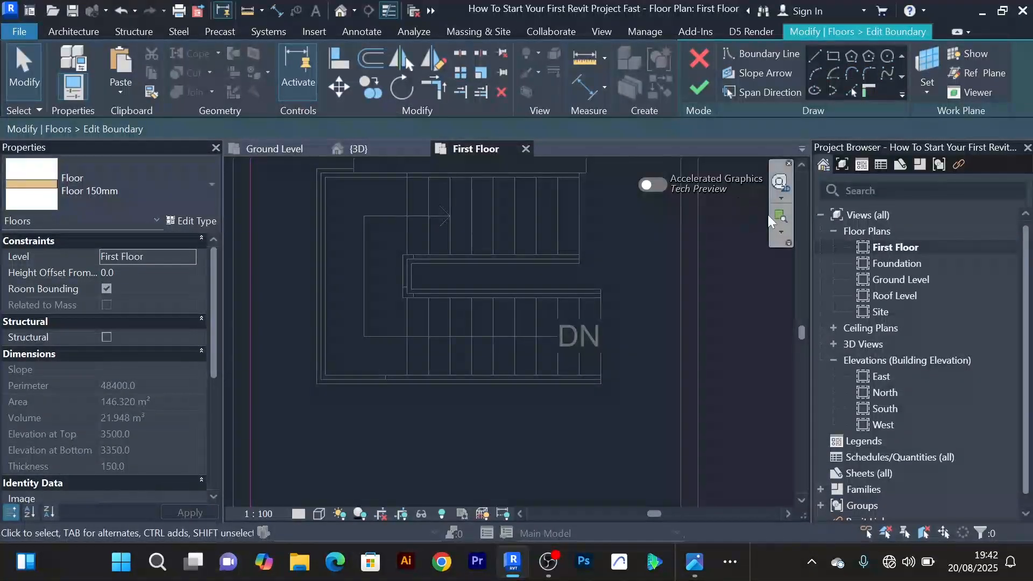
# Pick the stair's outer edges on all four sides as floor boundary lines with zero offset
pyautogui.click(853, 89)
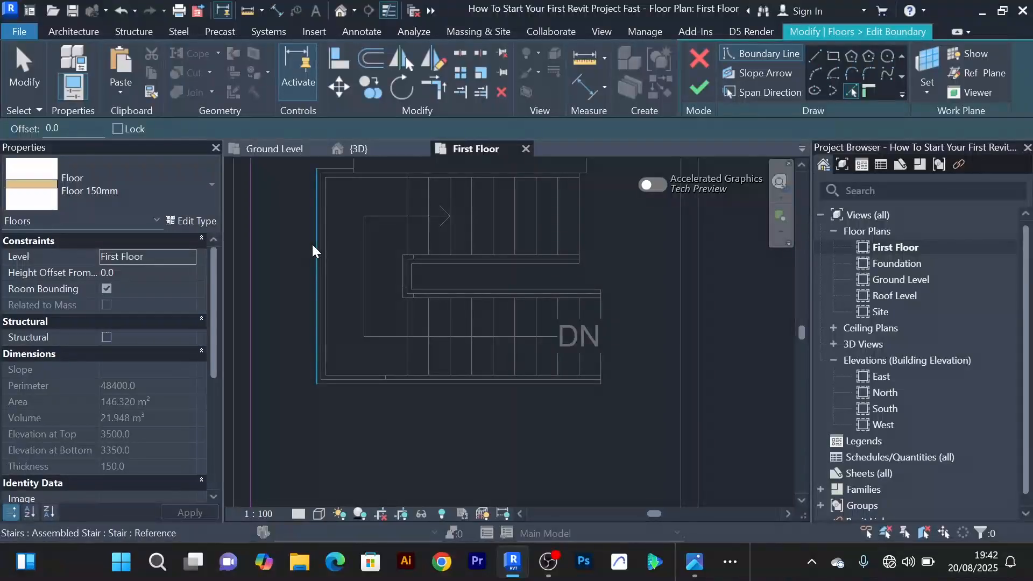
pyautogui.click(312, 246)
pyautogui.click(334, 168)
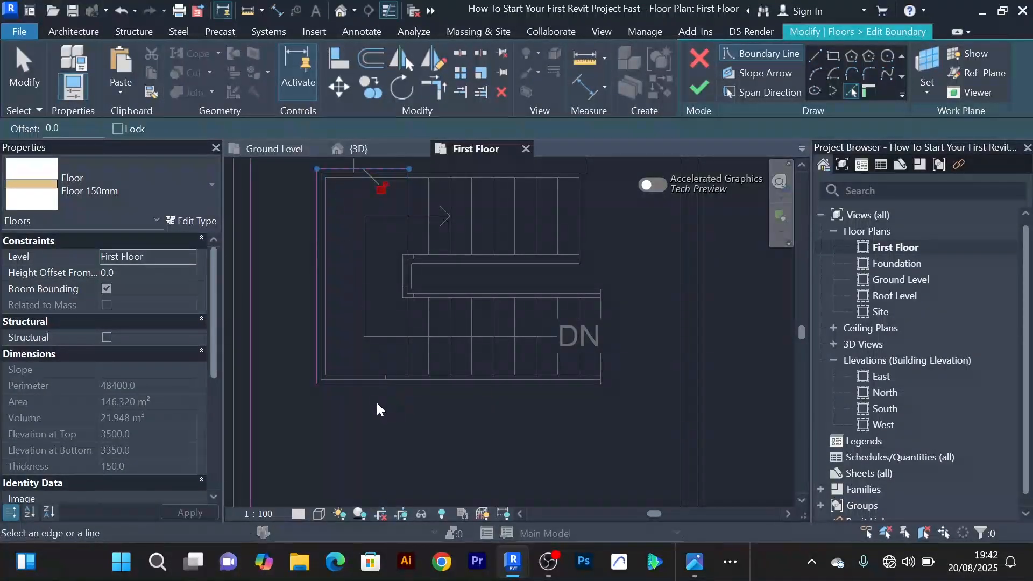
pyautogui.click(365, 387)
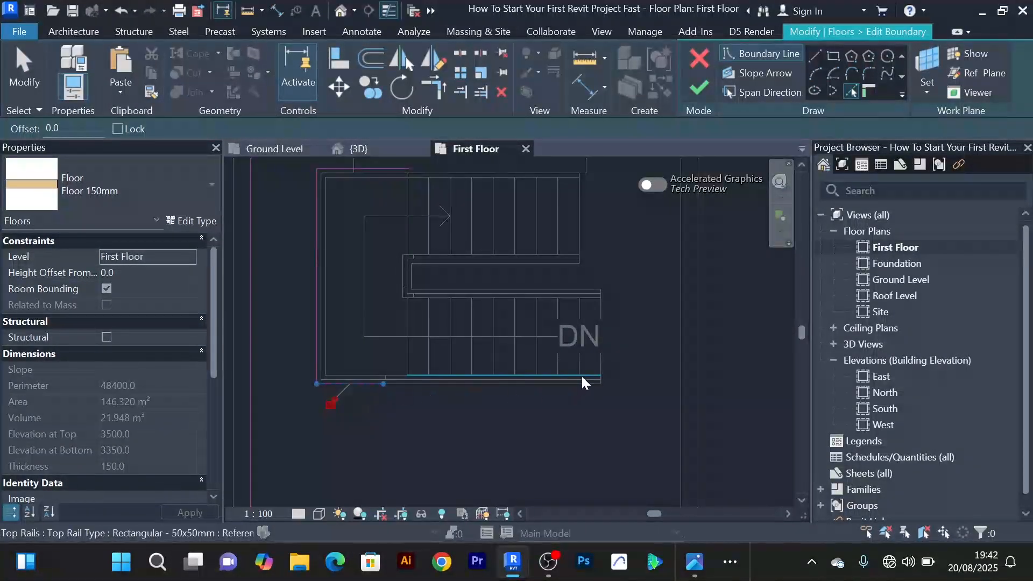
pyautogui.click(603, 365)
pyautogui.scroll(-2, 638, 369)
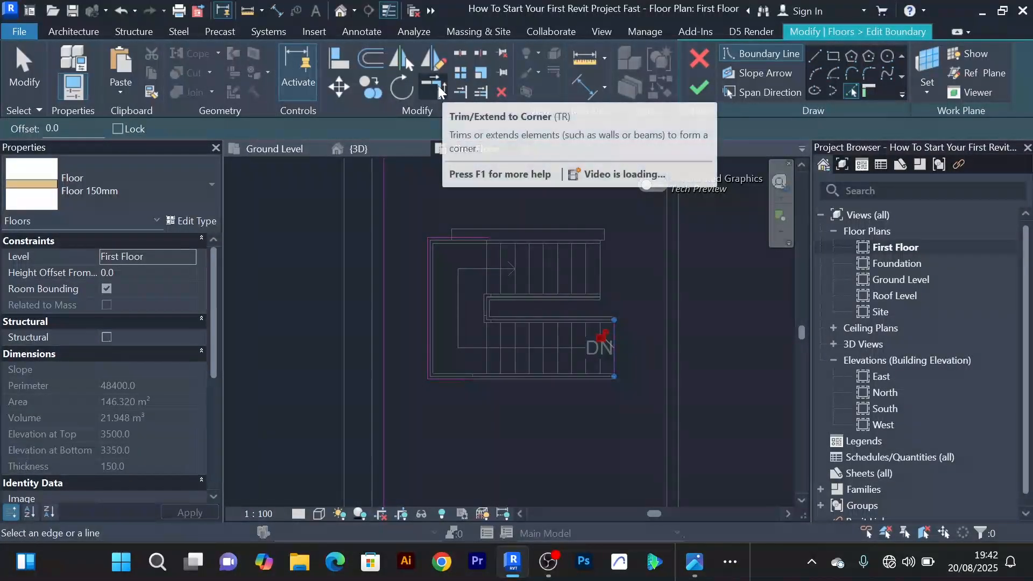
# Trim the picked lines into a closed rectangle around the stair and finish the slab boundary edit
pyautogui.press('Escape')
pyautogui.press('Escape')
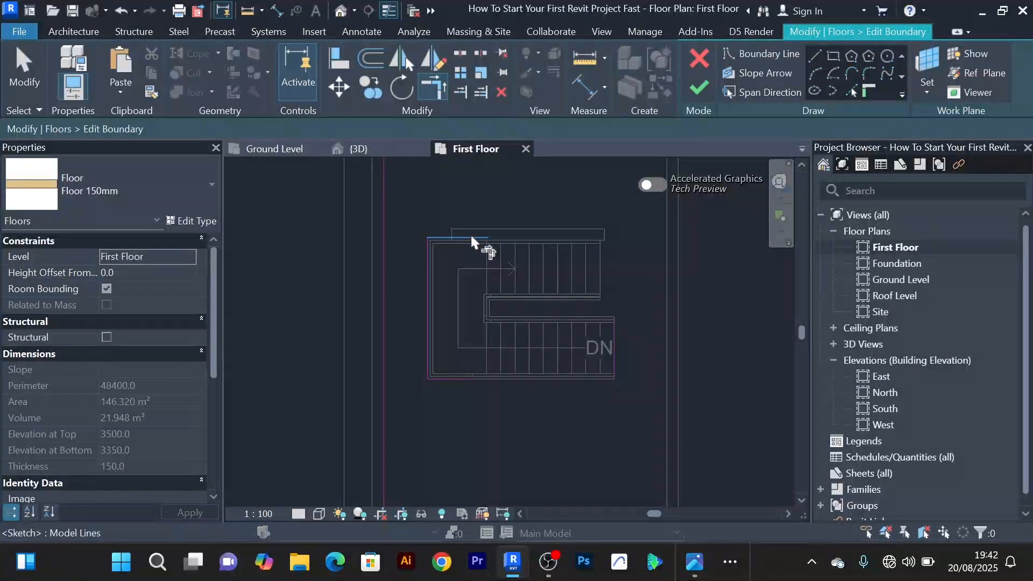
pyautogui.click(471, 238)
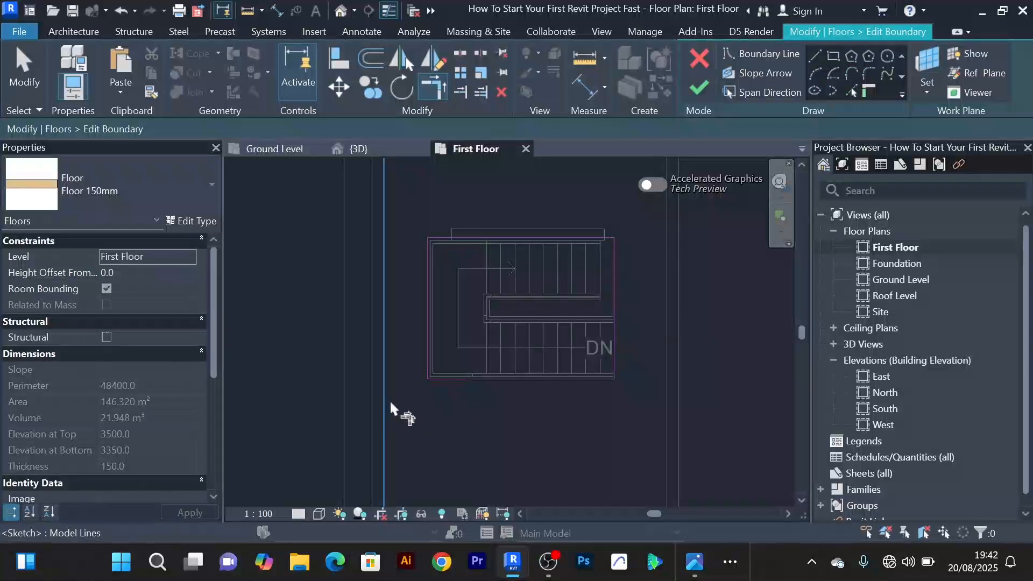
pyautogui.click(611, 370)
pyautogui.click(699, 89)
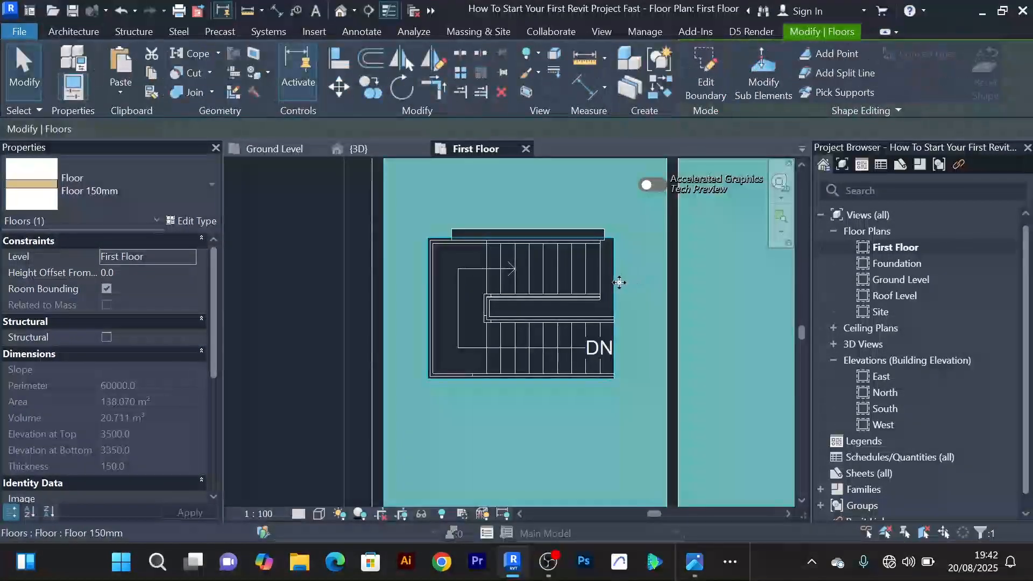
# Examine the stair opening in the first-floor slab and the wall beside it from several angles in the 3D view
pyautogui.click(384, 144)
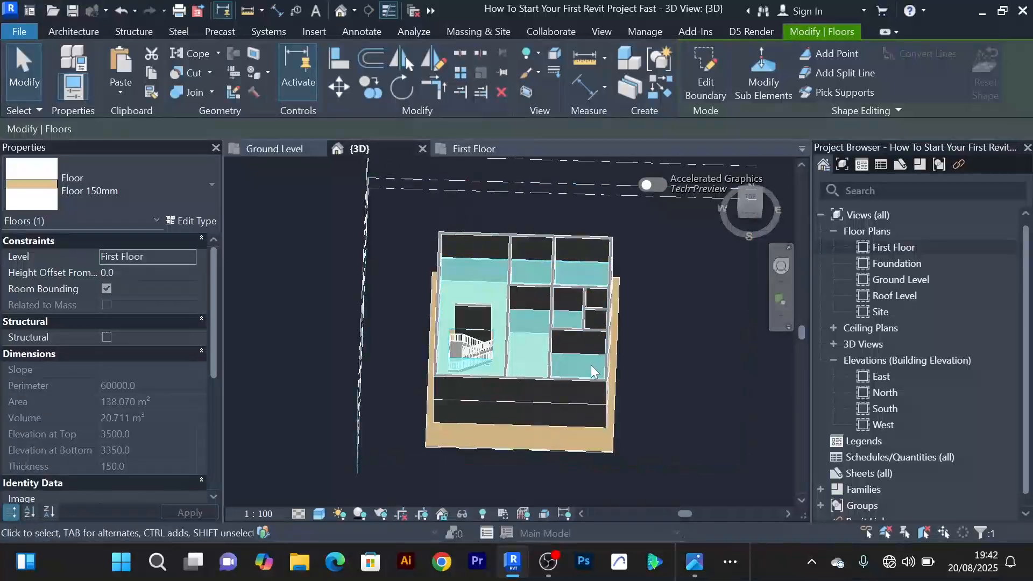
pyautogui.click(681, 331)
pyautogui.keyDown('shift'); pyautogui.moveTo(518, 328); pyautogui.dragTo(468, 352, button='middle'); pyautogui.keyUp('shift')
pyautogui.scroll(6, 487, 307)
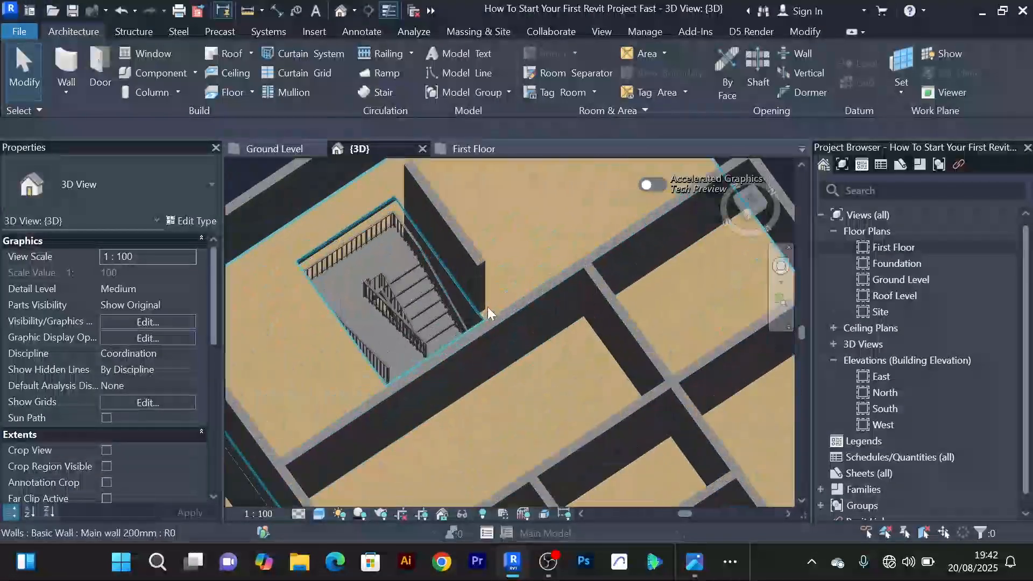
pyautogui.keyDown('shift'); pyautogui.moveTo(494, 246); pyautogui.dragTo(594, 251, button='middle'); pyautogui.keyUp('shift')
pyautogui.scroll(-3, 503, 237)
pyautogui.scroll(5, 470, 257)
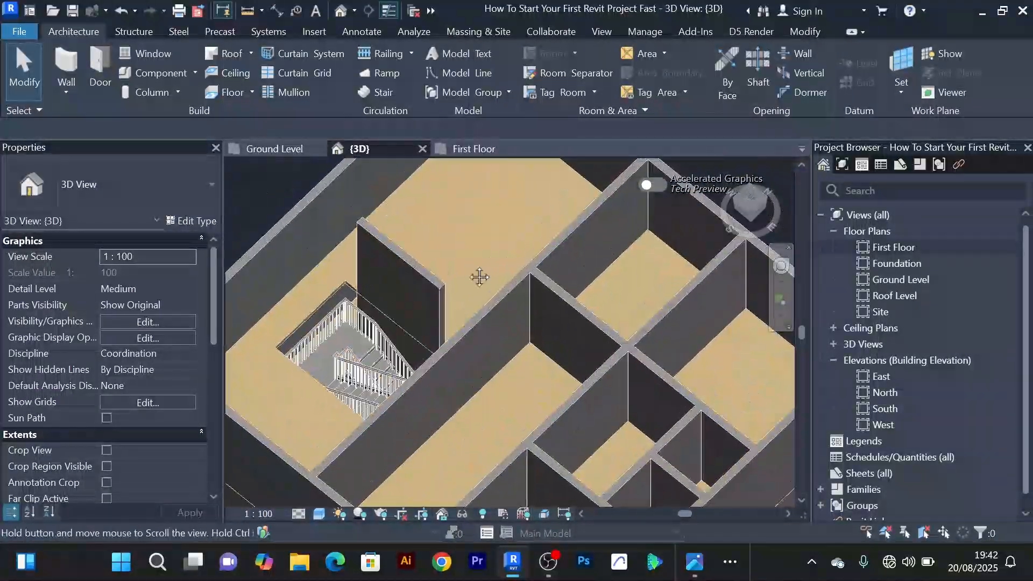
pyautogui.scroll(-3, 469, 247)
pyautogui.scroll(-3, 468, 245)
pyautogui.scroll(3, 473, 242)
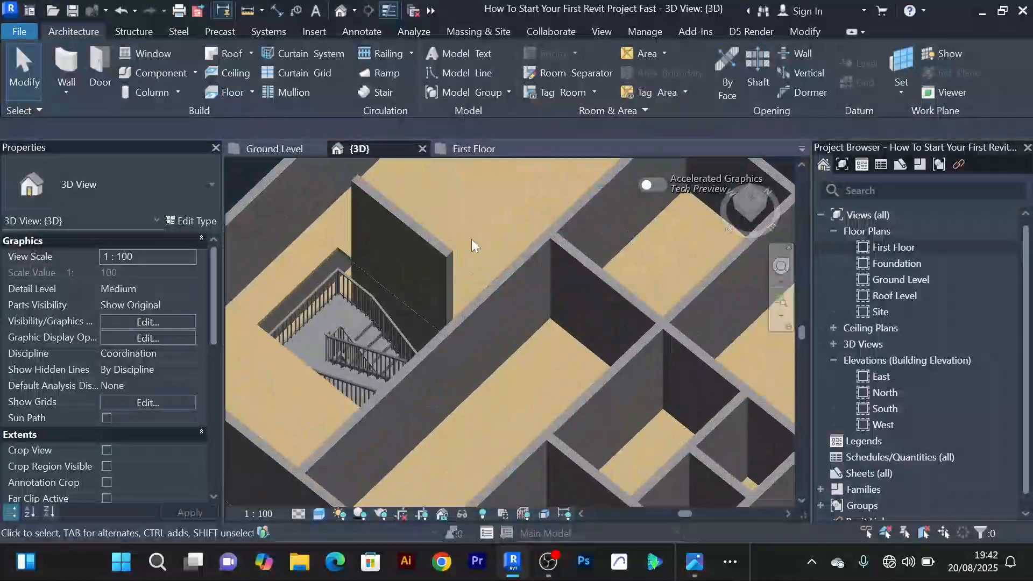
pyautogui.scroll(-2, 470, 239)
pyautogui.keyDown('shift'); pyautogui.moveTo(487, 212); pyautogui.dragTo(468, 244, button='middle'); pyautogui.keyUp('shift')
pyautogui.scroll(5, 512, 317)
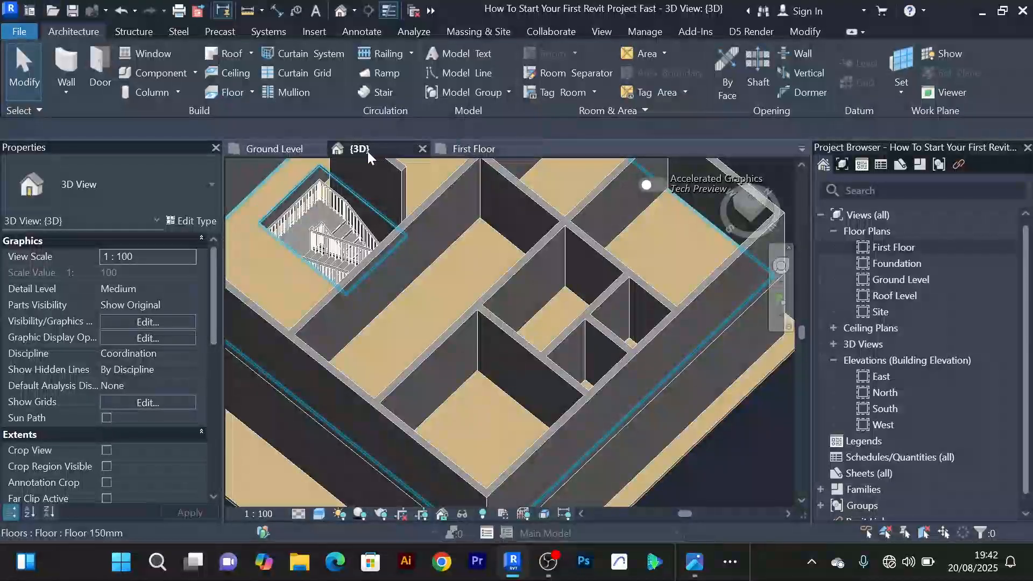
# Inspect the short Main wall 200mm alongside the stair in the First Floor plan, including its end near the exterior wall
pyautogui.click(450, 149)
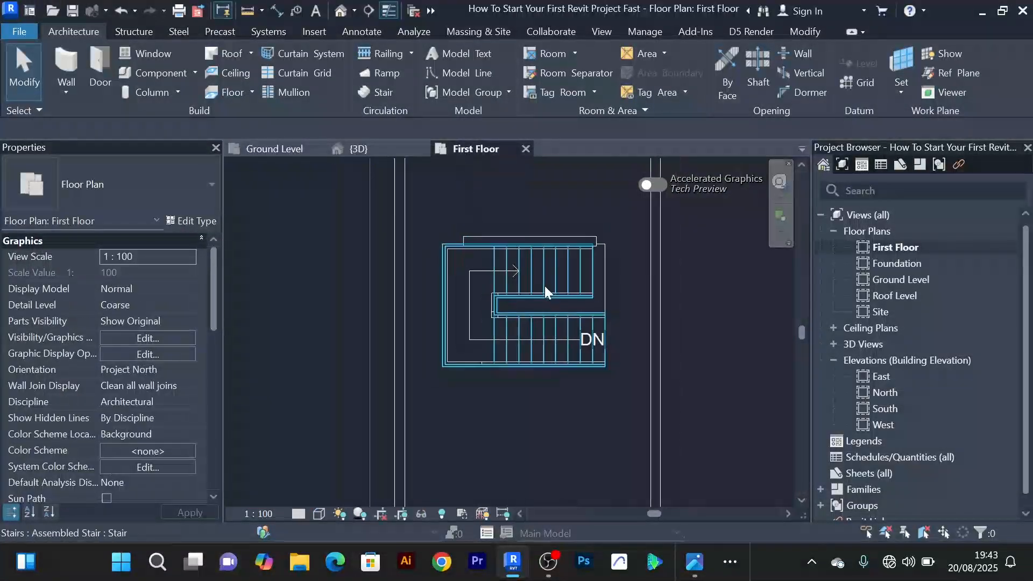
pyautogui.scroll(-5, 544, 285)
pyautogui.scroll(6, 531, 304)
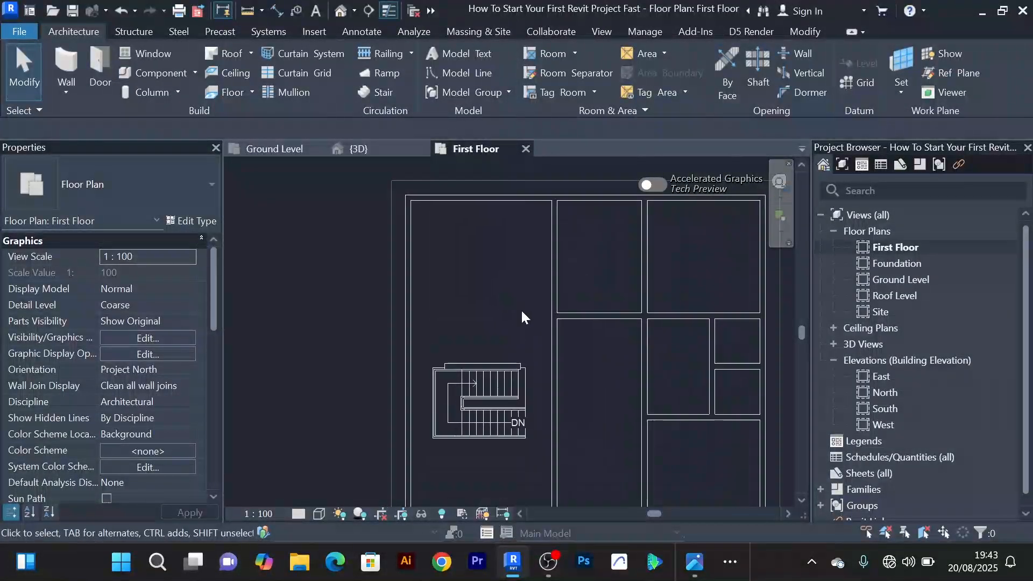
pyautogui.scroll(5, 441, 276)
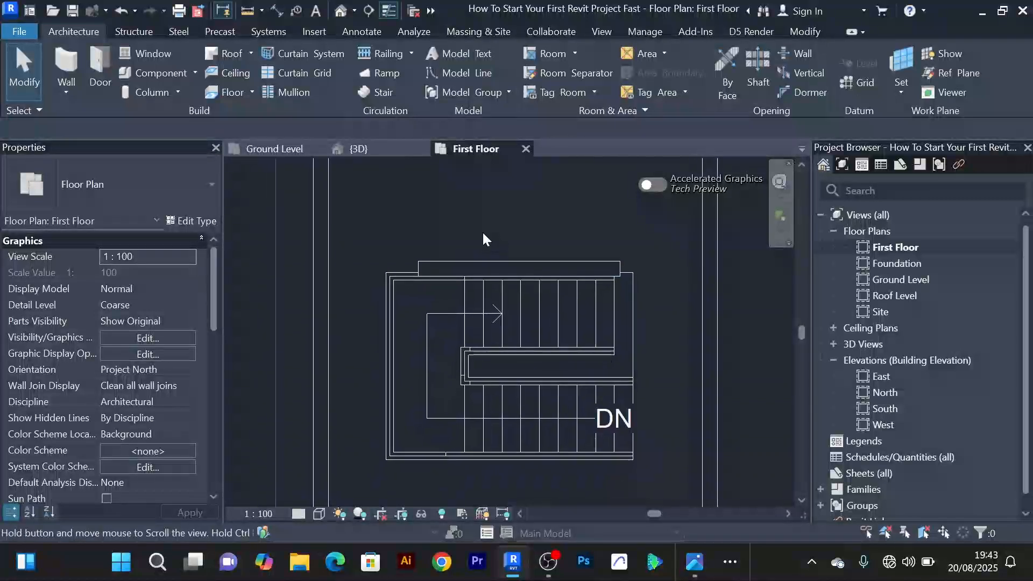
pyautogui.click(415, 262)
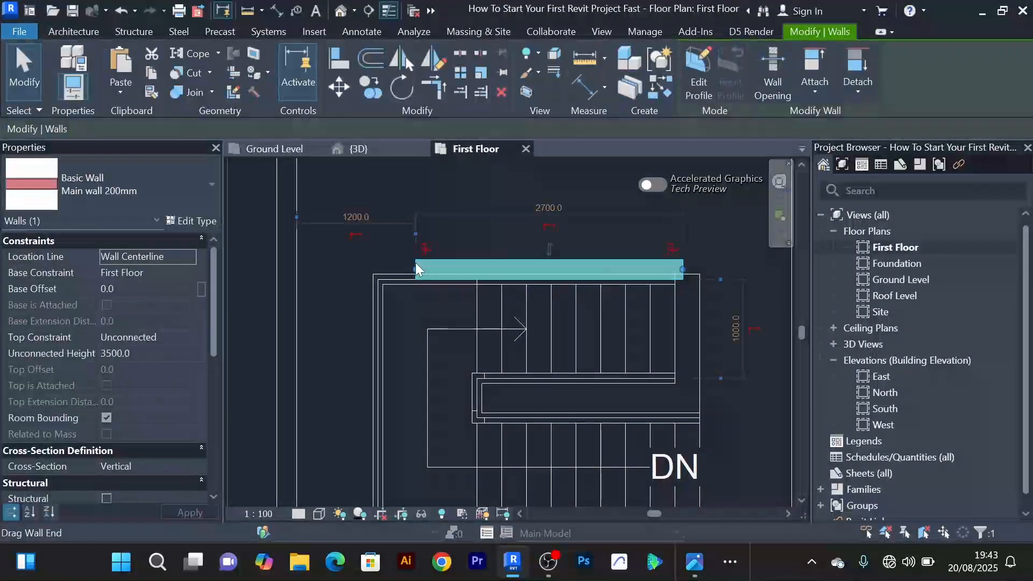
pyautogui.scroll(-4, 425, 215)
pyautogui.press('Escape')
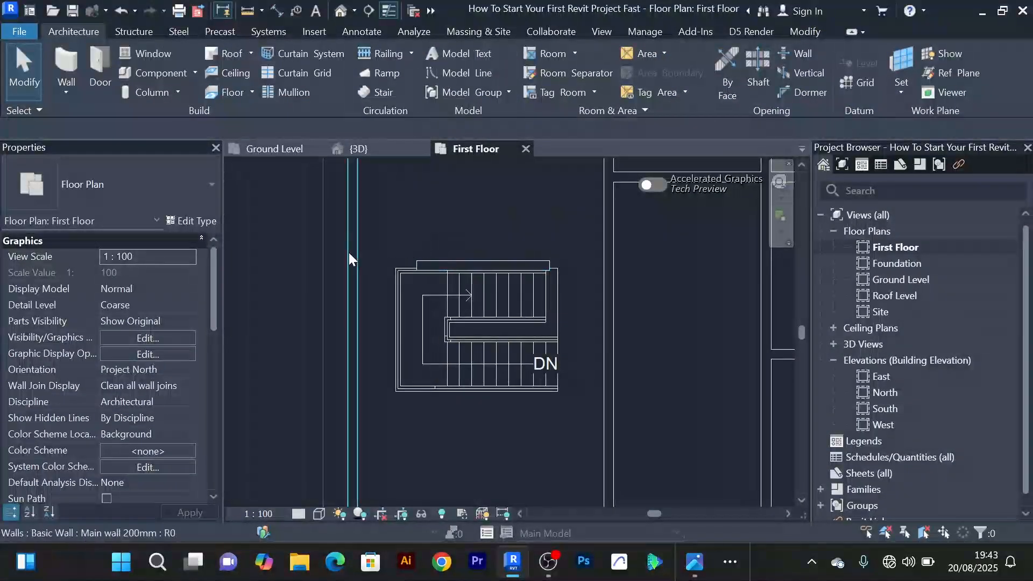
pyautogui.moveTo(421, 243); pyautogui.dragTo(446, 227, button='middle')
pyautogui.scroll(2, 462, 221)
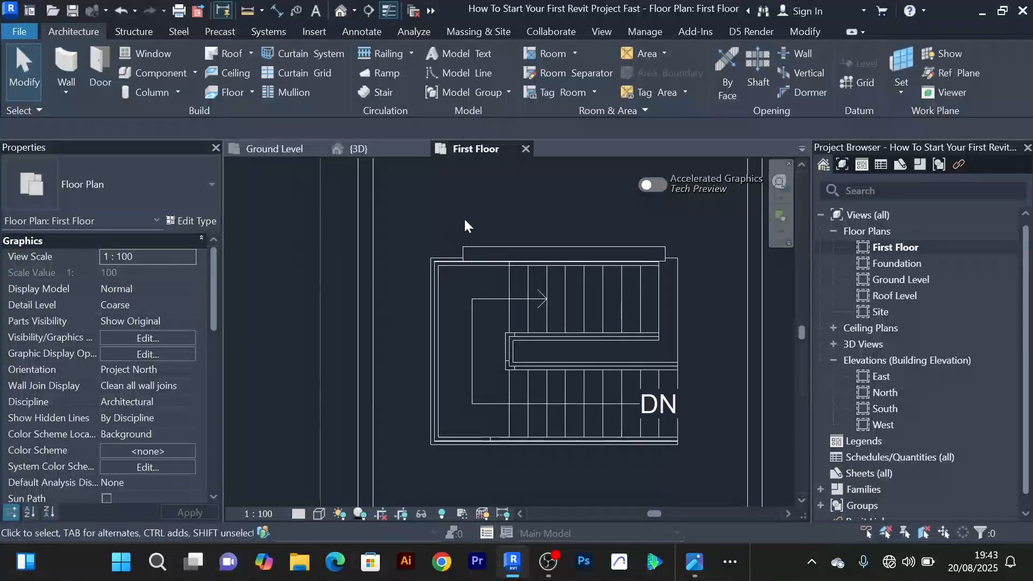
# Extend the short wall alongside the stair to the inner face of the exterior wall beside the landing
pyautogui.click(805, 31)
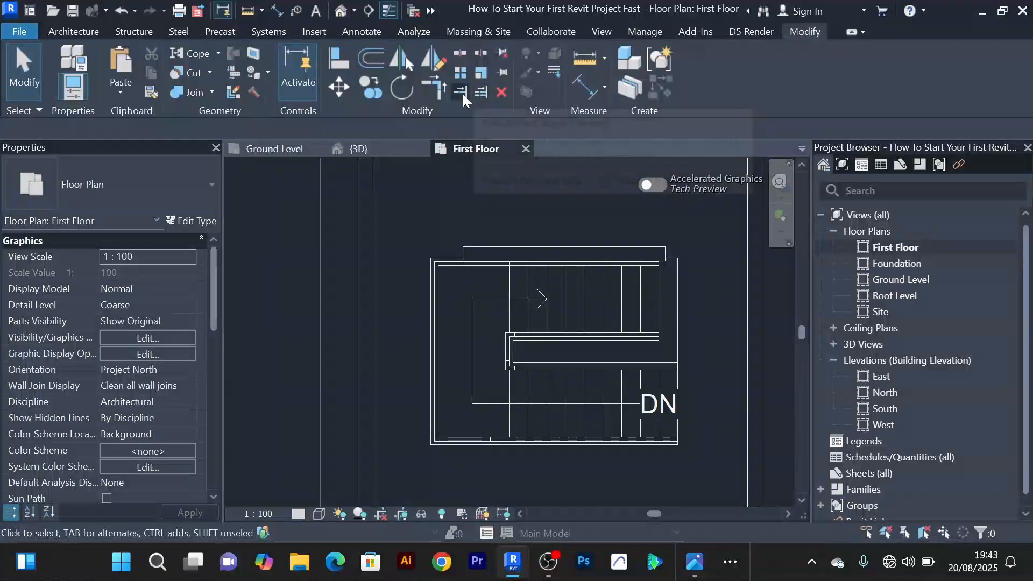
pyautogui.click(461, 93)
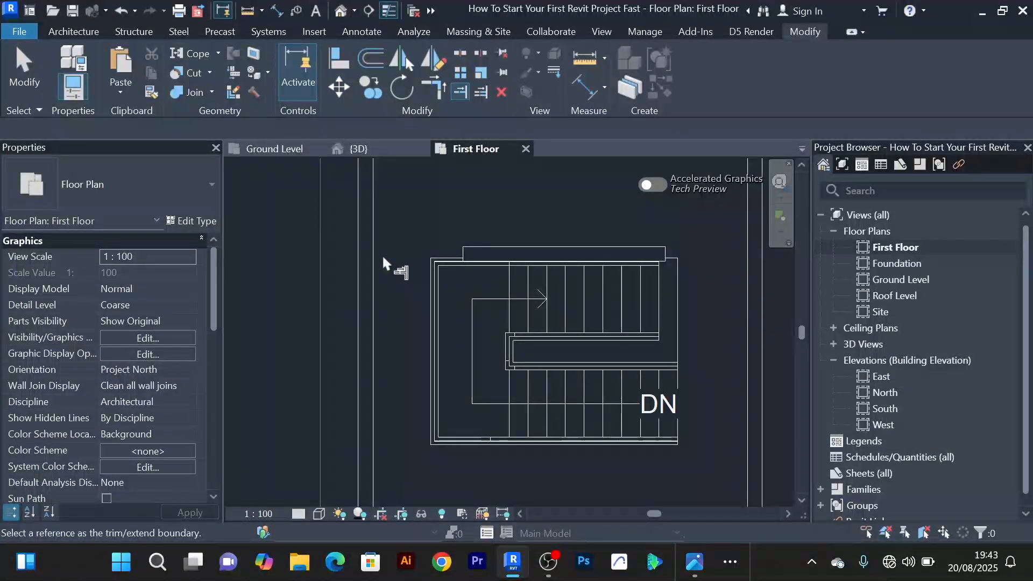
pyautogui.click(373, 243)
pyautogui.click(467, 252)
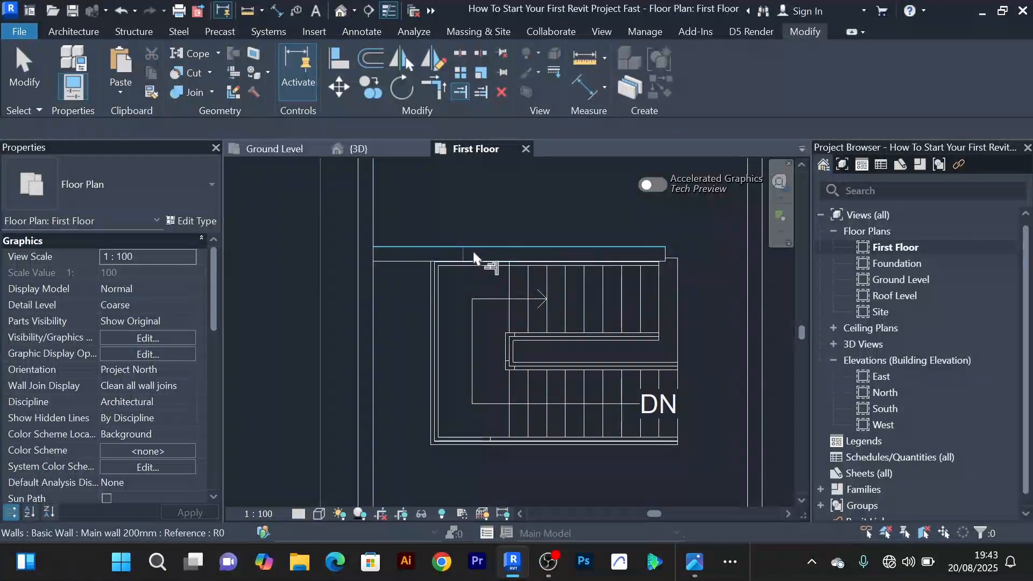
pyautogui.scroll(-3, 503, 237)
pyautogui.scroll(3, 430, 226)
pyautogui.rightClick(422, 210)
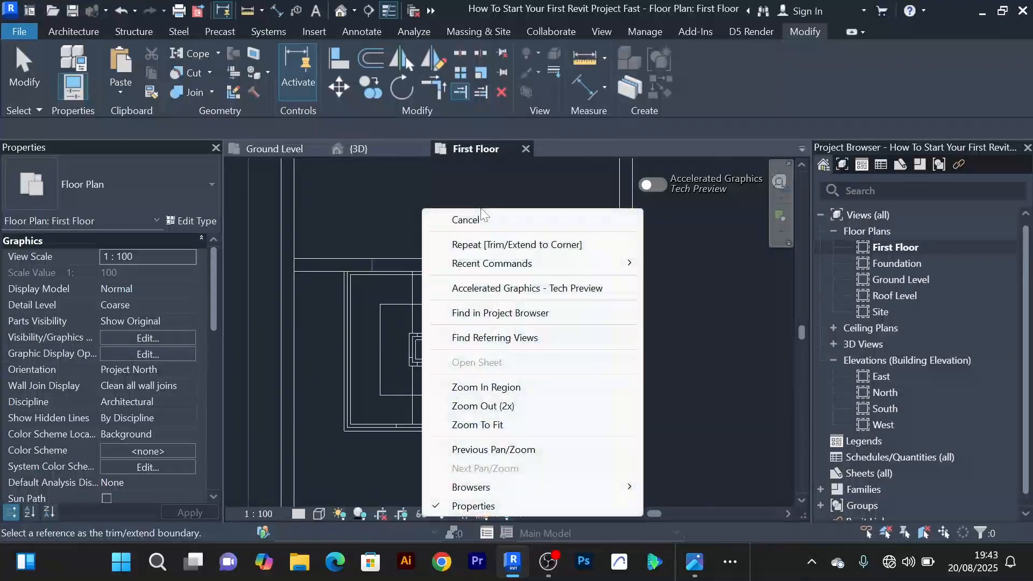
pyautogui.click(481, 221)
pyautogui.rightClick(454, 199)
pyautogui.click(489, 208)
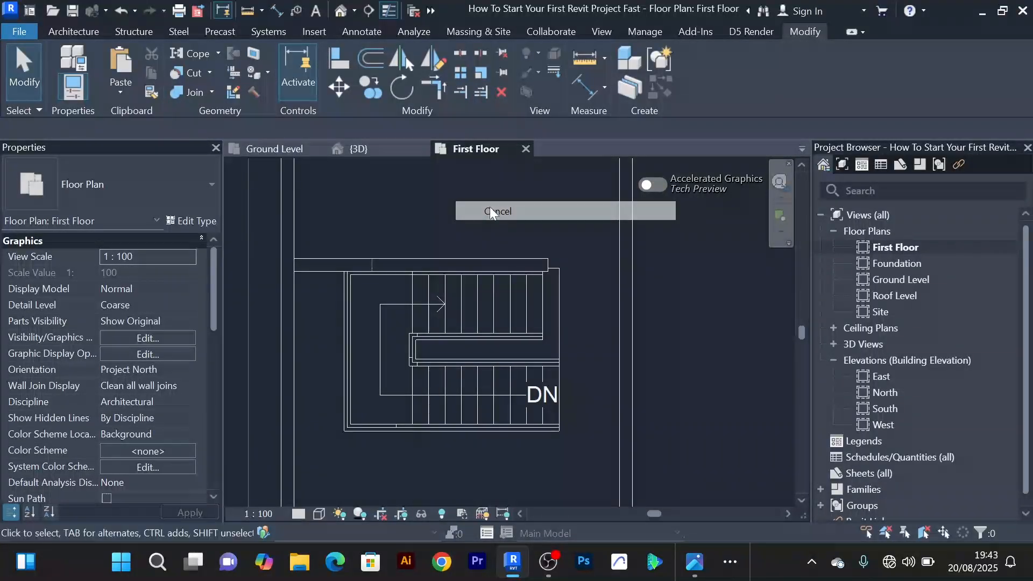
# Align the stair-side face of the extended wall with the adjacent edge of the slab opening
pyautogui.click(349, 256)
pyautogui.scroll(3, 371, 304)
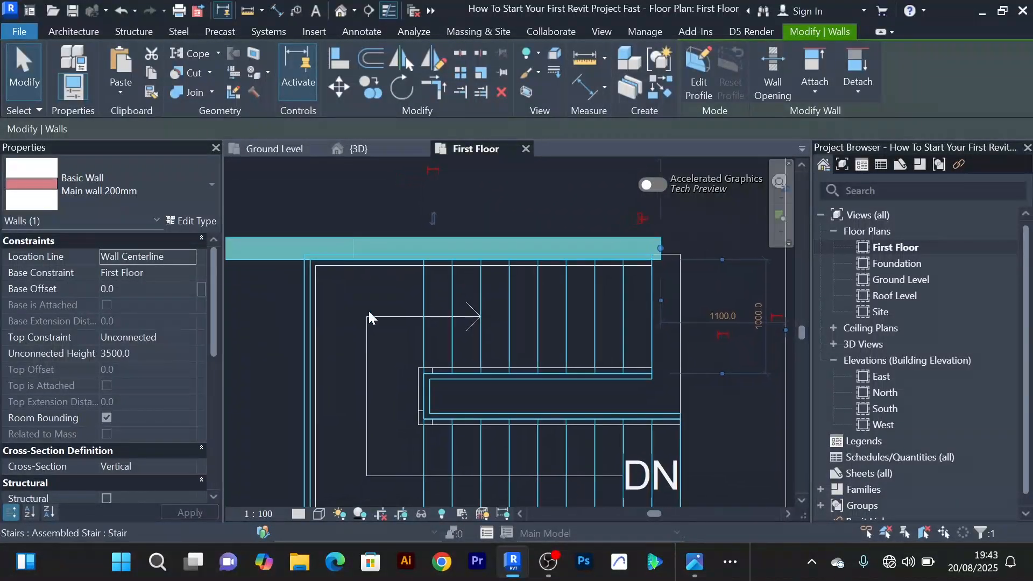
pyautogui.click(268, 342)
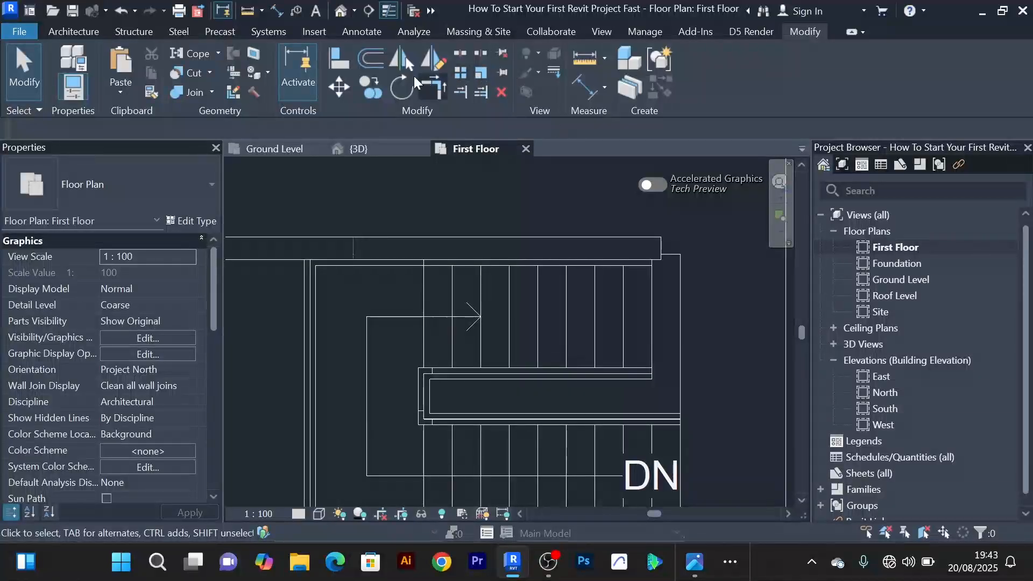
pyautogui.click(339, 59)
pyautogui.scroll(2, 686, 231)
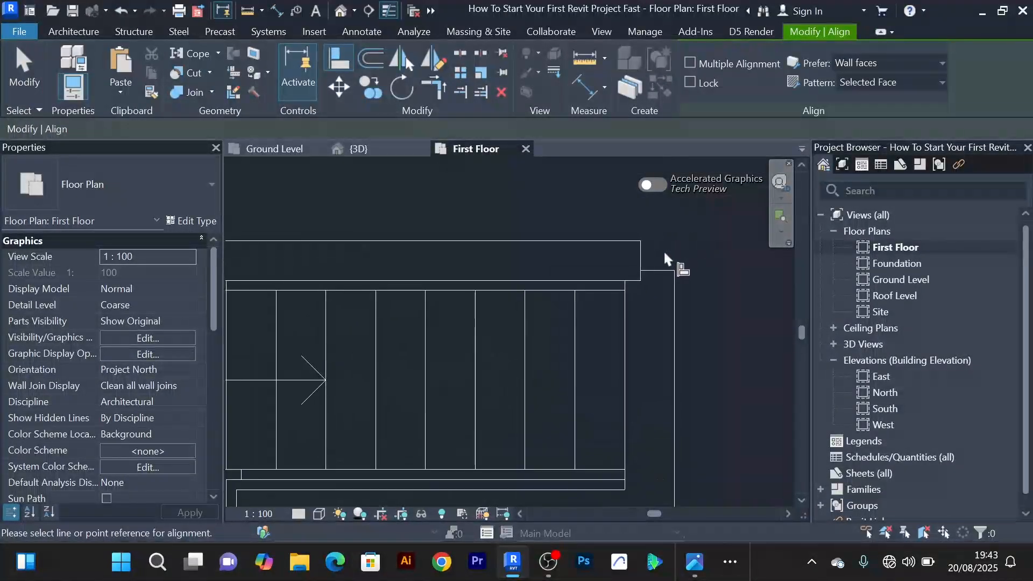
pyautogui.click(657, 267)
pyautogui.scroll(2, 640, 282)
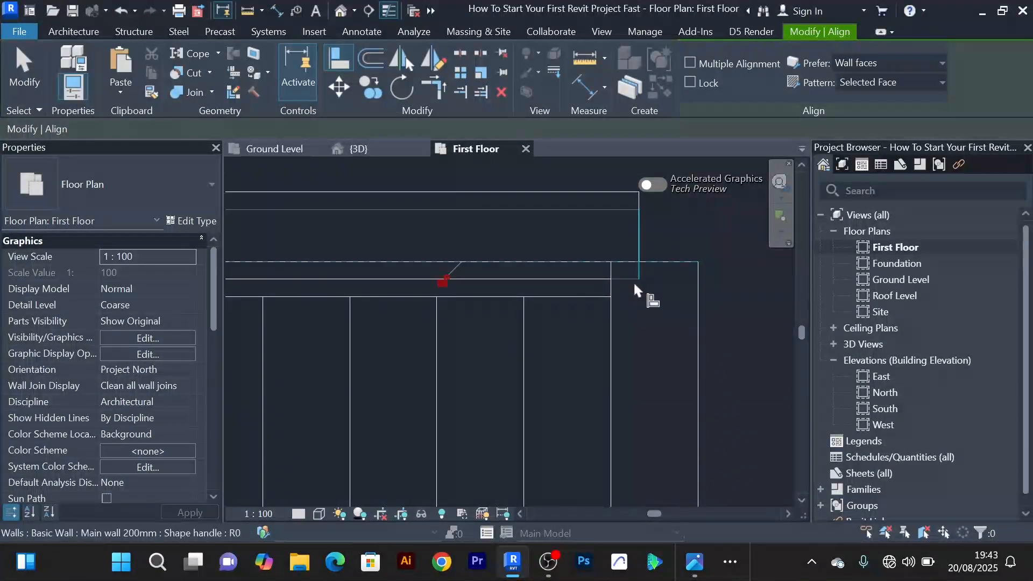
pyautogui.scroll(-4, 637, 288)
pyautogui.rightClick(582, 228)
pyautogui.click(619, 238)
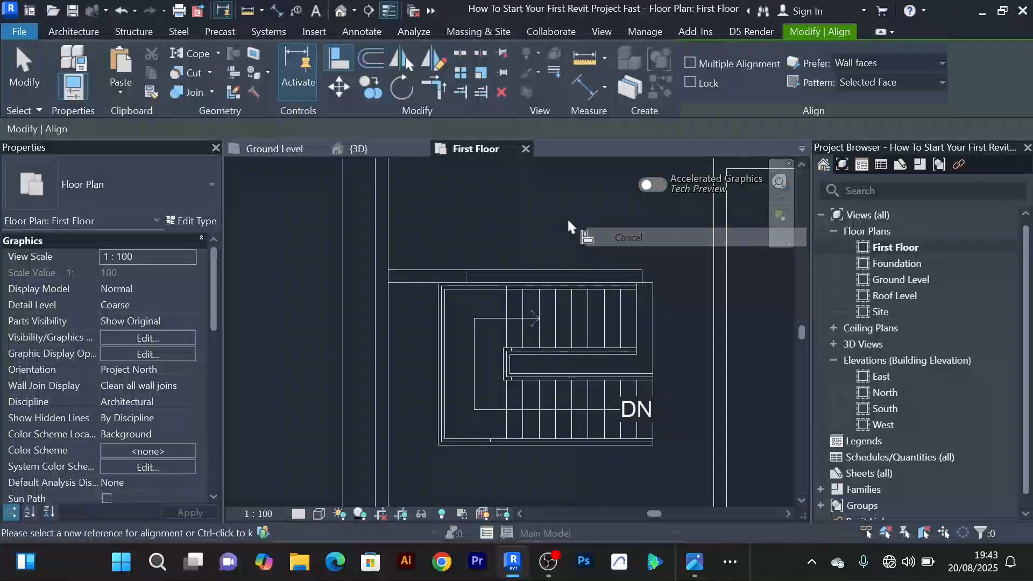
# Finish aligning in the First Floor plan and inspect how the wall beside the stair meets it in the Ground Level plan
pyautogui.rightClick(571, 227)
pyautogui.click(619, 237)
pyautogui.scroll(3, 586, 253)
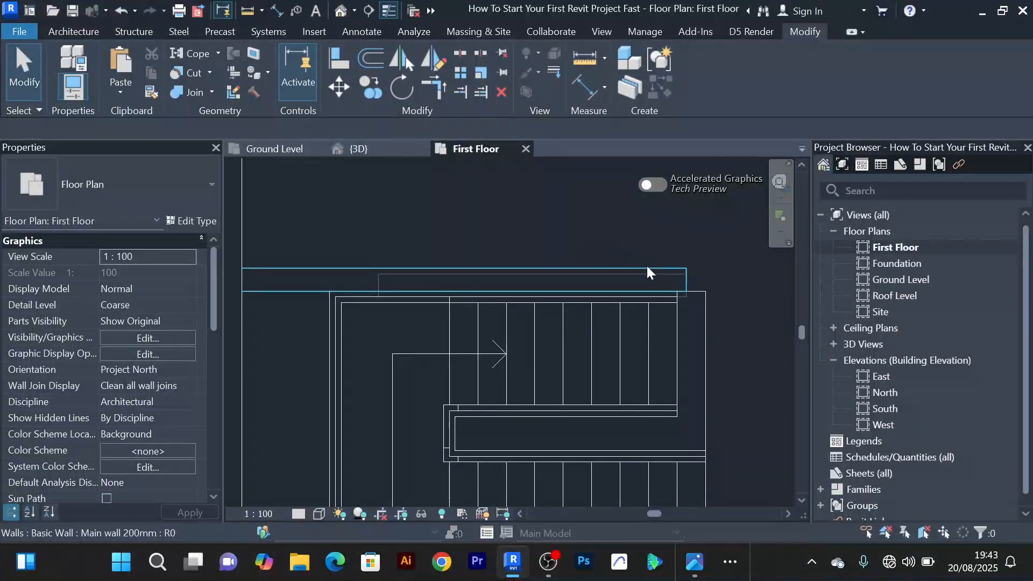
pyautogui.click(288, 160)
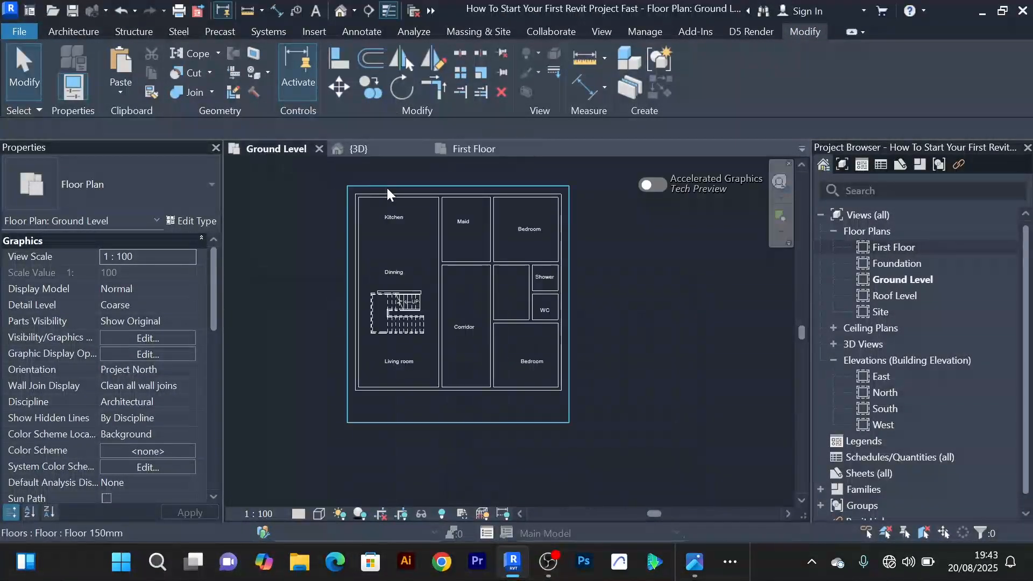
pyautogui.scroll(5, 460, 282)
pyautogui.scroll(1, 466, 238)
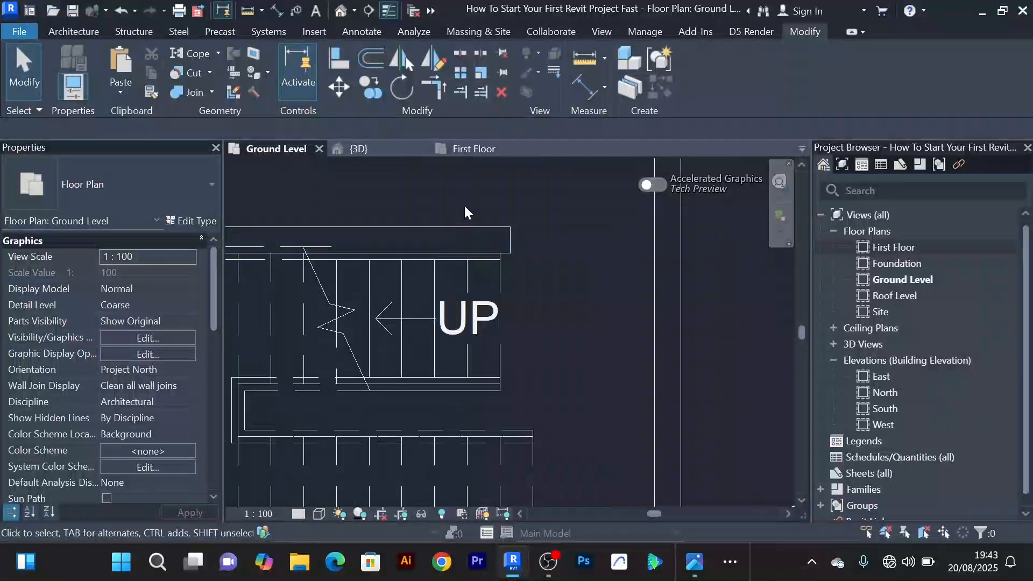
pyautogui.moveTo(468, 208); pyautogui.dragTo(629, 238, button='middle')
pyautogui.scroll(-2, 529, 239)
pyautogui.scroll(2, 451, 267)
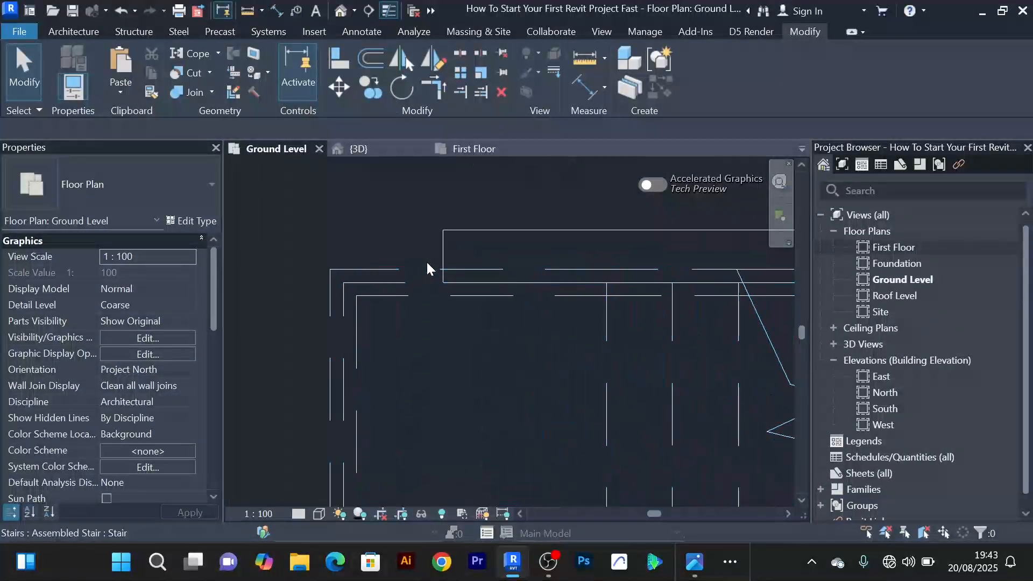
pyautogui.moveTo(383, 244); pyautogui.dragTo(395, 260, button='middle')
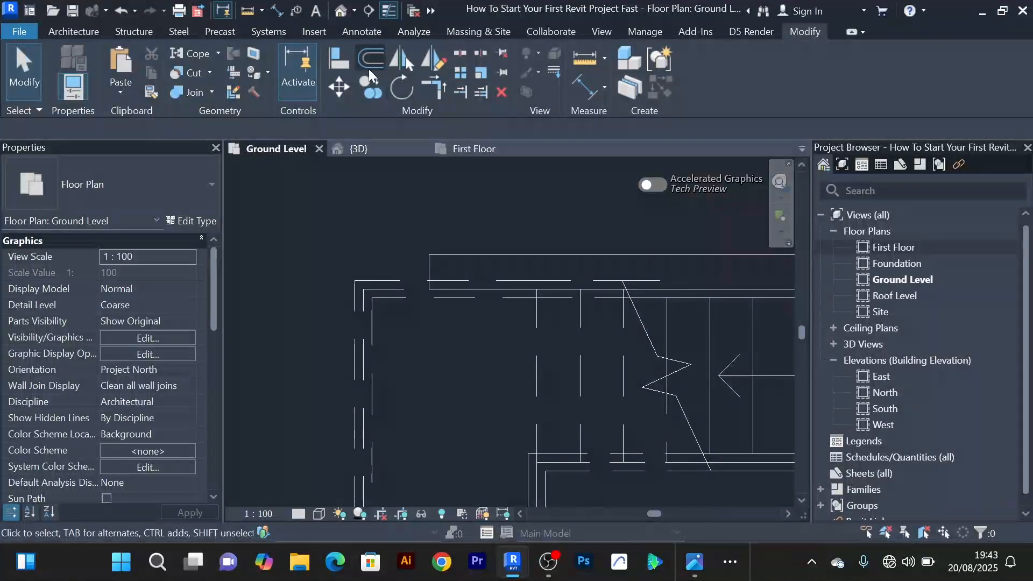
# Align the stair-side face of the ground-floor wall with the outer edge of the stair
pyautogui.click(337, 64)
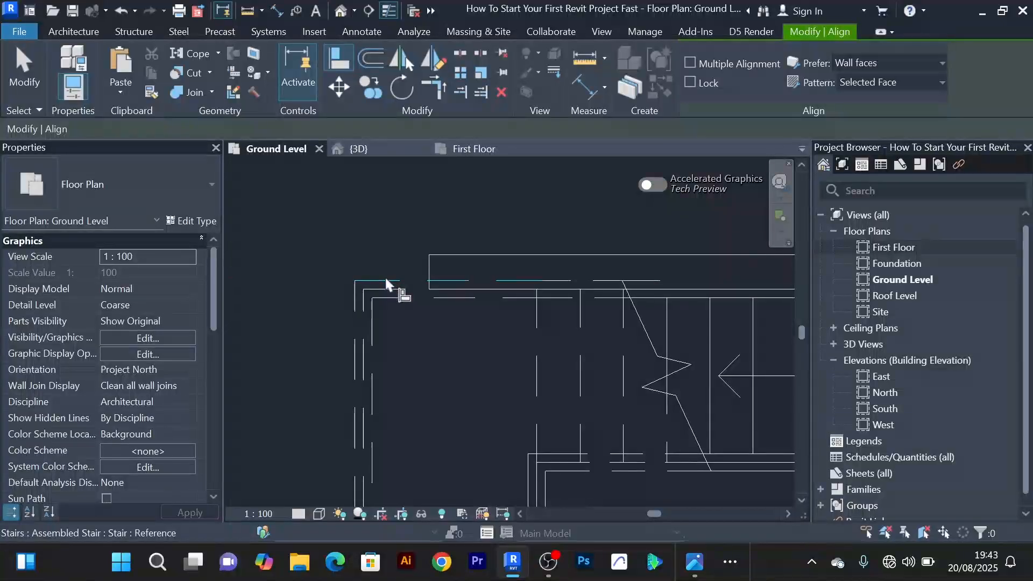
pyautogui.scroll(2, 385, 280)
pyautogui.scroll(3, 672, 267)
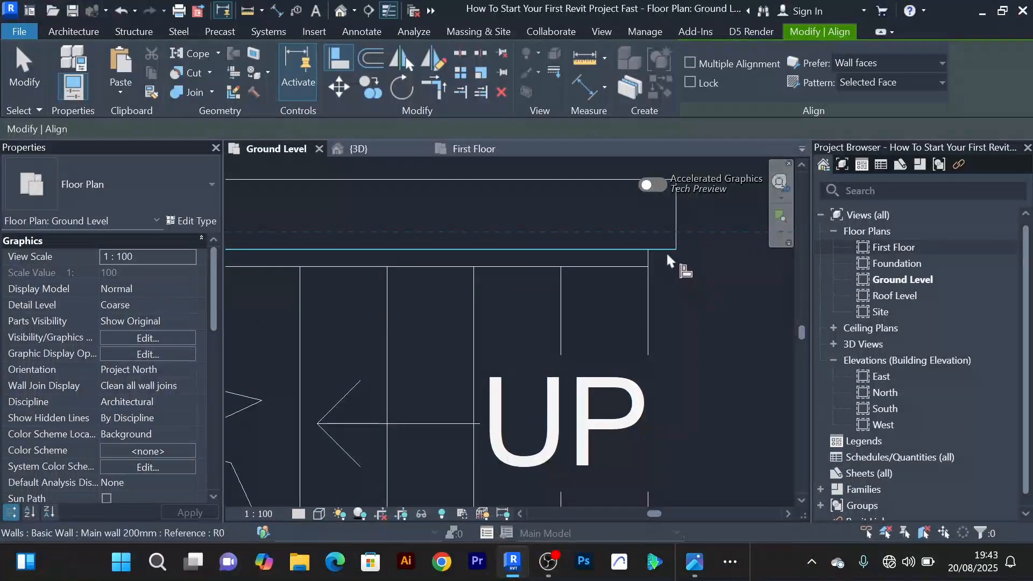
pyautogui.scroll(-5, 673, 270)
pyautogui.rightClick(490, 231)
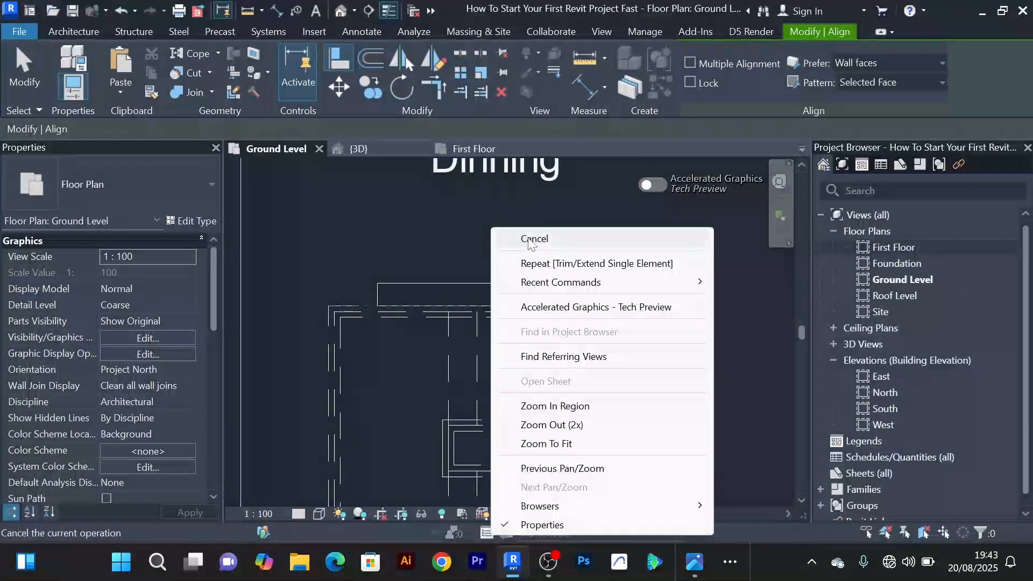
pyautogui.click(530, 240)
pyautogui.rightClick(526, 237)
pyautogui.click(546, 238)
# Examine the two-storey house in the 3D view and the room layout in the First Floor plan
pyautogui.click(364, 151)
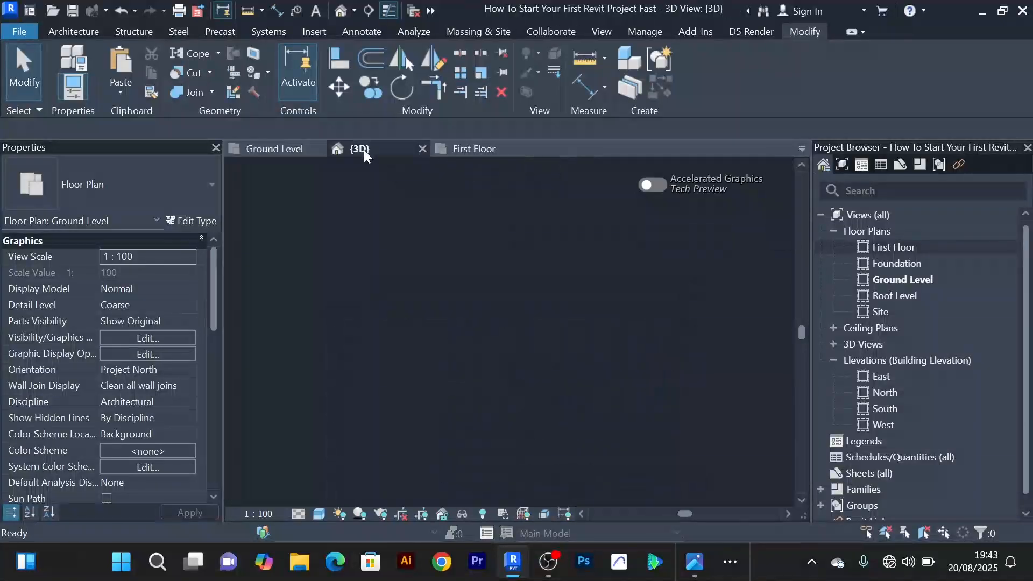
pyautogui.scroll(-3, 546, 336)
pyautogui.moveTo(437, 288); pyautogui.dragTo(545, 296, button='middle')
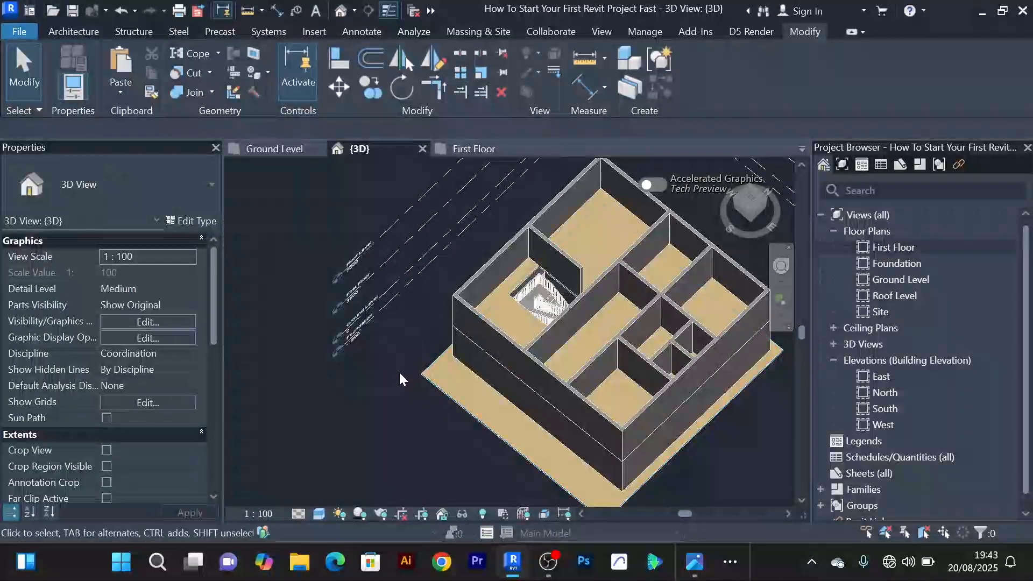
pyautogui.scroll(2, 437, 359)
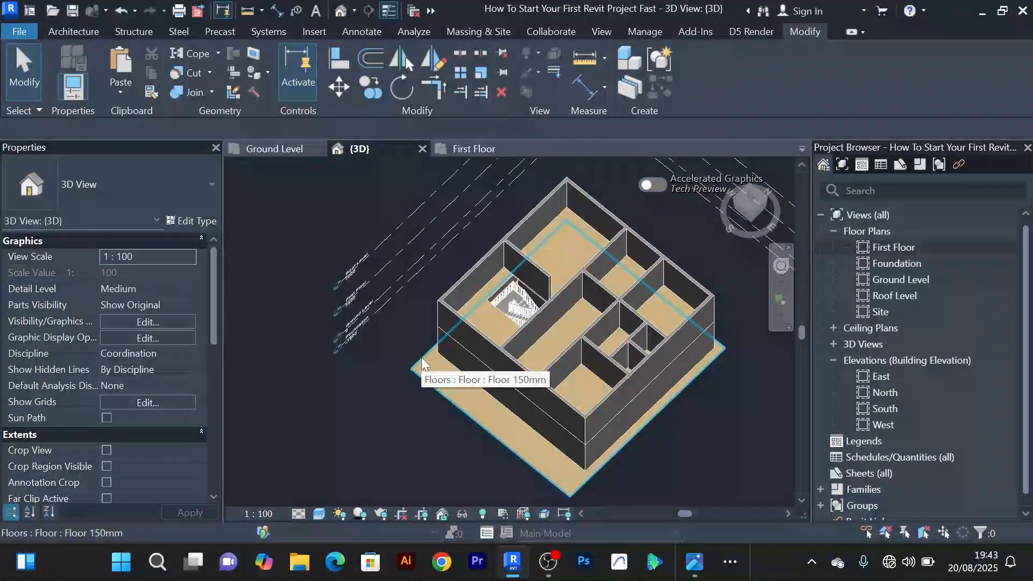
pyautogui.keyDown('shift'); pyautogui.moveTo(421, 357); pyautogui.dragTo(567, 357, button='middle'); pyautogui.keyUp('shift')
pyautogui.scroll(5, 514, 396)
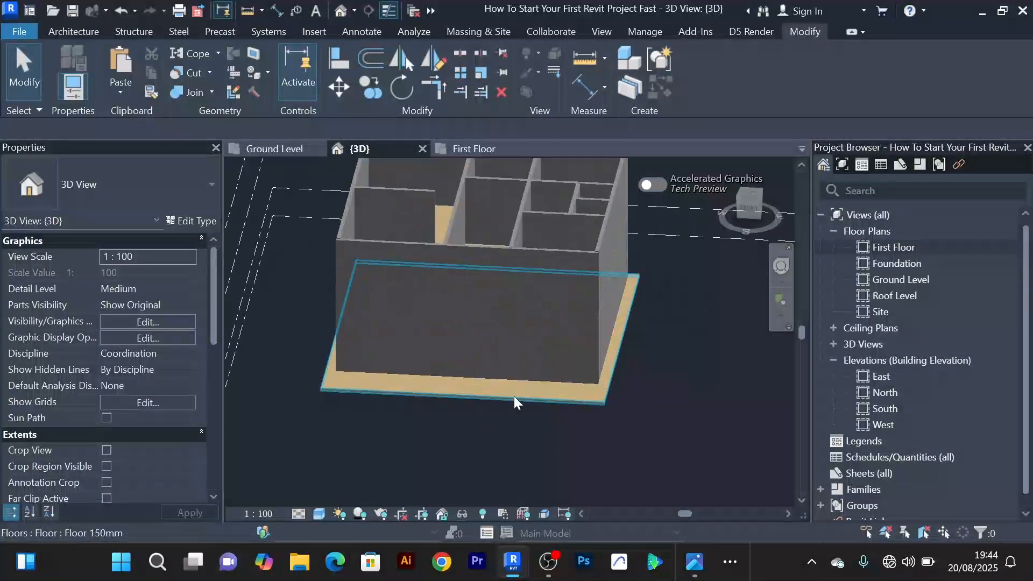
pyautogui.click(477, 146)
pyautogui.scroll(-5, 430, 242)
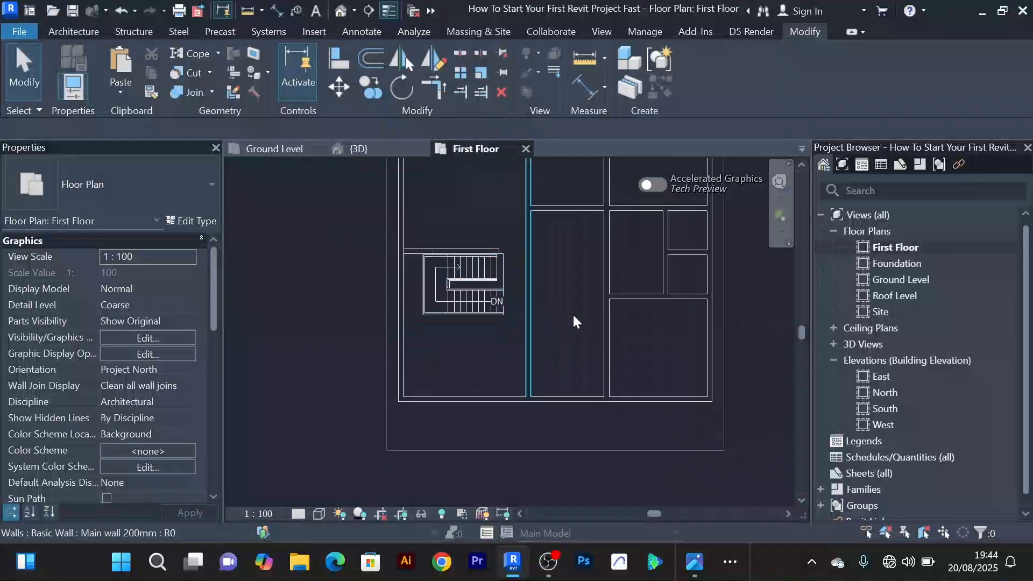
pyautogui.moveTo(574, 327); pyautogui.dragTo(496, 357, button='middle')
pyautogui.scroll(5, 518, 315)
pyautogui.scroll(-2, 527, 322)
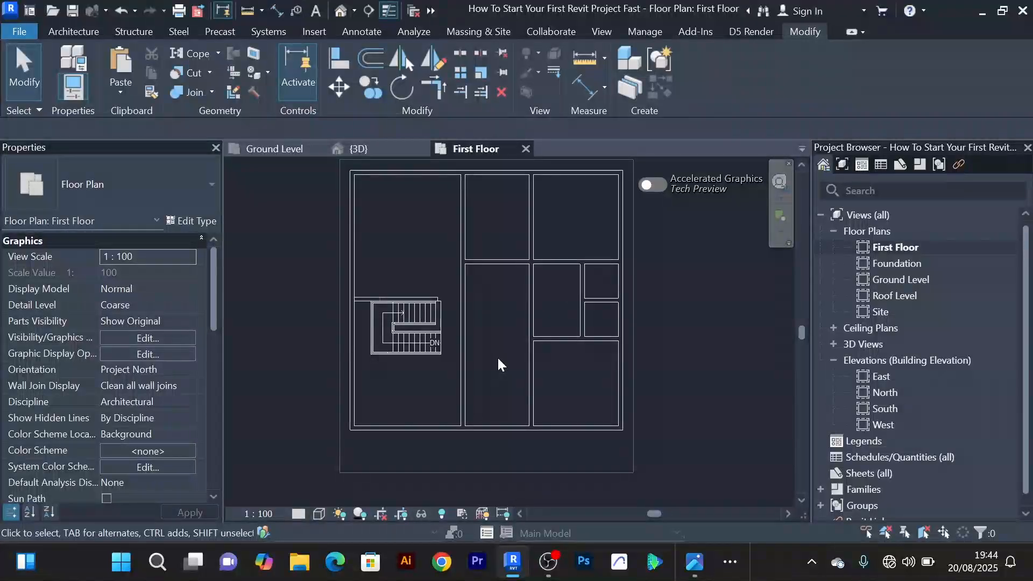
# Align the free end of the first-floor wall beside the stair with the adjacent end edge of the slab opening
pyautogui.moveTo(497, 356); pyautogui.dragTo(495, 309, button='middle')
pyautogui.scroll(2, 438, 250)
pyautogui.scroll(2, 455, 271)
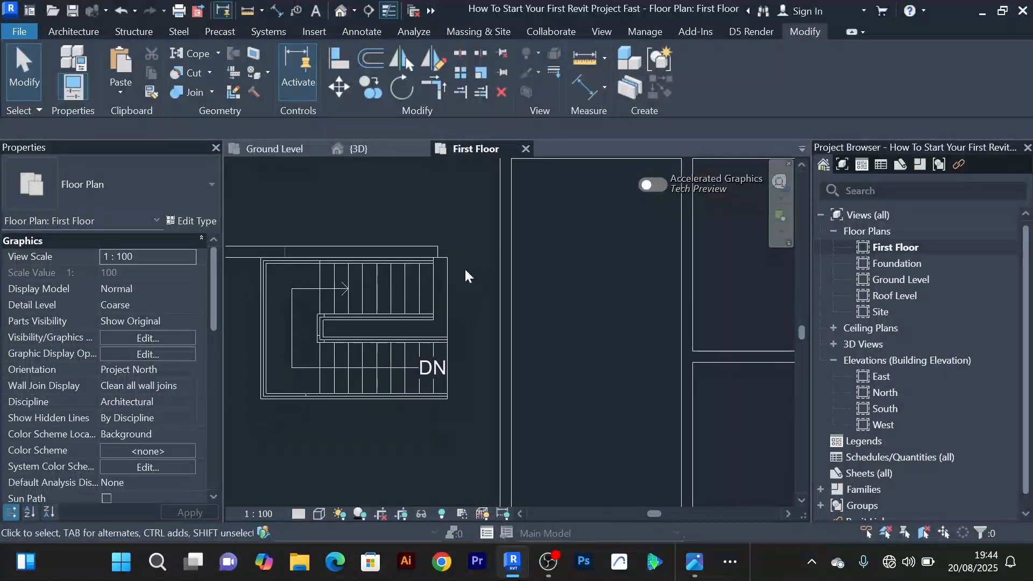
pyautogui.click(343, 69)
pyautogui.scroll(2, 462, 264)
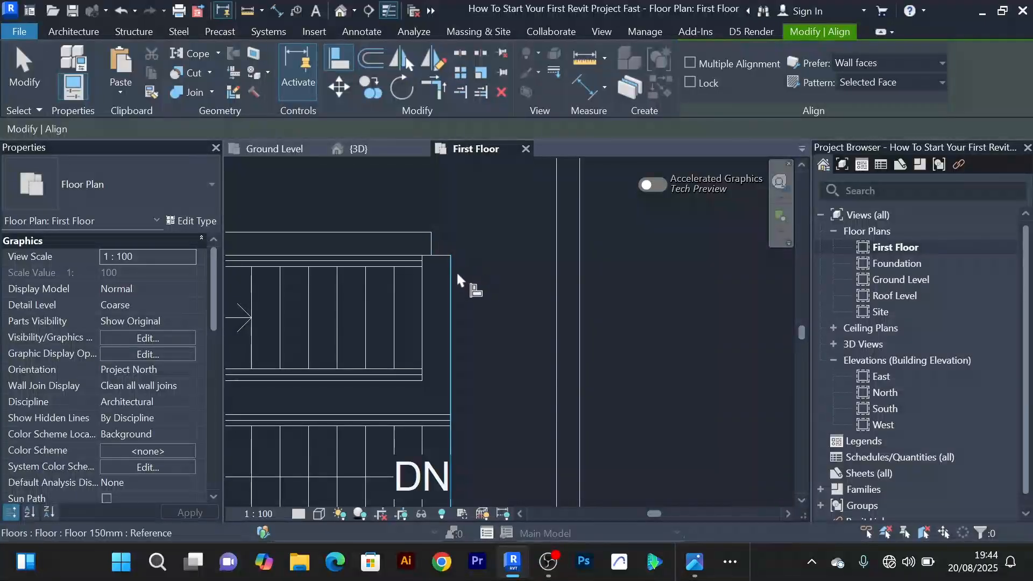
pyautogui.scroll(-3, 447, 247)
pyautogui.rightClick(405, 199)
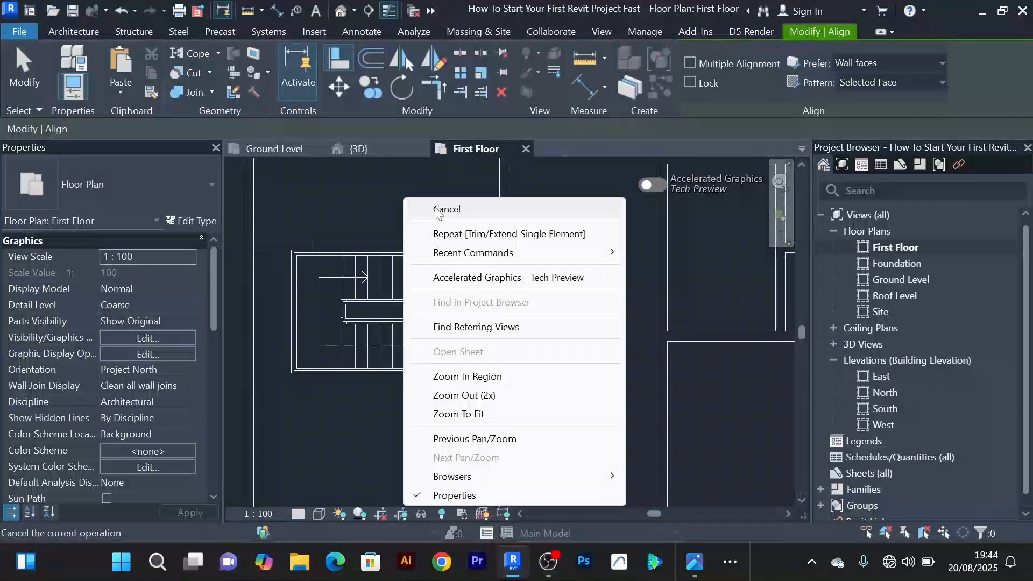
pyautogui.click(436, 210)
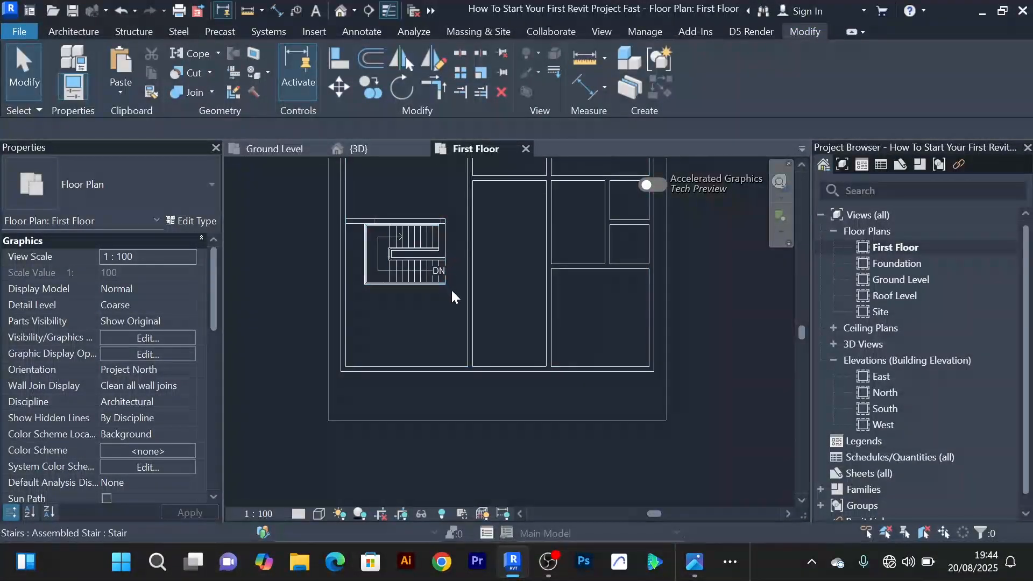
# In the Ground Level plan, align the end of the wall beside the stair with the start of the lower flight
pyautogui.click(294, 148)
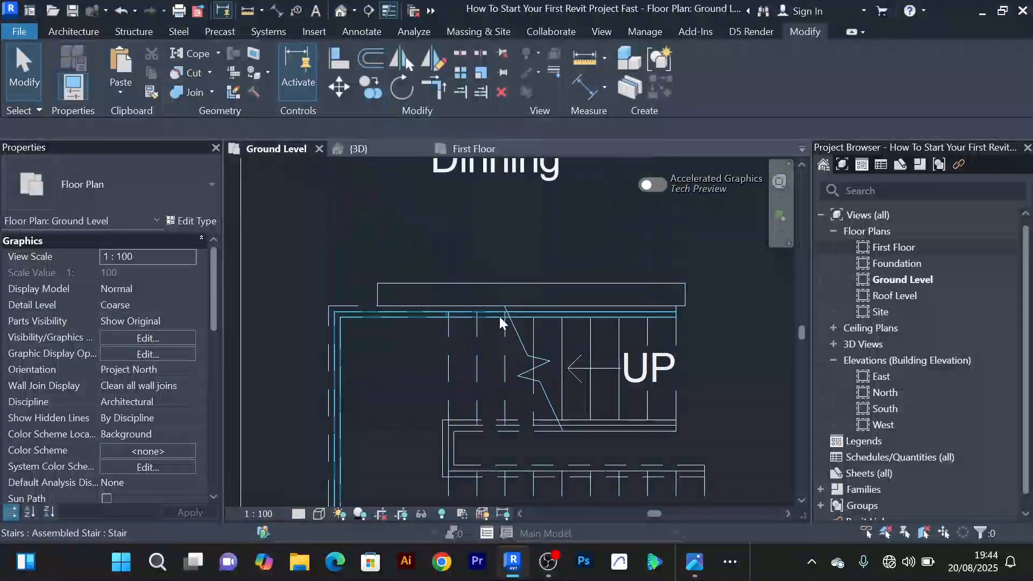
pyautogui.moveTo(483, 253); pyautogui.dragTo(432, 233, button='middle')
pyautogui.moveTo(647, 278); pyautogui.dragTo(595, 238, button='middle')
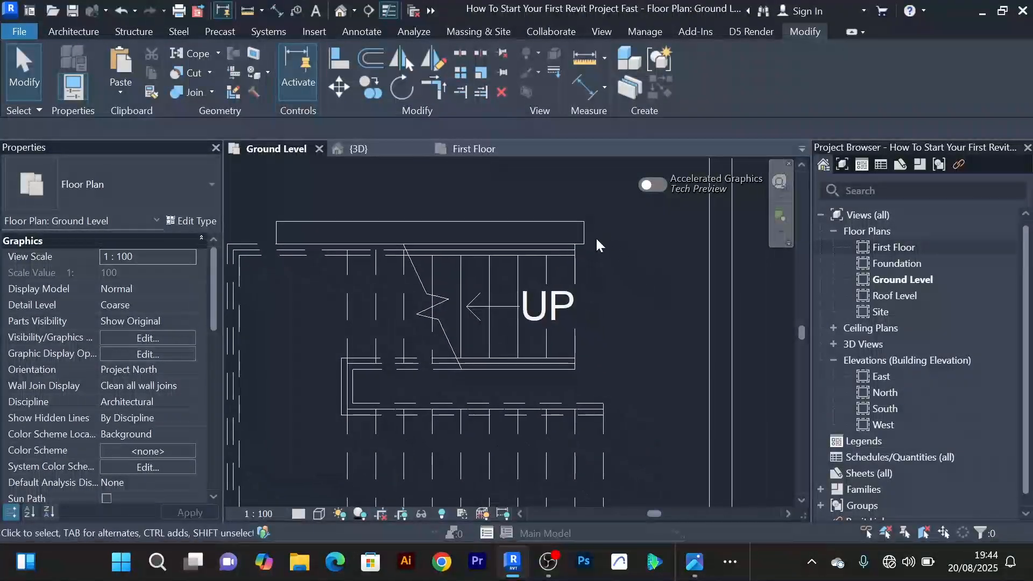
pyautogui.scroll(3, 602, 286)
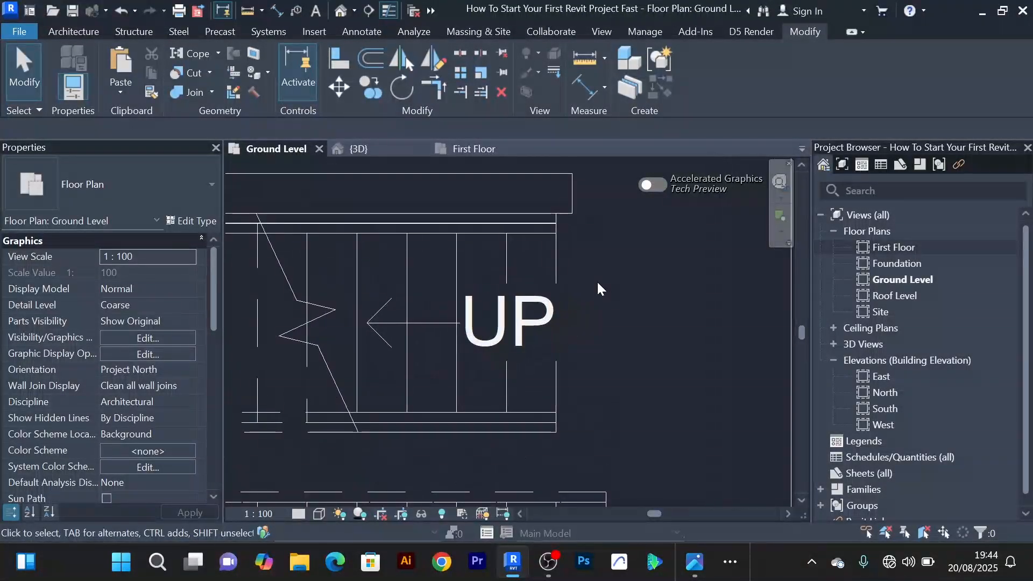
pyautogui.click(340, 59)
pyautogui.scroll(3, 541, 237)
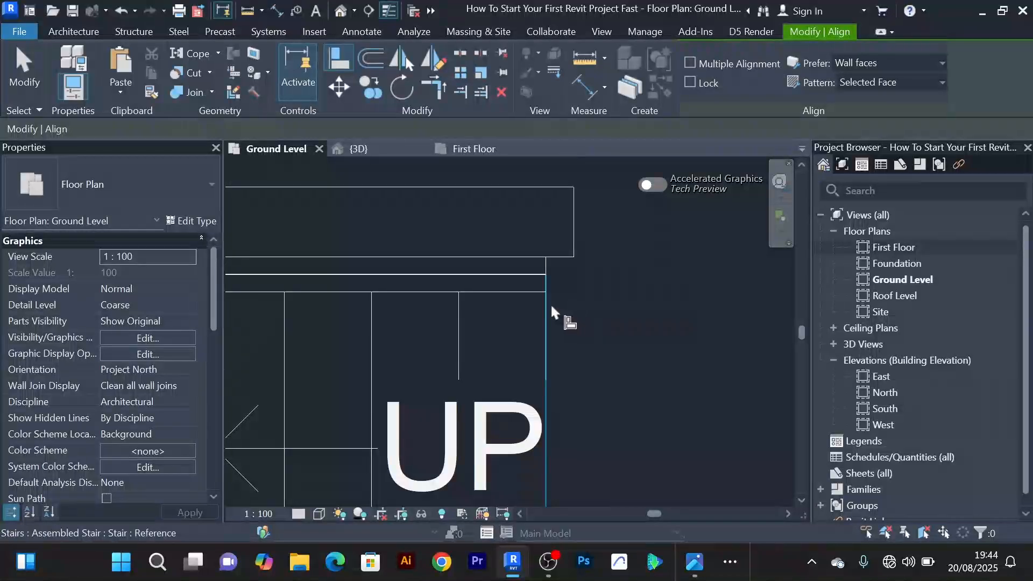
pyautogui.click(550, 302)
pyautogui.scroll(-3, 576, 220)
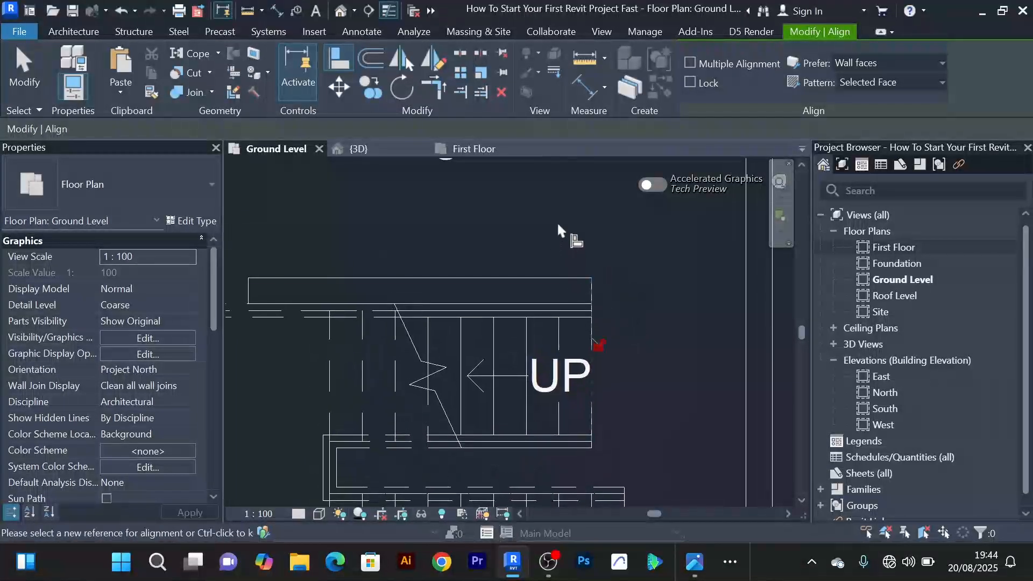
pyautogui.rightClick(558, 231)
pyautogui.click(581, 226)
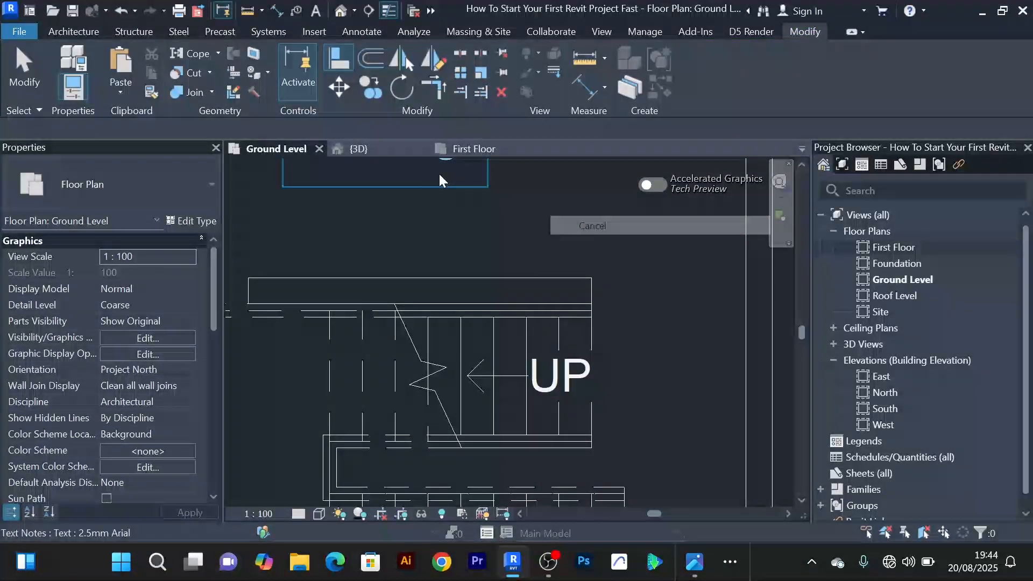
# Look over the house in the 3D view and review the Save As options for project and template files
pyautogui.click(384, 153)
pyautogui.scroll(-2, 588, 369)
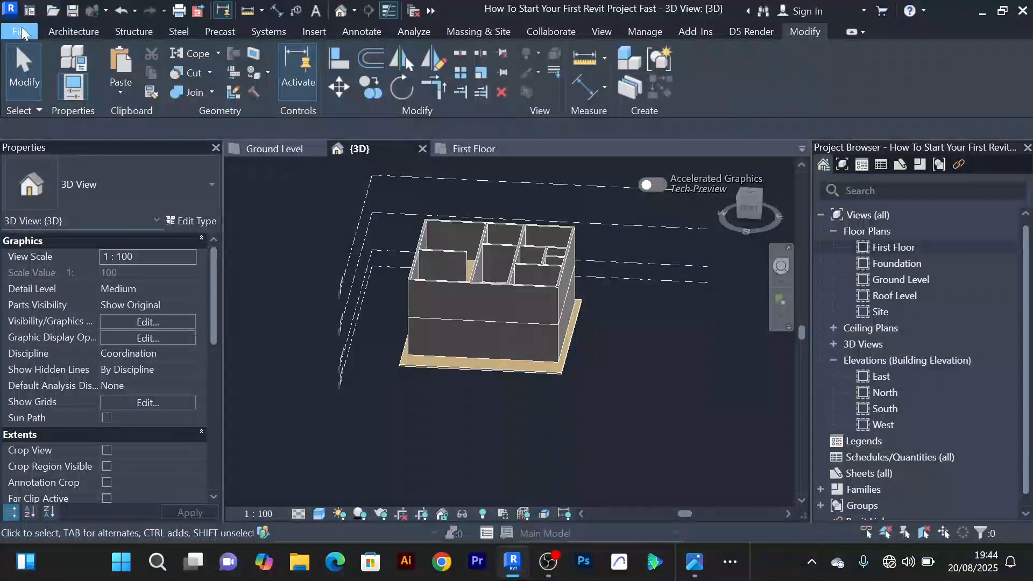
pyautogui.click(21, 32)
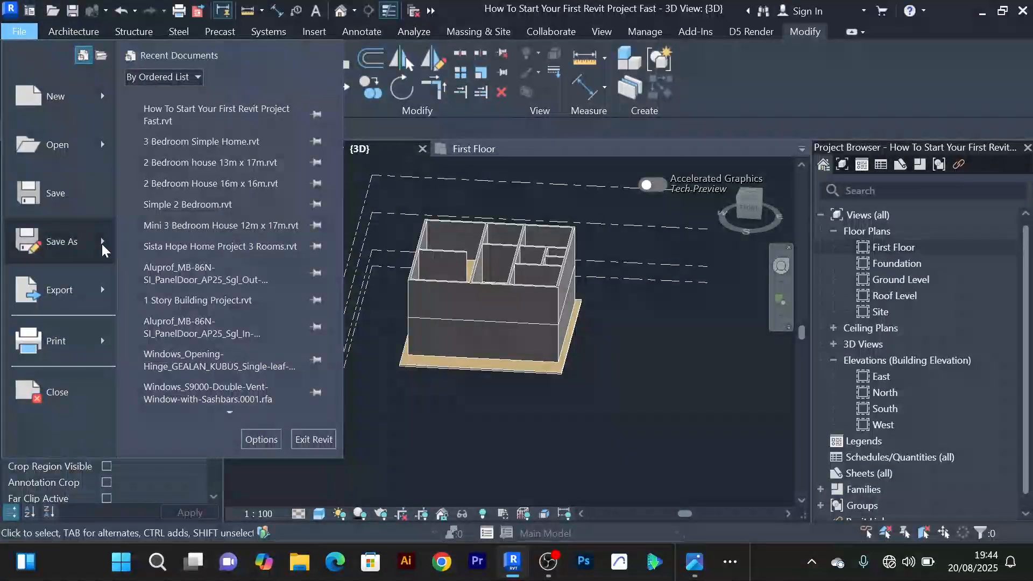
pyautogui.moveTo(102, 242)
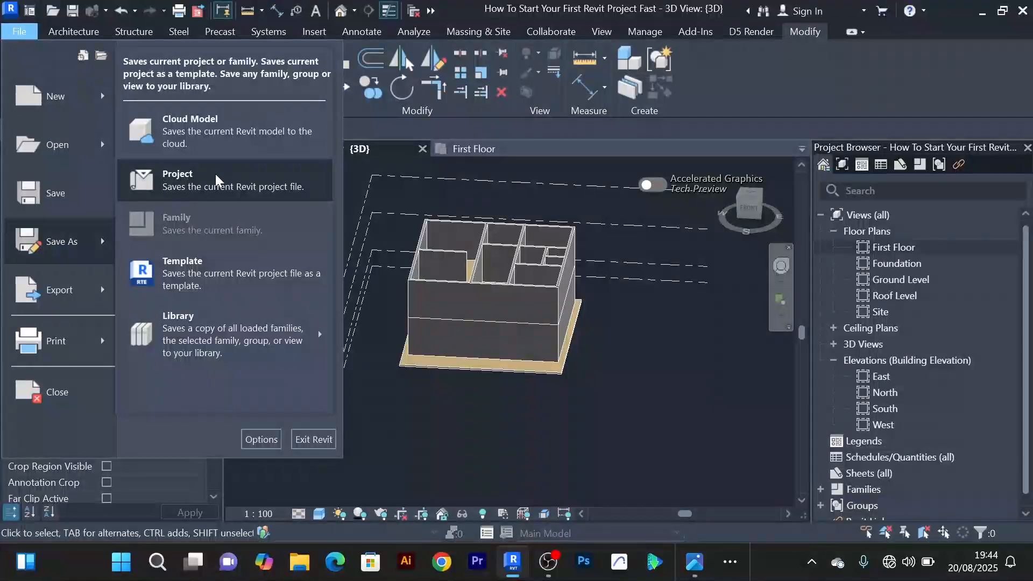
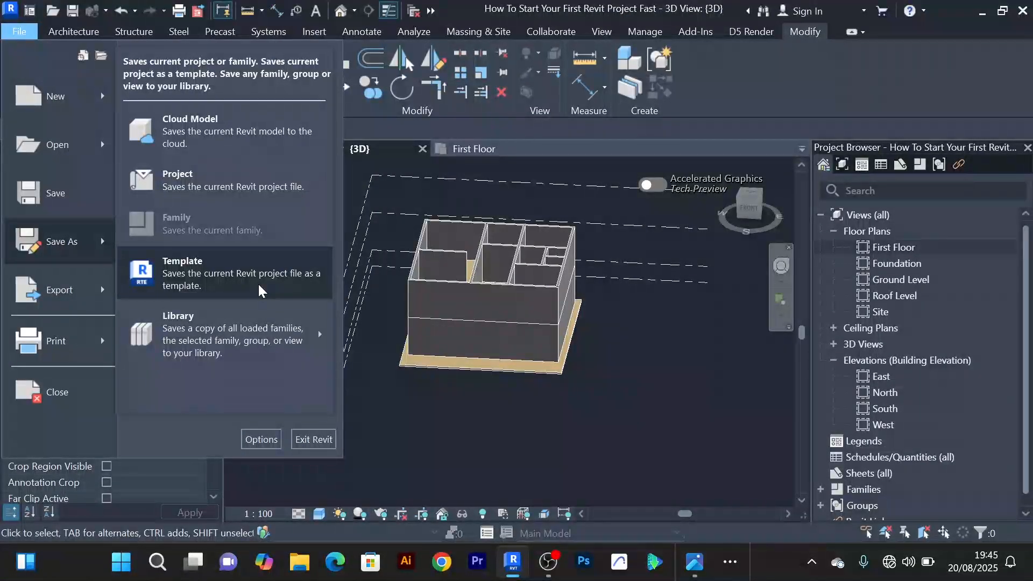
pyautogui.click(419, 425)
pyautogui.moveTo(421, 424); pyautogui.dragTo(454, 438, button='middle')
pyautogui.scroll(3, 423, 392)
pyautogui.scroll(-5, 434, 414)
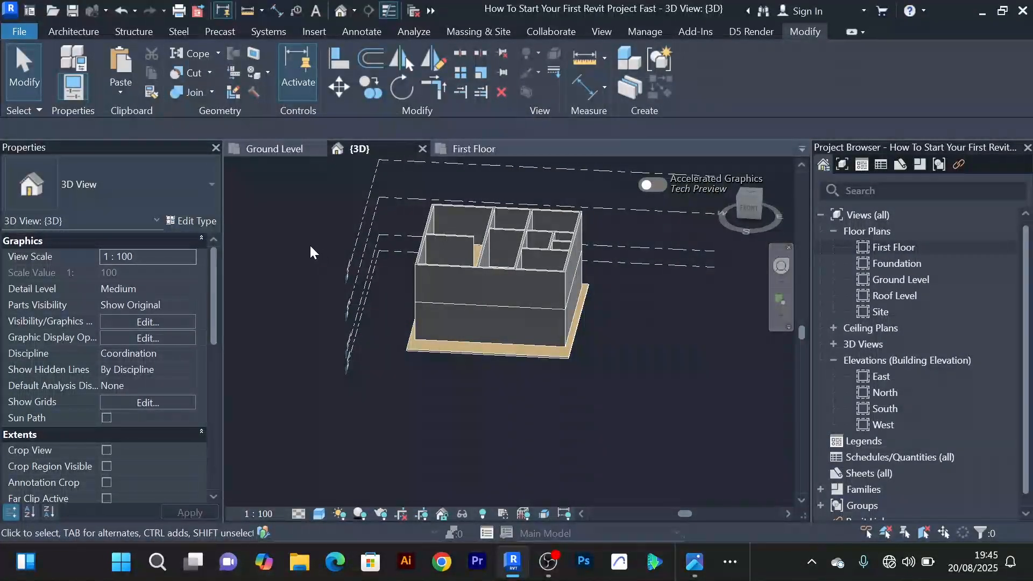
# Examine the stair, the living room and the exterior wall beside the floor's projecting edge in the Ground Level plan
pyautogui.click(277, 147)
pyautogui.scroll(-3, 633, 346)
pyautogui.moveTo(632, 336); pyautogui.dragTo(486, 191, button='middle')
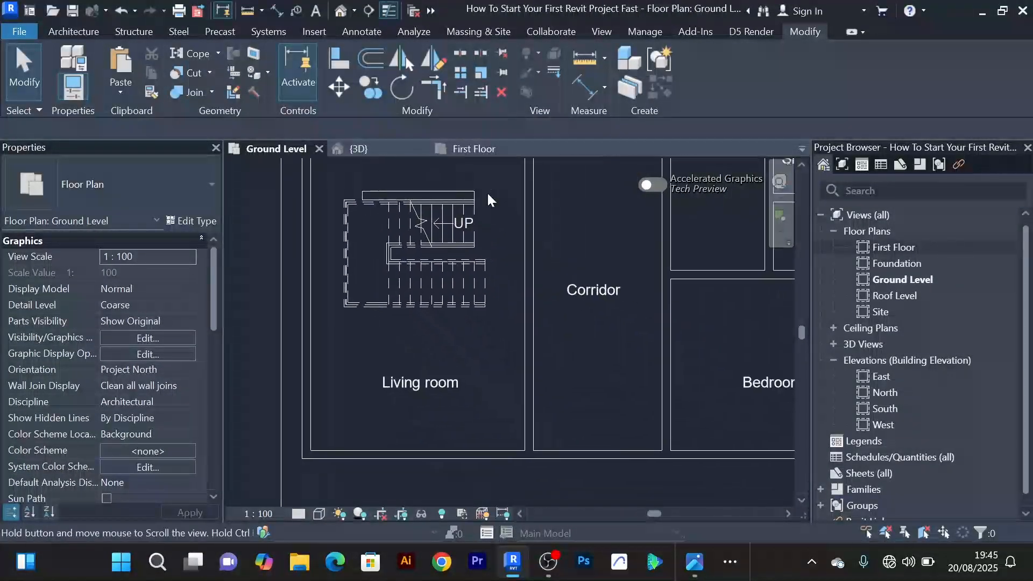
pyautogui.scroll(-3, 486, 191)
pyautogui.scroll(1, 545, 288)
pyautogui.scroll(3, 540, 307)
pyautogui.scroll(-1, 530, 301)
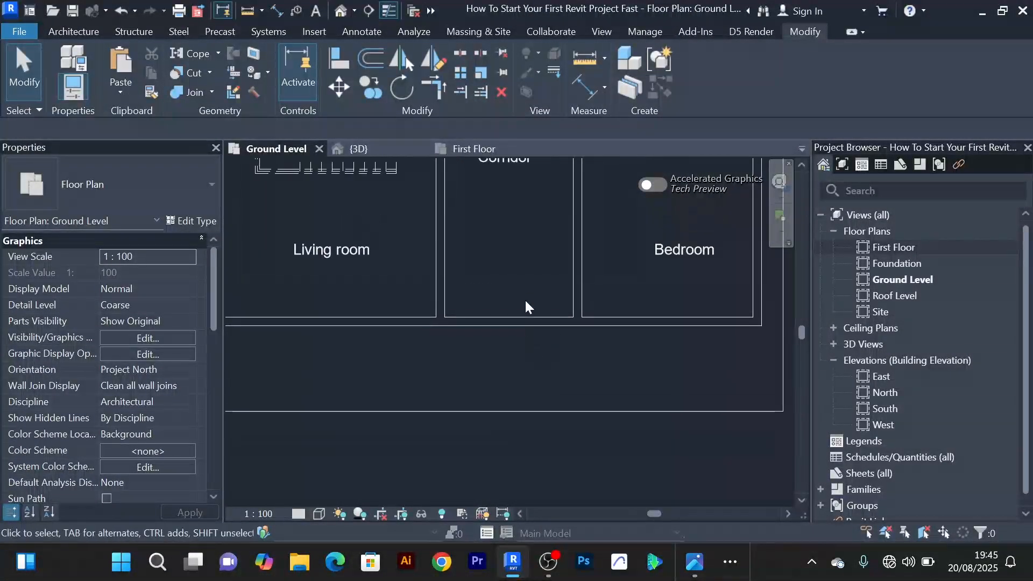
pyautogui.scroll(-4, 525, 304)
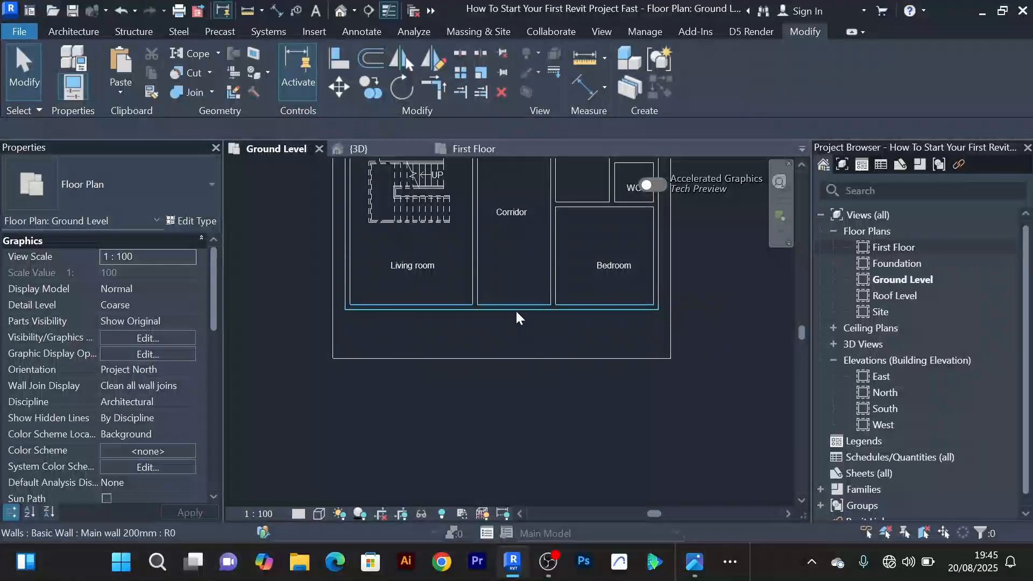
pyautogui.moveTo(517, 313); pyautogui.dragTo(508, 339, button='middle')
pyautogui.scroll(2, 491, 333)
pyautogui.scroll(-1, 490, 323)
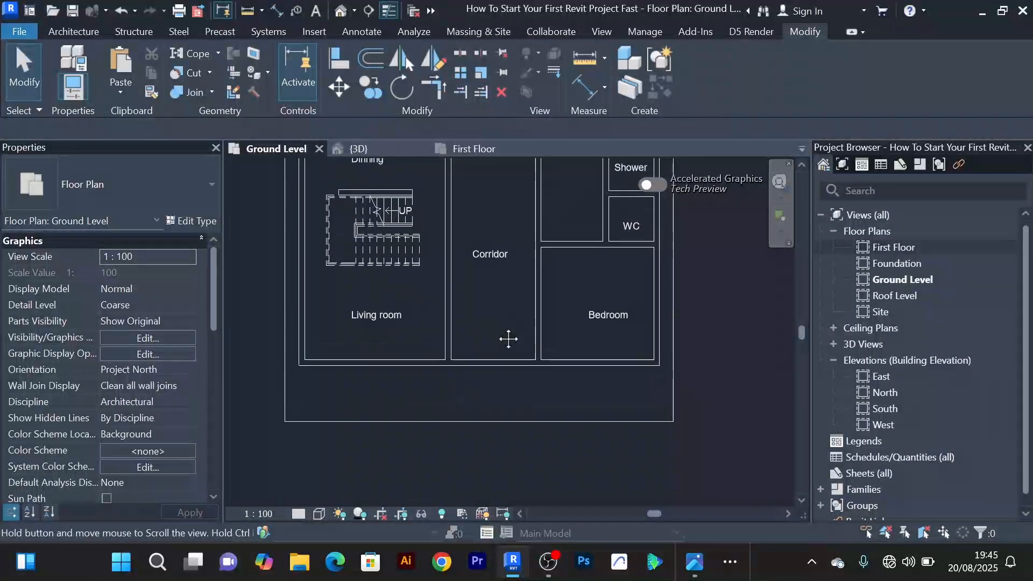
# Place an M_Single-Flush 0915 x 2134mm door centred in the exterior wall at the Corridor's front end, opening outward
pyautogui.scroll(1, 493, 323)
pyautogui.scroll(-1, 493, 324)
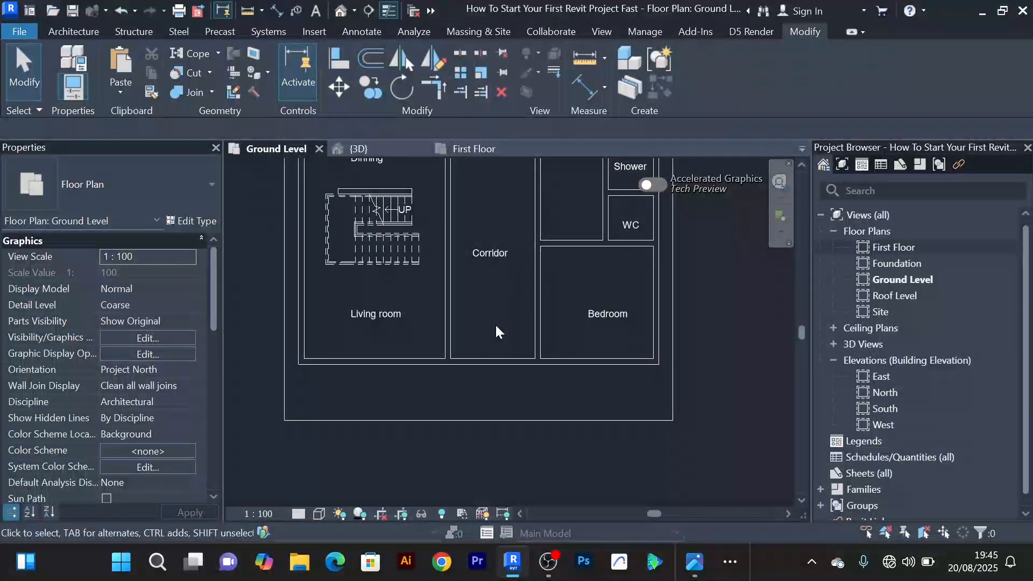
pyautogui.click(77, 31)
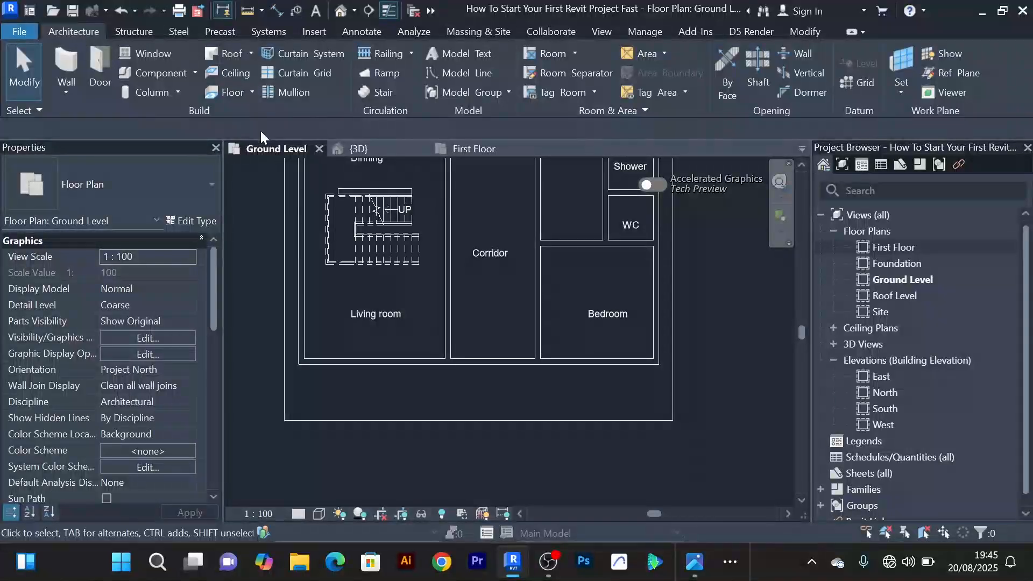
pyautogui.click(101, 72)
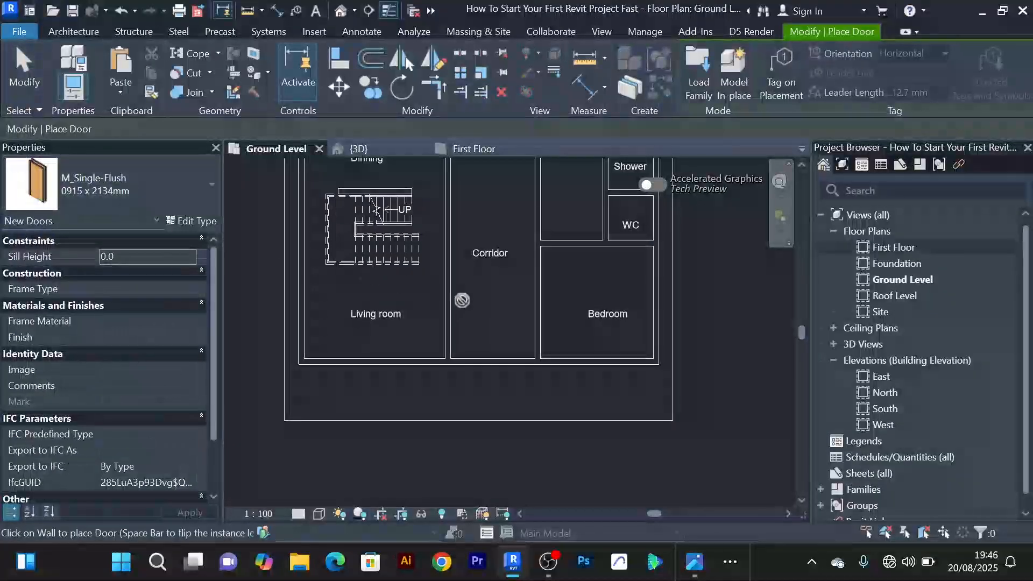
pyautogui.scroll(2, 504, 361)
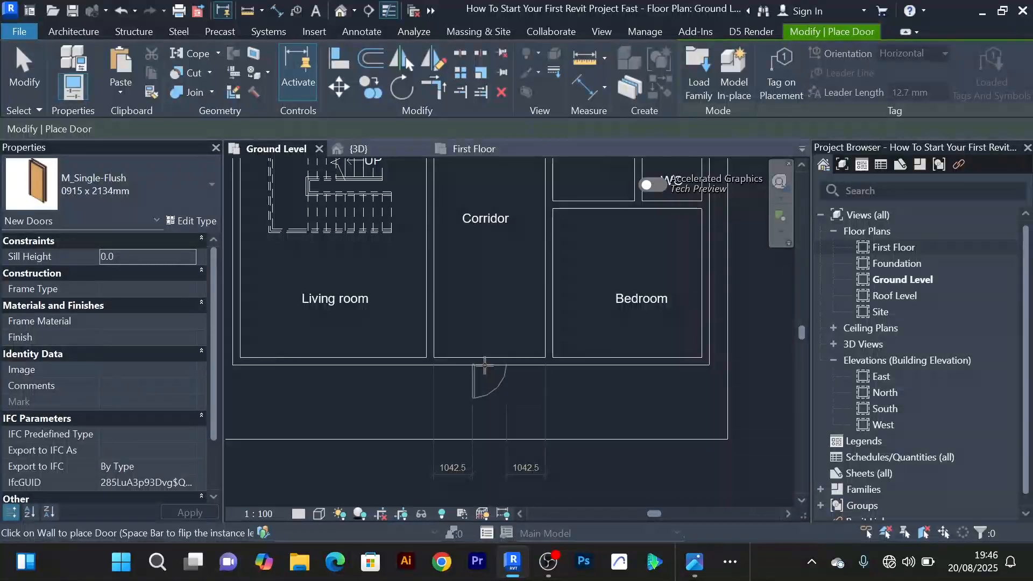
pyautogui.rightClick(489, 235)
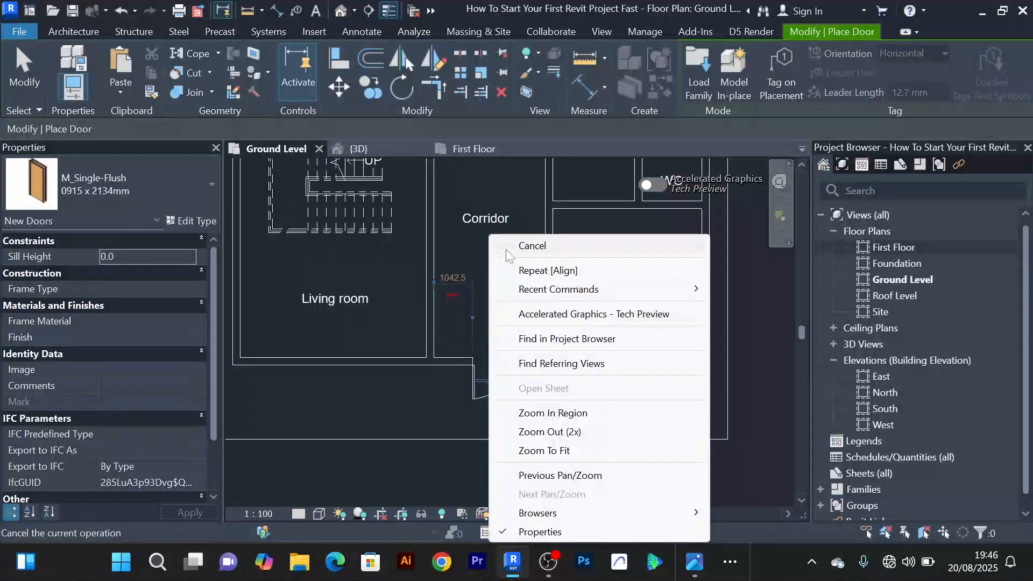
pyautogui.click(508, 246)
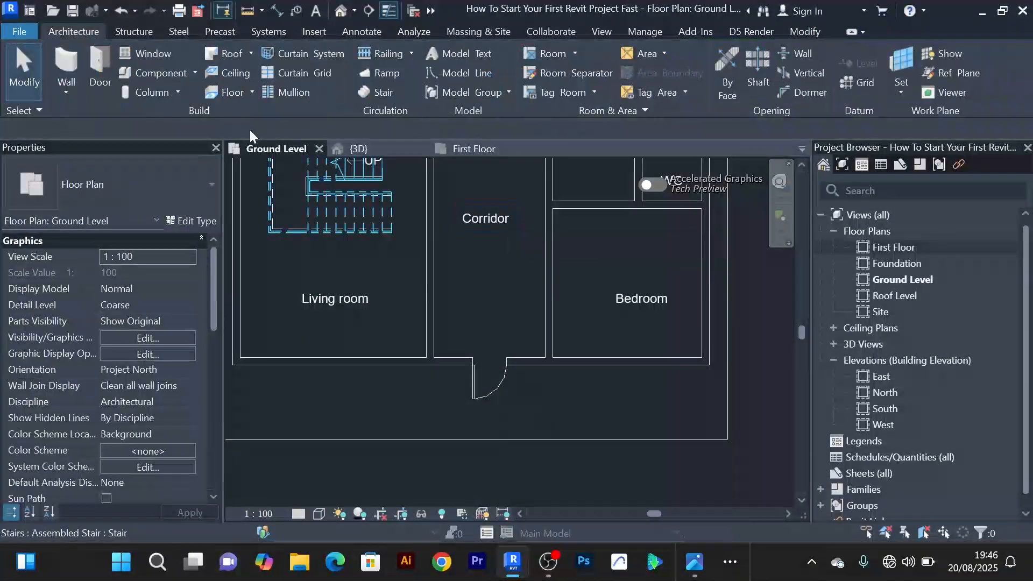
# Check the placed single-flush door in the 3D view and return to the Ground Level plan
pyautogui.click(359, 148)
pyautogui.scroll(5, 486, 312)
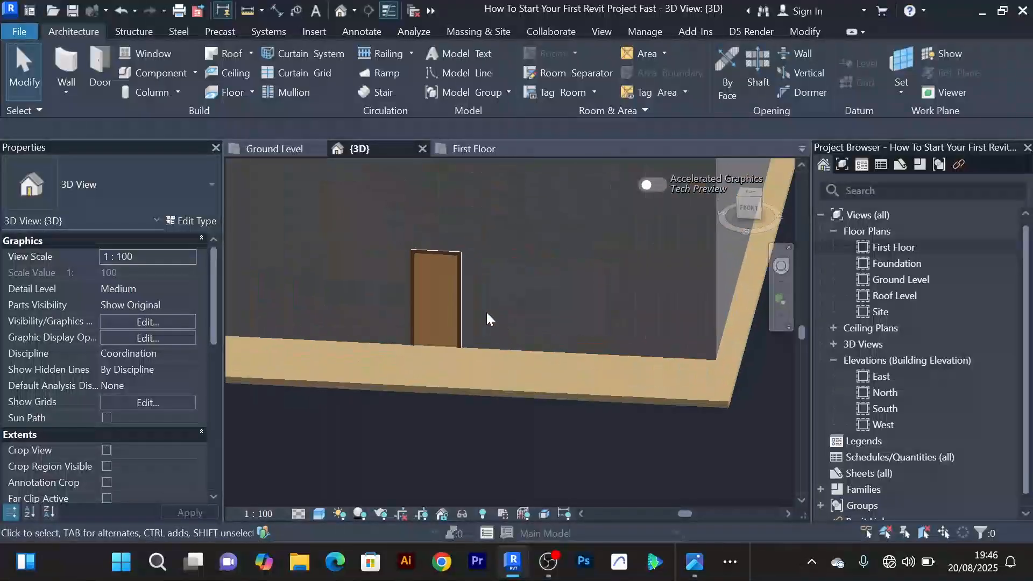
pyautogui.scroll(-8, 431, 254)
pyautogui.click(283, 146)
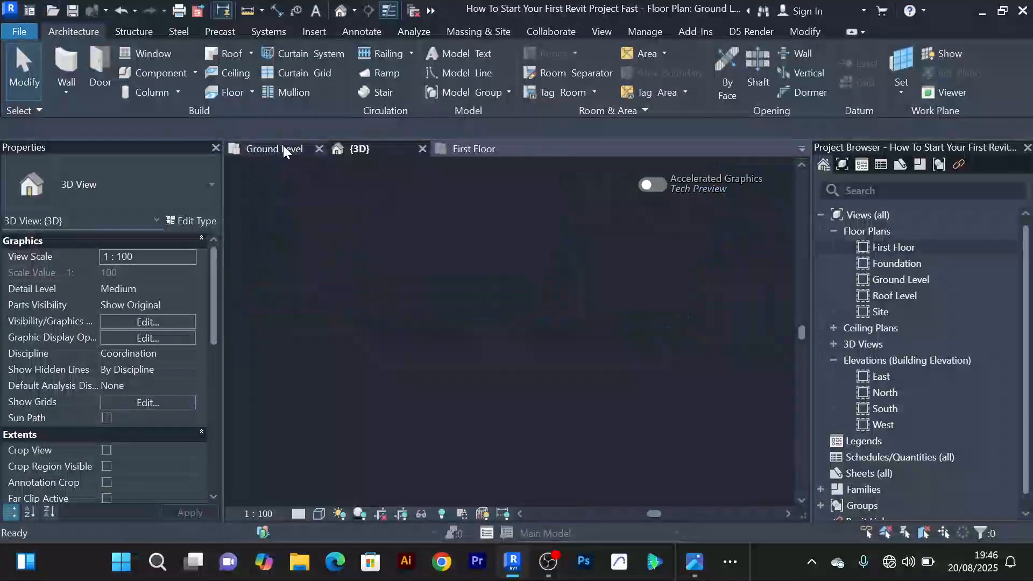
pyautogui.scroll(-3, 497, 305)
pyautogui.moveTo(544, 398); pyautogui.dragTo(527, 426, button='middle')
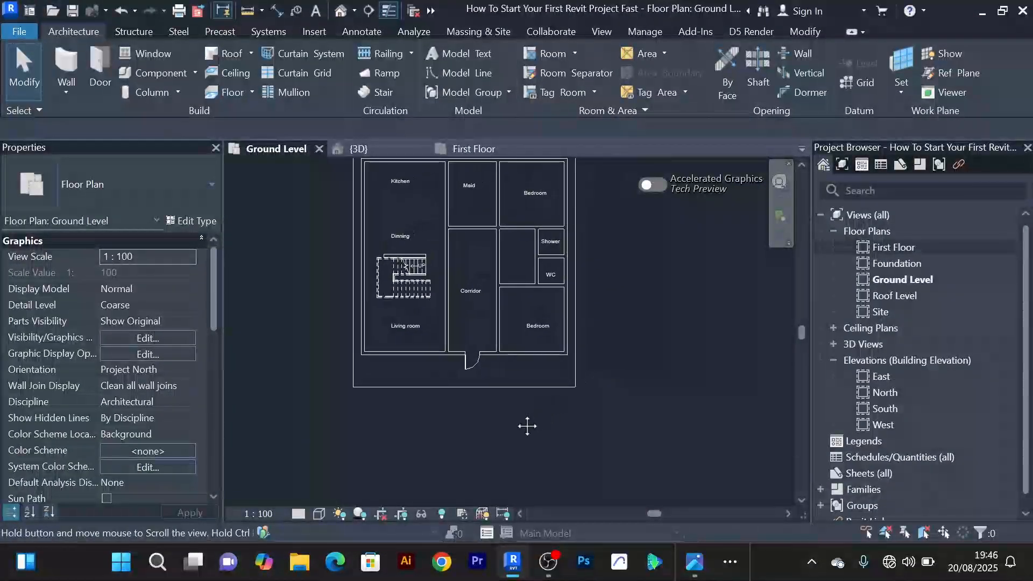
pyautogui.scroll(4, 479, 367)
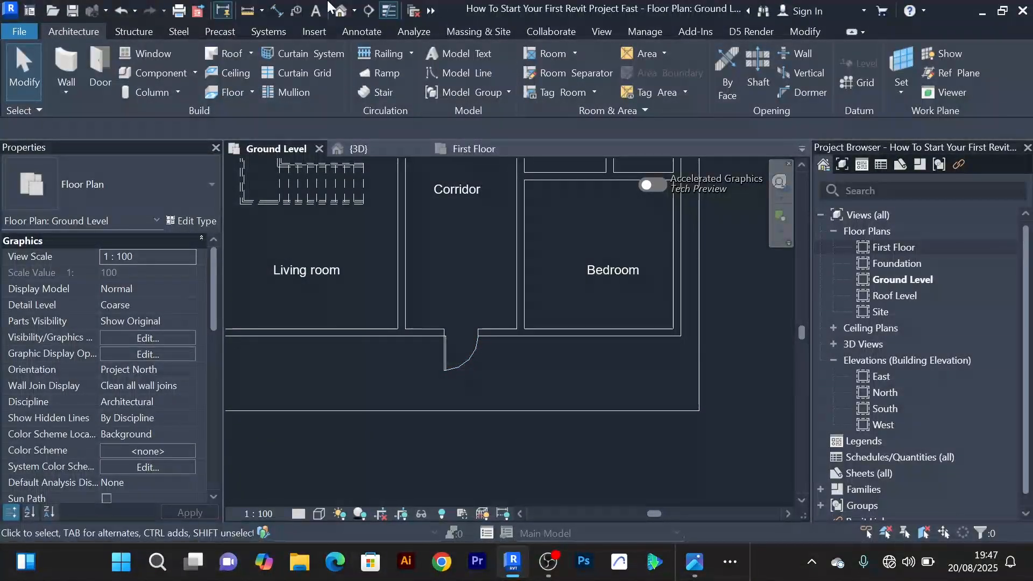
# Delete the single-flush door from the Corridor's exterior wall
pyautogui.scroll(-3, 561, 348)
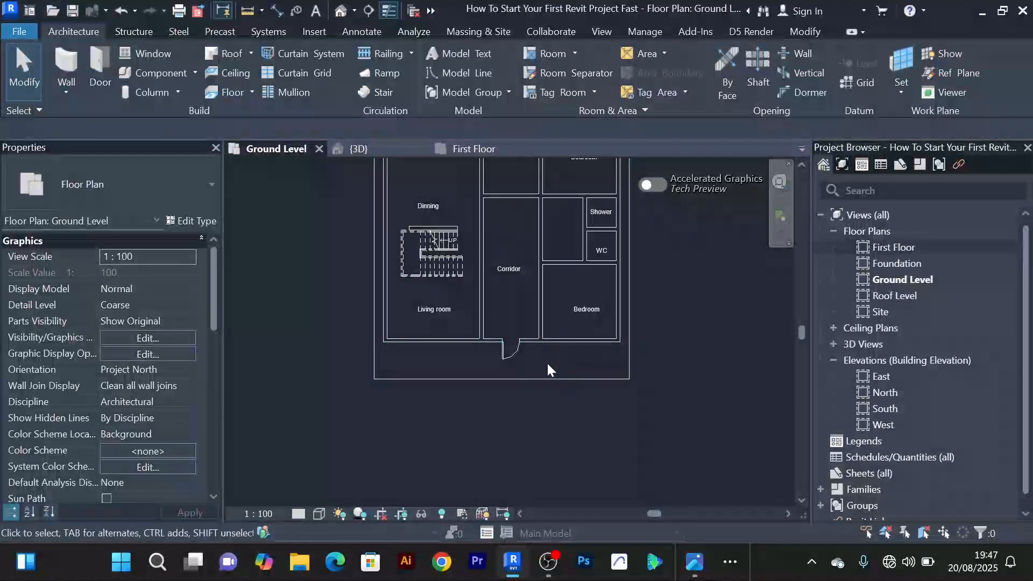
pyautogui.scroll(2, 506, 372)
pyautogui.click(522, 346)
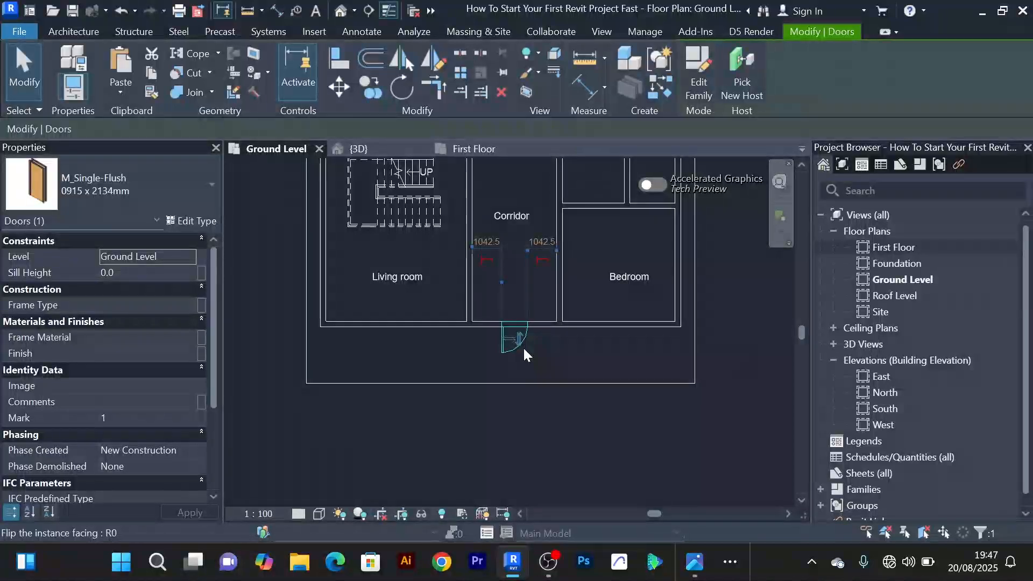
pyautogui.press('Delete')
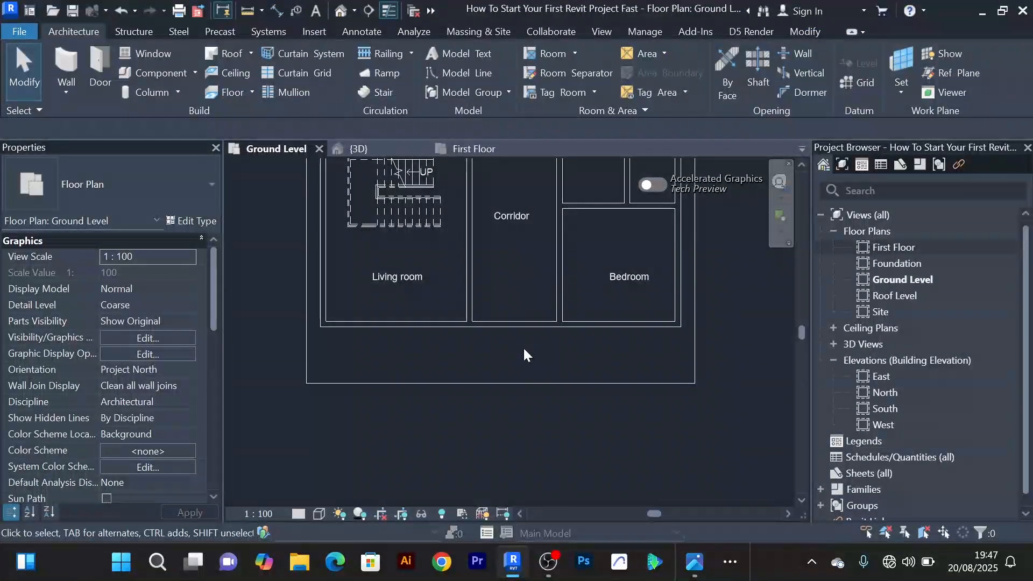
# Start loading a new door family and browse to the REVIT LIBRARIES folder on New Volume (D:)
pyautogui.click(102, 68)
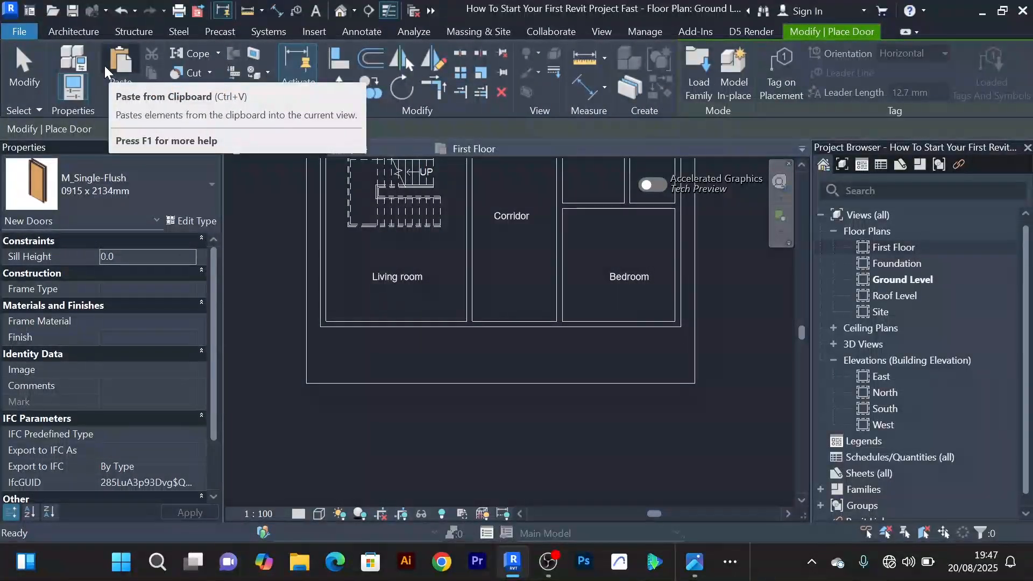
pyautogui.click(698, 77)
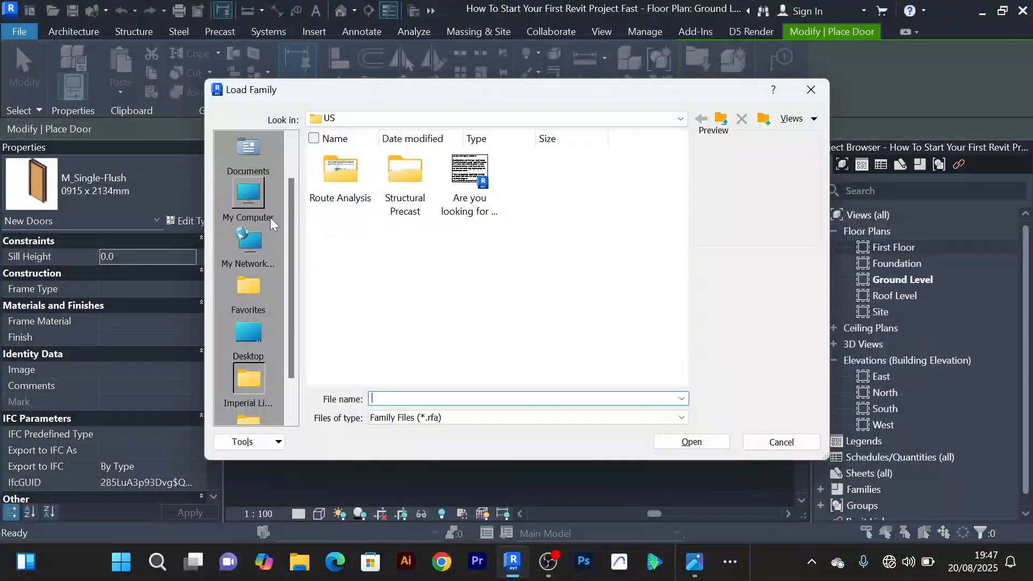
pyautogui.click(263, 196)
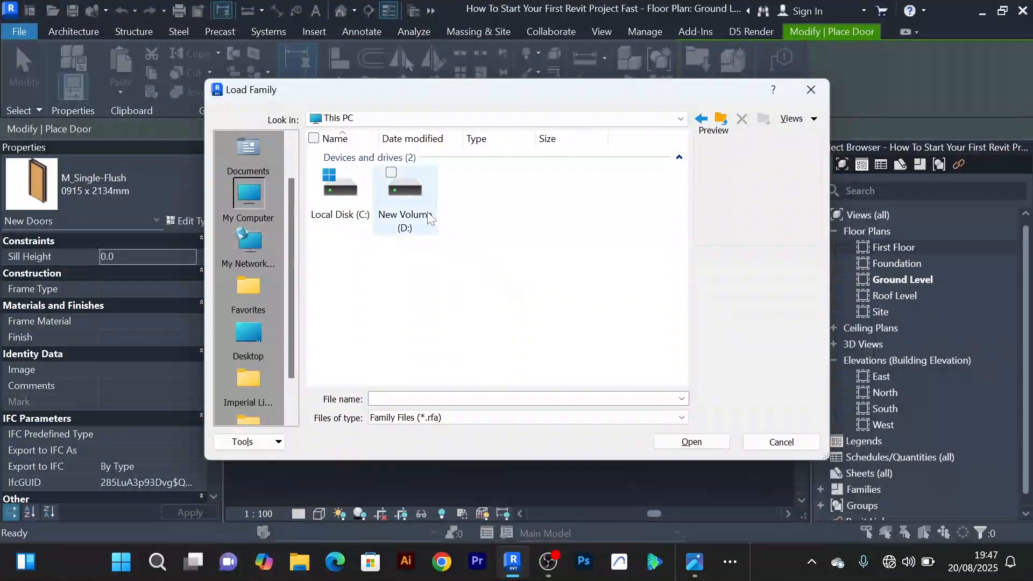
pyautogui.doubleClick(428, 217)
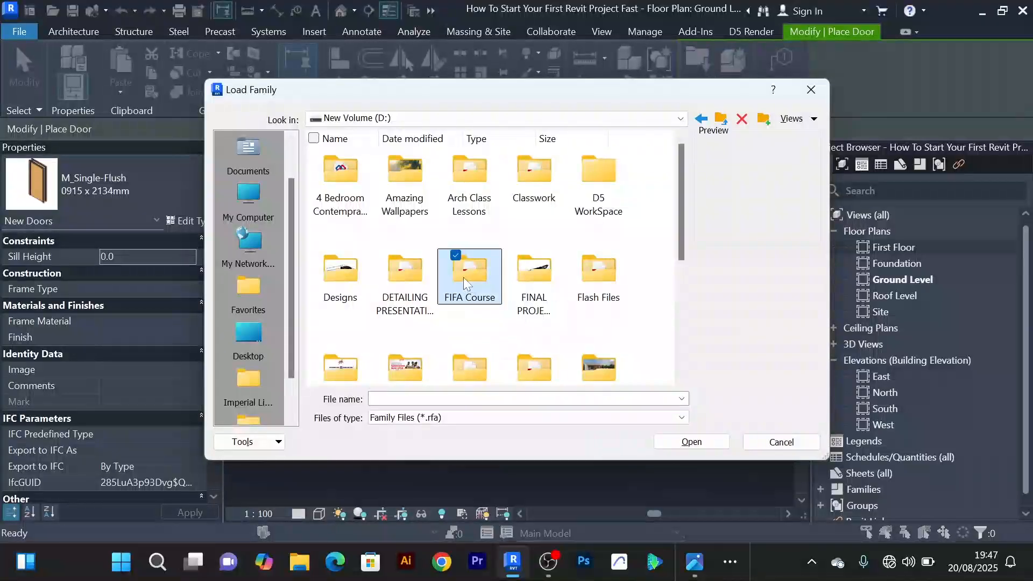
pyautogui.scroll(-3, 463, 277)
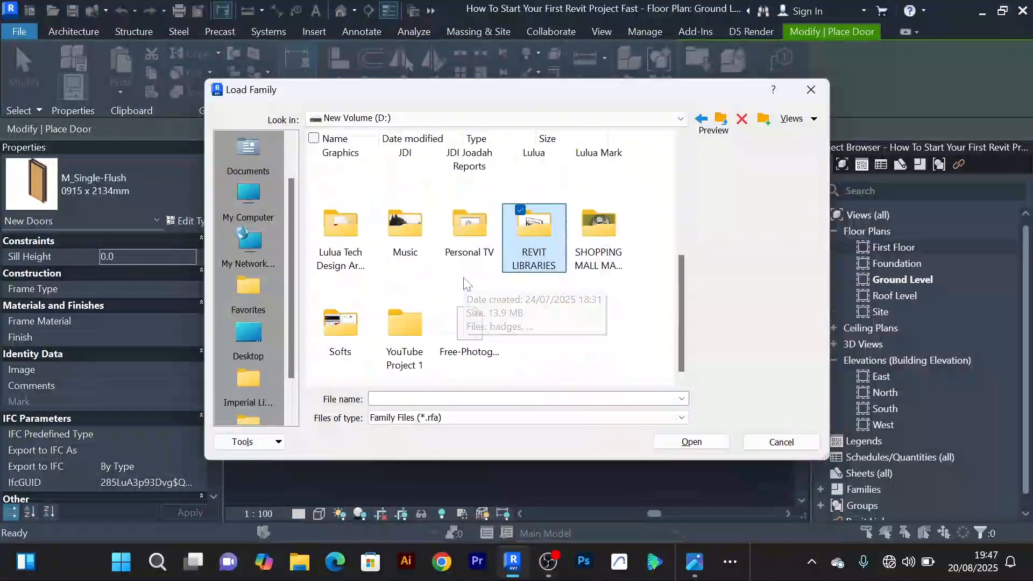
pyautogui.doubleClick(535, 250)
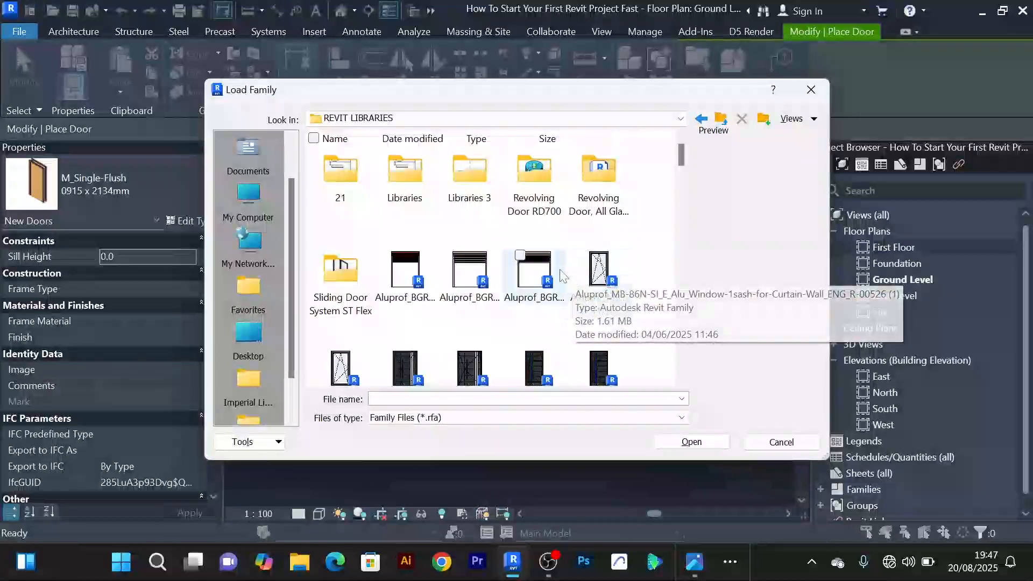
# Find and load the door family Doors_GEALAN_S9000_Sliding_Door_Scheme_C_right.rfa into the project
pyautogui.scroll(-4, 546, 276)
pyautogui.scroll(4, 516, 269)
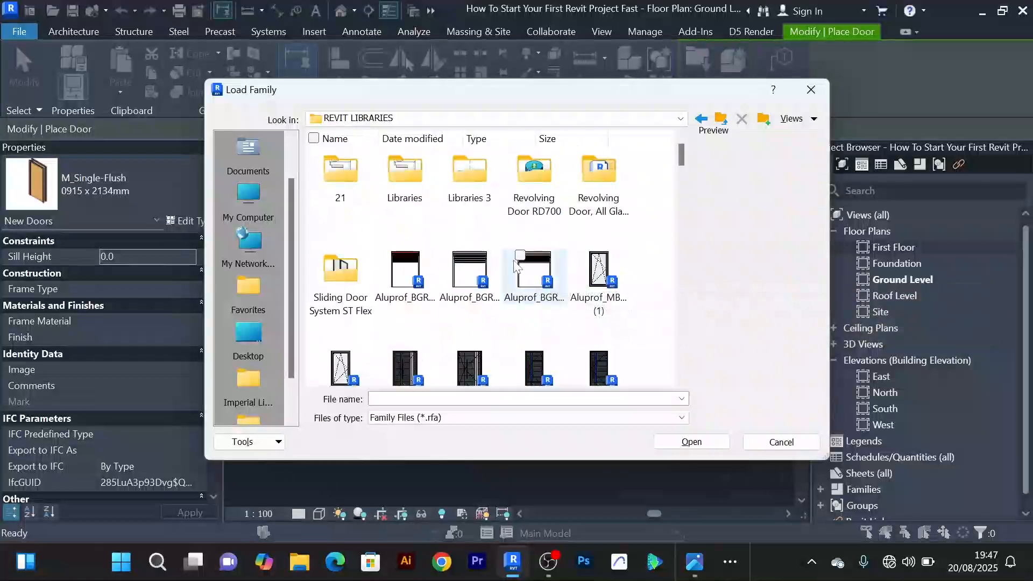
pyautogui.scroll(-5, 513, 265)
pyautogui.scroll(3, 505, 266)
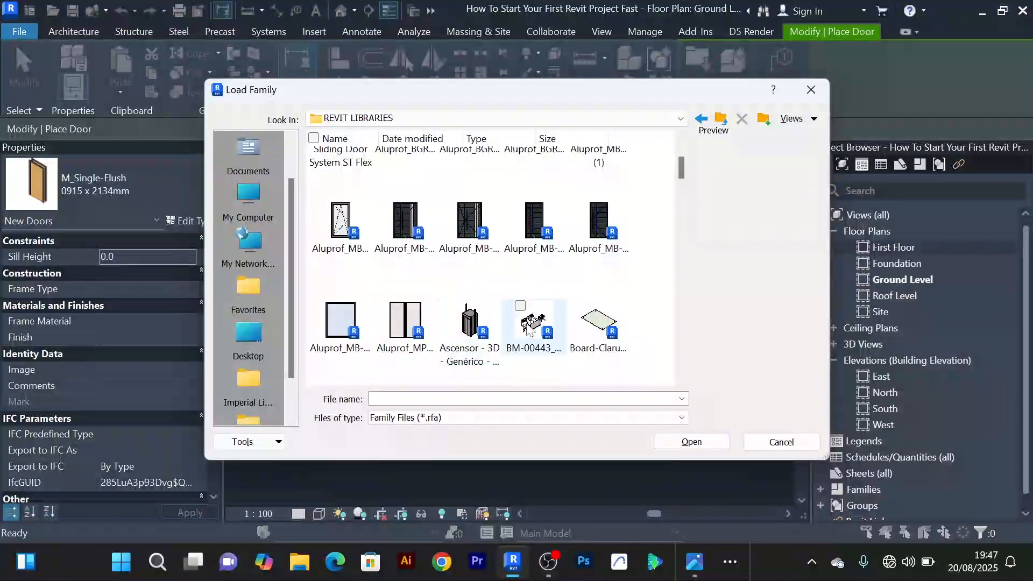
pyautogui.scroll(-6, 524, 317)
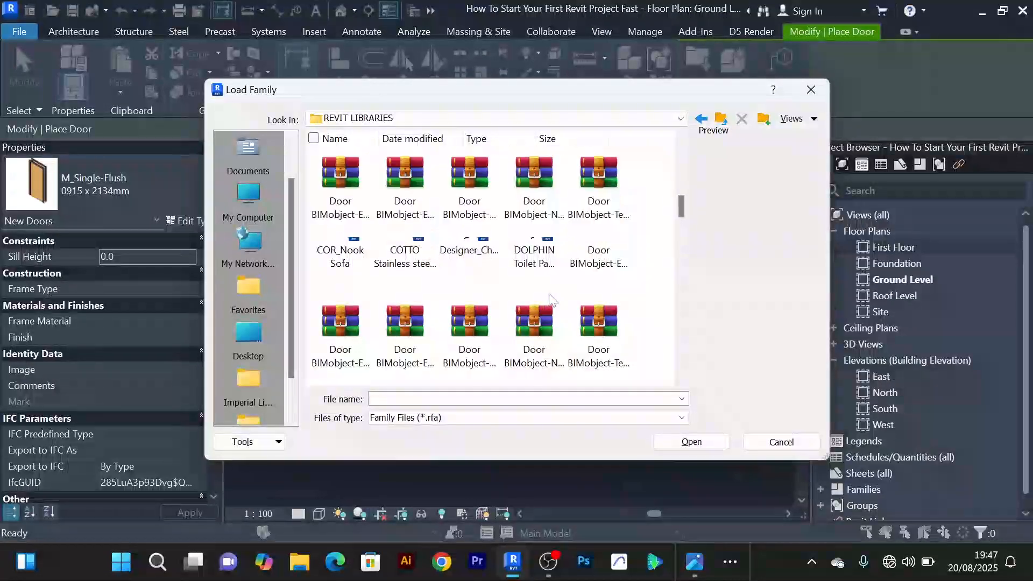
pyautogui.scroll(-3, 550, 297)
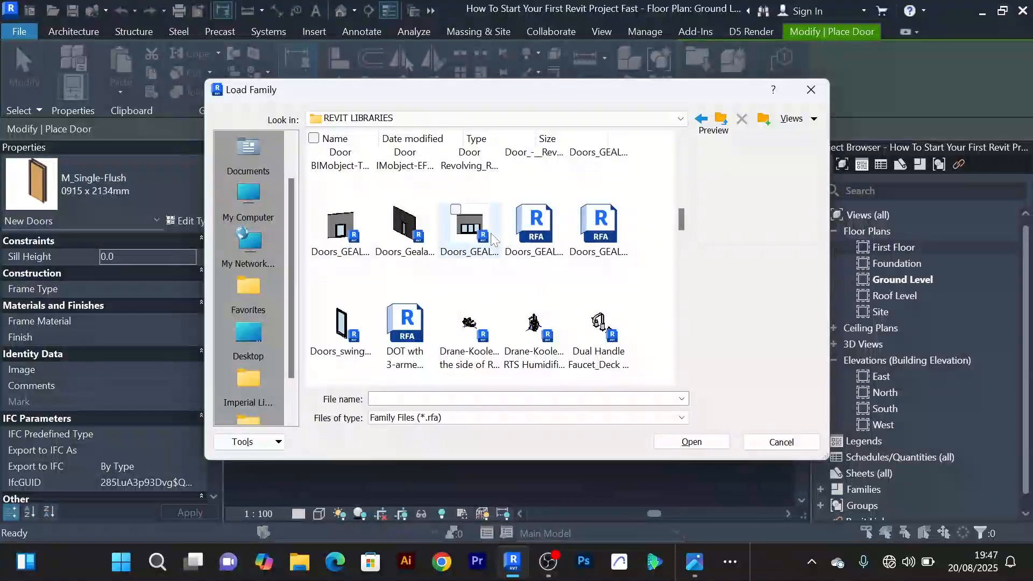
pyautogui.click(477, 247)
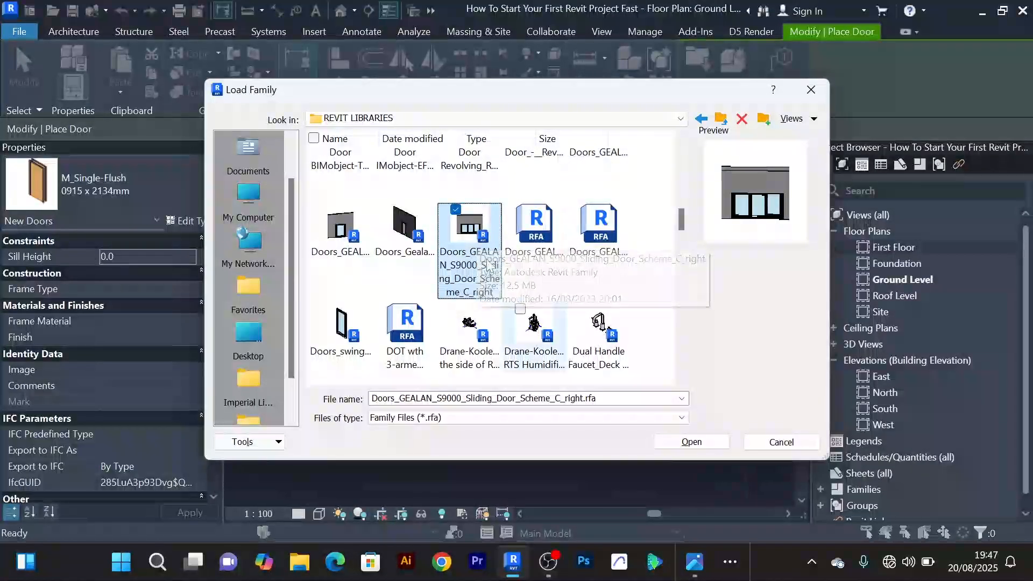
pyautogui.click(698, 444)
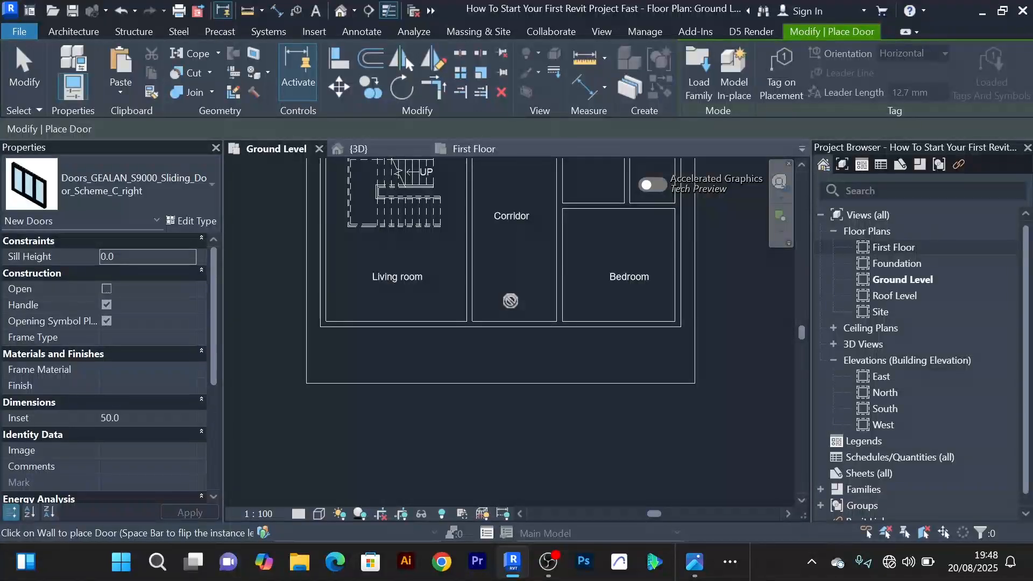
# Place the GEALAN S9000 sliding door in the Corridor's exterior wall, spanning between the two corridor walls, and end door placement
pyautogui.scroll(2, 509, 300)
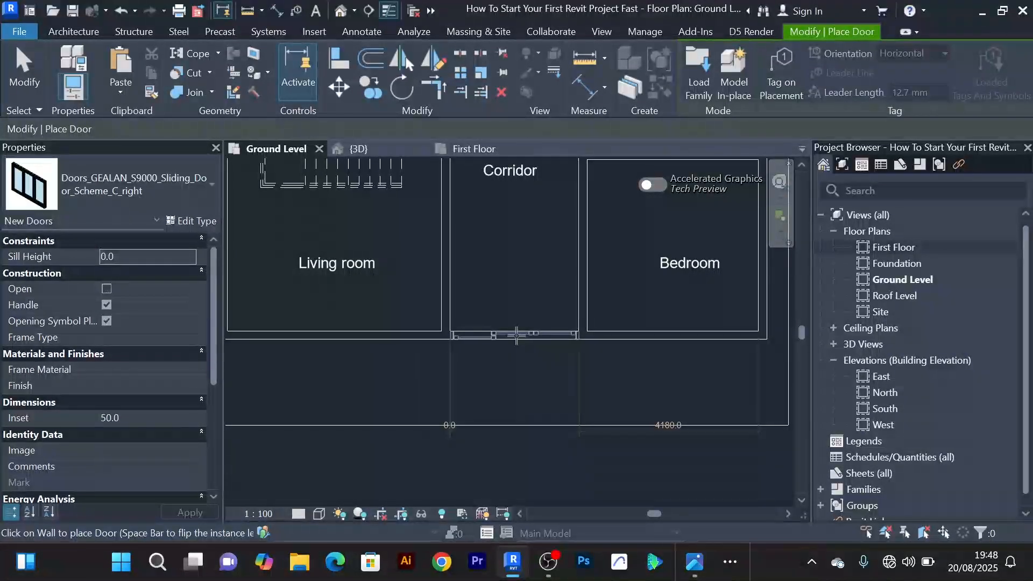
pyautogui.click(516, 335)
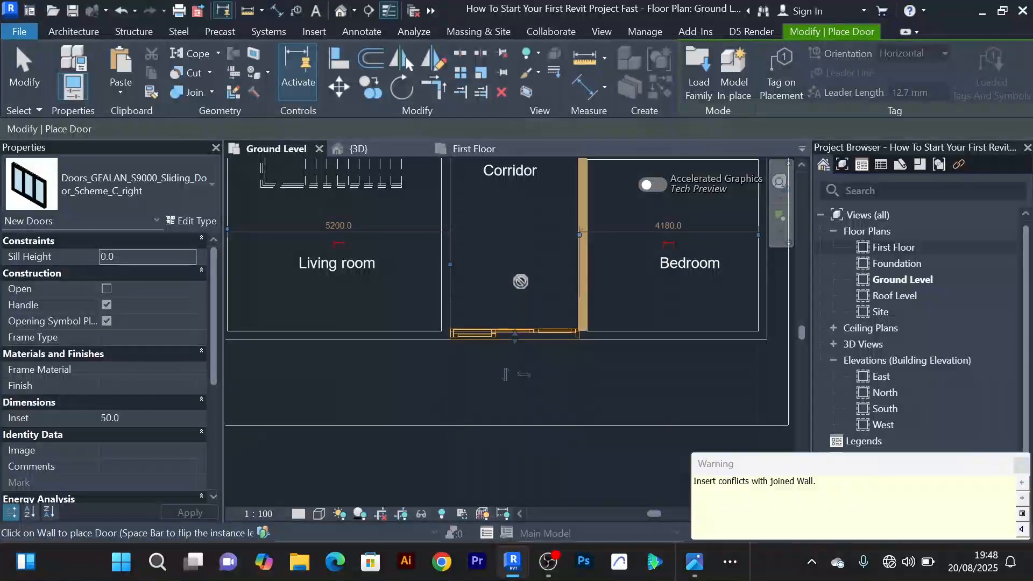
pyautogui.rightClick(515, 247)
pyautogui.click(538, 246)
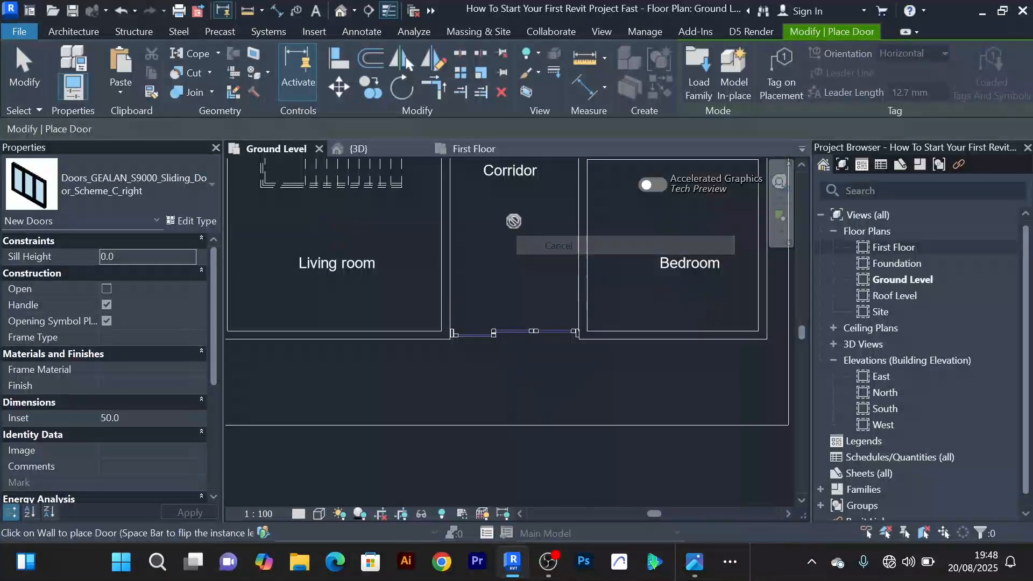
pyautogui.rightClick(514, 222)
pyautogui.click(530, 232)
pyautogui.rightClick(528, 215)
pyautogui.click(545, 226)
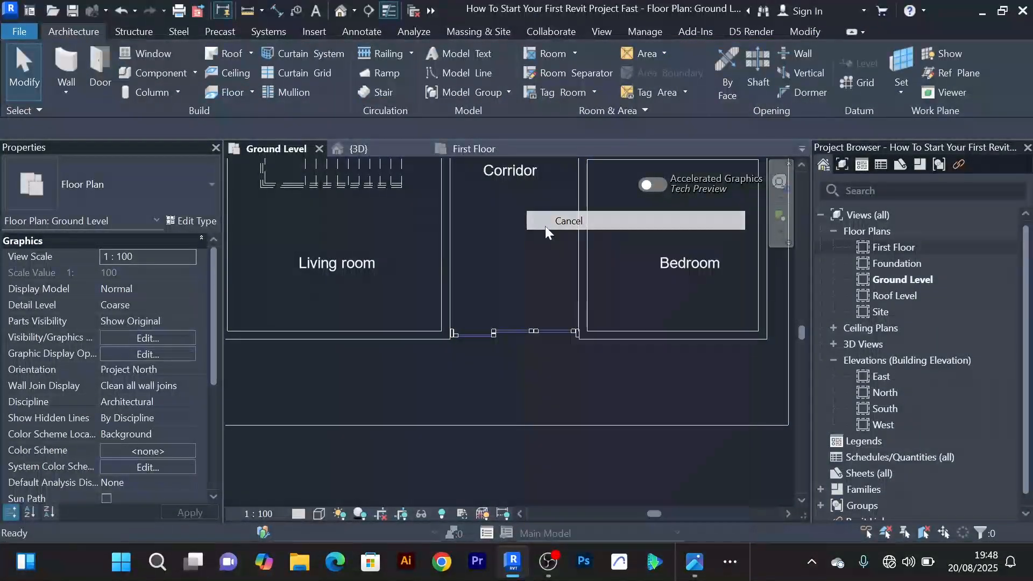
# Open the 3D view, select the ground-level sliding entrance door and open its type properties
pyautogui.click(374, 149)
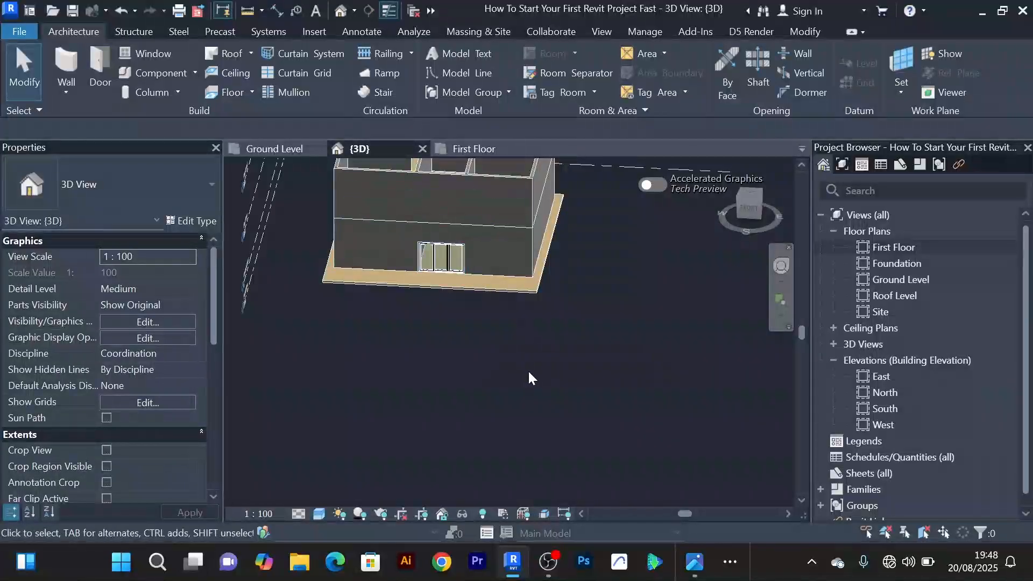
pyautogui.keyDown('shift'); pyautogui.moveTo(491, 371); pyautogui.dragTo(509, 228, button='middle'); pyautogui.keyUp('shift')
pyautogui.scroll(2, 510, 228)
pyautogui.keyDown('shift'); pyautogui.moveTo(519, 279); pyautogui.dragTo(522, 306, button='middle'); pyautogui.keyUp('shift')
pyautogui.scroll(4, 521, 305)
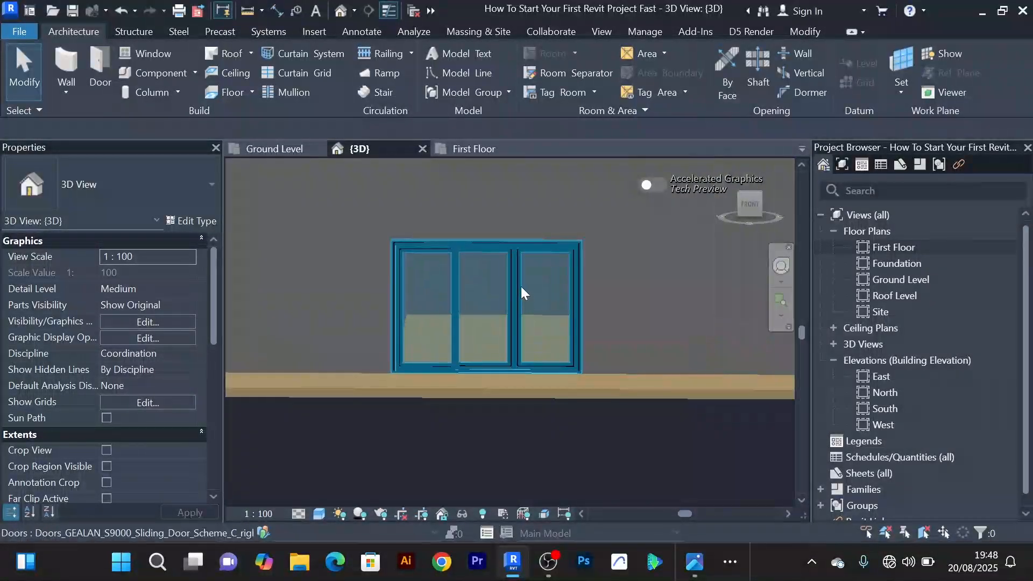
pyautogui.click(520, 285)
pyautogui.scroll(-3, 520, 285)
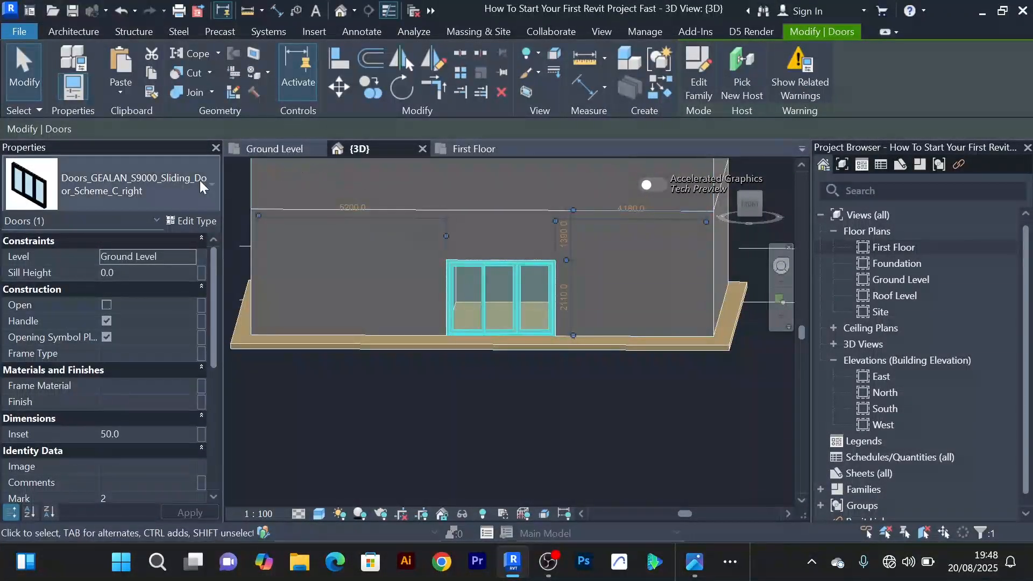
pyautogui.click(198, 221)
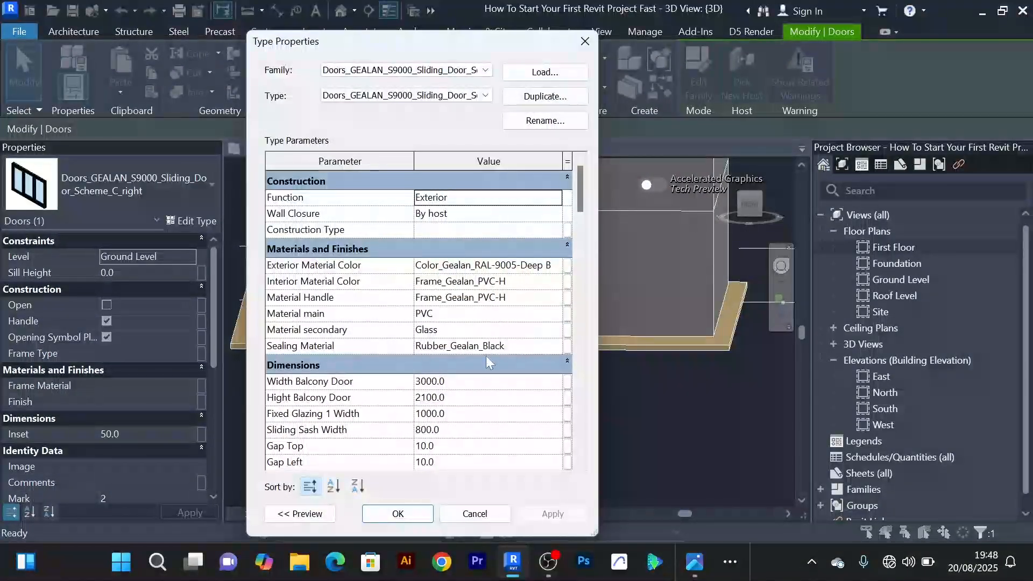
# Set the sliding door type's Width Balcony Door to 2800 and Hight Balcony Door to 2500
pyautogui.click(453, 382)
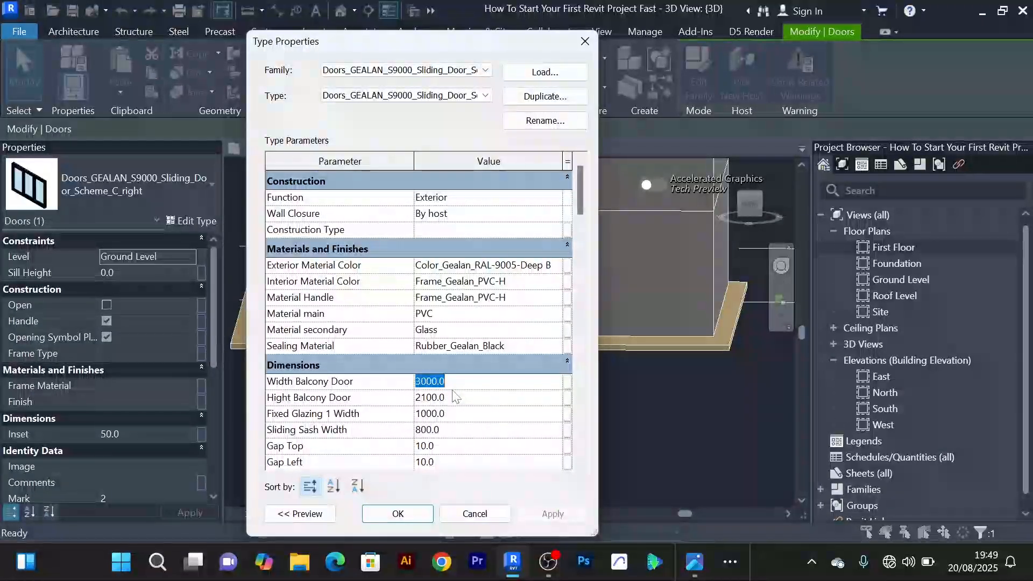
pyautogui.write('2')
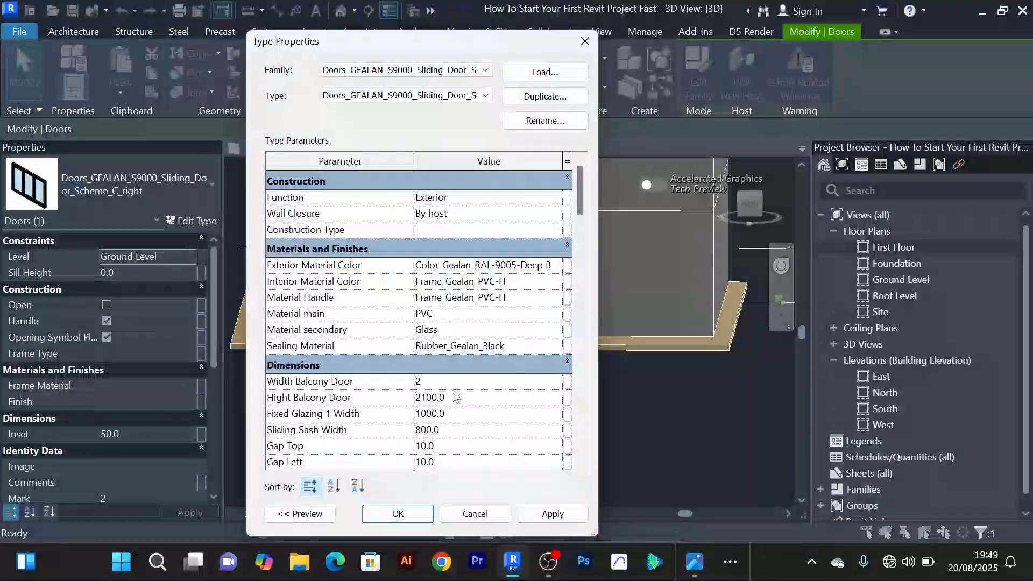
pyautogui.write('800')
pyautogui.press('Tab')
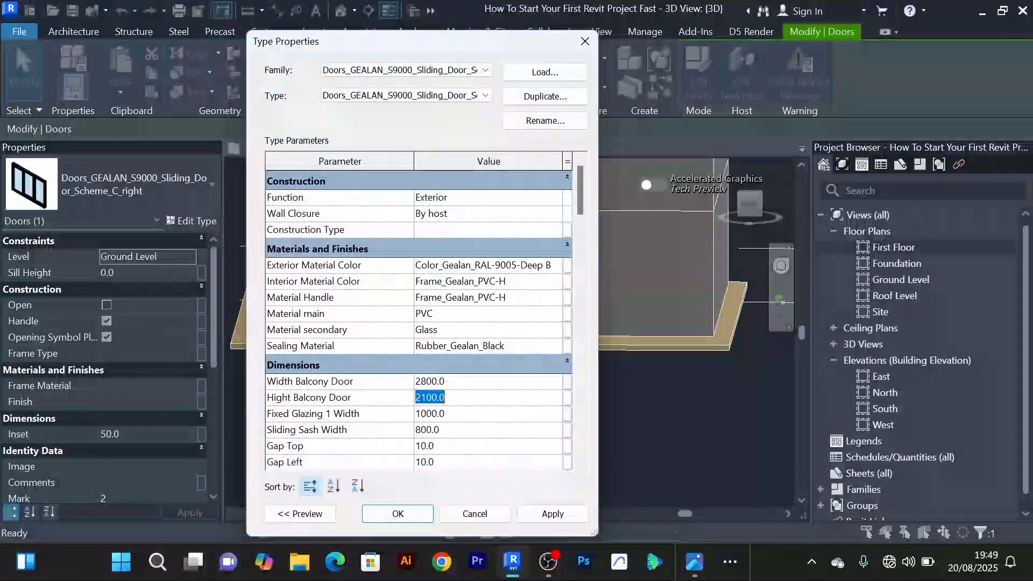
pyautogui.write('2500')
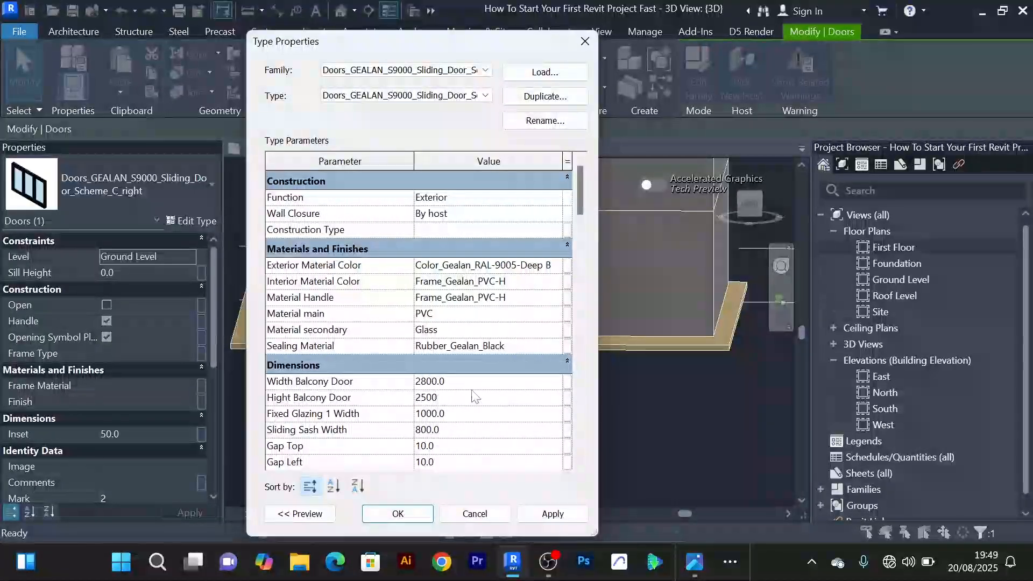
# Change the Width Balcony Door to 2500, apply the type changes, close the type properties and deselect the door
pyautogui.click(429, 381)
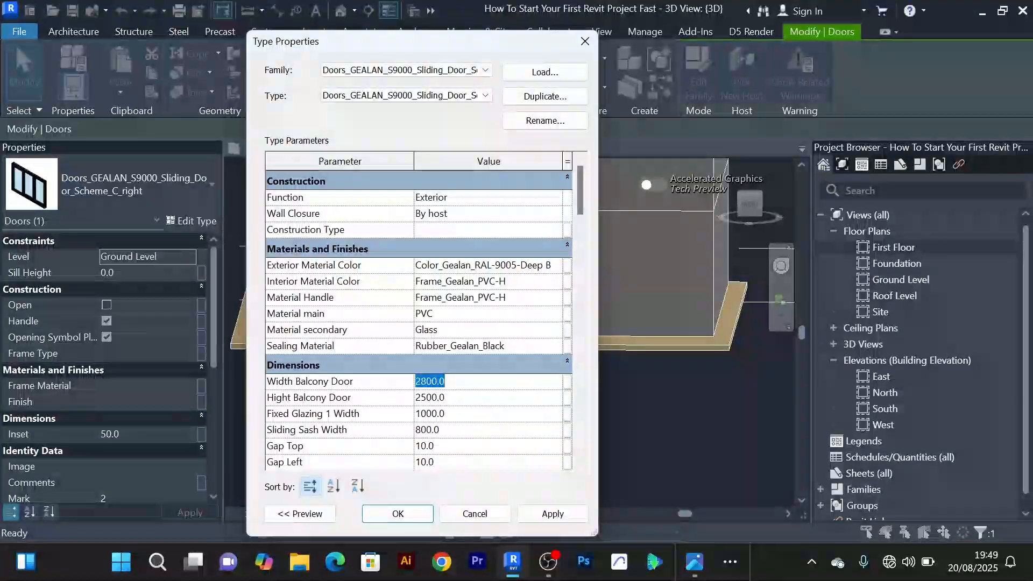
pyautogui.write('2500')
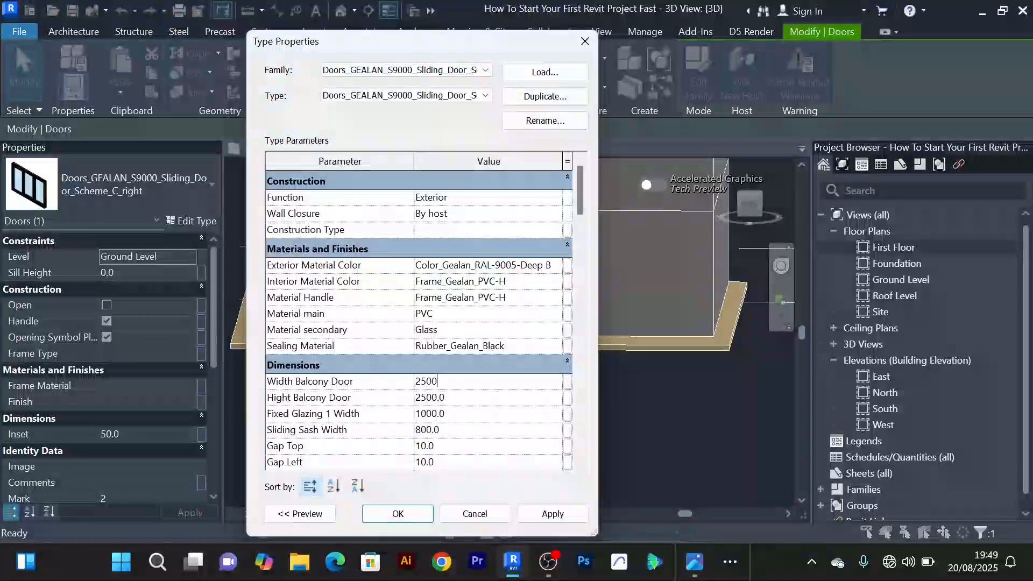
pyautogui.click(552, 513)
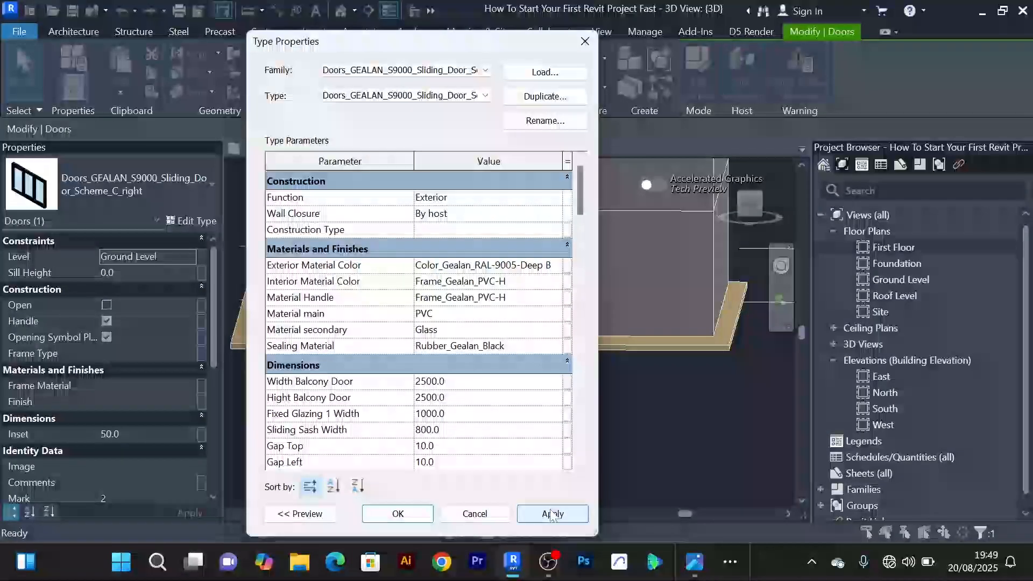
pyautogui.click(396, 513)
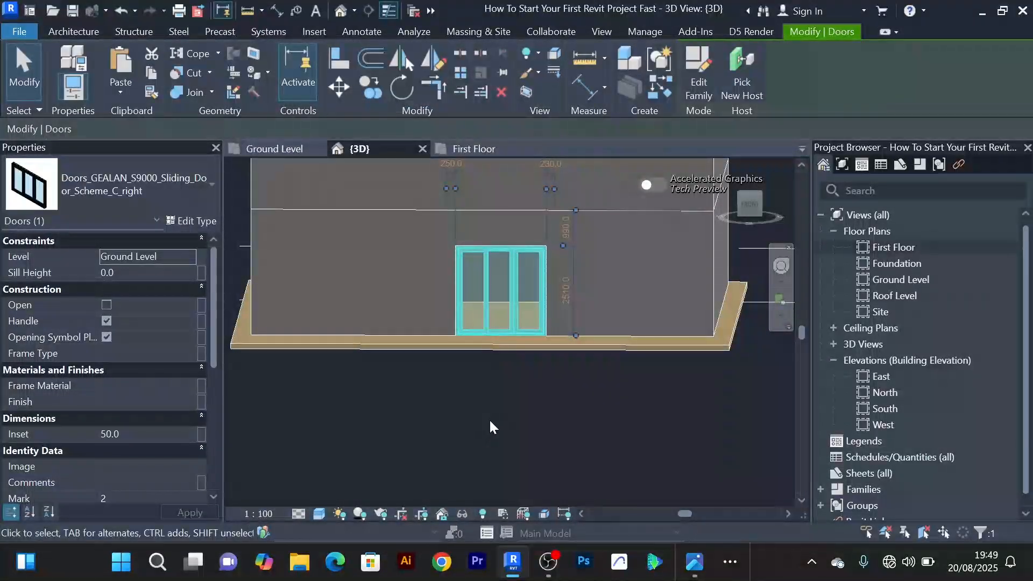
pyautogui.click(491, 418)
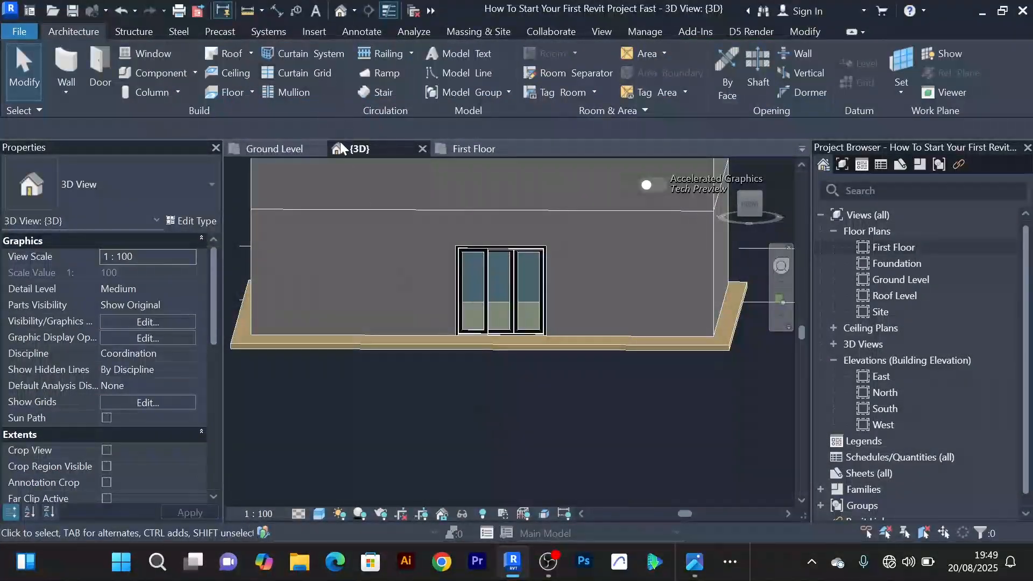
# Check the resized entrance door in the 3D view and its fit between the corridor walls in the Ground Level plan
pyautogui.scroll(-3, 544, 369)
pyautogui.scroll(1, 476, 211)
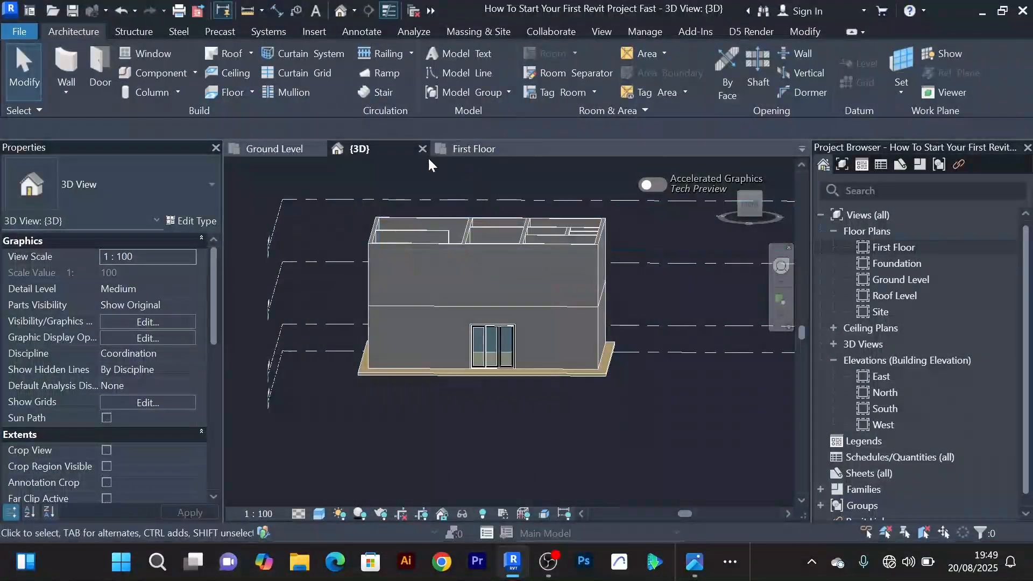
pyautogui.click(274, 148)
pyautogui.scroll(2, 543, 361)
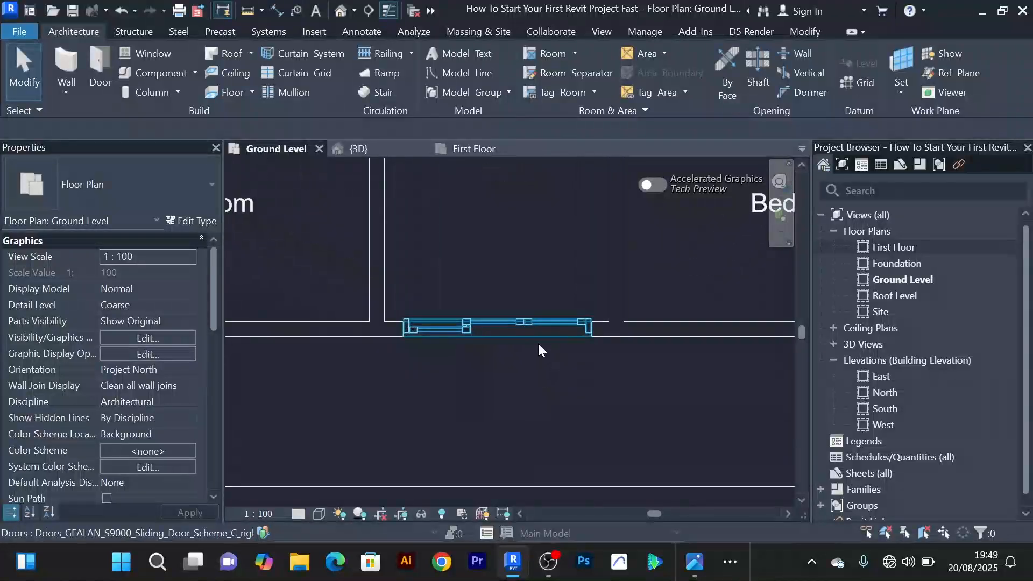
pyautogui.scroll(-5, 540, 350)
pyautogui.scroll(2, 544, 364)
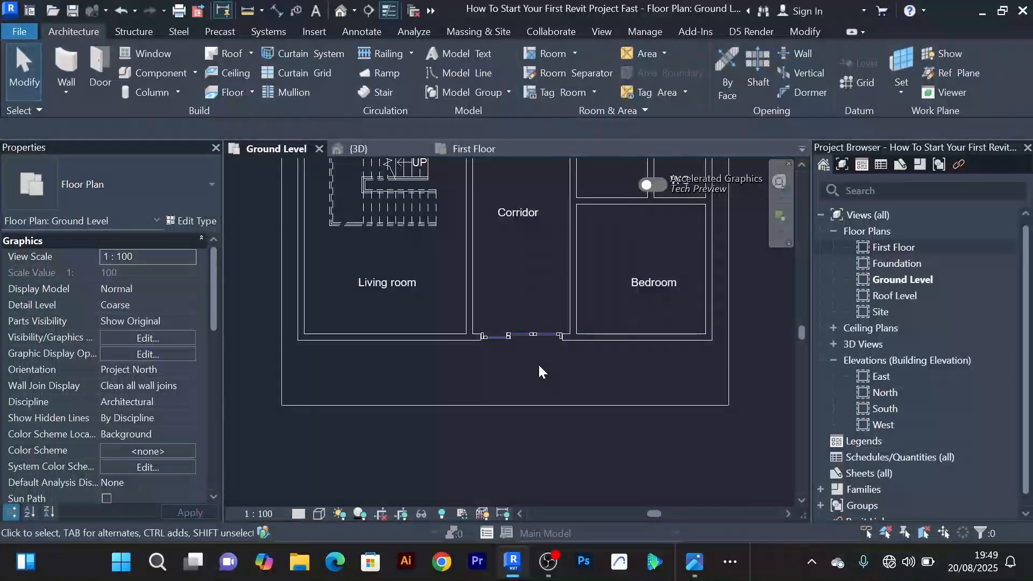
pyautogui.scroll(1, 538, 363)
pyautogui.scroll(-1, 538, 362)
pyautogui.moveTo(537, 360); pyautogui.dragTo(537, 365, button='middle')
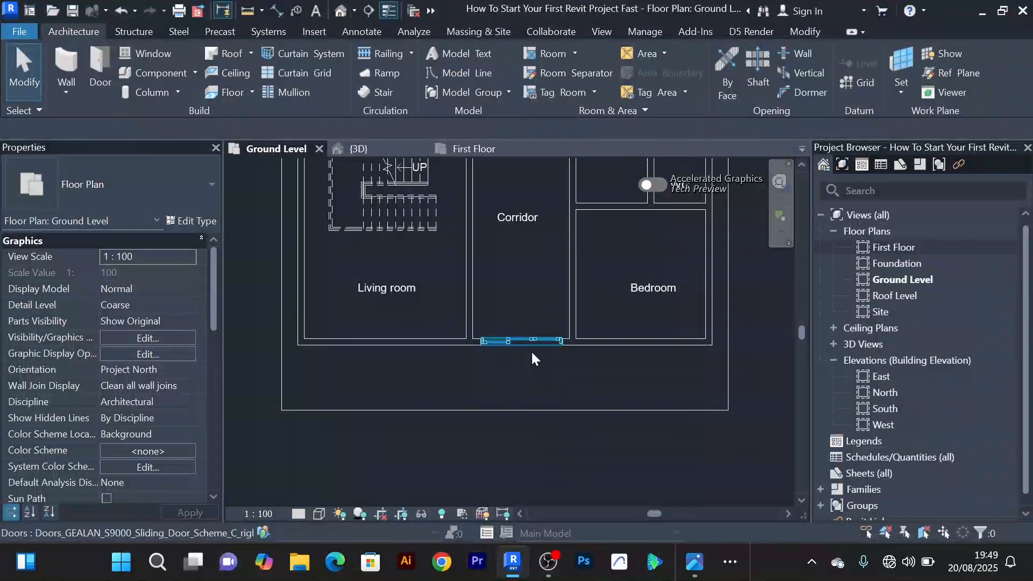
pyautogui.scroll(2, 530, 358)
pyautogui.scroll(-2, 529, 366)
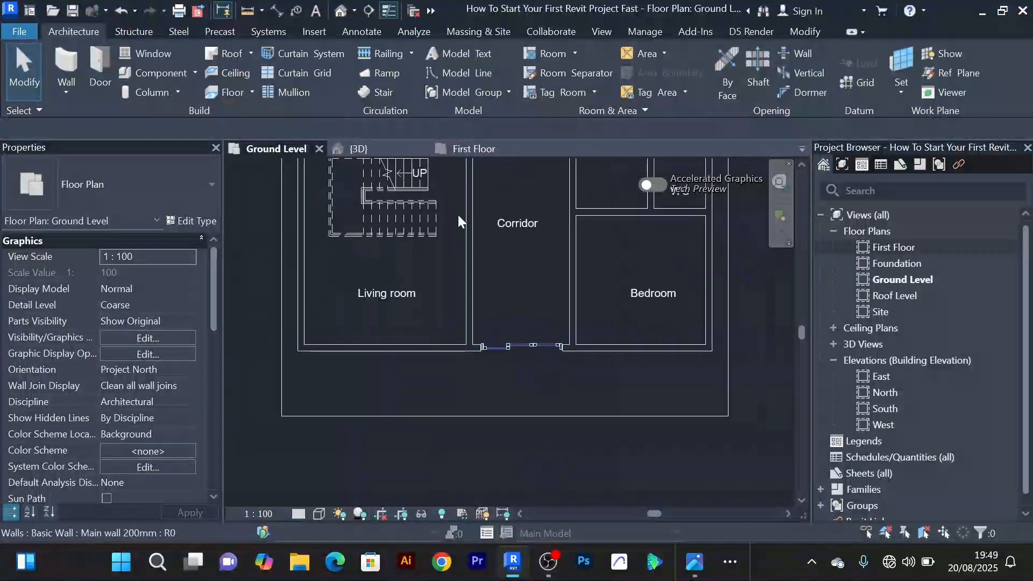
# In the First Floor plan, place the same GEALAN S9000 sliding door in the corridor's exterior wall, 240 from each corridor wall, and end placement
pyautogui.click(483, 149)
pyautogui.moveTo(528, 412); pyautogui.dragTo(525, 387, button='middle')
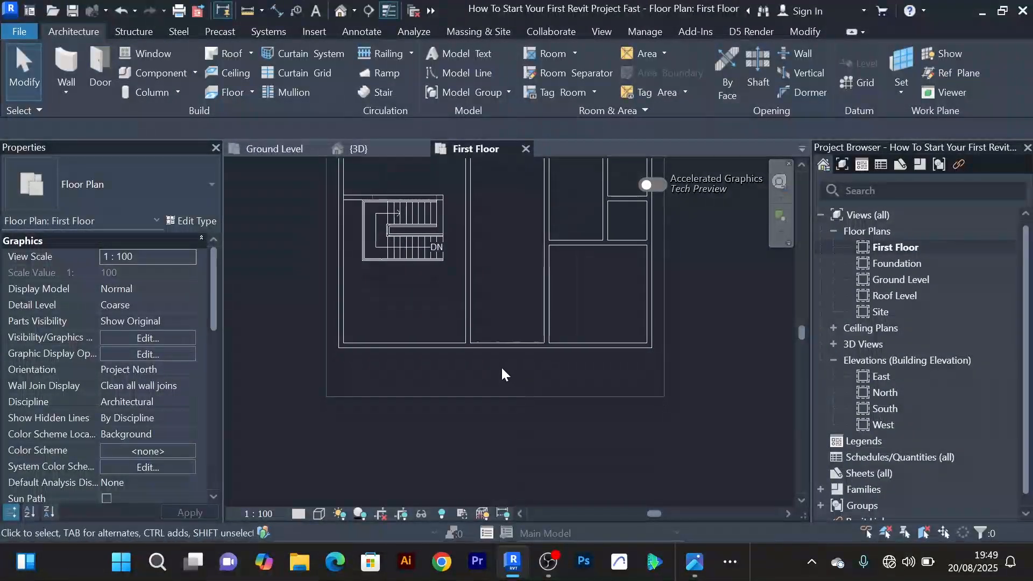
pyautogui.scroll(2, 496, 363)
pyautogui.scroll(-2, 496, 363)
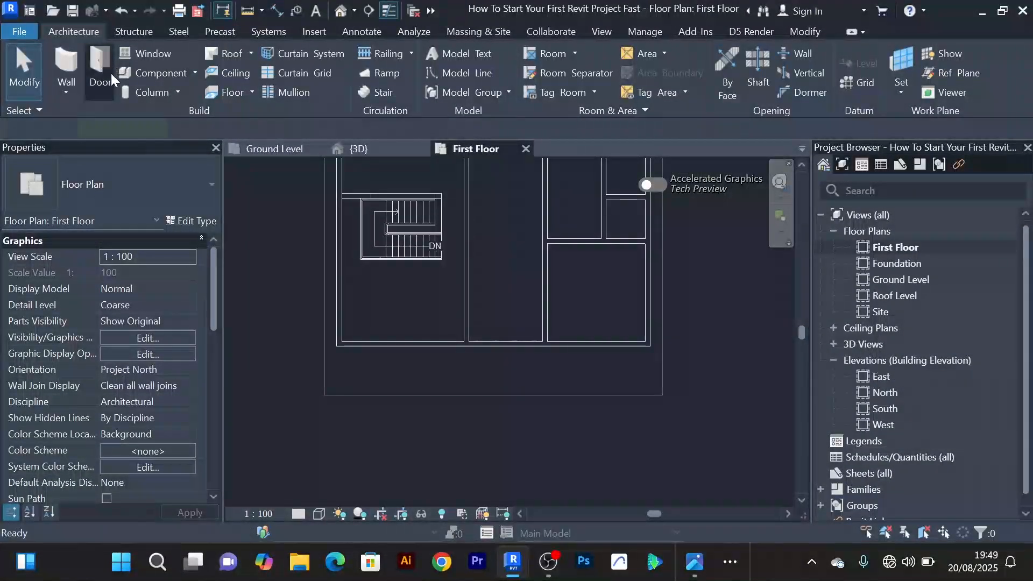
pyautogui.click(110, 72)
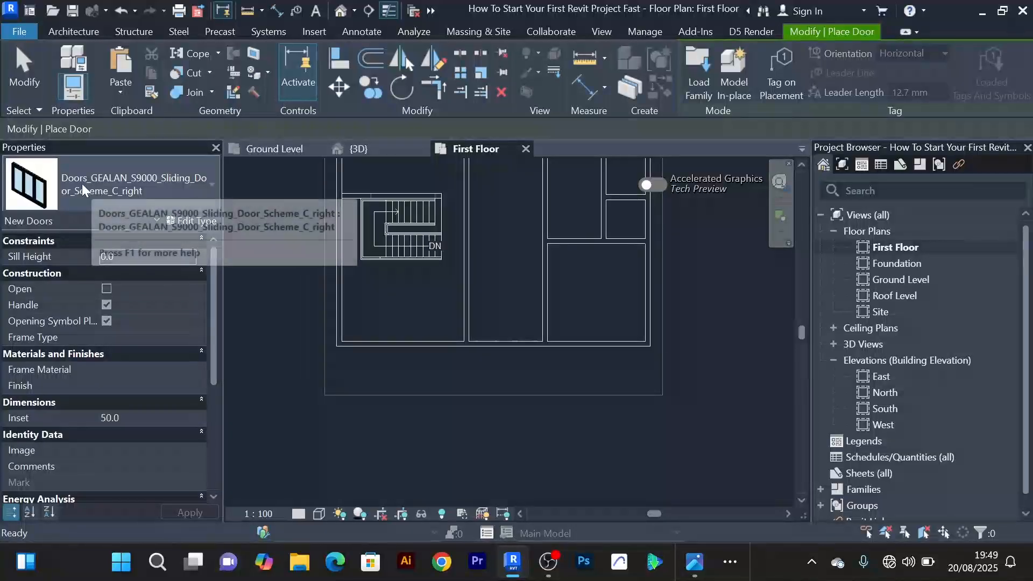
pyautogui.scroll(2, 509, 345)
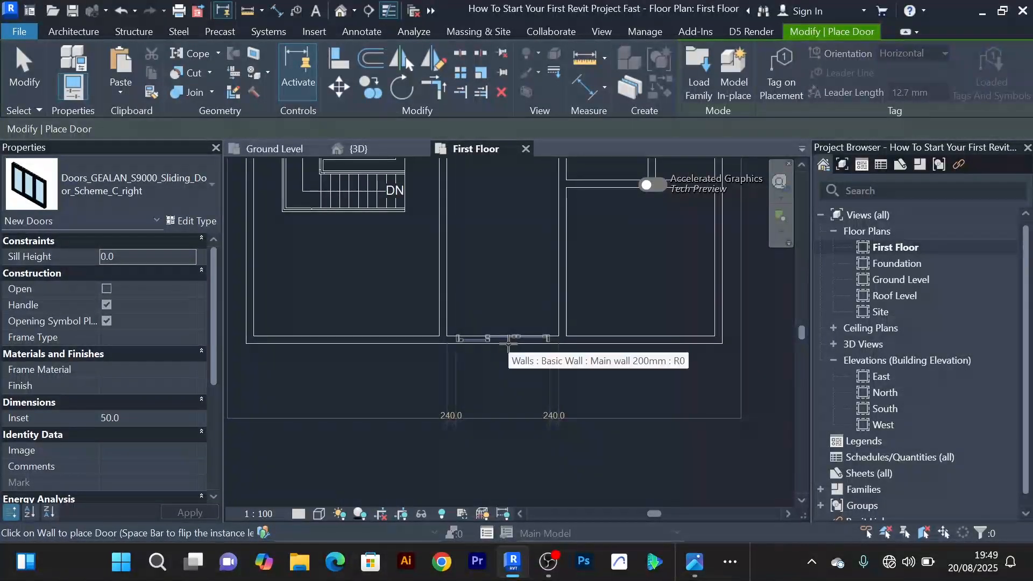
pyautogui.scroll(2, 509, 345)
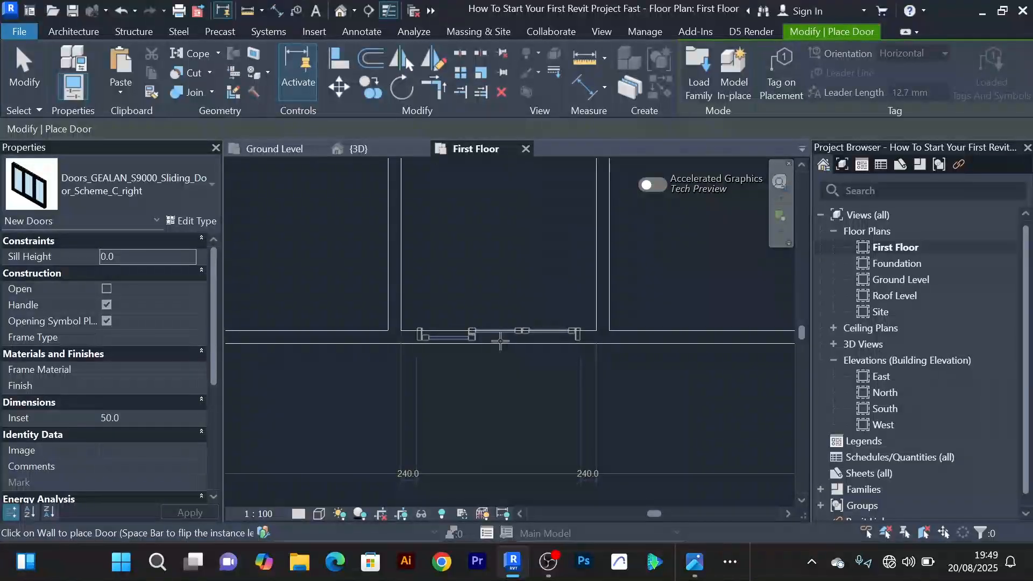
pyautogui.rightClick(498, 224)
pyautogui.click(506, 237)
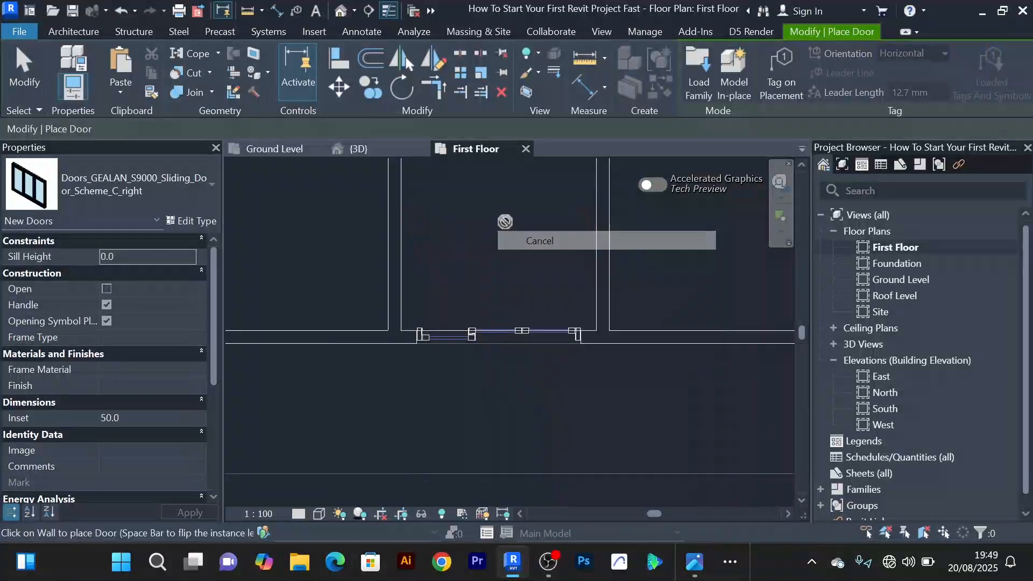
pyautogui.rightClick(504, 221)
pyautogui.click(533, 241)
# Examine the front facade in the 3D view, comparing the alignment of the ground-level and first-floor sliding doors
pyautogui.click(370, 149)
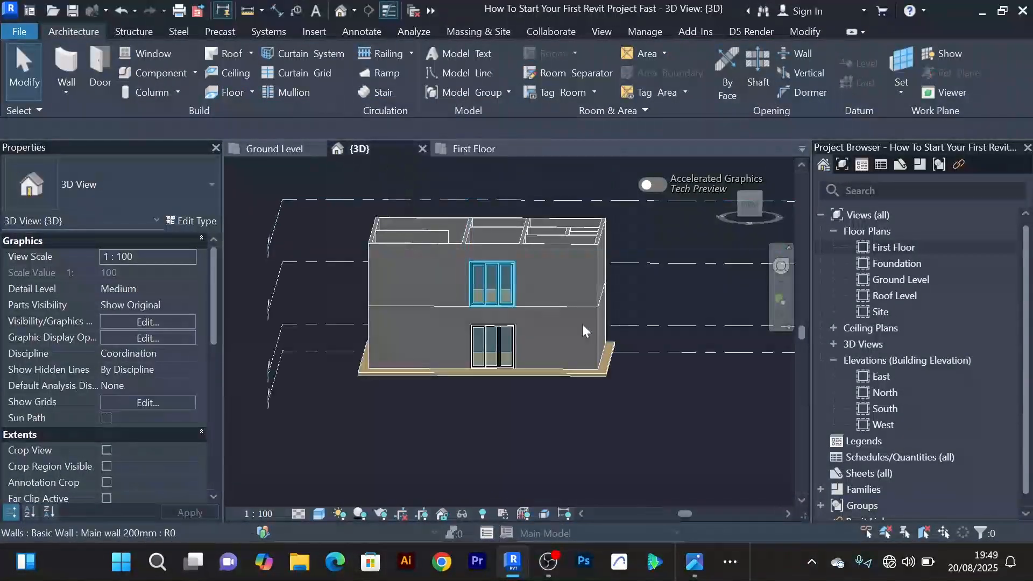
pyautogui.scroll(3, 514, 433)
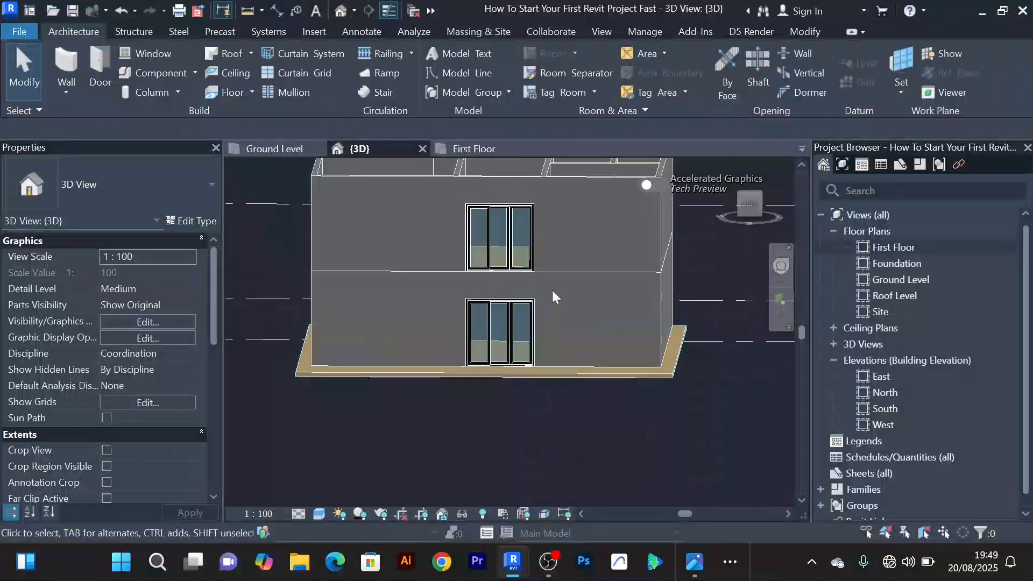
pyautogui.scroll(2, 548, 293)
pyautogui.scroll(-1, 565, 323)
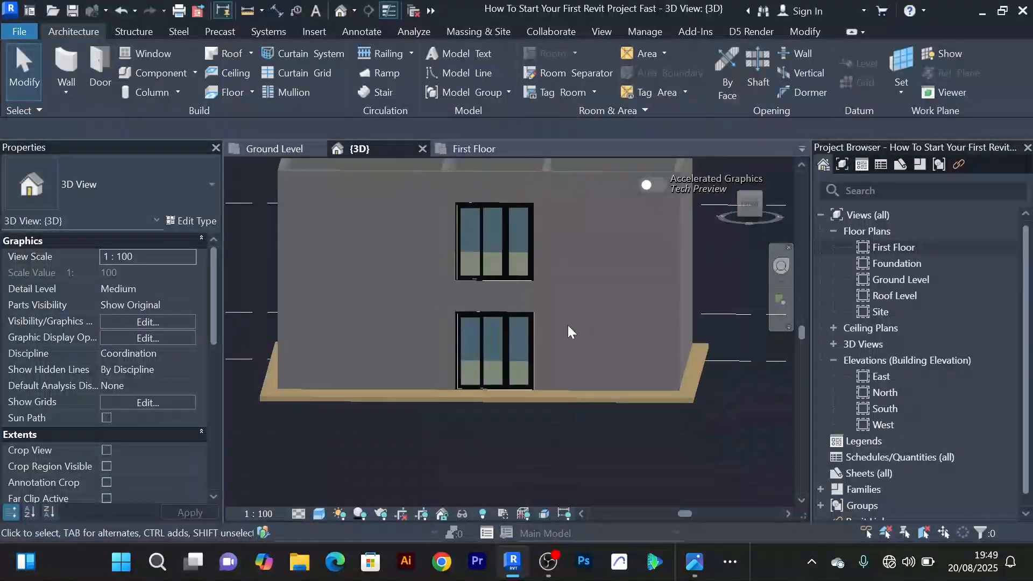
pyautogui.scroll(-2, 567, 324)
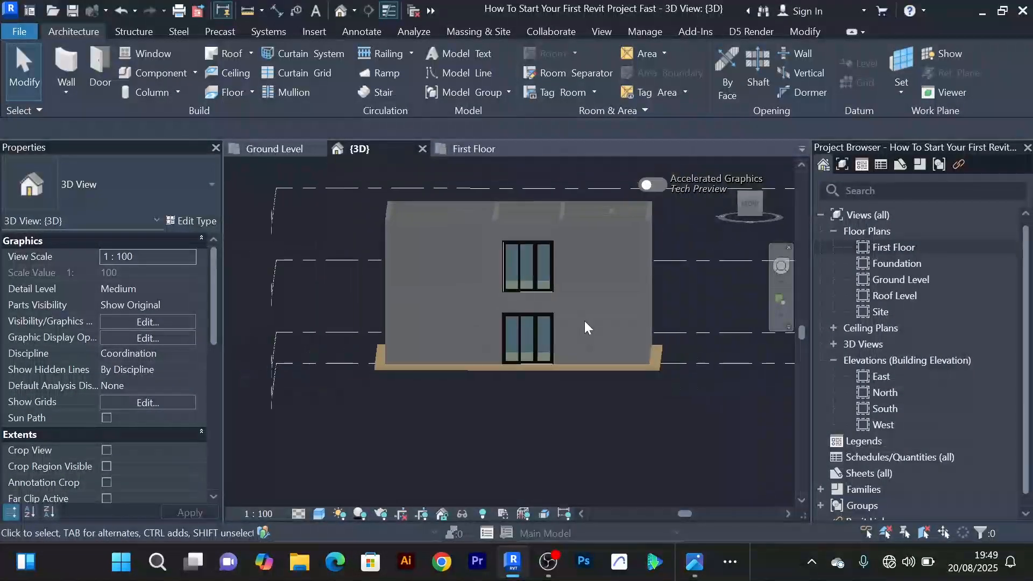
pyautogui.scroll(2, 537, 312)
pyautogui.scroll(-2, 576, 267)
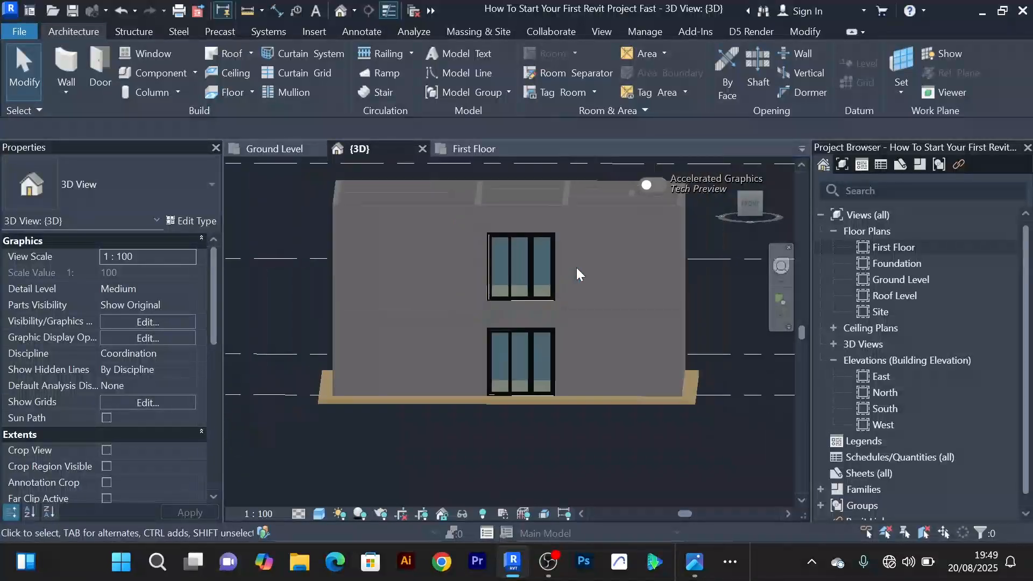
pyautogui.scroll(2, 579, 312)
pyautogui.scroll(-1, 554, 320)
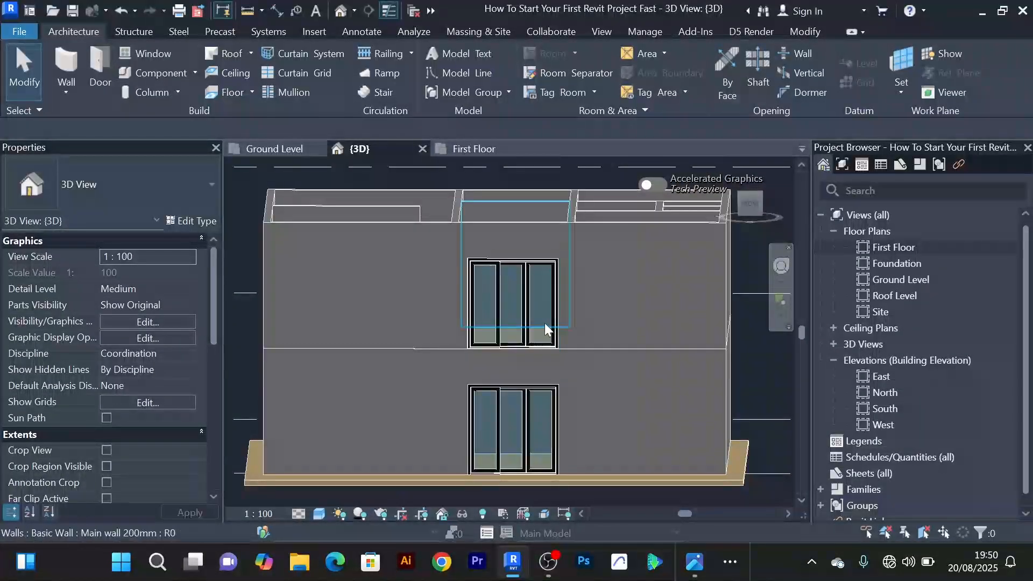
pyautogui.scroll(3, 575, 290)
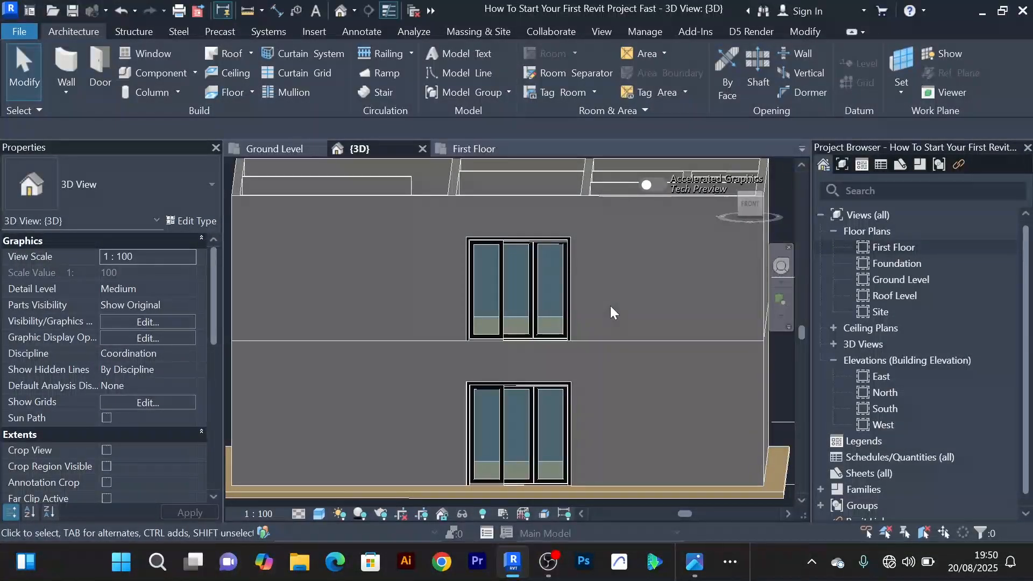
pyautogui.scroll(-3, 570, 286)
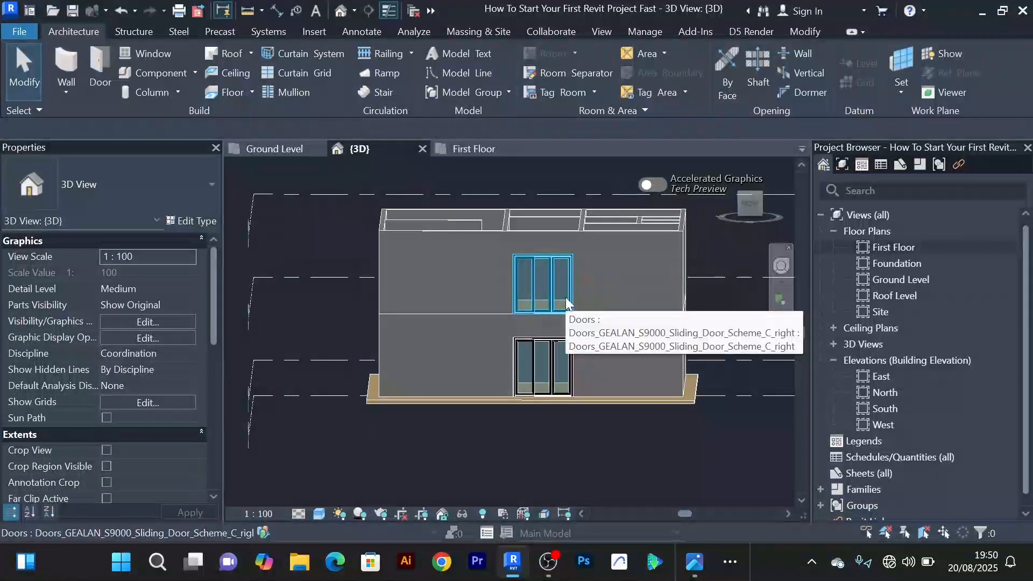
pyautogui.scroll(2, 553, 285)
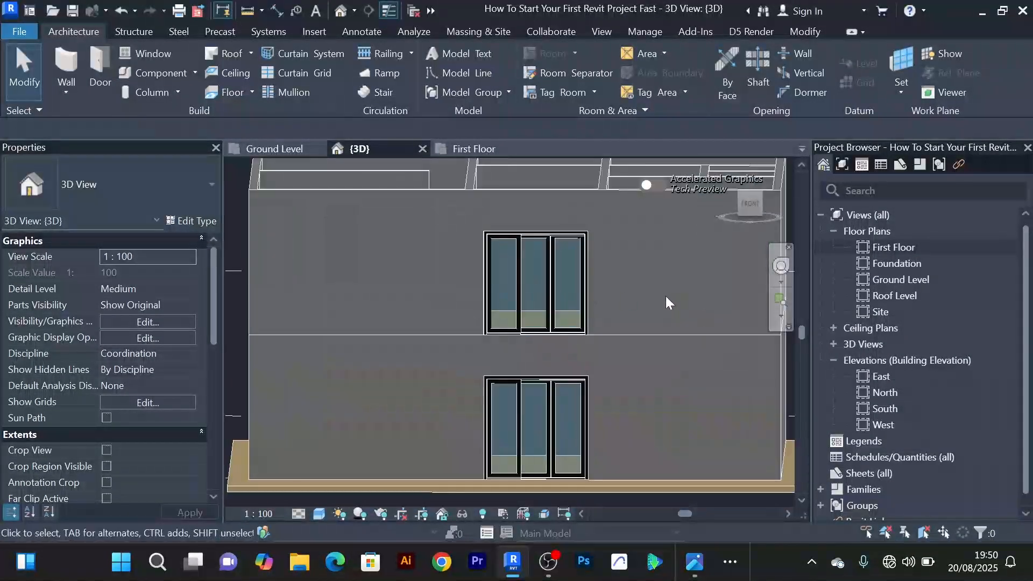
pyautogui.scroll(1, 571, 270)
pyautogui.scroll(-3, 618, 264)
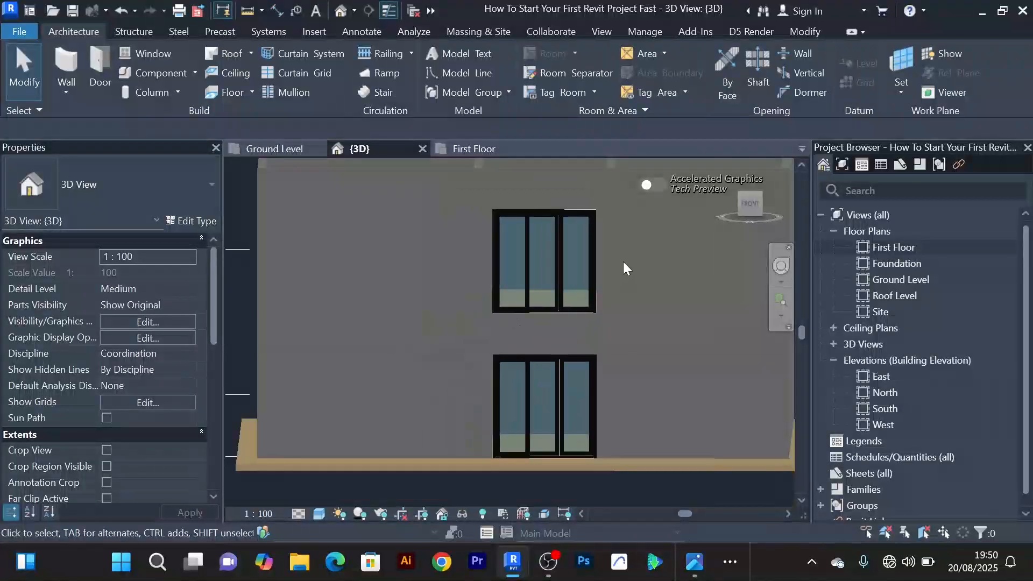
pyautogui.scroll(-2, 637, 254)
pyautogui.scroll(4, 657, 375)
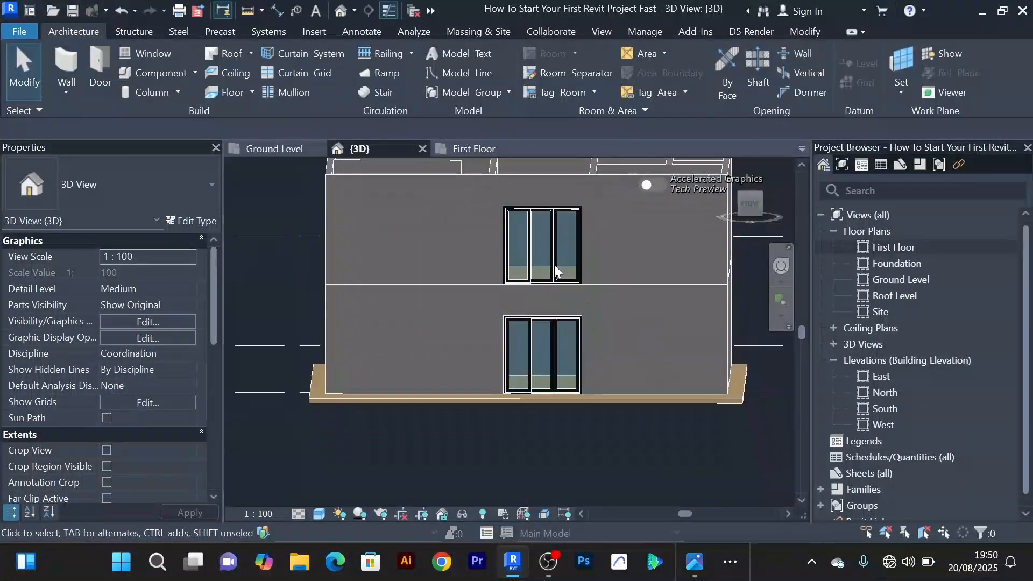
# Compare the front facade and First Floor plan with the reference house image, returning to the First Floor plan
pyautogui.scroll(-3, 598, 344)
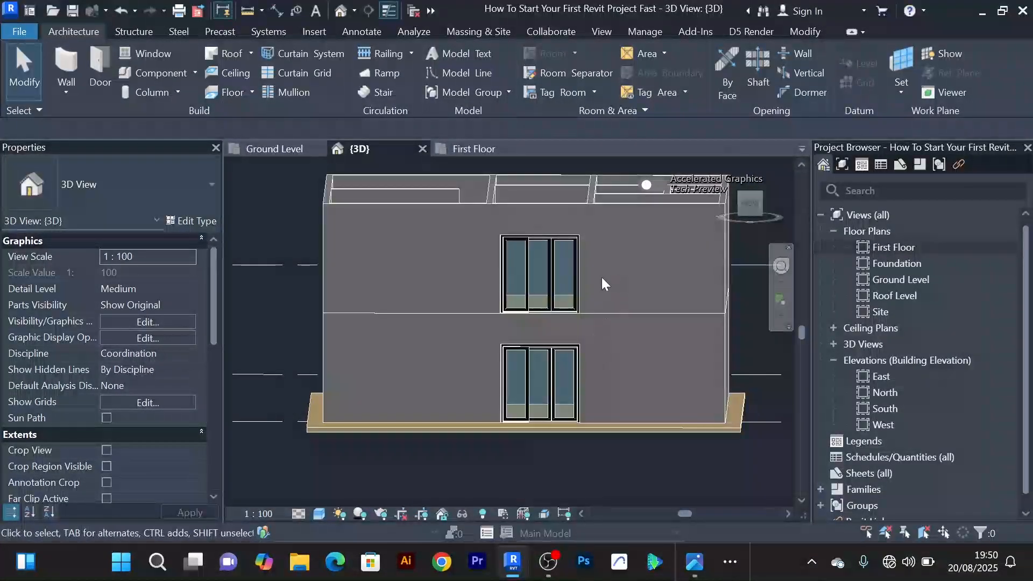
pyautogui.click(473, 147)
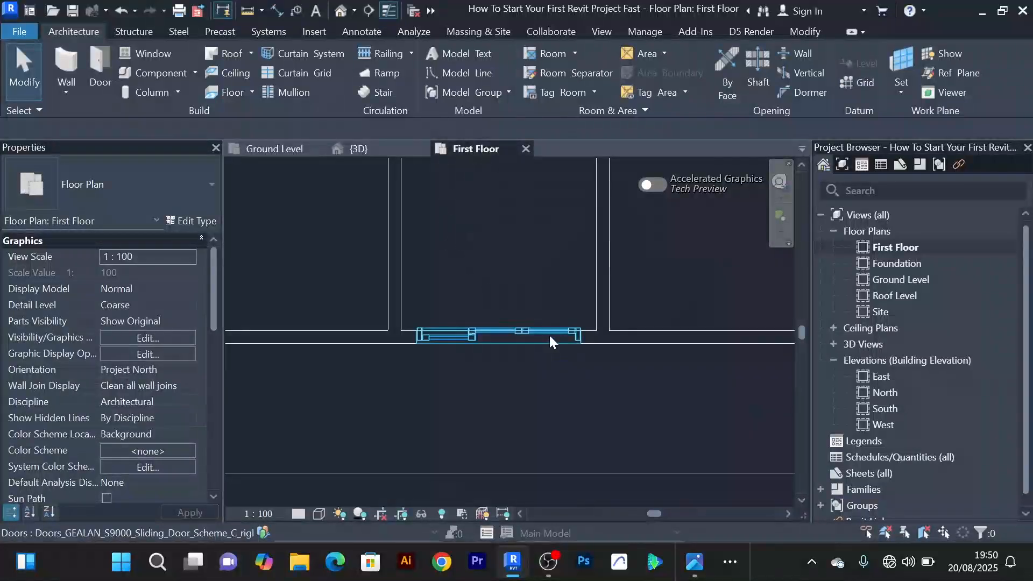
pyautogui.scroll(-3, 570, 377)
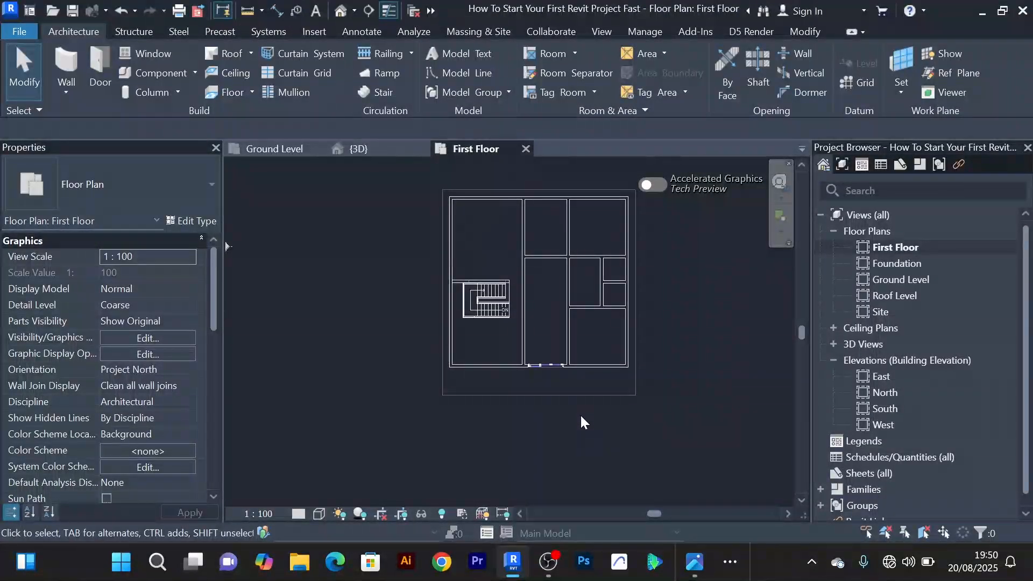
pyautogui.hotkey('alt', 'Tab')
pyautogui.hotkey('alt', 'Tab')
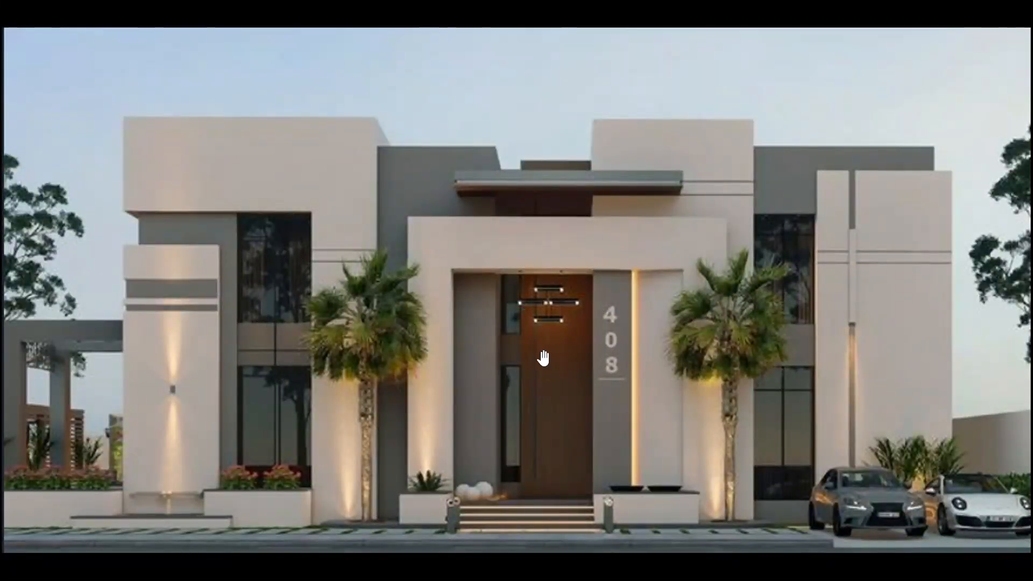
pyautogui.hotkey('alt', 'Tab')
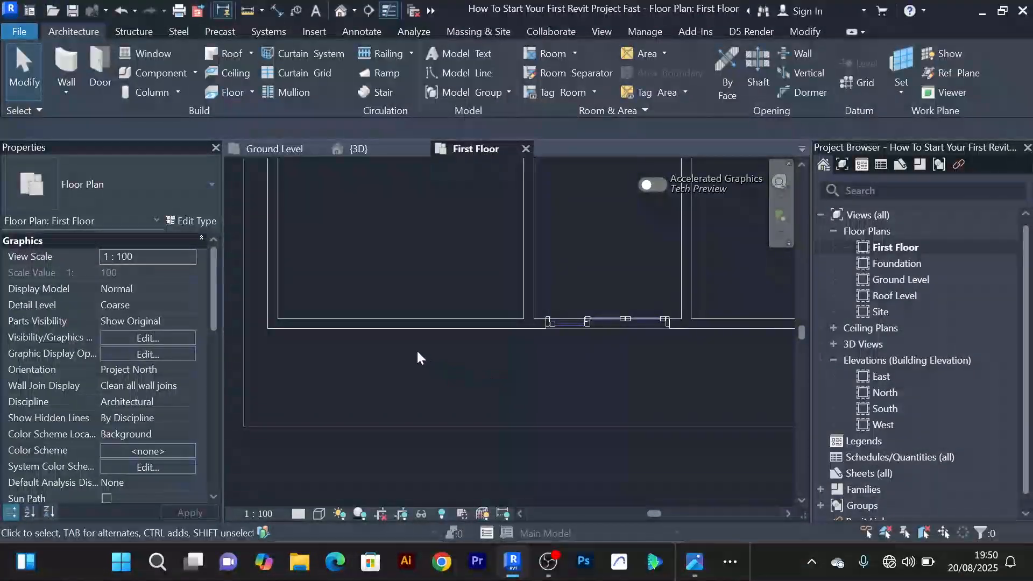
pyautogui.scroll(-2, 416, 349)
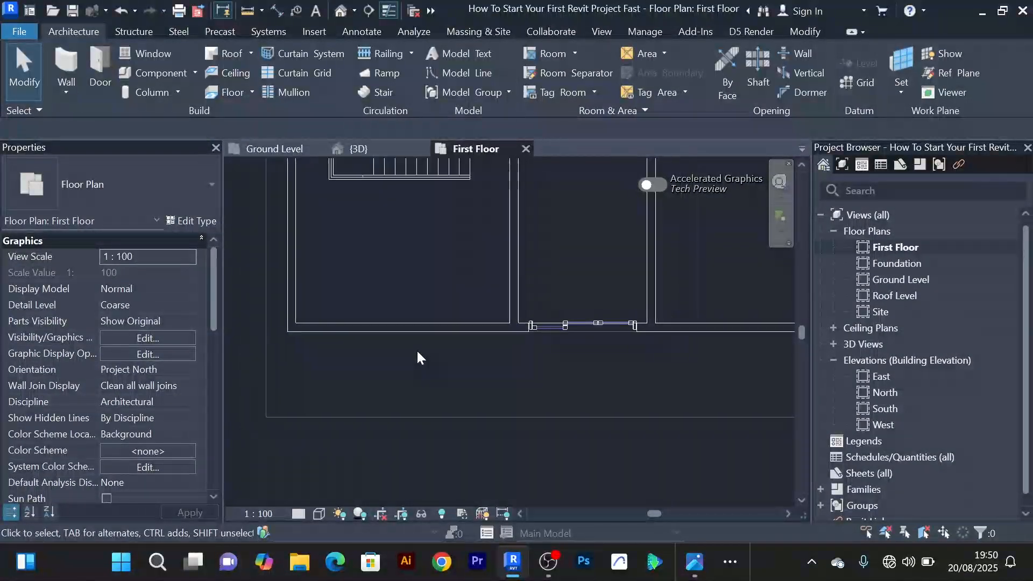
# Start placing a window and browse REVIT LIBRARIES for a family to load, previewing the Aluprof insect screen and GEALAN KUBUS balcony door
pyautogui.click(390, 9)
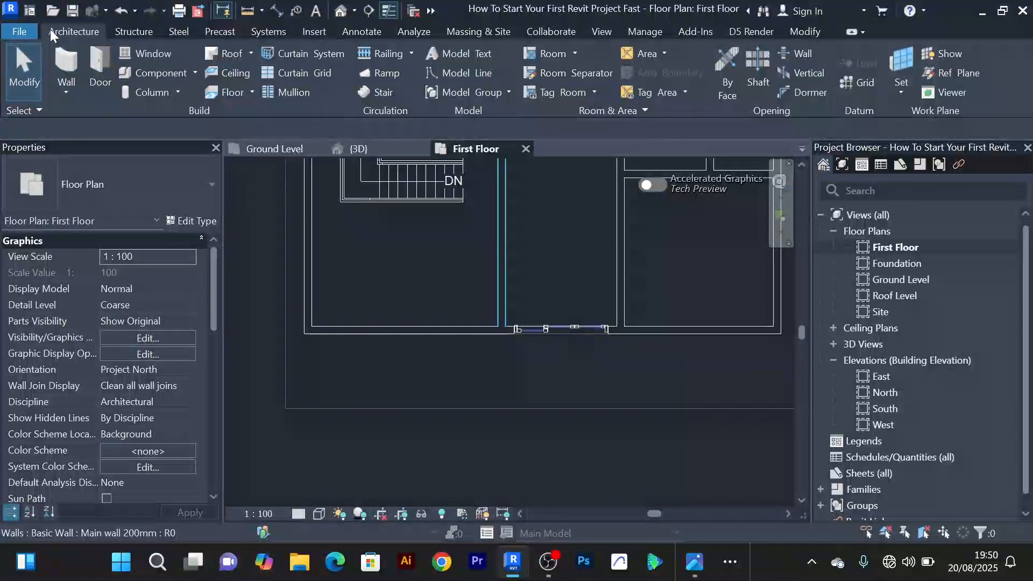
pyautogui.click(160, 53)
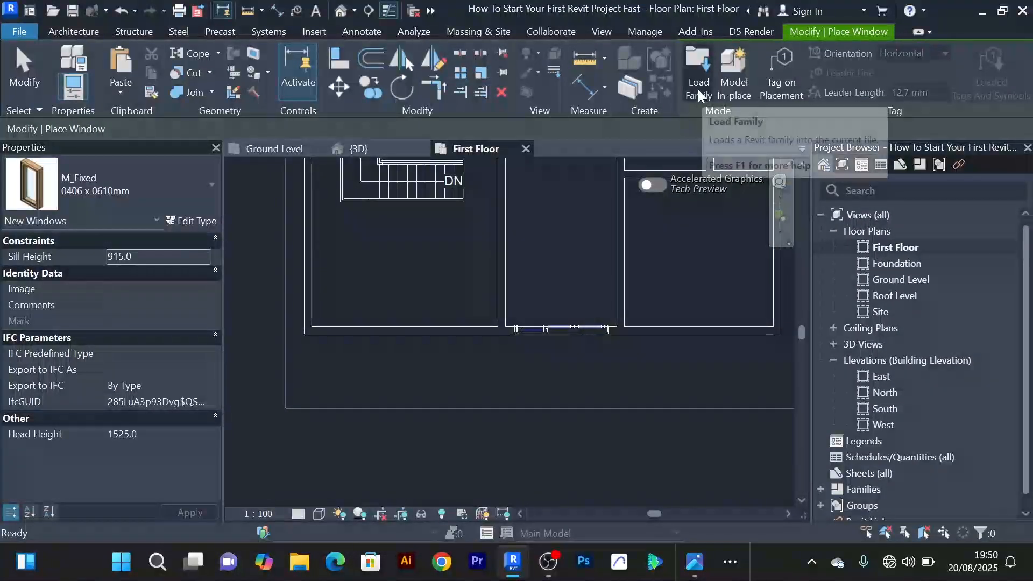
pyautogui.click(698, 89)
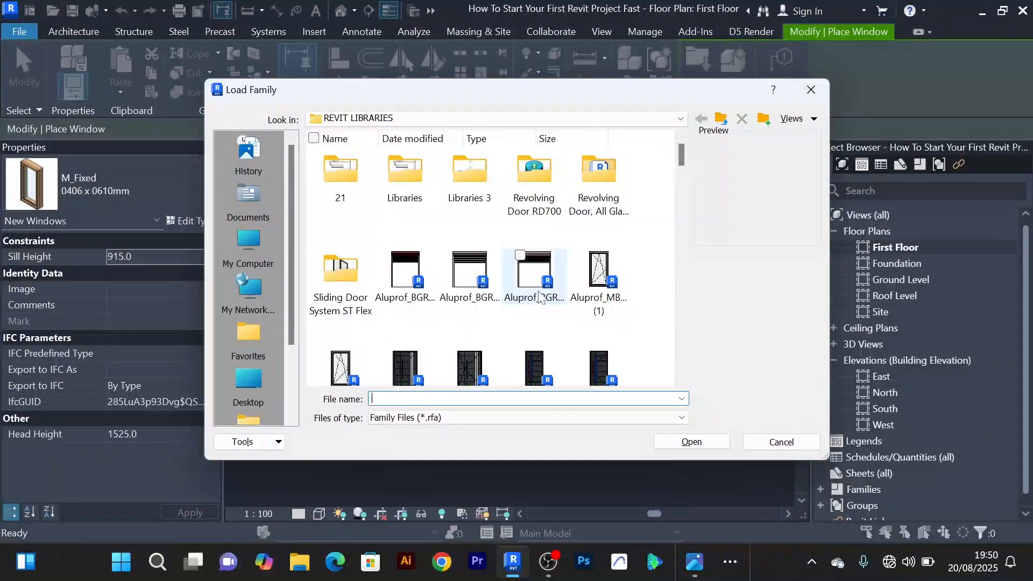
pyautogui.scroll(-3, 543, 293)
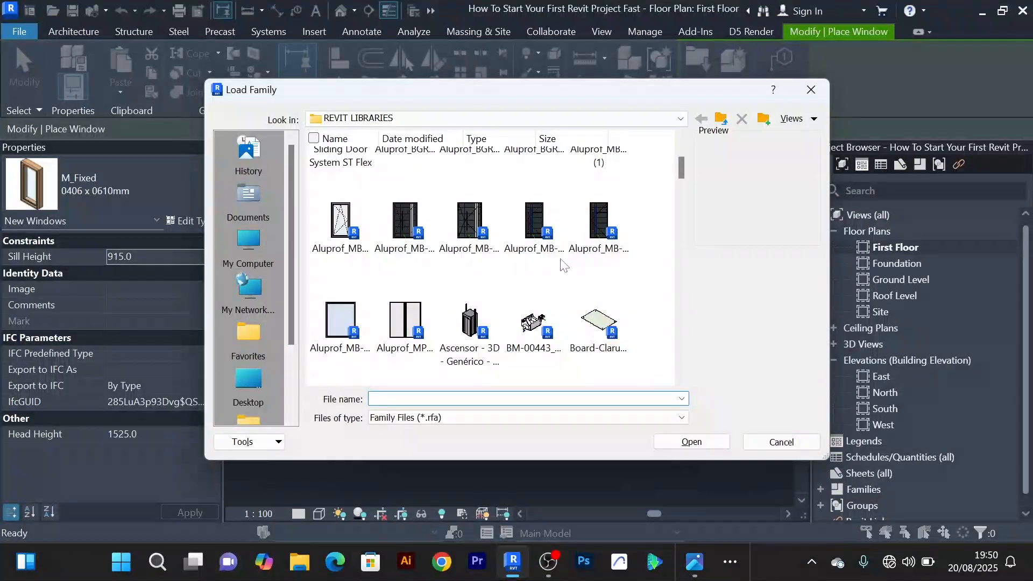
pyautogui.scroll(-3, 561, 266)
pyautogui.scroll(3, 562, 265)
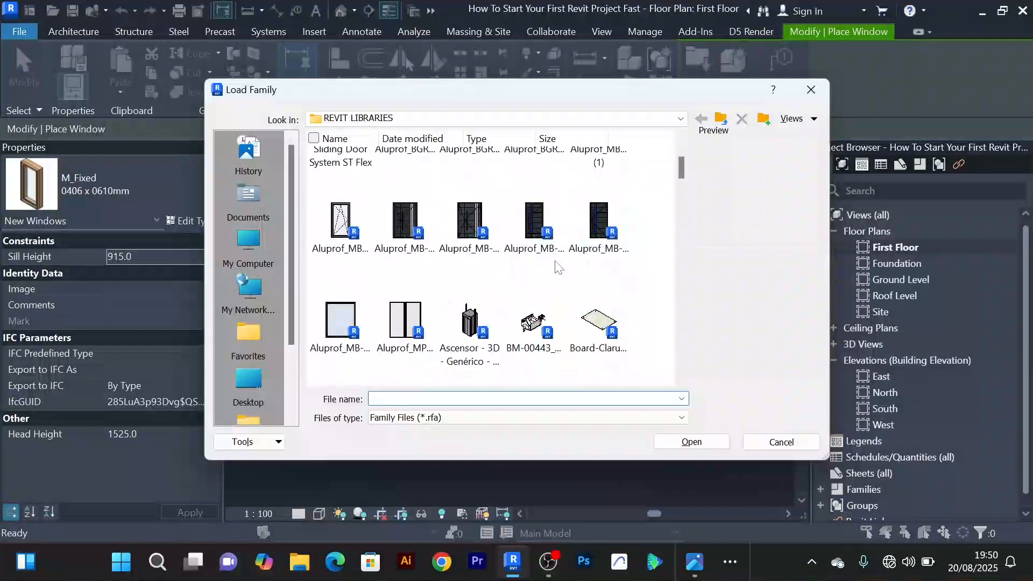
pyautogui.click(421, 323)
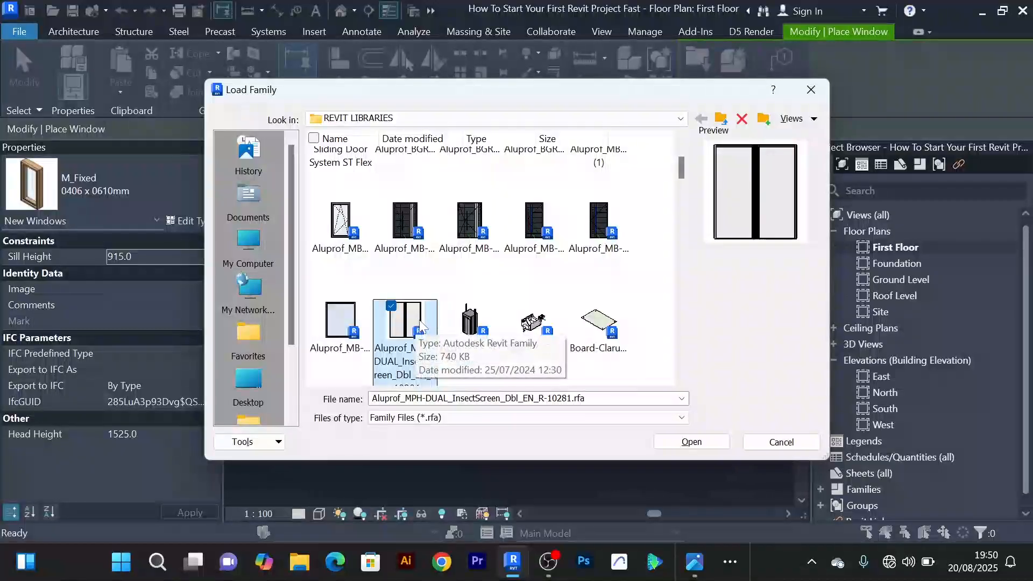
pyautogui.scroll(-2, 420, 329)
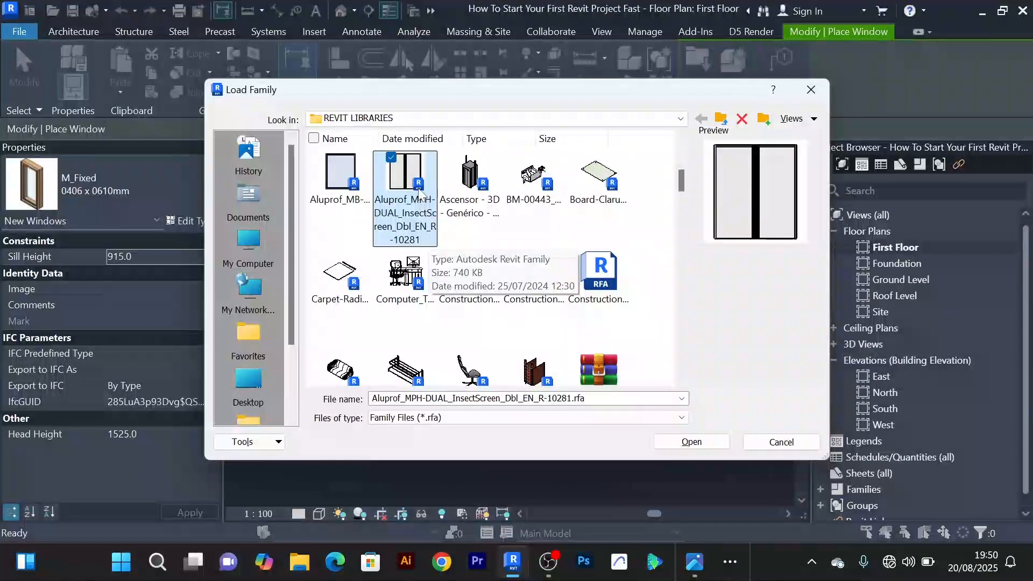
pyautogui.scroll(-5, 484, 231)
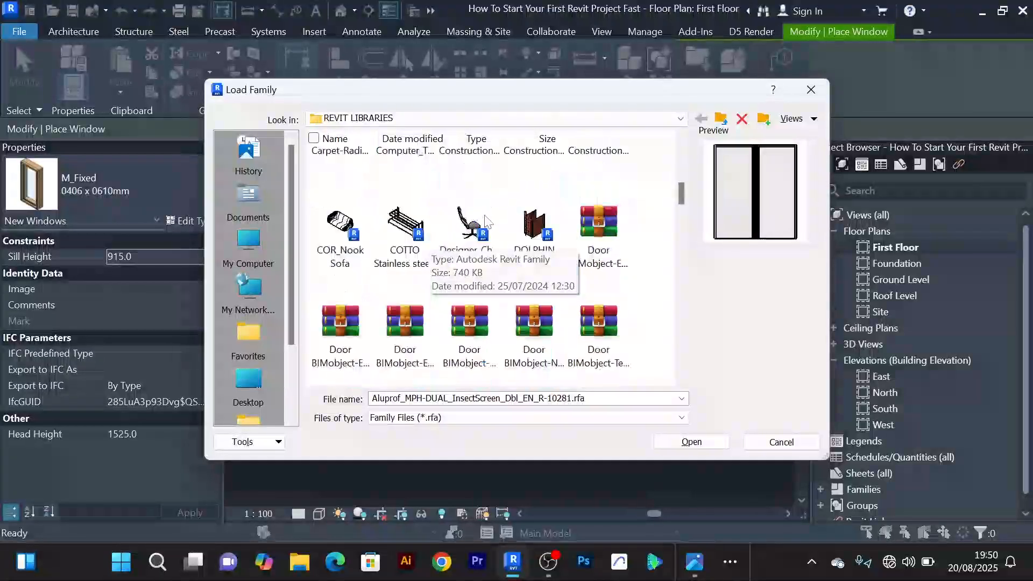
pyautogui.scroll(-3, 510, 248)
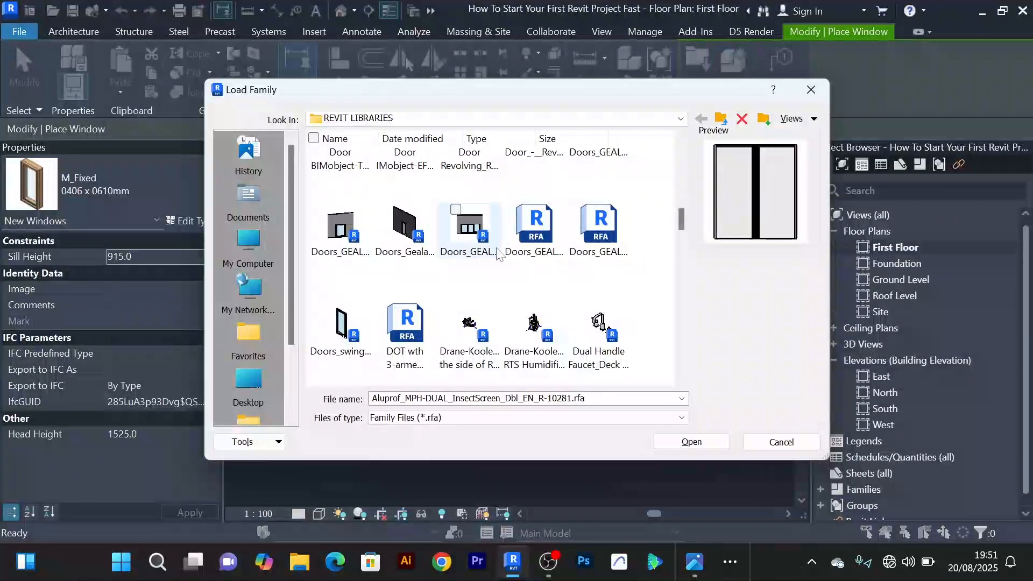
pyautogui.scroll(-3, 459, 280)
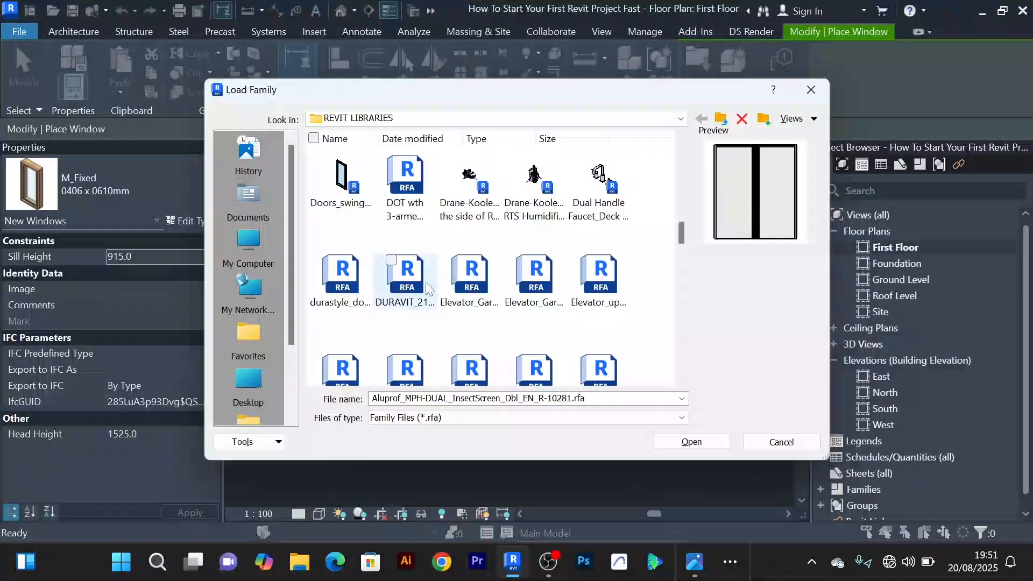
pyautogui.click(355, 199)
# Find and load the Windows_S9000-Double-Vent-Window-with-Sashbars.0001 family from REVIT LIBRARIES
pyautogui.scroll(5, 516, 253)
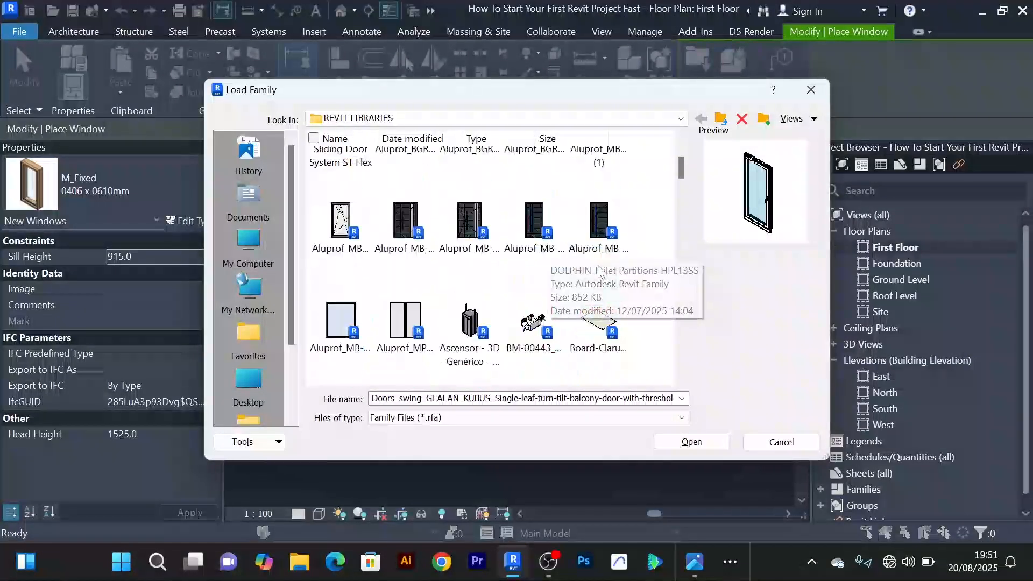
pyautogui.scroll(-8, 574, 275)
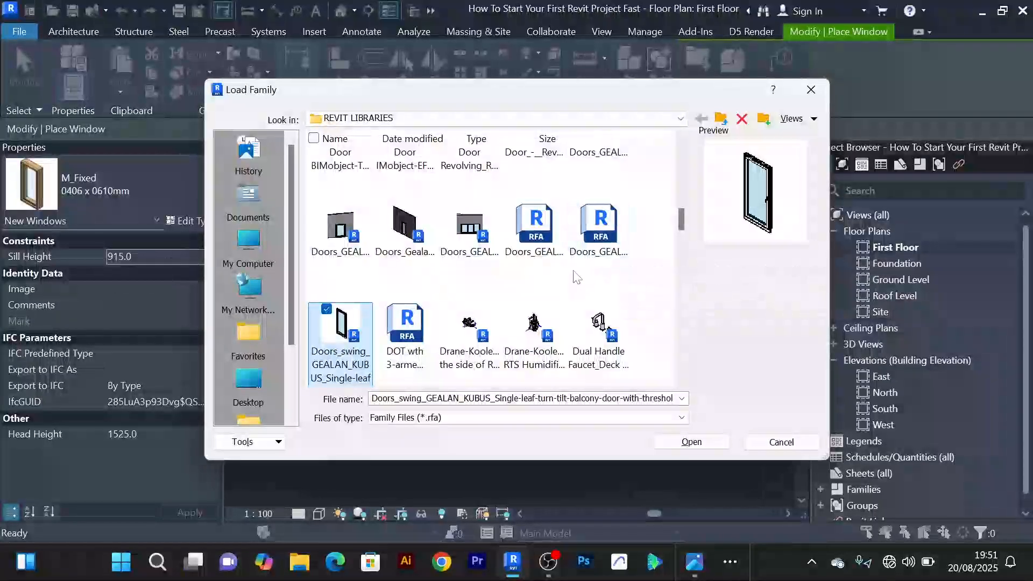
pyautogui.scroll(-5, 575, 274)
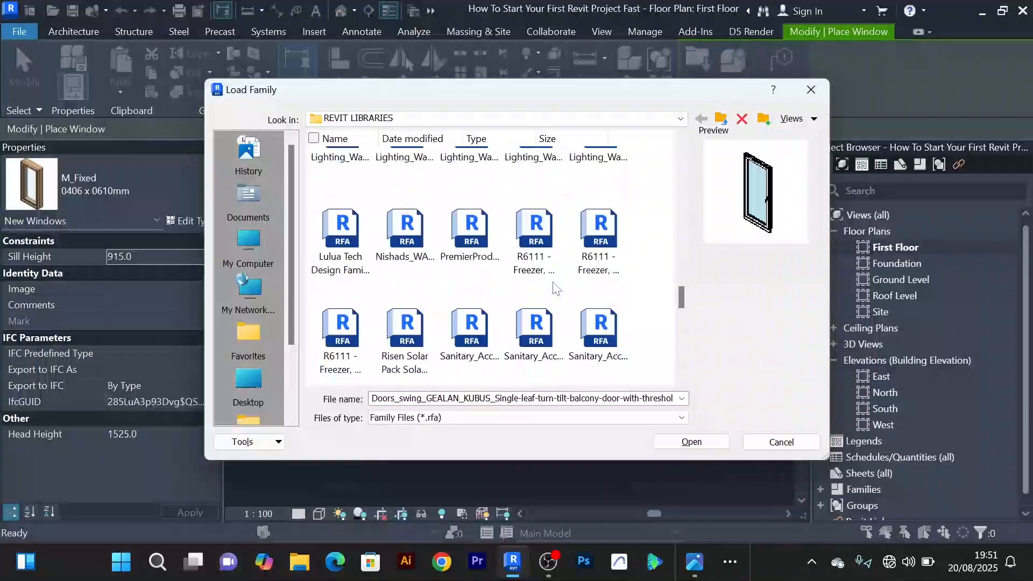
pyautogui.scroll(-3, 575, 280)
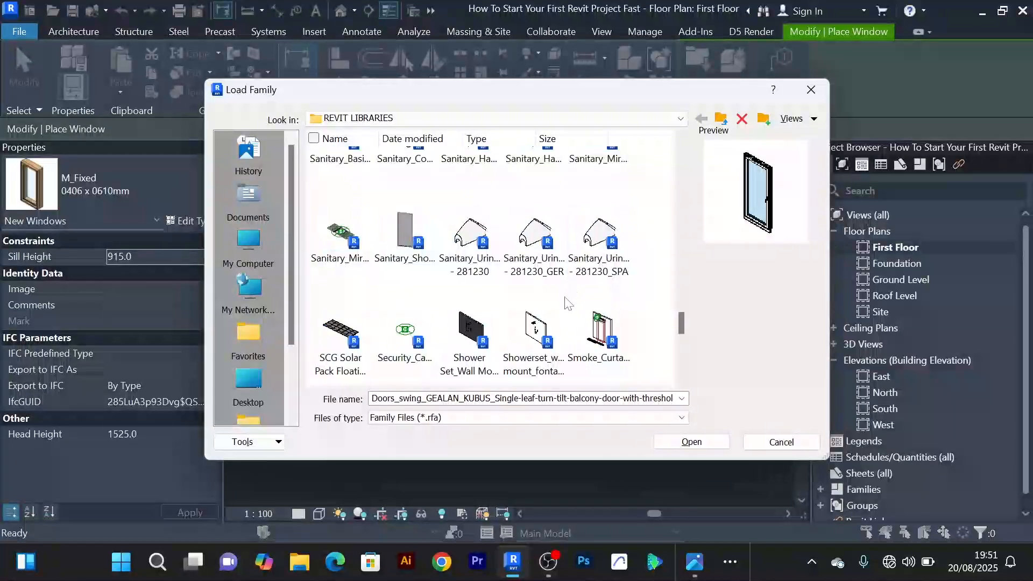
pyautogui.scroll(-5, 568, 301)
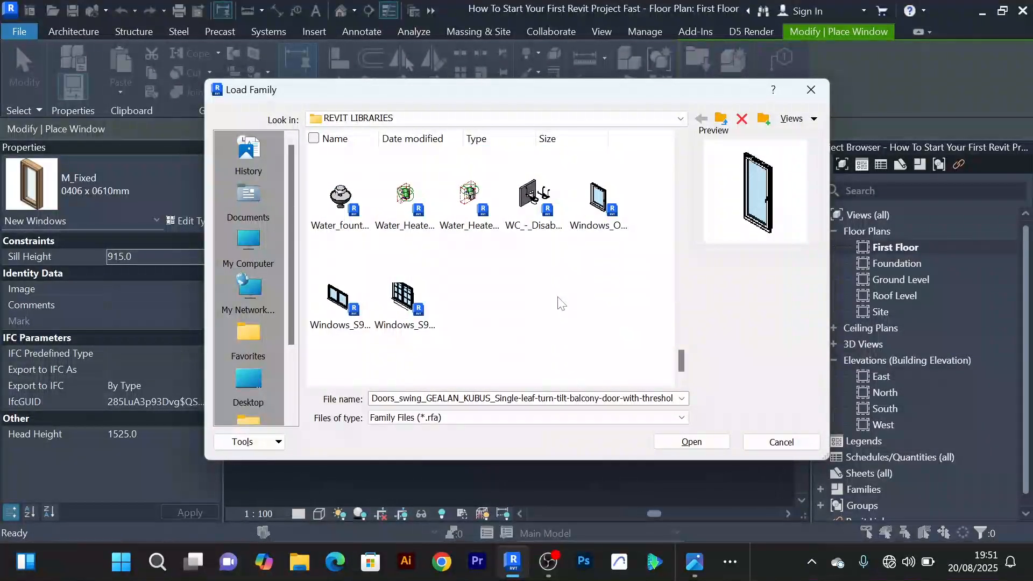
pyautogui.click(345, 319)
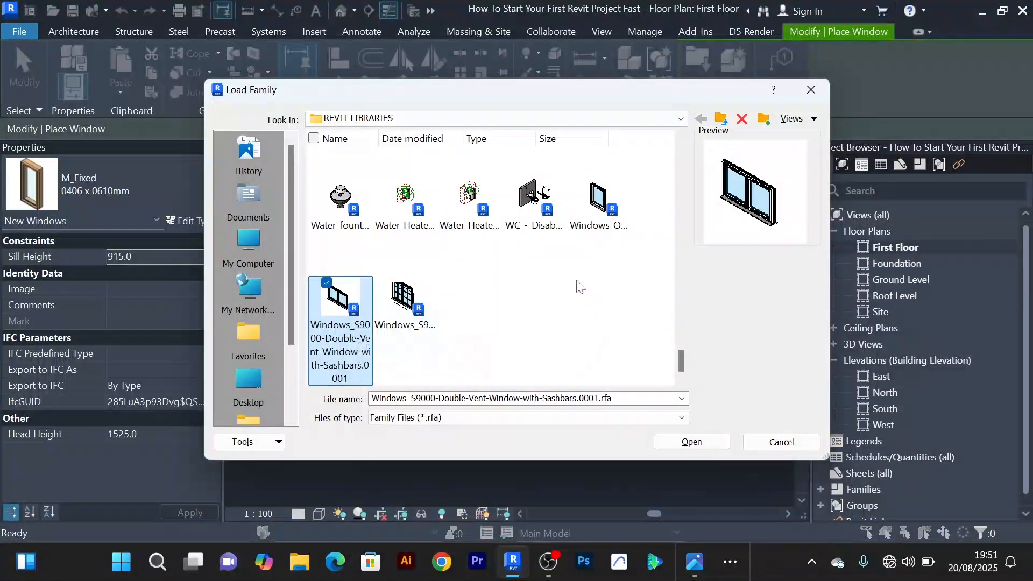
pyautogui.click(698, 443)
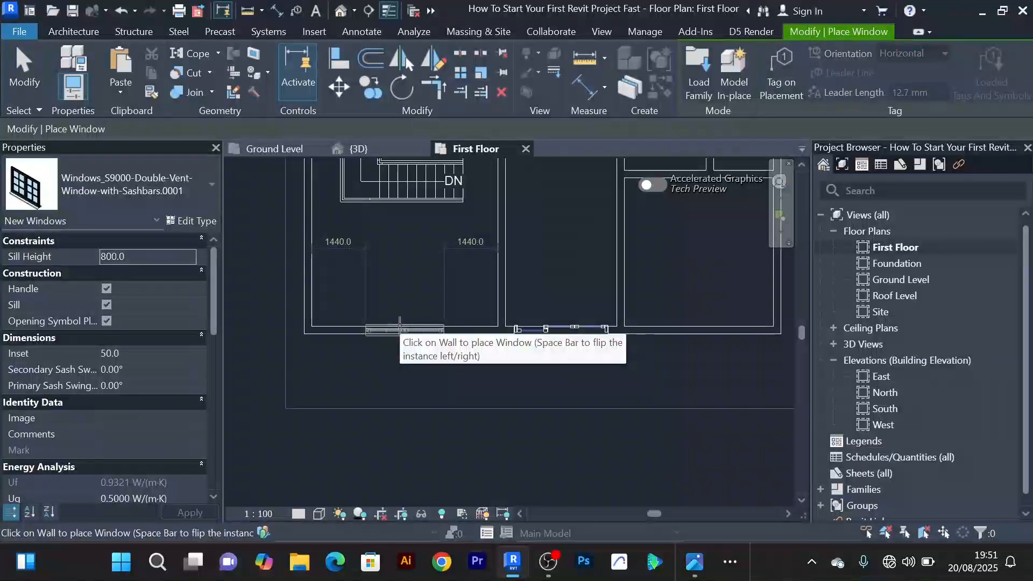
# Place one window centred in the front wall of each room flanking the corridor, 1440 and 940 from the side walls, and end placement
pyautogui.click(404, 329)
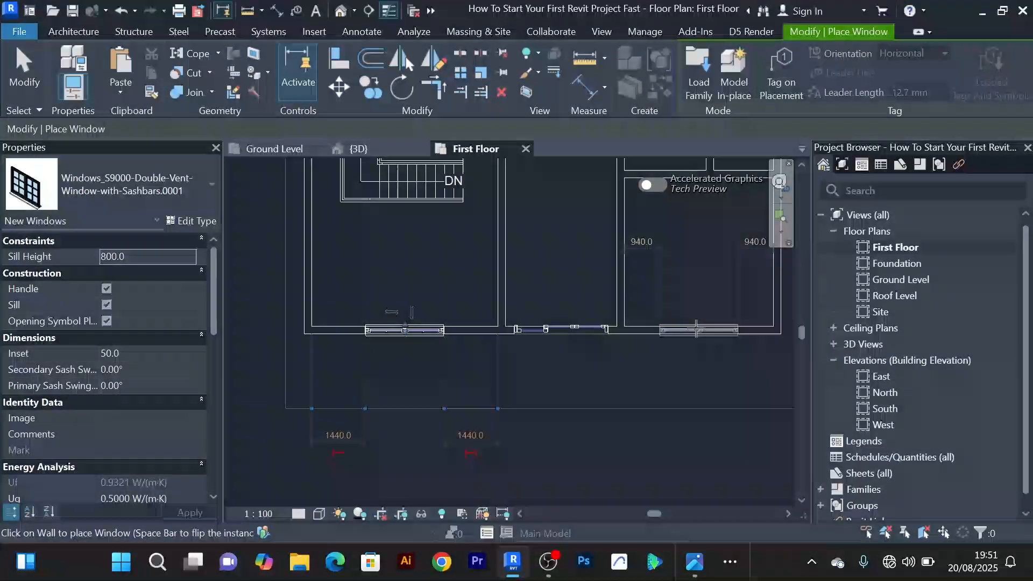
pyautogui.rightClick(581, 388)
pyautogui.click(646, 93)
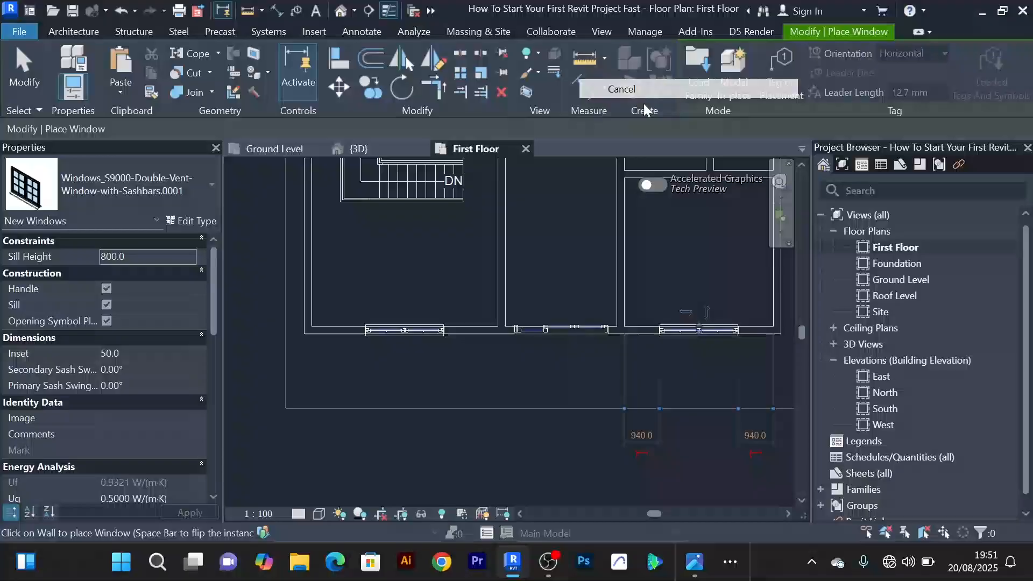
pyautogui.rightClick(554, 234)
pyautogui.click(598, 245)
# Examine the two new first-floor windows in the 3D view, comparing their size and height with the sliding doors
pyautogui.click(357, 150)
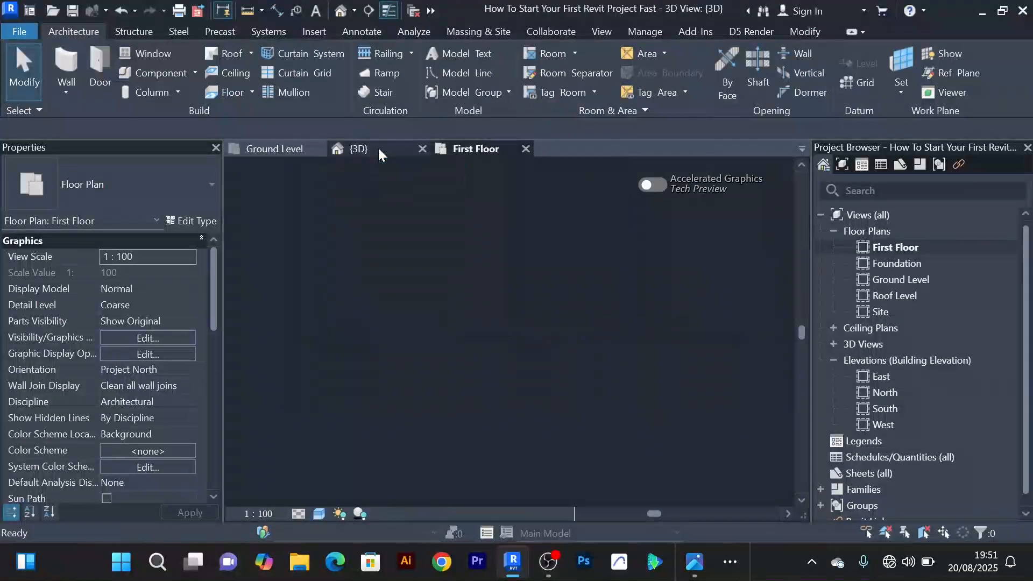
pyautogui.scroll(-1, 461, 382)
pyautogui.scroll(4, 443, 376)
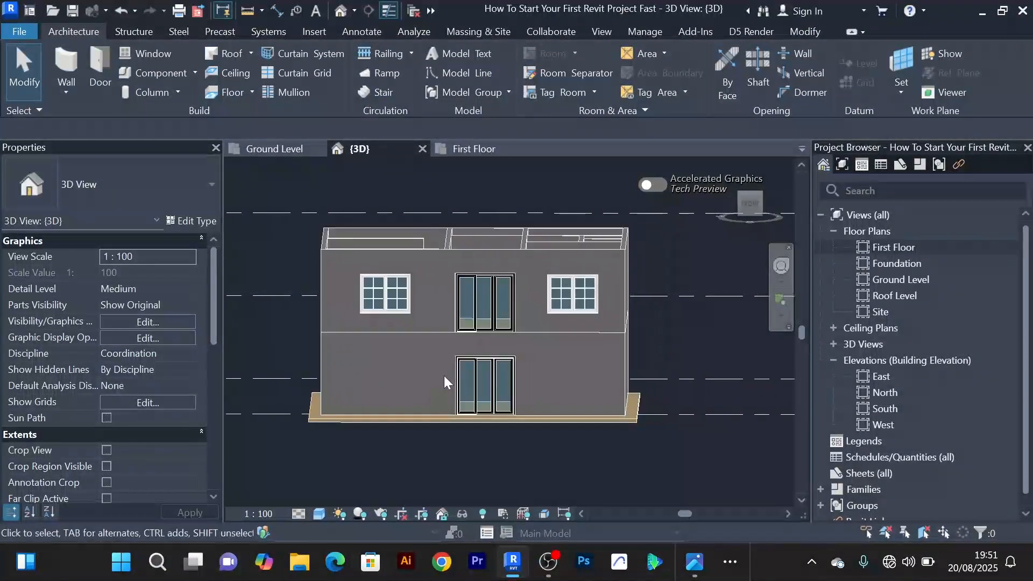
pyautogui.scroll(-1, 429, 302)
pyautogui.scroll(3, 427, 288)
pyautogui.scroll(-3, 427, 282)
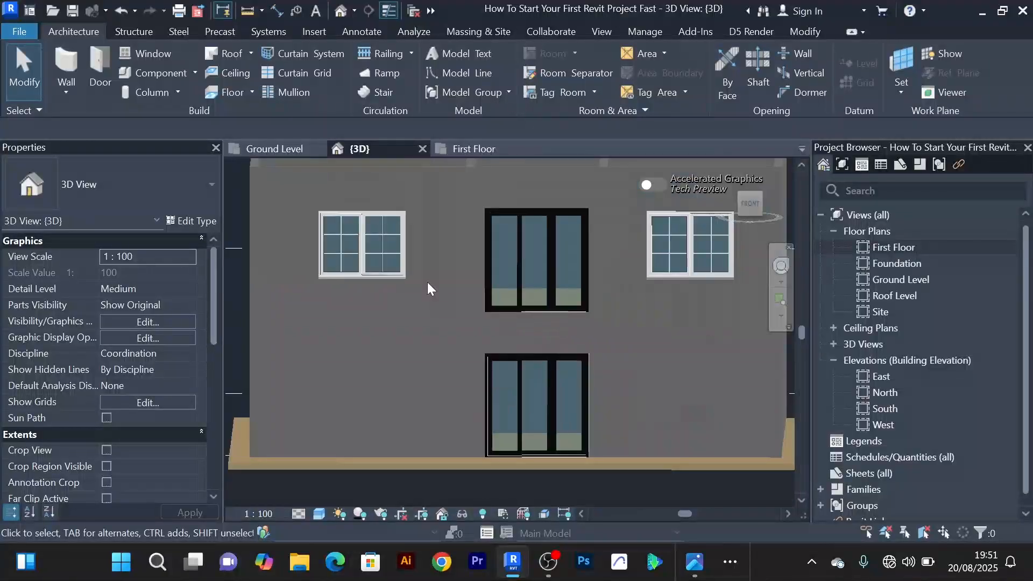
pyautogui.scroll(-2, 429, 309)
pyautogui.scroll(4, 430, 324)
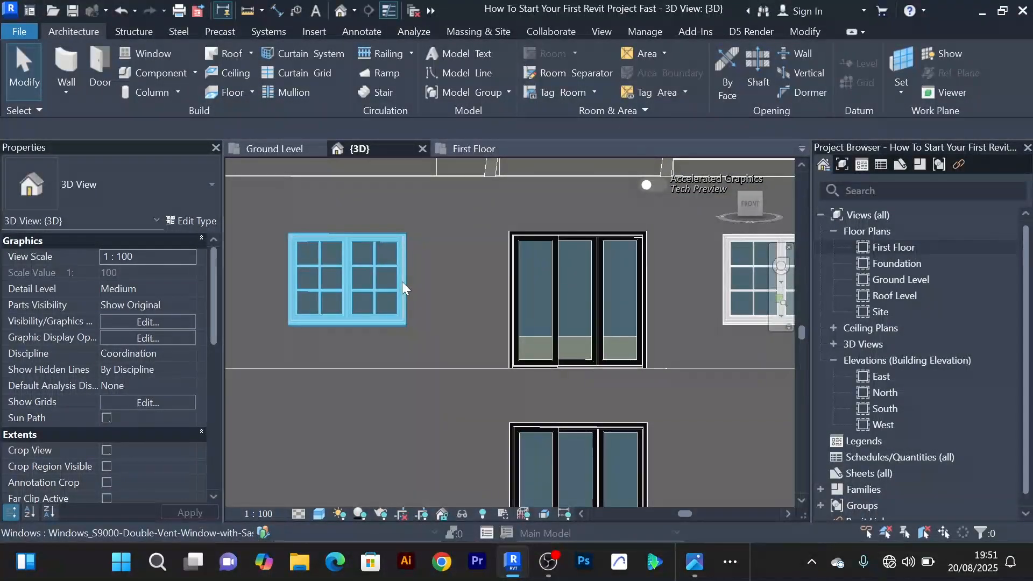
# Set the double-vent window type's width to 2500 and height to 2000 in its type properties
pyautogui.click(402, 282)
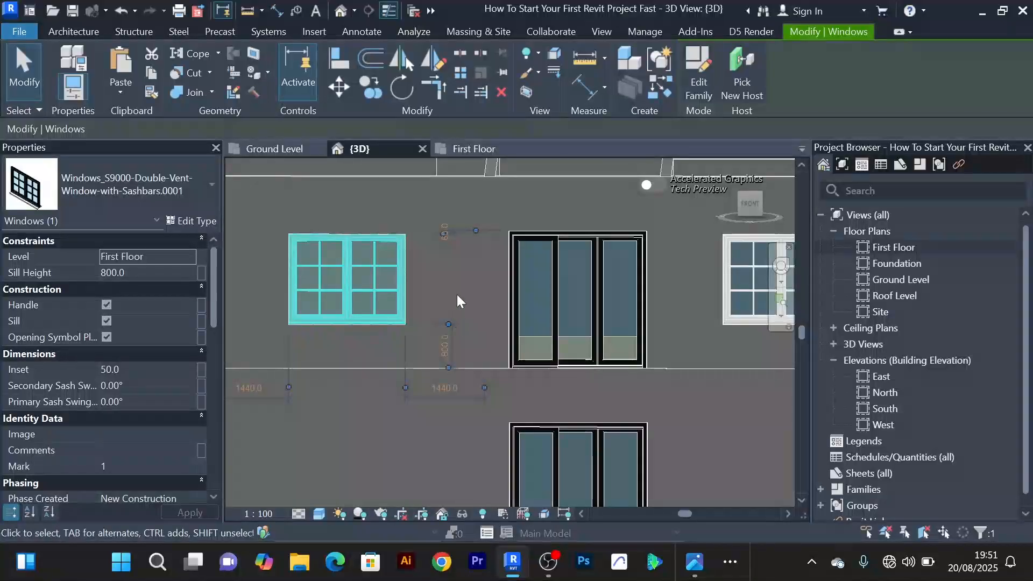
pyautogui.click(188, 220)
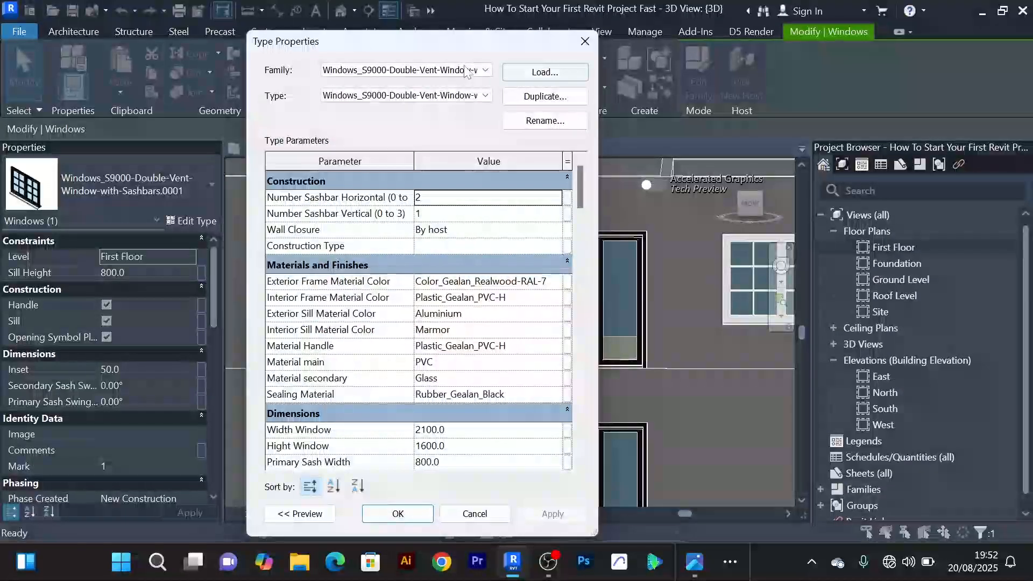
pyautogui.moveTo(454, 46); pyautogui.dragTo(746, 47)
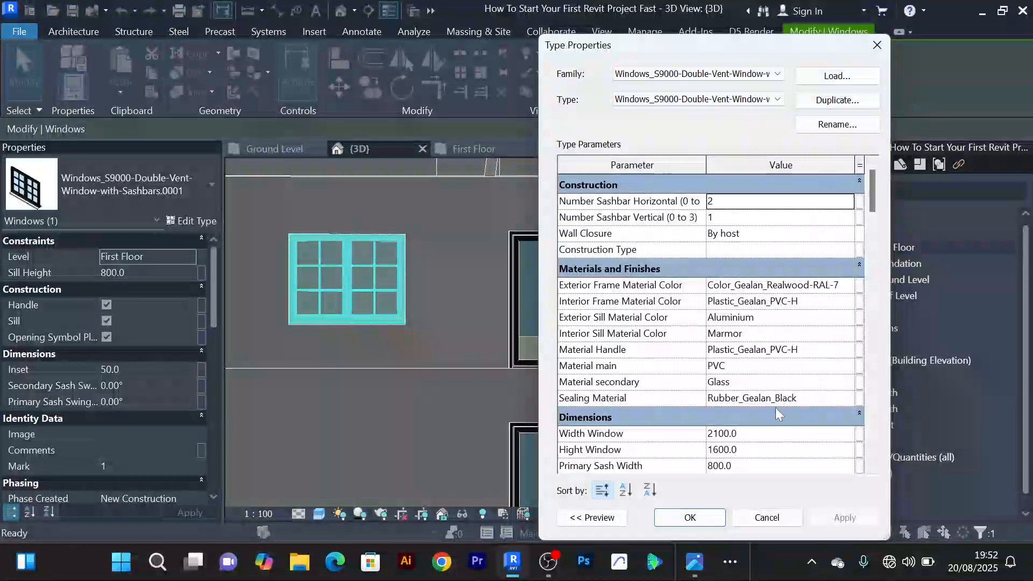
pyautogui.click(756, 434)
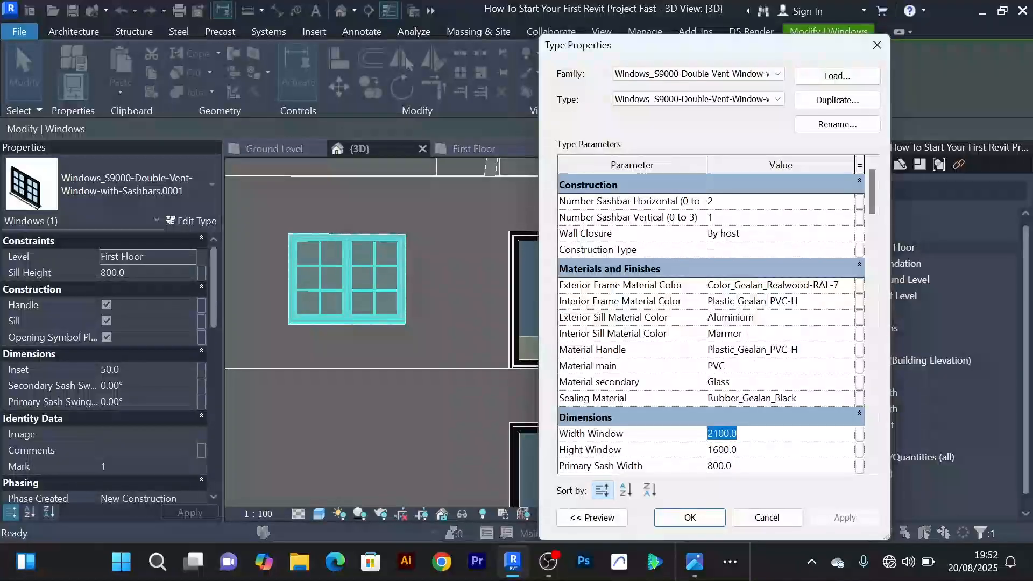
pyautogui.write('250')
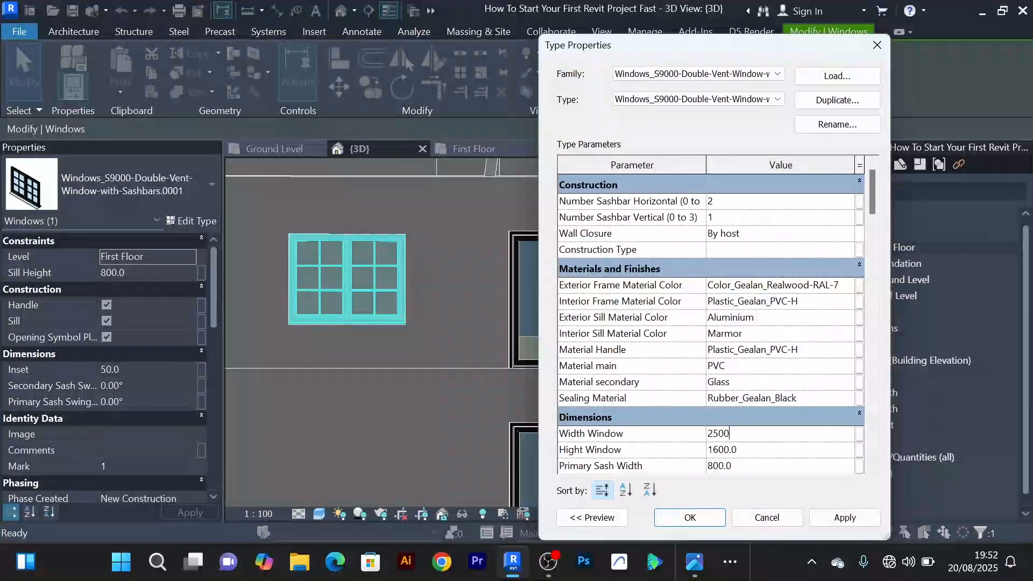
pyautogui.press('Tab')
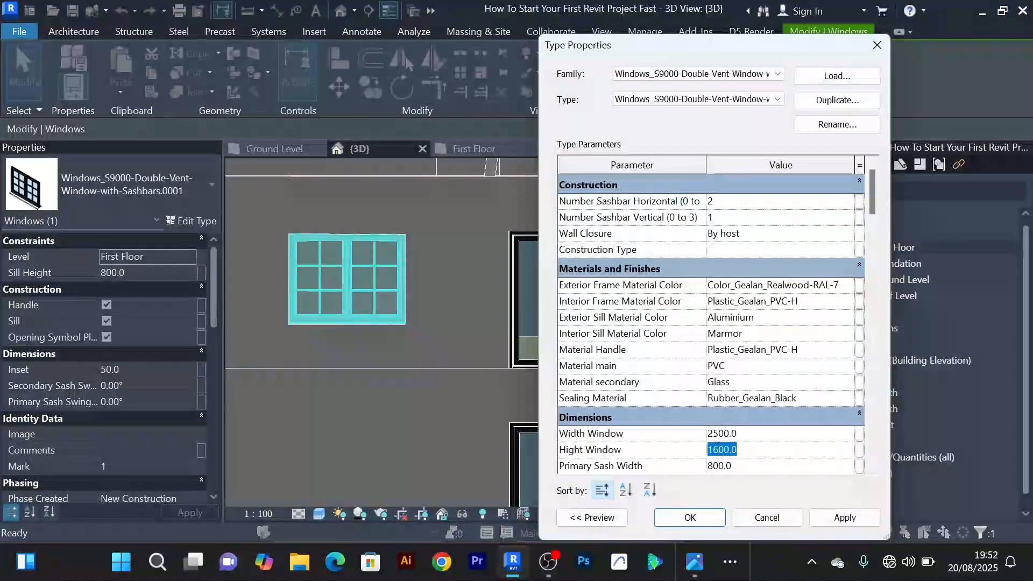
pyautogui.write('2000')
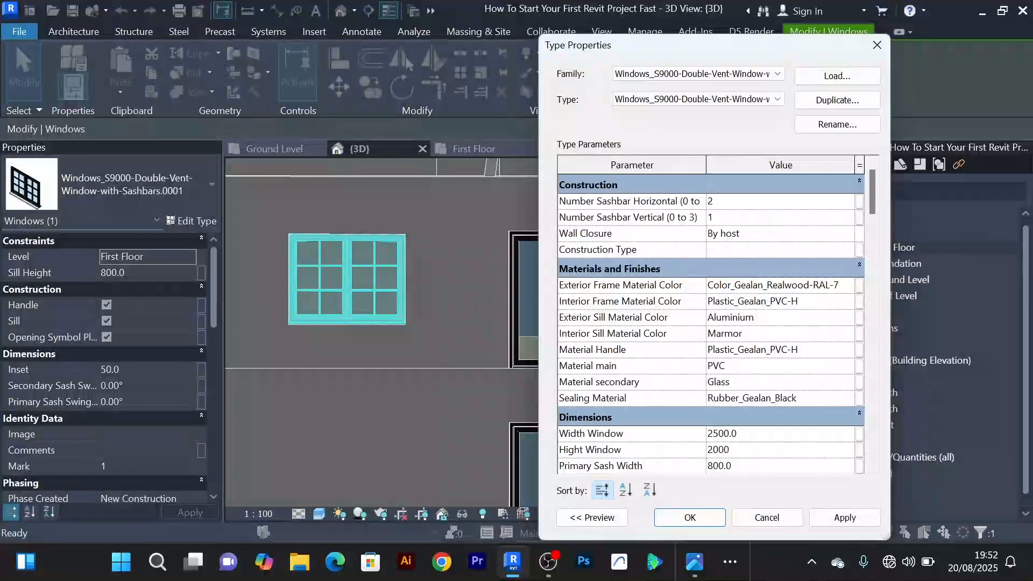
pyautogui.click(835, 516)
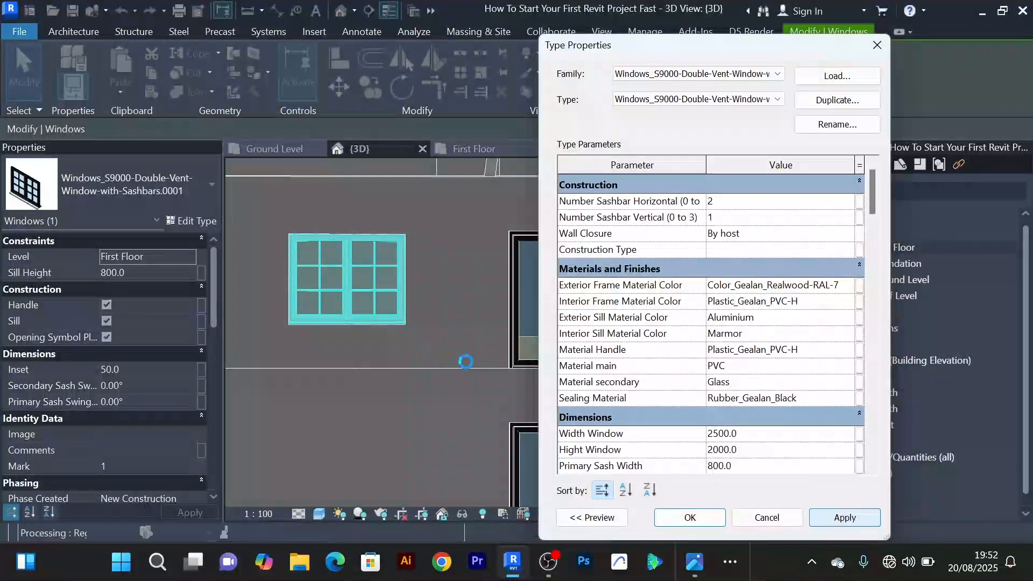
pyautogui.press('Escape')
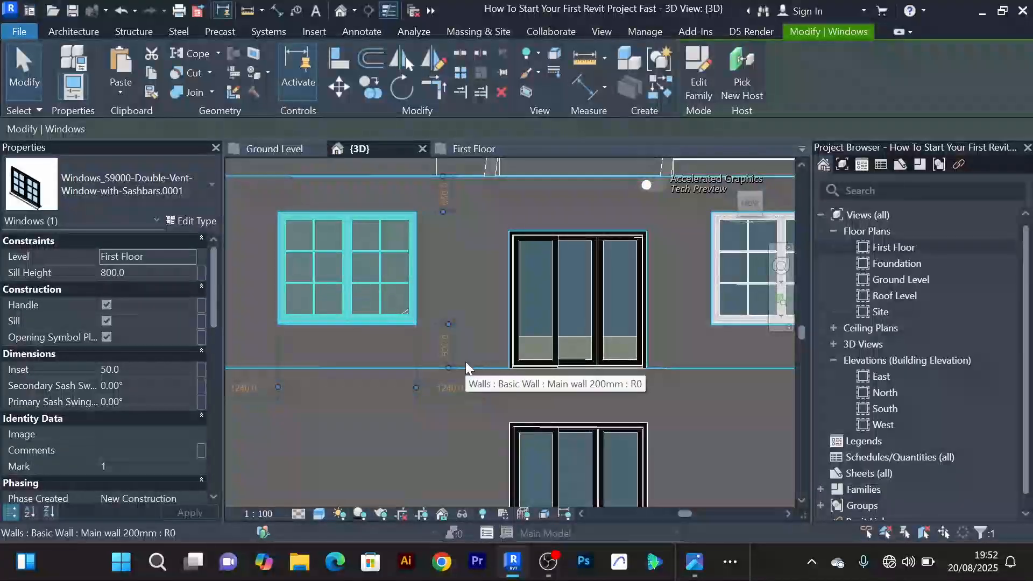
# Check the head height of the first-floor sliding door against the enlarged windows
pyautogui.scroll(-3, 466, 368)
pyautogui.scroll(4, 570, 392)
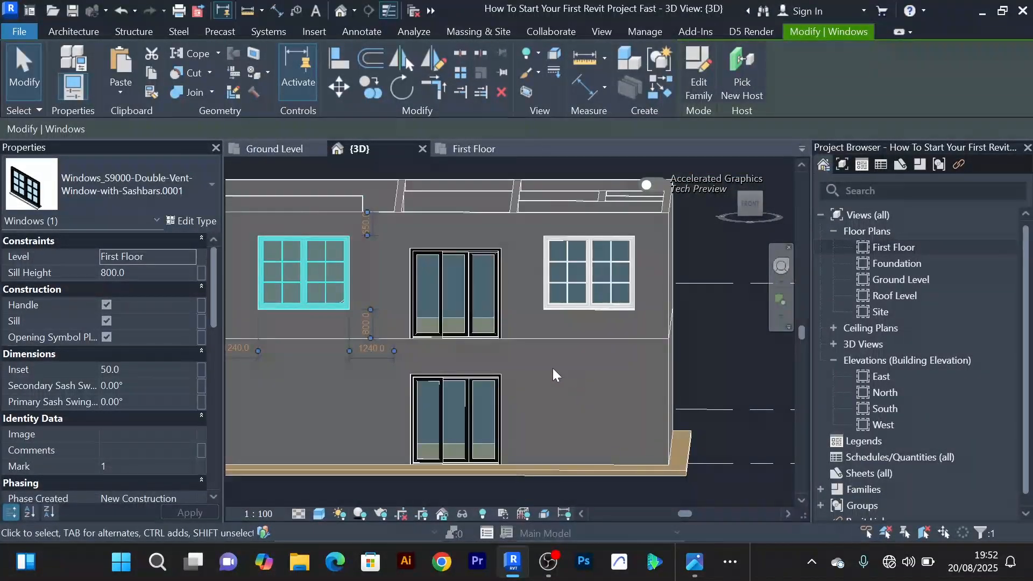
pyautogui.moveTo(310, 341); pyautogui.dragTo(344, 359, button='middle')
pyautogui.scroll(-2, 592, 321)
pyautogui.scroll(4, 502, 308)
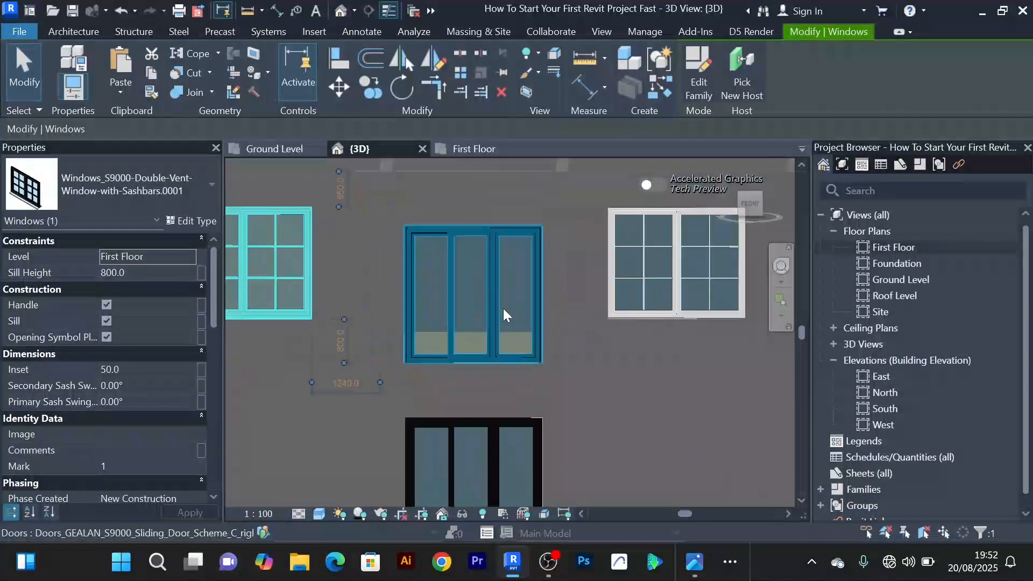
pyautogui.click(535, 290)
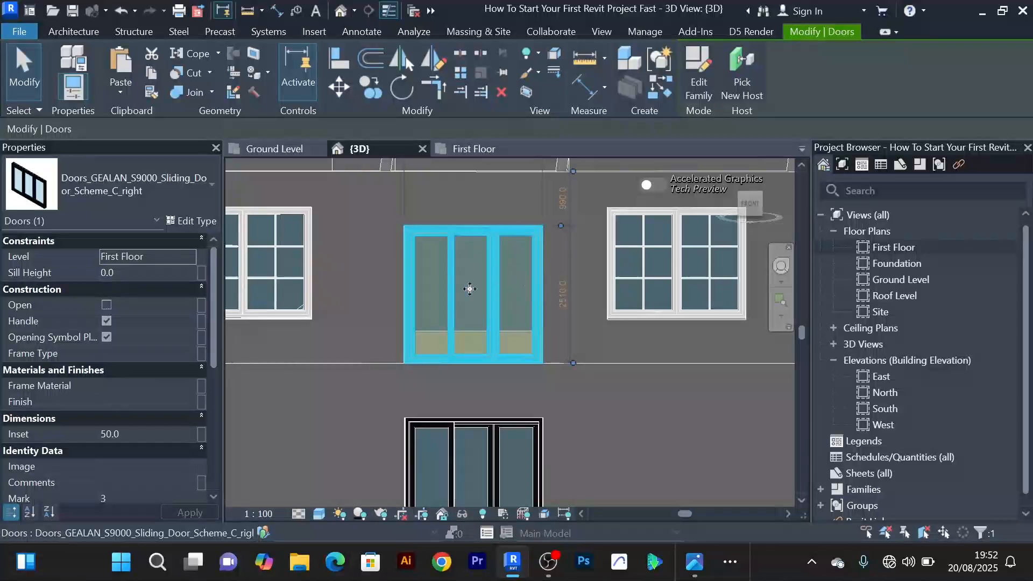
pyautogui.scroll(-6, 132, 412)
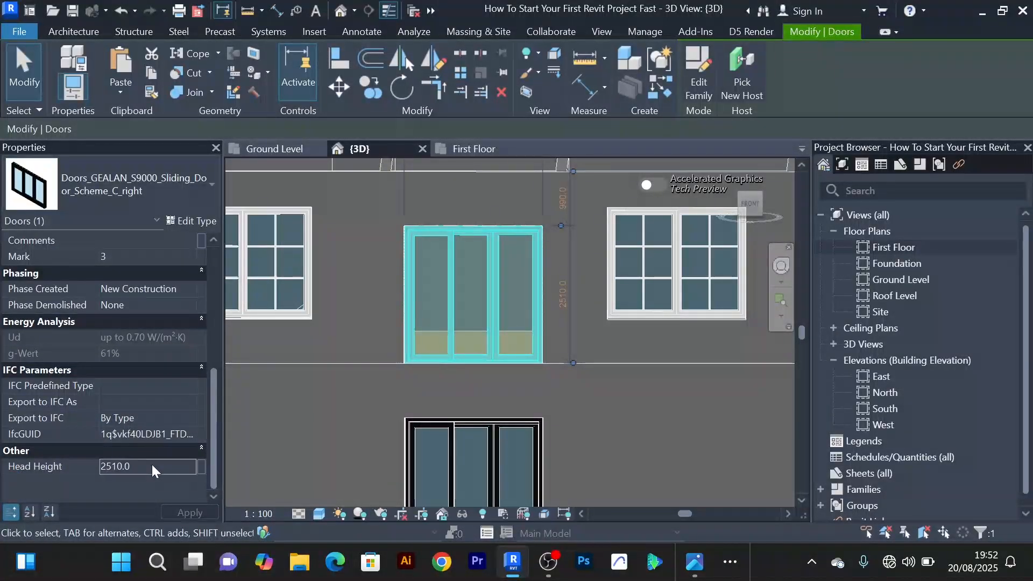
pyautogui.click(152, 466)
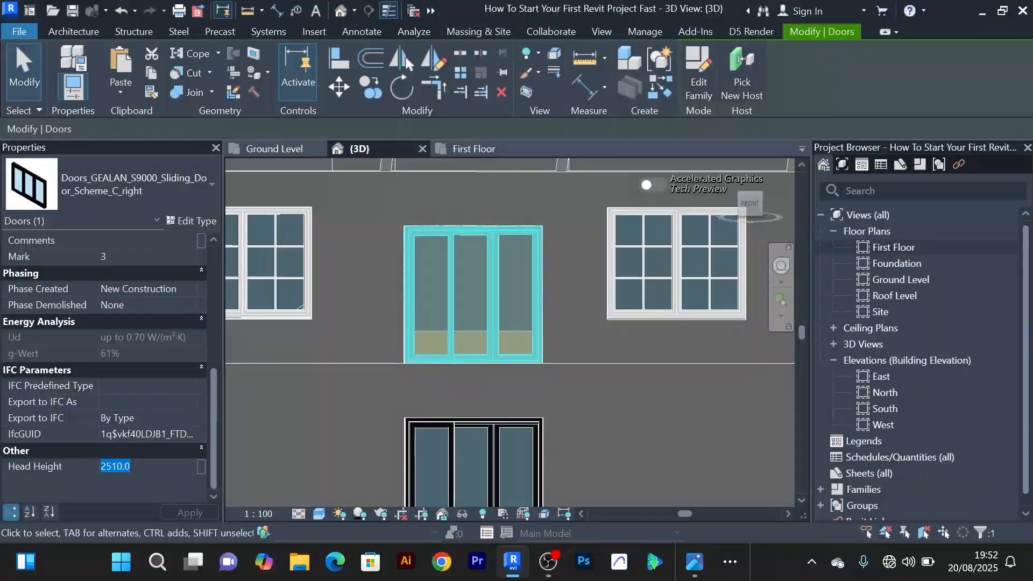
# Set the head height of both first-floor double-vent windows to 2500
pyautogui.scroll(-4, 269, 415)
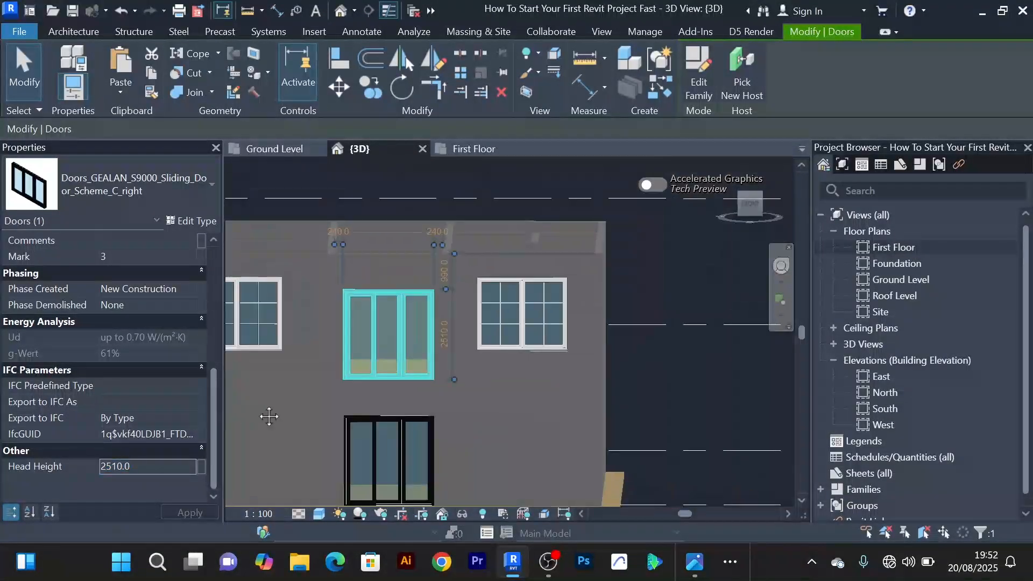
pyautogui.click(359, 325)
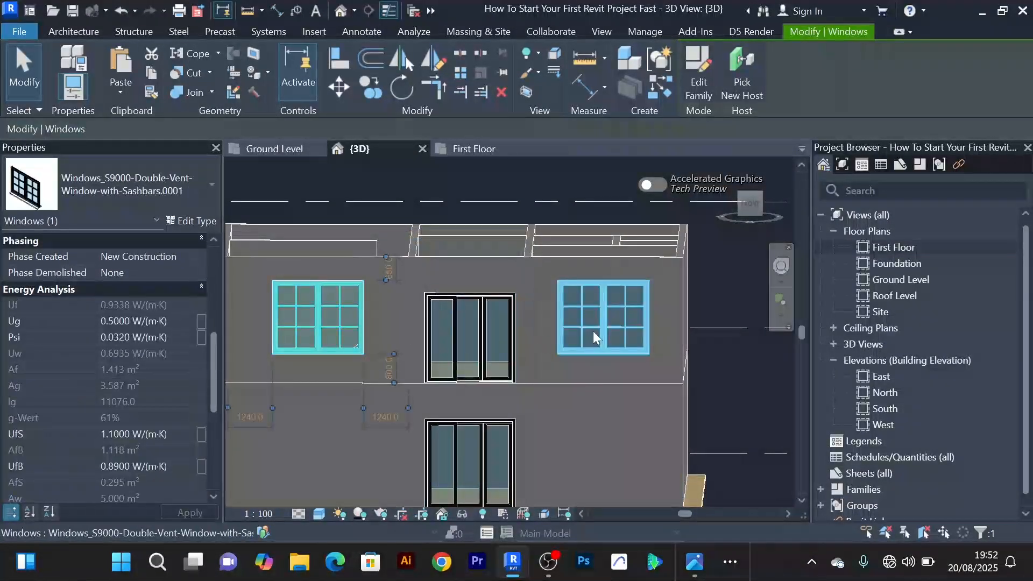
pyautogui.keyDown('ctrl'); pyautogui.click(607, 328); pyautogui.keyUp('ctrl')
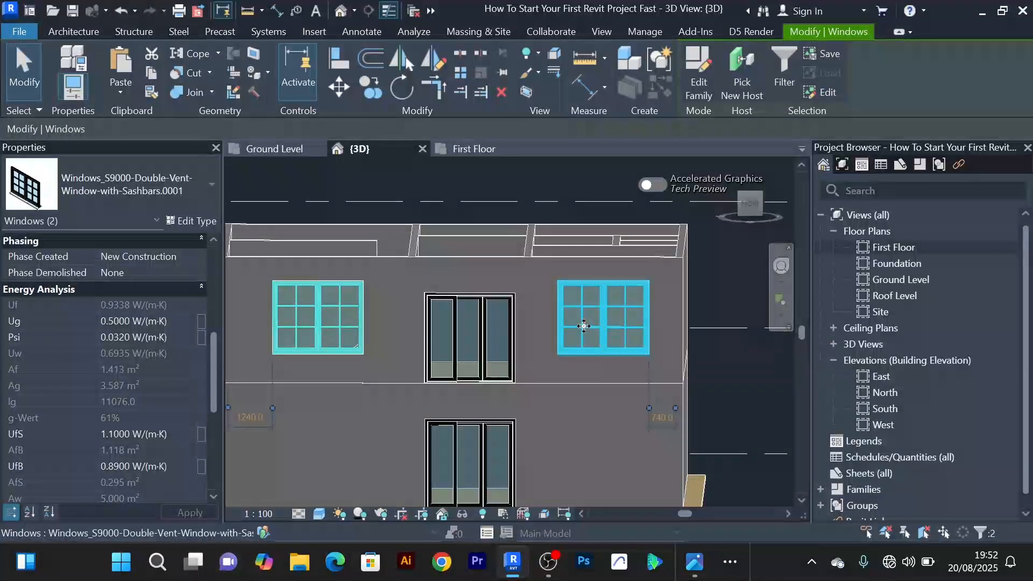
pyautogui.scroll(-4, 156, 423)
pyautogui.scroll(-2, 155, 428)
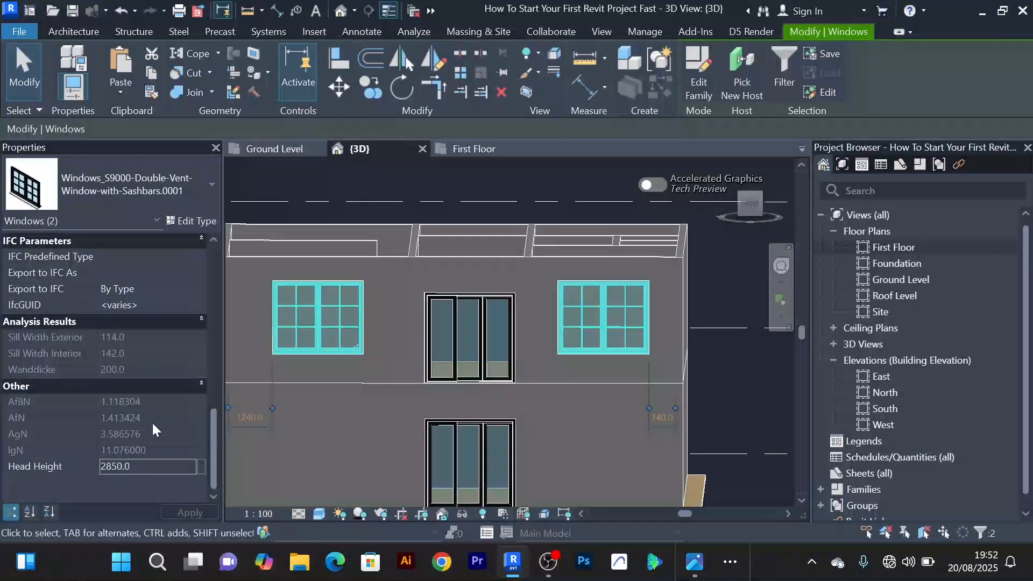
pyautogui.click(154, 461)
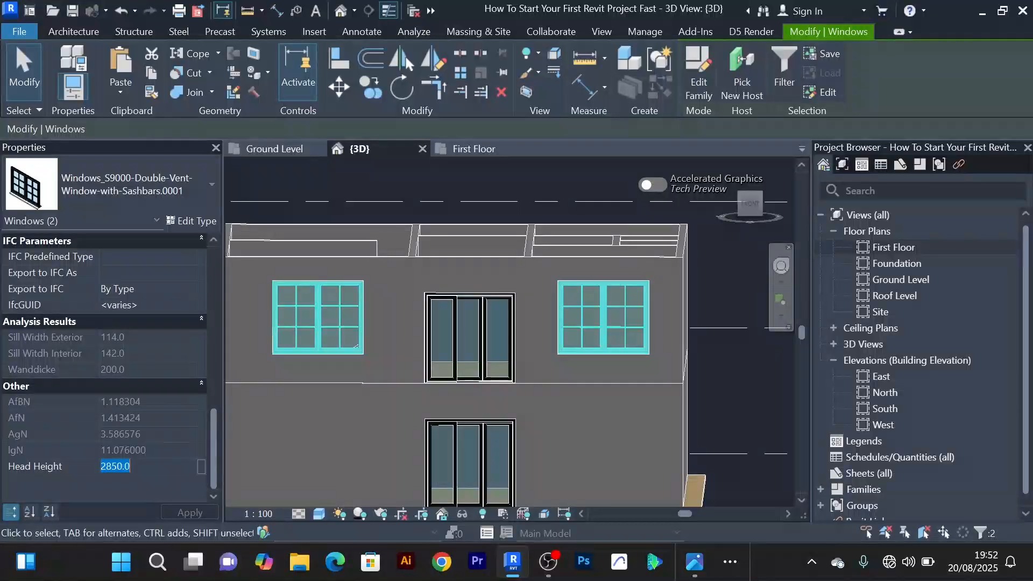
pyautogui.write('2500')
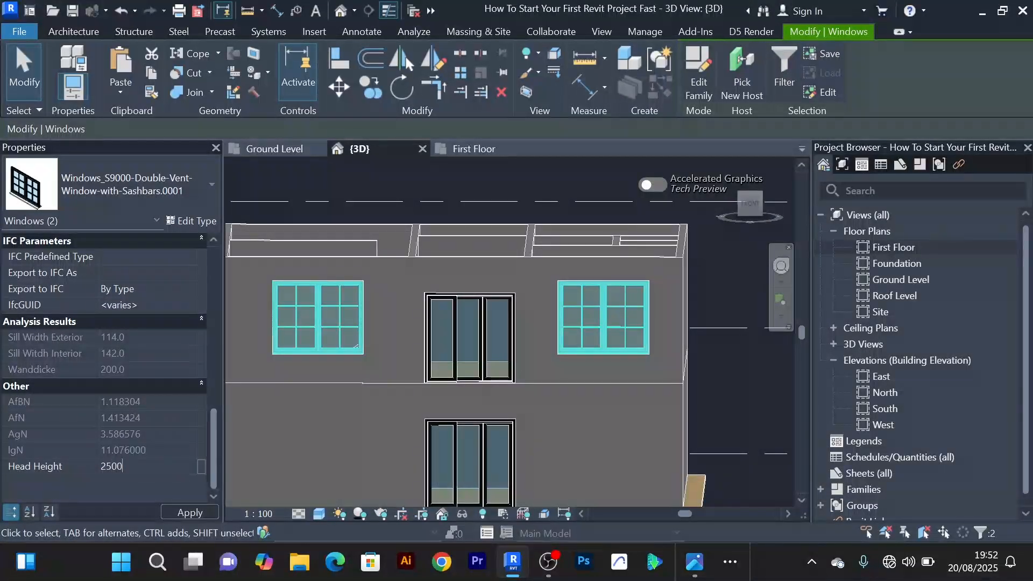
pyautogui.write('.0')
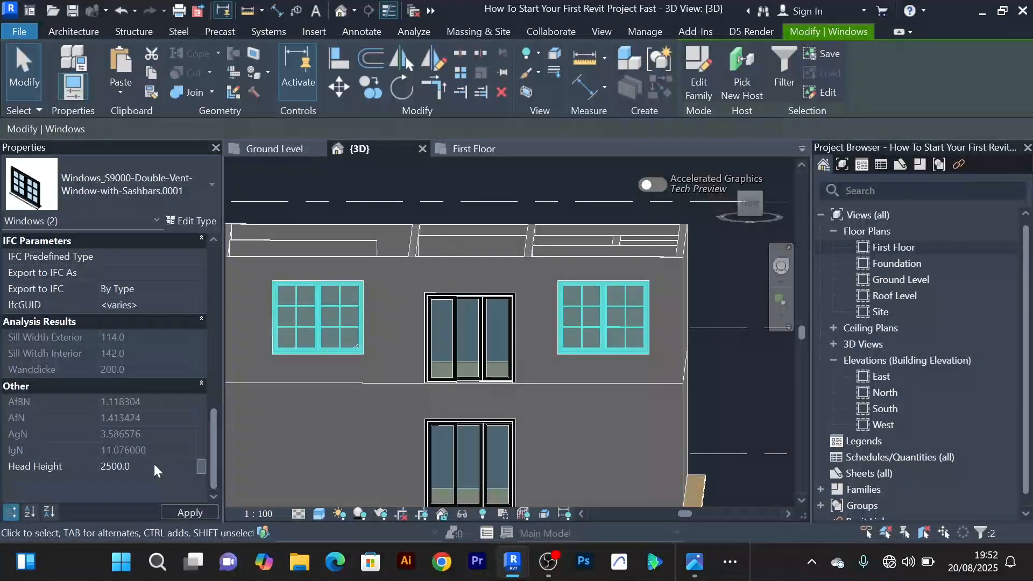
# Copy the two first-floor windows and paste them aligned to the Ground Level, leaving nothing selected
pyautogui.scroll(-4, 545, 361)
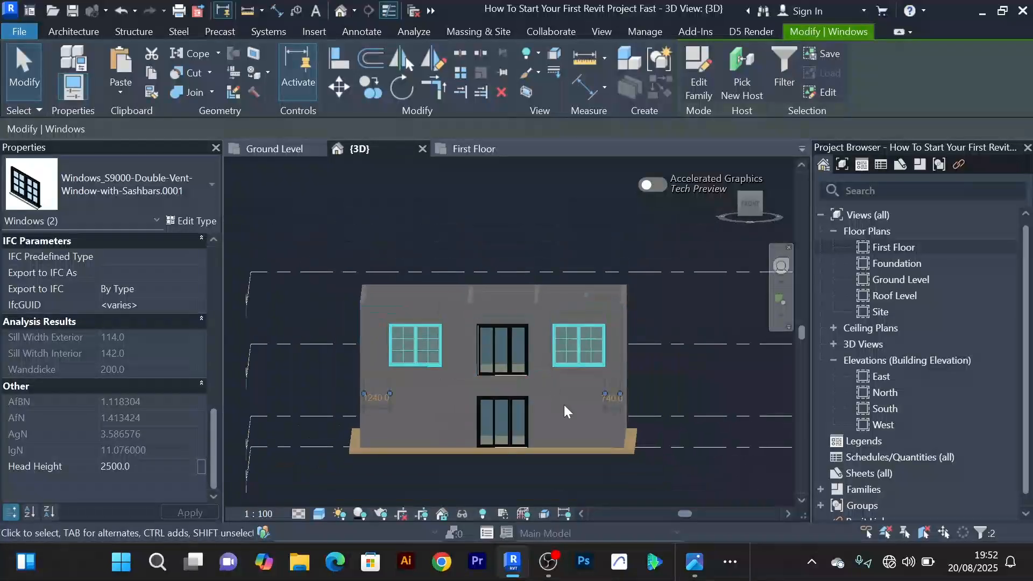
pyautogui.scroll(2, 541, 371)
pyautogui.scroll(3, 452, 353)
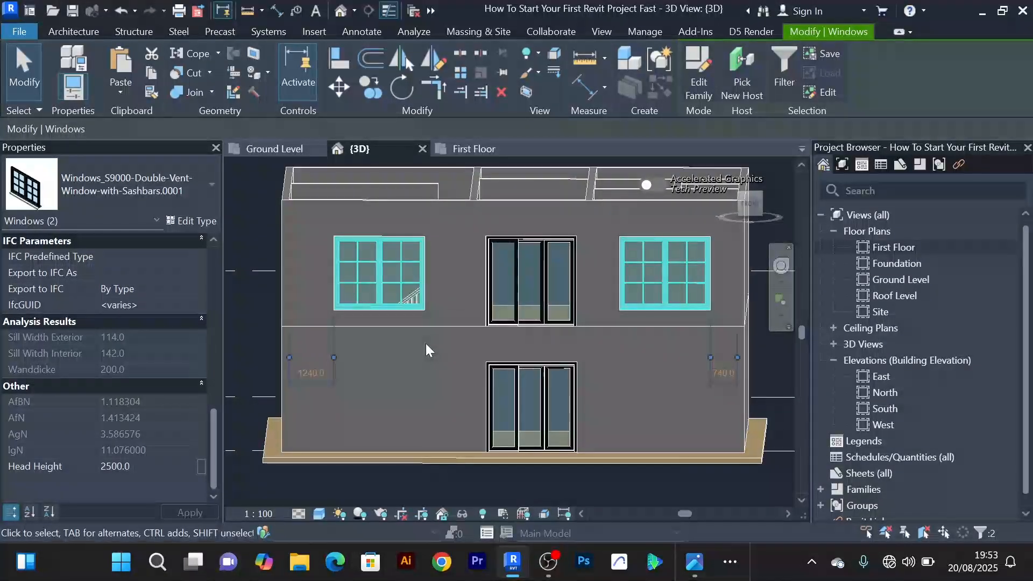
pyautogui.click(153, 73)
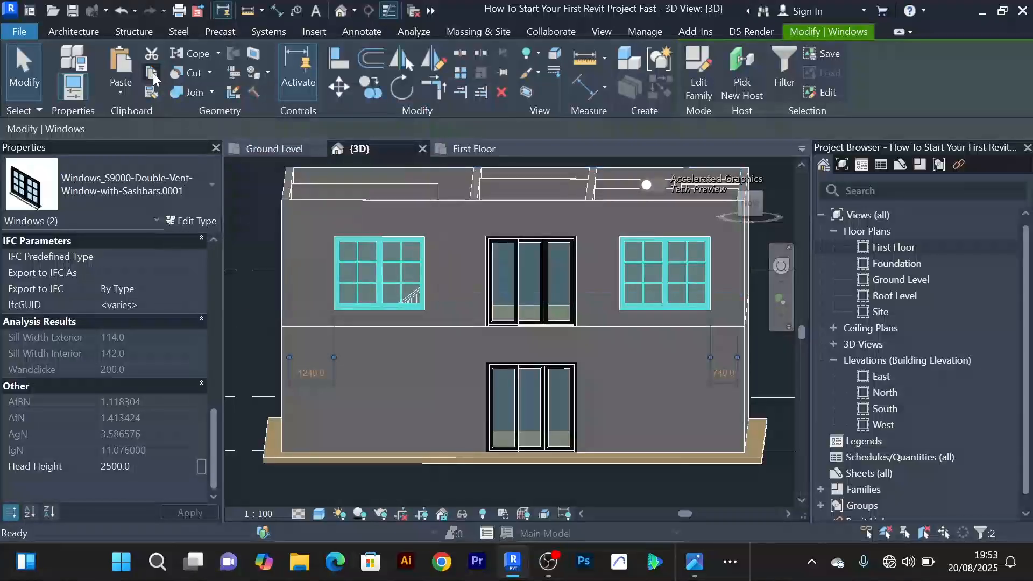
pyautogui.click(119, 94)
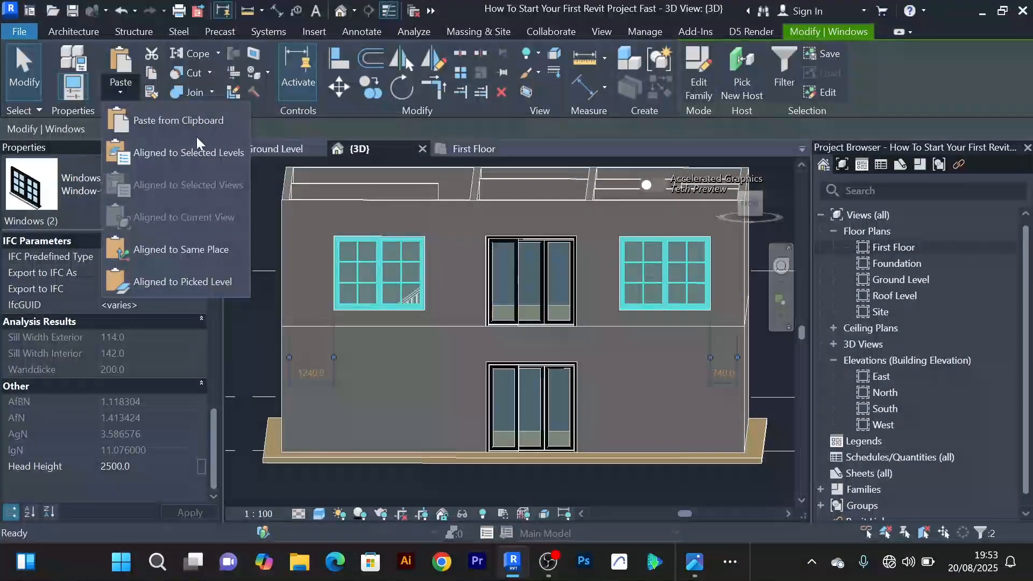
pyautogui.click(172, 158)
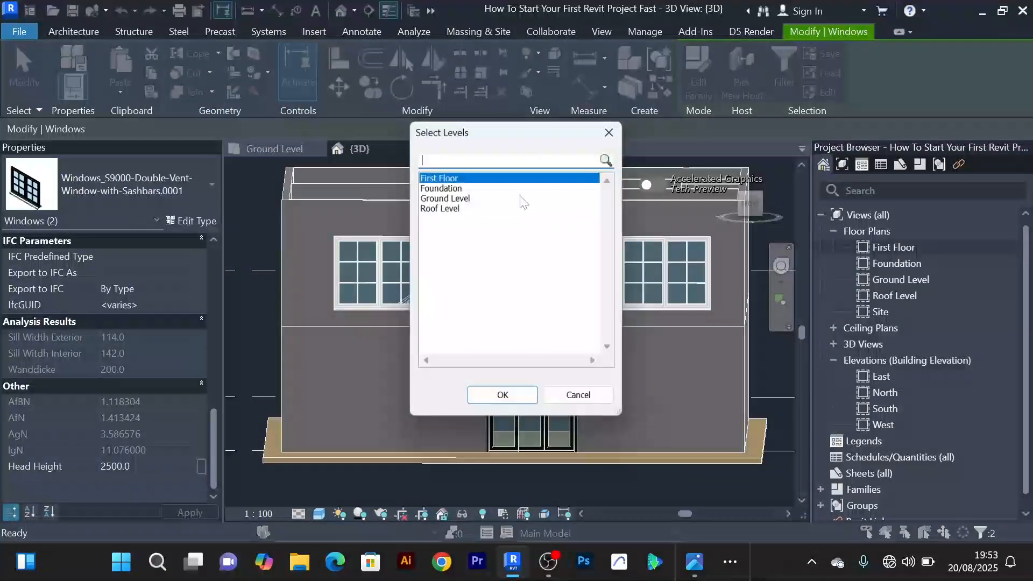
pyautogui.click(448, 198)
pyautogui.click(502, 398)
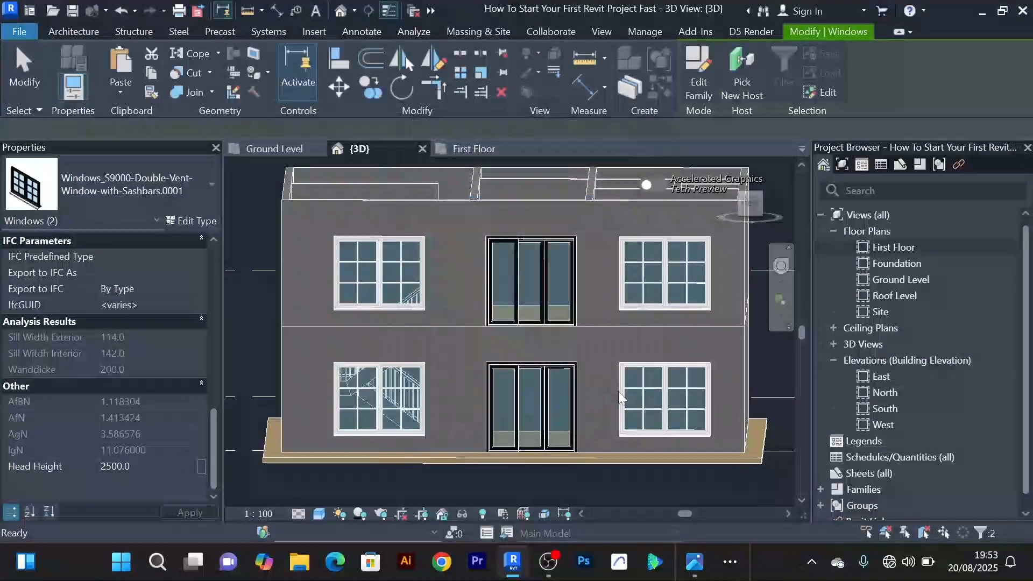
pyautogui.scroll(-5, 668, 350)
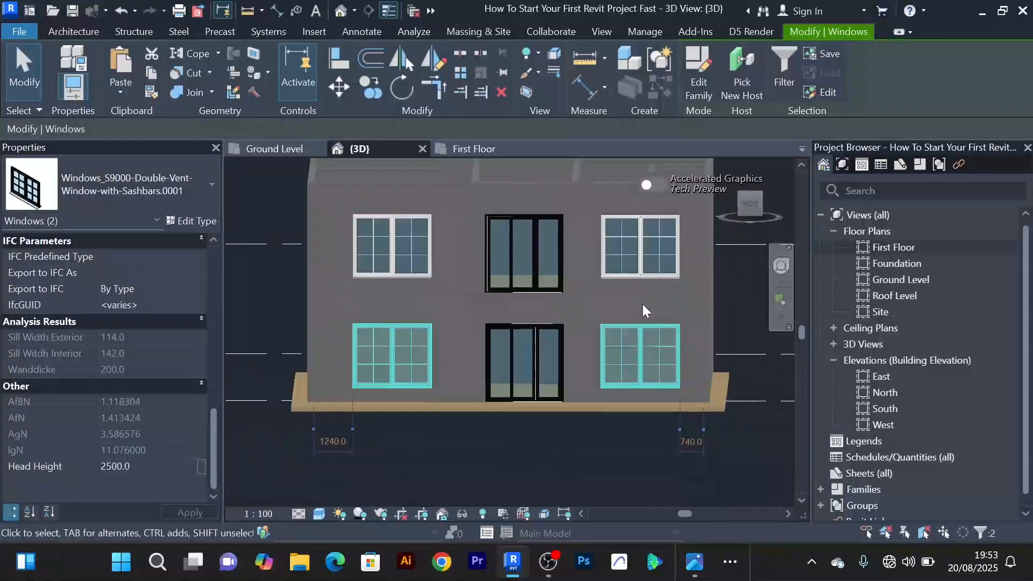
pyautogui.click(597, 434)
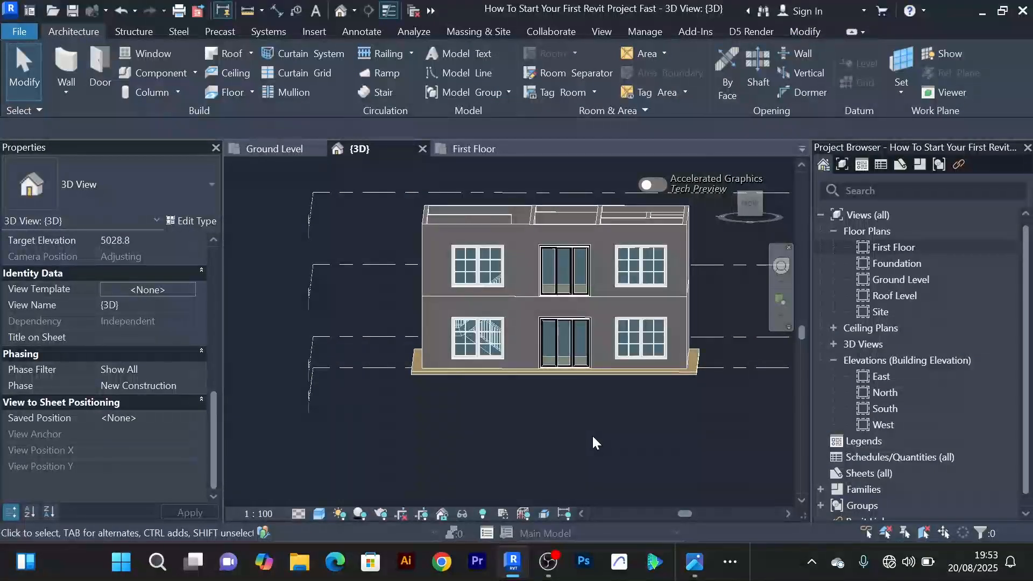
# Set the GEALAN sliding door type's height to 2490 and apply it, using the ground-floor door
pyautogui.moveTo(592, 434)
pyautogui.keyDown('shift'); pyautogui.mouseDown(button='middle')
pyautogui.moveTo(607, 446)
pyautogui.moveTo(606, 420)
pyautogui.moveTo(588, 435)
pyautogui.mouseUp(button='middle'); pyautogui.keyUp('shift')
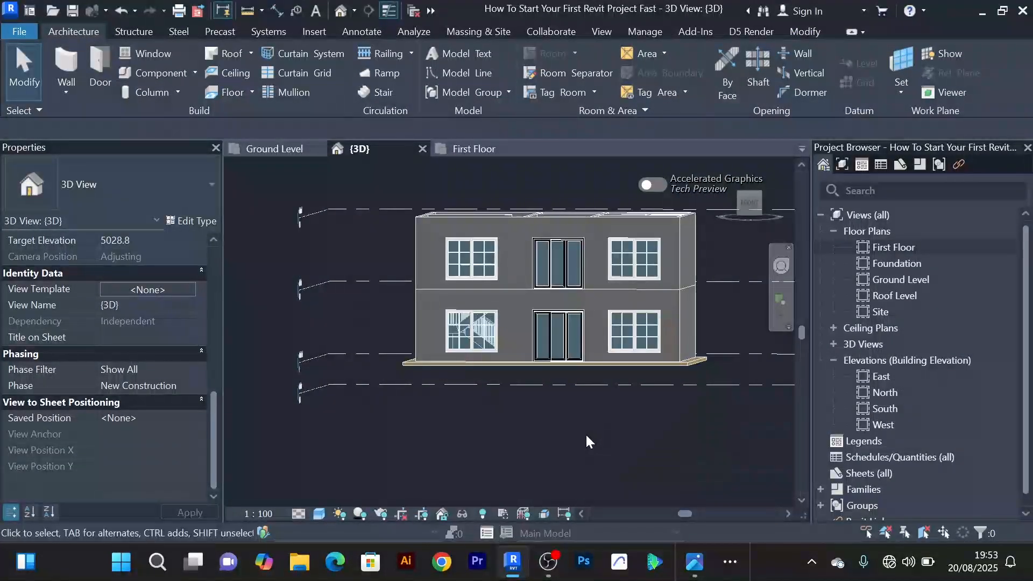
pyautogui.scroll(3, 576, 418)
pyautogui.scroll(-4, 569, 418)
pyautogui.scroll(2, 559, 398)
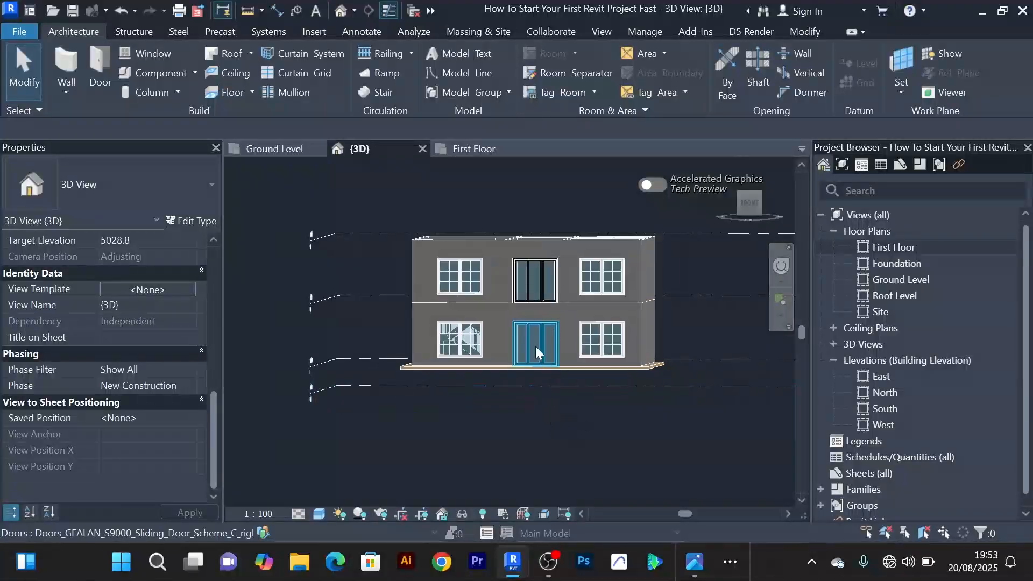
pyautogui.scroll(3, 535, 348)
pyautogui.click(572, 310)
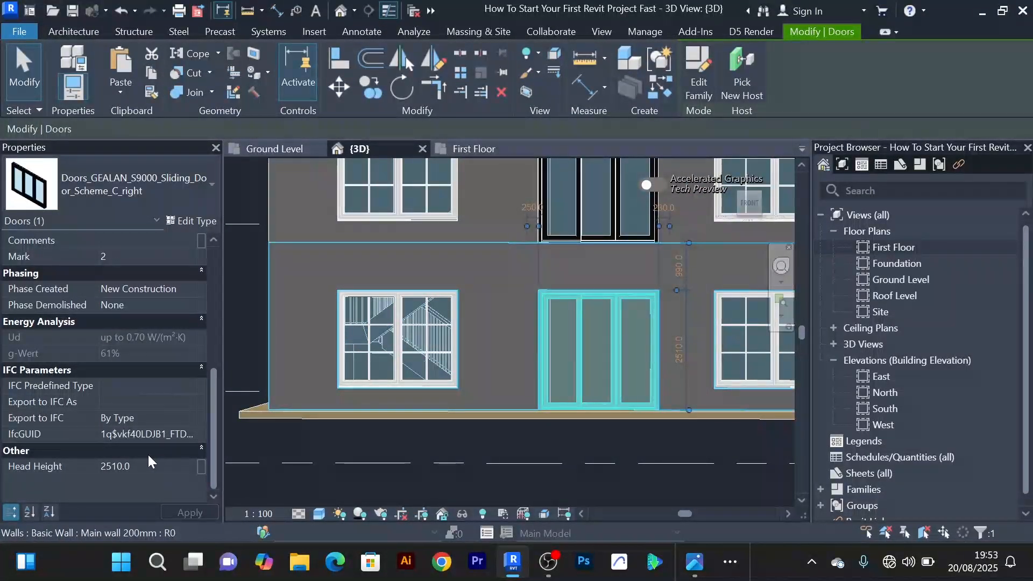
pyautogui.click(195, 221)
pyautogui.scroll(-2, 762, 375)
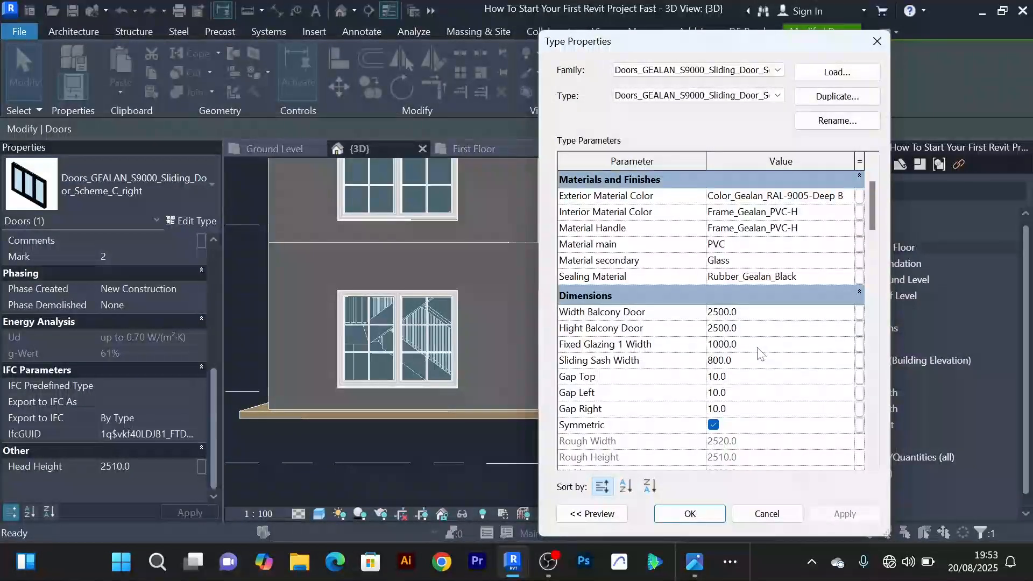
pyautogui.press('Right')
pyautogui.press('BackSpace')
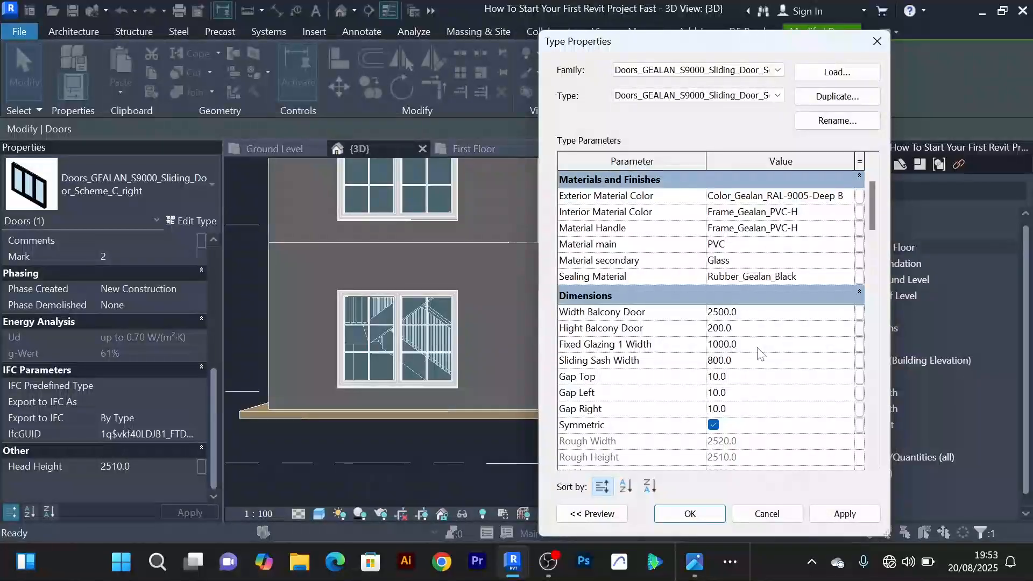
pyautogui.write('4')
pyautogui.press('BackSpace')
pyautogui.write('9')
pyautogui.click(845, 516)
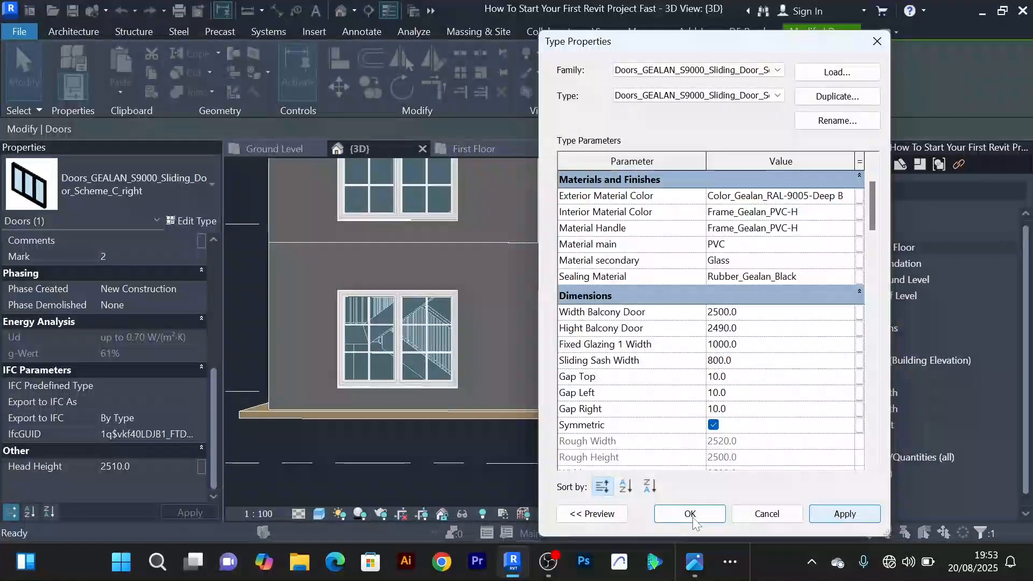
# Confirm the sliding door's type changes and check the head heights of a ground-floor front window and the first-floor door
pyautogui.click(692, 517)
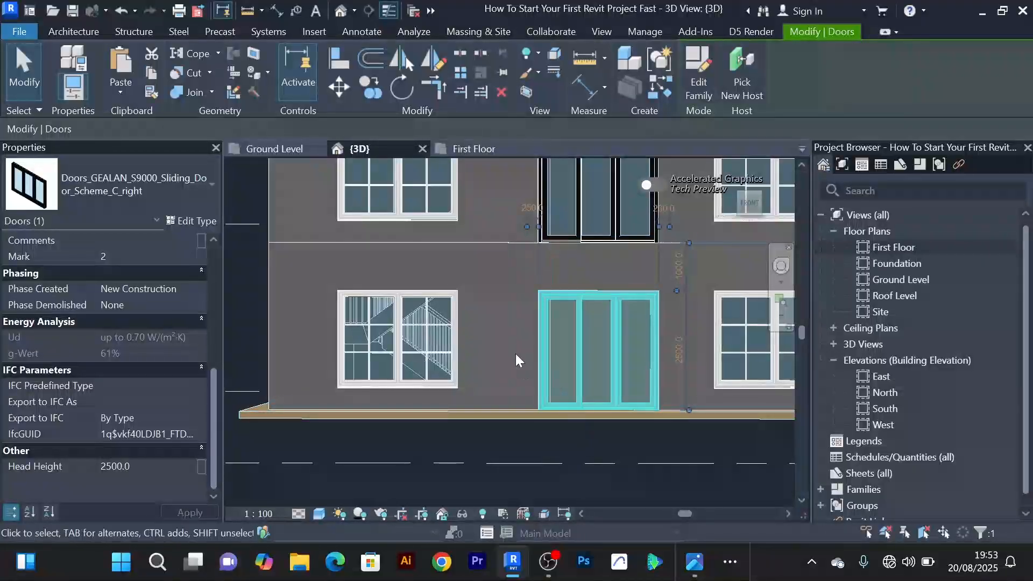
pyautogui.press('Escape')
pyautogui.click(455, 326)
pyautogui.scroll(-5, 134, 424)
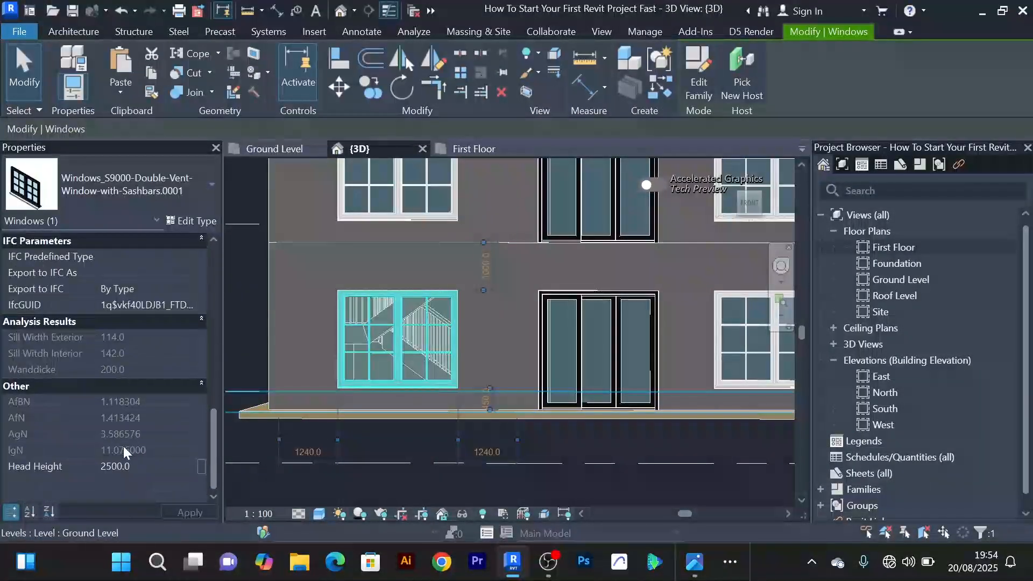
pyautogui.scroll(2, 497, 302)
pyautogui.scroll(-3, 533, 312)
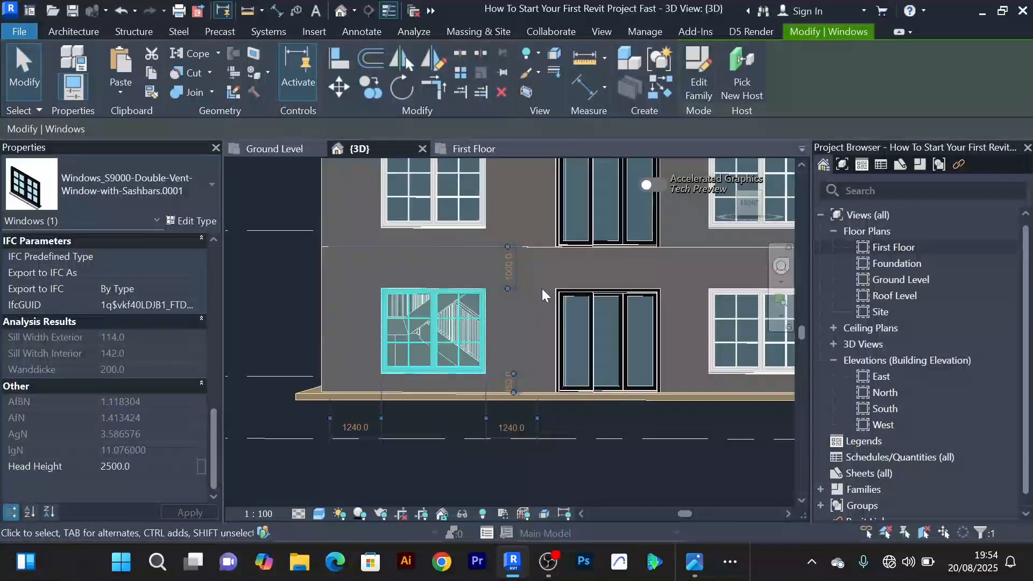
pyautogui.scroll(-5, 541, 288)
pyautogui.scroll(5, 554, 269)
pyautogui.click(579, 248)
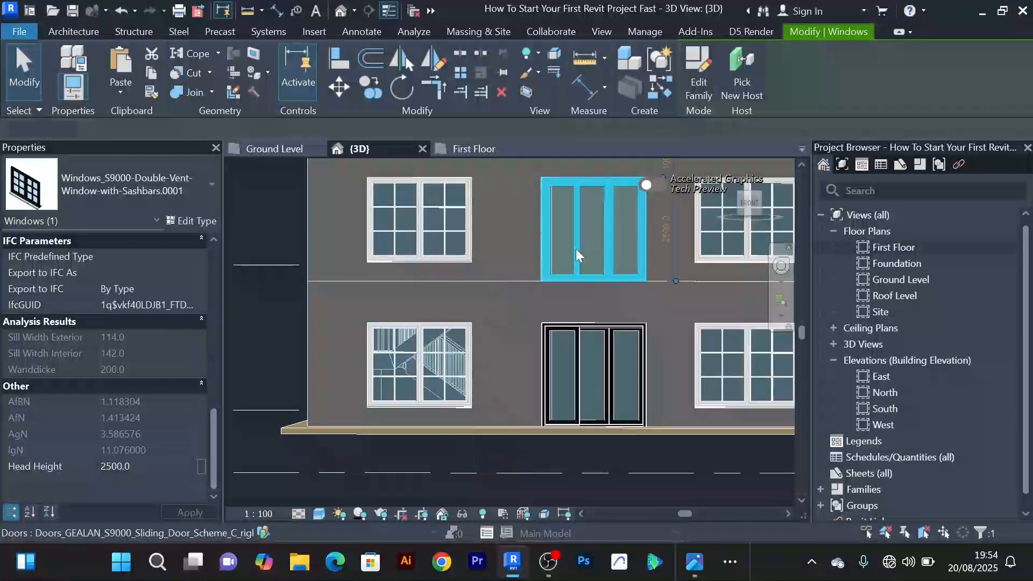
pyautogui.scroll(-5, 486, 330)
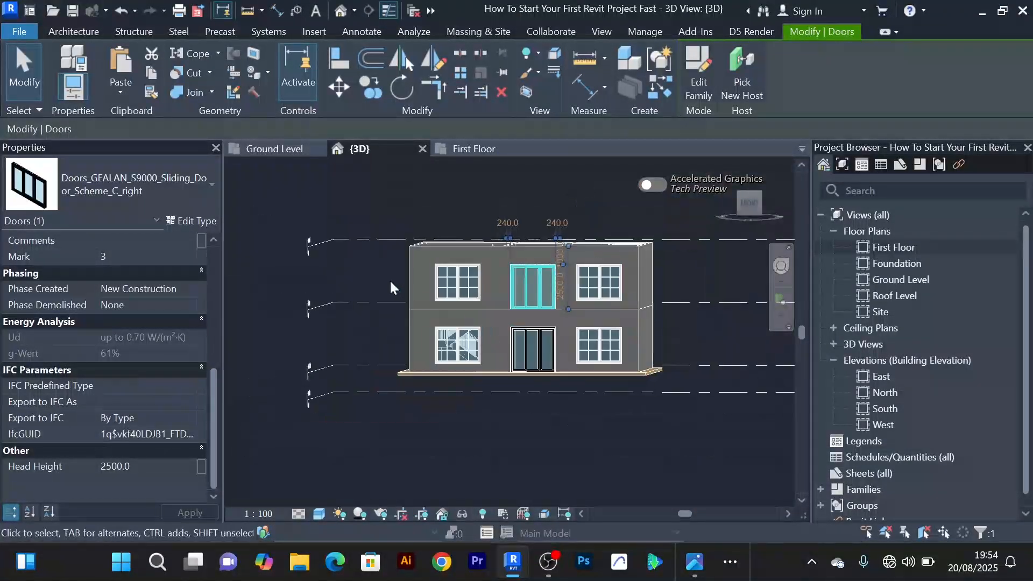
pyautogui.click(367, 274)
# Inspect the alignment of the doors and windows on the house's front facade in the 3D view
pyautogui.moveTo(540, 428); pyautogui.dragTo(512, 467, button='middle')
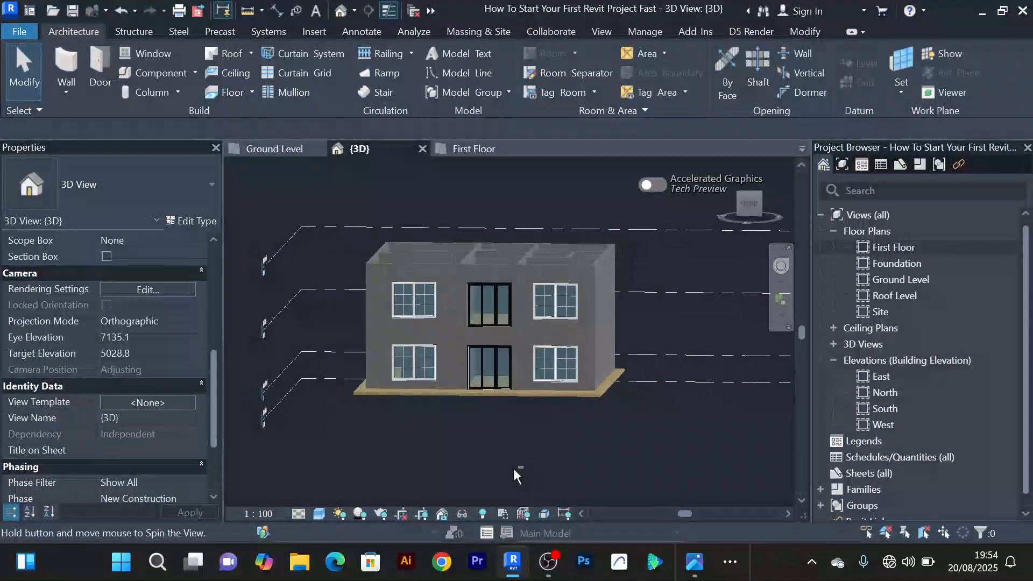
pyautogui.scroll(3, 500, 455)
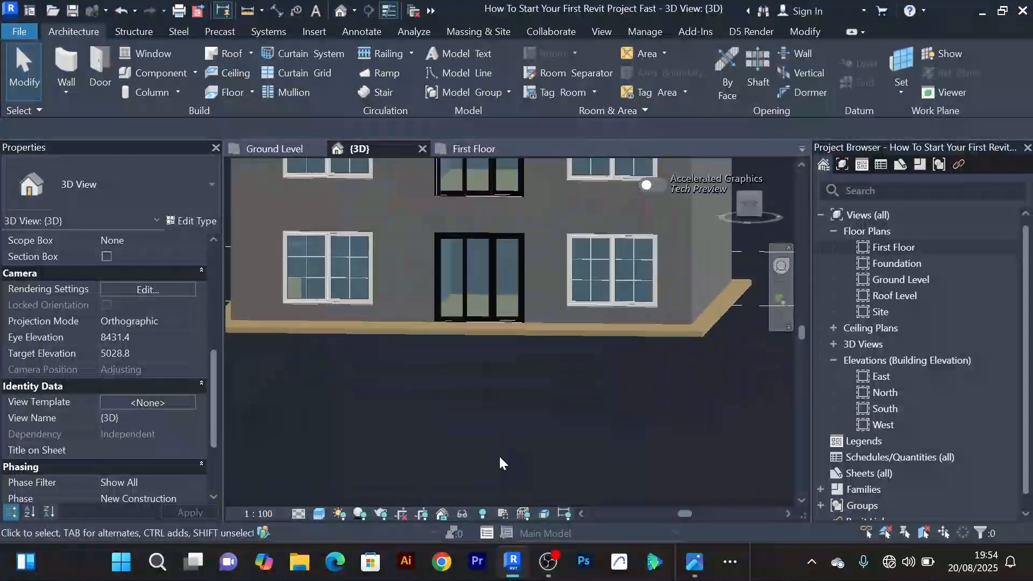
pyautogui.scroll(-2, 493, 451)
pyautogui.scroll(3, 432, 342)
pyautogui.moveTo(434, 325); pyautogui.dragTo(459, 341, button='middle')
pyautogui.scroll(2, 456, 321)
pyautogui.scroll(-2, 453, 320)
pyautogui.scroll(-1, 454, 320)
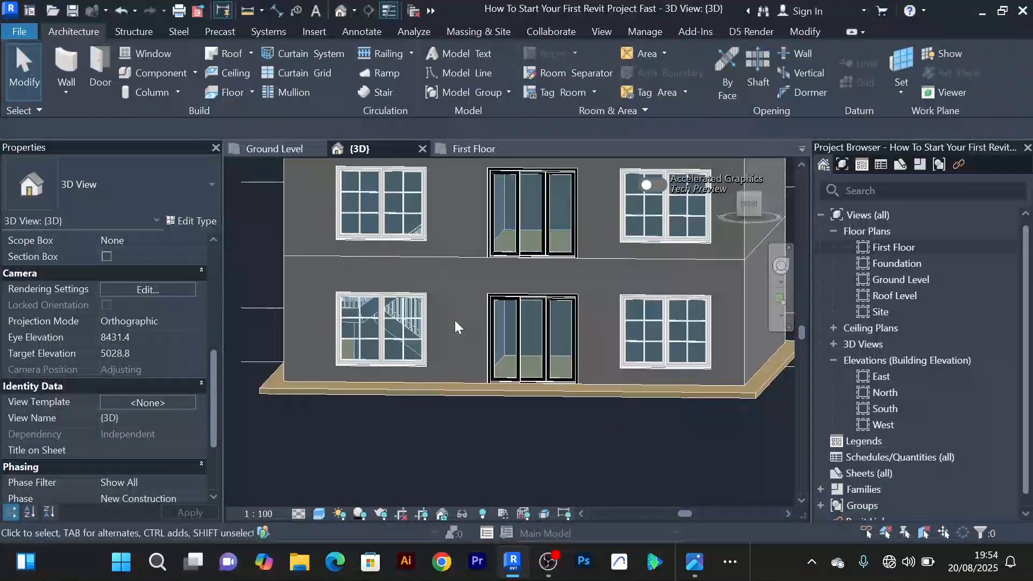
# Open the Ground Level floor plan and examine the room layout and exterior walls
pyautogui.click(279, 144)
pyautogui.scroll(-3, 517, 333)
pyautogui.scroll(4, 518, 322)
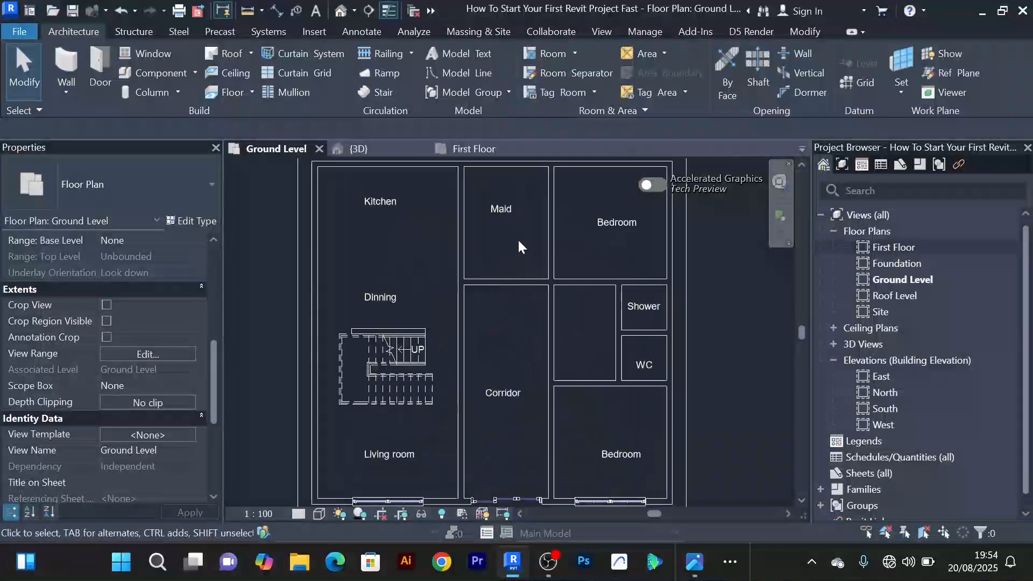
pyautogui.scroll(-2, 517, 238)
pyautogui.scroll(1, 467, 258)
pyautogui.scroll(3, 417, 271)
pyautogui.scroll(-1, 408, 238)
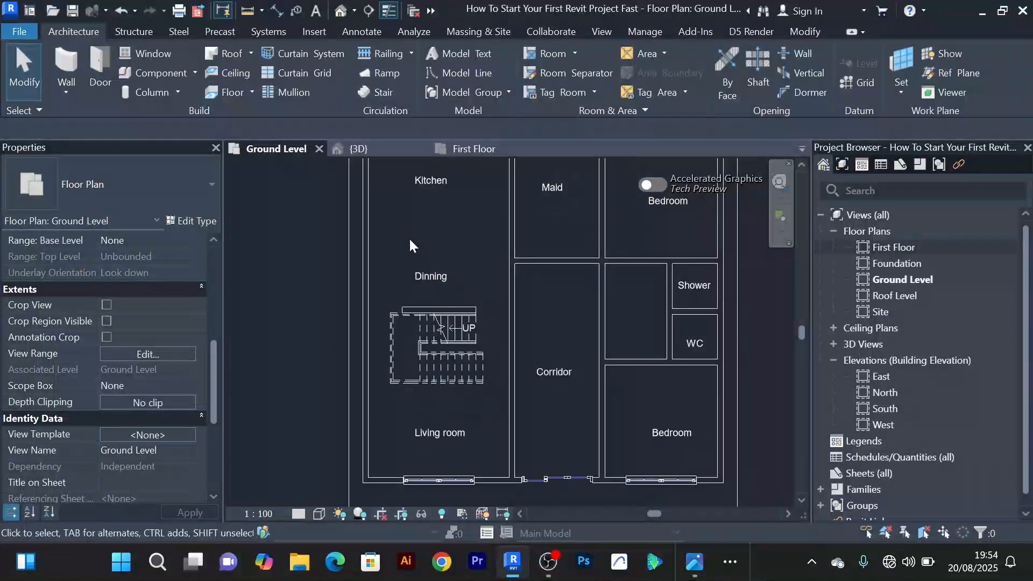
pyautogui.moveTo(421, 249); pyautogui.dragTo(410, 227, button='middle')
pyautogui.scroll(3, 355, 323)
pyautogui.scroll(-4, 370, 317)
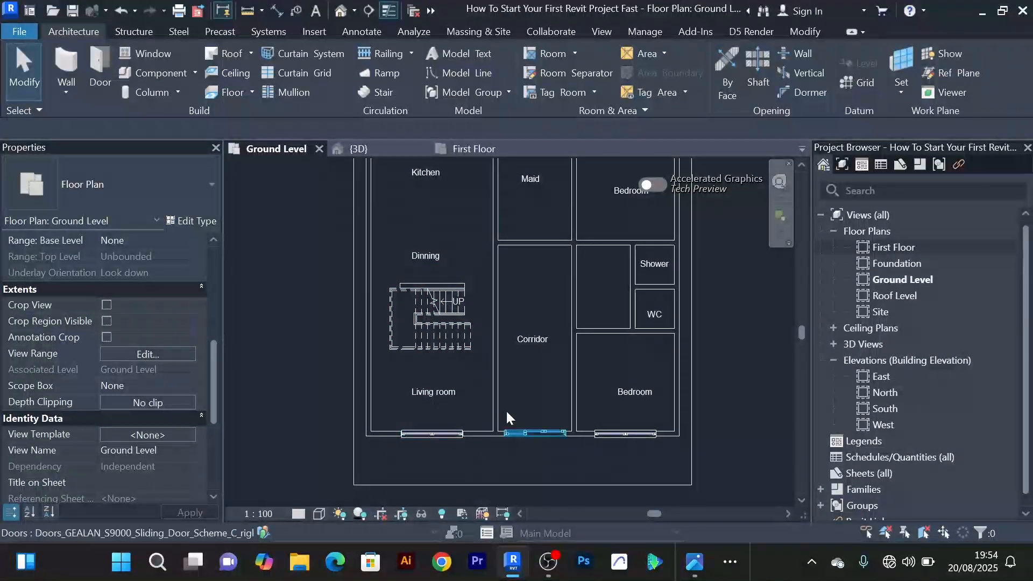
pyautogui.scroll(2, 648, 420)
pyautogui.scroll(-3, 648, 424)
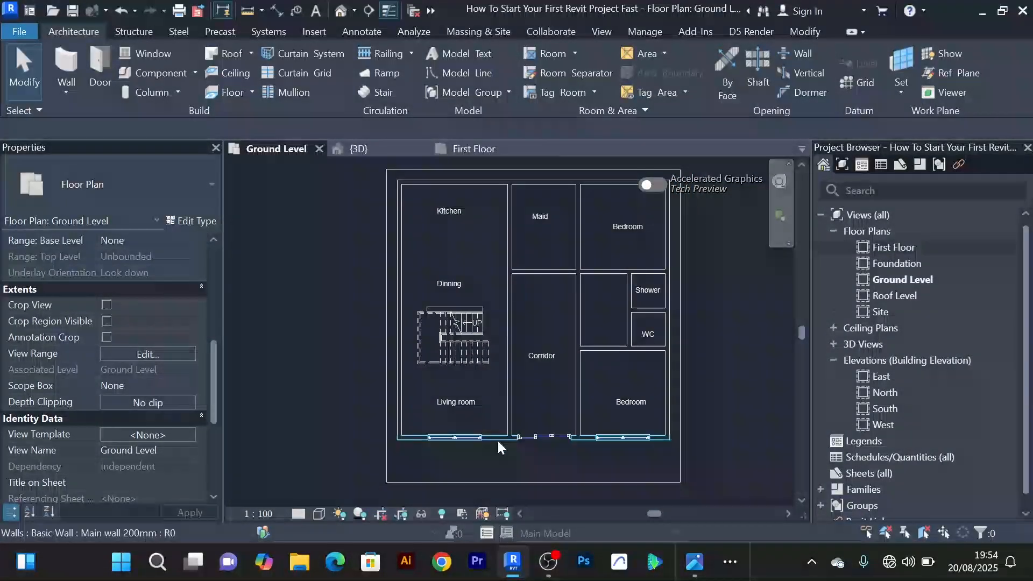
# Place a window matching the living room's front window in the west wall beside the stairs, about 3500 from the front wall
pyautogui.click(454, 439)
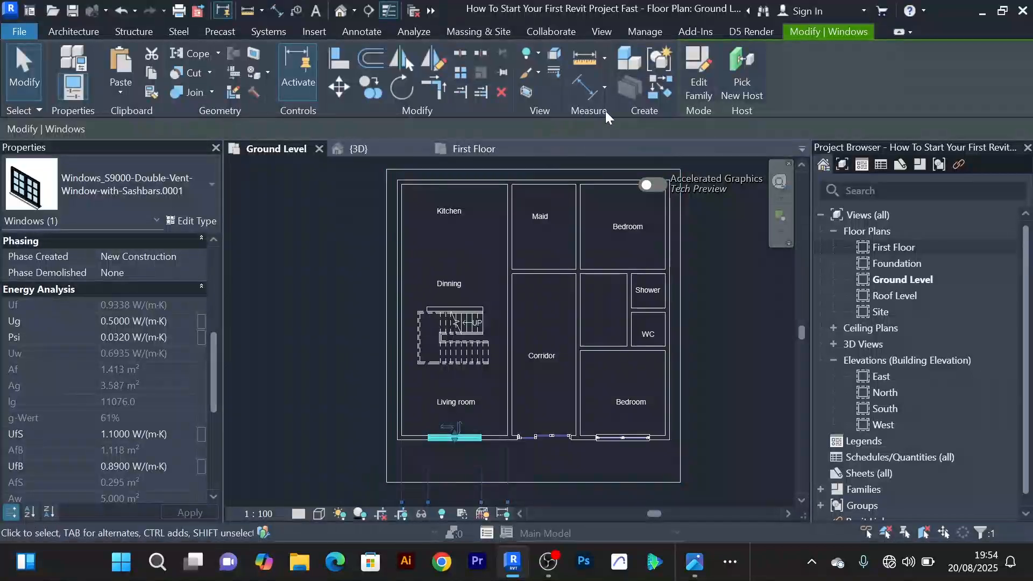
pyautogui.click(658, 91)
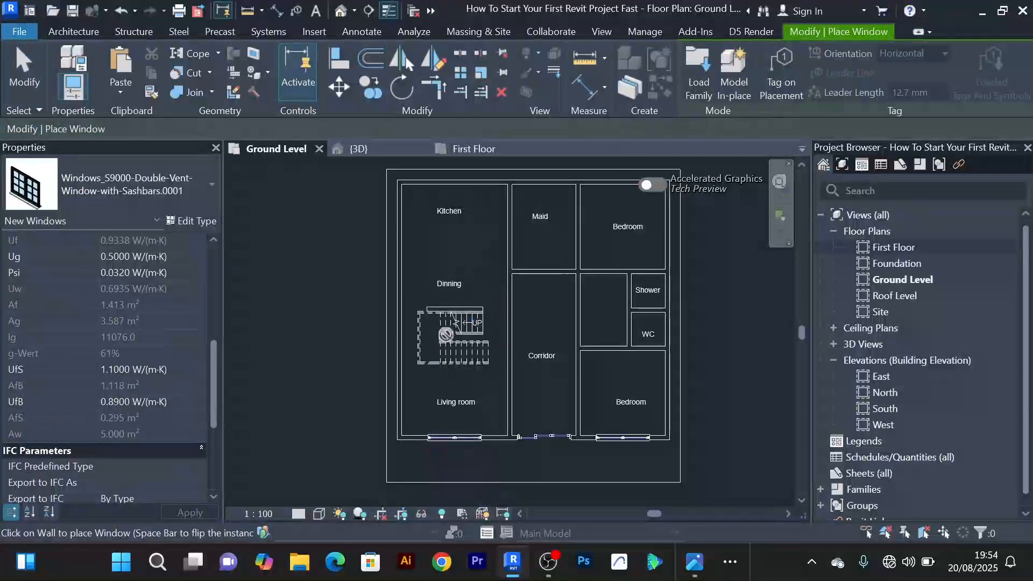
pyautogui.scroll(2, 411, 339)
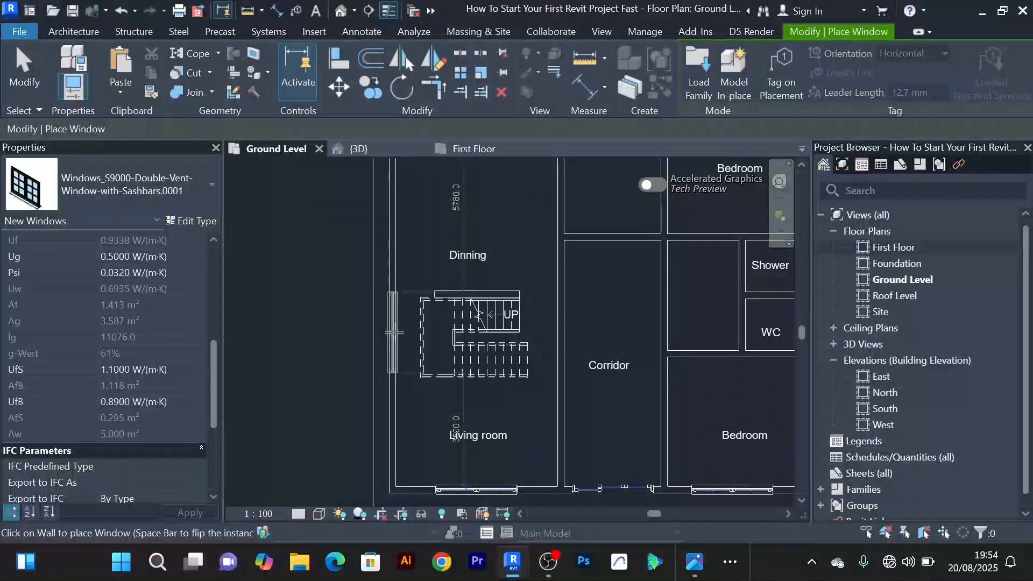
pyautogui.click(394, 331)
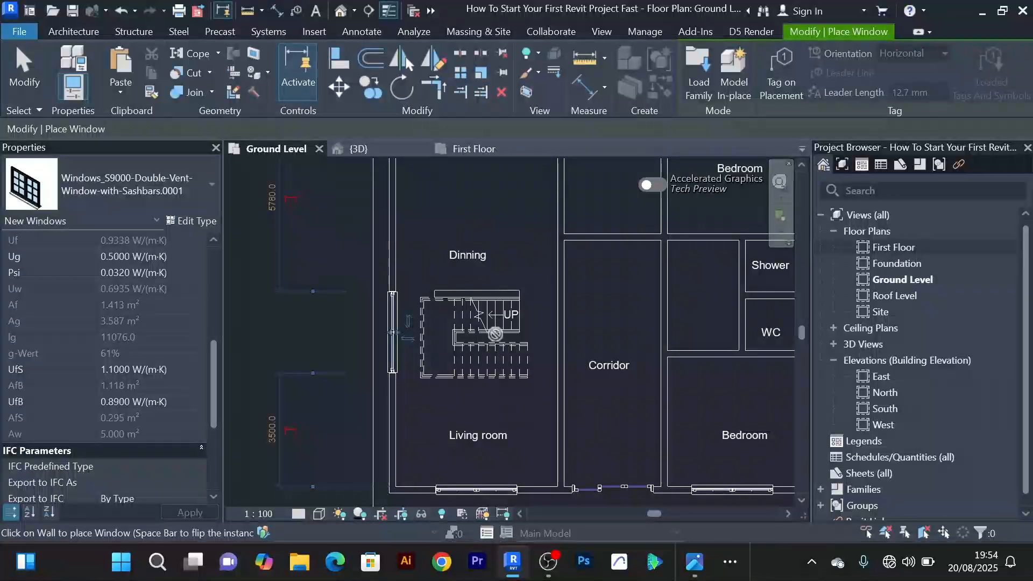
# Place another double-vent window roughly centred in the kitchen's rear exterior wall
pyautogui.scroll(-3, 463, 285)
pyautogui.scroll(2, 468, 265)
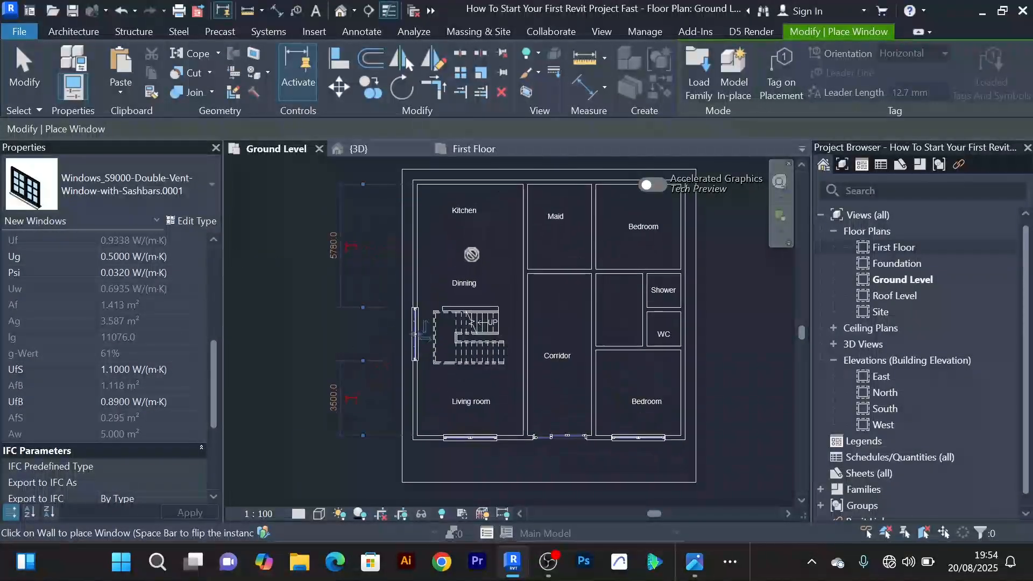
pyautogui.moveTo(489, 266); pyautogui.dragTo(499, 317, button='middle')
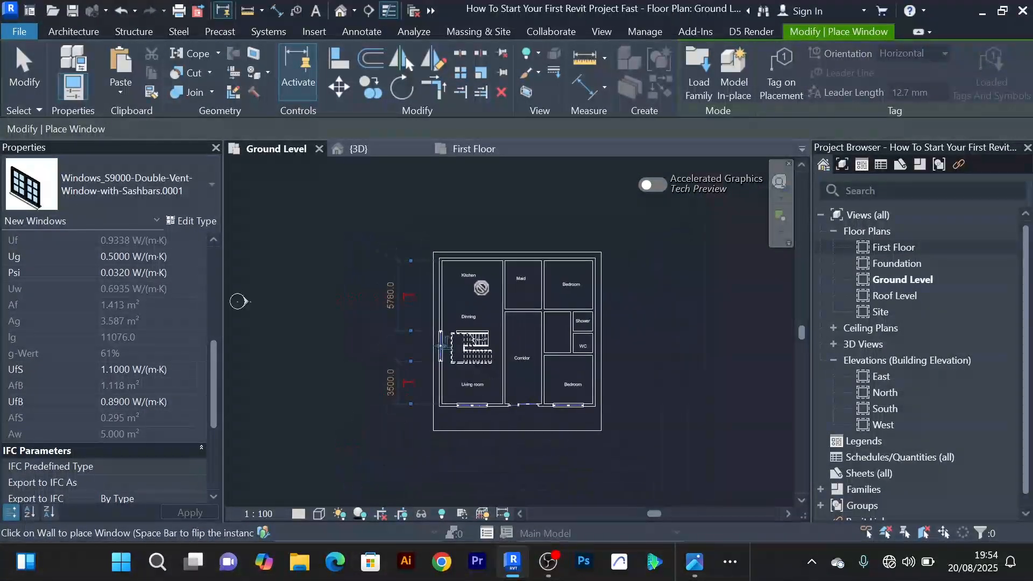
pyautogui.scroll(2, 247, 312)
pyautogui.moveTo(478, 265); pyautogui.dragTo(486, 297, button='middle')
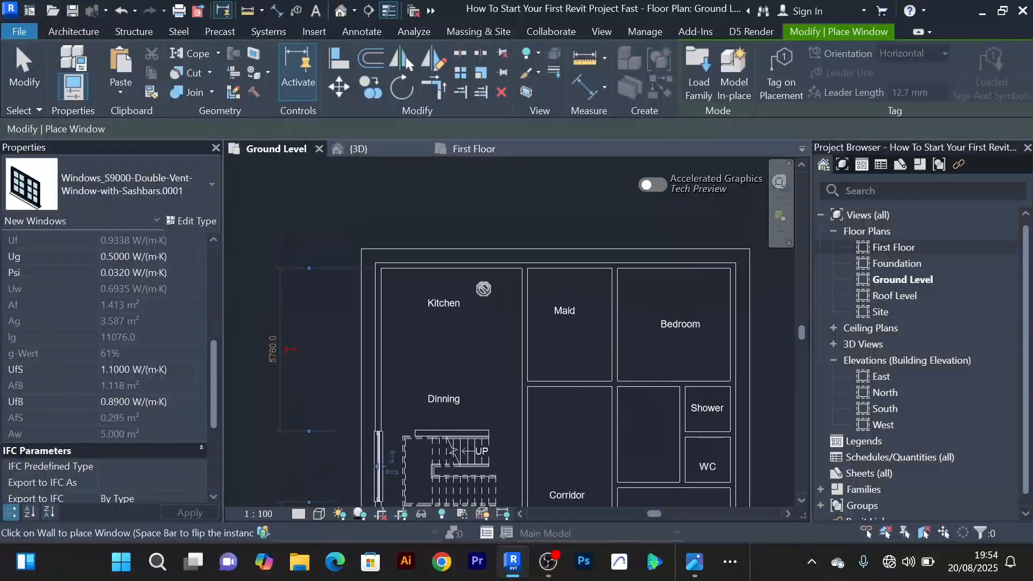
pyautogui.click(455, 265)
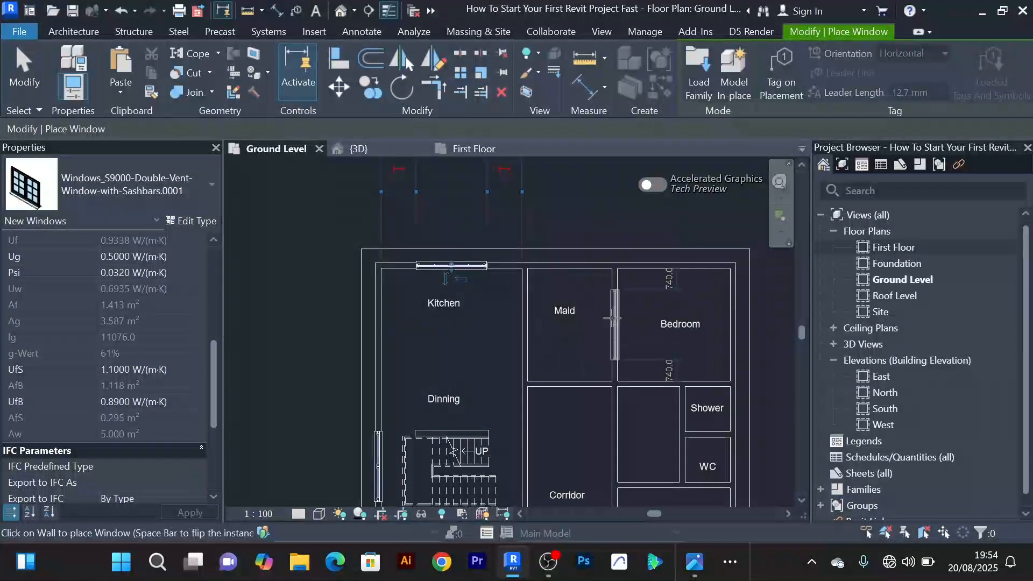
# Place a double-vent window in the maid room's rear wall, centred with 240 on each side
pyautogui.scroll(4, 613, 318)
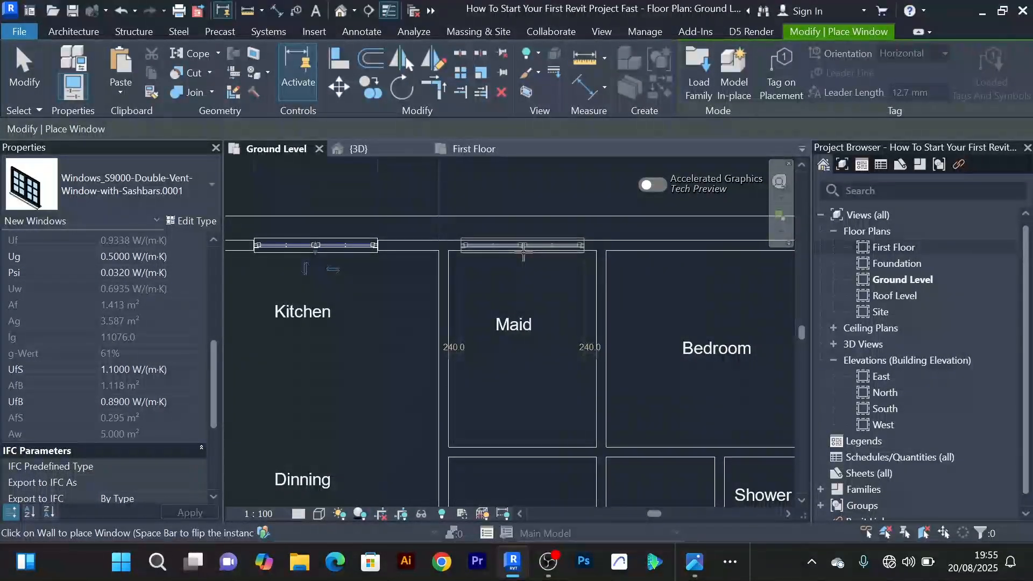
pyautogui.click(524, 249)
pyautogui.scroll(-3, 524, 248)
pyautogui.scroll(1, 659, 281)
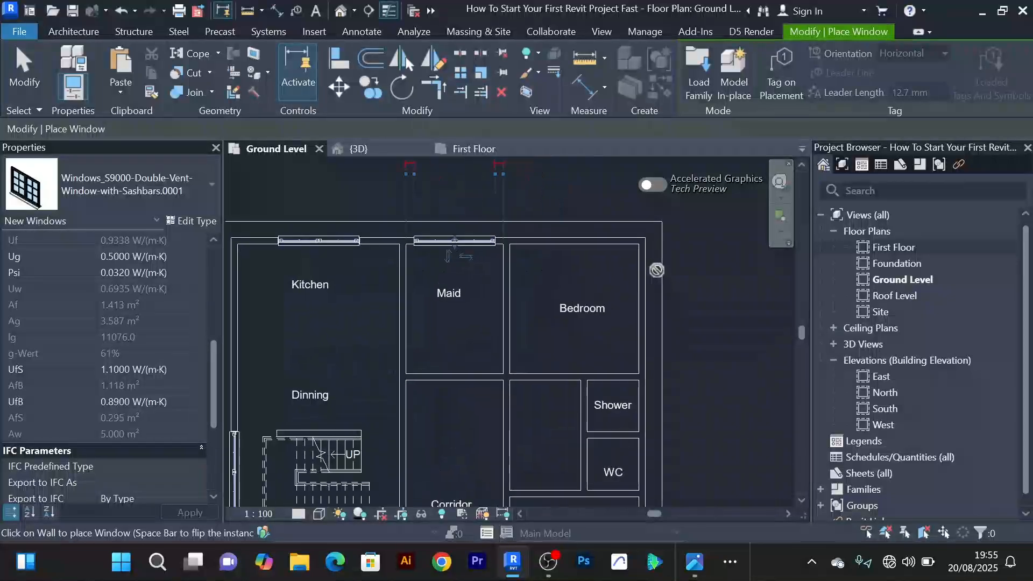
# Place a double-vent window in the rear bedroom's east wall, centred with 740 on each side, and end window placement
pyautogui.scroll(-2, 667, 290)
pyautogui.scroll(2, 670, 299)
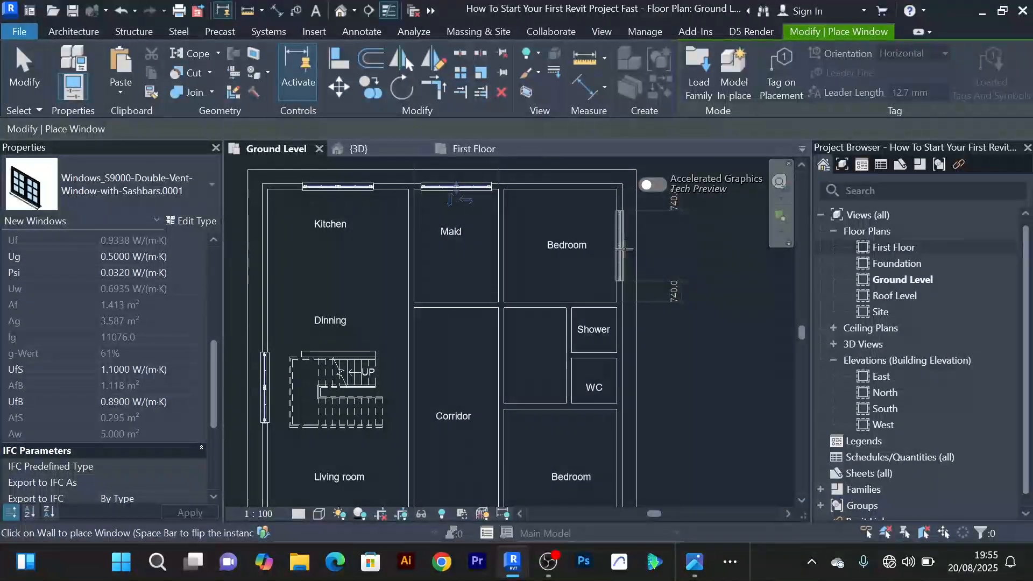
pyautogui.scroll(-3, 673, 303)
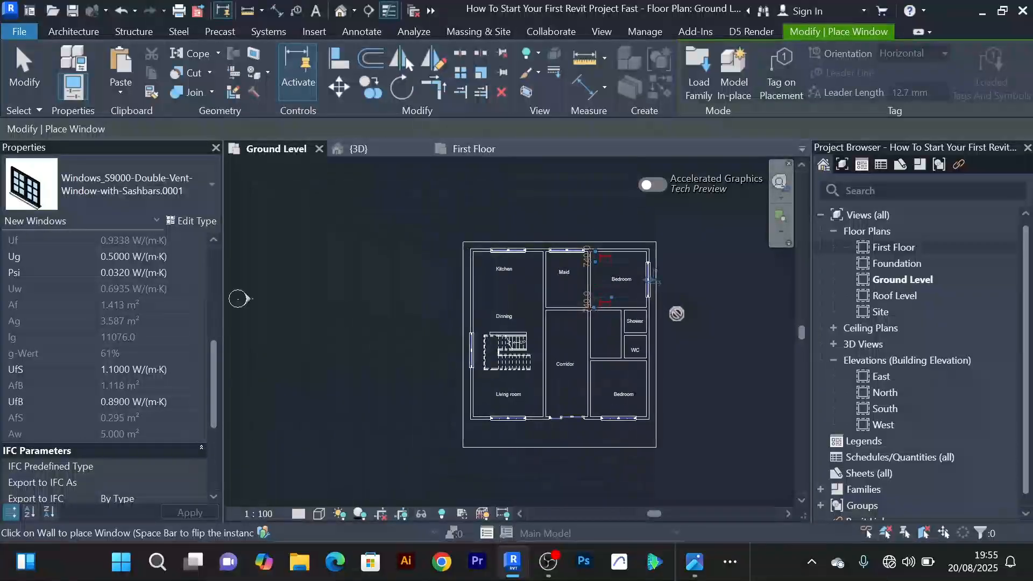
pyautogui.moveTo(675, 308); pyautogui.dragTo(621, 349, button='middle')
pyautogui.rightClick(561, 226)
pyautogui.click(596, 238)
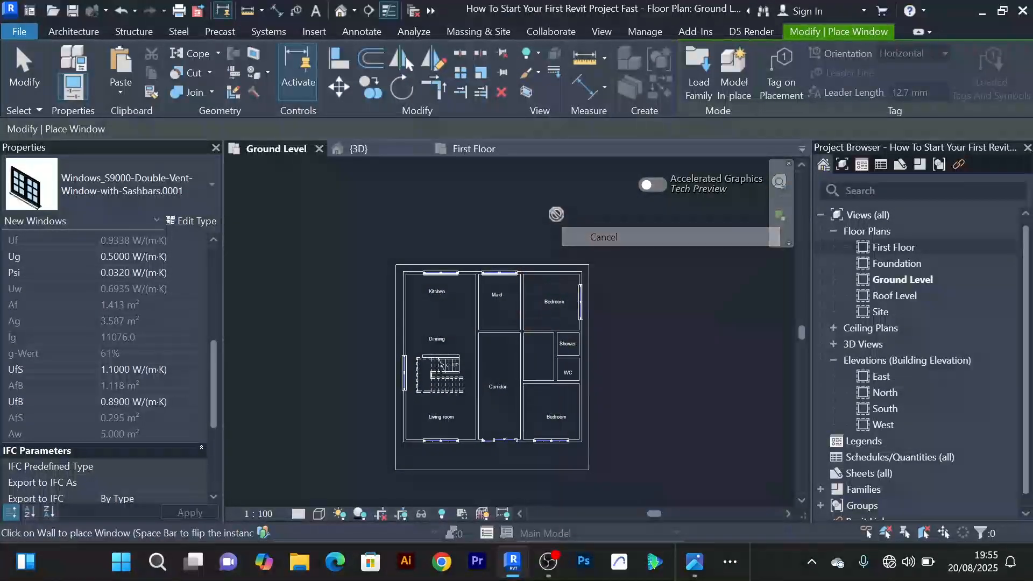
pyautogui.rightClick(556, 214)
pyautogui.click(589, 226)
# Copy the four new windows on the west, rear and east walls and paste them aligned to the First Floor level
pyautogui.scroll(2, 611, 343)
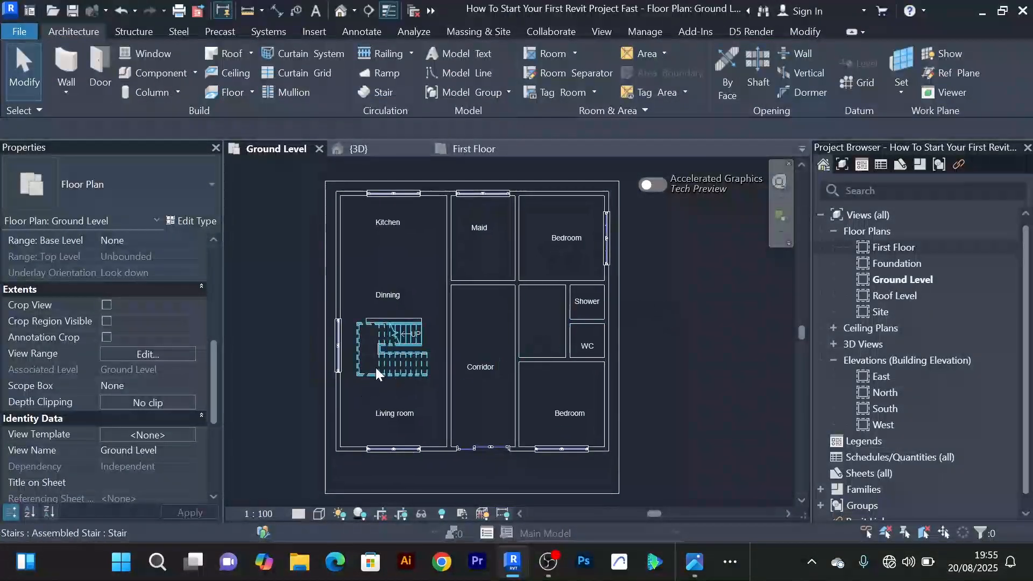
pyautogui.click(338, 334)
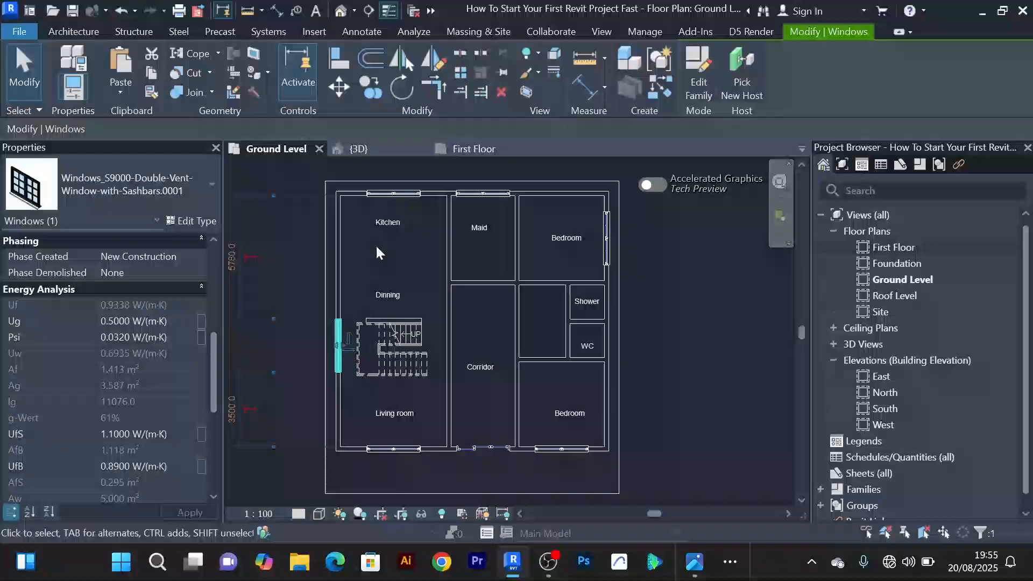
pyautogui.keyDown('ctrl'); pyautogui.click(406, 196); pyautogui.keyUp('ctrl')
pyautogui.keyDown('ctrl'); pyautogui.click(458, 195); pyautogui.keyUp('ctrl')
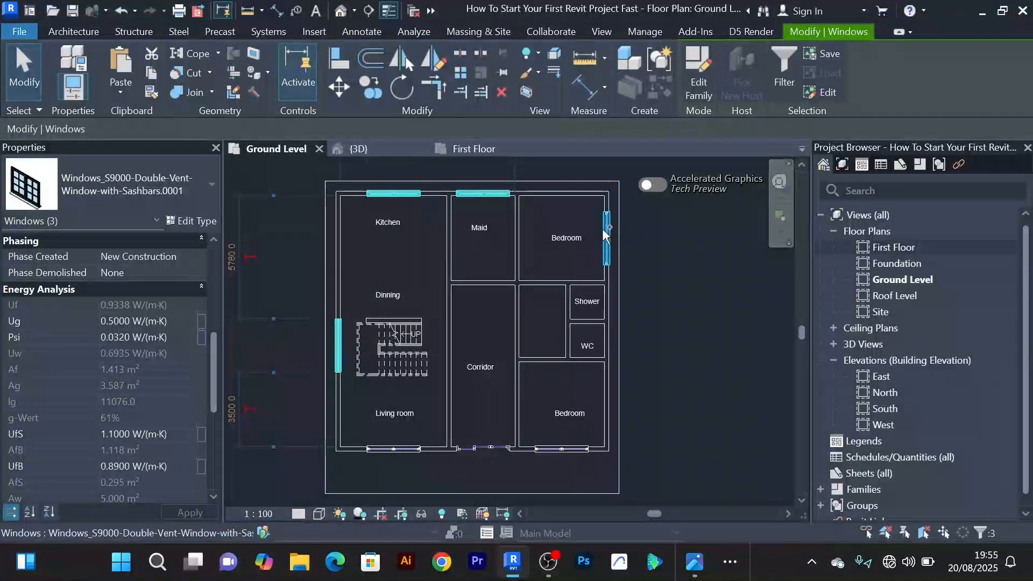
pyautogui.keyDown('ctrl'); pyautogui.click(607, 232); pyautogui.keyUp('ctrl')
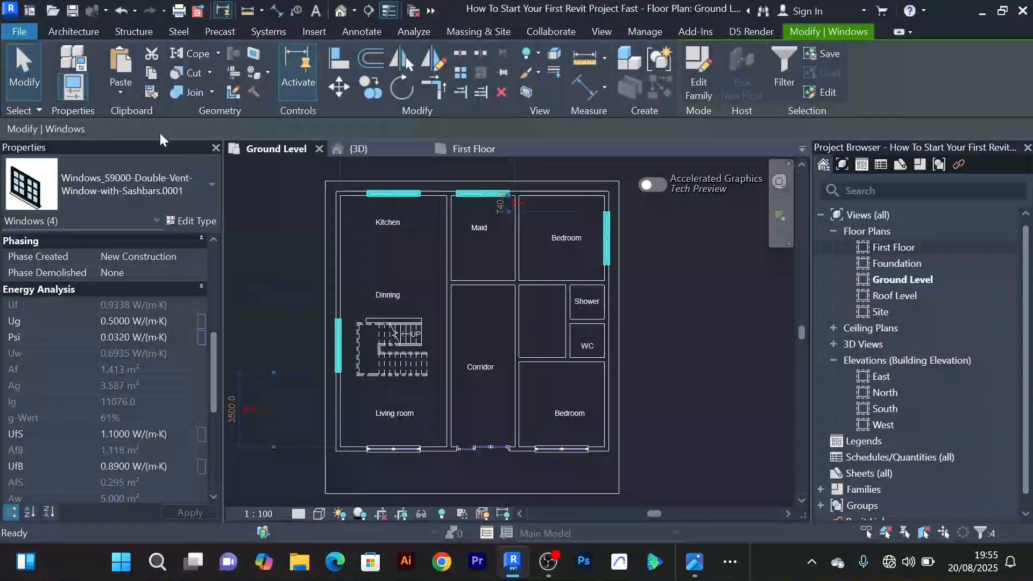
pyautogui.click(121, 95)
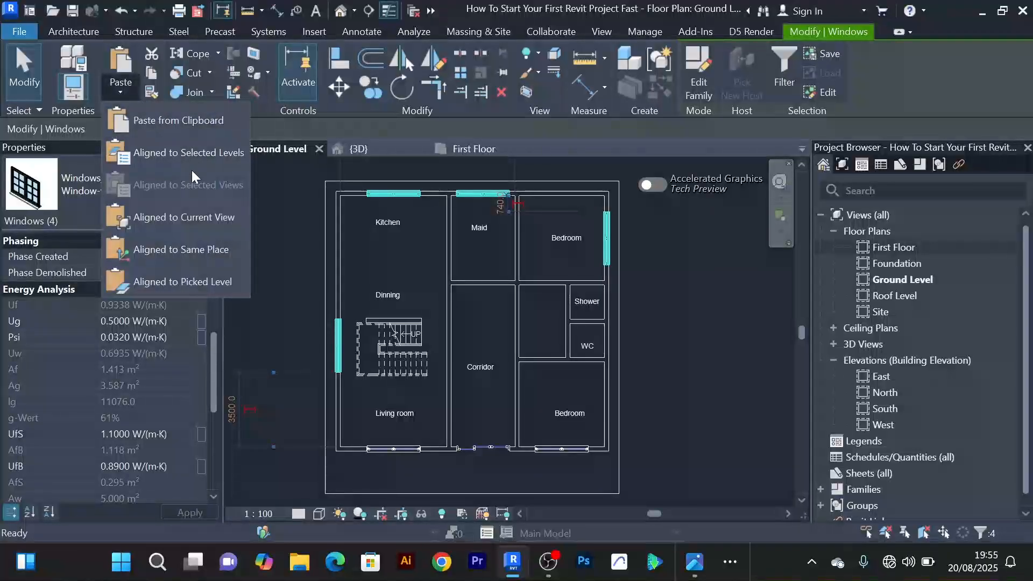
pyautogui.click(178, 153)
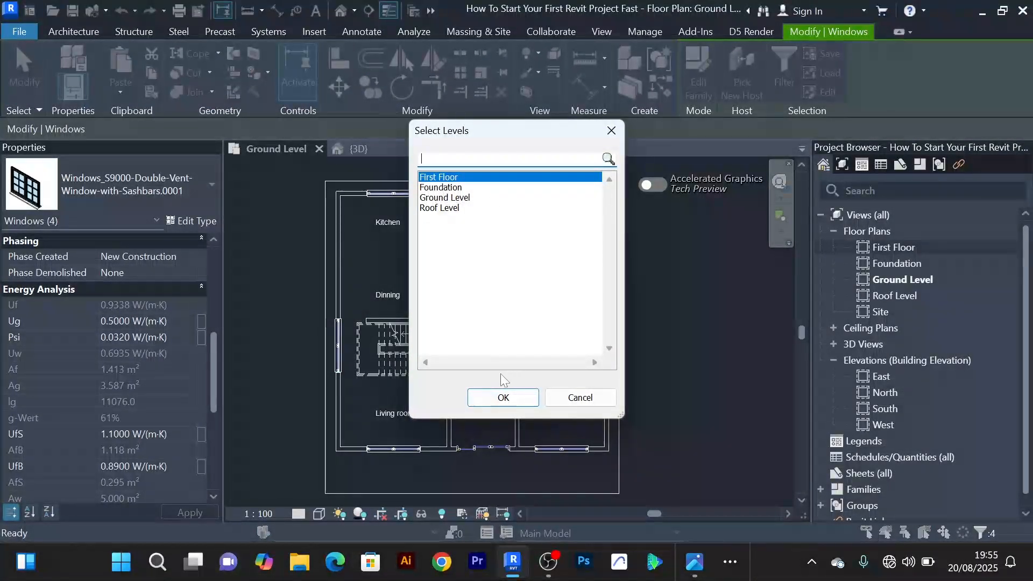
pyautogui.click(503, 398)
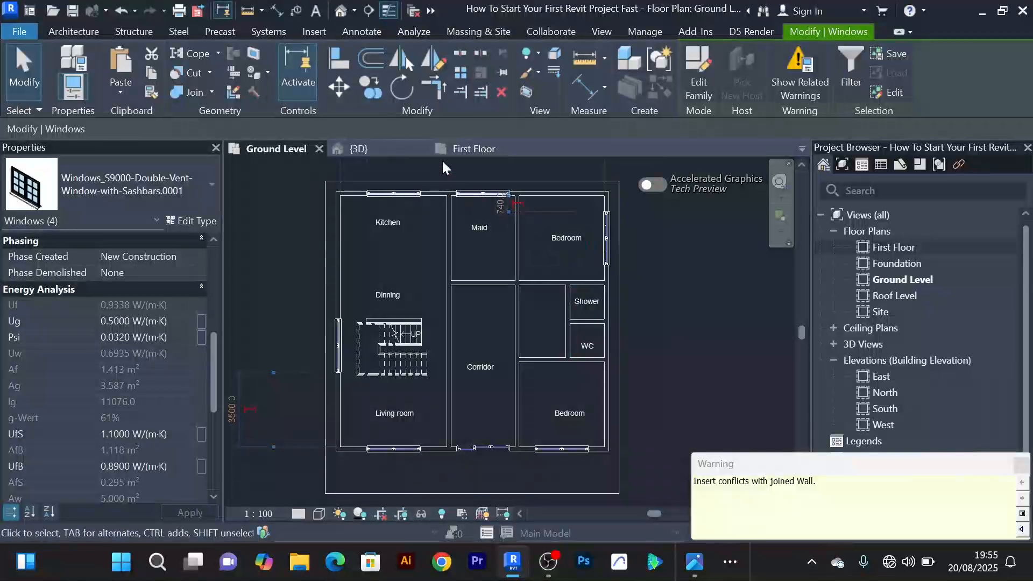
# Inspect the windows pasted on the first floor's rear and side walls from around the house in 3D
pyautogui.click(377, 150)
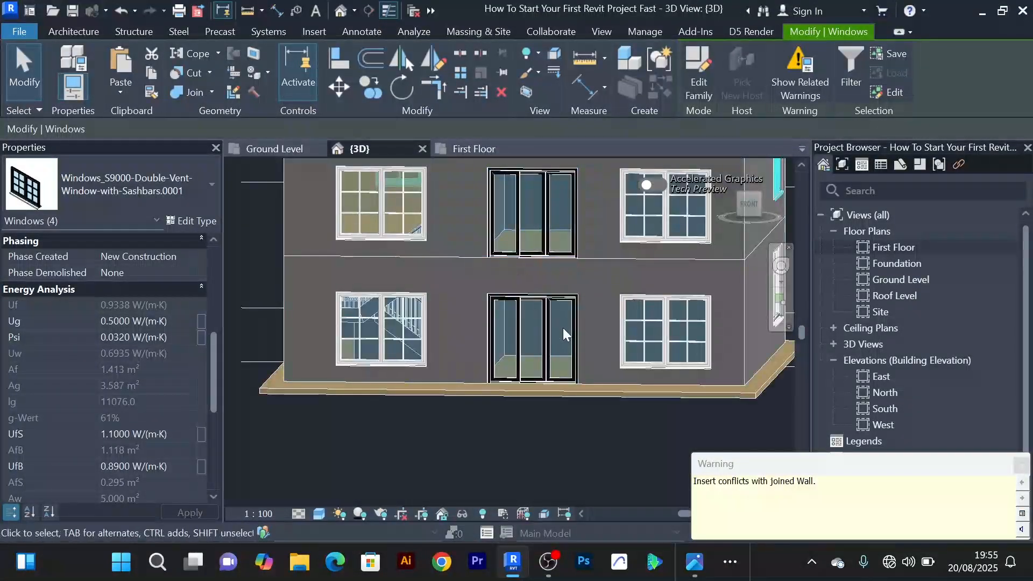
pyautogui.scroll(-5, 562, 327)
pyautogui.keyDown('shift'); pyautogui.moveTo(545, 396); pyautogui.dragTo(639, 342, button='middle'); pyautogui.keyUp('shift')
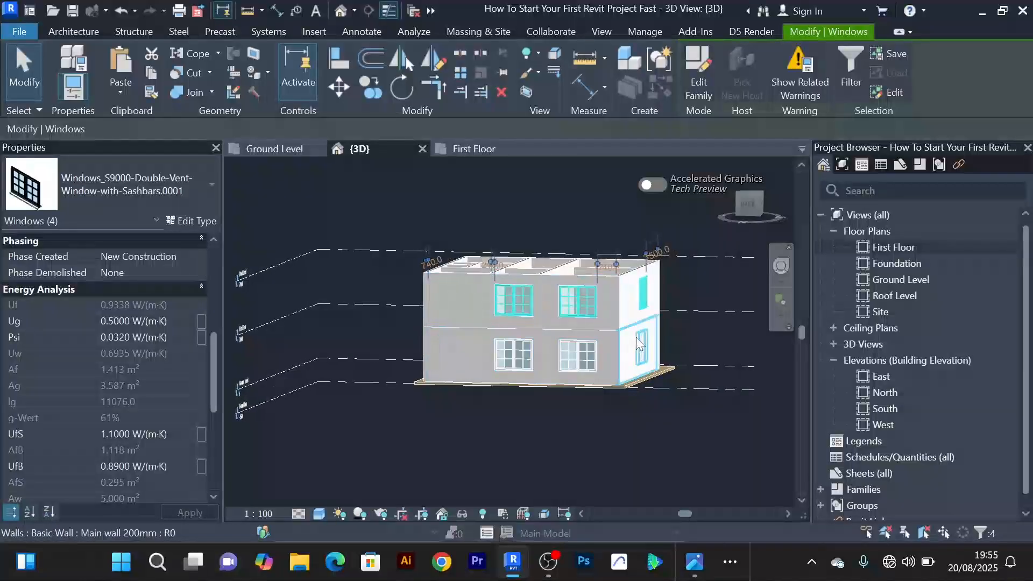
pyautogui.scroll(4, 636, 339)
pyautogui.scroll(-2, 587, 316)
pyautogui.keyDown('shift'); pyautogui.moveTo(547, 323); pyautogui.dragTo(480, 315, button='middle'); pyautogui.keyUp('shift')
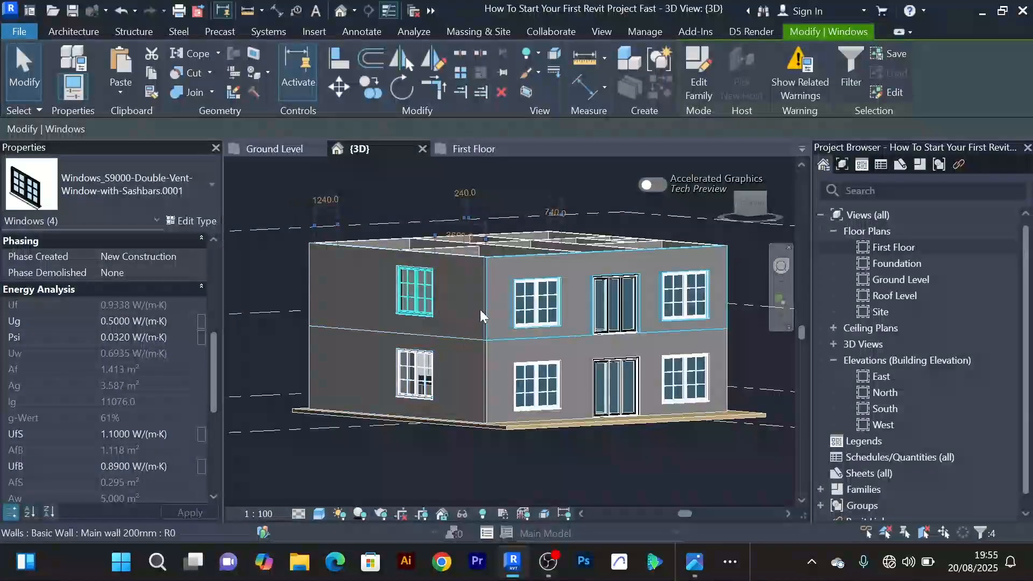
# Examine the Ground Level floor plan for exterior walls still without windows, especially around the kitchen, shower and WC
pyautogui.click(290, 150)
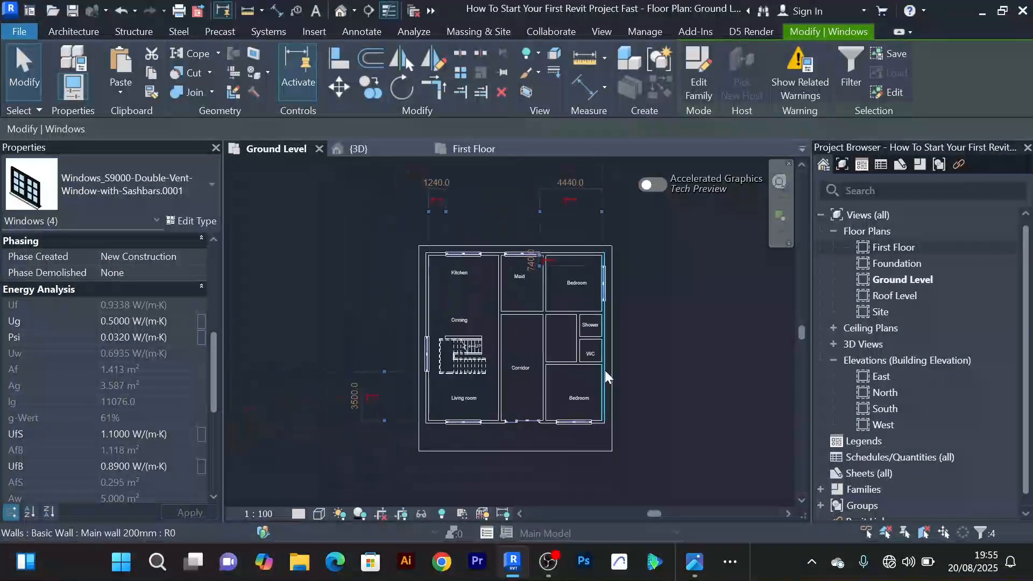
pyautogui.scroll(-1, 605, 370)
pyautogui.moveTo(639, 355); pyautogui.dragTo(596, 325, button='middle')
pyautogui.click(605, 303)
pyautogui.scroll(3, 599, 301)
pyautogui.moveTo(477, 264); pyautogui.dragTo(539, 316, button='middle')
pyautogui.scroll(4, 539, 316)
pyautogui.scroll(-4, 425, 319)
pyautogui.moveTo(425, 320); pyautogui.dragTo(520, 273, button='middle')
pyautogui.scroll(2, 439, 278)
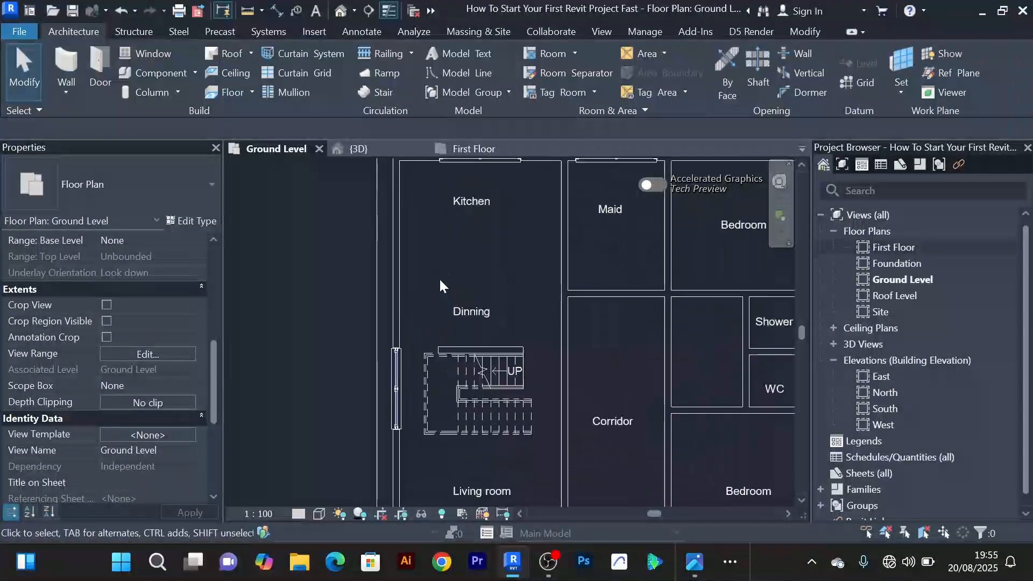
pyautogui.scroll(-1, 439, 273)
pyautogui.moveTo(446, 288); pyautogui.dragTo(426, 298, button='middle')
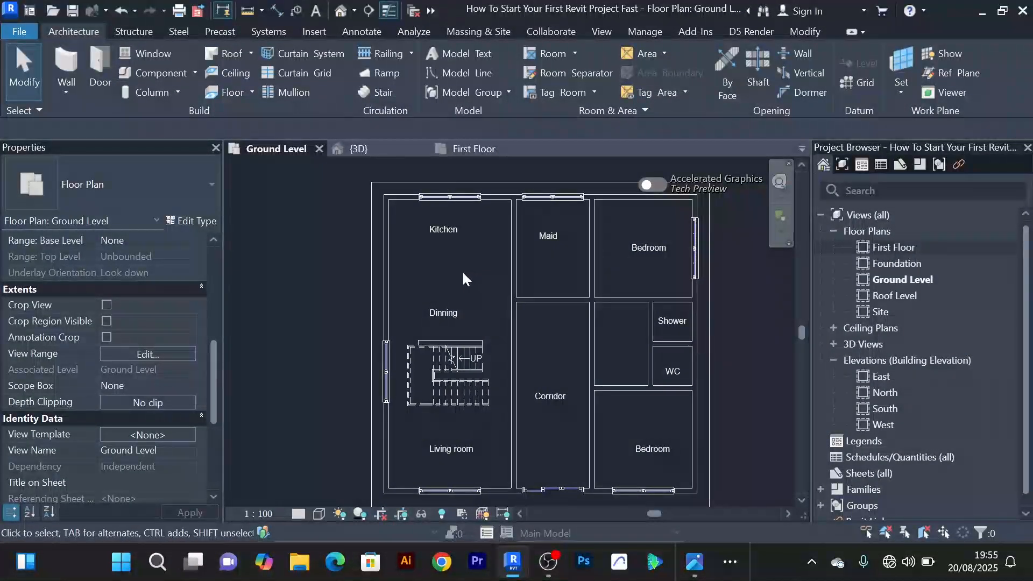
pyautogui.scroll(-2, 460, 268)
pyautogui.scroll(1, 459, 268)
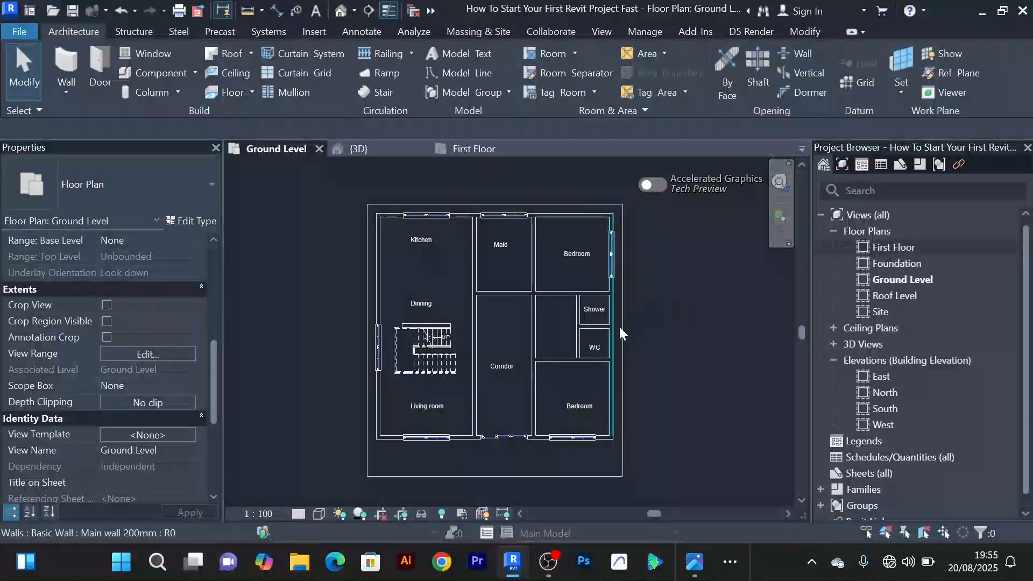
pyautogui.scroll(2, 619, 325)
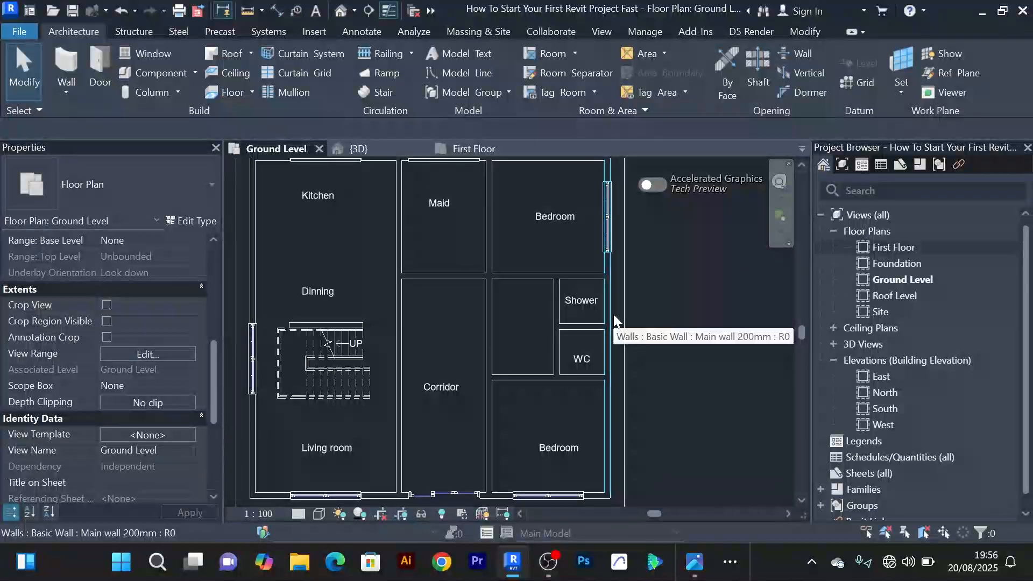
pyautogui.scroll(-2, 642, 309)
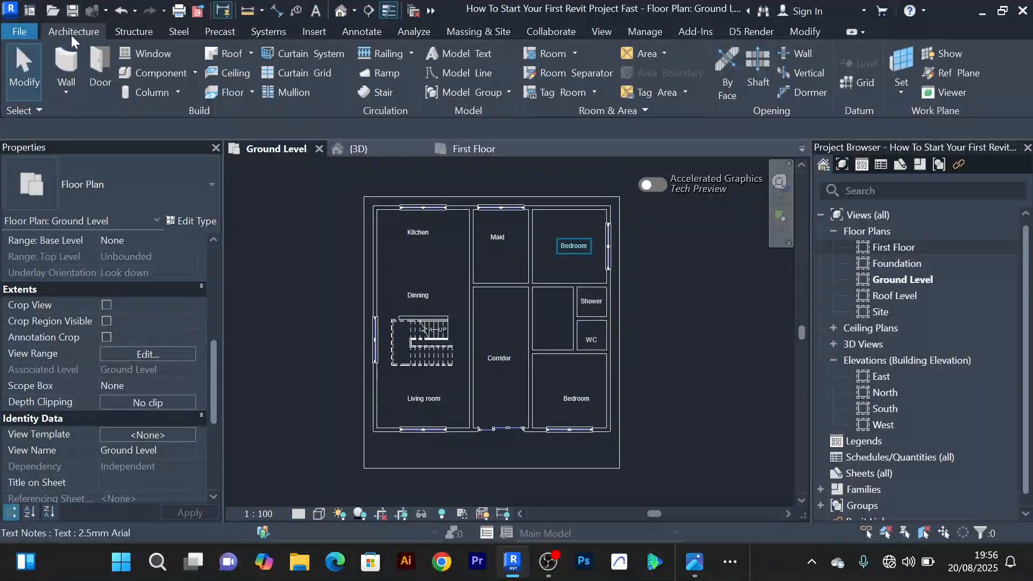
# Load the window family Windows_Opening-Hinge_GEALAN_KUBUS_Single-leaf-turn-tilt-window from the REVIT LIBRARIES folder
pyautogui.click(147, 53)
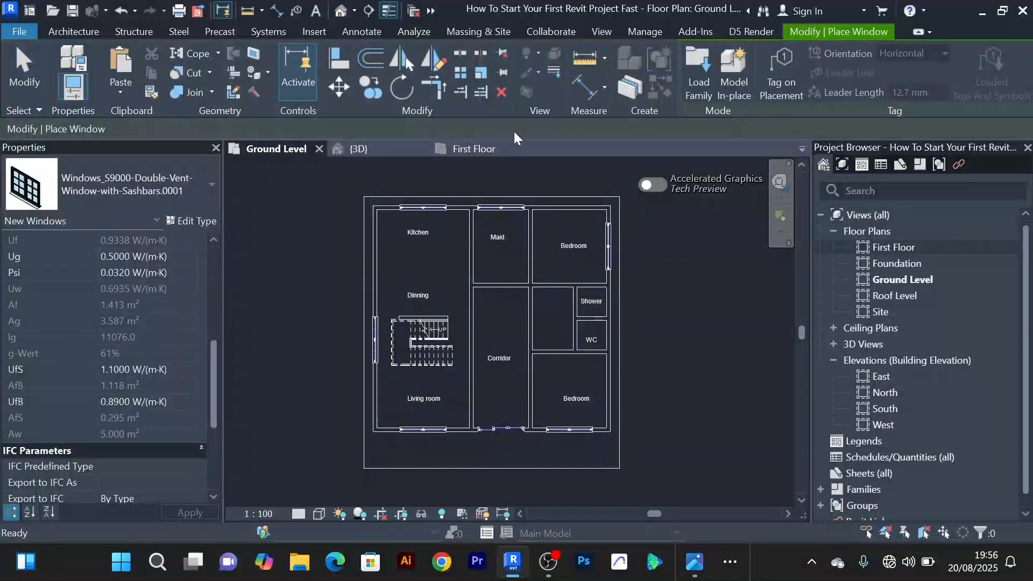
pyautogui.click(704, 85)
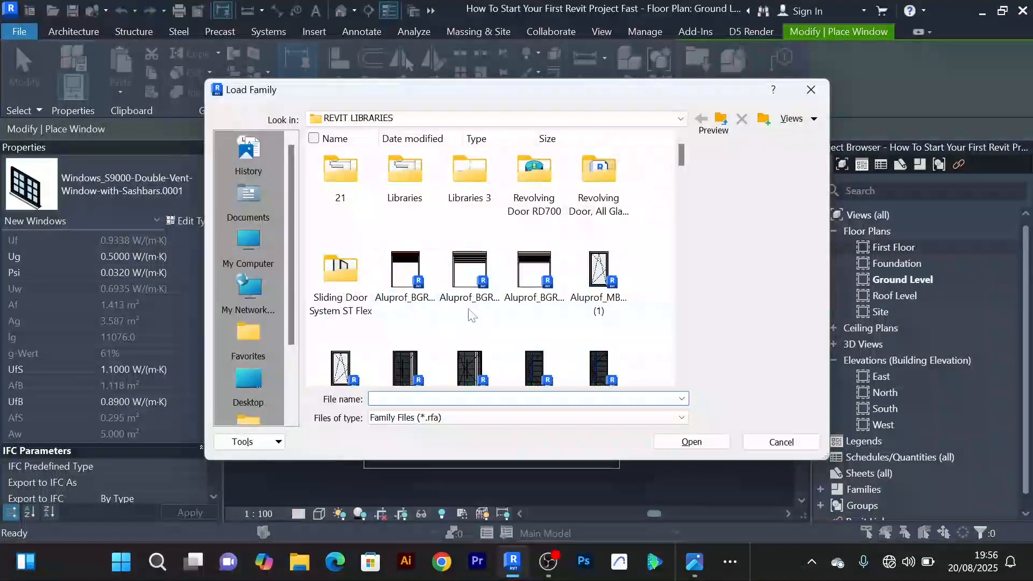
pyautogui.scroll(-15, 551, 312)
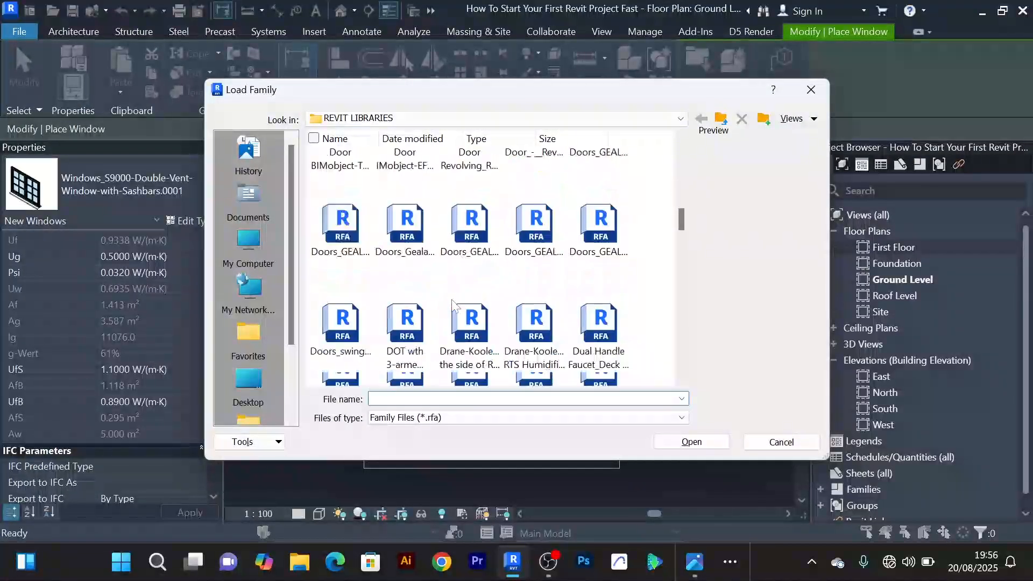
pyautogui.scroll(-12, 427, 315)
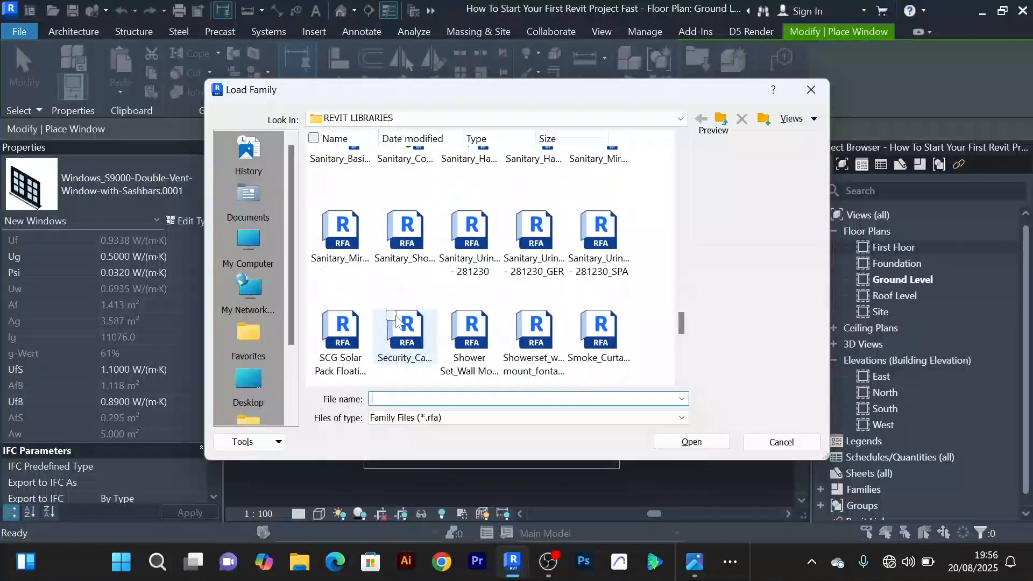
pyautogui.scroll(-6, 441, 307)
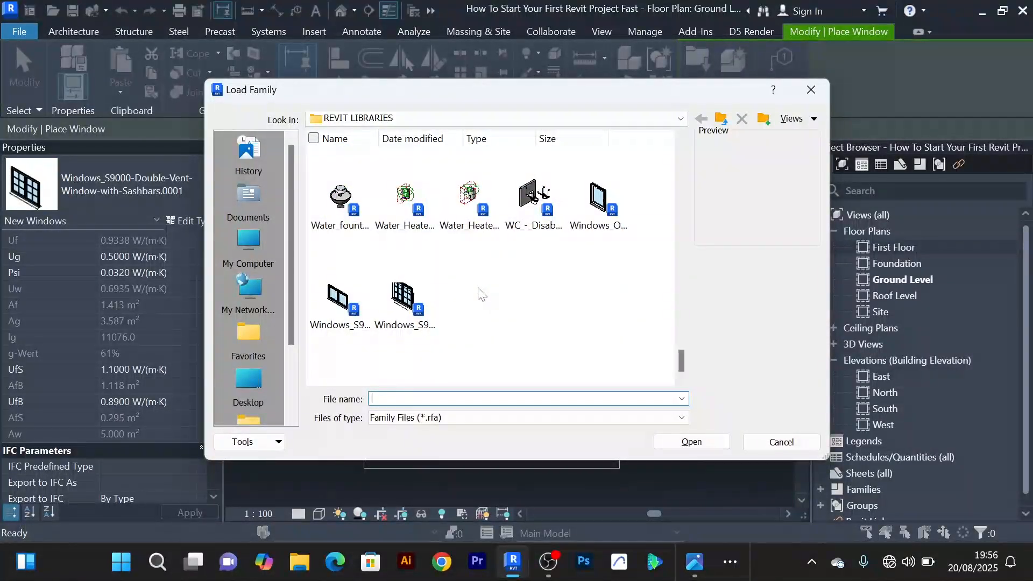
pyautogui.click(605, 216)
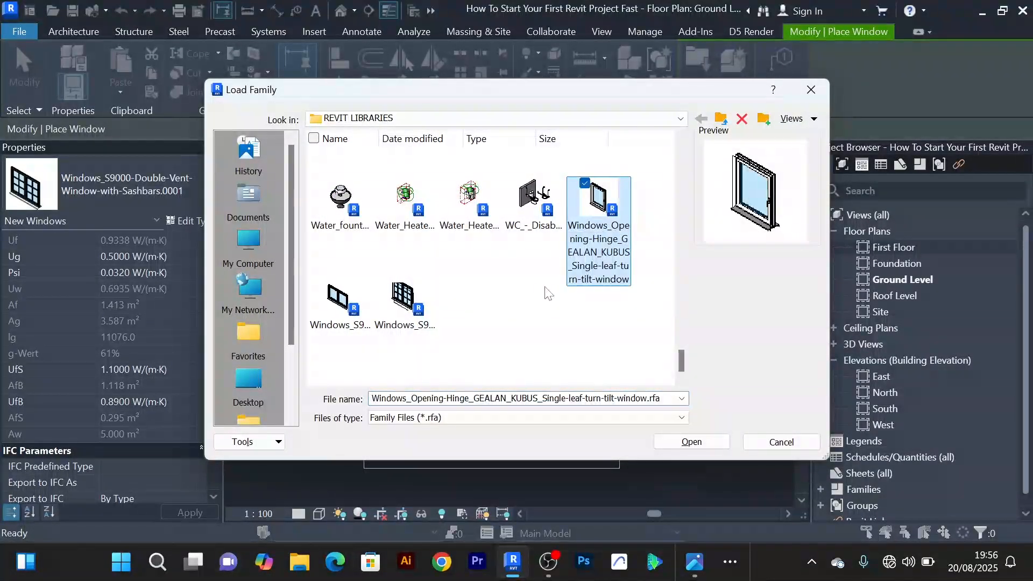
pyautogui.scroll(6, 511, 269)
pyautogui.scroll(8, 476, 284)
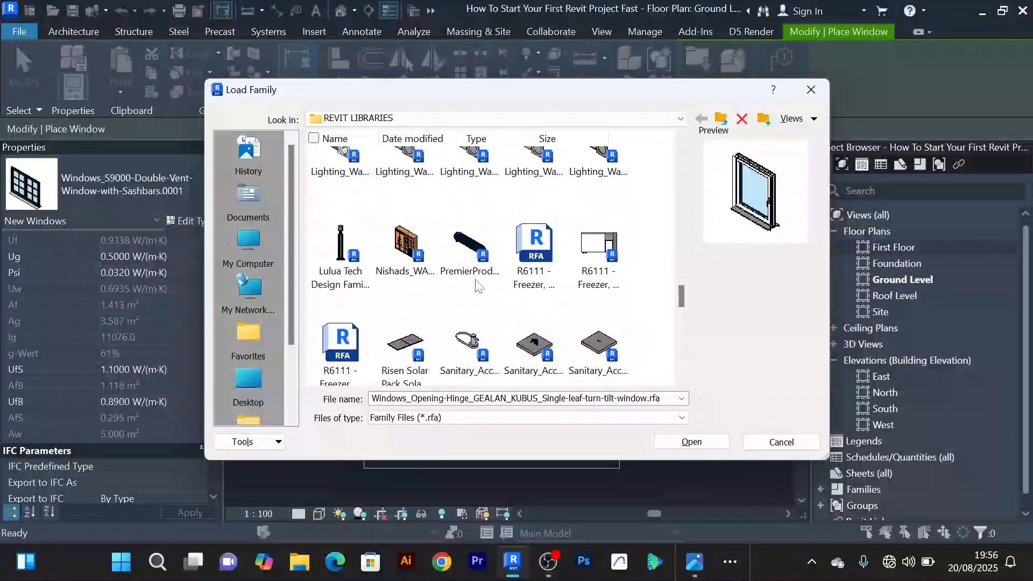
pyautogui.scroll(4, 476, 286)
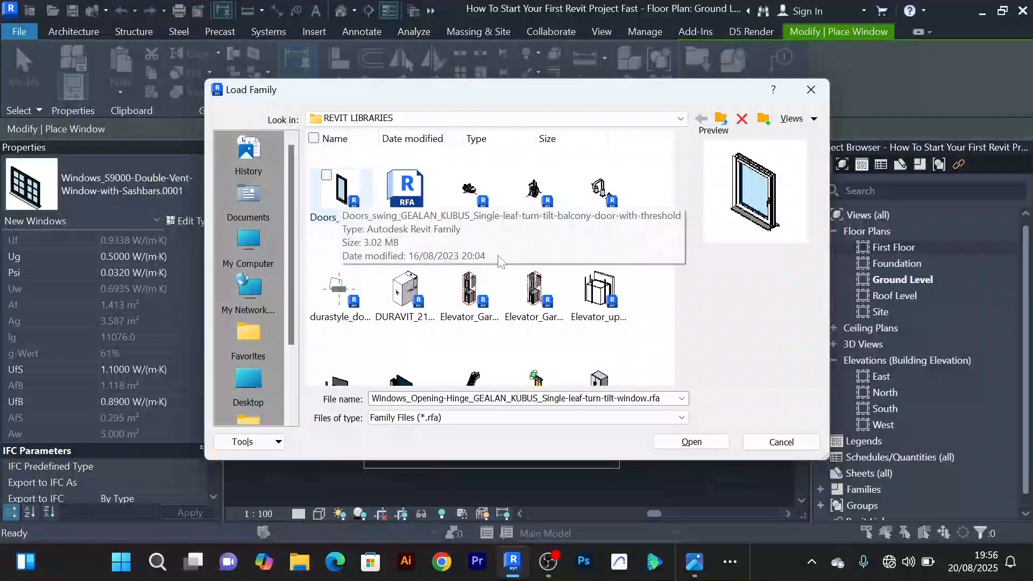
pyautogui.scroll(3, 462, 277)
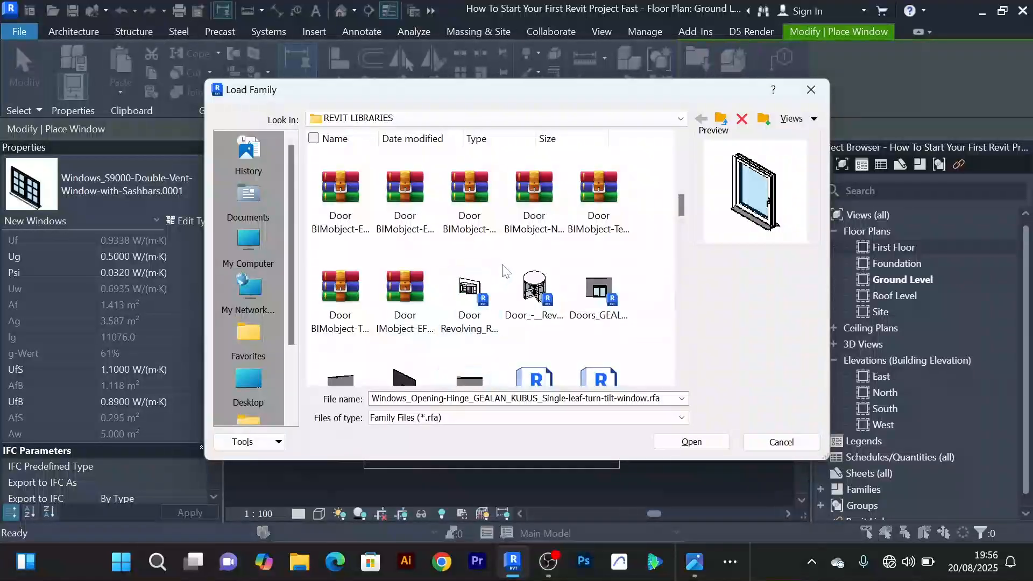
pyautogui.scroll(3, 484, 272)
pyautogui.scroll(2, 353, 203)
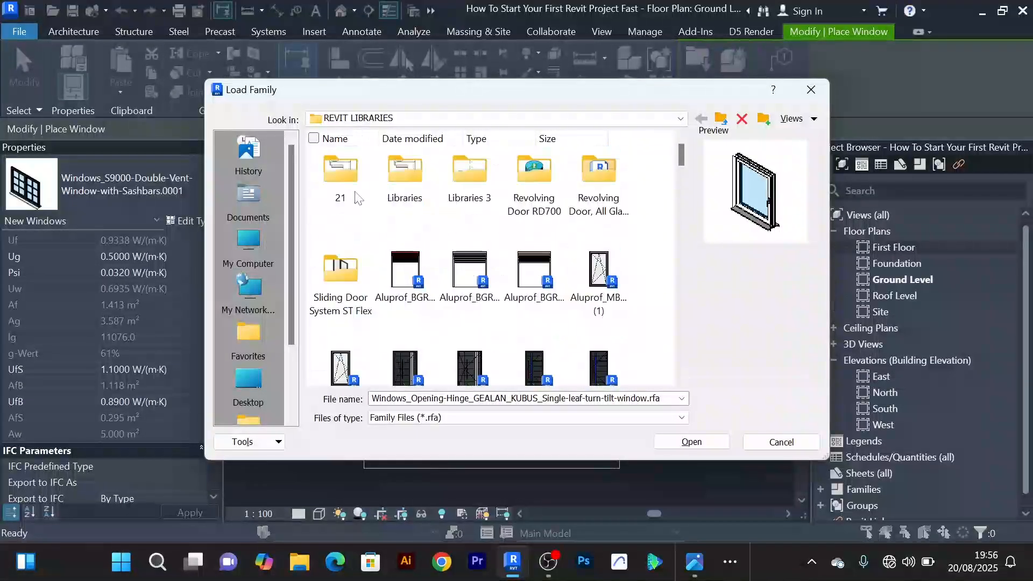
pyautogui.scroll(-4, 675, 241)
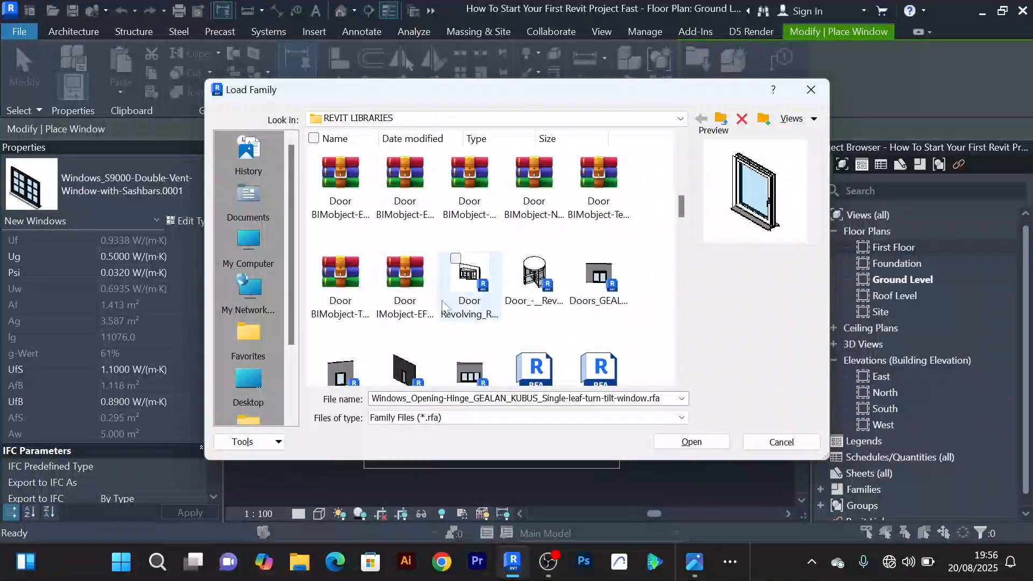
pyautogui.scroll(-10, 484, 296)
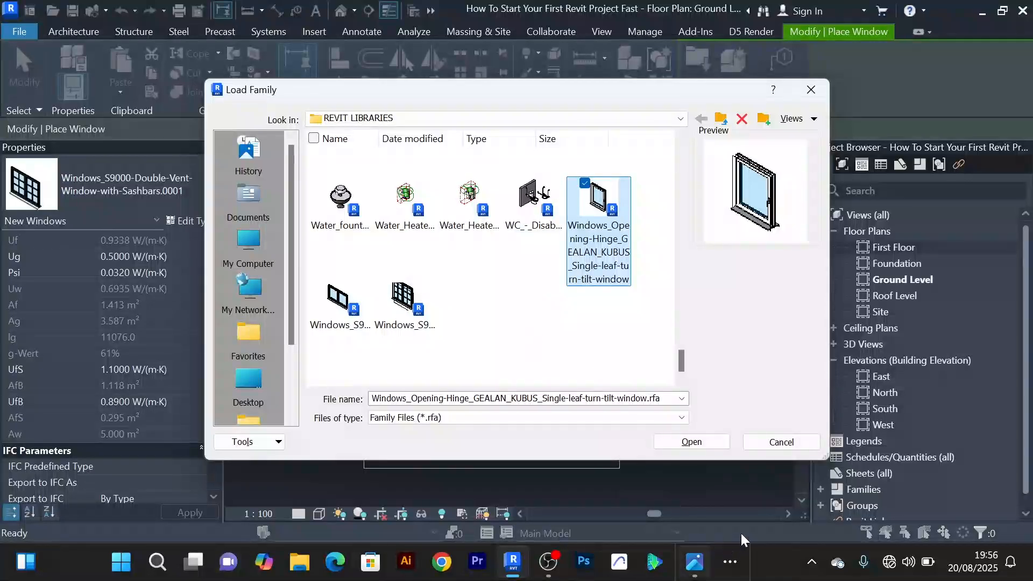
pyautogui.click(695, 441)
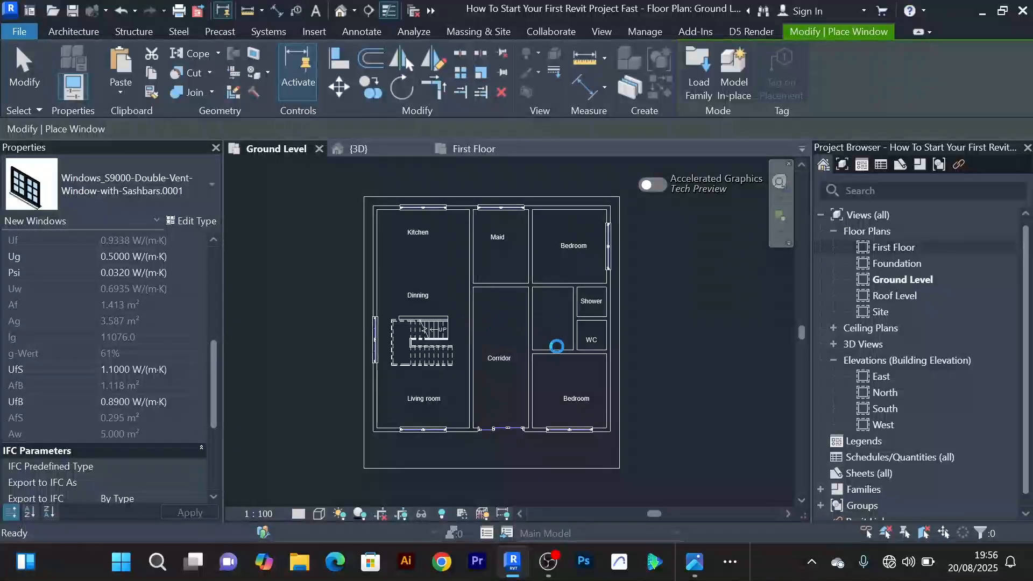
# Place single-leaf turn-tilt windows in the east walls of the WC and the shower, each centred with 290 on both sides
pyautogui.scroll(4, 627, 333)
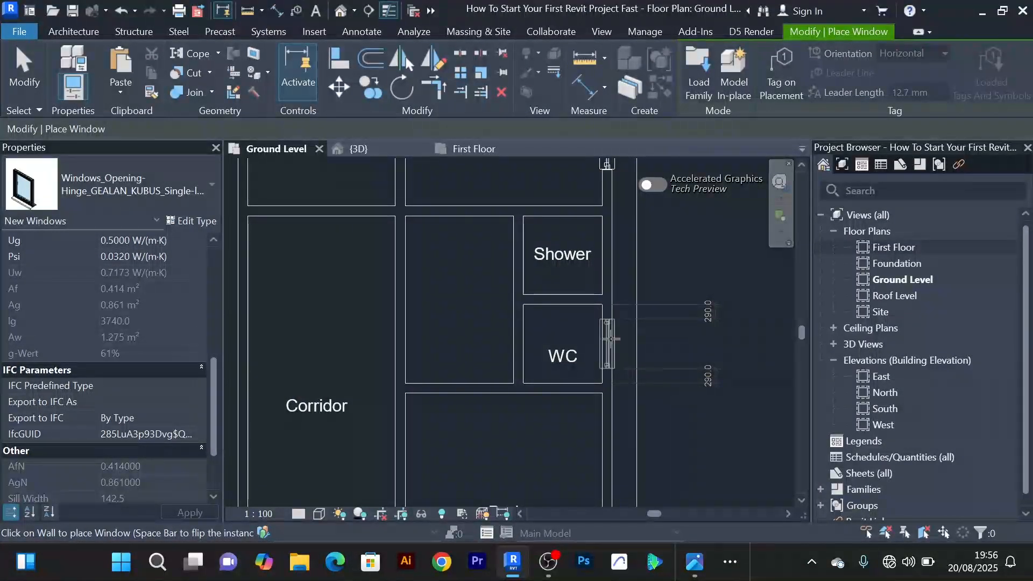
pyautogui.click(611, 339)
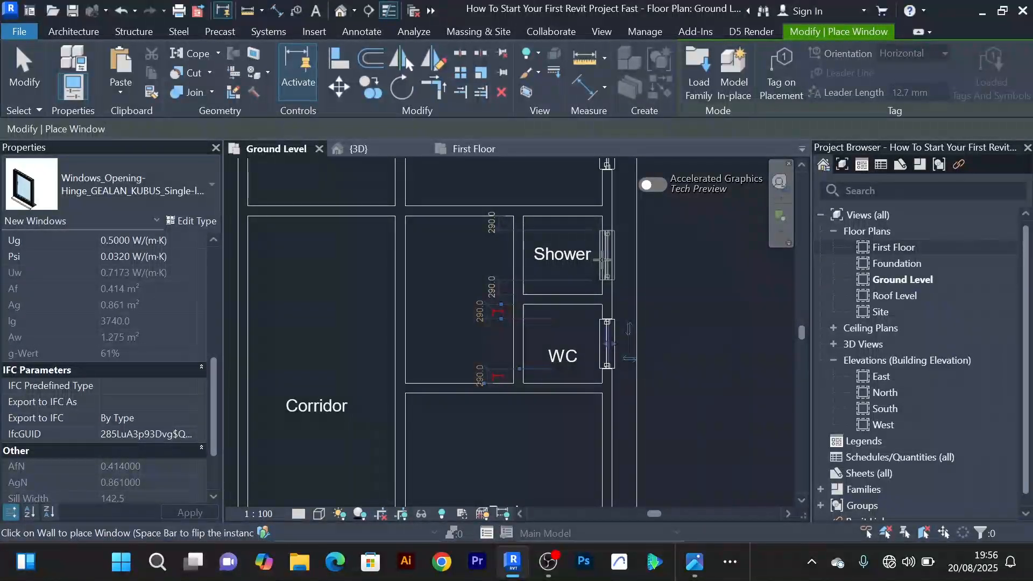
# Place a single-leaf window in the west wall between kitchen and dining, centred with 2380 on each side, and end window placement
pyautogui.scroll(-4, 598, 259)
pyautogui.moveTo(471, 310); pyautogui.dragTo(530, 335, button='middle')
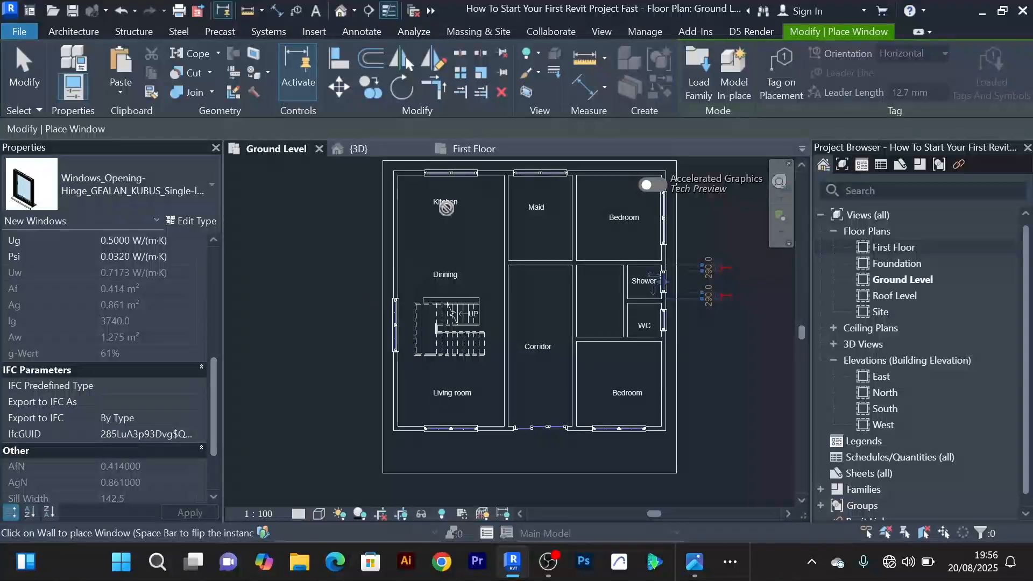
pyautogui.scroll(3, 398, 333)
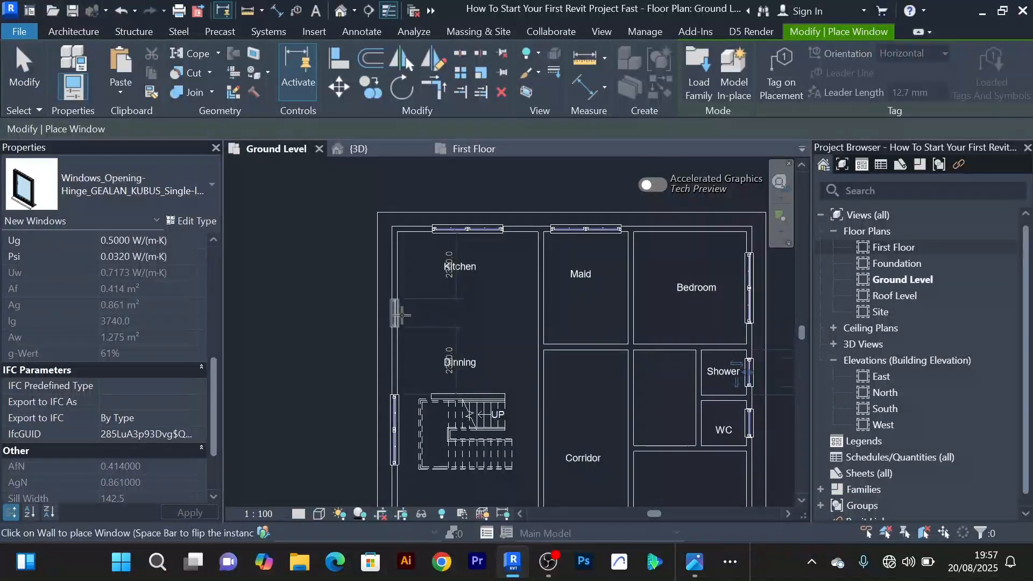
pyautogui.scroll(-2, 400, 314)
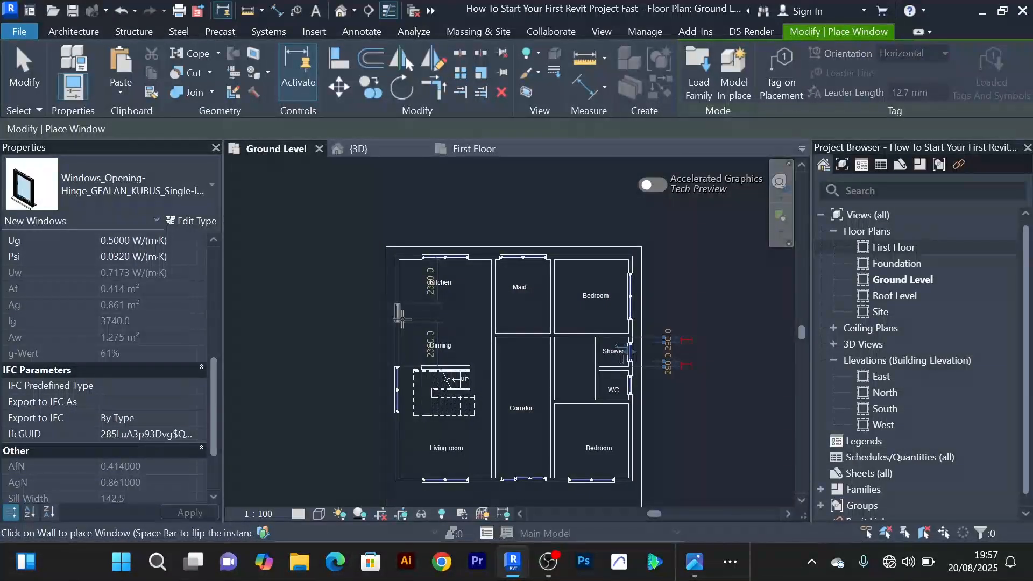
pyautogui.scroll(2, 399, 319)
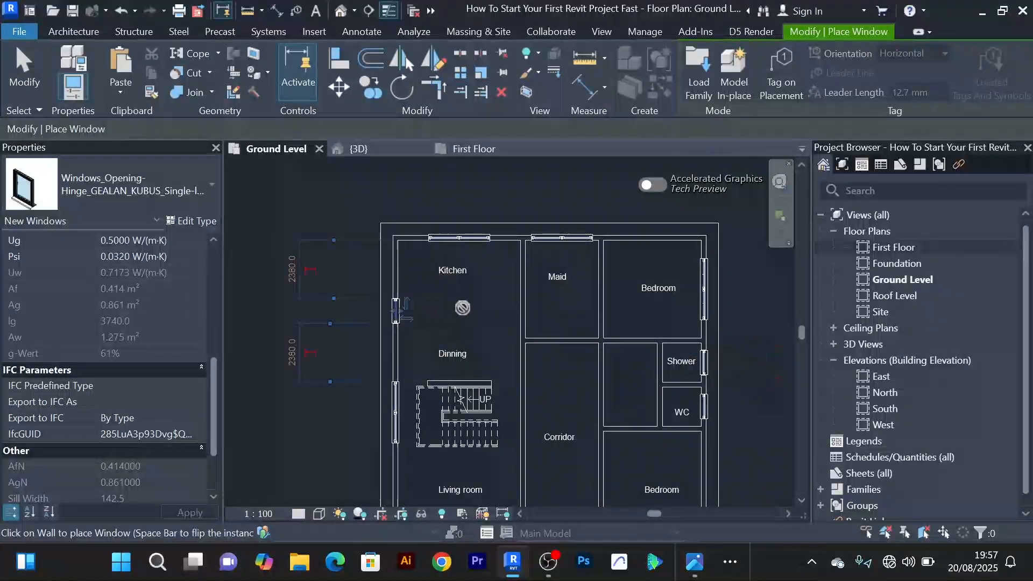
pyautogui.scroll(-2, 400, 311)
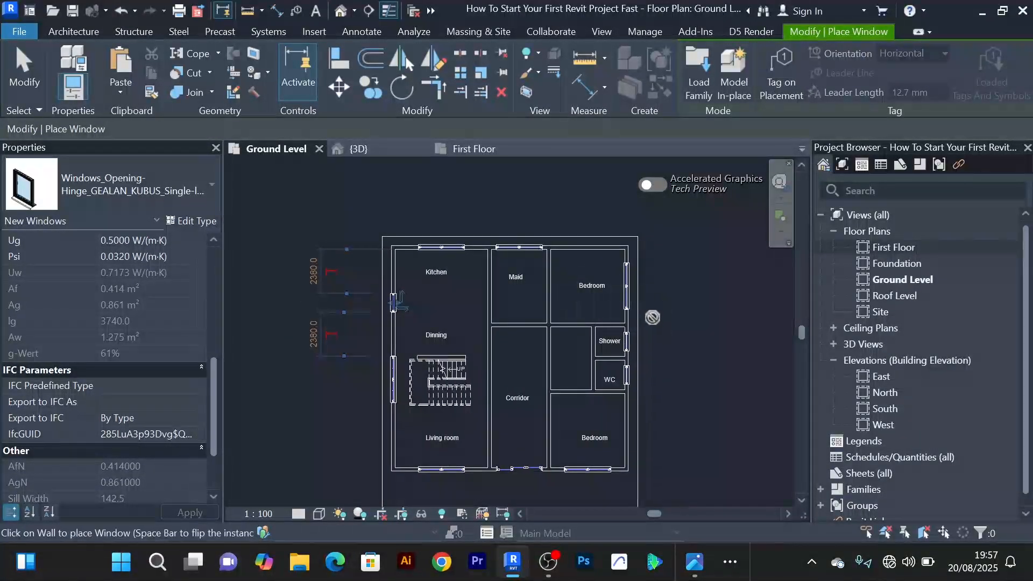
pyautogui.moveTo(400, 304); pyautogui.dragTo(308, 290, button='middle')
pyautogui.rightClick(603, 235)
pyautogui.click(624, 243)
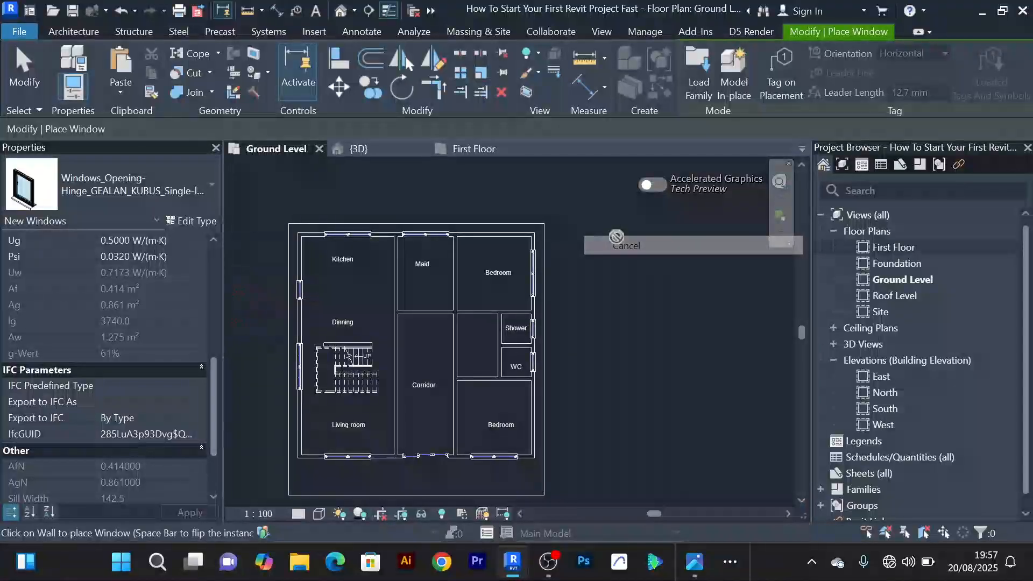
pyautogui.rightClick(618, 234)
pyautogui.click(635, 243)
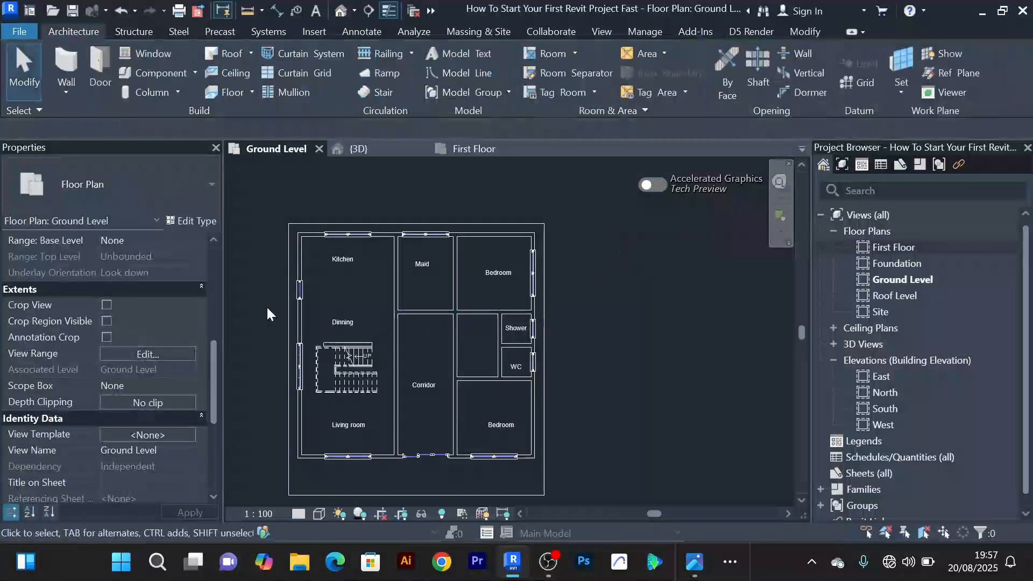
# In 3D, set the west wall's single-leaf window type to a window width of 800 and a window height of 2500
pyautogui.click(372, 147)
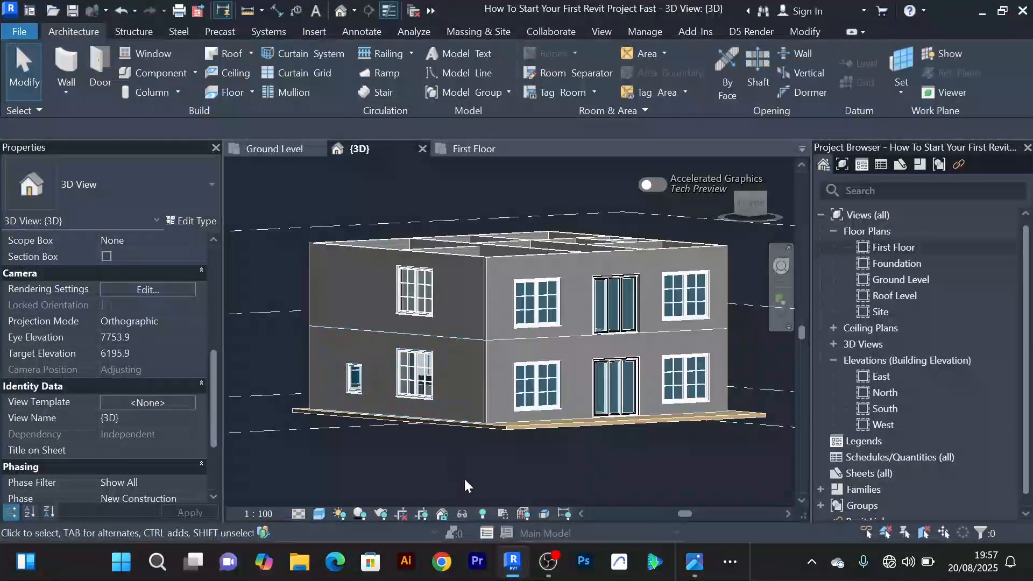
pyautogui.keyDown('shift'); pyautogui.moveTo(476, 471); pyautogui.dragTo(562, 473, button='middle'); pyautogui.keyUp('shift')
pyautogui.scroll(5, 479, 389)
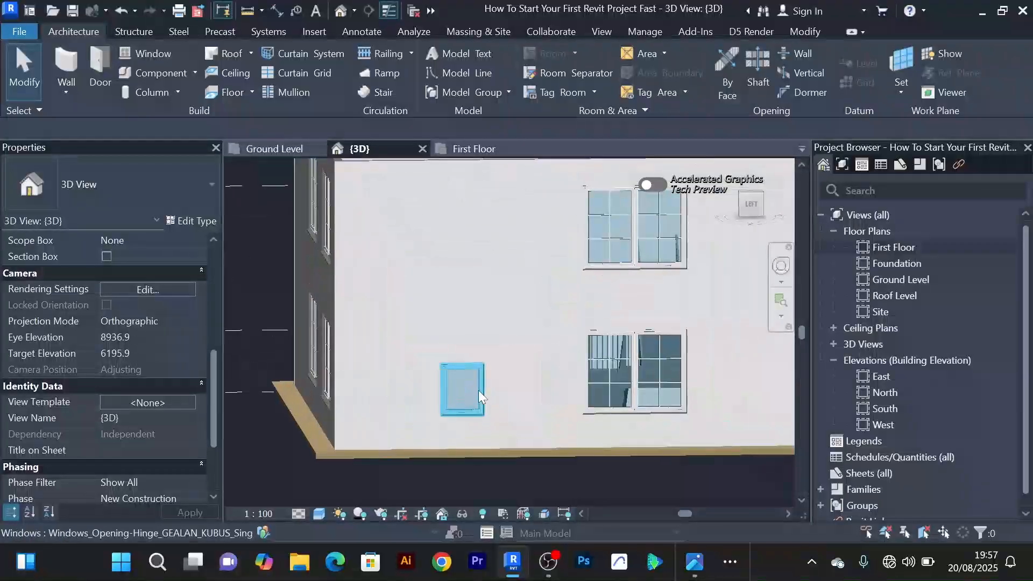
pyautogui.click(482, 390)
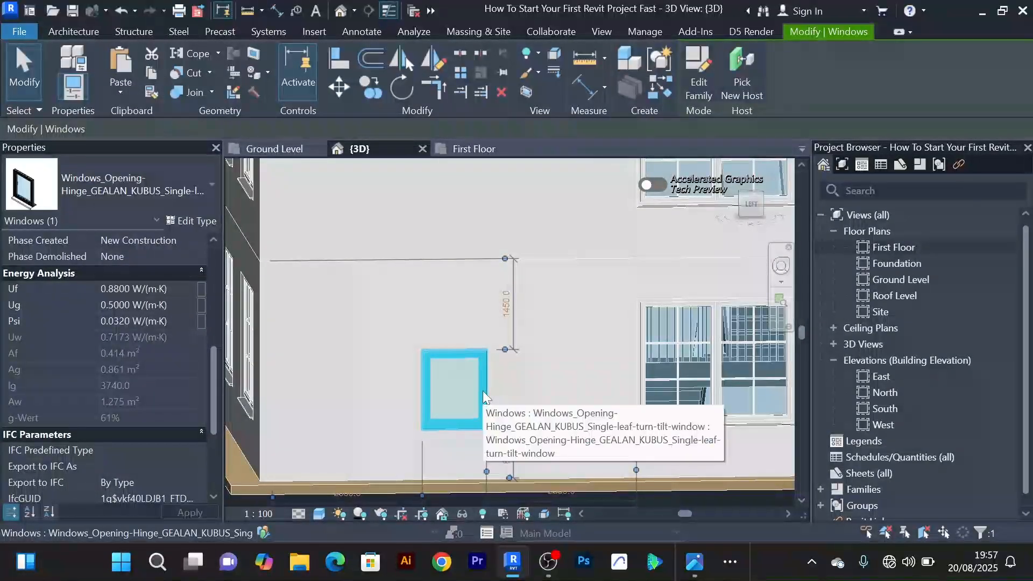
pyautogui.click(199, 220)
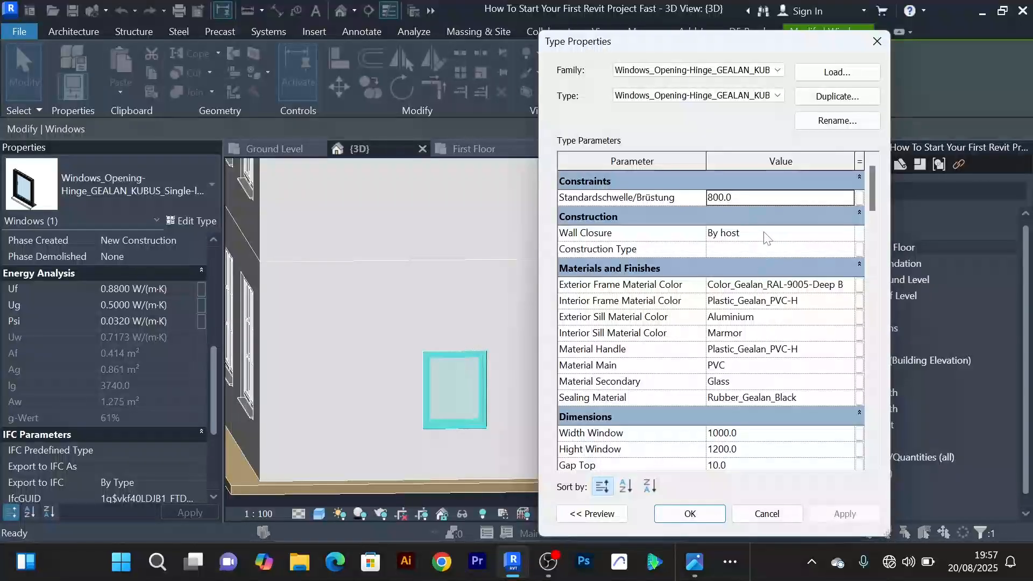
pyautogui.scroll(-5, 766, 239)
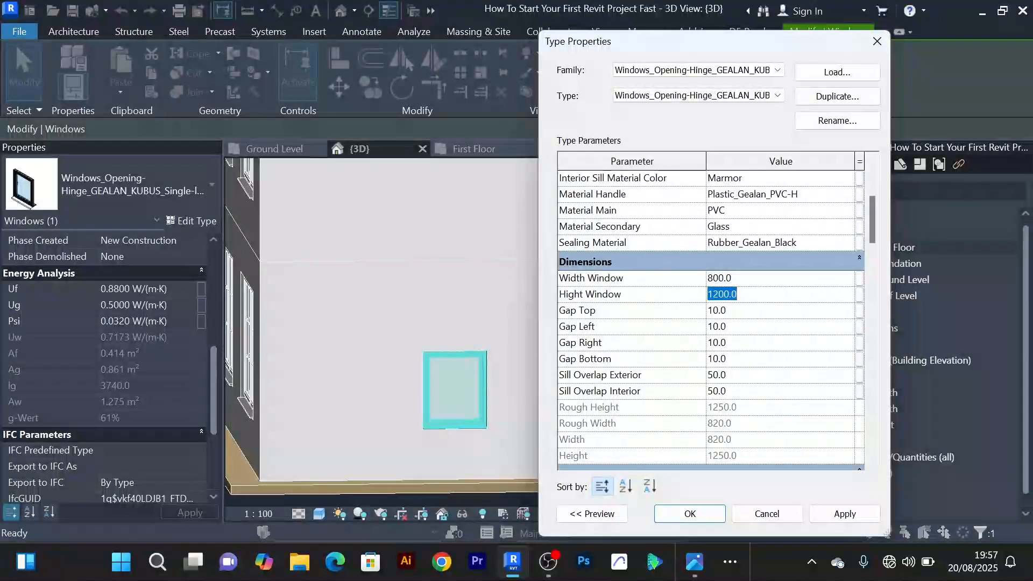
pyautogui.write('2500')
pyautogui.click(845, 514)
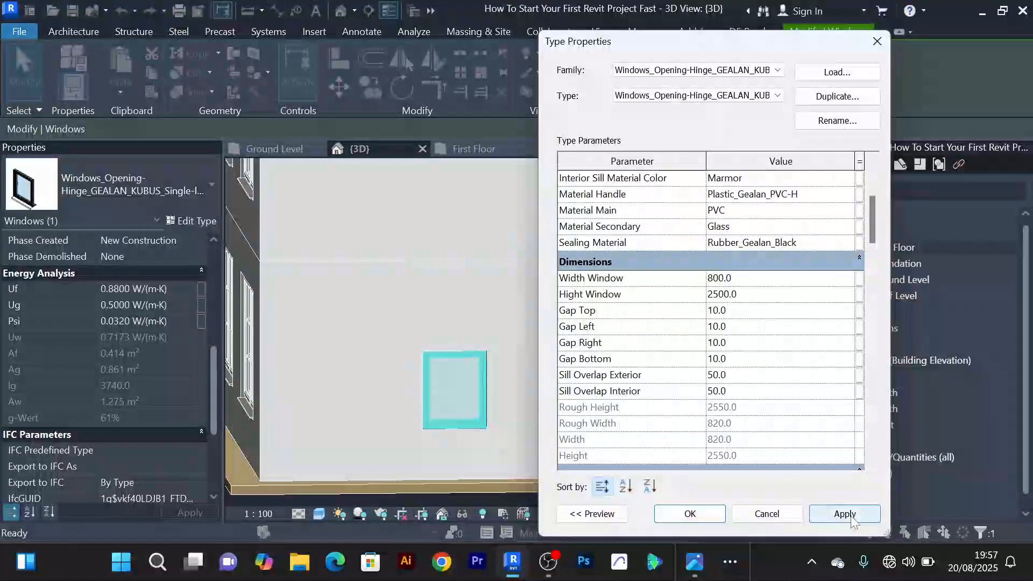
pyautogui.click(690, 513)
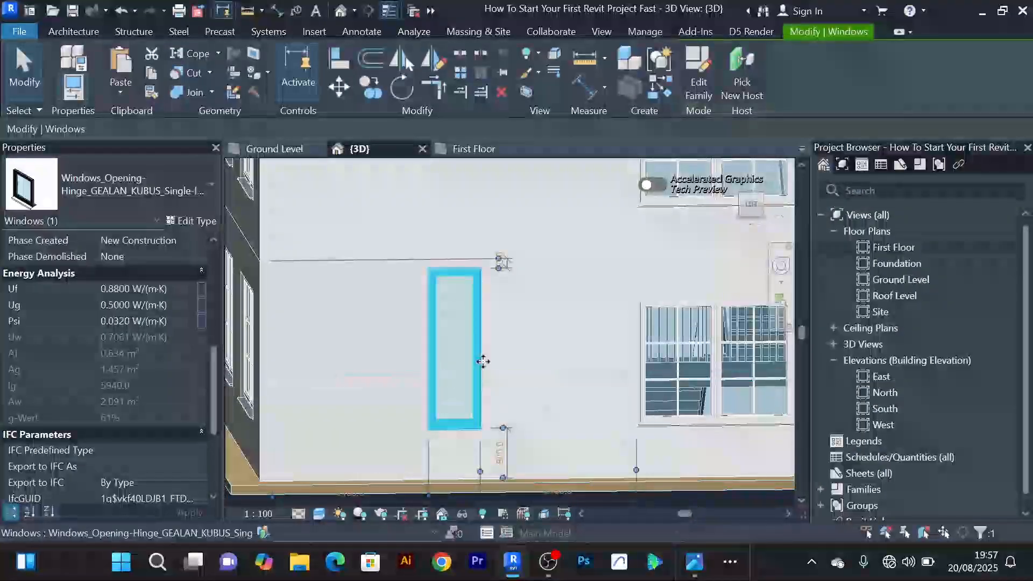
# Examine the west wall's single-leaf window and check the type dimensions of the adjacent double-vent window
pyautogui.scroll(-3, 571, 353)
pyautogui.scroll(3, 540, 345)
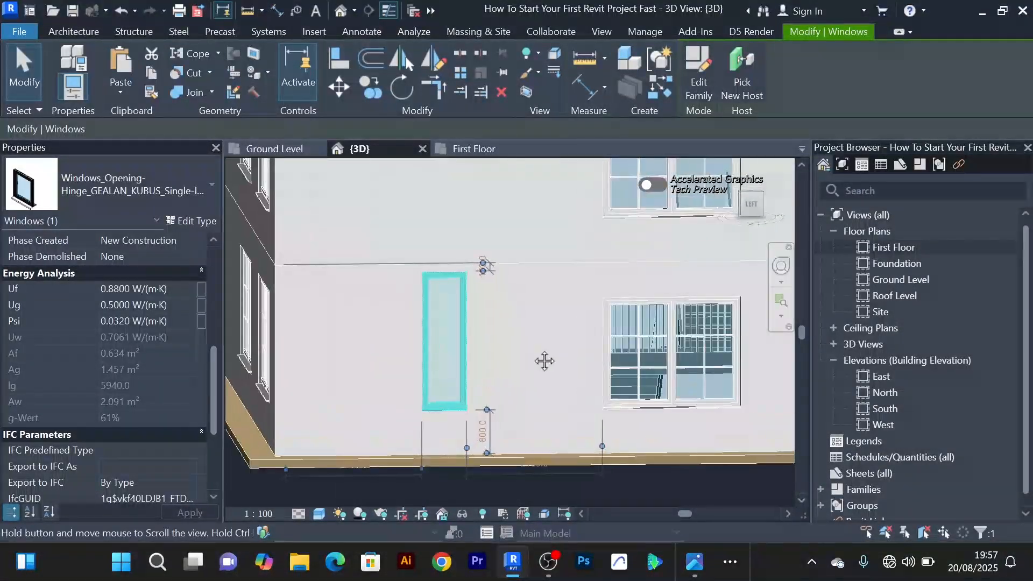
pyautogui.scroll(-1, 544, 359)
pyautogui.scroll(2, 521, 363)
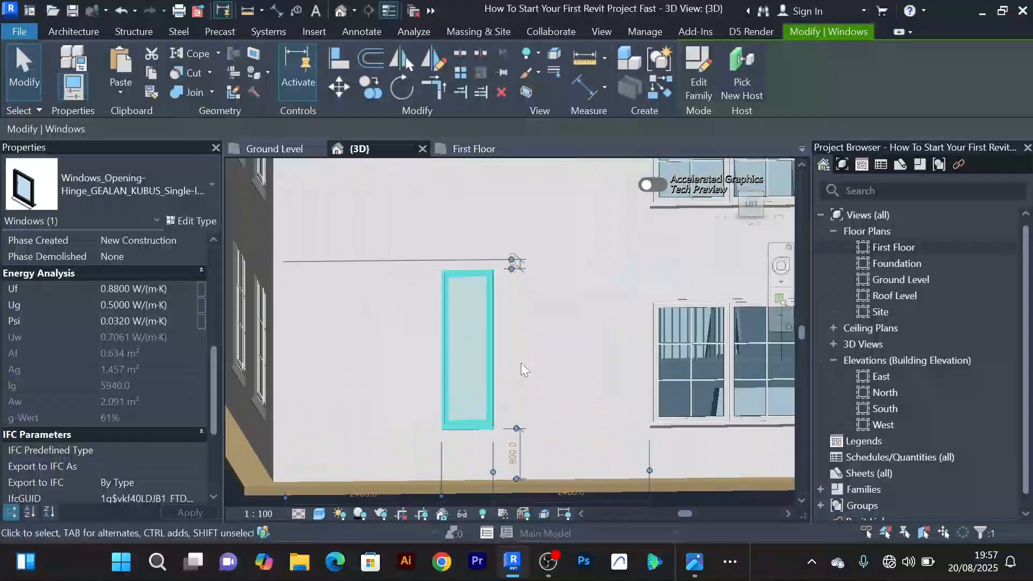
pyautogui.scroll(-1, 521, 363)
pyautogui.moveTo(530, 374)
pyautogui.mouseDown(button='middle')
pyautogui.moveTo(516, 370)
pyautogui.moveTo(528, 362)
pyautogui.mouseUp(button='middle')
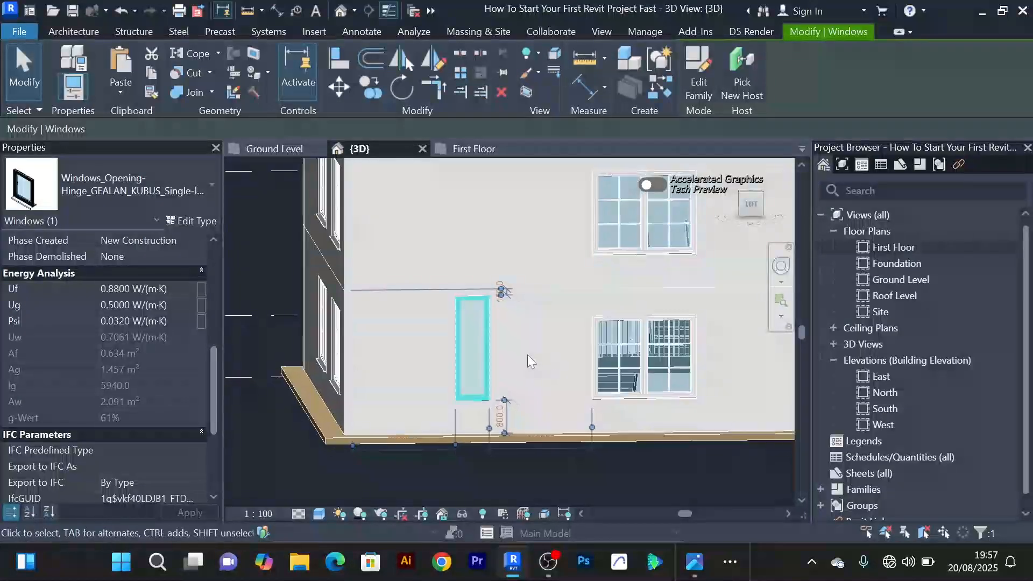
pyautogui.scroll(2, 521, 335)
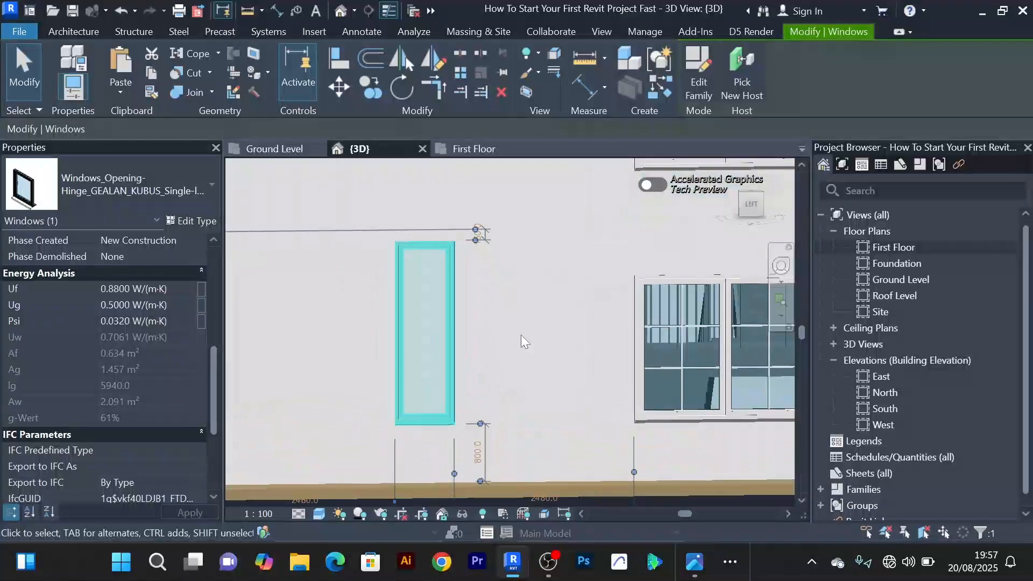
pyautogui.moveTo(520, 335); pyautogui.dragTo(507, 330, button='middle')
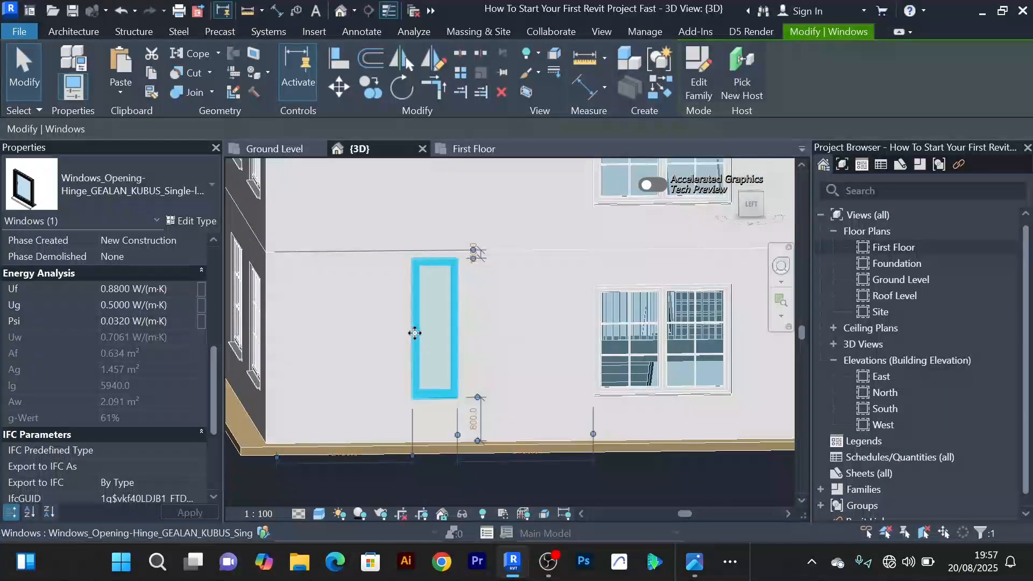
pyautogui.click(621, 292)
pyautogui.click(189, 220)
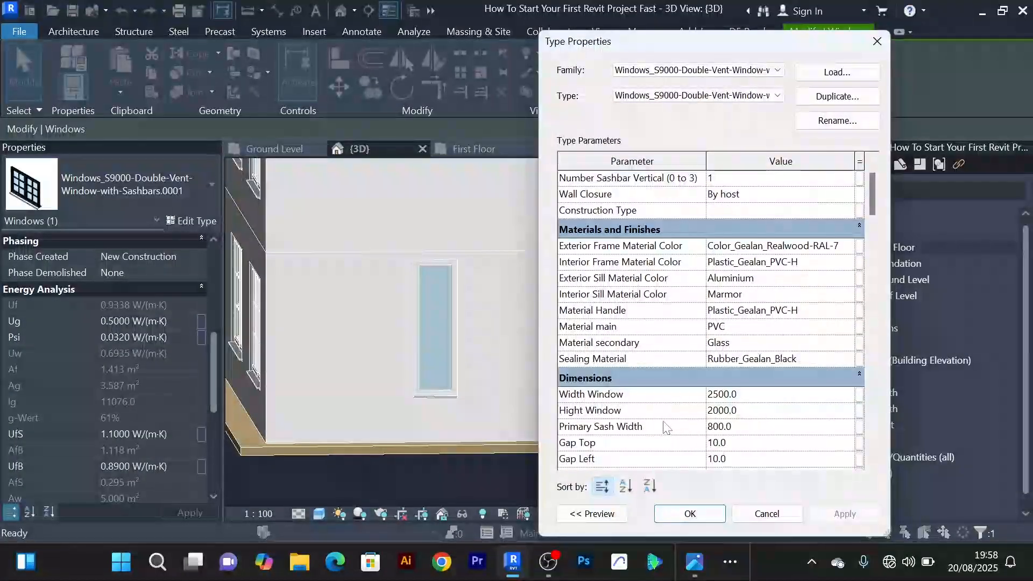
pyautogui.click(770, 511)
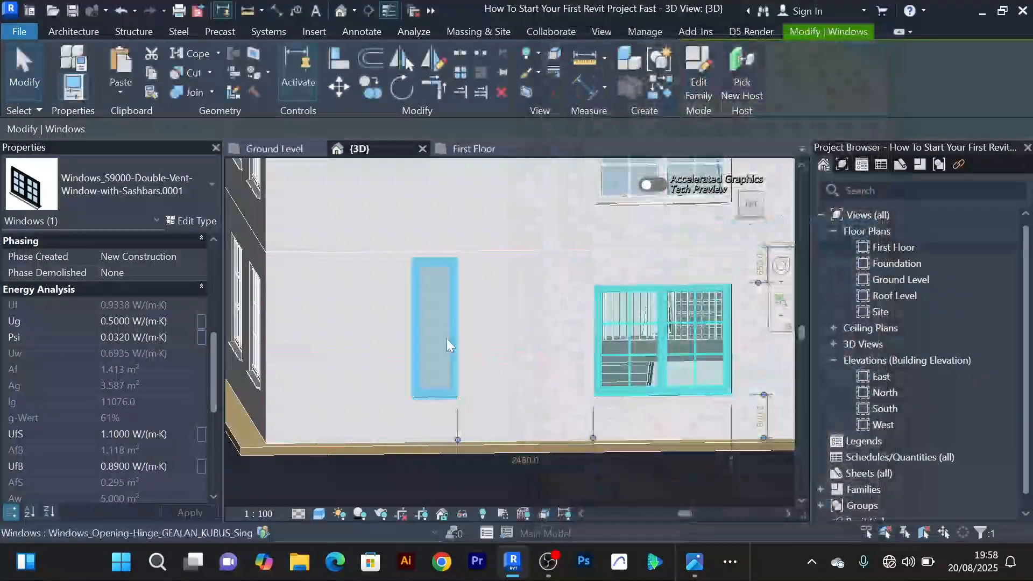
# Set the window height in the single-leaf turn-tilt window's type properties to 2000
pyautogui.click(447, 328)
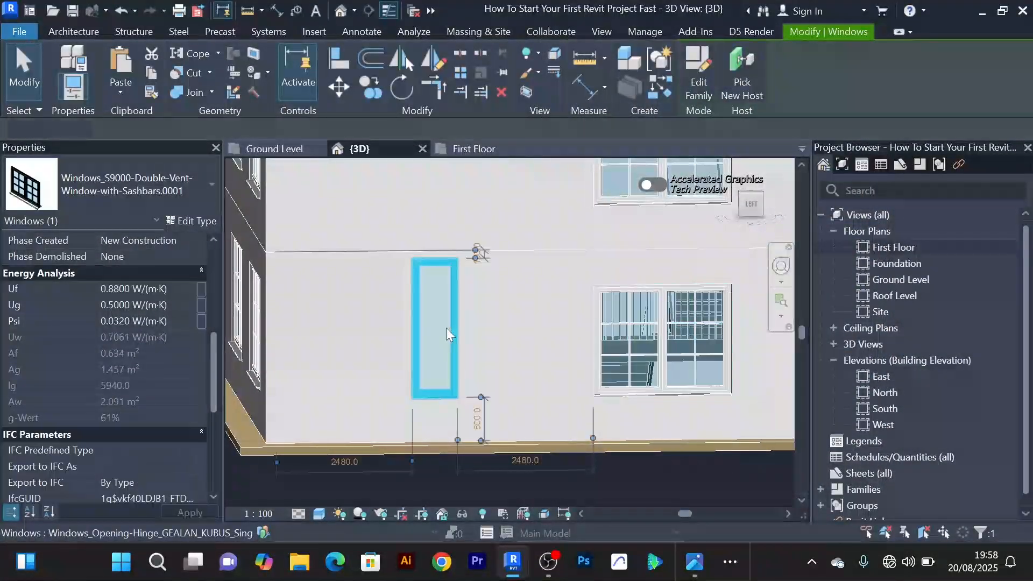
pyautogui.click(192, 220)
pyautogui.scroll(-3, 694, 376)
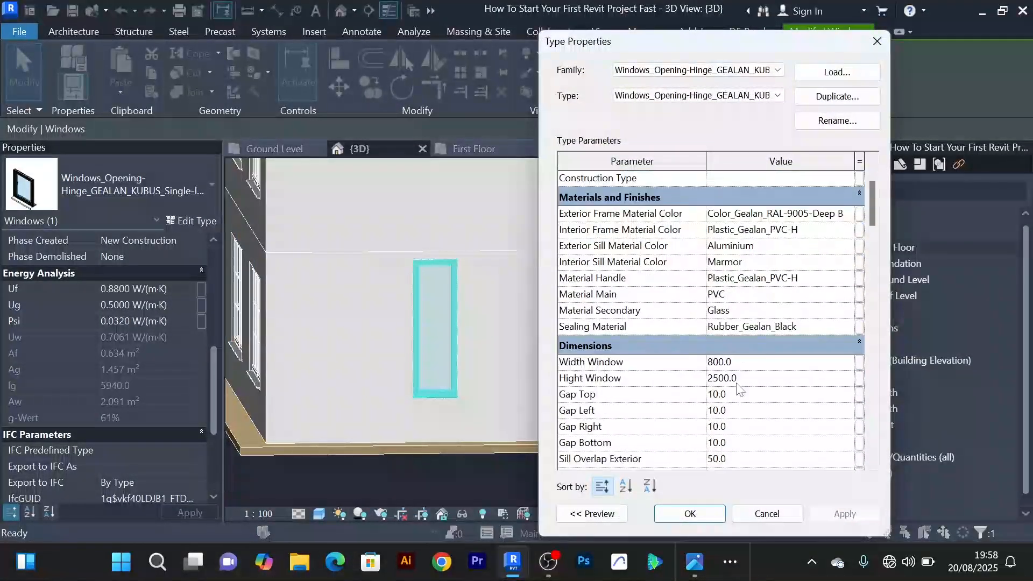
pyautogui.click(750, 379)
pyautogui.doubleClick(750, 379)
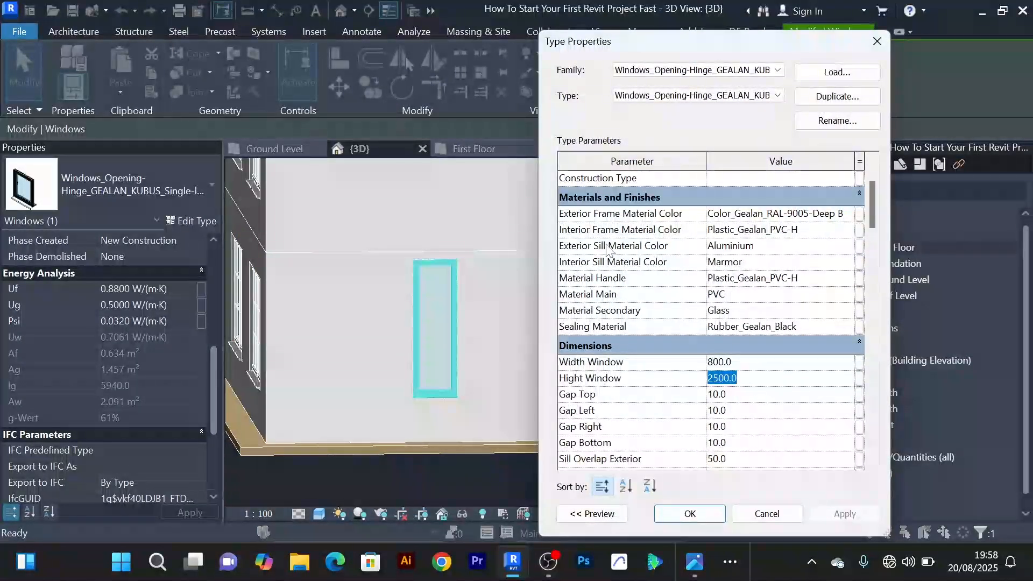
pyautogui.write('2000')
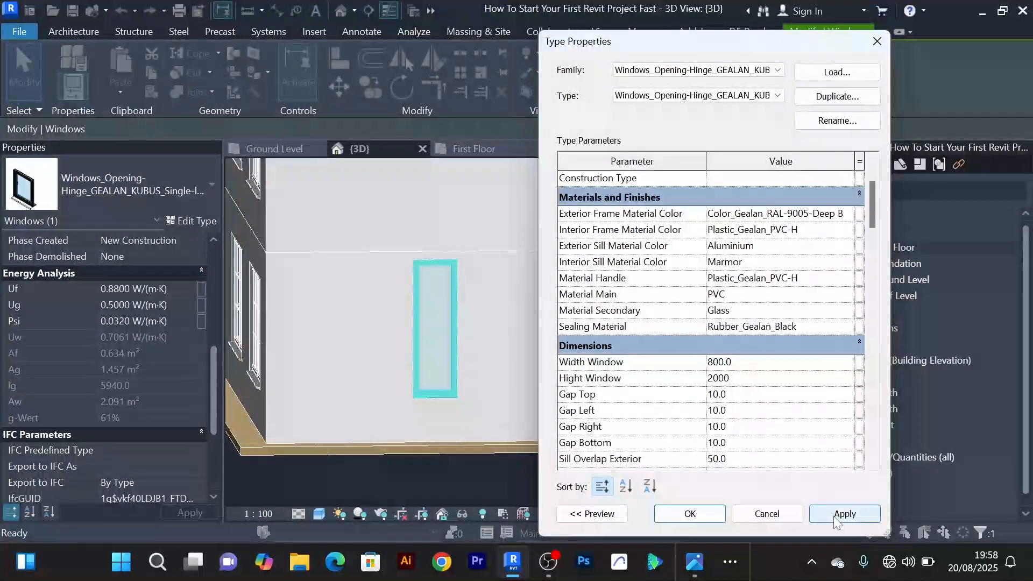
pyautogui.click(689, 513)
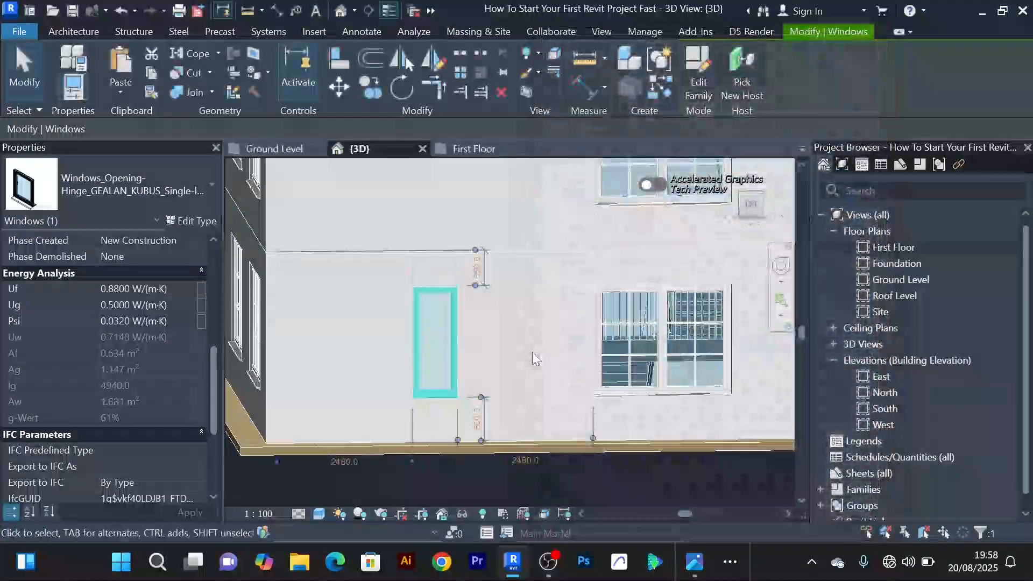
# Set the head height of the west wall's single-leaf window to 2500 and deselect it
pyautogui.scroll(-3, 73, 401)
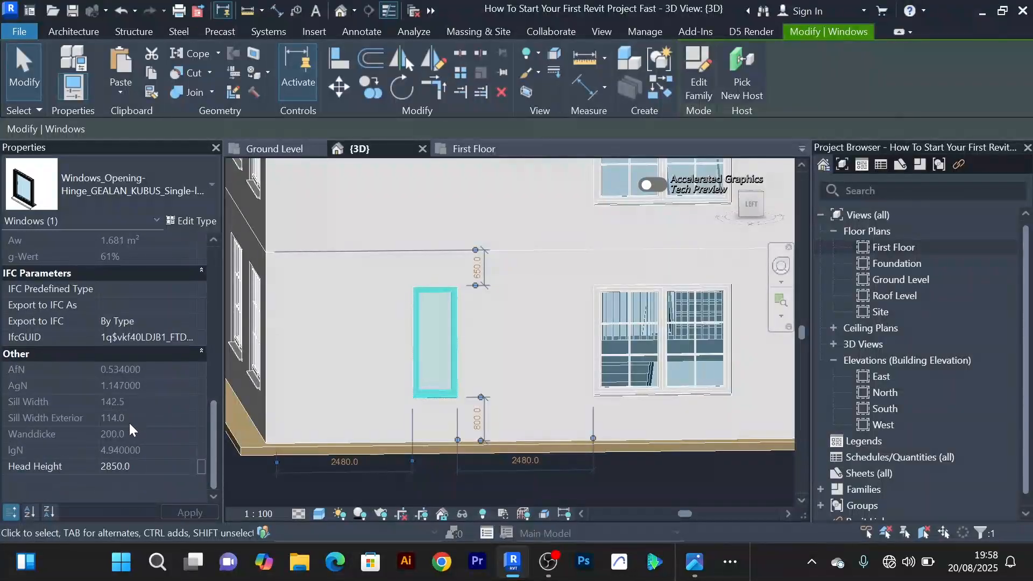
pyautogui.click(140, 466)
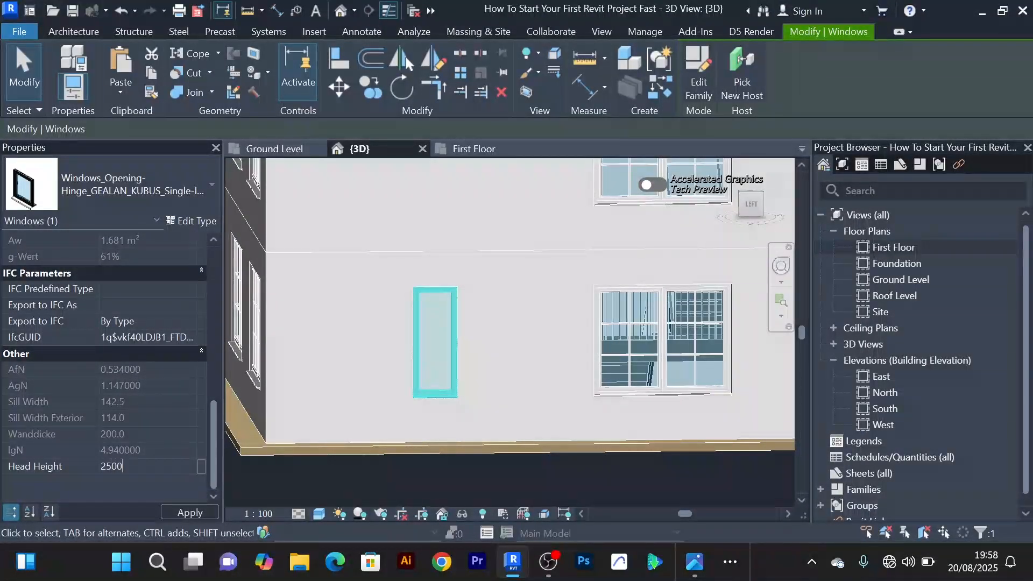
pyautogui.press('Return')
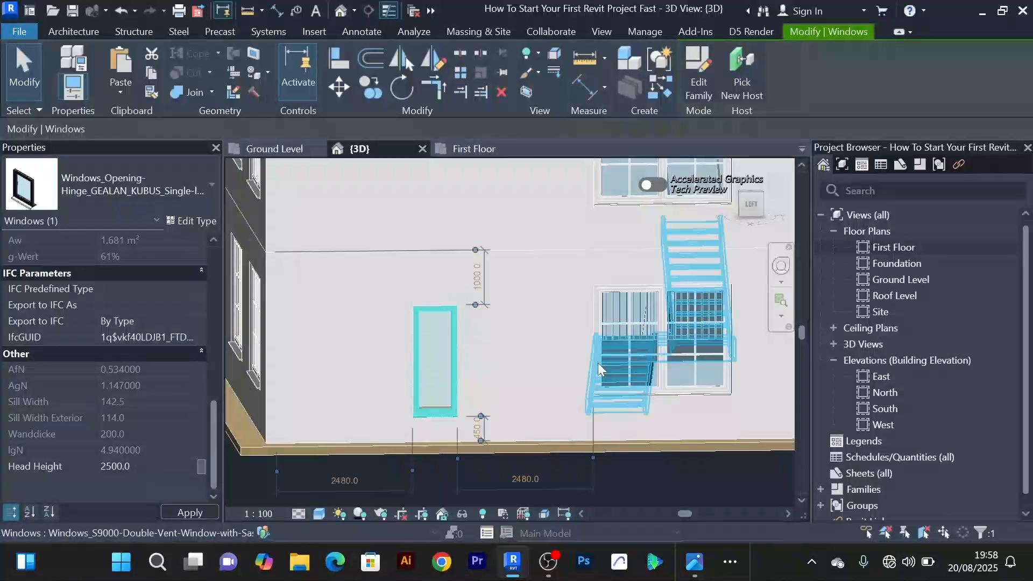
pyautogui.scroll(-2, 546, 347)
pyautogui.moveTo(549, 352); pyautogui.dragTo(545, 295, button='middle')
pyautogui.click(655, 434)
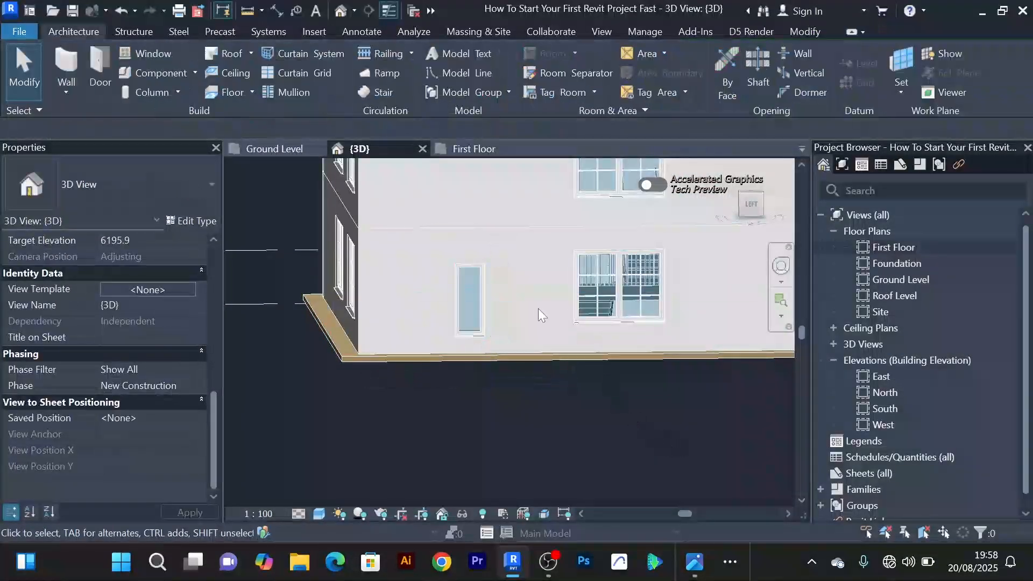
# Select all instances of the single-leaf window in the entire project and set their head height to 2500
pyautogui.scroll(4, 519, 292)
pyautogui.click(431, 266)
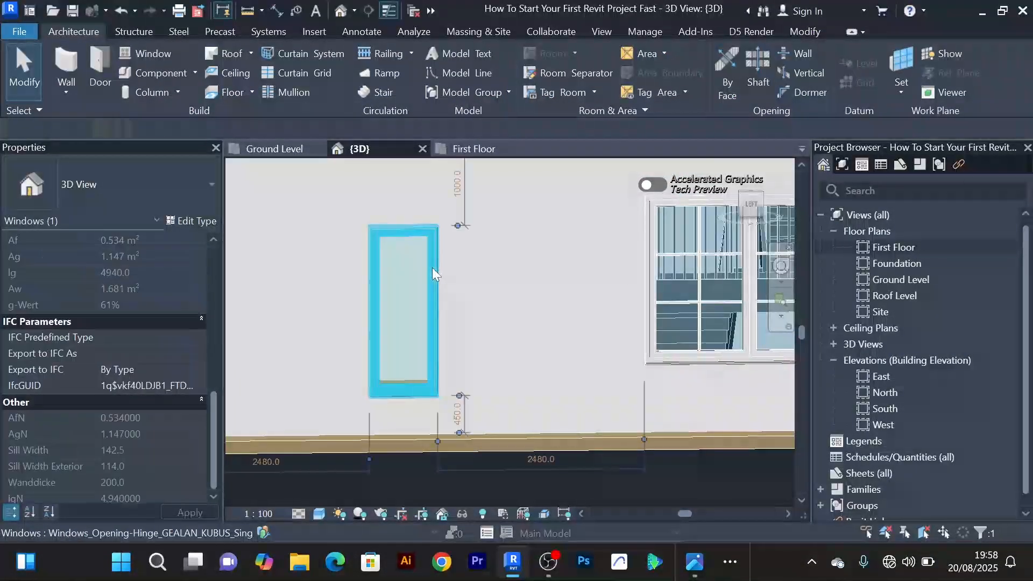
pyautogui.scroll(-2, 445, 272)
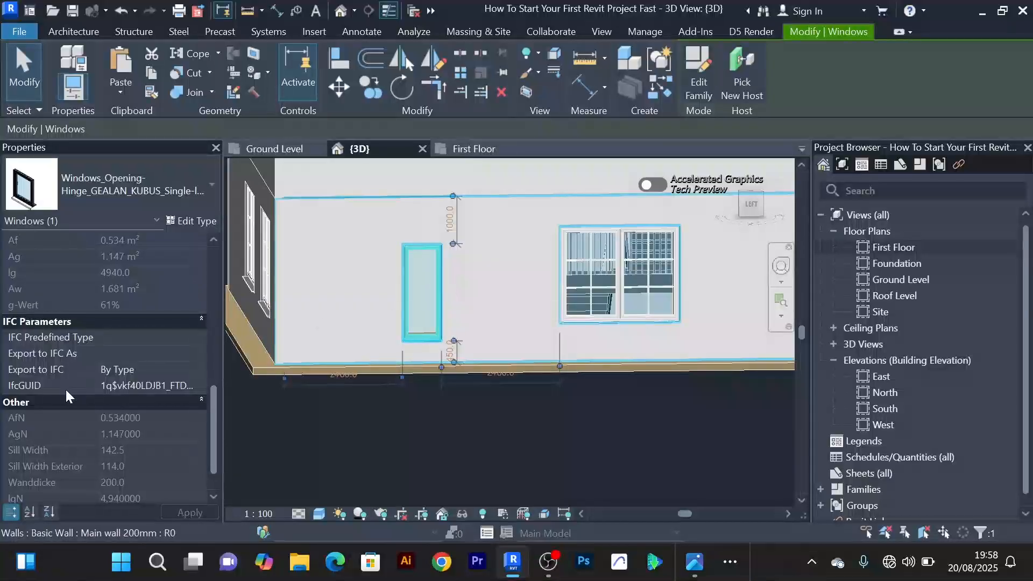
pyautogui.scroll(-1, 145, 429)
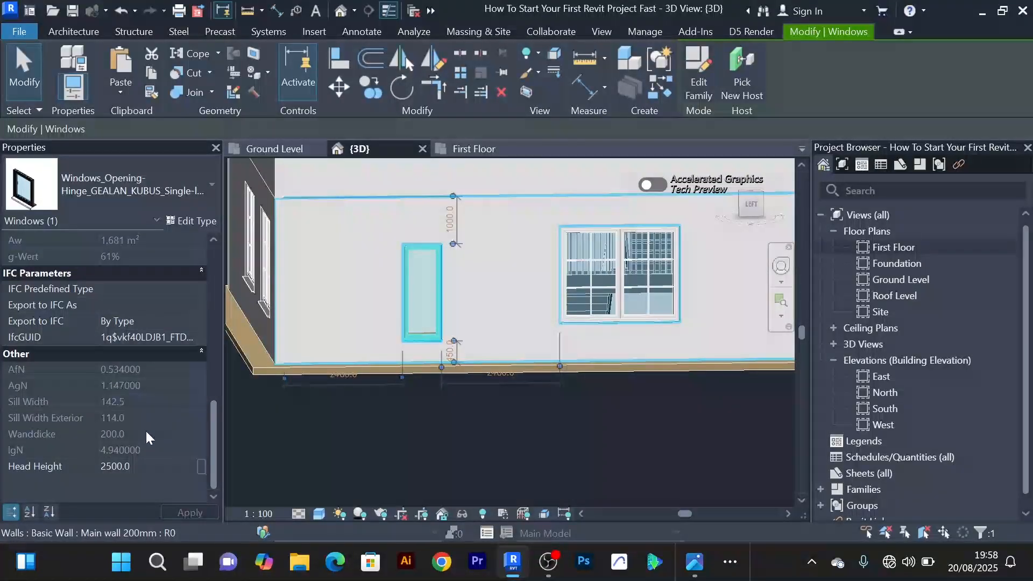
pyautogui.rightClick(435, 293)
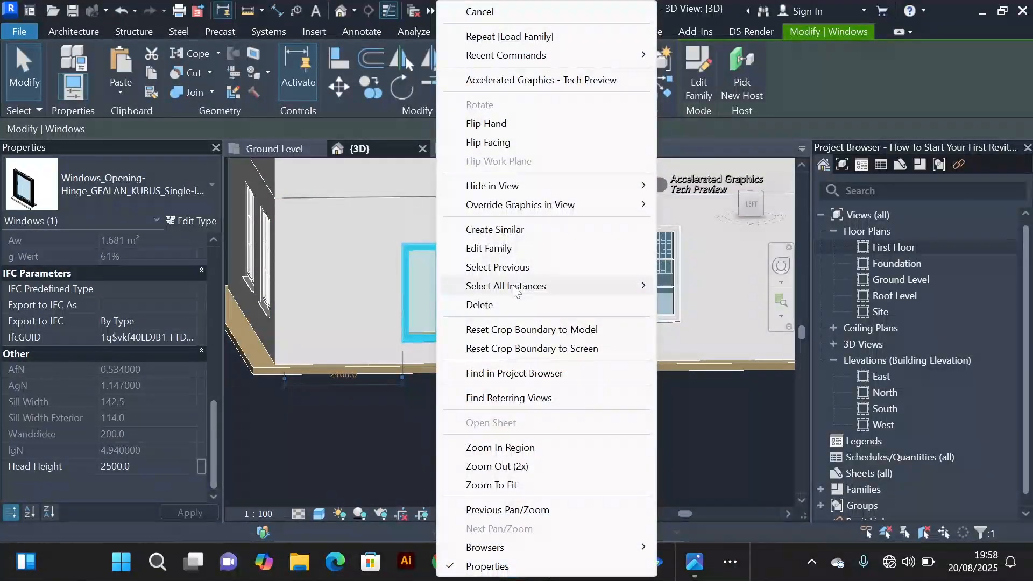
pyautogui.moveTo(515, 291)
pyautogui.click(721, 305)
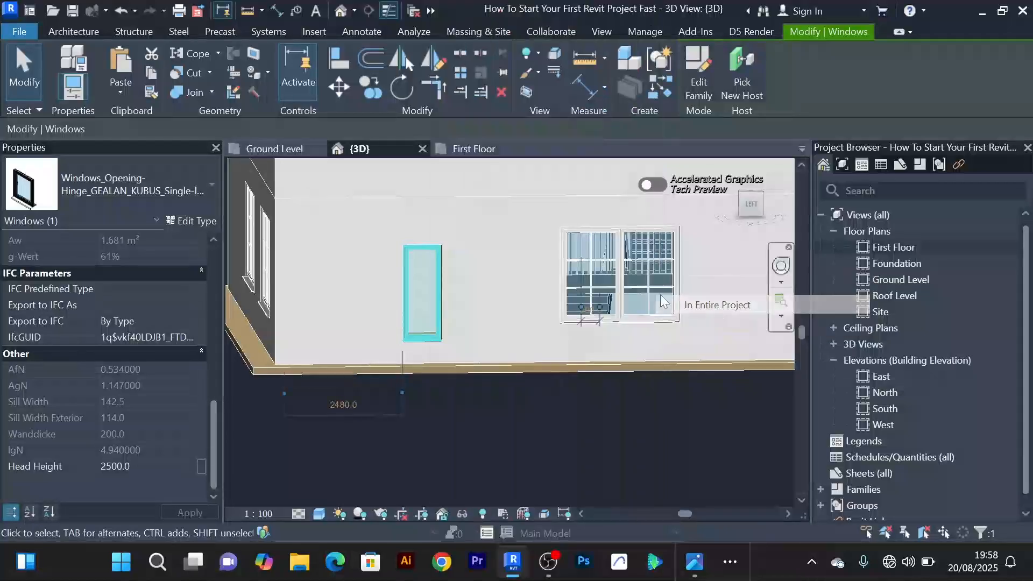
pyautogui.click(158, 466)
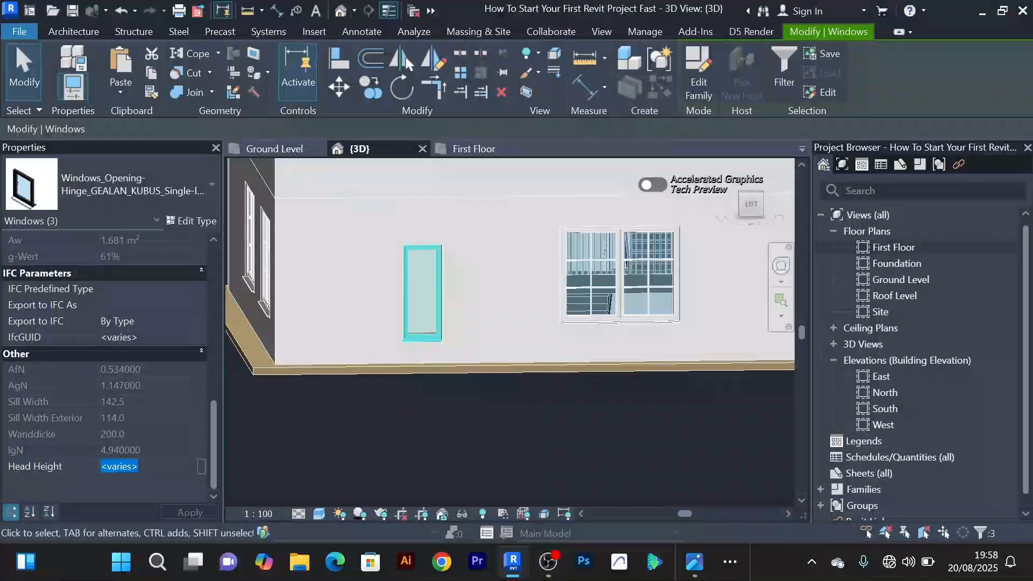
pyautogui.write('2500')
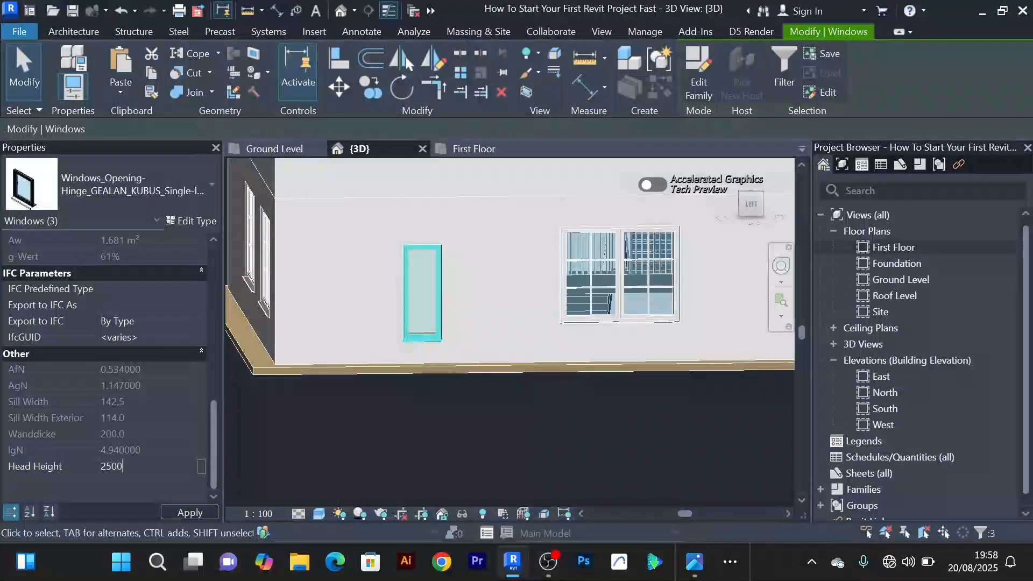
pyautogui.press('Return')
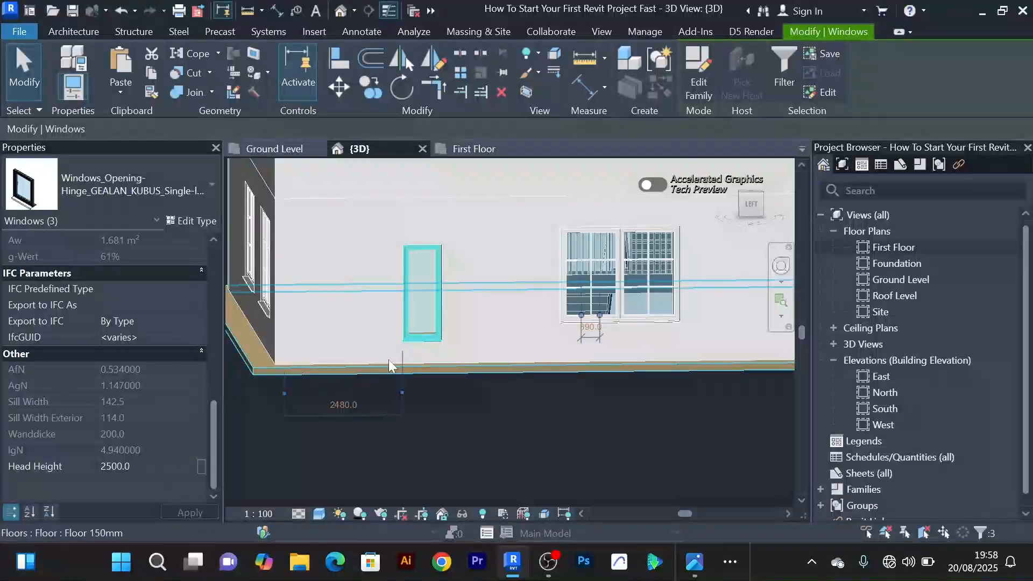
# Examine how the top of the single-leaf window lines up with the adjacent double-vent window
pyautogui.scroll(3, 515, 273)
pyautogui.scroll(1, 515, 274)
pyautogui.moveTo(515, 273); pyautogui.dragTo(571, 312, button='middle')
pyautogui.scroll(3, 553, 296)
pyautogui.scroll(-3, 557, 299)
pyautogui.scroll(-2, 464, 298)
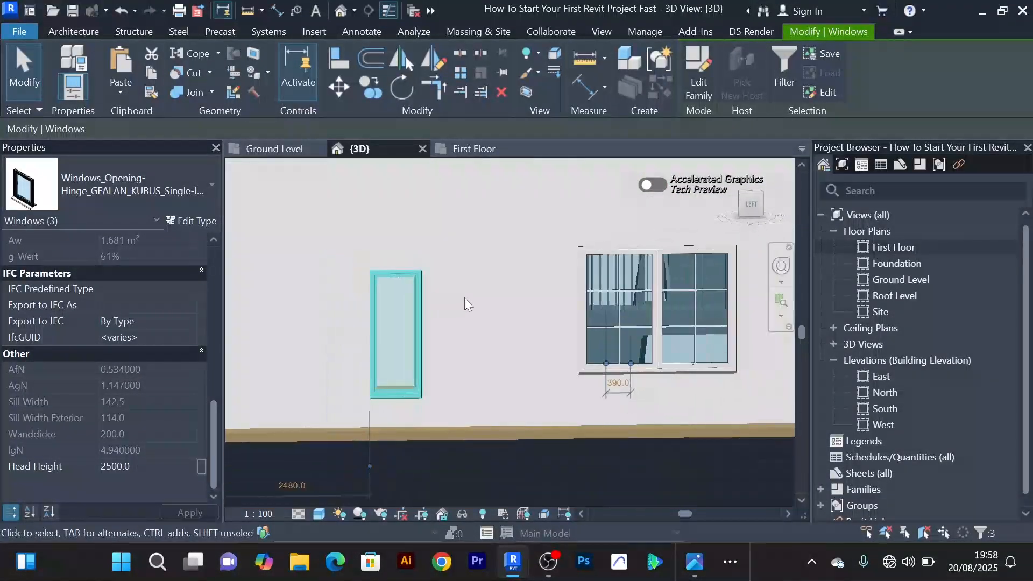
pyautogui.scroll(3, 489, 292)
pyautogui.moveTo(488, 290); pyautogui.dragTo(463, 289, button='middle')
pyautogui.scroll(-1, 472, 291)
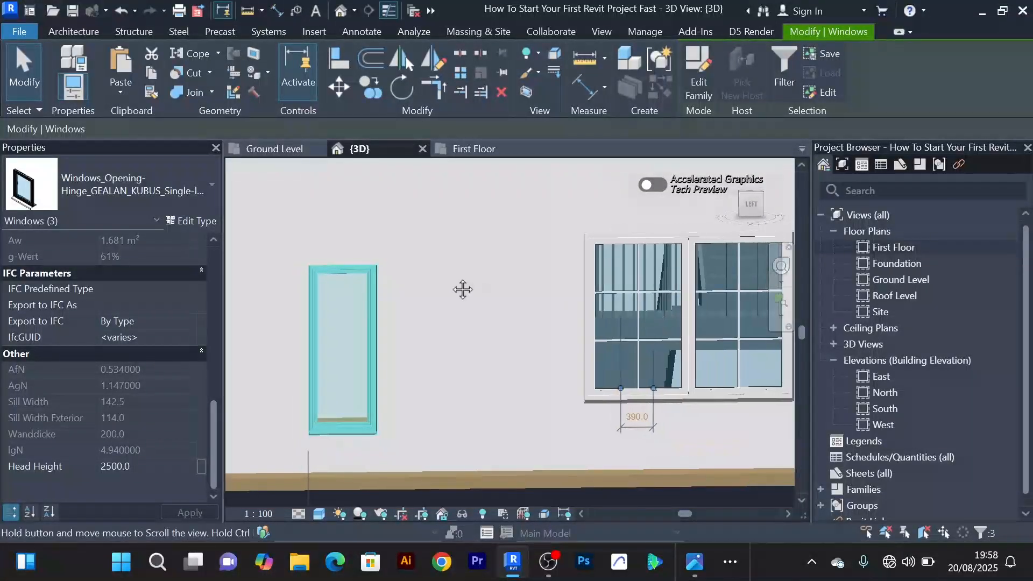
pyautogui.click(339, 58)
pyautogui.scroll(2, 628, 233)
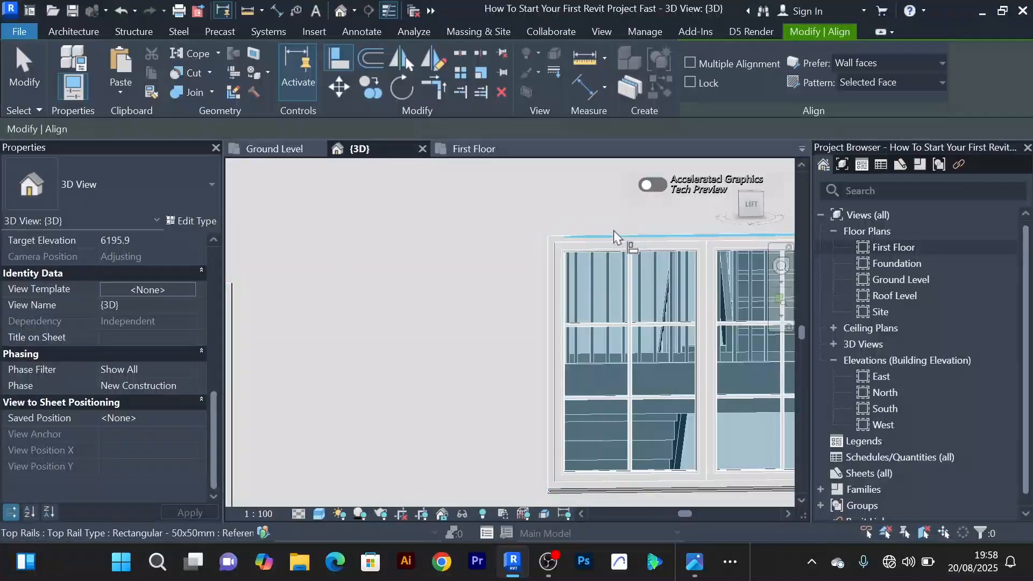
pyautogui.scroll(-3, 583, 221)
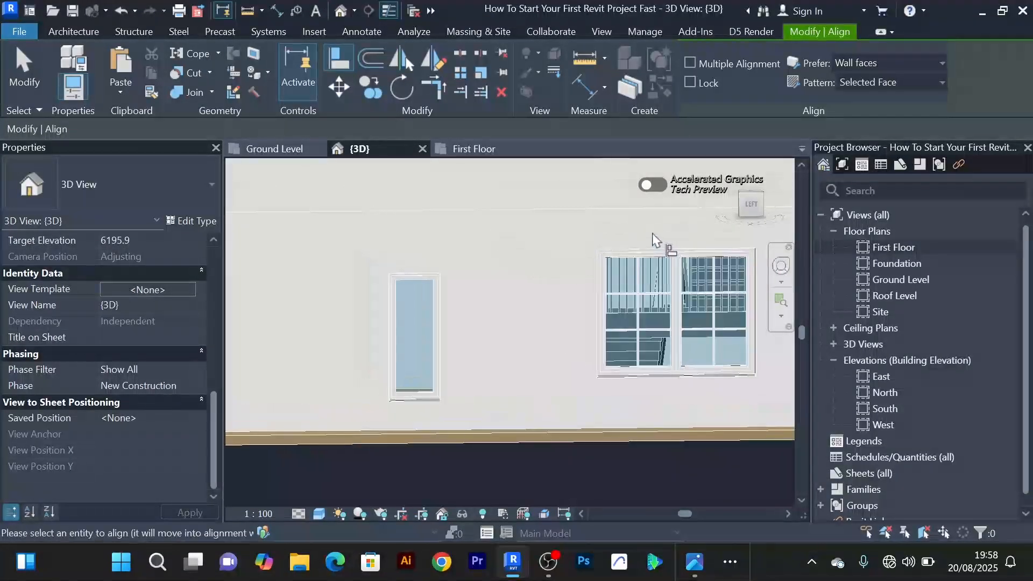
pyautogui.scroll(4, 593, 271)
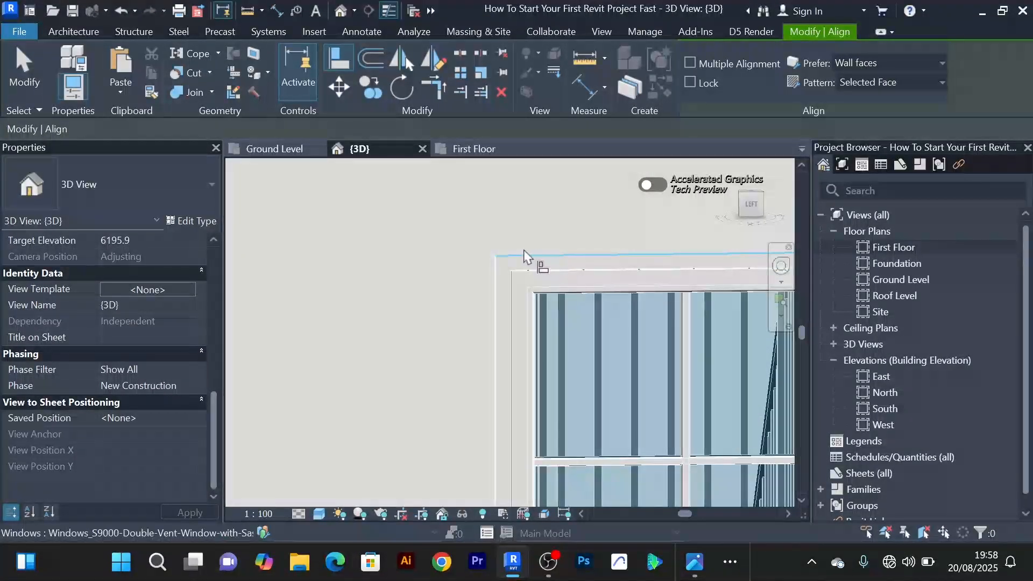
pyautogui.click(524, 253)
pyautogui.scroll(-3, 524, 250)
pyautogui.scroll(-2, 404, 261)
pyautogui.moveTo(418, 269); pyautogui.dragTo(528, 271, button='middle')
pyautogui.scroll(1, 419, 269)
pyautogui.scroll(2, 367, 281)
pyautogui.scroll(2, 369, 281)
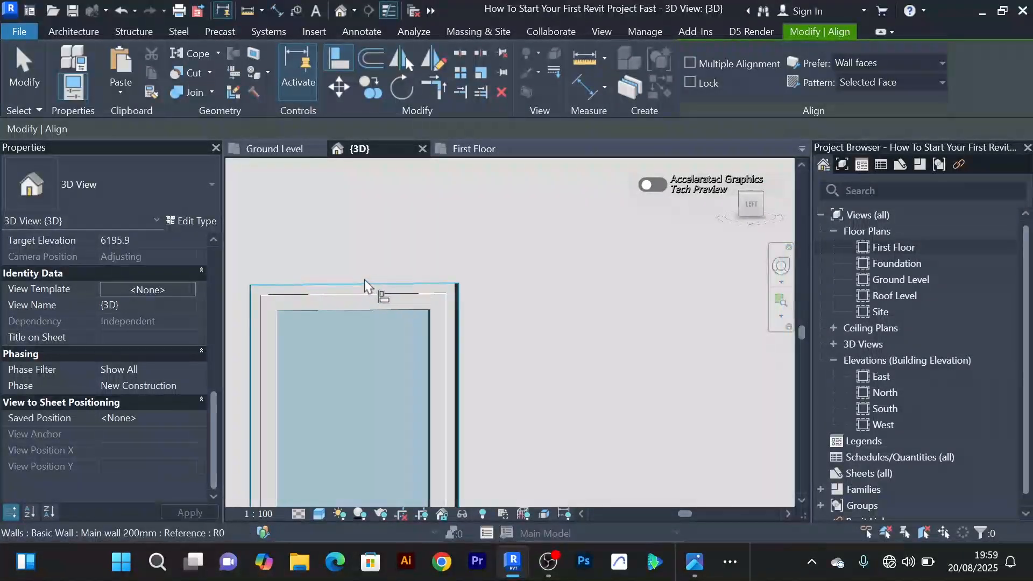
pyautogui.click(364, 286)
pyautogui.scroll(1, 371, 291)
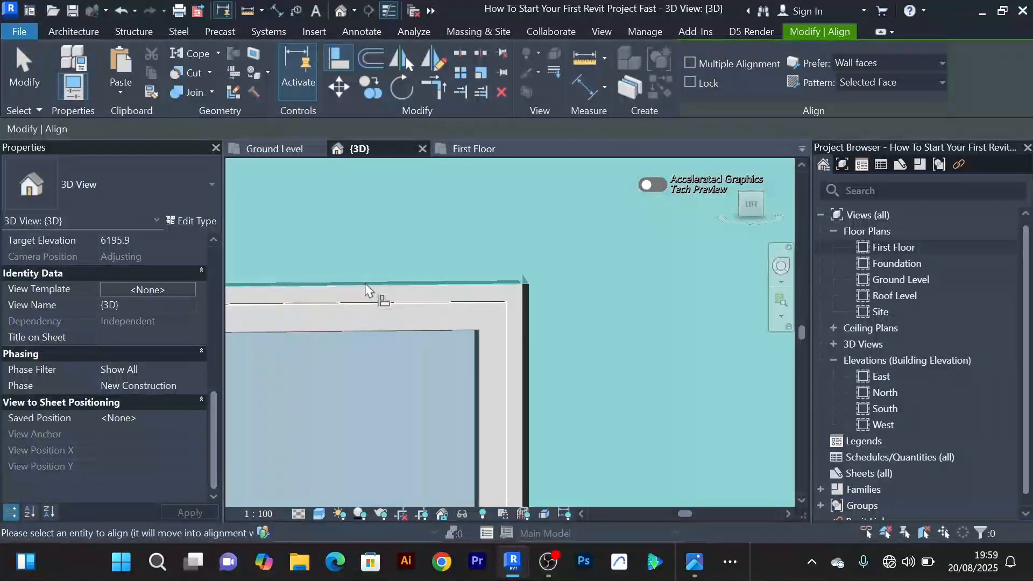
pyautogui.scroll(-2, 421, 269)
pyautogui.rightClick(445, 270)
pyautogui.click(490, 202)
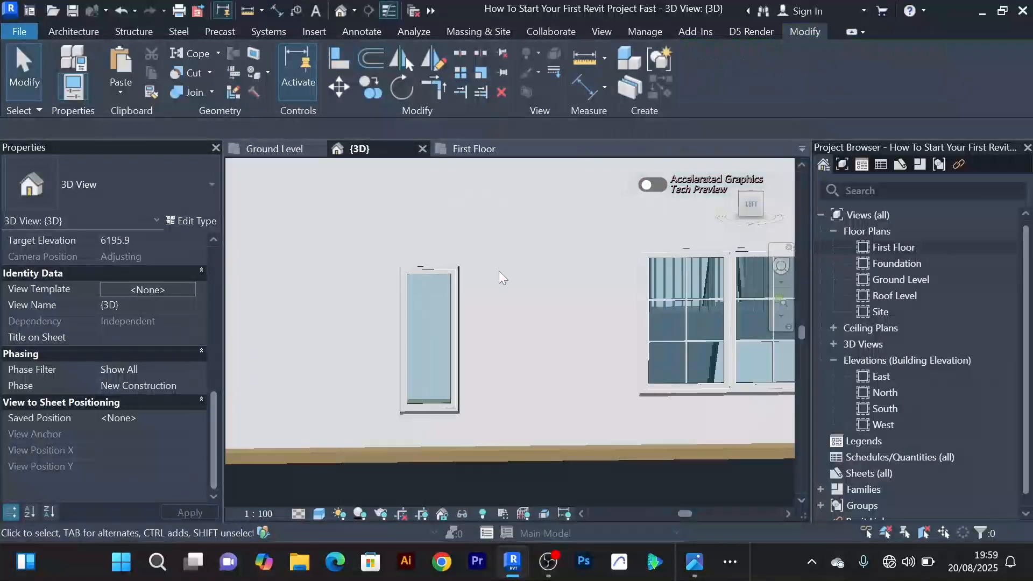
# Align the top of the west wall's ground-floor single-leaf window with the top of the adjacent double-vent window, then end Align
pyautogui.click(345, 59)
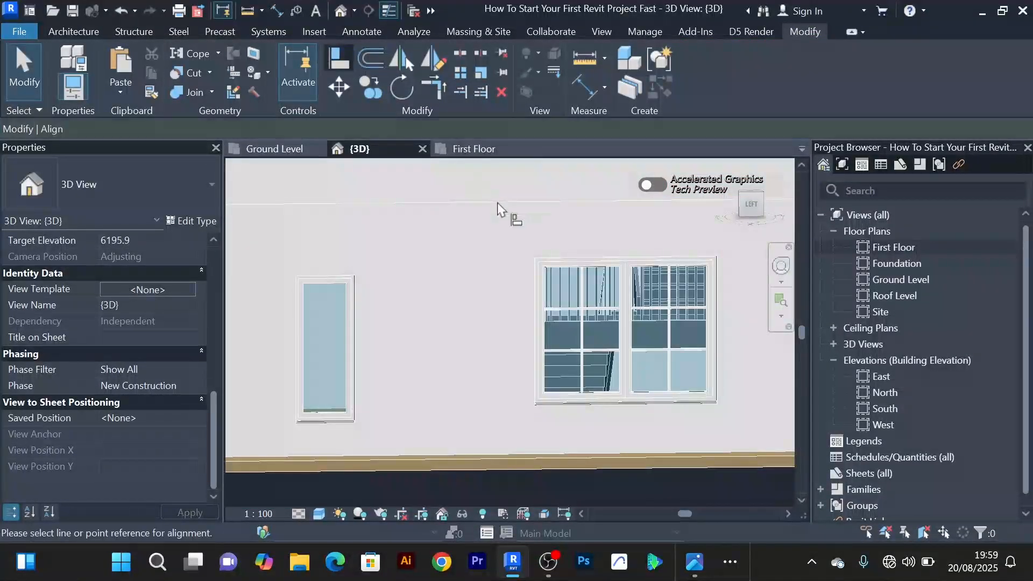
pyautogui.scroll(4, 575, 279)
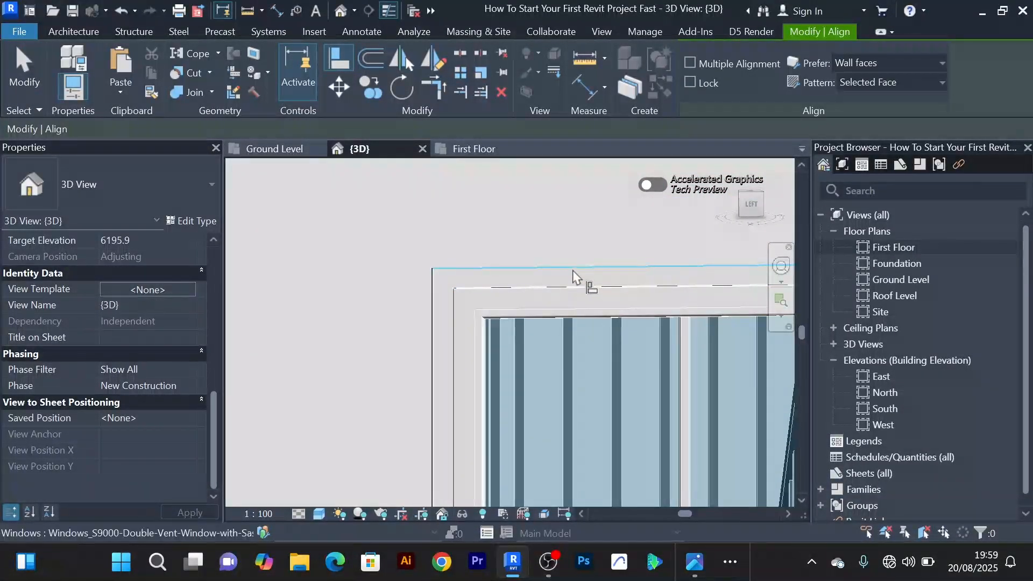
pyautogui.scroll(-3, 576, 277)
pyautogui.moveTo(461, 329); pyautogui.dragTo(634, 316, button='middle')
pyautogui.scroll(4, 407, 283)
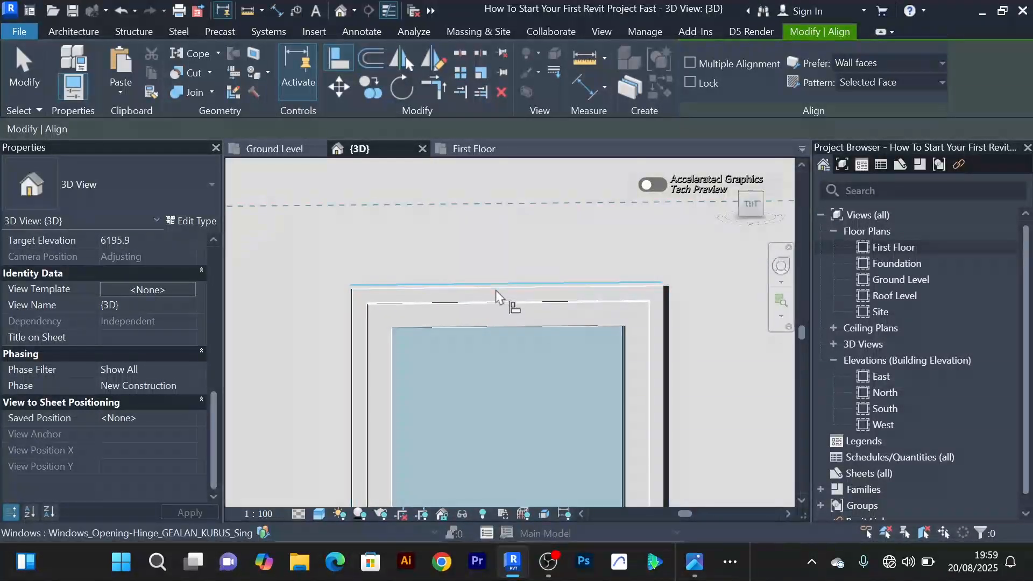
pyautogui.click(496, 294)
pyautogui.scroll(-5, 656, 323)
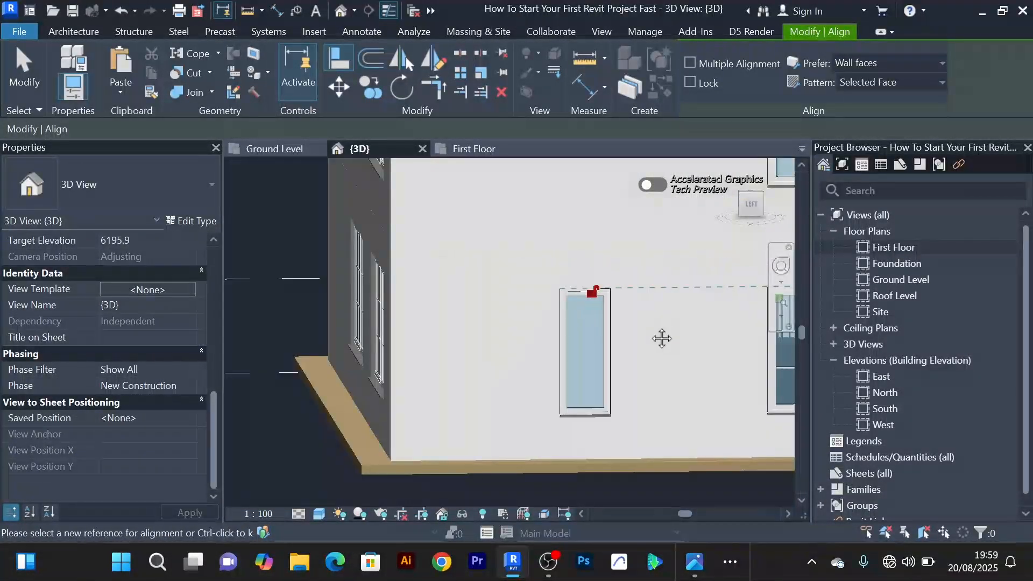
pyautogui.moveTo(662, 339); pyautogui.dragTo(534, 247, button='middle')
pyautogui.rightClick(533, 248)
pyautogui.click(571, 202)
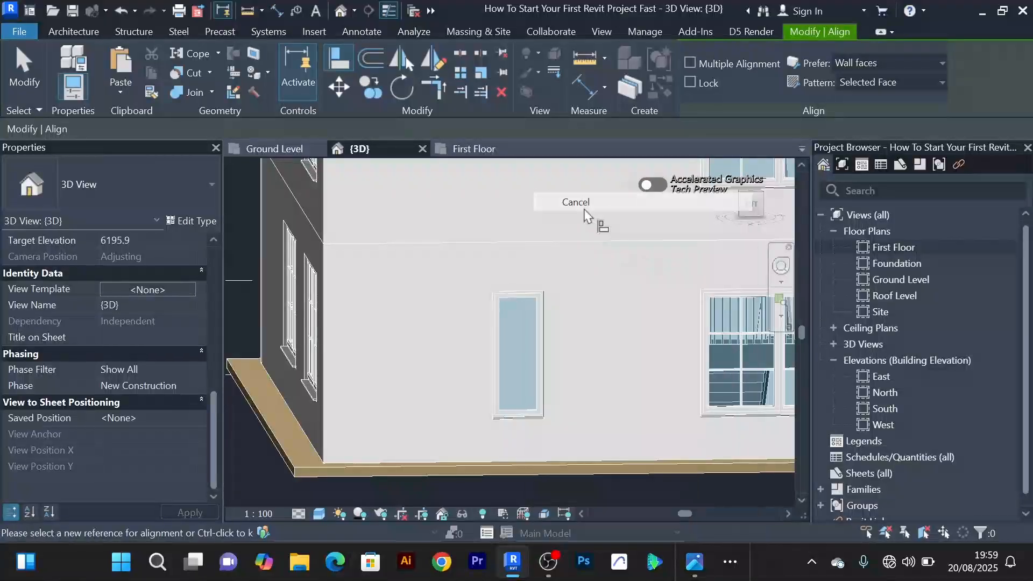
pyautogui.scroll(-3, 626, 341)
pyautogui.moveTo(625, 342); pyautogui.dragTo(588, 329, button='middle')
pyautogui.rightClick(589, 329)
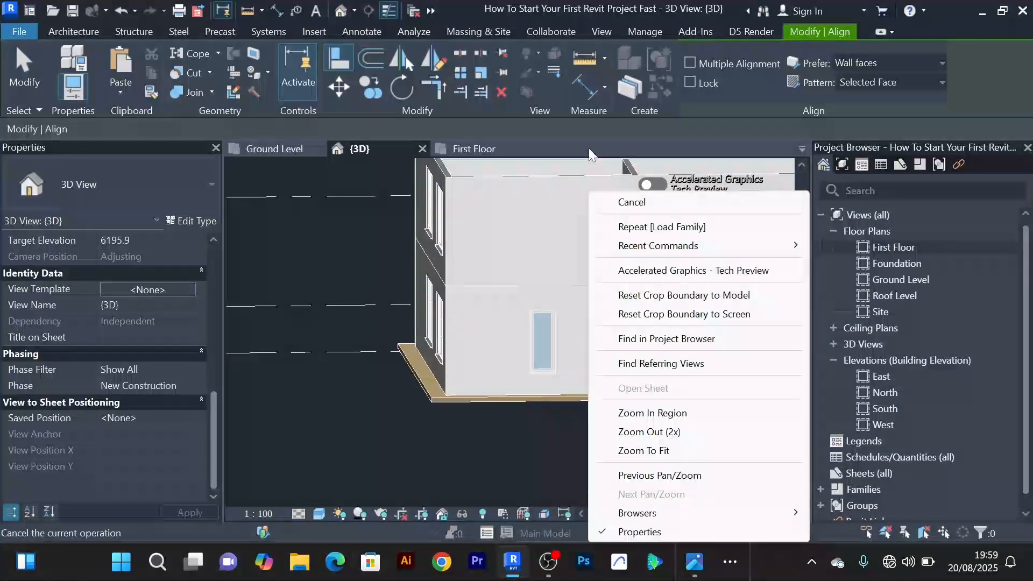
pyautogui.click(612, 202)
pyautogui.scroll(3, 594, 392)
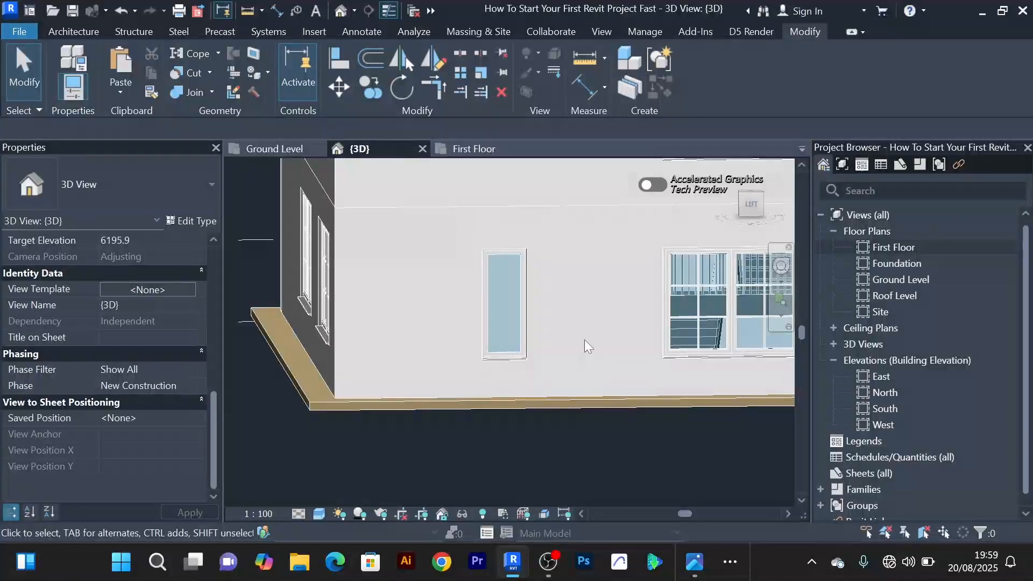
# On the east wall, align the top of the white-framed single-leaf window with the top of the ground-floor double-vent window
pyautogui.scroll(-3, 584, 340)
pyautogui.scroll(-5, 582, 337)
pyautogui.keyDown('shift'); pyautogui.moveTo(557, 389); pyautogui.dragTo(527, 340, button='middle'); pyautogui.keyUp('shift')
pyautogui.scroll(5, 550, 350)
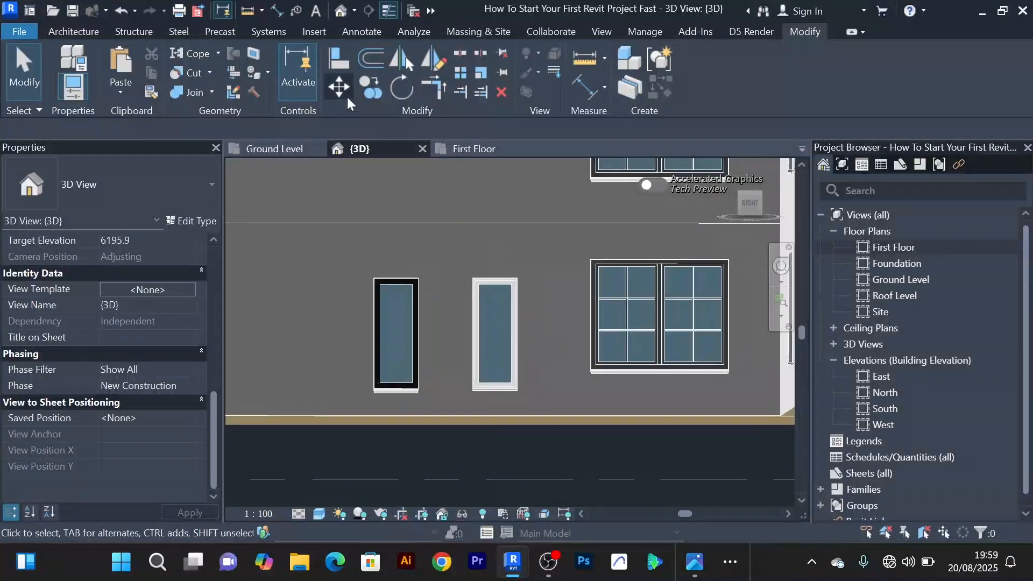
pyautogui.click(337, 58)
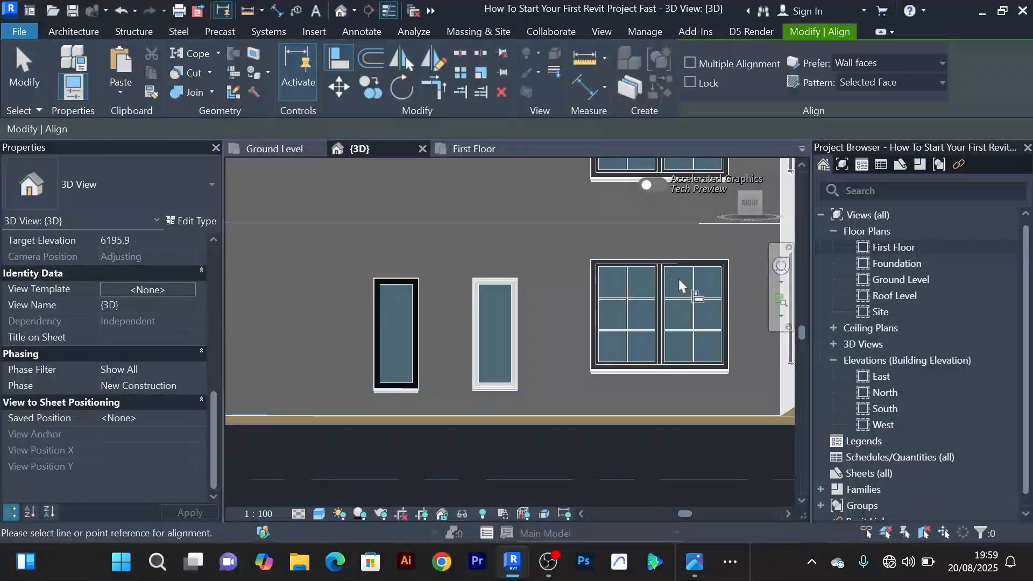
pyautogui.scroll(4, 651, 269)
pyautogui.scroll(5, 600, 226)
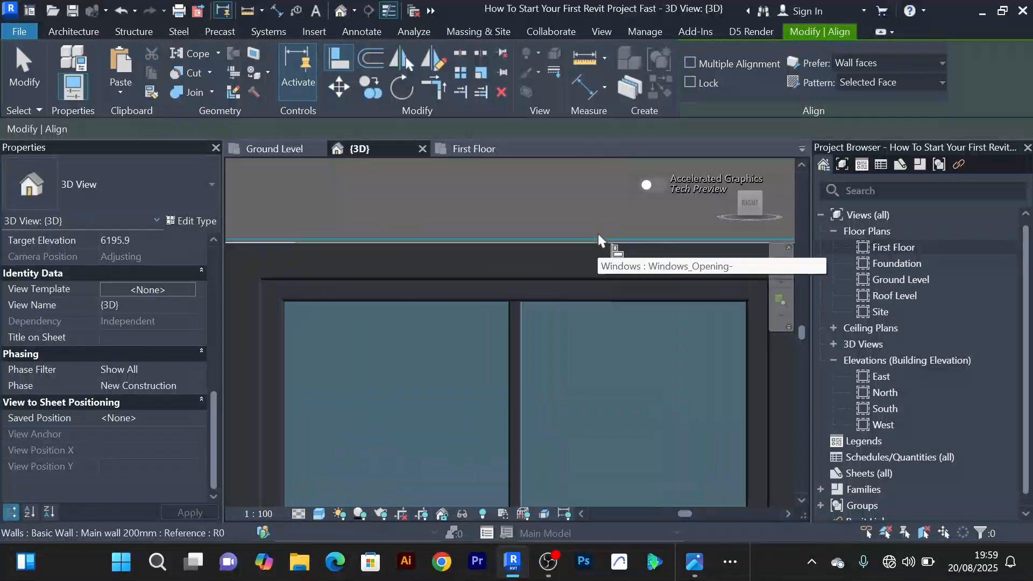
pyautogui.scroll(-3, 597, 246)
pyautogui.scroll(6, 569, 258)
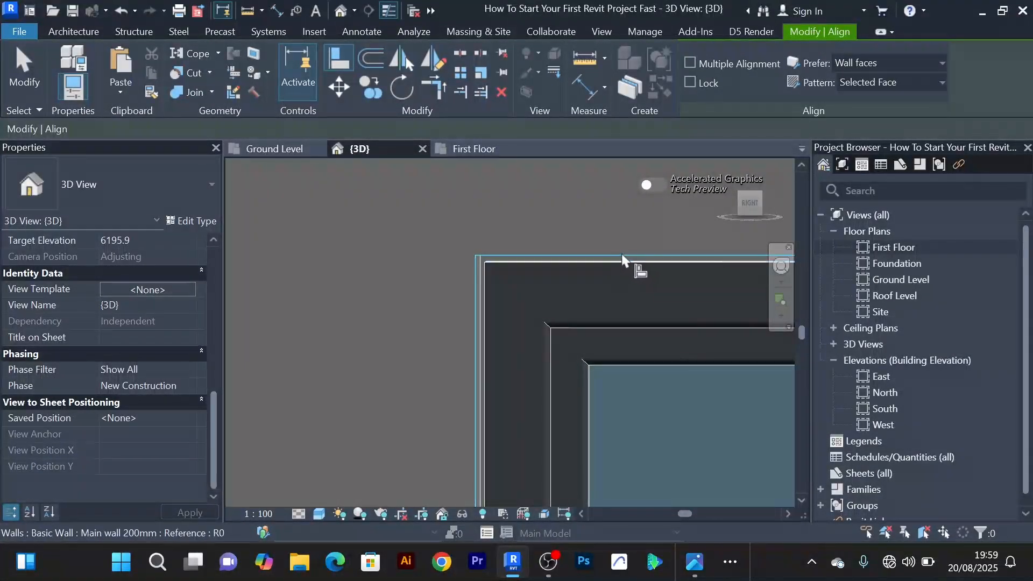
pyautogui.moveTo(682, 264); pyautogui.dragTo(553, 272, button='middle')
pyautogui.scroll(-1, 670, 262)
pyautogui.scroll(-1, 653, 265)
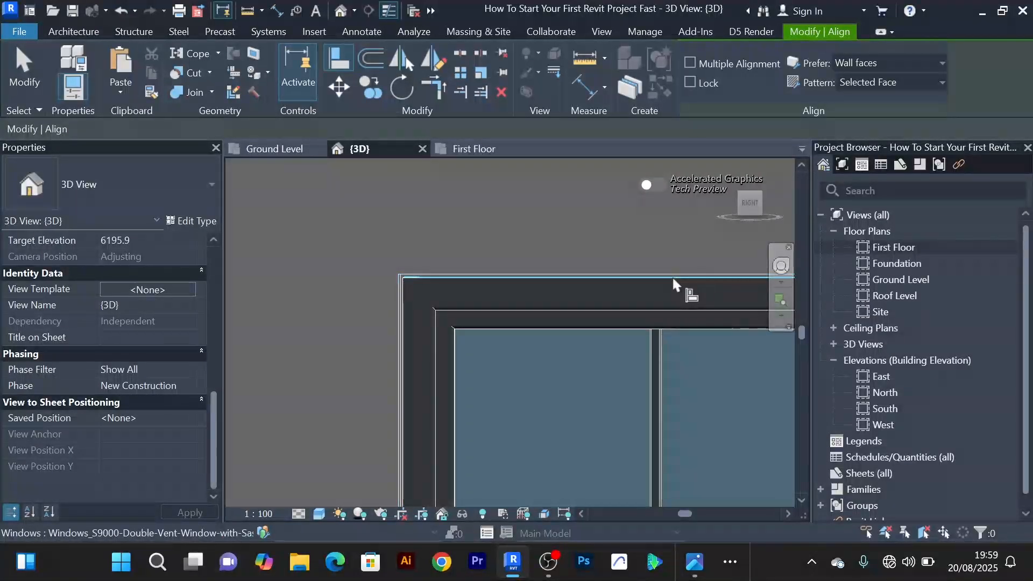
pyautogui.scroll(-2, 673, 274)
pyautogui.moveTo(639, 269); pyautogui.dragTo(520, 282, button='middle')
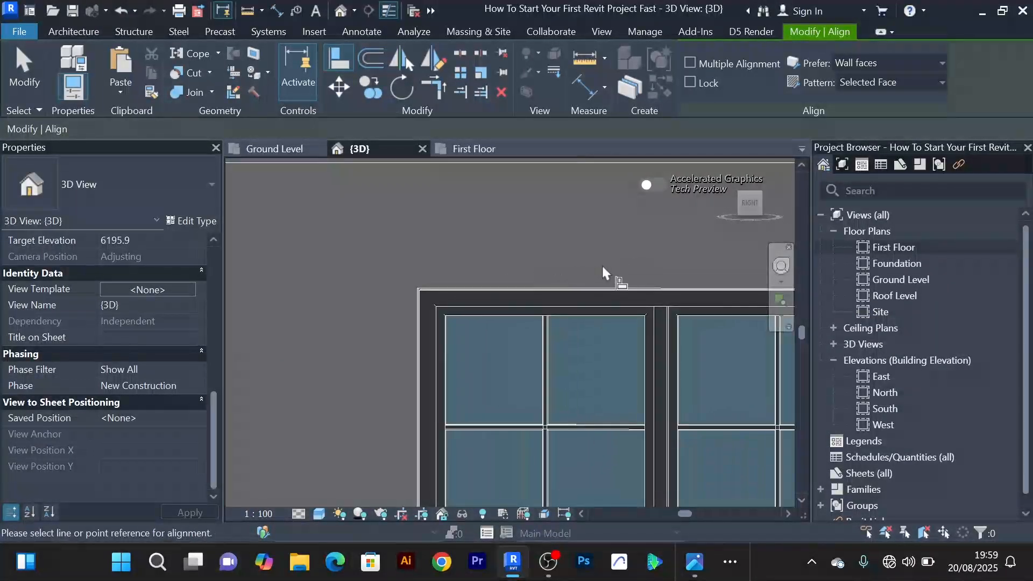
pyautogui.scroll(-2, 567, 282)
pyautogui.scroll(5, 588, 284)
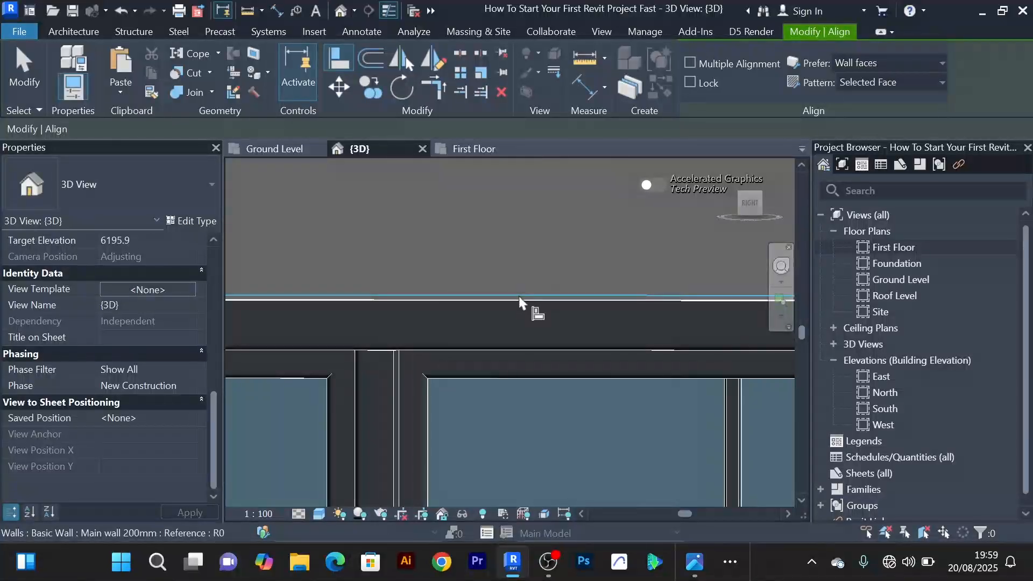
pyautogui.scroll(-4, 521, 296)
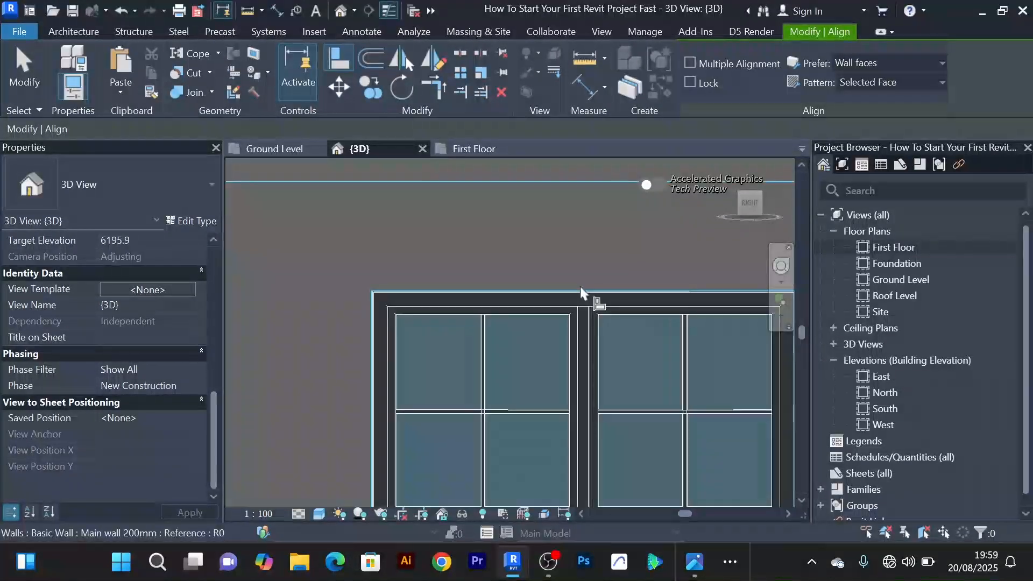
pyautogui.scroll(-2, 582, 290)
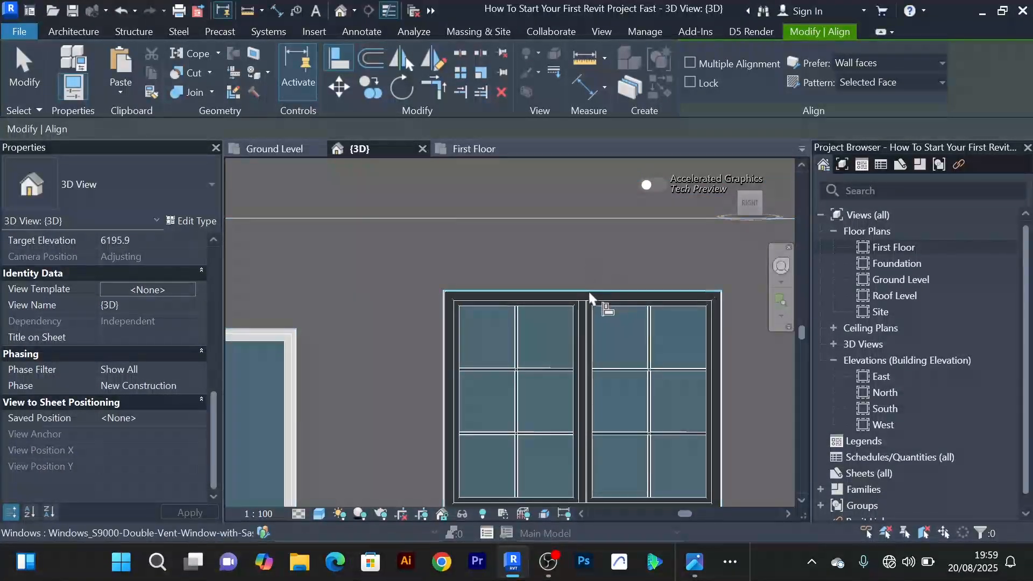
pyautogui.scroll(4, 473, 291)
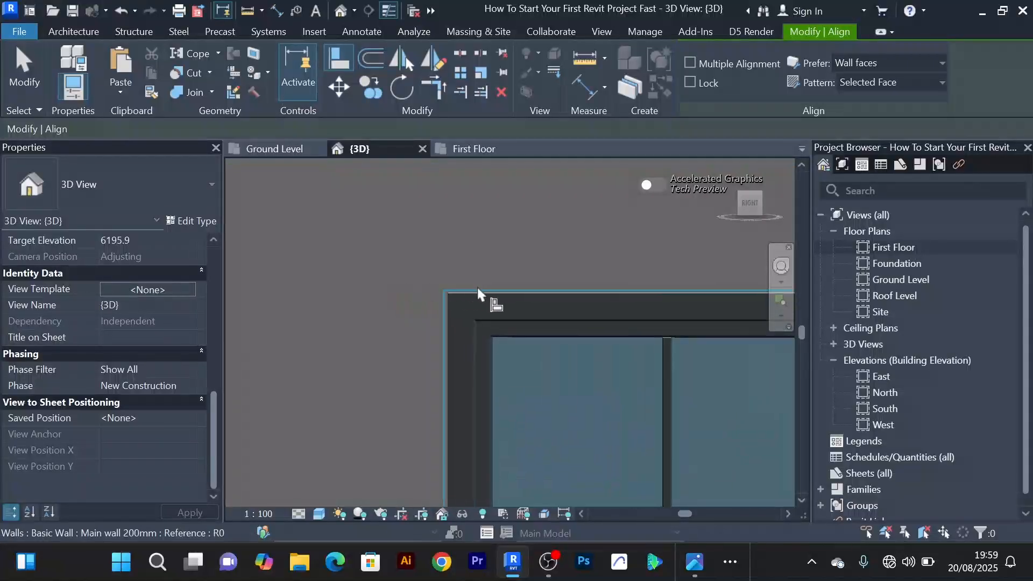
pyautogui.scroll(2, 504, 288)
pyautogui.moveTo(507, 291); pyautogui.dragTo(666, 301, button='middle')
pyautogui.scroll(4, 556, 290)
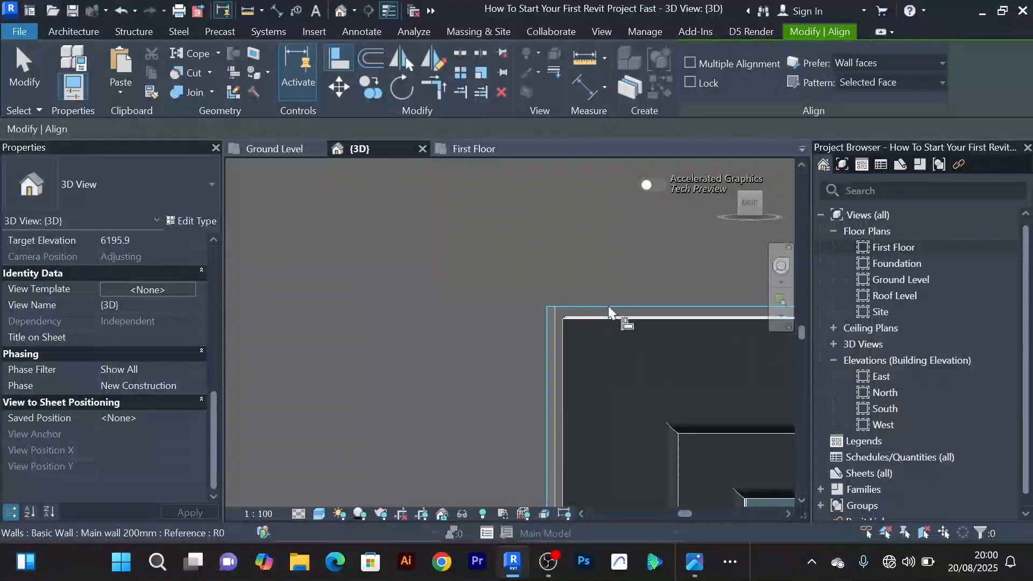
pyautogui.scroll(-5, 611, 319)
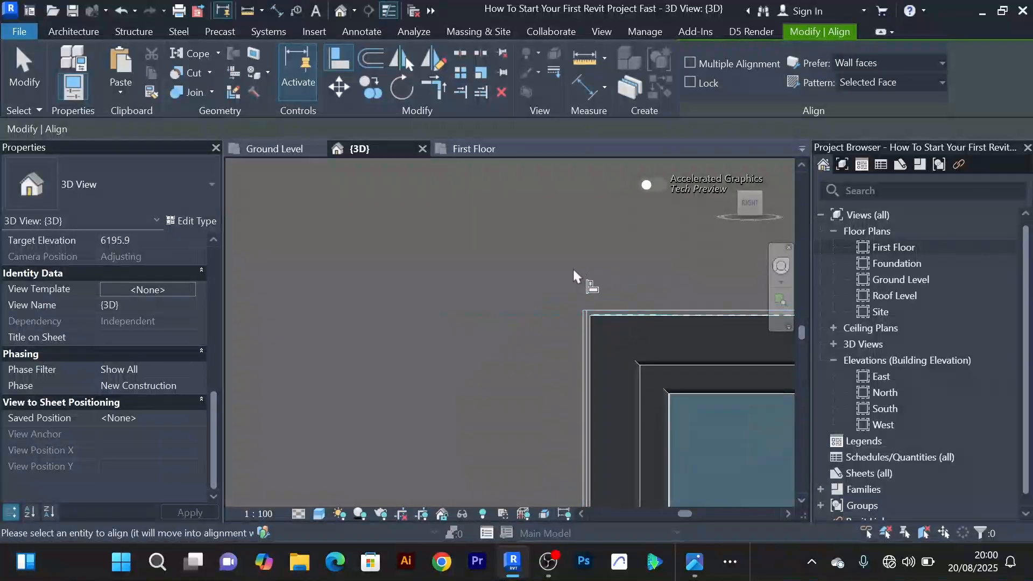
pyautogui.moveTo(438, 293); pyautogui.dragTo(577, 316, button='middle')
pyautogui.scroll(5, 467, 329)
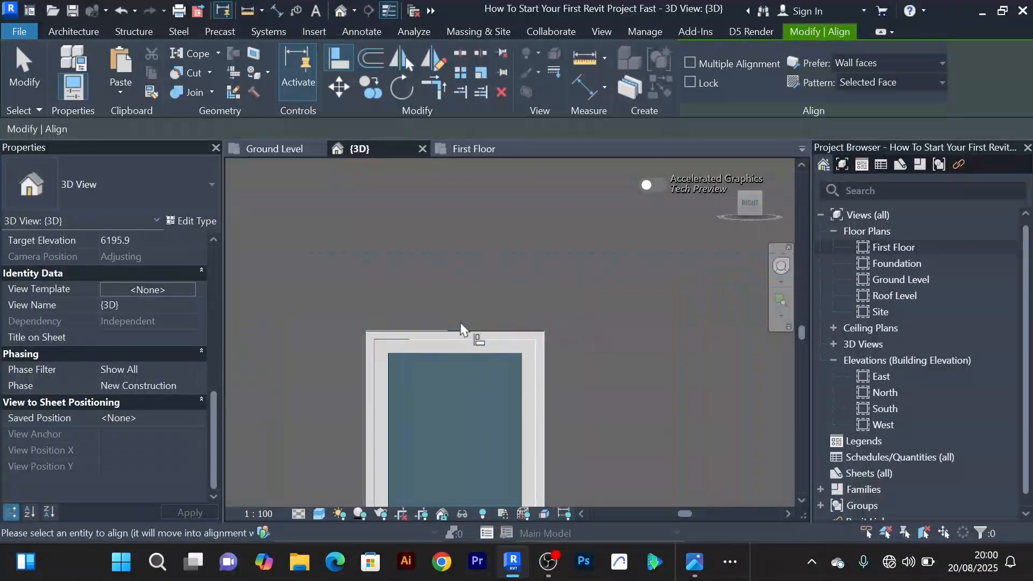
pyautogui.click(457, 337)
pyautogui.scroll(-4, 457, 335)
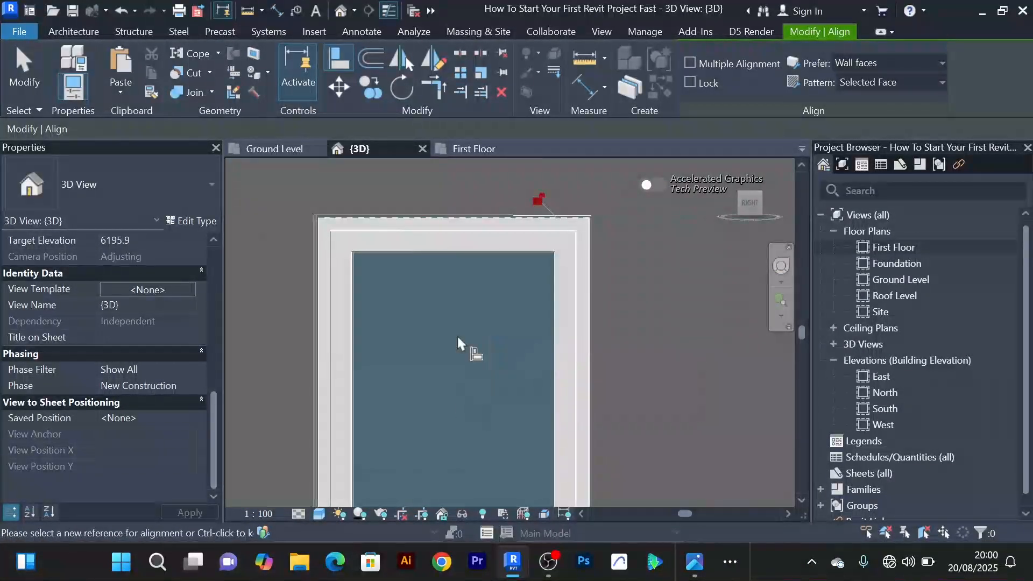
pyautogui.moveTo(454, 338); pyautogui.dragTo(651, 329, button='middle')
pyautogui.scroll(5, 477, 325)
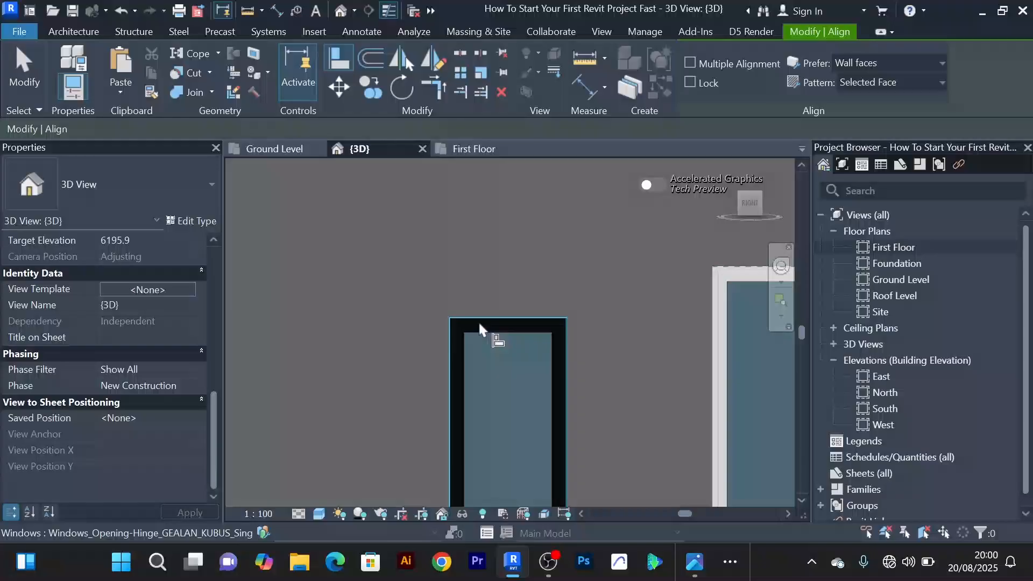
pyautogui.click(513, 318)
pyautogui.scroll(-4, 554, 282)
pyautogui.scroll(-2, 618, 257)
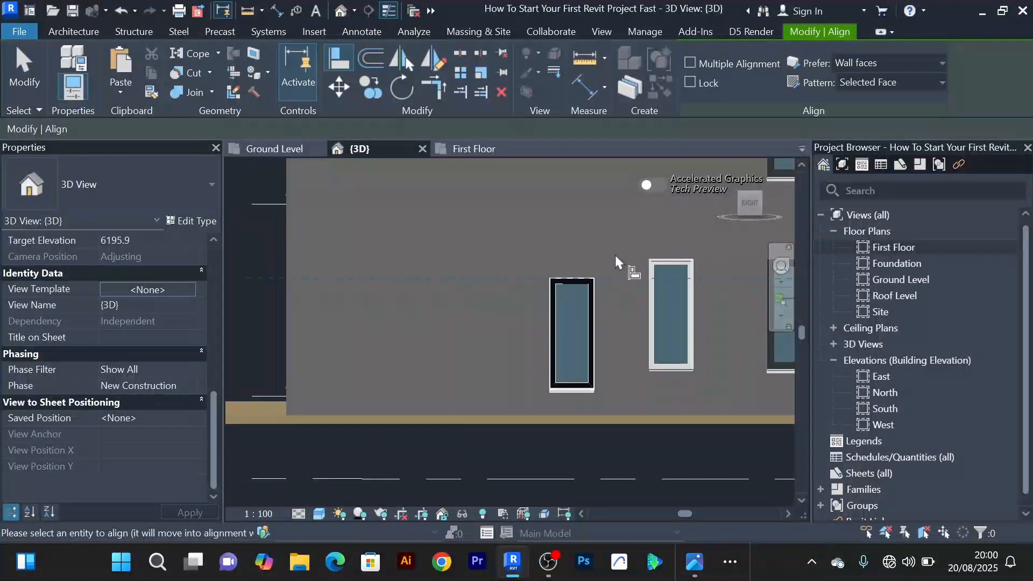
pyautogui.moveTo(615, 255); pyautogui.dragTo(510, 269, button='middle')
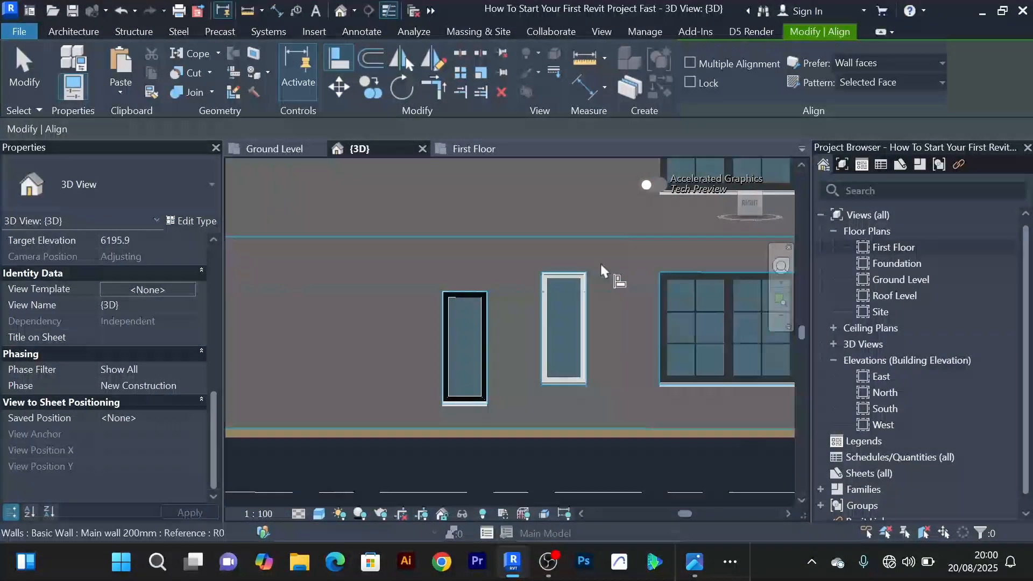
pyautogui.rightClick(551, 210)
pyautogui.click(553, 203)
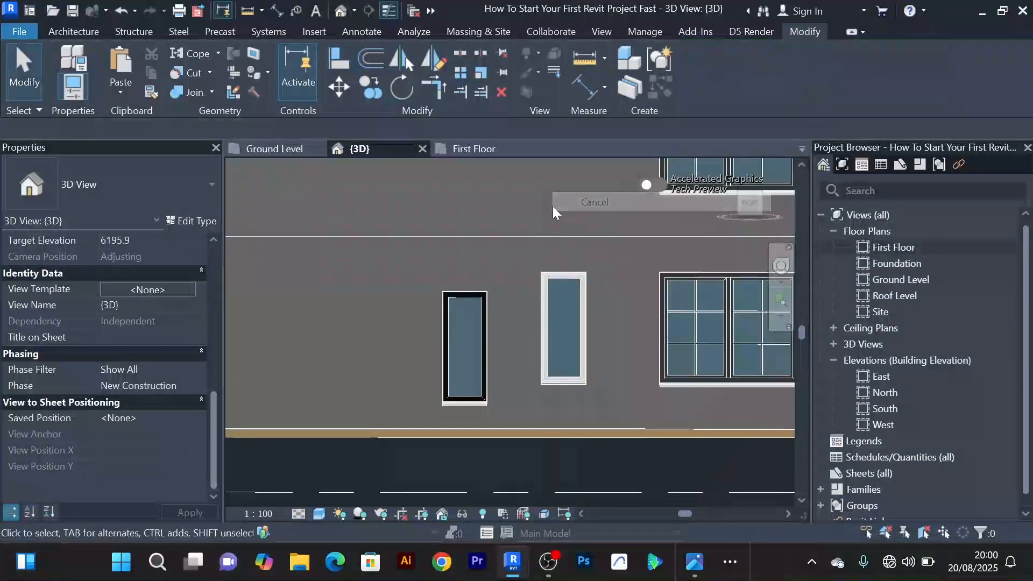
# Align the top of the east wall's black-framed single-leaf window to the upper frame line of the white-framed one
pyautogui.click(341, 62)
pyautogui.scroll(5, 510, 264)
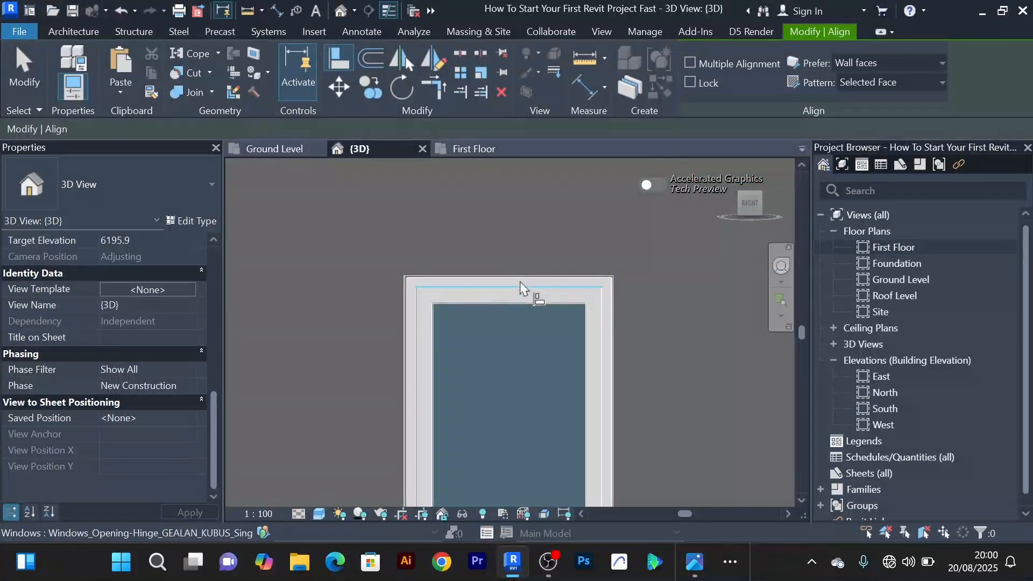
pyautogui.click(519, 282)
pyautogui.scroll(-3, 521, 274)
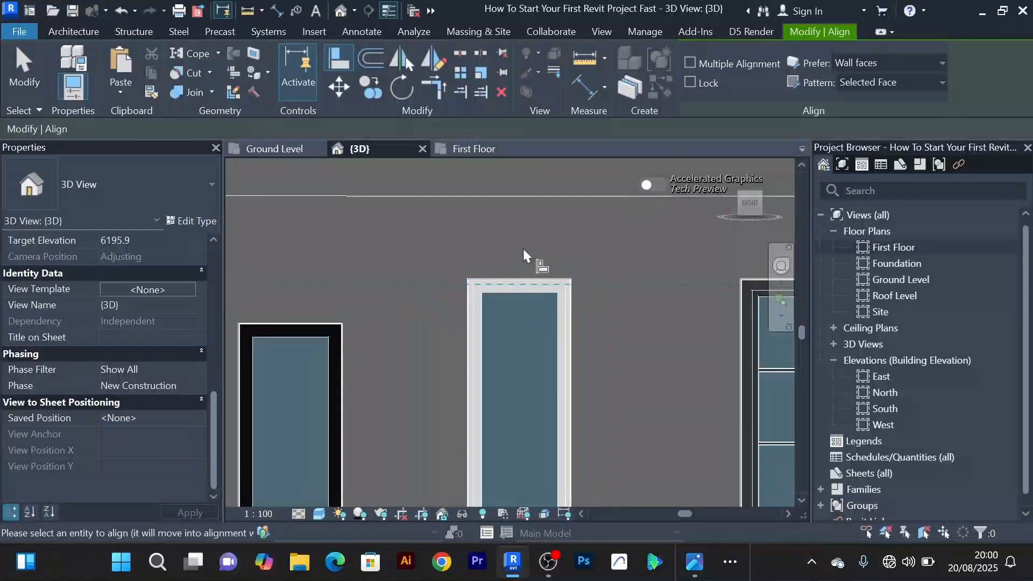
pyautogui.scroll(-1, 523, 249)
pyautogui.moveTo(372, 299); pyautogui.dragTo(641, 305, button='middle')
pyautogui.scroll(7, 620, 311)
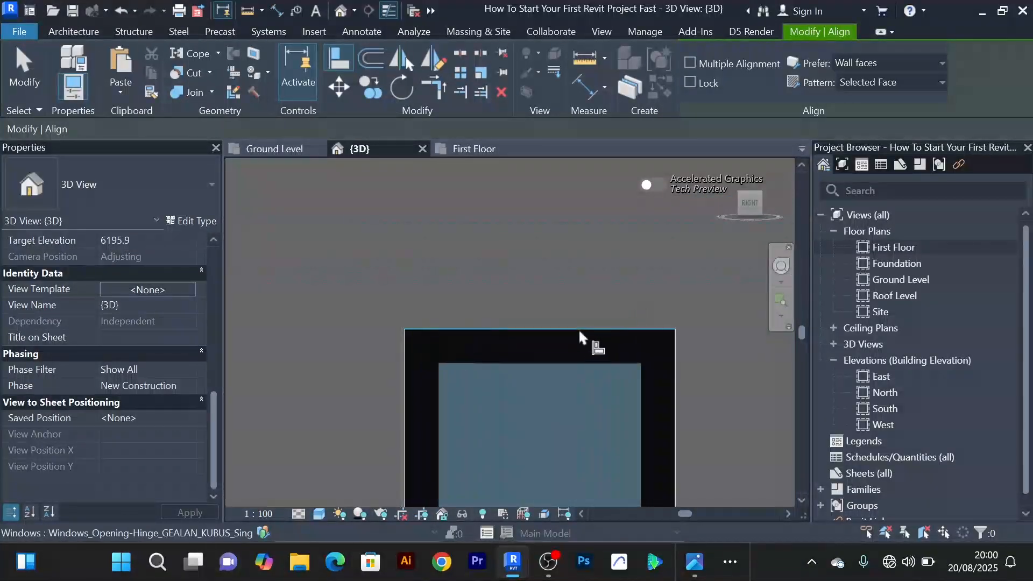
pyautogui.click(517, 330)
pyautogui.scroll(-6, 530, 338)
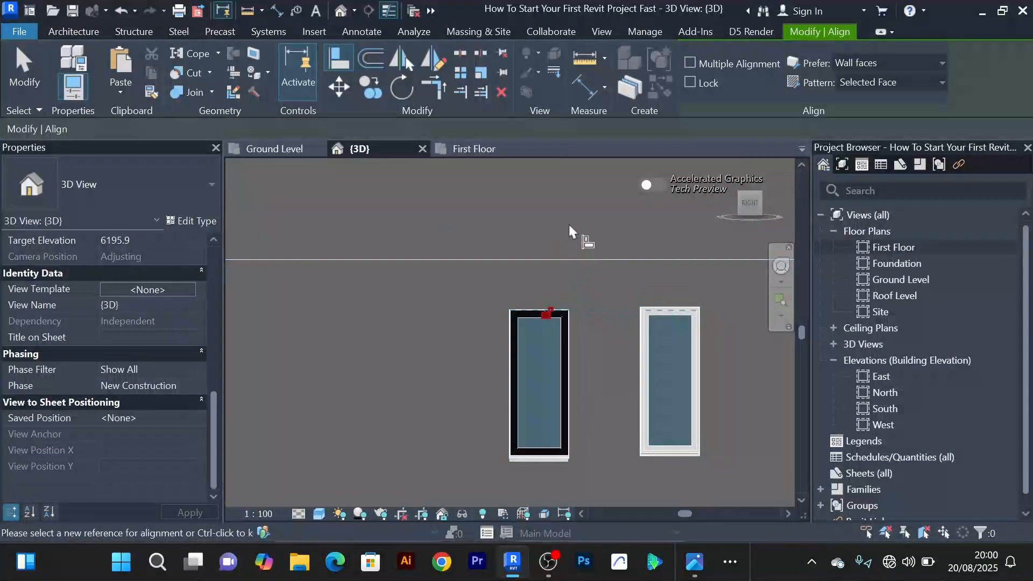
pyautogui.scroll(4, 612, 338)
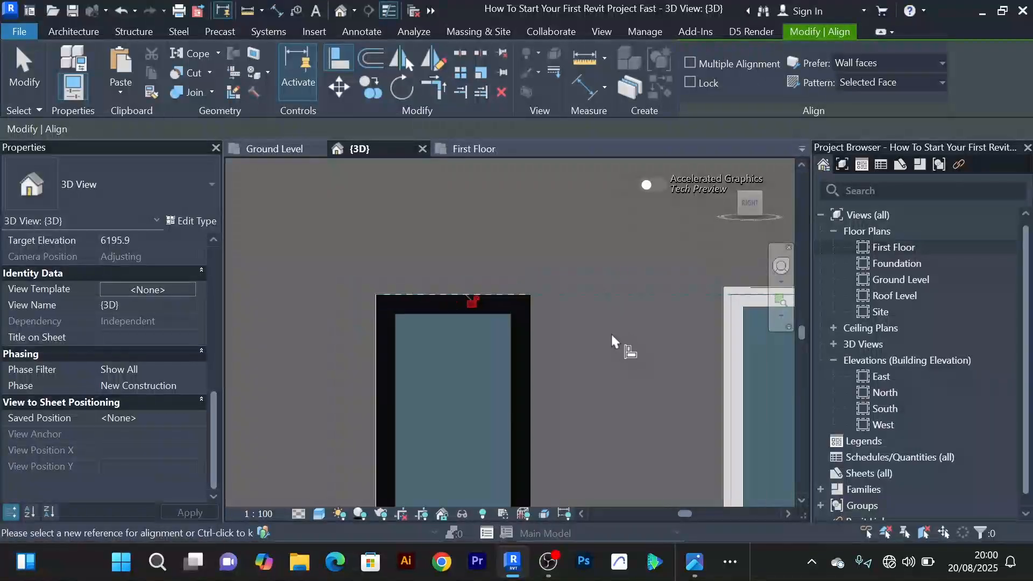
pyautogui.scroll(-3, 611, 332)
pyautogui.rightClick(560, 278)
pyautogui.click(592, 202)
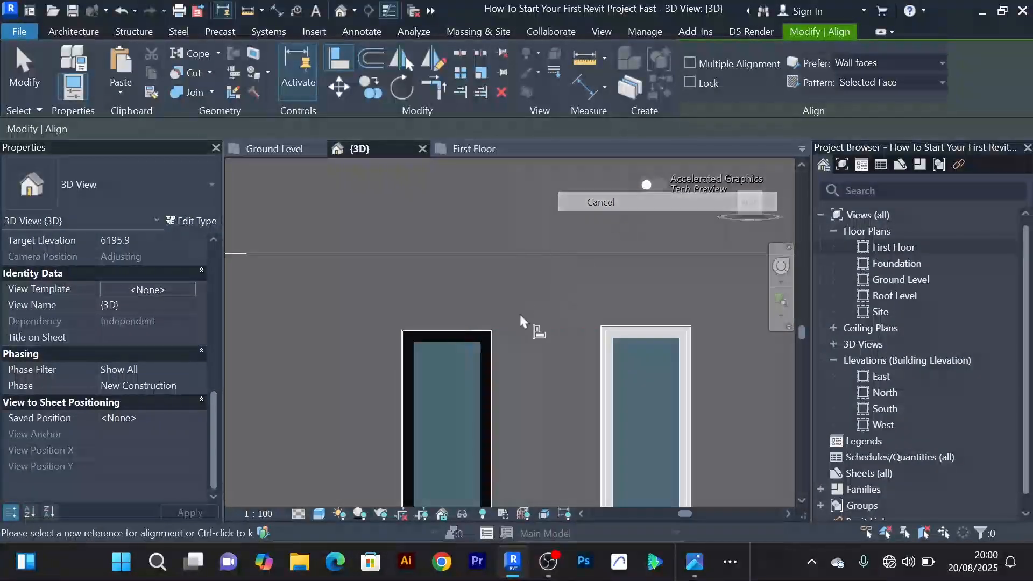
# Examine how the tops of the east wall's two single-leaf windows line up, then end Align
pyautogui.scroll(5, 489, 337)
pyautogui.moveTo(505, 342); pyautogui.dragTo(637, 313, button='middle')
pyautogui.scroll(3, 535, 301)
pyautogui.scroll(-3, 535, 301)
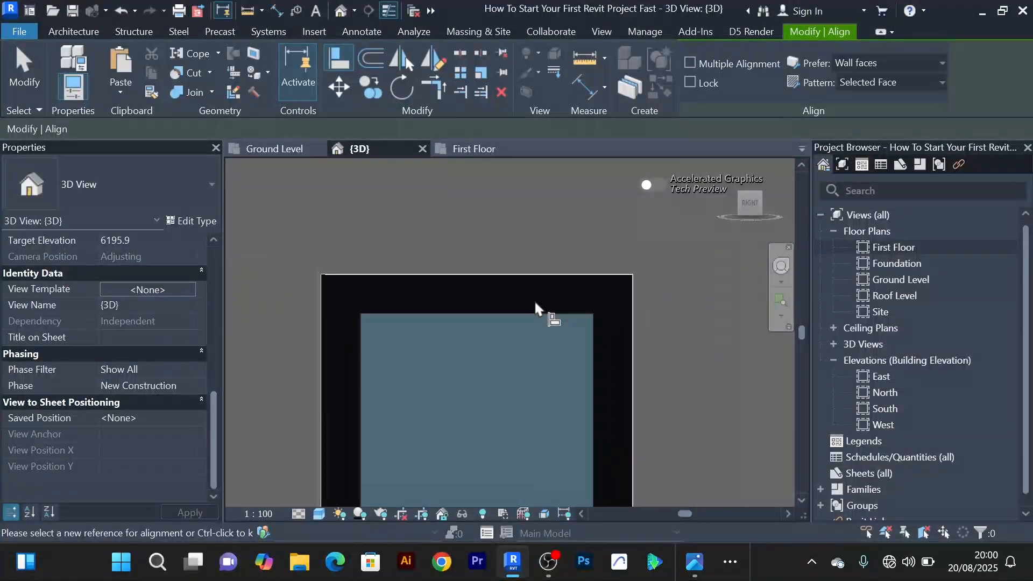
pyautogui.scroll(-3, 534, 302)
pyautogui.moveTo(534, 312); pyautogui.dragTo(445, 338, button='middle')
pyautogui.scroll(-2, 614, 318)
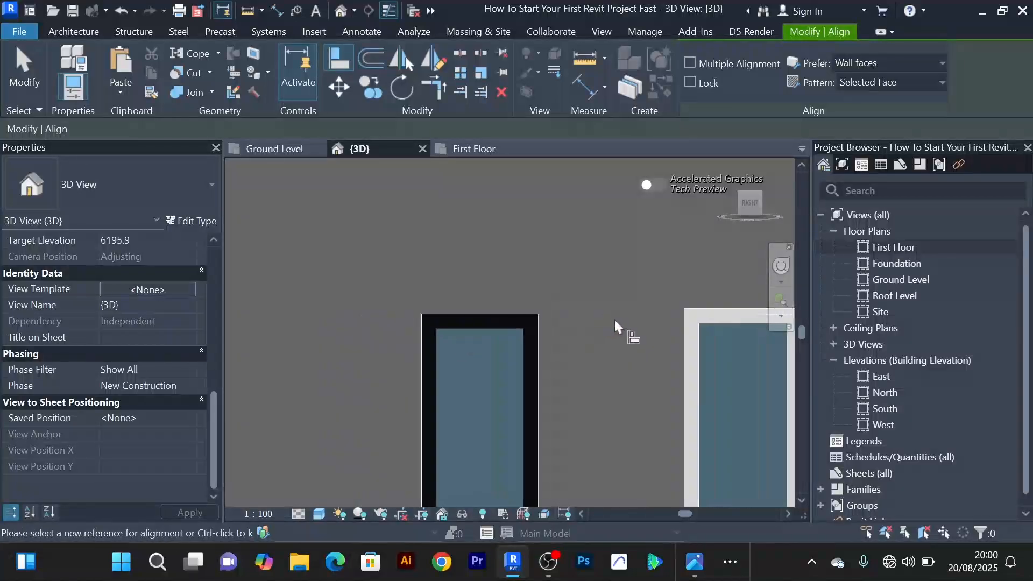
pyautogui.moveTo(615, 318); pyautogui.dragTo(514, 333, button='middle')
pyautogui.scroll(3, 679, 318)
pyautogui.scroll(-3, 571, 296)
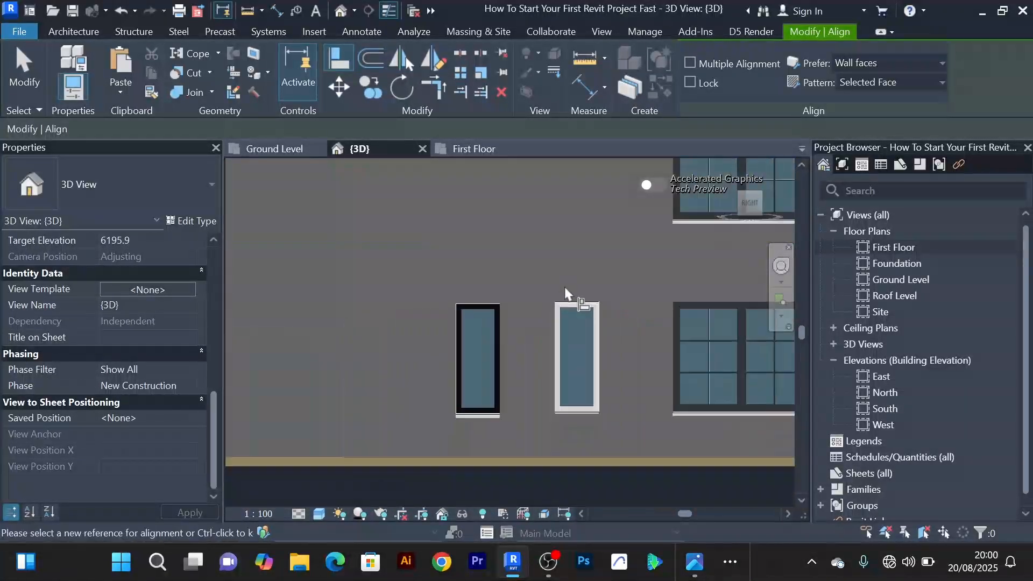
pyautogui.rightClick(531, 263)
pyautogui.click(590, 203)
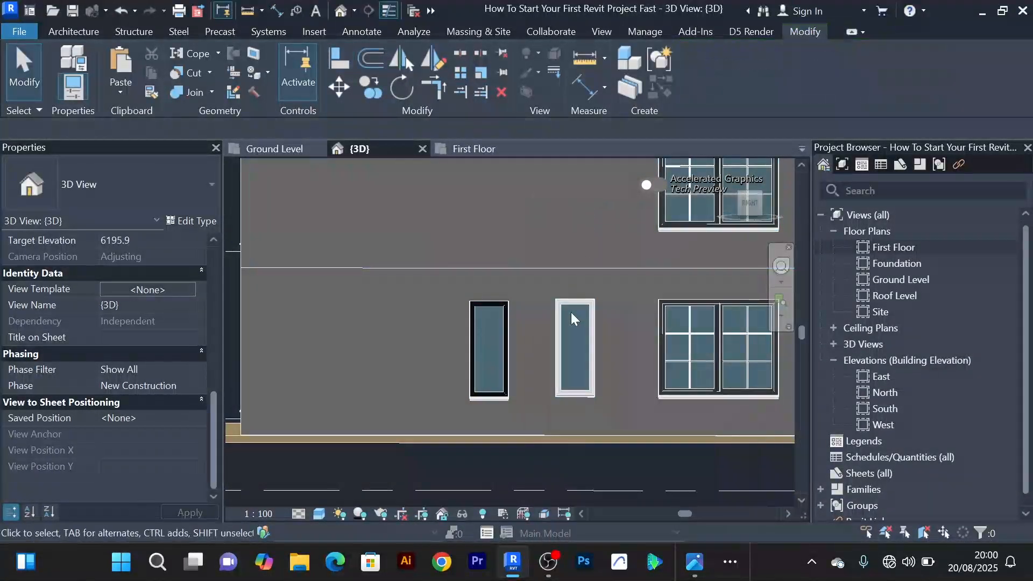
# Compare the head heights of the east wall's white-framed and black-framed single-leaf windows, and inspect their placement beside the double-vent windows
pyautogui.click(572, 307)
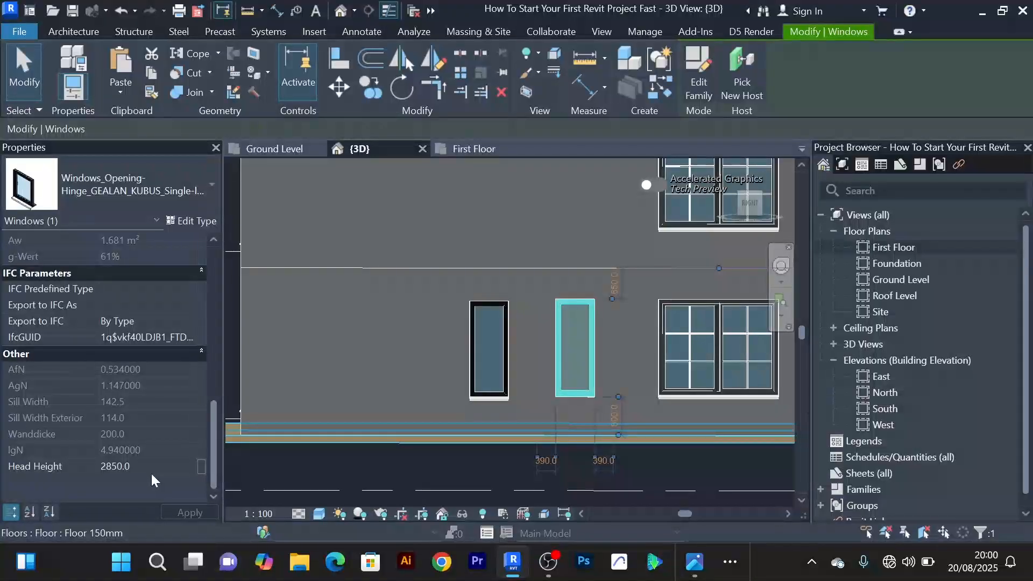
pyautogui.click(508, 343)
pyautogui.scroll(-3, 611, 360)
pyautogui.scroll(6, 614, 323)
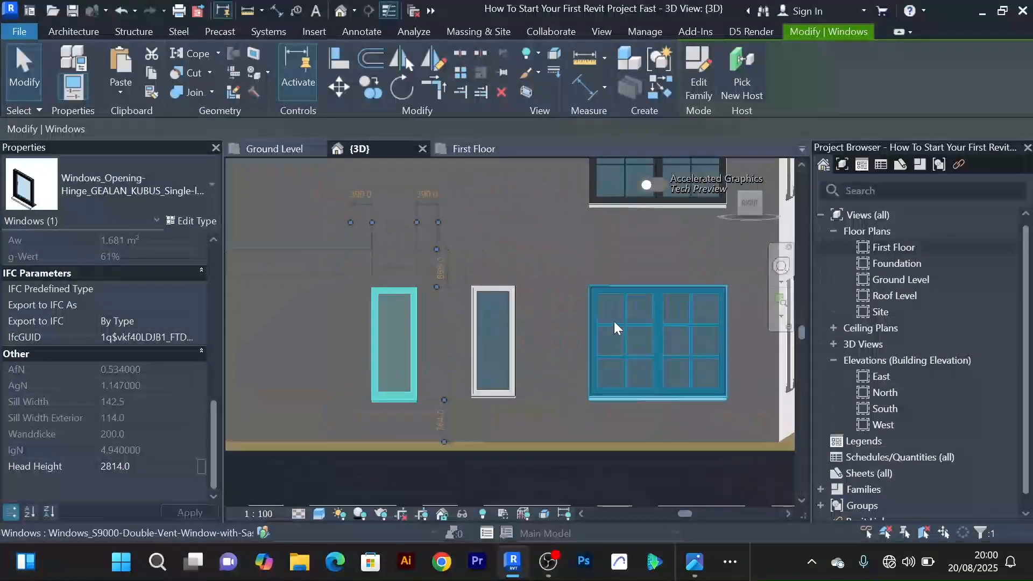
pyautogui.scroll(-3, 509, 332)
pyautogui.scroll(4, 453, 348)
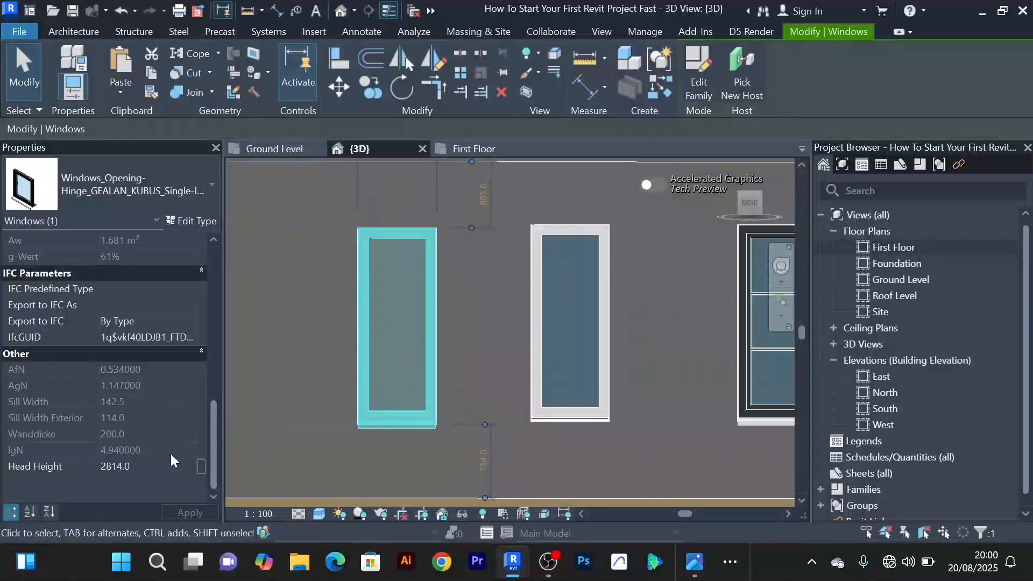
pyautogui.scroll(-3, 644, 355)
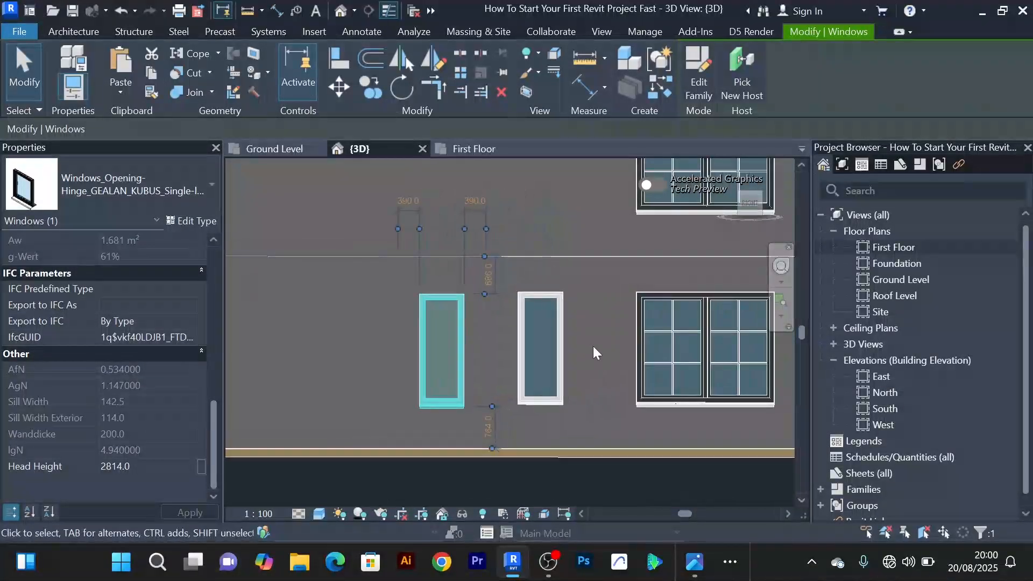
pyautogui.scroll(2, 594, 347)
pyautogui.scroll(-3, 597, 349)
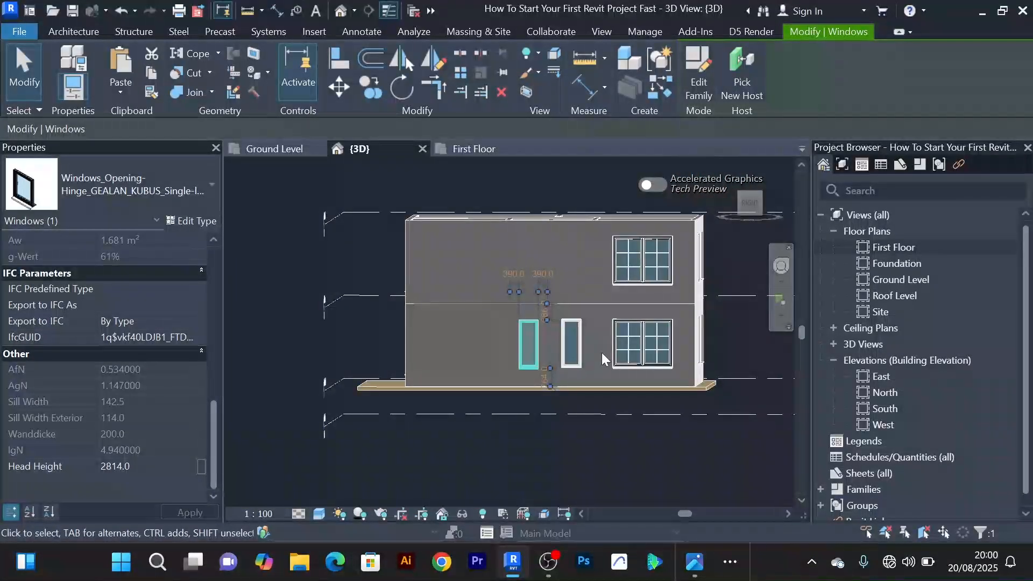
pyautogui.keyDown('shift'); pyautogui.moveTo(601, 352); pyautogui.dragTo(399, 358, button='middle'); pyautogui.keyUp('shift')
pyautogui.scroll(5, 557, 320)
pyautogui.scroll(-6, 400, 357)
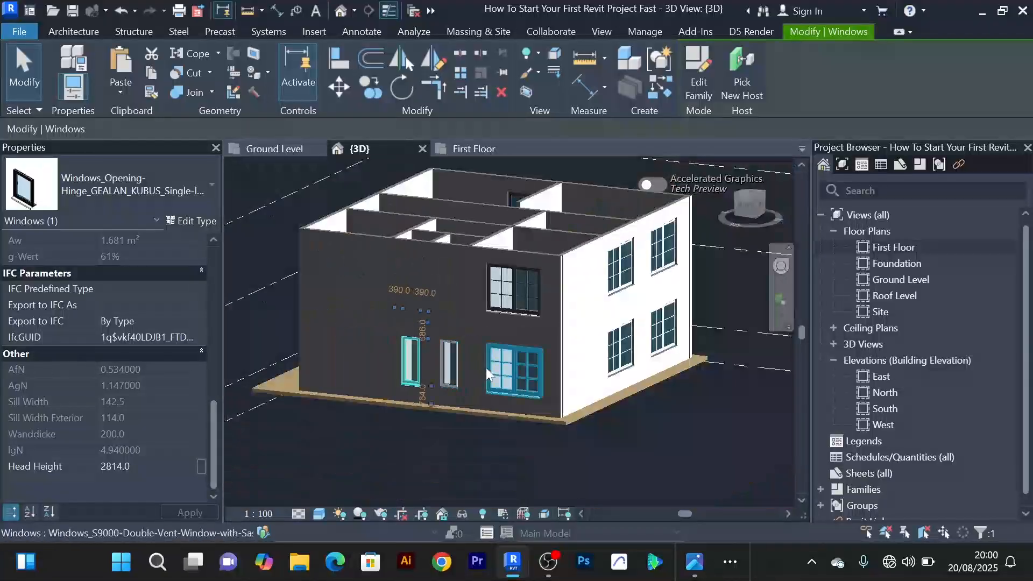
# Copy all instances of the single-leaf turn-tilt window in the entire project and paste them aligned to the First Floor level
pyautogui.click(661, 442)
pyautogui.keyDown('shift'); pyautogui.moveTo(643, 449); pyautogui.dragTo(726, 436, button='middle'); pyautogui.keyUp('shift')
pyautogui.scroll(3, 402, 371)
pyautogui.scroll(2, 401, 366)
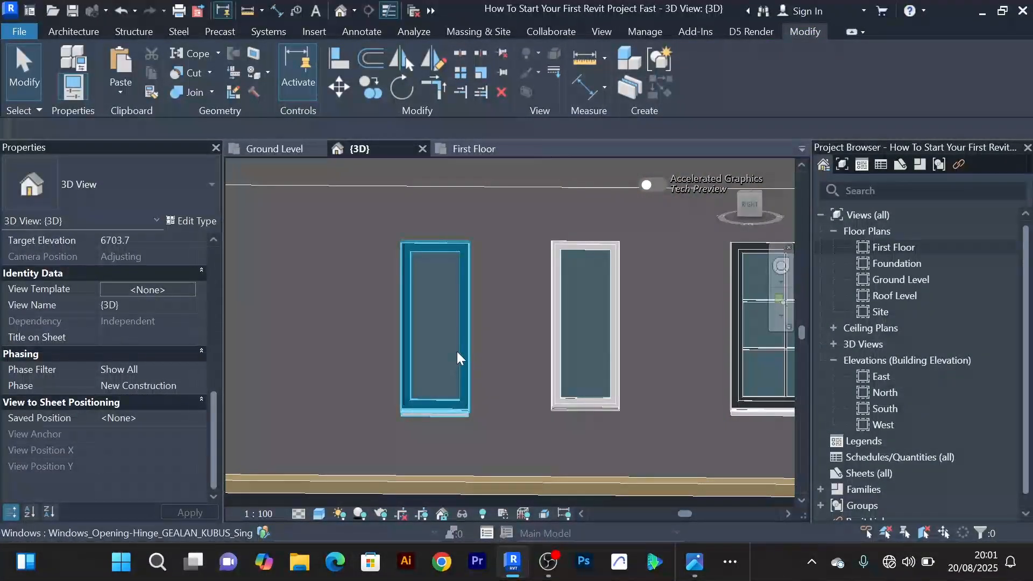
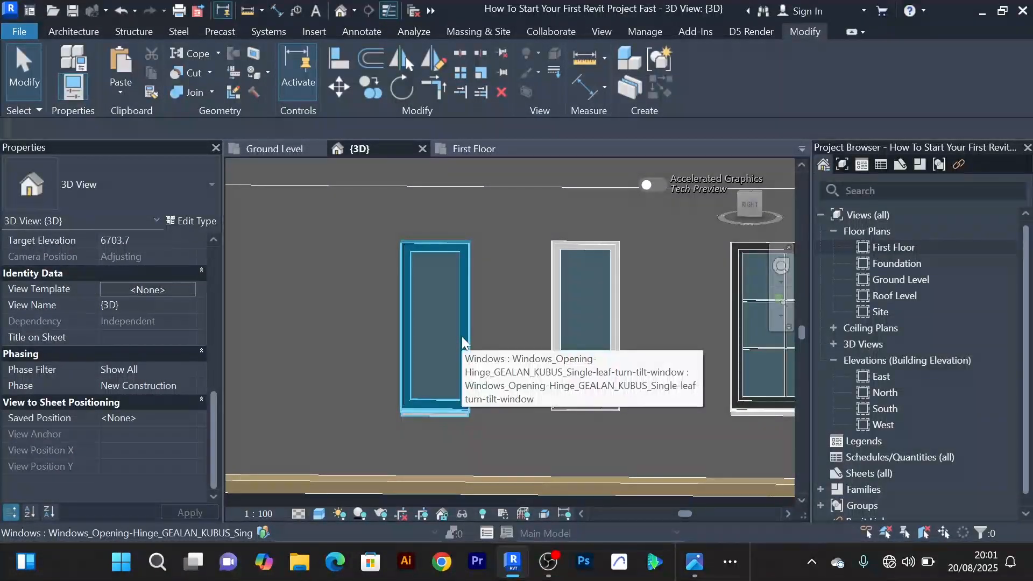
pyautogui.click(461, 337)
pyautogui.rightClick(461, 336)
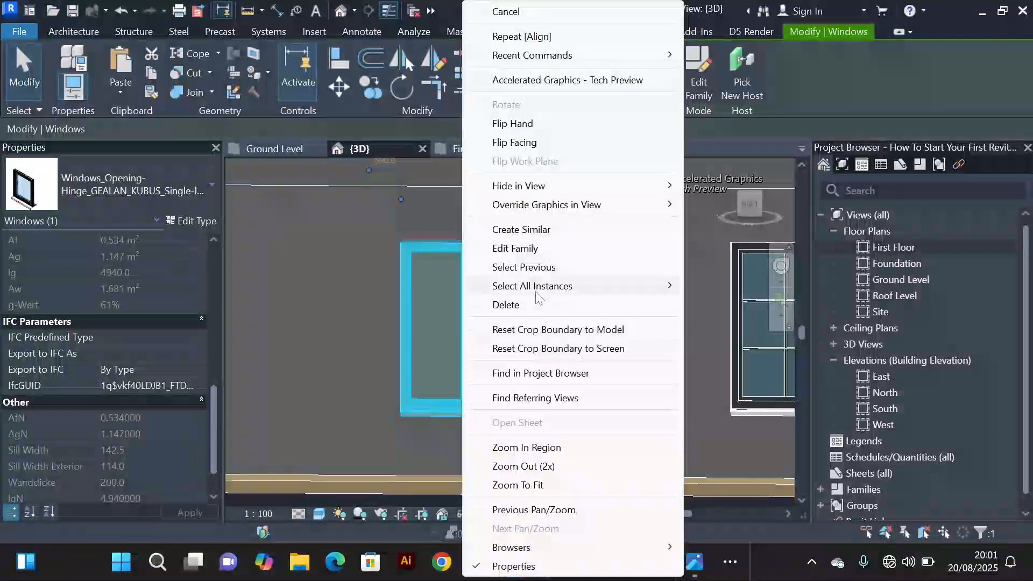
pyautogui.moveTo(543, 290)
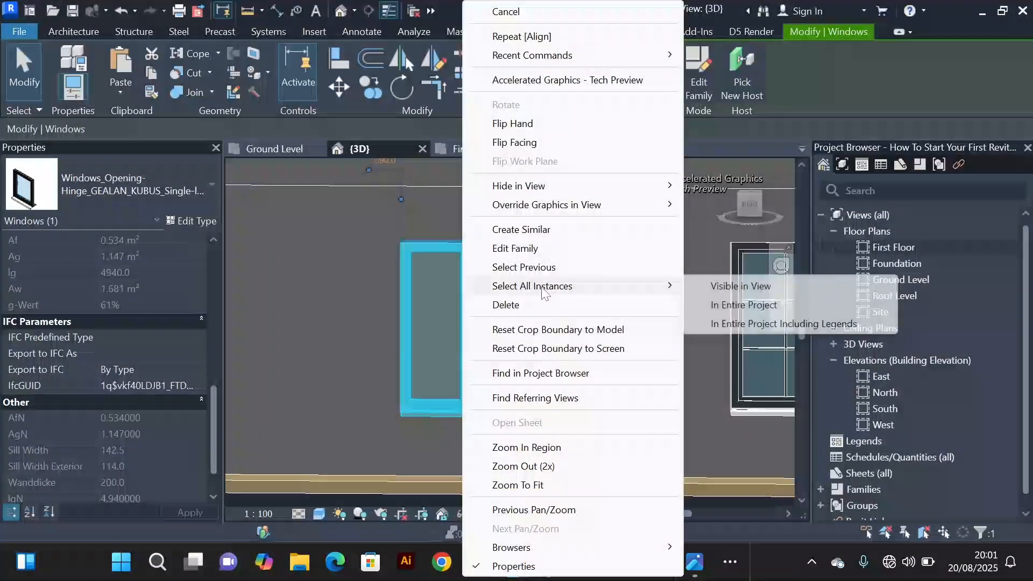
pyautogui.click(742, 304)
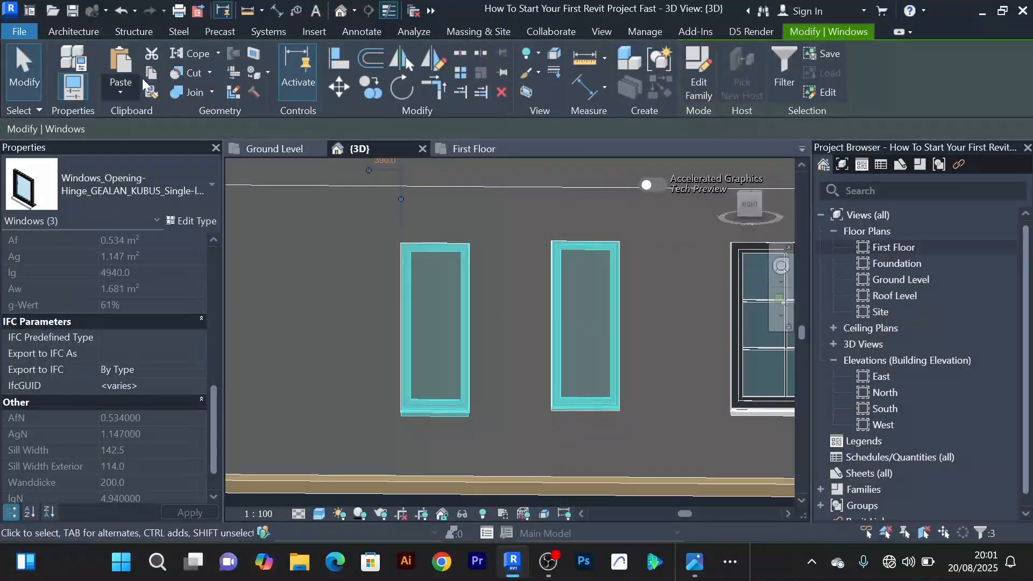
pyautogui.click(153, 76)
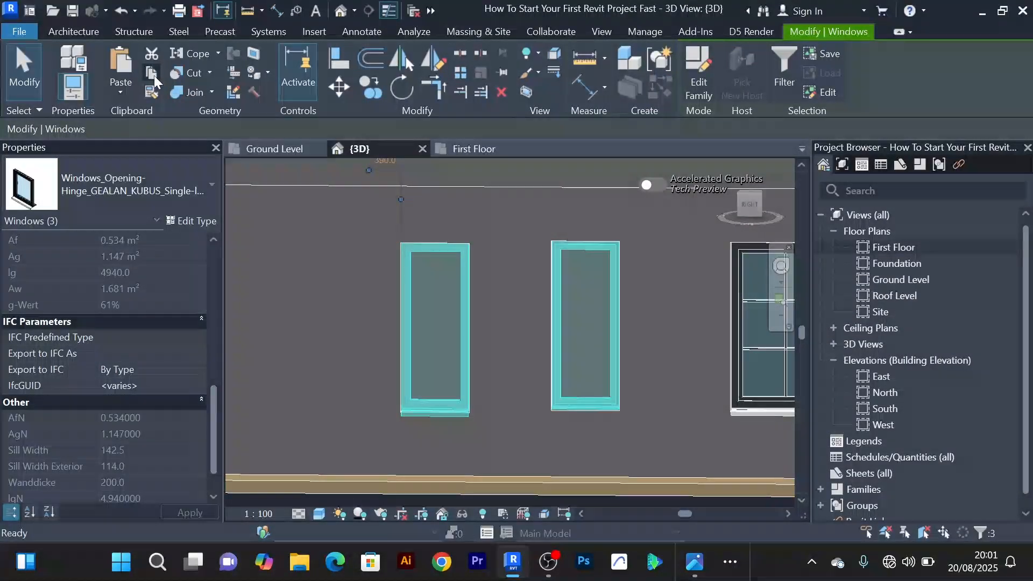
pyautogui.click(121, 92)
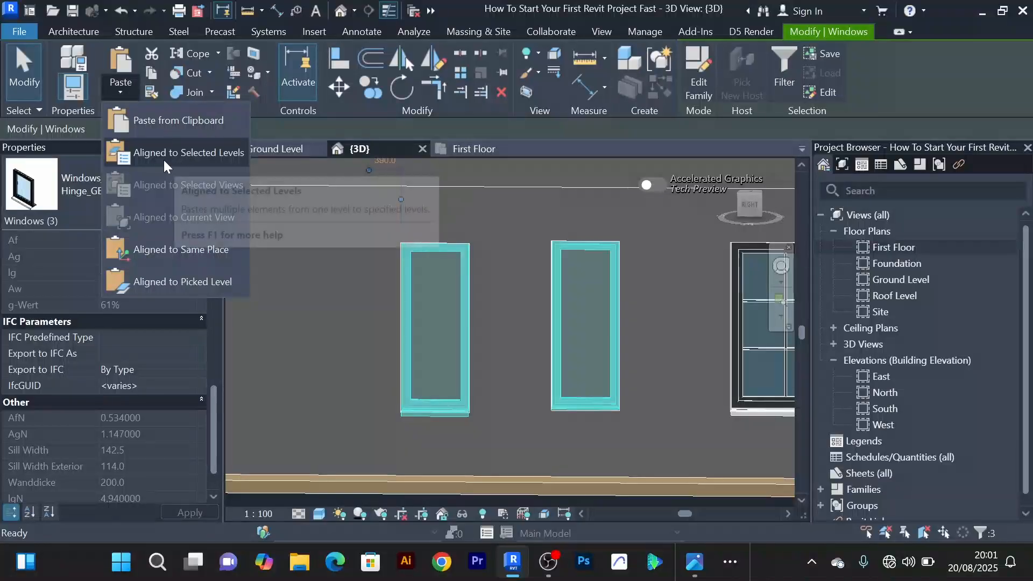
pyautogui.click(199, 152)
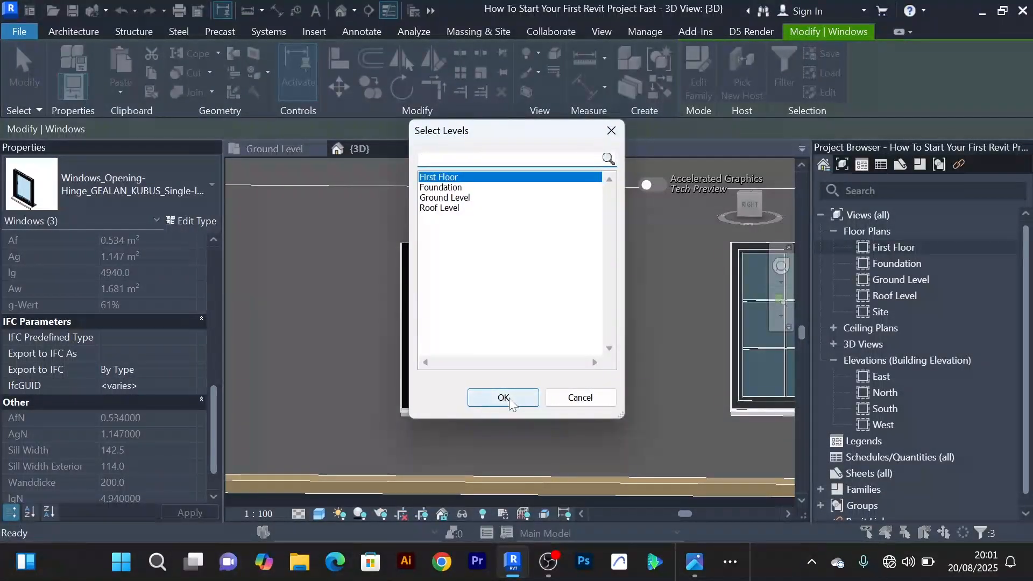
pyautogui.click(503, 398)
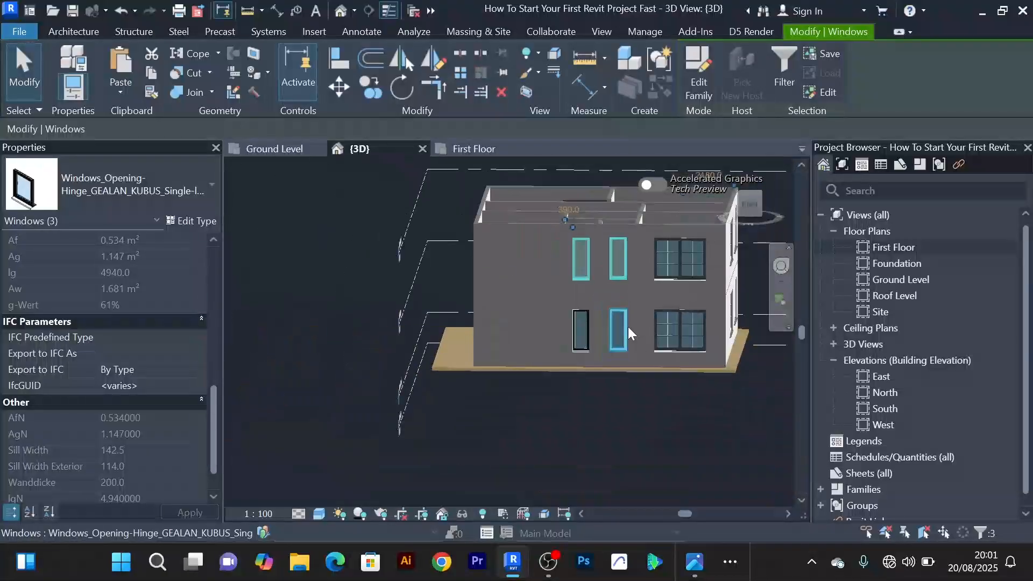
pyautogui.click(628, 405)
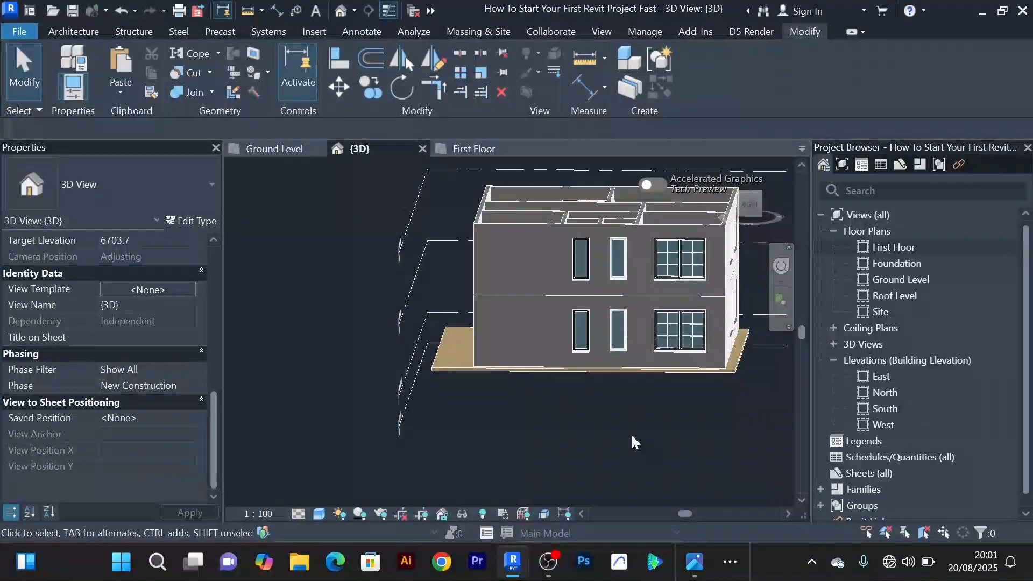
# Examine the house's facades from all sides in 3D, checking the windows and doors on both floors
pyautogui.keyDown('shift'); pyautogui.moveTo(631, 434); pyautogui.dragTo(484, 439, button='middle'); pyautogui.keyUp('shift')
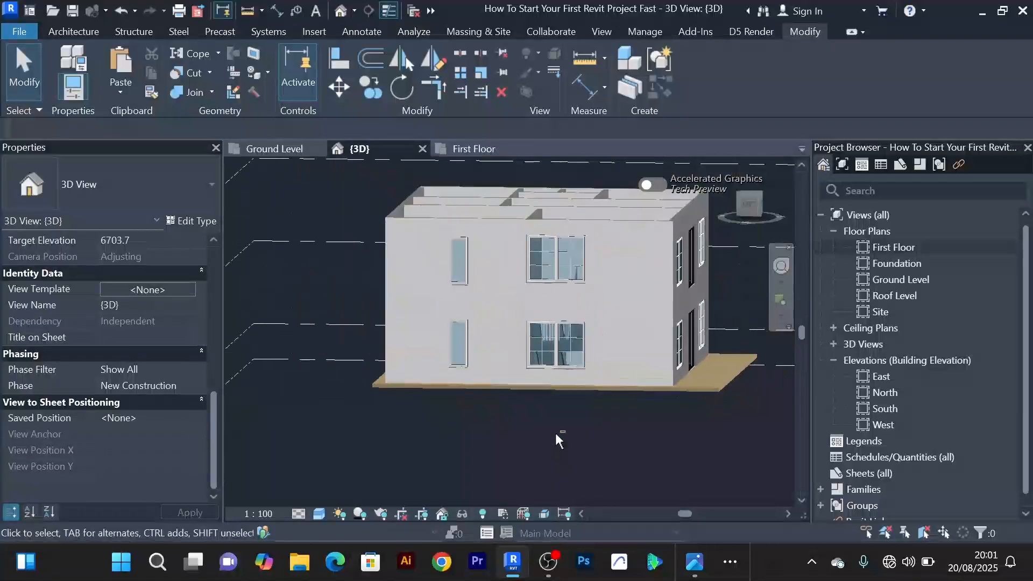
pyautogui.keyDown('shift'); pyautogui.moveTo(556, 434); pyautogui.dragTo(653, 453, button='middle'); pyautogui.keyUp('shift')
pyautogui.scroll(2, 602, 424)
pyautogui.scroll(-3, 597, 419)
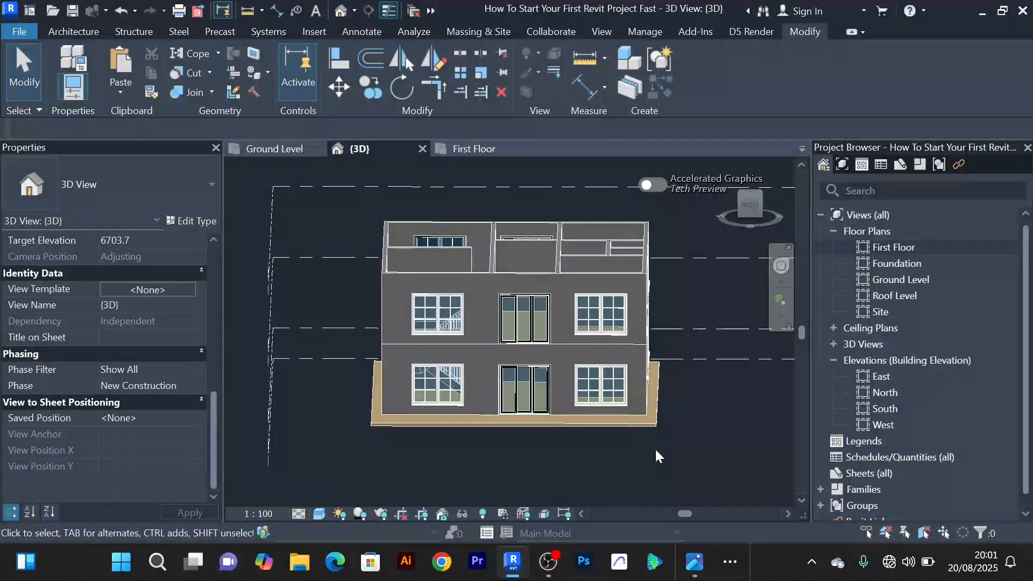
pyautogui.scroll(-1, 660, 398)
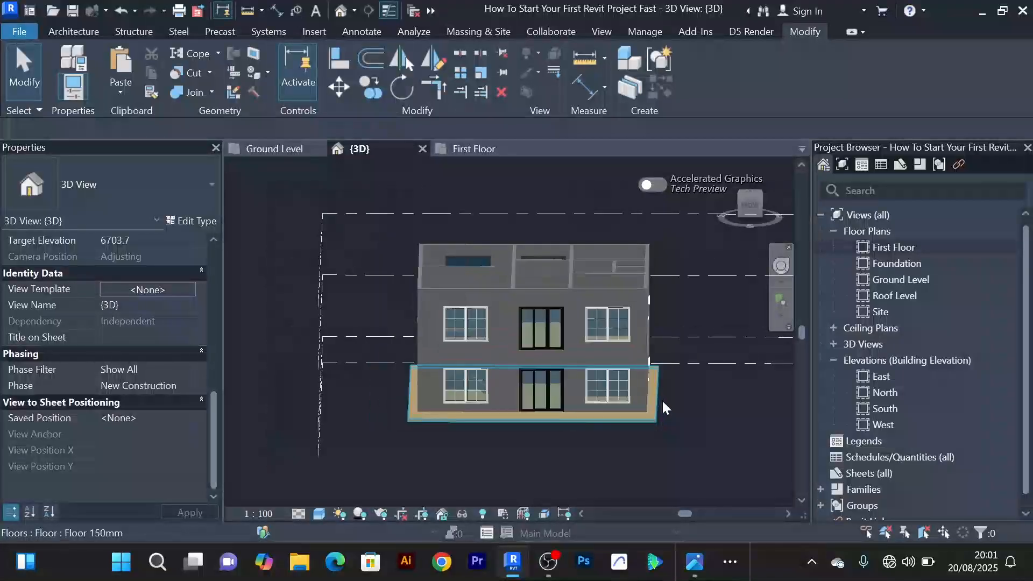
pyautogui.scroll(6, 655, 352)
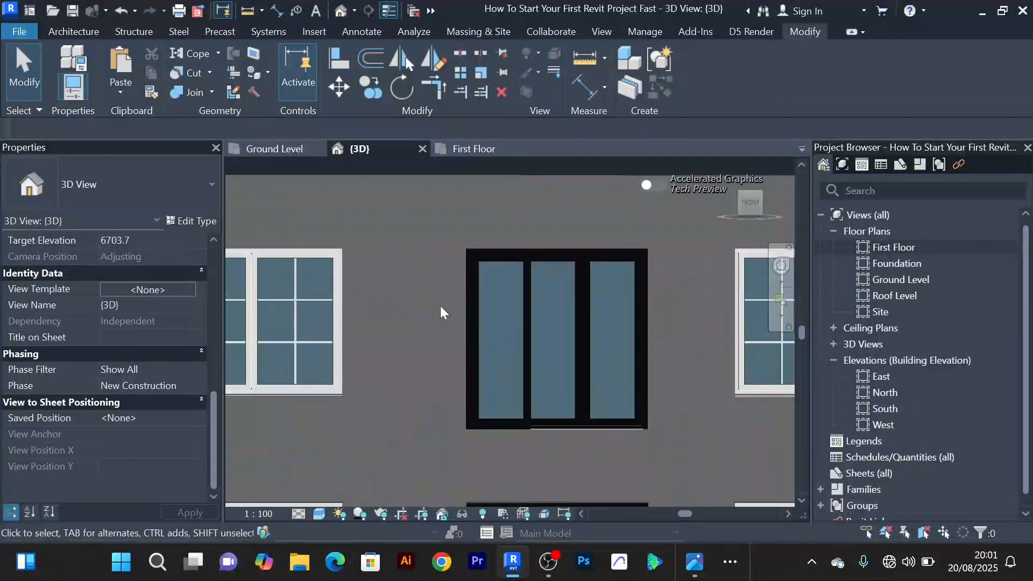
pyautogui.scroll(-6, 440, 312)
pyautogui.keyDown('shift'); pyautogui.moveTo(440, 312); pyautogui.dragTo(640, 336, button='middle'); pyautogui.keyUp('shift')
pyautogui.scroll(3, 515, 345)
pyautogui.scroll(-2, 511, 341)
pyautogui.moveTo(590, 313); pyautogui.dragTo(527, 314, button='middle')
pyautogui.scroll(3, 347, 327)
pyautogui.scroll(-2, 347, 327)
pyautogui.keyDown('shift'); pyautogui.moveTo(347, 327); pyautogui.dragTo(545, 372, button='middle'); pyautogui.keyUp('shift')
pyautogui.scroll(-2, 485, 317)
pyautogui.scroll(-3, 565, 425)
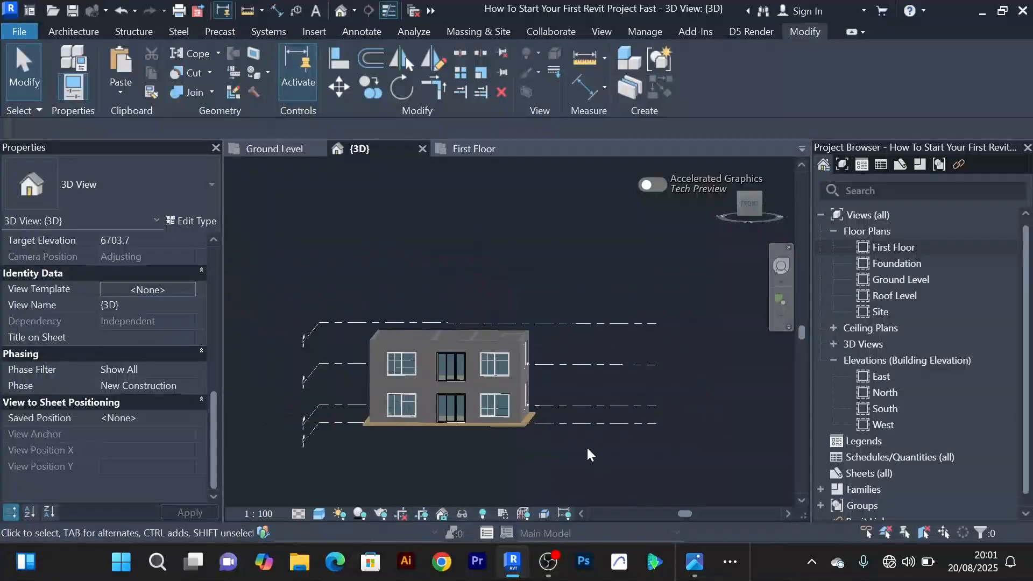
pyautogui.moveTo(587, 448); pyautogui.dragTo(638, 450, button='middle')
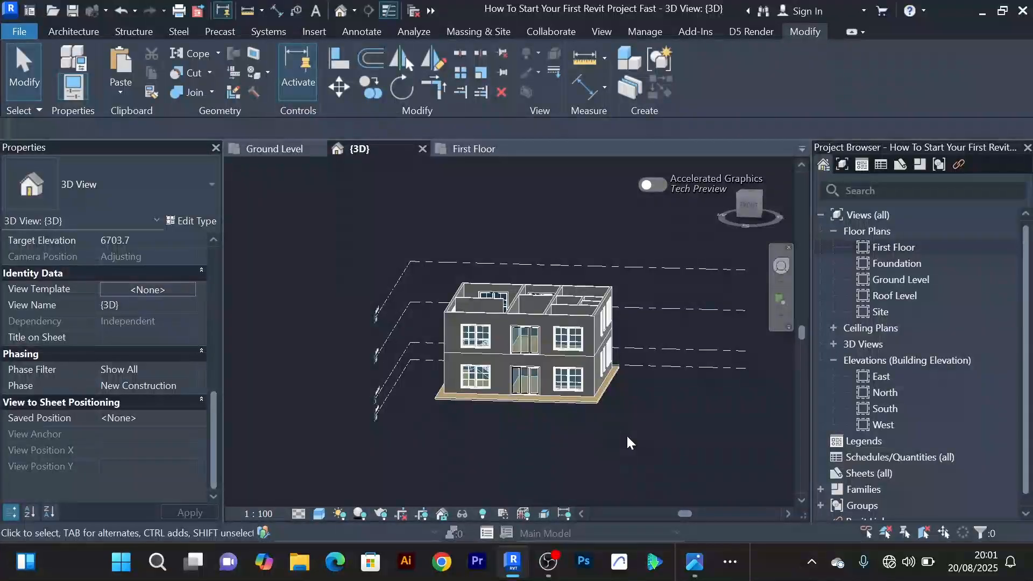
# Open the Ground Level floor plan and bring the rooms around the corridor into view
pyautogui.click(281, 150)
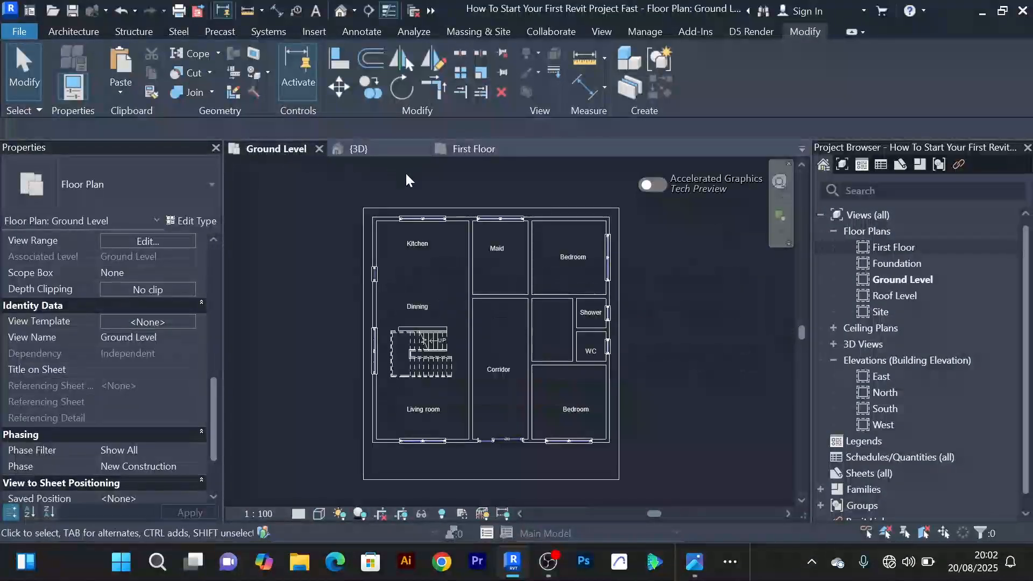
pyautogui.scroll(4, 633, 304)
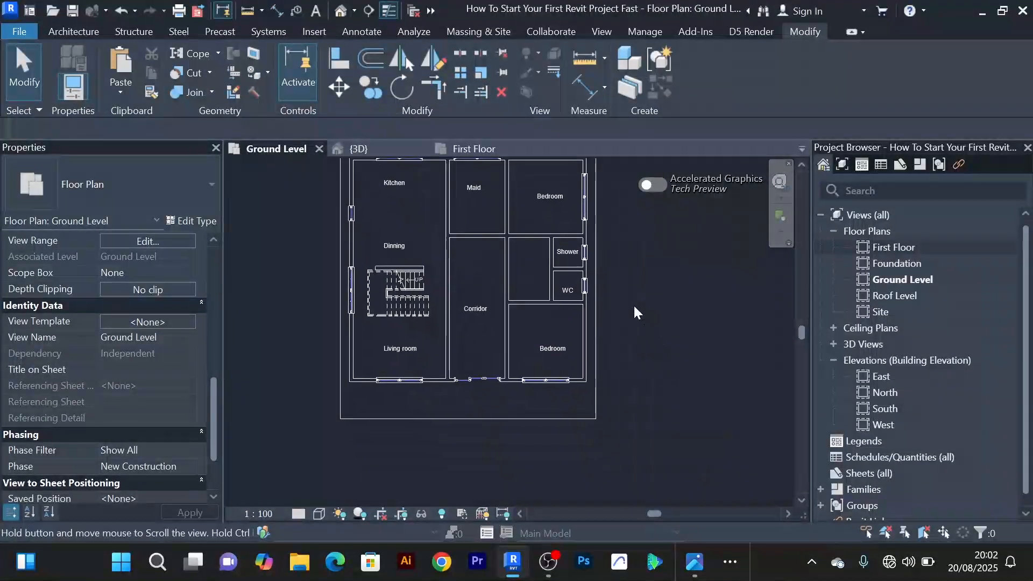
pyautogui.scroll(-1, 513, 280)
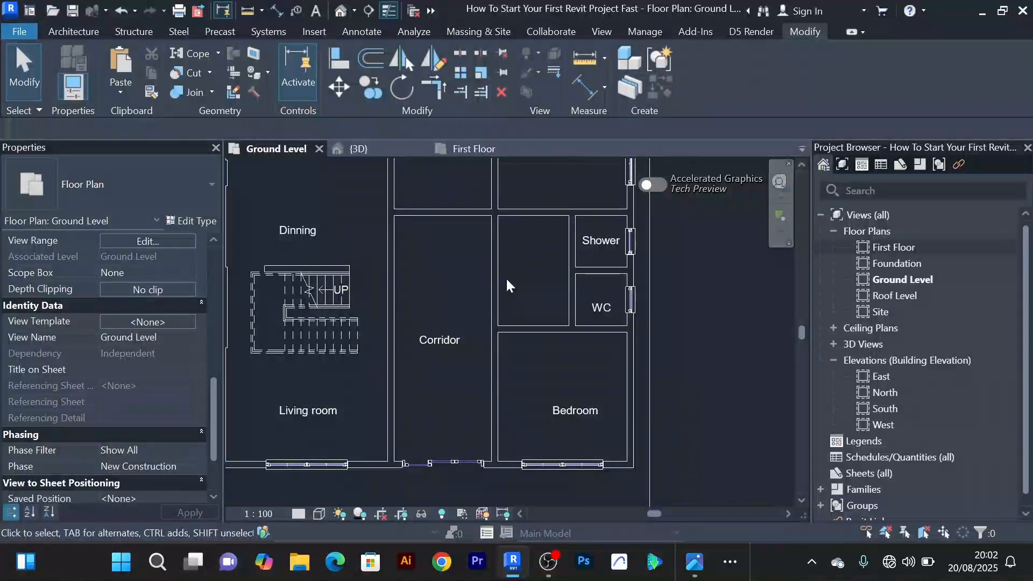
pyautogui.scroll(-3, 506, 277)
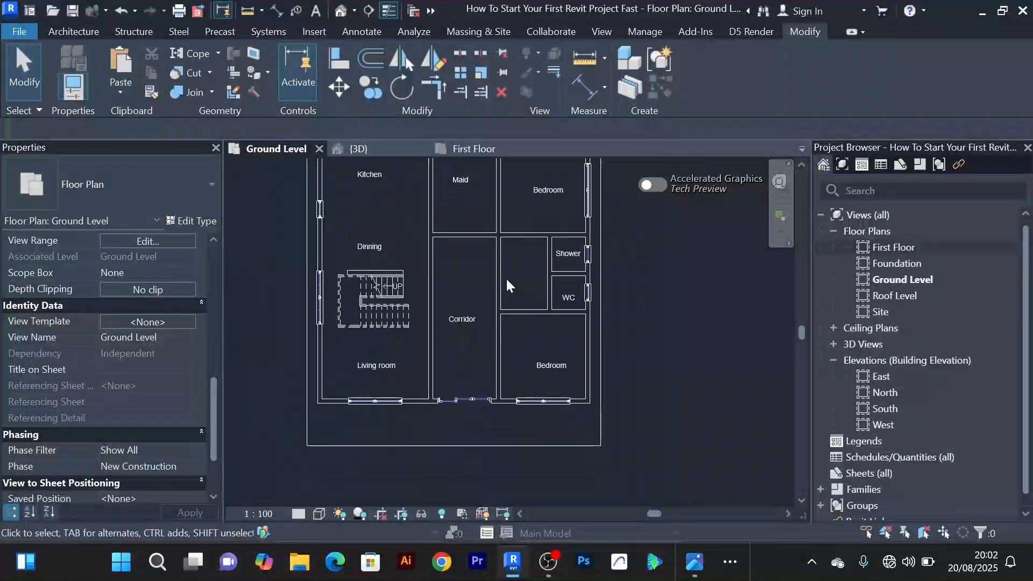
# Start door placement and load the family Doors_Gealan_S9000_One-Piece-Door-Turn-Tilt from the REVIT LIBRARIES folder
pyautogui.click(69, 30)
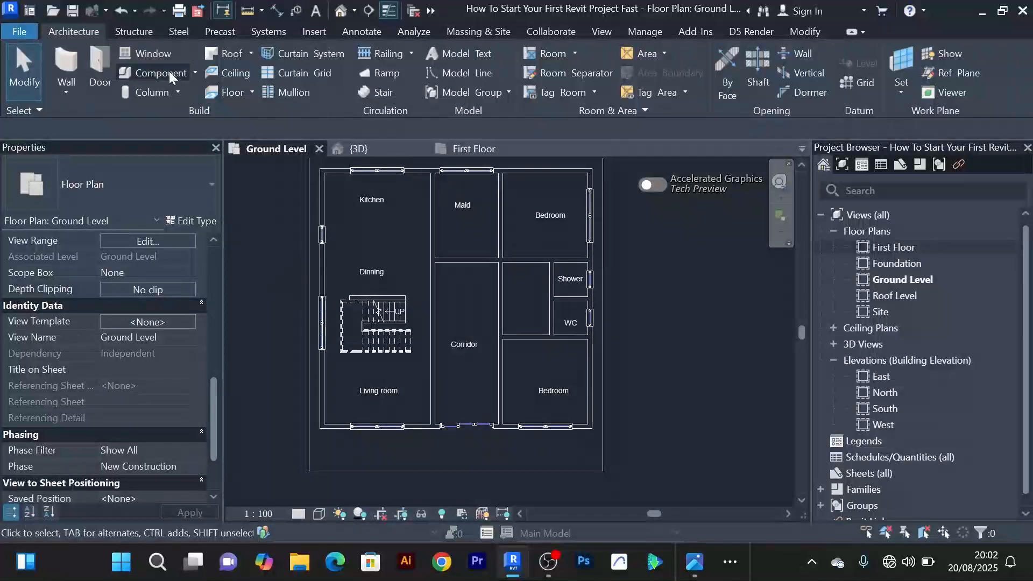
pyautogui.click(105, 89)
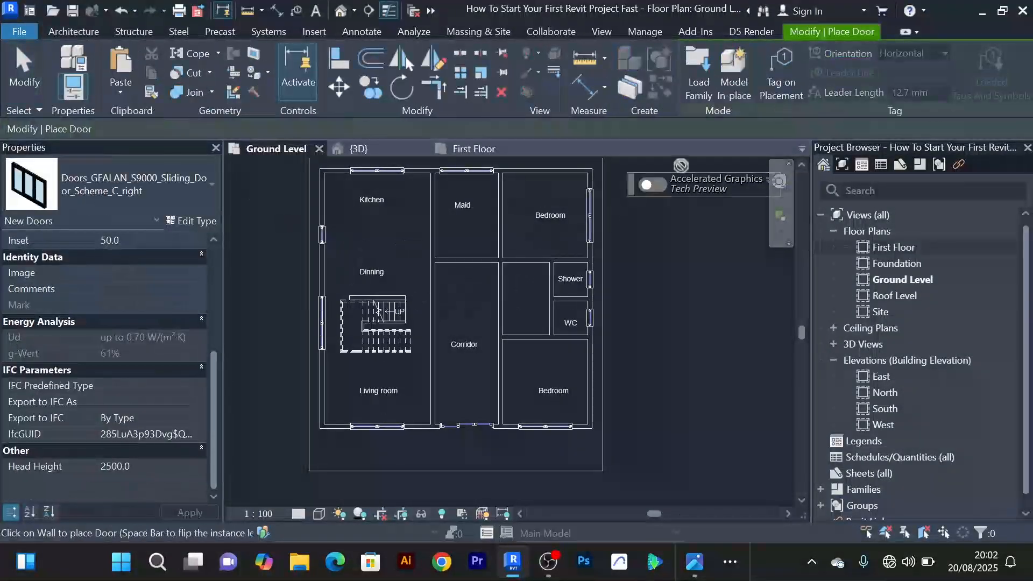
pyautogui.click(703, 83)
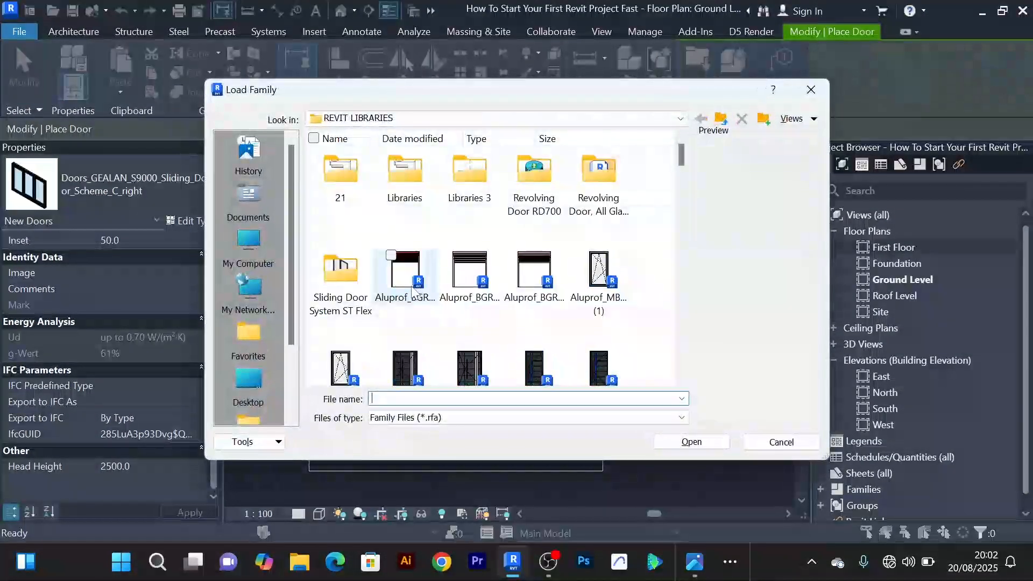
pyautogui.scroll(-3, 602, 277)
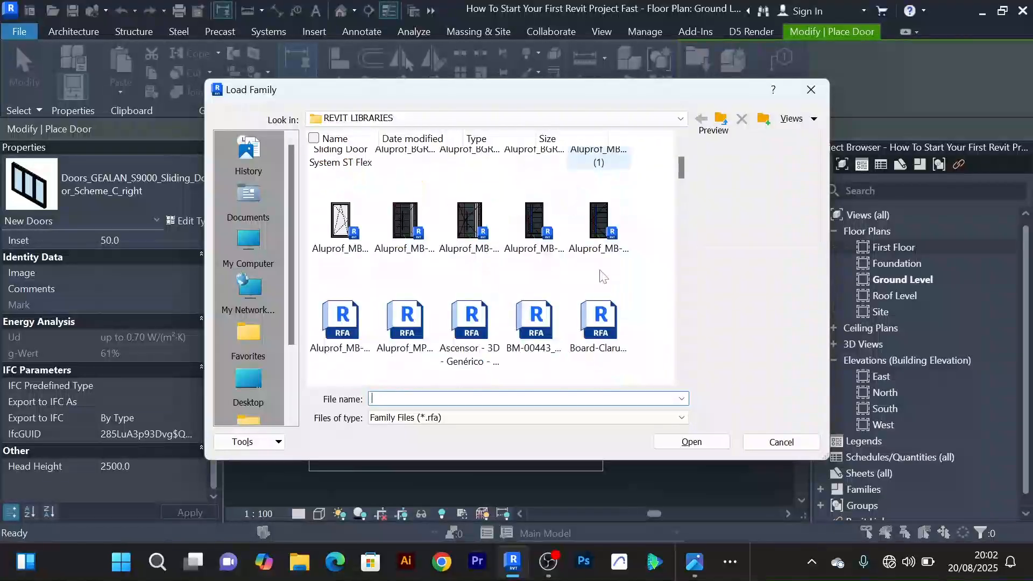
pyautogui.scroll(-10, 537, 285)
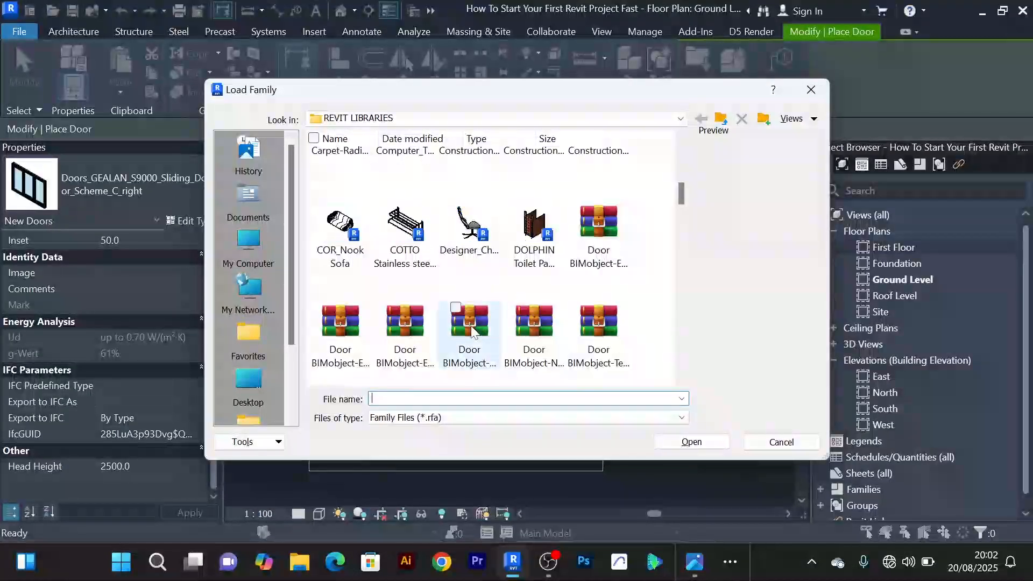
pyautogui.scroll(-3, 424, 293)
pyautogui.scroll(-3, 425, 293)
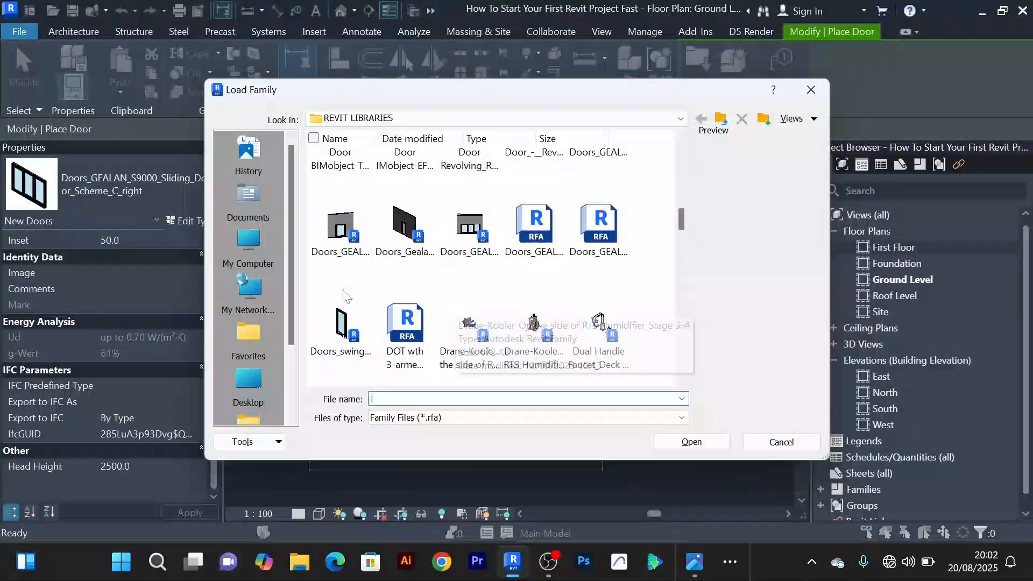
pyautogui.click(354, 239)
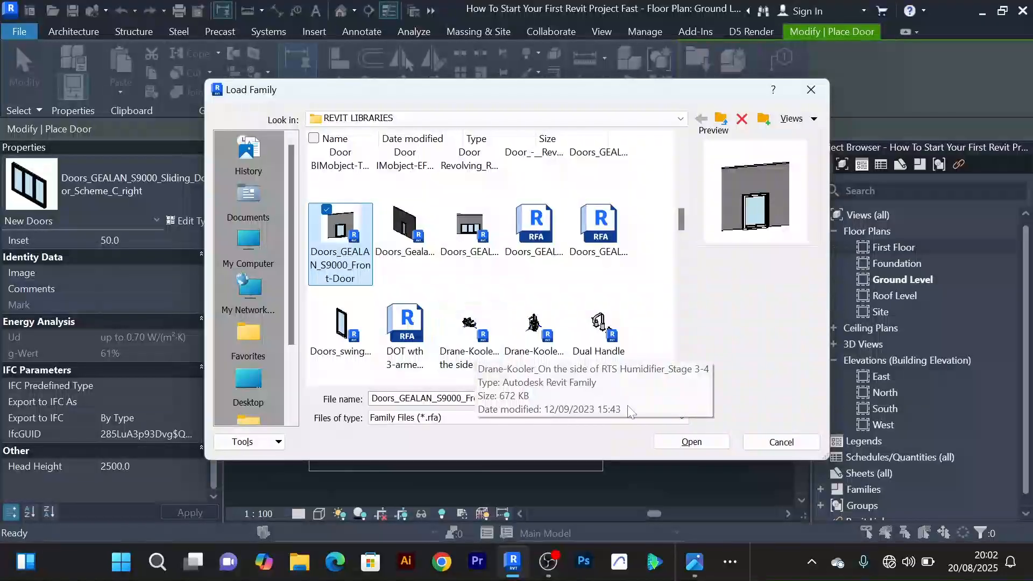
pyautogui.click(342, 337)
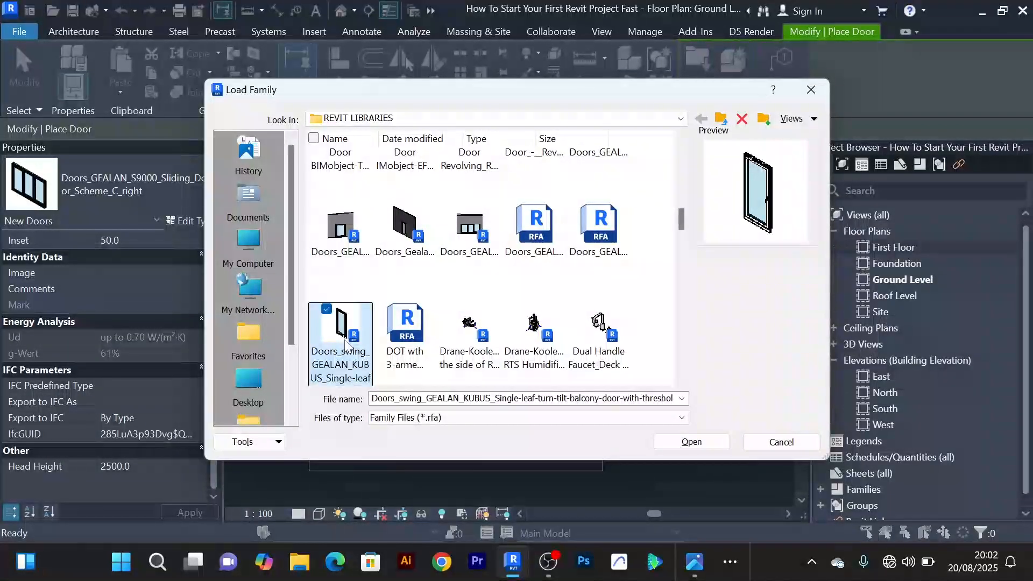
pyautogui.click(428, 247)
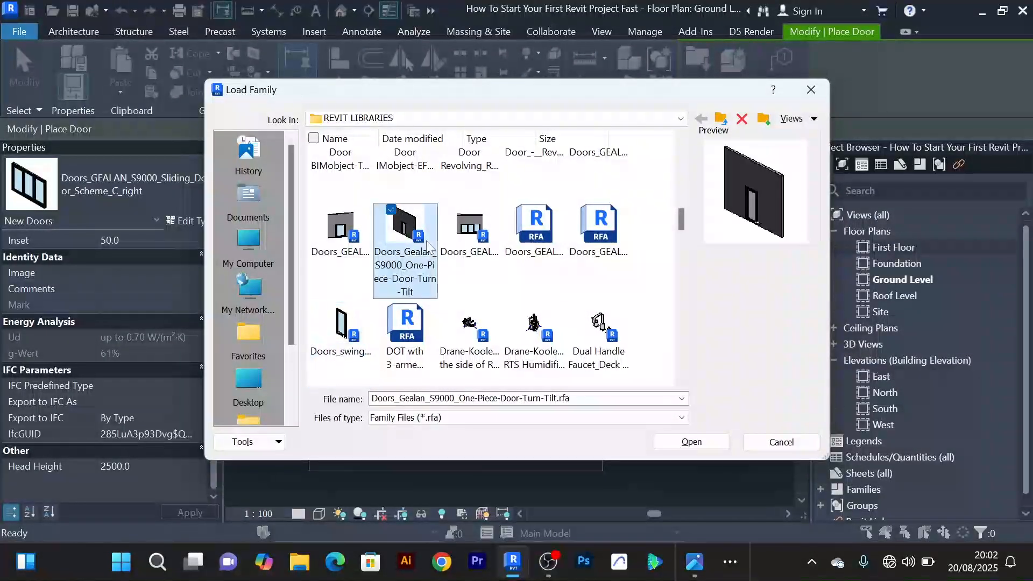
pyautogui.click(692, 443)
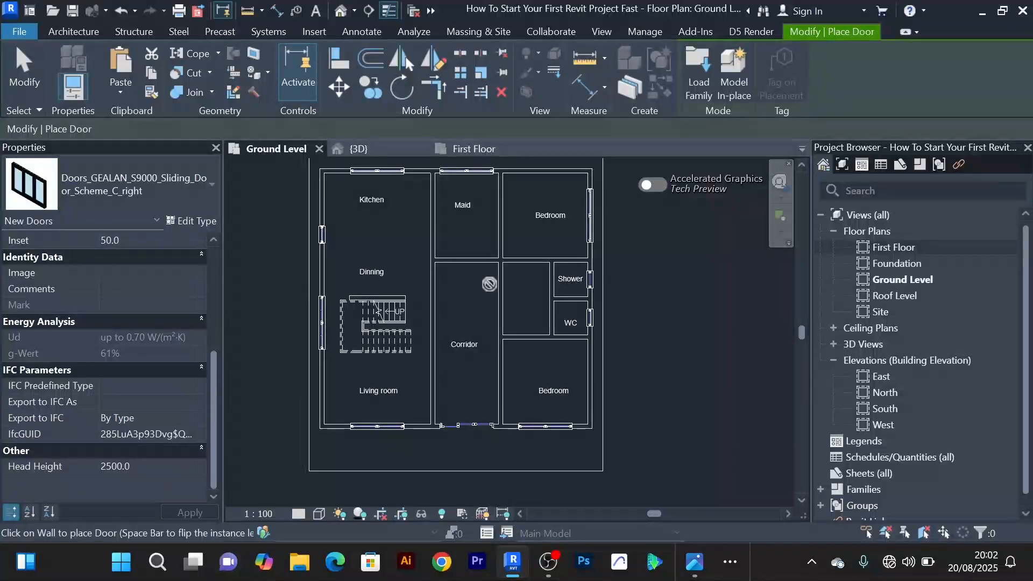
# Place one-piece turn-tilt doors around the small hall, opening to the corridor, both bedrooms, the WC and the shower
pyautogui.scroll(3, 516, 307)
pyautogui.scroll(1, 506, 307)
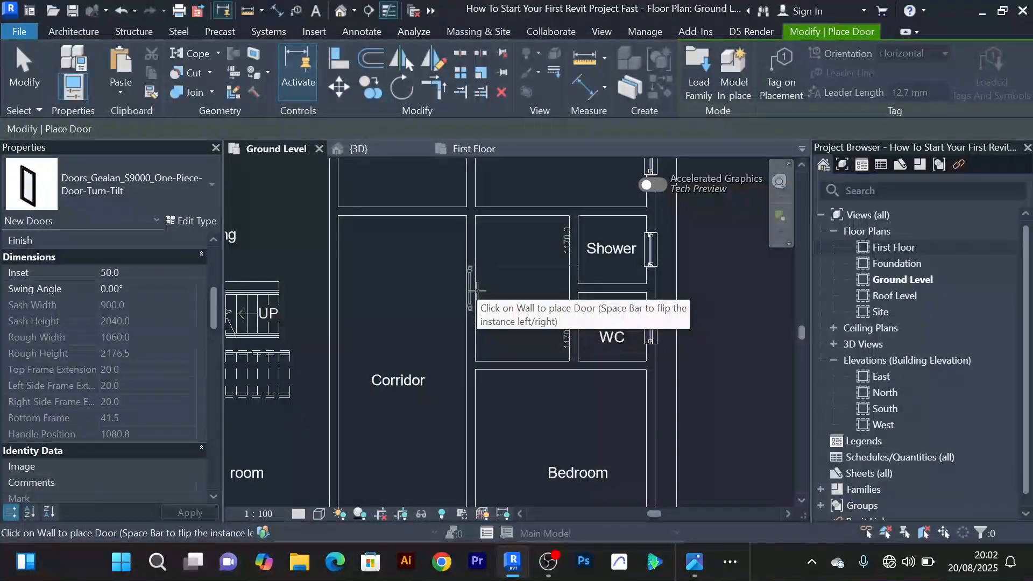
pyautogui.click(475, 291)
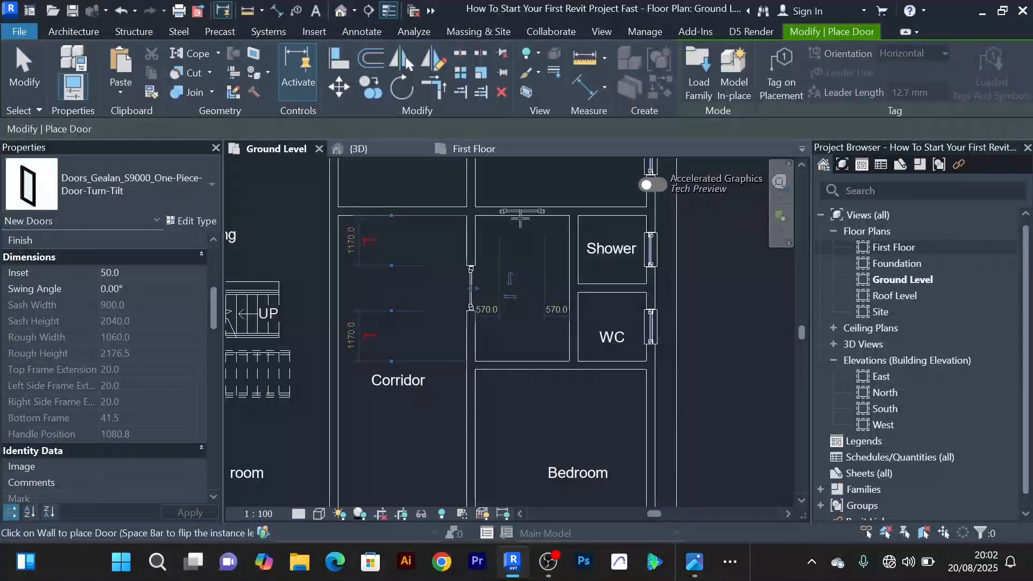
pyautogui.click(507, 215)
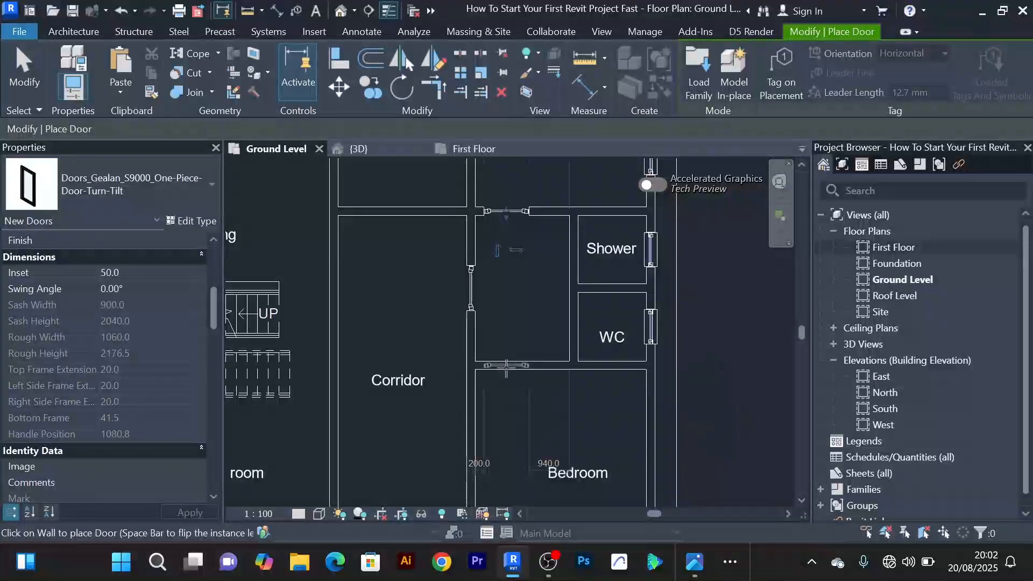
pyautogui.click(572, 332)
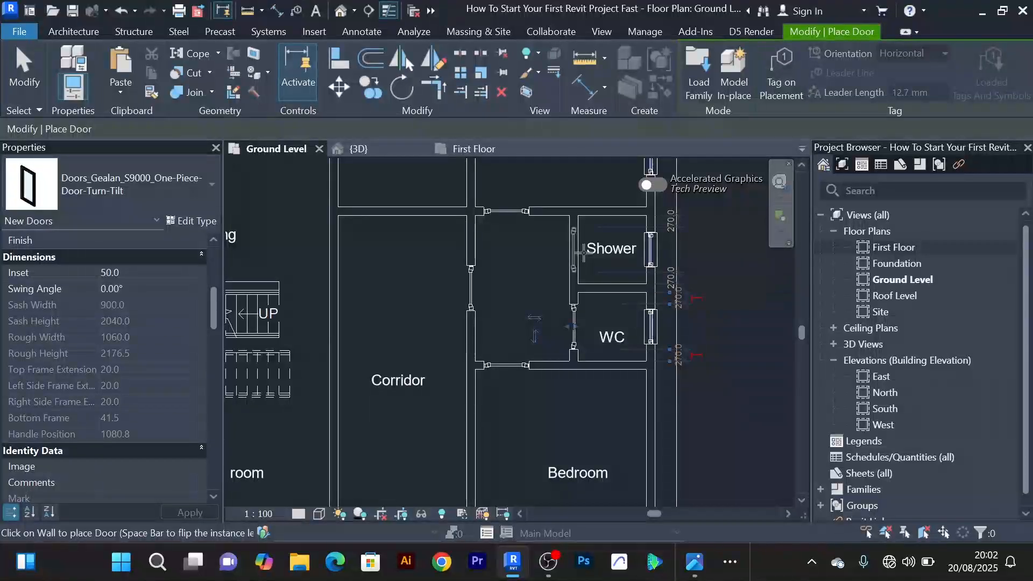
pyautogui.click(575, 249)
# Place the same door in the wall between Maid and Corridor and in the corridor wall facing the dining area, and finish door placement
pyautogui.scroll(-5, 552, 303)
pyautogui.scroll(4, 487, 280)
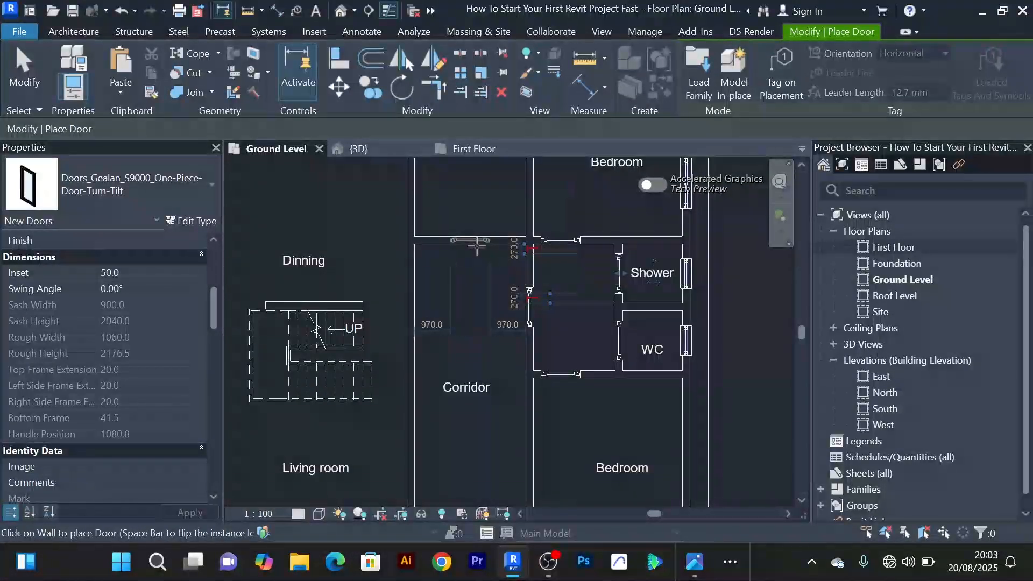
pyautogui.scroll(-2, 488, 324)
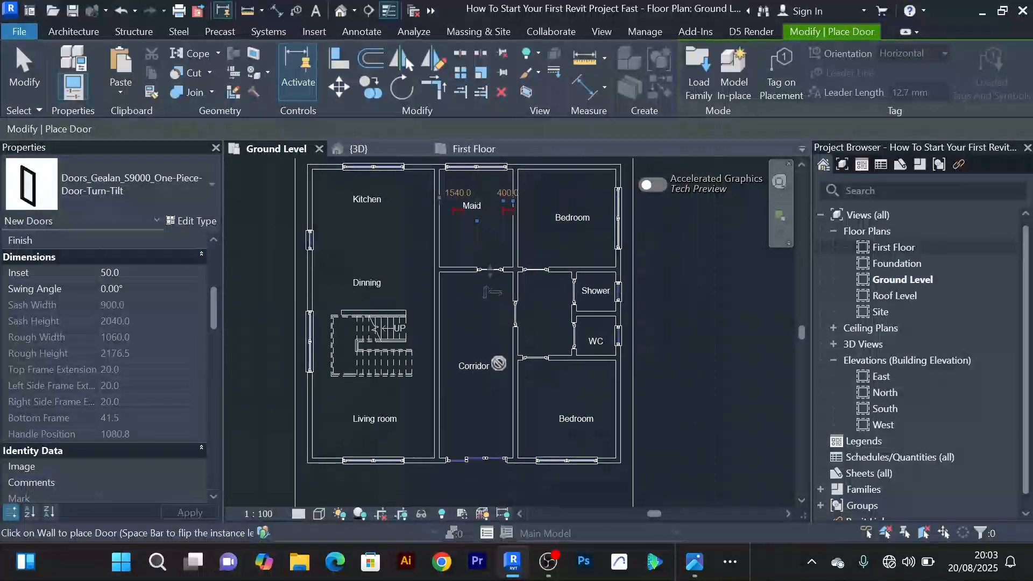
pyautogui.moveTo(457, 419); pyautogui.dragTo(491, 407, button='middle')
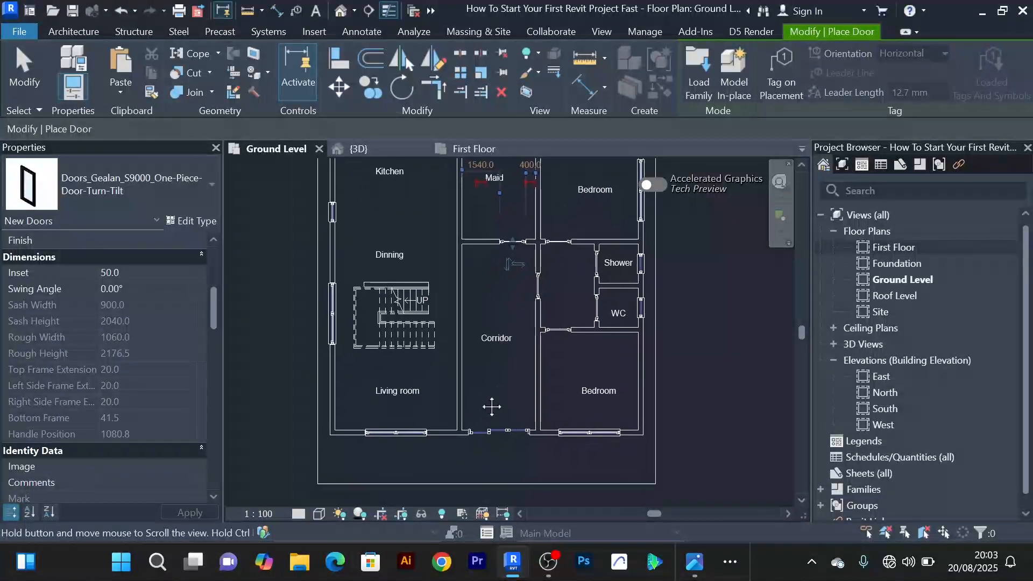
pyautogui.scroll(4, 485, 309)
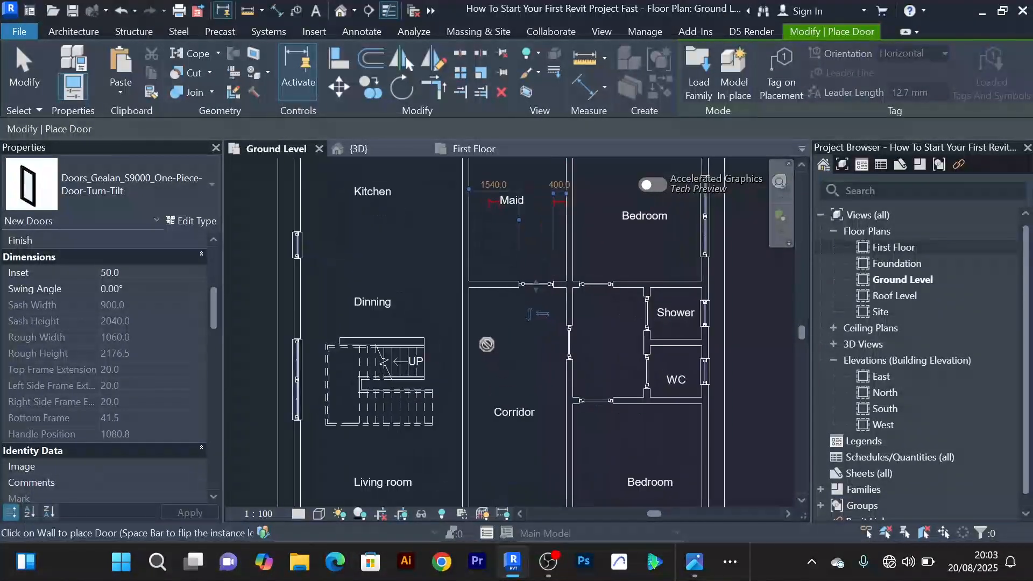
pyautogui.click(475, 314)
pyautogui.moveTo(503, 361); pyautogui.dragTo(504, 336, button='middle')
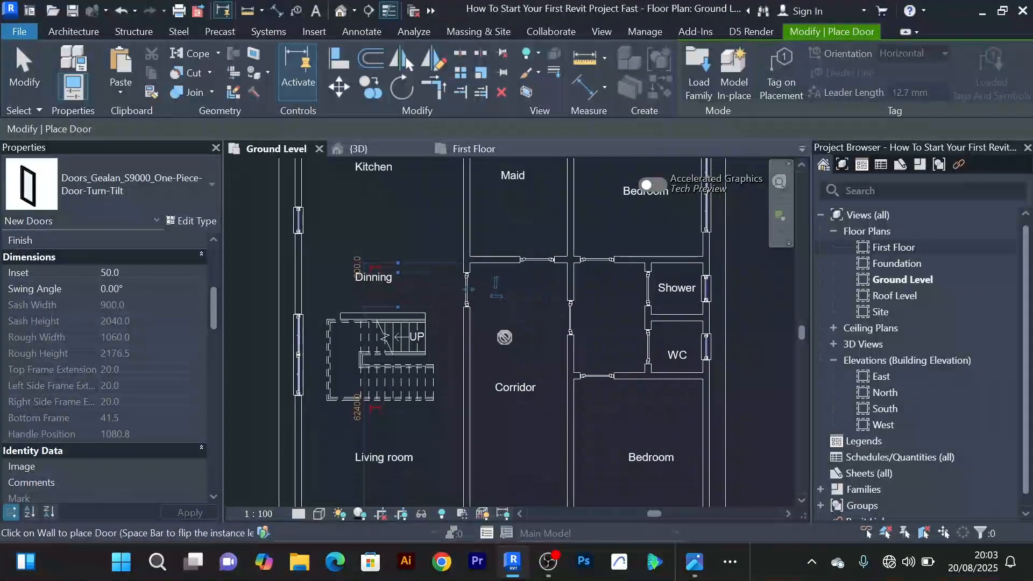
pyautogui.scroll(-3, 506, 336)
pyautogui.scroll(2, 518, 409)
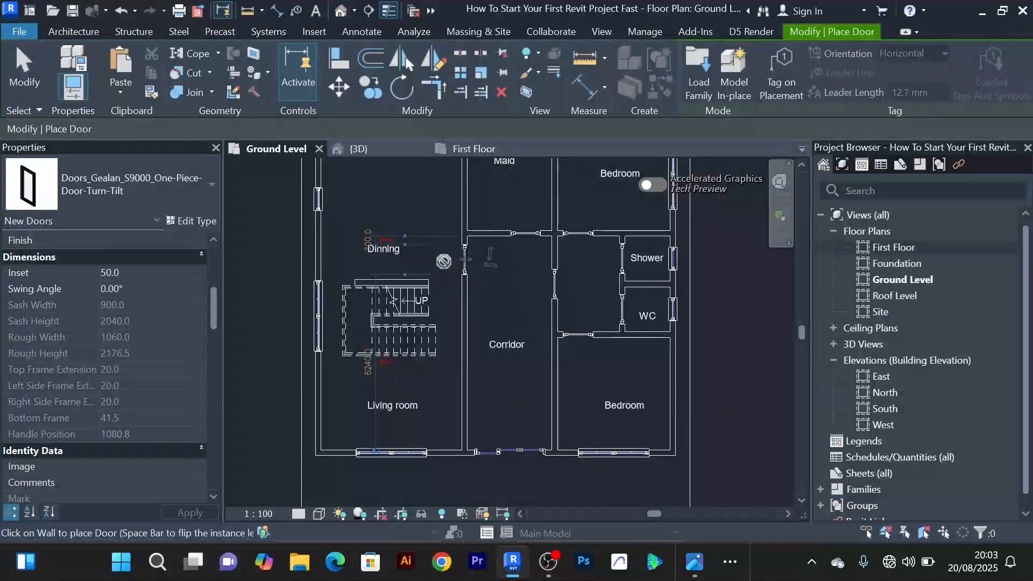
pyautogui.rightClick(414, 204)
pyautogui.click(450, 213)
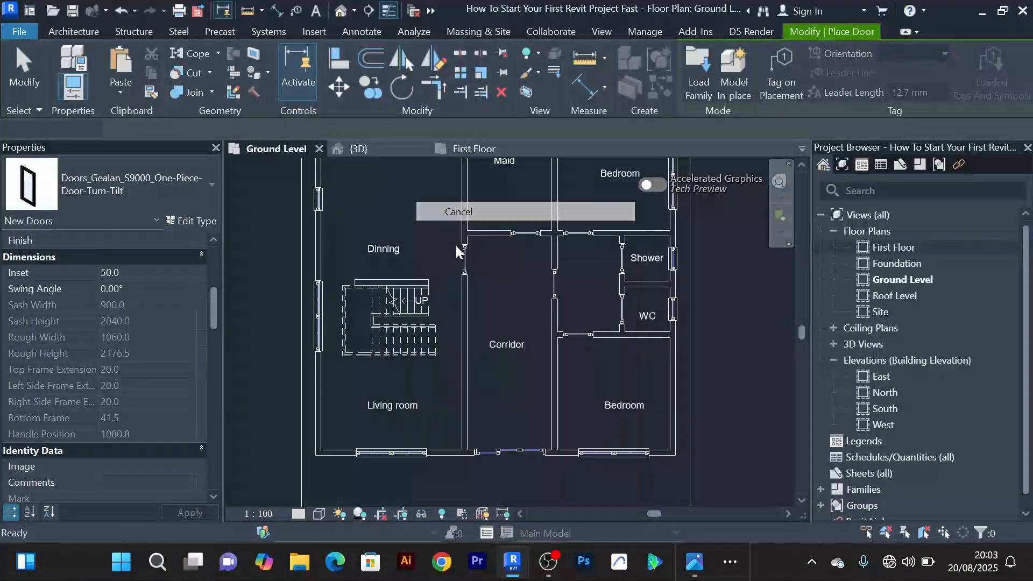
# Split the wall between the living room and the corridor about 2100 mm from the front exterior wall
pyautogui.scroll(3, 482, 321)
pyautogui.moveTo(494, 313); pyautogui.dragTo(504, 284, button='middle')
pyautogui.scroll(-3, 504, 285)
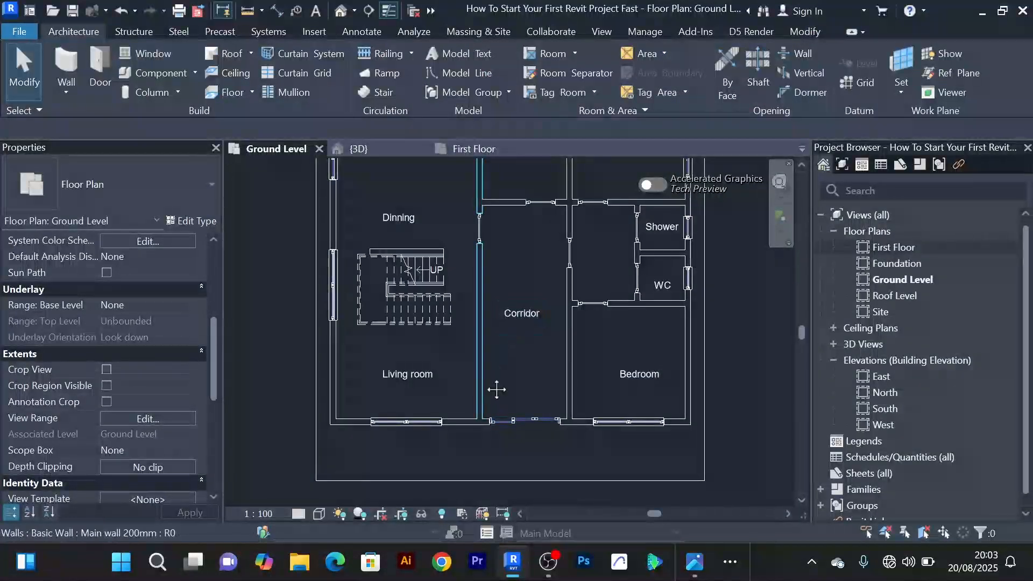
pyautogui.scroll(2, 496, 389)
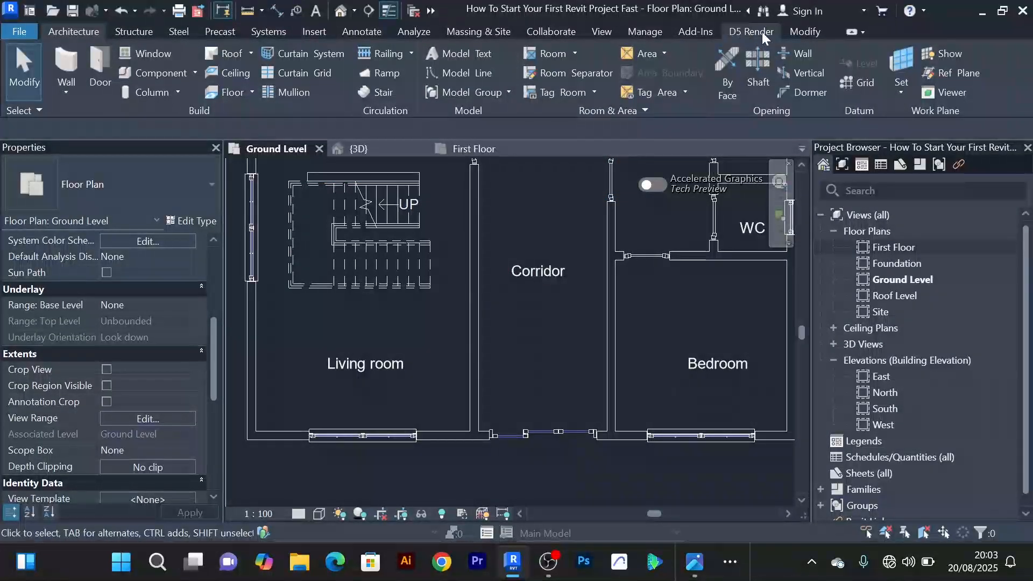
pyautogui.click(799, 30)
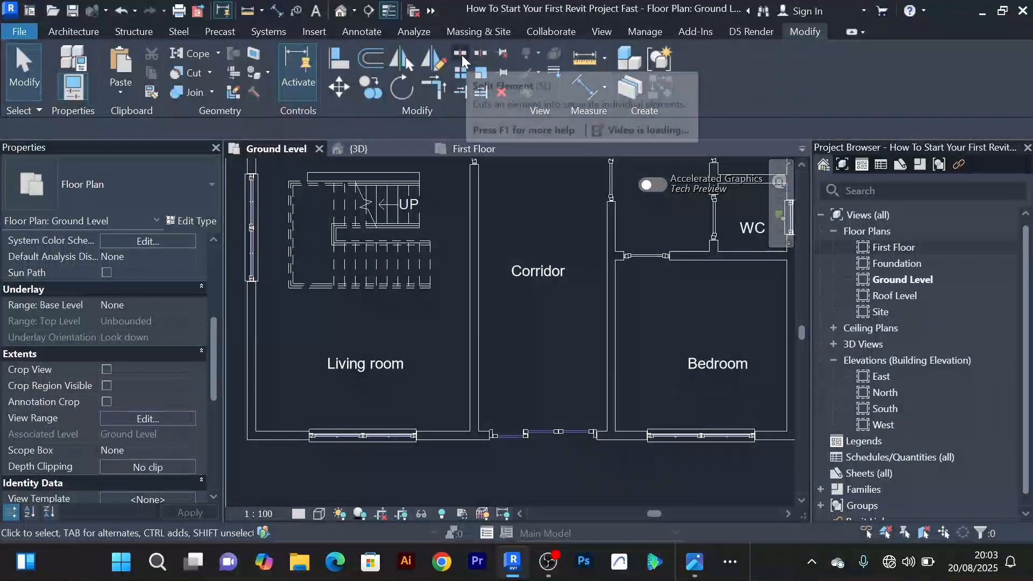
pyautogui.click(462, 55)
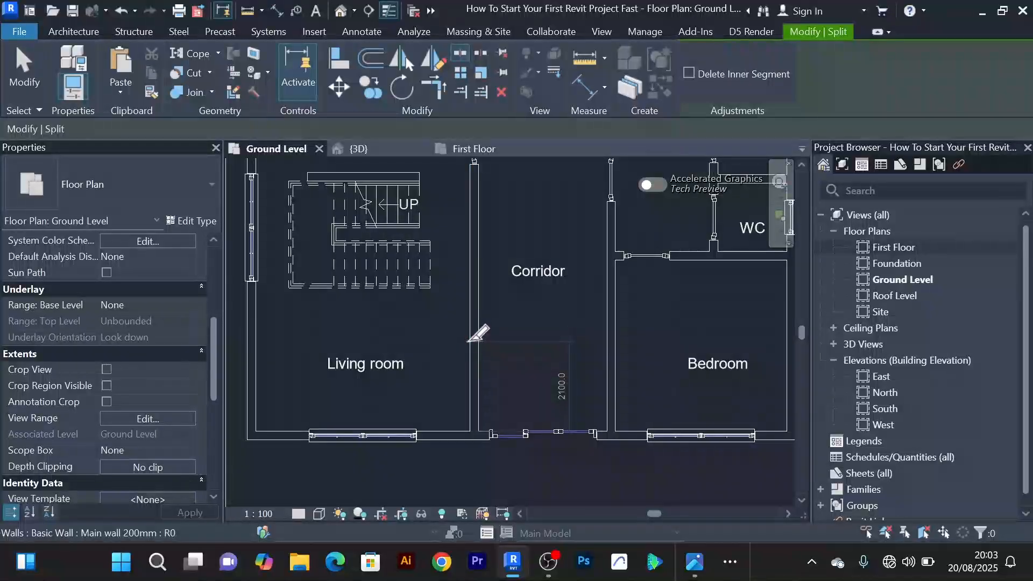
pyautogui.rightClick(559, 214)
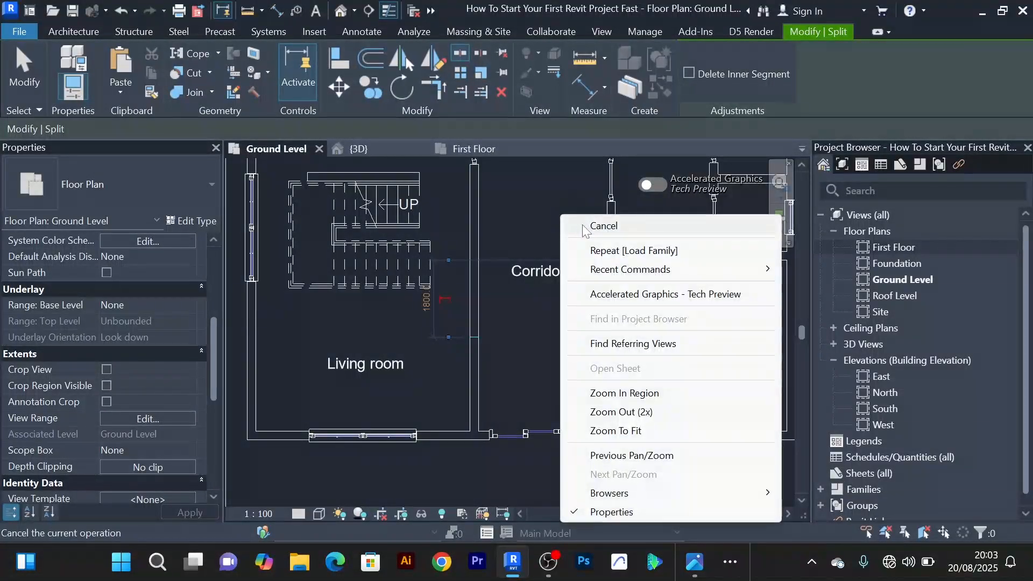
pyautogui.click(584, 227)
pyautogui.rightClick(524, 202)
pyautogui.click(540, 214)
# Shorten the split-off wall piece next to the front exterior wall to leave an opening between living room and corridor
pyautogui.scroll(2, 464, 353)
pyautogui.click(482, 347)
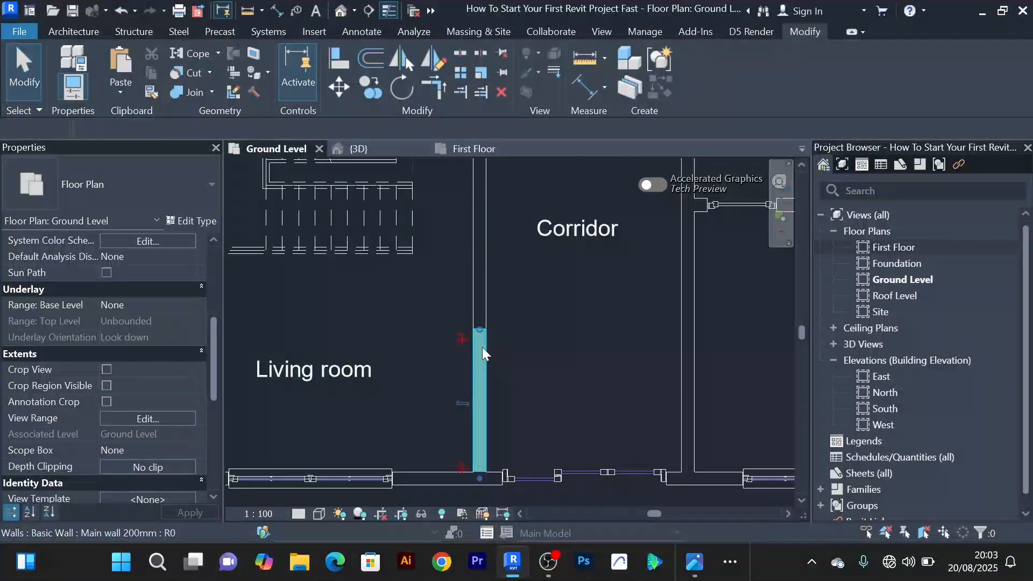
pyautogui.moveTo(478, 329); pyautogui.dragTo(483, 387)
pyautogui.click(616, 290)
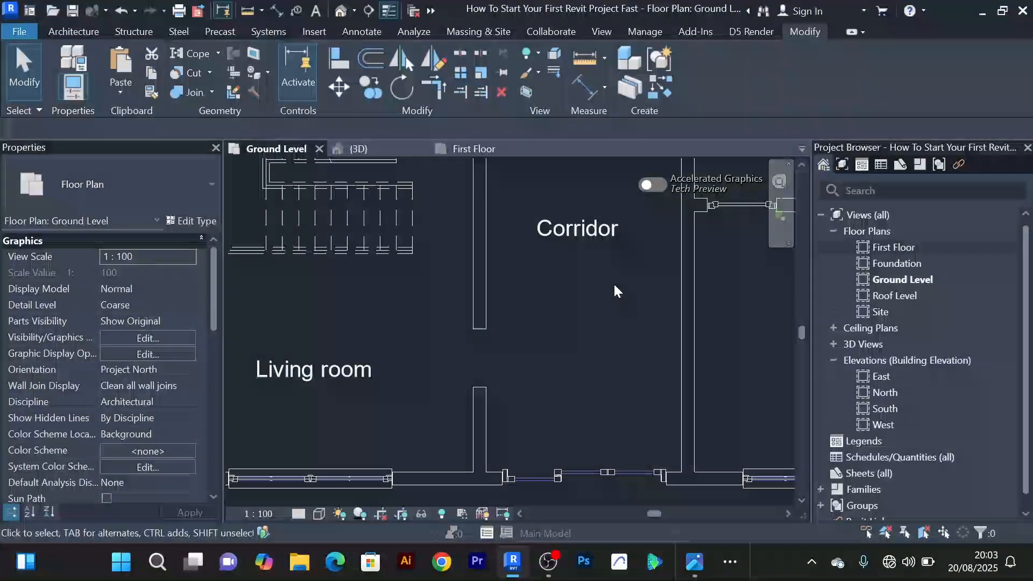
pyautogui.click(486, 325)
pyautogui.press('r')
pyautogui.press('s')
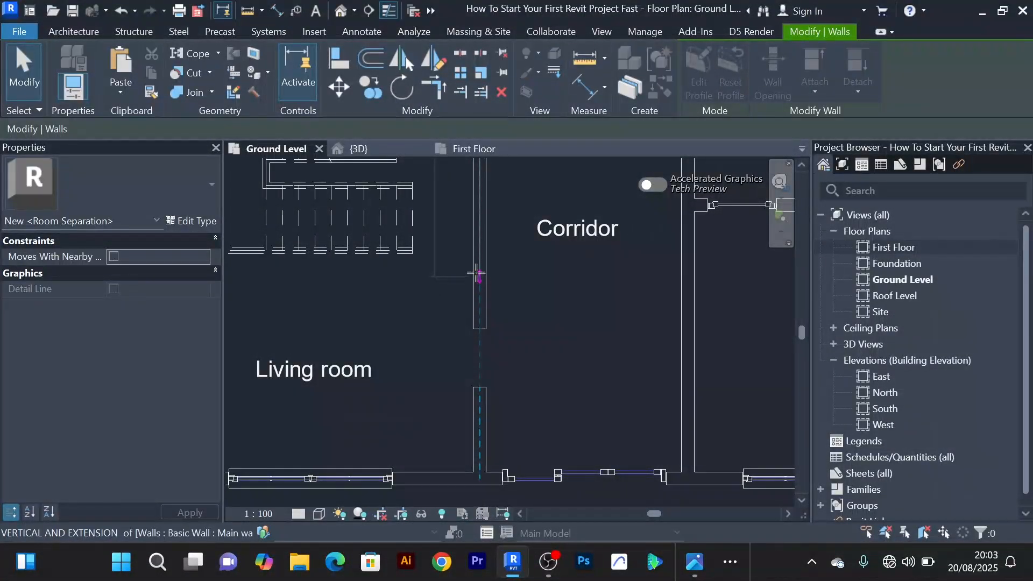
pyautogui.press('Escape')
pyautogui.press('Escape')
# Examine the new opening between the living room and the corridor in relation to the surrounding rooms
pyautogui.scroll(-2, 533, 327)
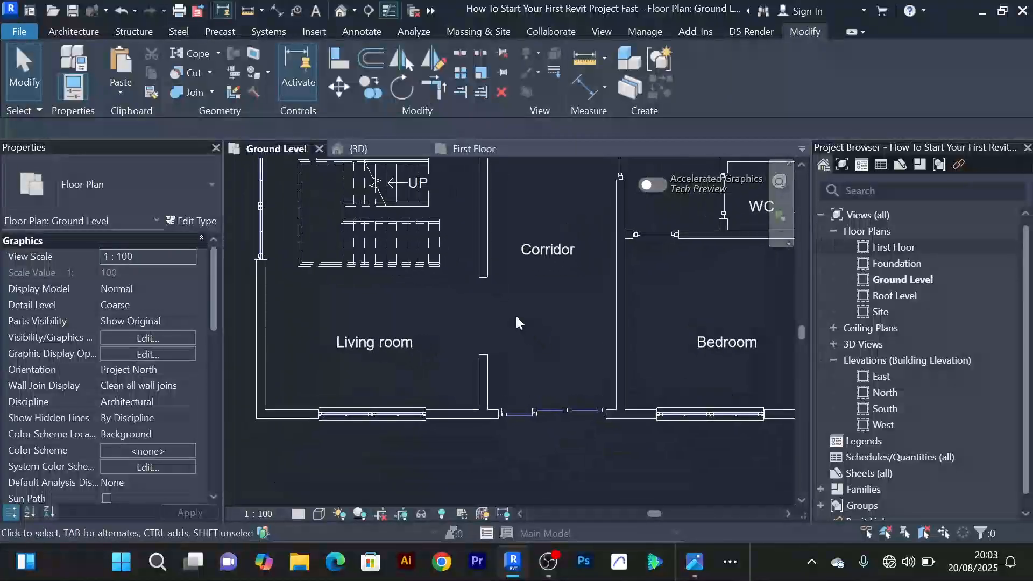
pyautogui.scroll(-2, 518, 308)
pyautogui.scroll(2, 484, 311)
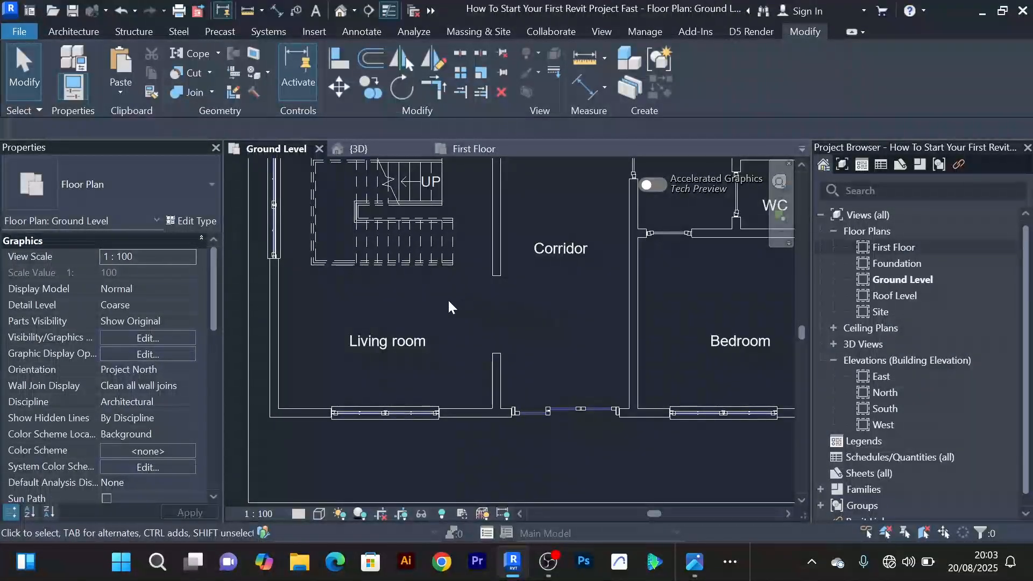
pyautogui.scroll(-2, 382, 294)
pyautogui.scroll(-2, 452, 304)
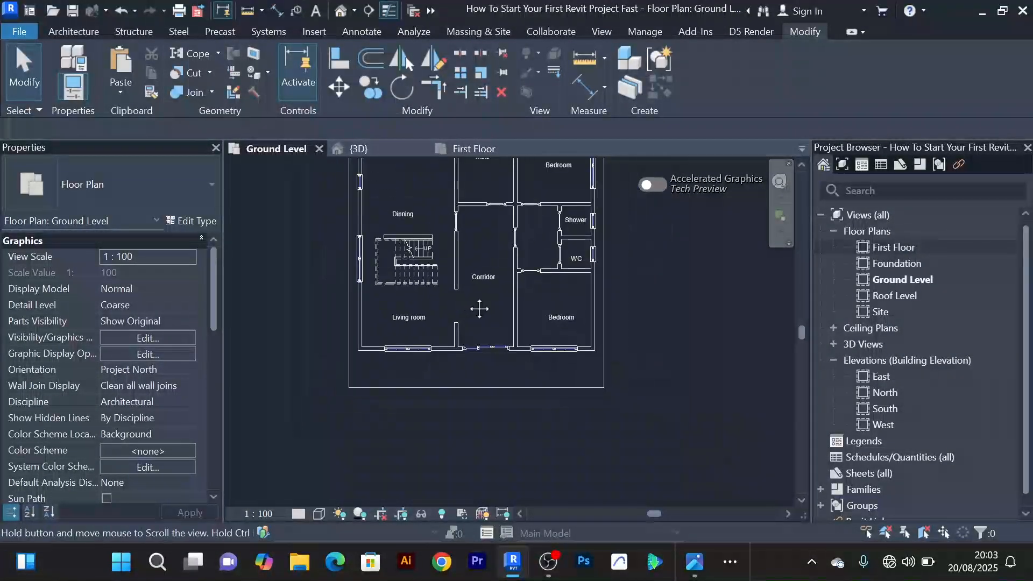
pyautogui.moveTo(479, 309); pyautogui.dragTo(486, 308, button='middle')
pyautogui.scroll(2, 486, 307)
pyautogui.scroll(2, 492, 311)
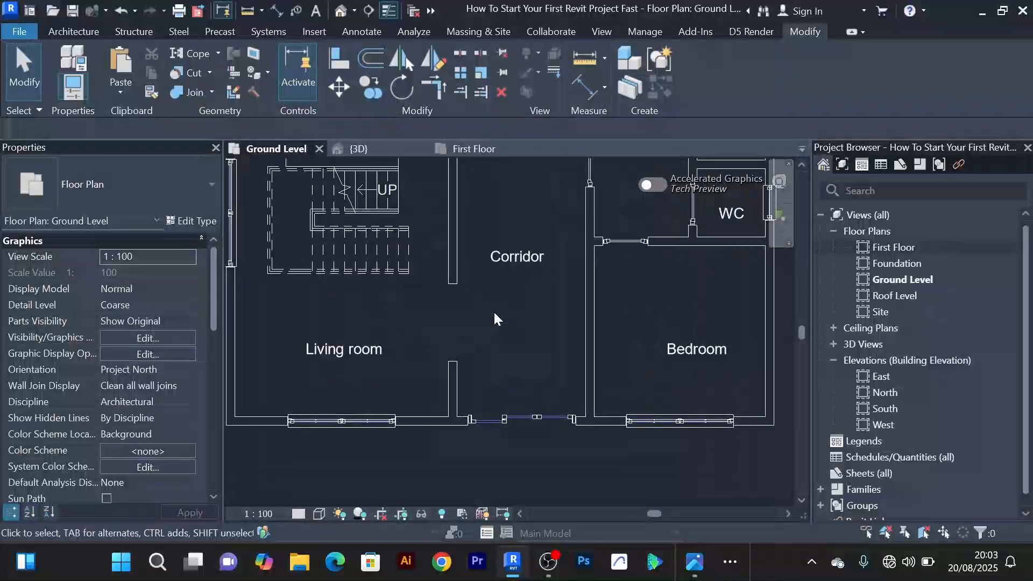
pyautogui.scroll(-3, 494, 313)
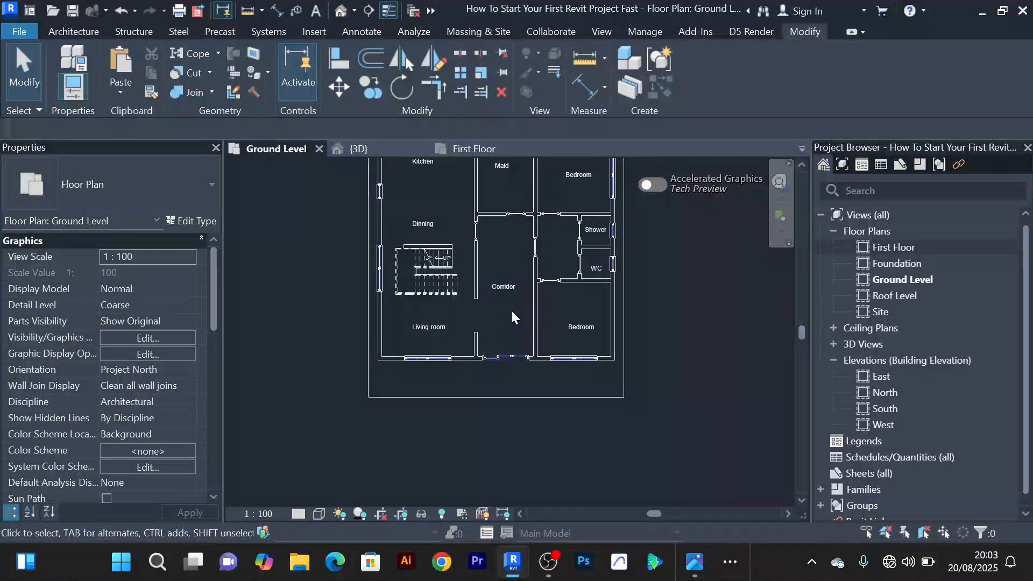
# Add an aligned dimension between the corridor wall and the nearest end of the staircase
pyautogui.scroll(2, 511, 309)
pyautogui.scroll(2, 433, 273)
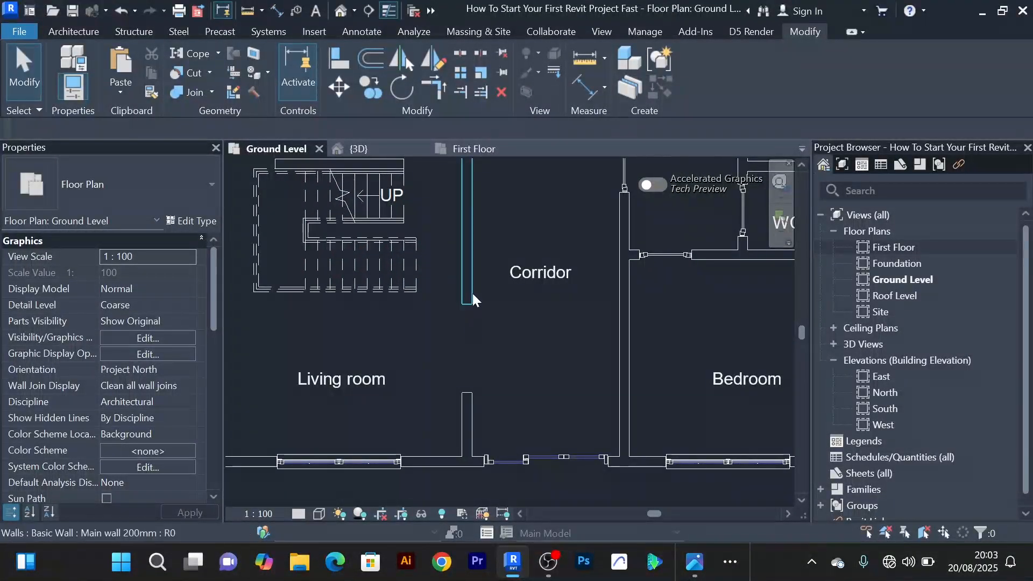
pyautogui.press('d')
pyautogui.press('i')
pyautogui.click(460, 263)
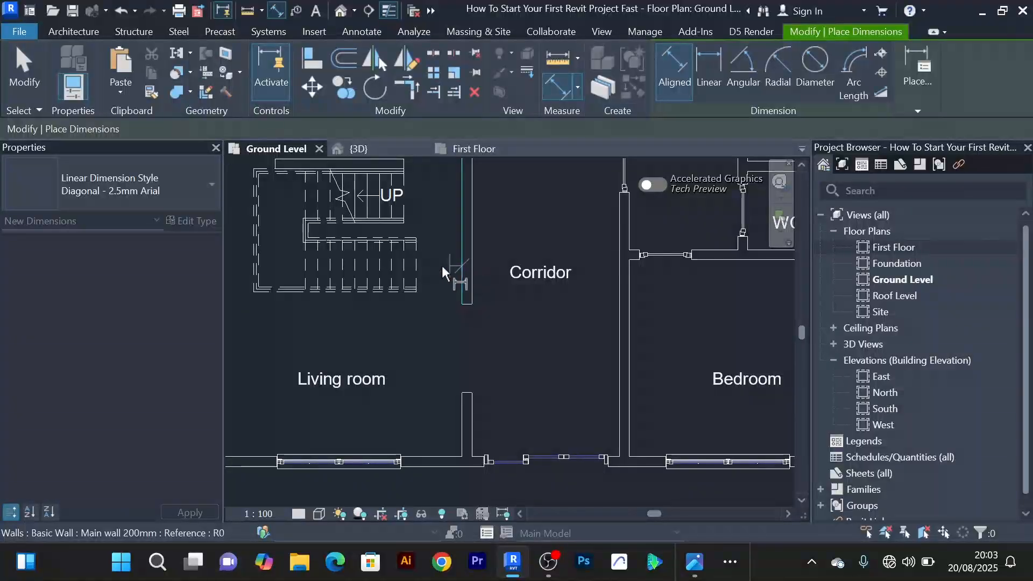
pyautogui.click(418, 265)
pyautogui.click(431, 266)
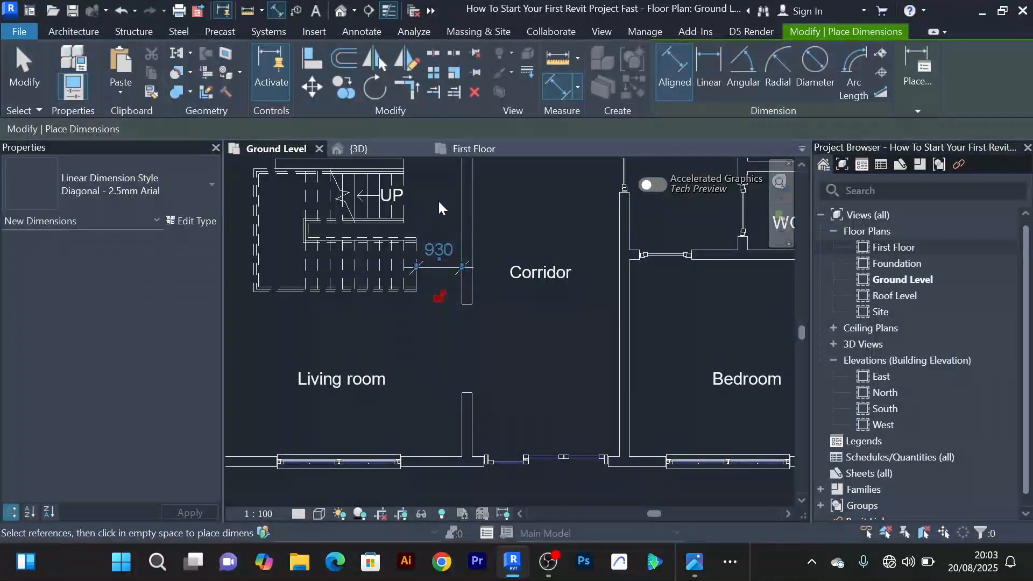
# Add an aligned dimension between the stair landing's outer edge and the living room's exterior wall
pyautogui.rightClick(438, 202)
pyautogui.click(474, 396)
pyautogui.scroll(6, 396, 230)
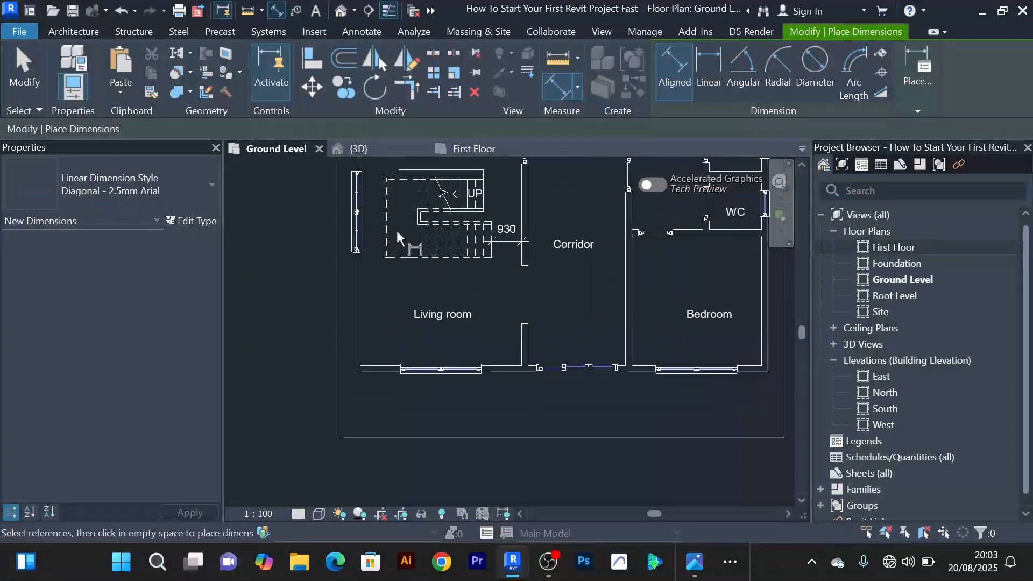
pyautogui.scroll(2, 387, 253)
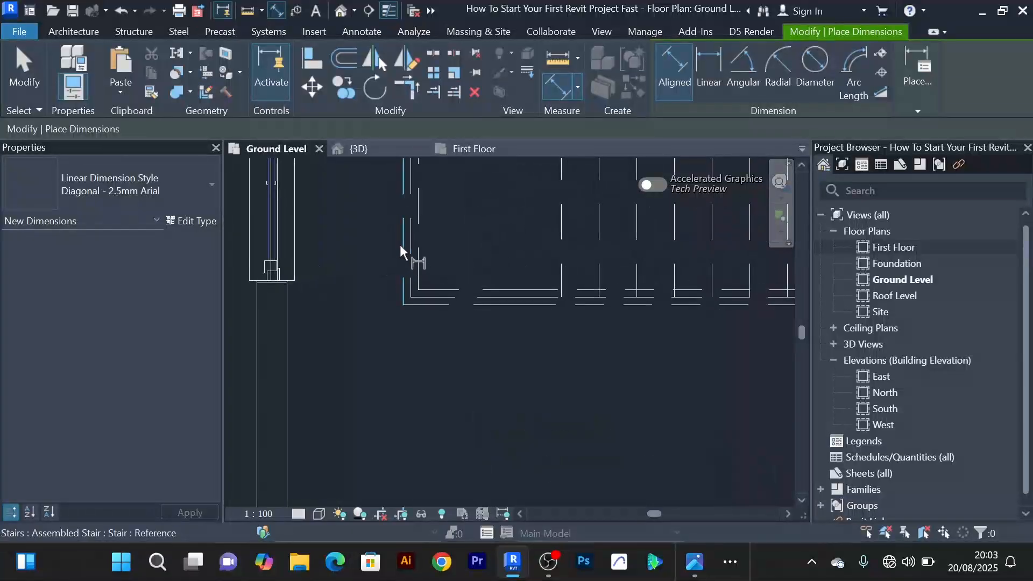
pyautogui.click(397, 240)
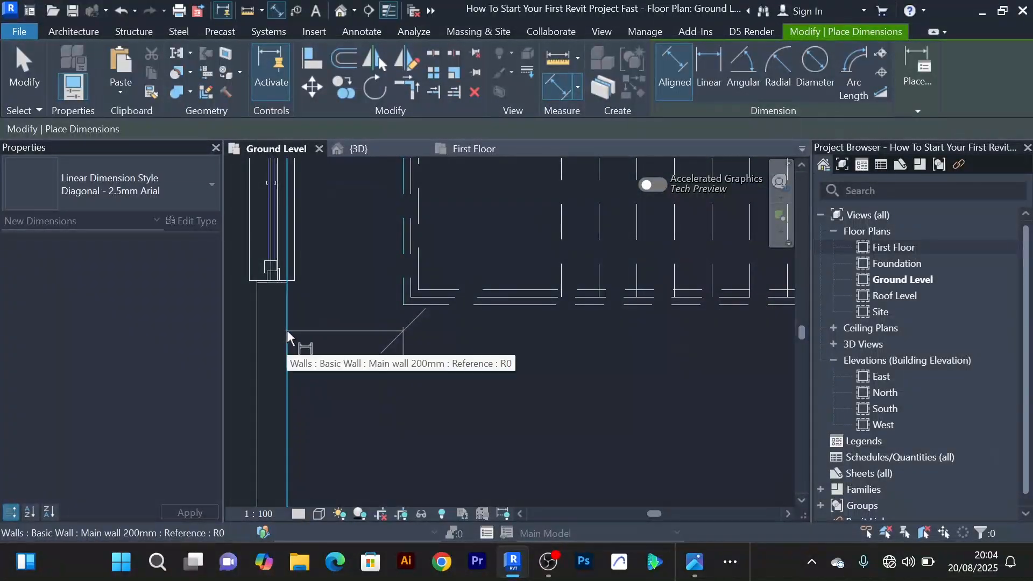
pyautogui.click(286, 330)
pyautogui.scroll(-2, 328, 329)
pyautogui.click(343, 333)
pyautogui.rightClick(340, 230)
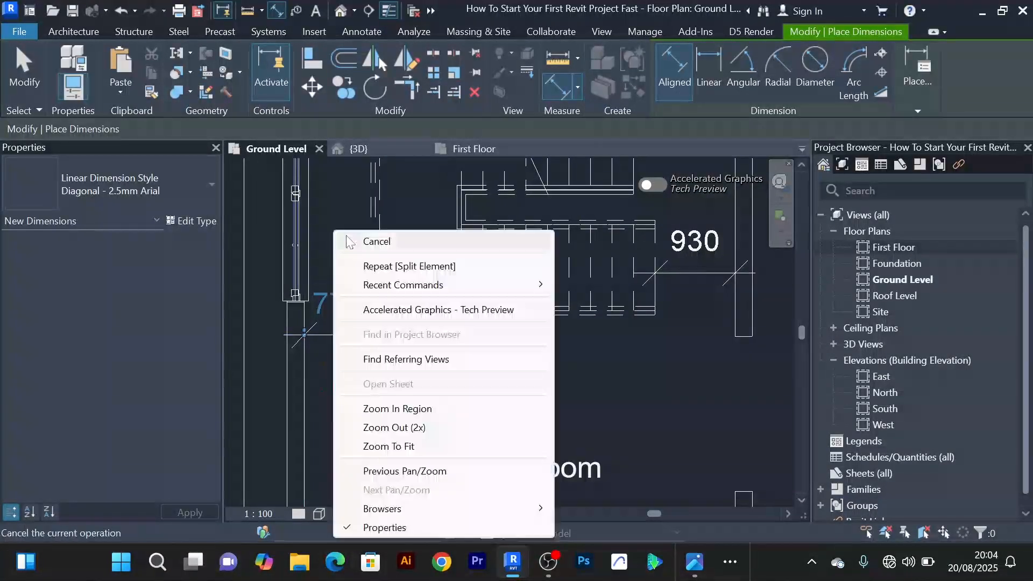
pyautogui.click(352, 237)
pyautogui.rightClick(340, 229)
pyautogui.click(353, 238)
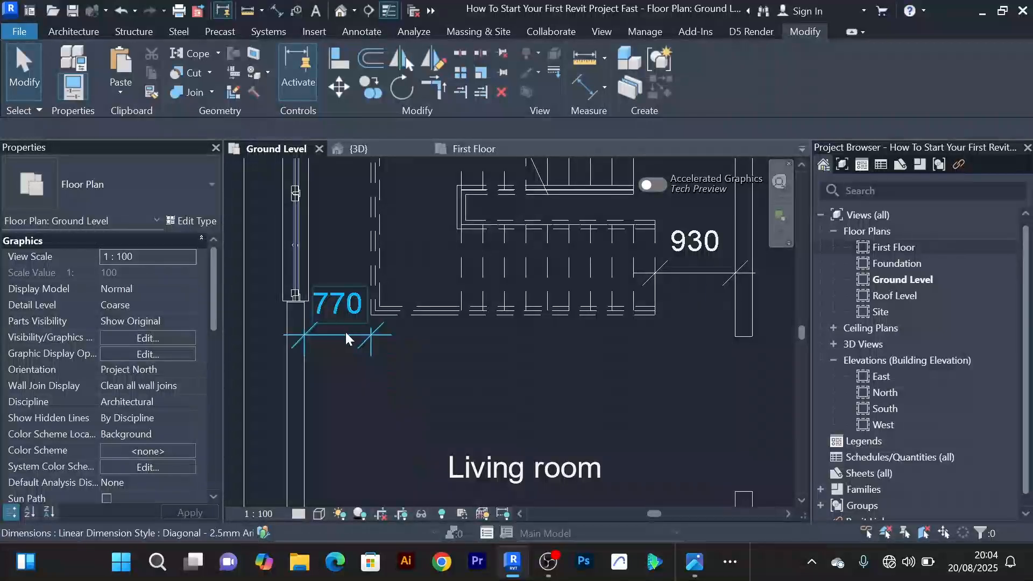
# Delete both dimensions beside the staircase, at the exterior wall and at the corridor wall
pyautogui.click(344, 330)
pyautogui.press('Delete')
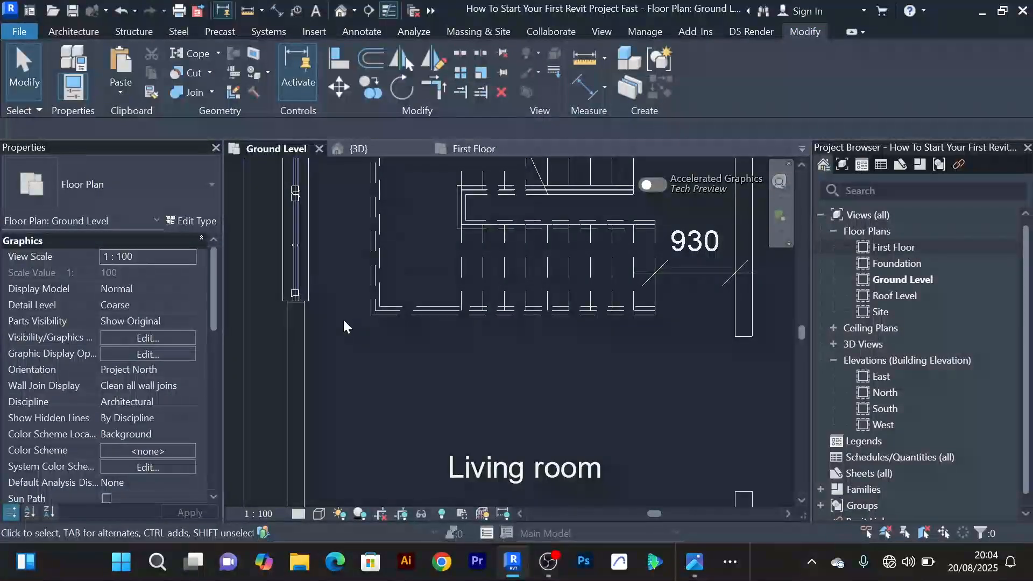
pyautogui.scroll(-2, 345, 325)
pyautogui.moveTo(530, 364); pyautogui.dragTo(500, 364, button='middle')
pyautogui.scroll(2, 514, 314)
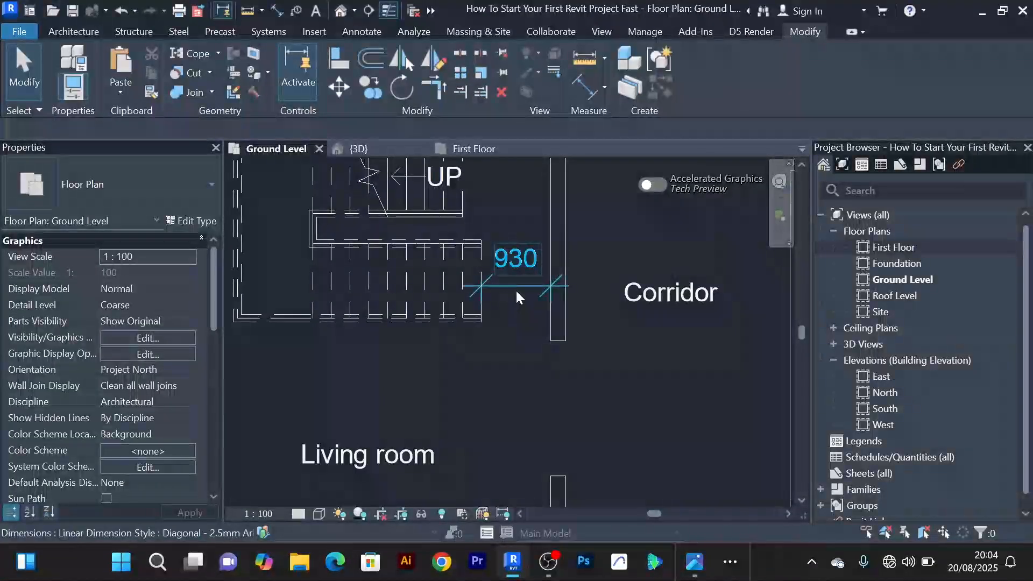
pyautogui.click(515, 289)
pyautogui.press('Delete')
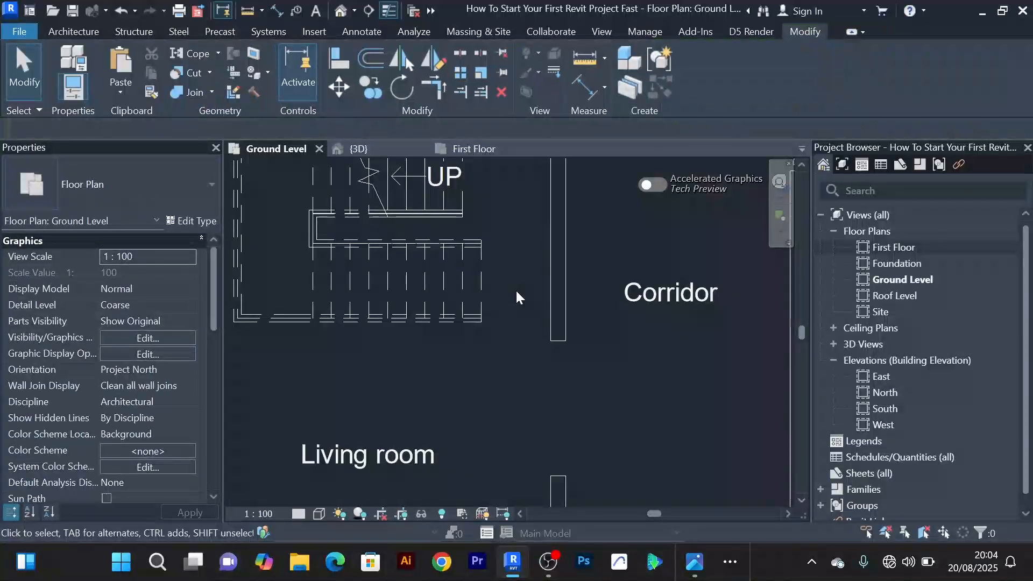
# Delete the door in the wall between the dining area and the corridor
pyautogui.scroll(-4, 515, 289)
pyautogui.moveTo(536, 297); pyautogui.dragTo(551, 348, button='middle')
pyautogui.scroll(5, 549, 248)
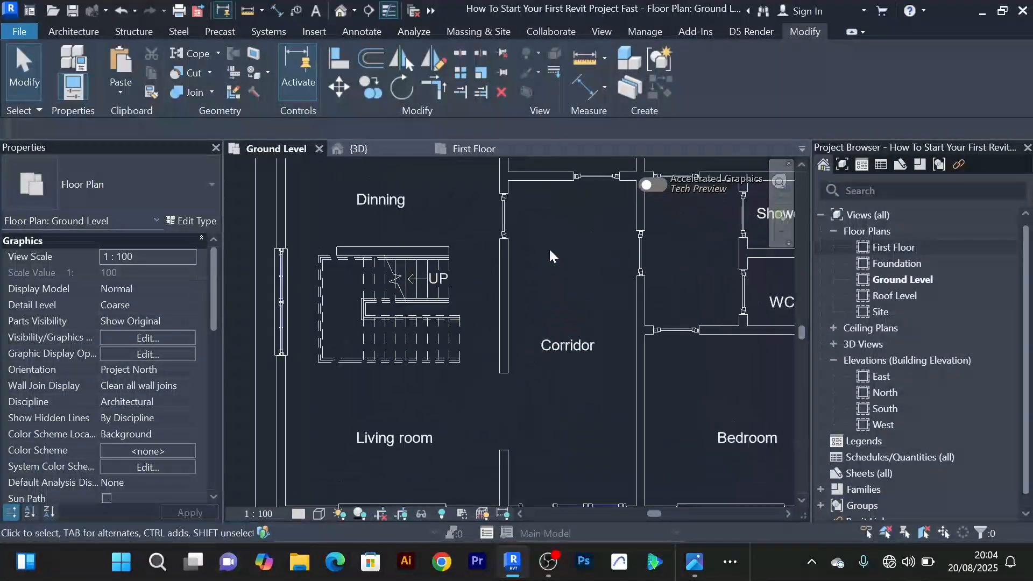
pyautogui.scroll(-3, 533, 258)
pyautogui.moveTo(543, 267); pyautogui.dragTo(529, 303, button='middle')
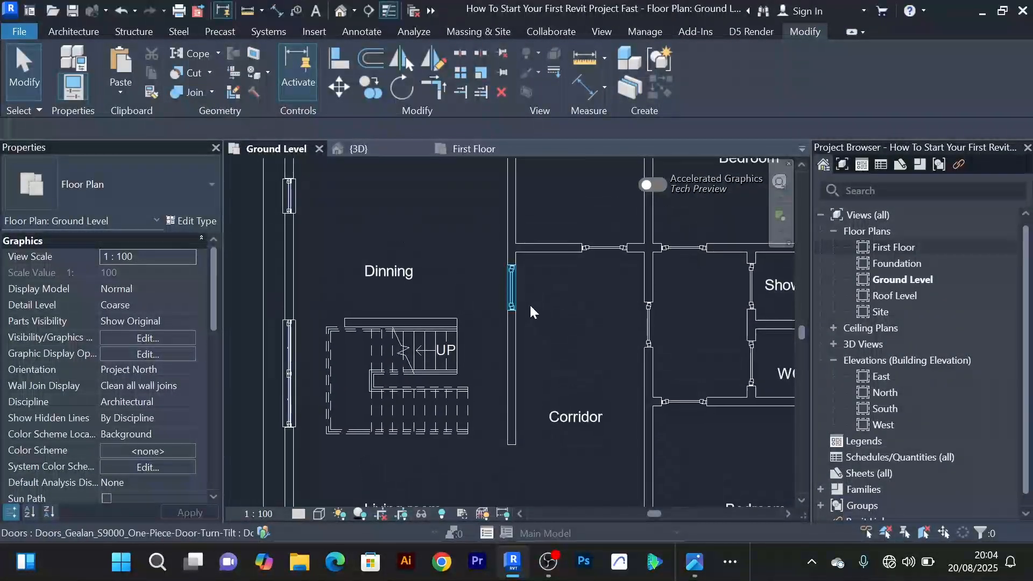
pyautogui.click(522, 297)
pyautogui.press('Escape')
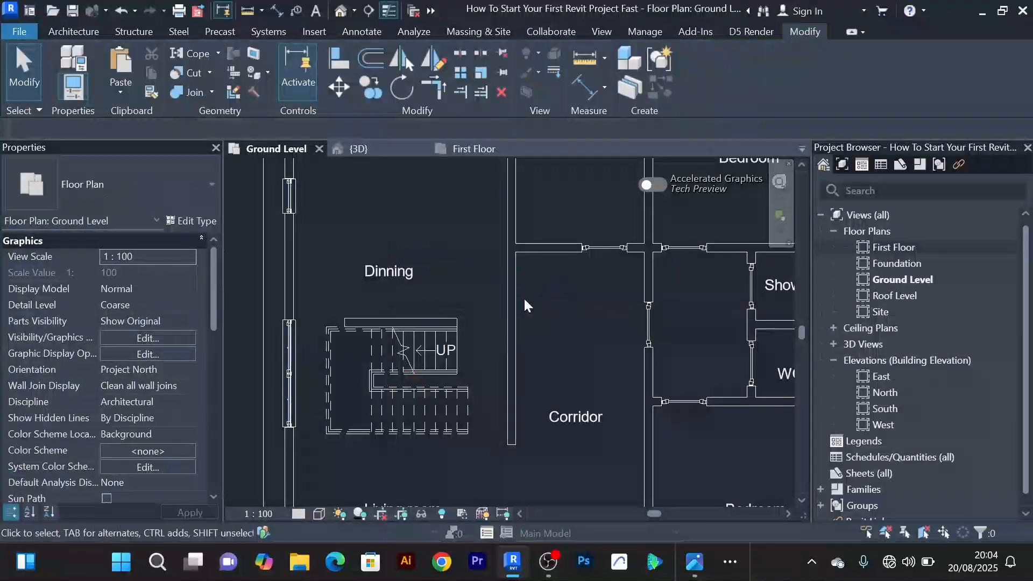
# Split the wall between the dining area and the corridor at the deleted door's location
pyautogui.click(461, 54)
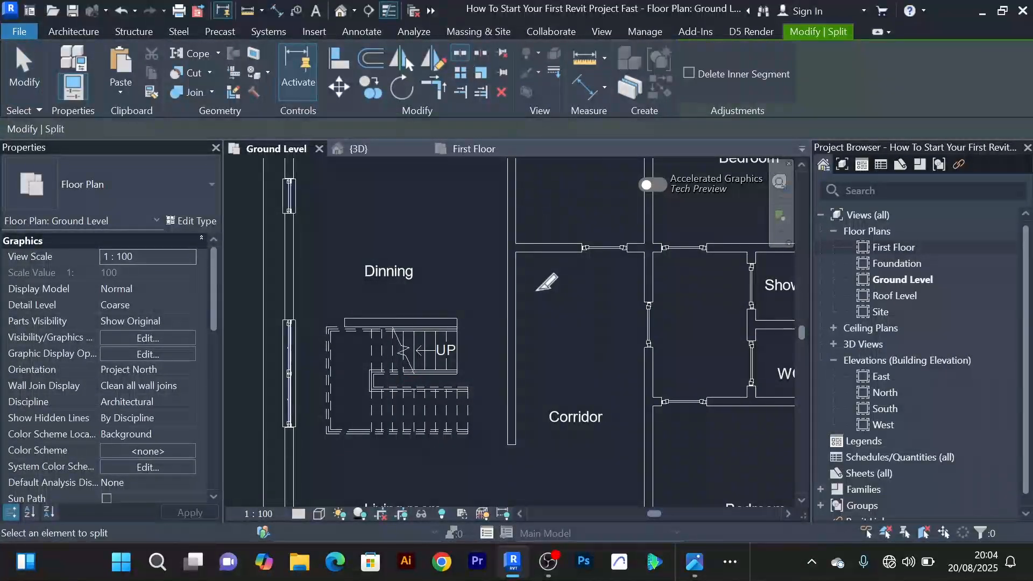
pyautogui.rightClick(447, 218)
pyautogui.click(457, 229)
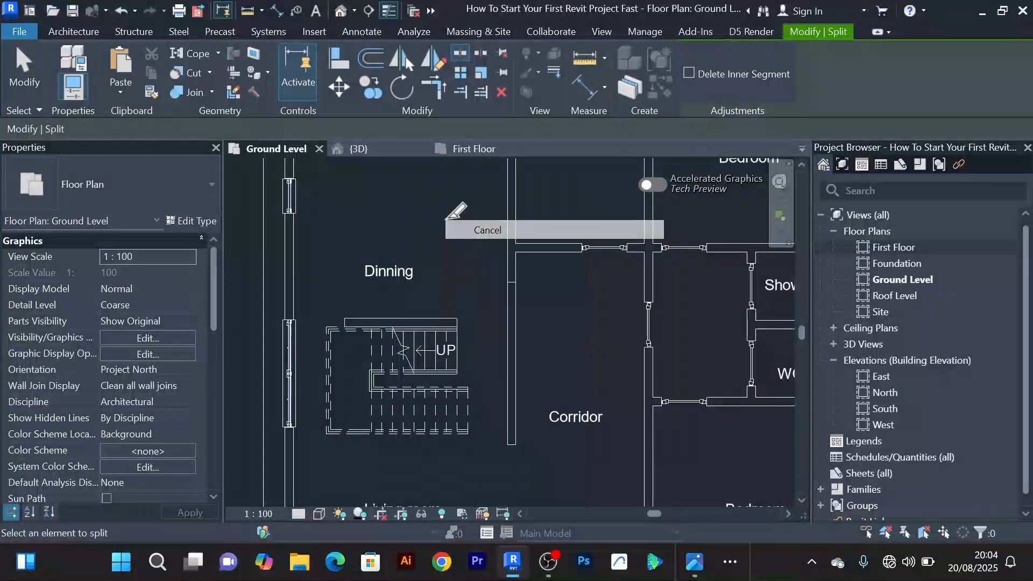
pyautogui.rightClick(448, 219)
pyautogui.click(462, 232)
pyautogui.scroll(2, 494, 302)
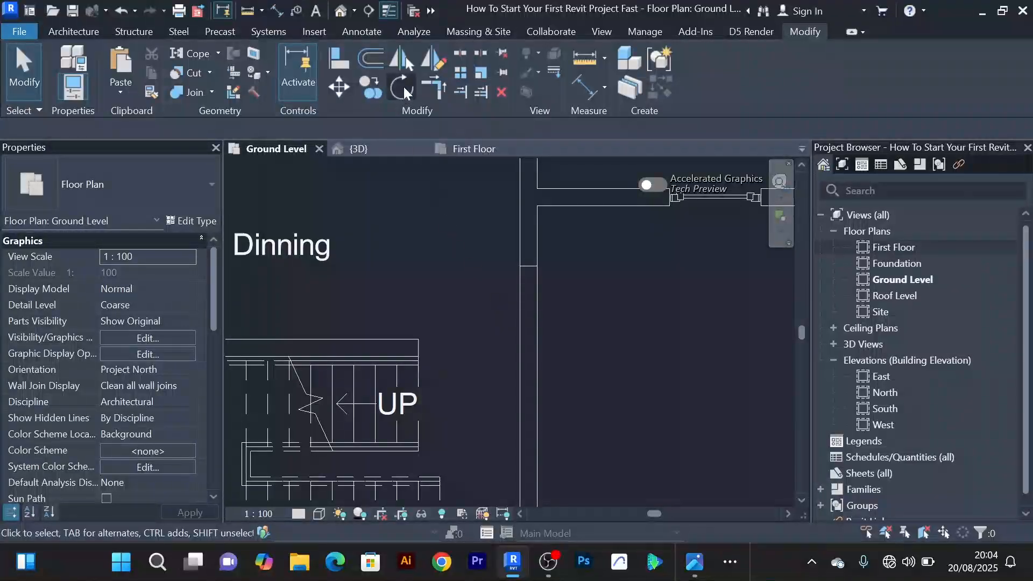
# Pull the staircase-side wall segment's end back from the split to open a gap between the dining area and the corridor
pyautogui.click(344, 61)
pyautogui.rightClick(436, 237)
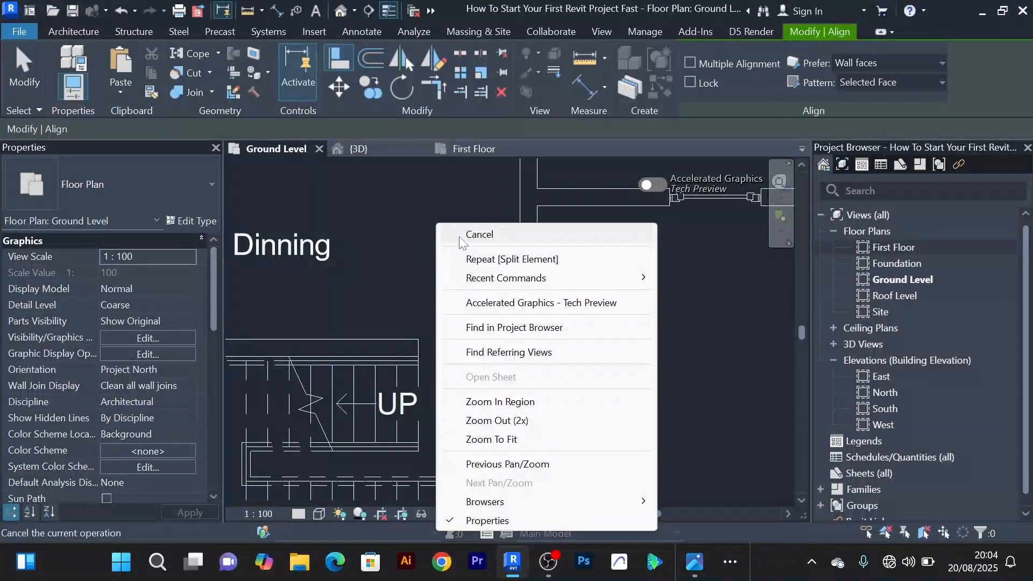
pyautogui.click(460, 237)
pyautogui.click(521, 299)
pyautogui.moveTo(527, 269); pyautogui.dragTo(529, 291)
pyautogui.click(449, 247)
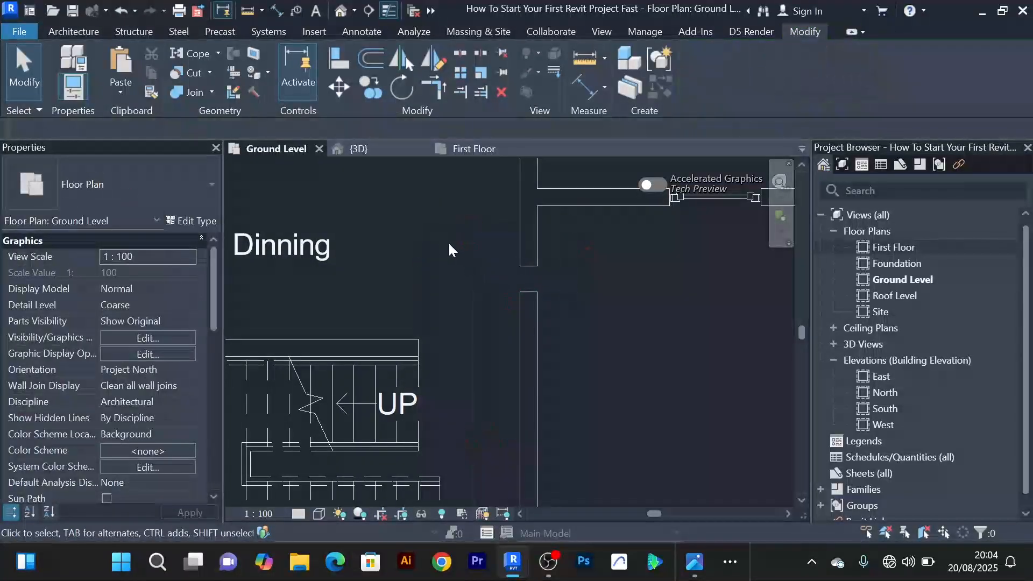
# Align the staircase-side wall segment's end with the dining-side face of the short wall along the staircase
pyautogui.click(343, 62)
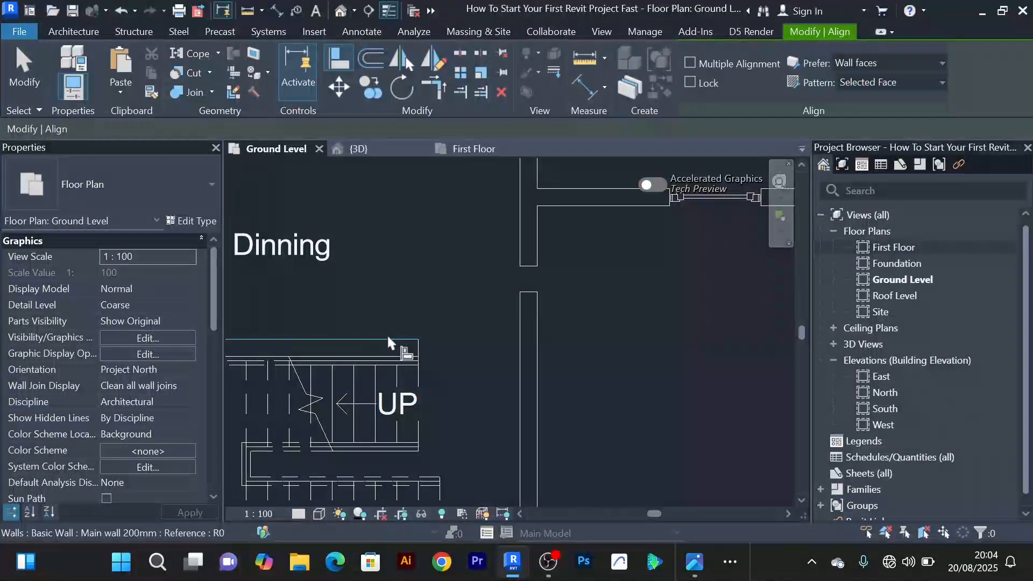
pyautogui.rightClick(425, 225)
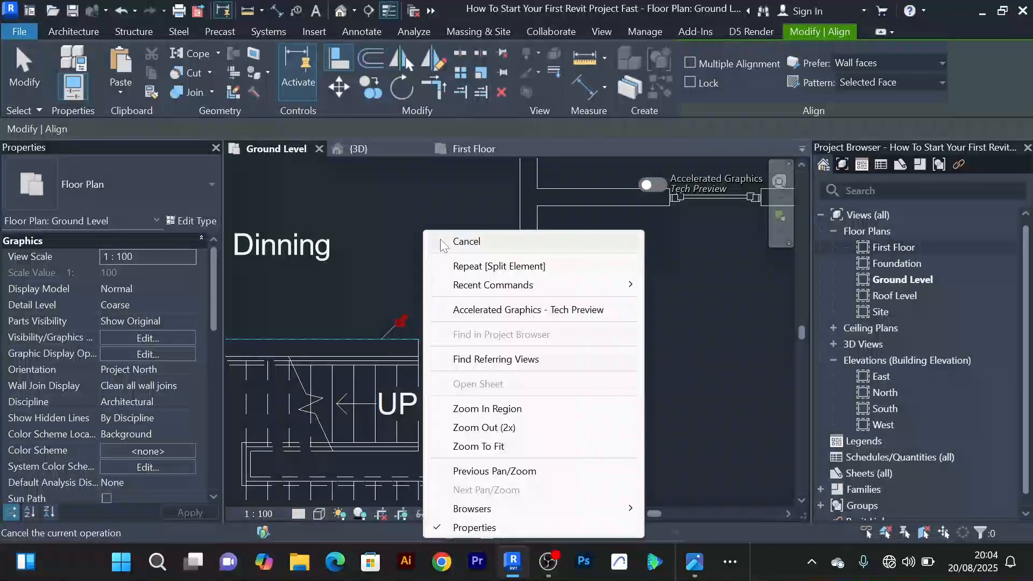
pyautogui.click(468, 233)
pyautogui.scroll(-3, 457, 245)
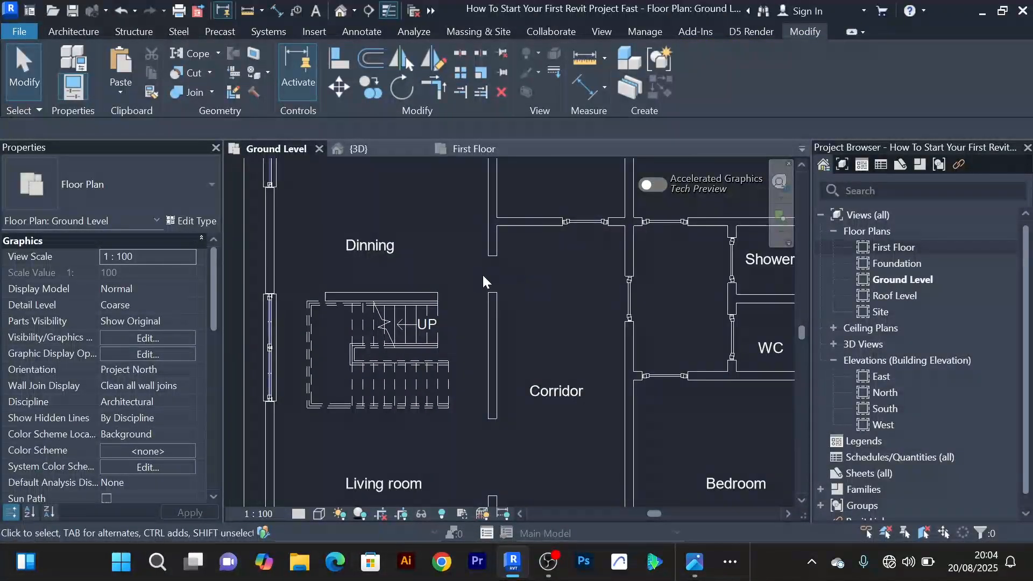
pyautogui.scroll(3, 484, 278)
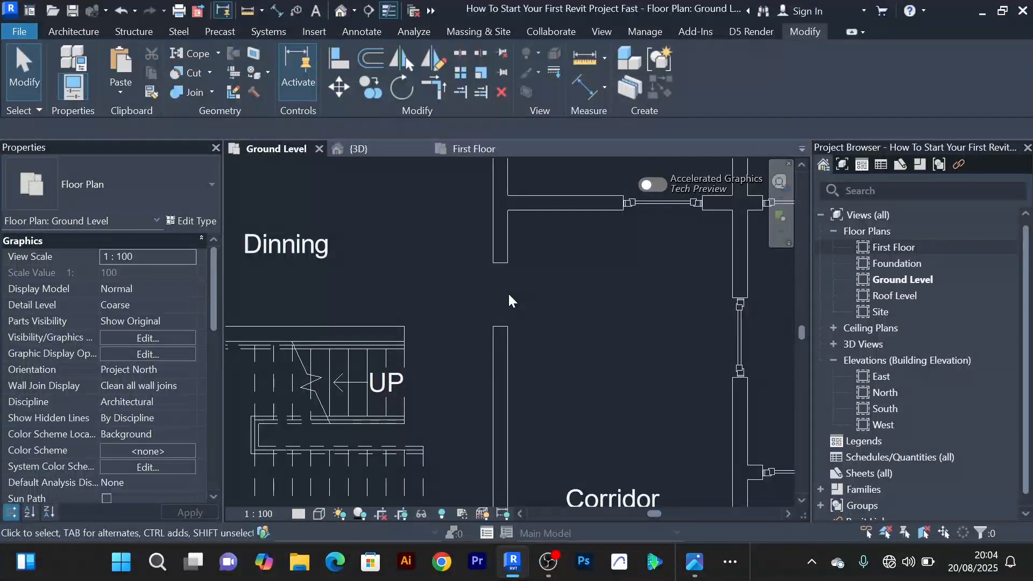
# Add an aligned dimension across the new opening between the dining area and the corridor
pyautogui.click(585, 90)
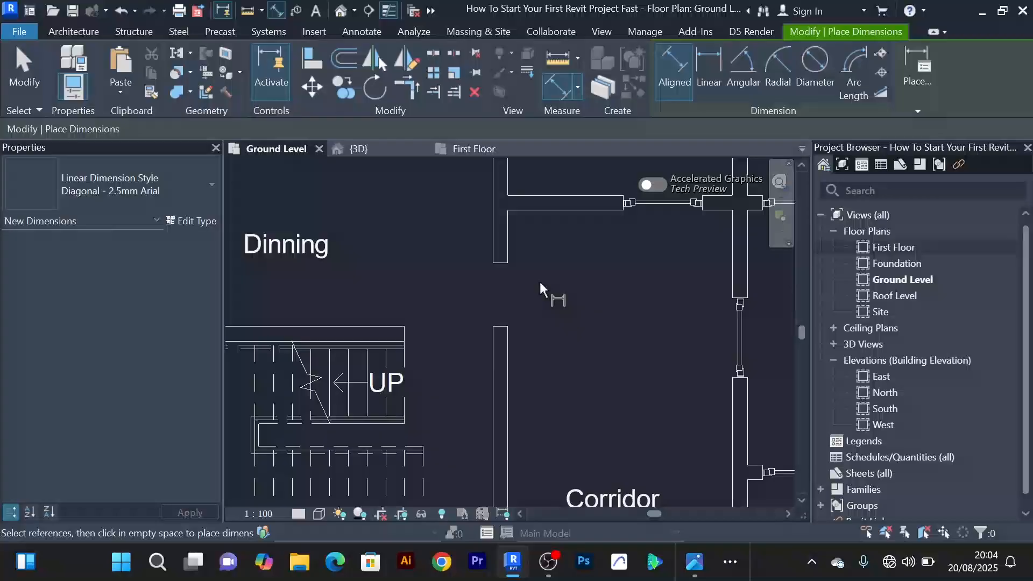
pyautogui.click(499, 263)
pyautogui.click(503, 325)
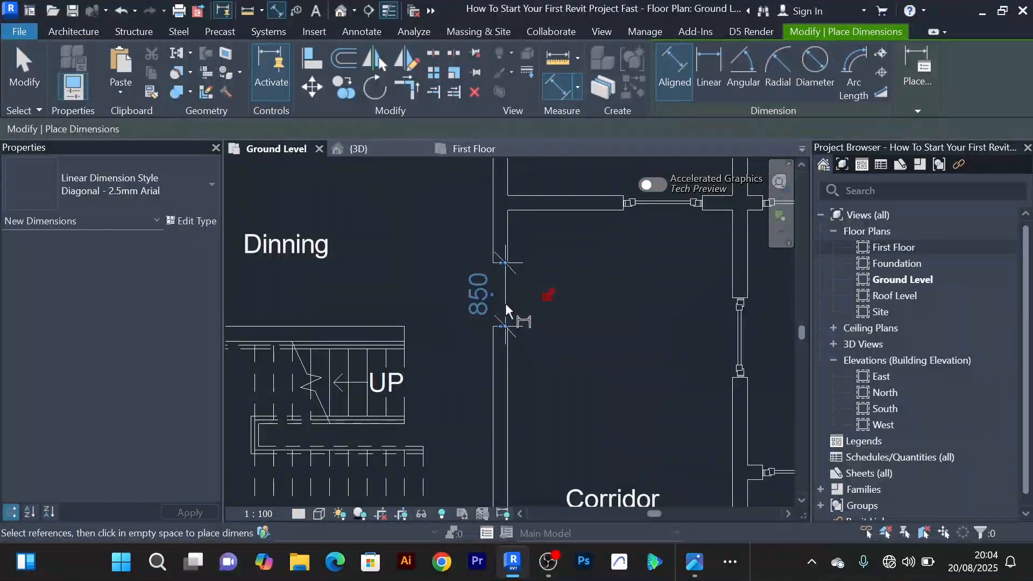
pyautogui.rightClick(428, 211)
pyautogui.click(450, 222)
pyautogui.rightClick(428, 204)
pyautogui.click(450, 216)
pyautogui.scroll(2, 552, 329)
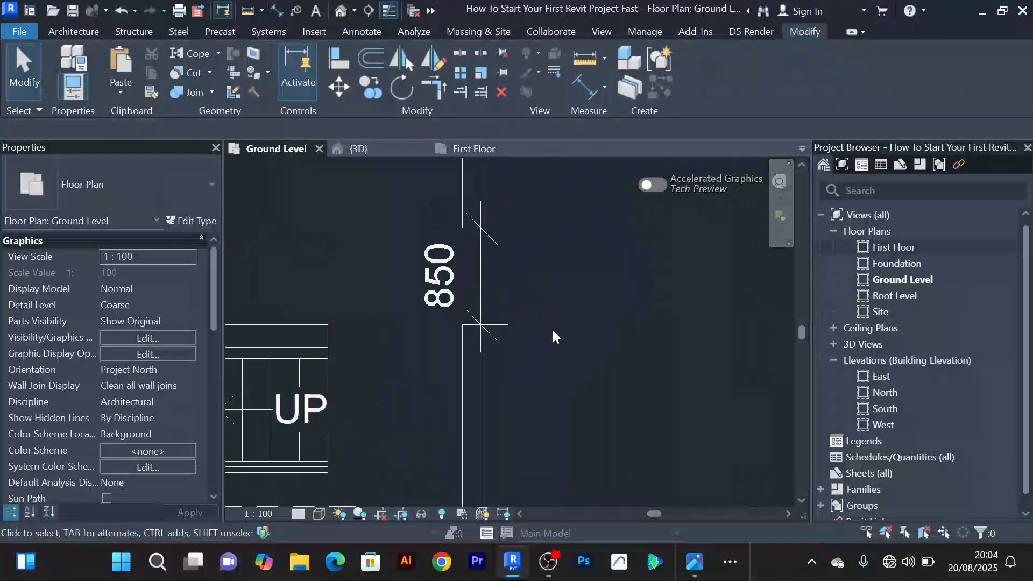
# Delete the dimension across the opening between the dining area and the corridor
pyautogui.scroll(-2, 554, 334)
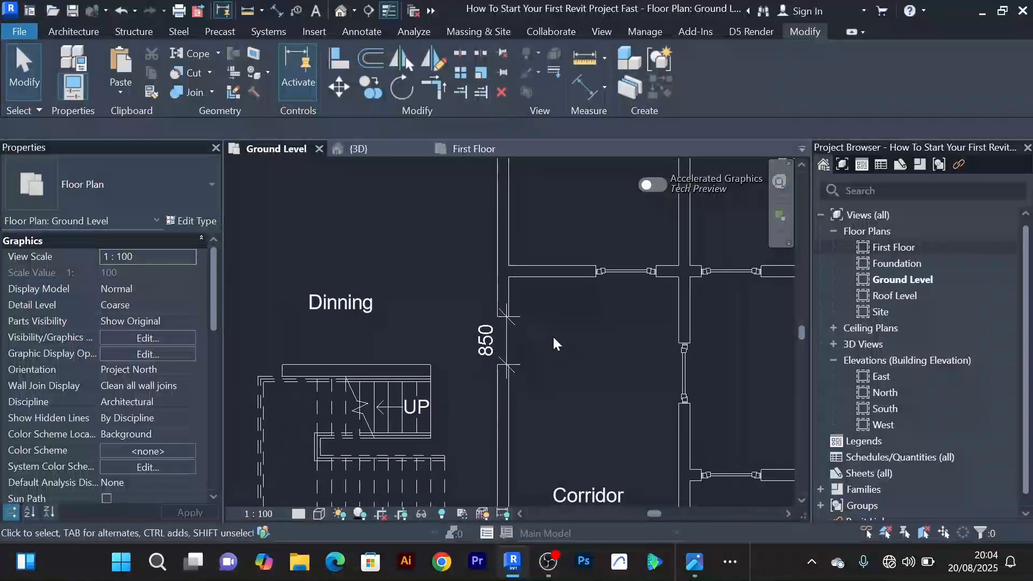
pyautogui.scroll(-2, 553, 339)
pyautogui.moveTo(553, 341); pyautogui.dragTo(541, 311, button='middle')
pyautogui.scroll(2, 541, 307)
pyautogui.scroll(-2, 541, 308)
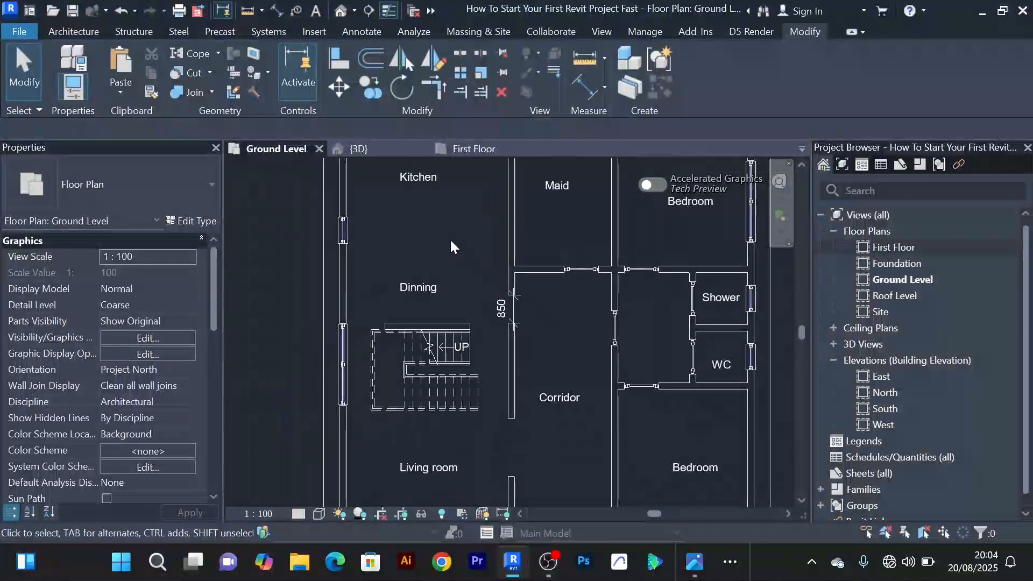
pyautogui.scroll(2, 510, 305)
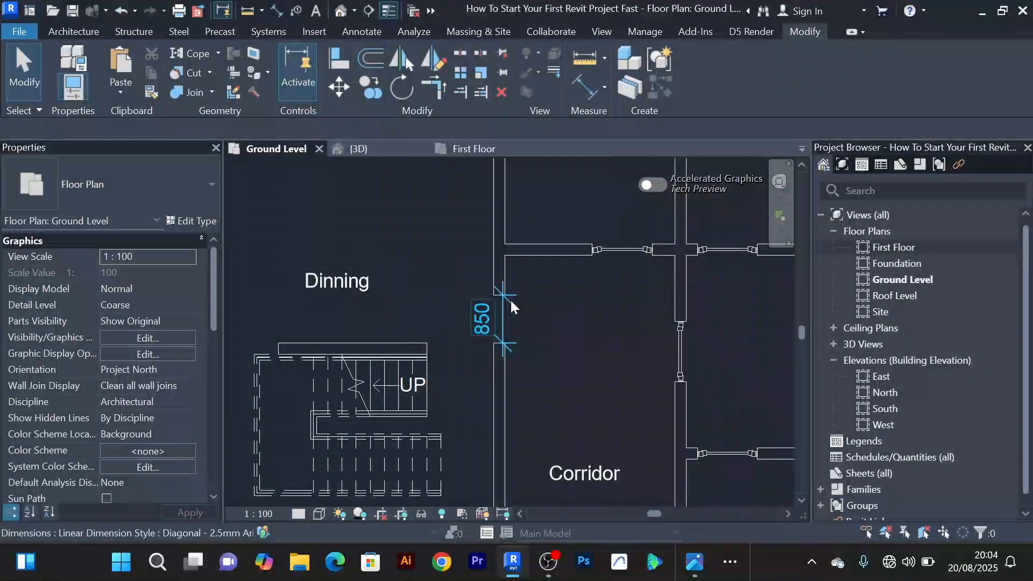
pyautogui.click(485, 308)
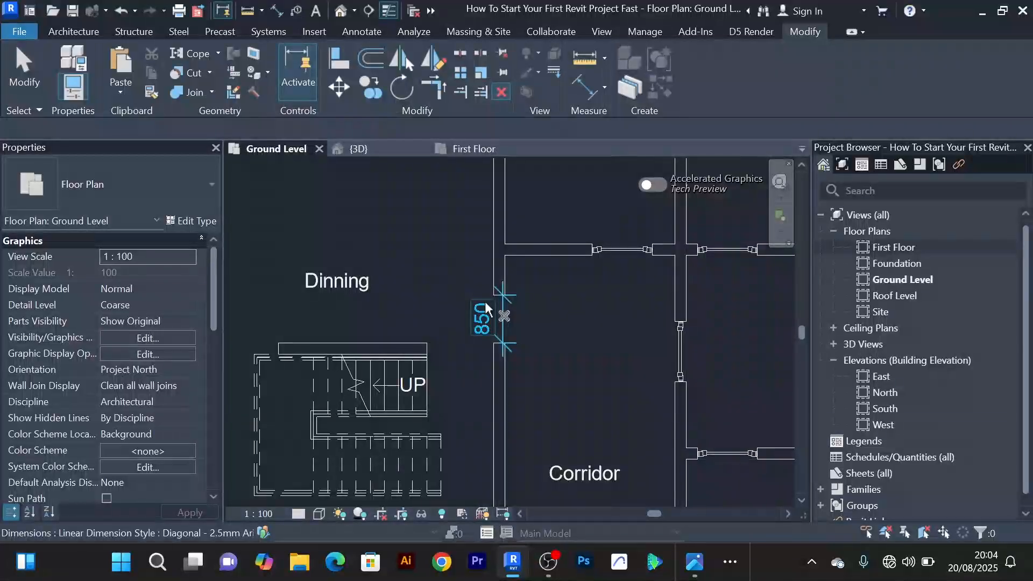
pyautogui.press('Escape')
pyautogui.rightClick(557, 338)
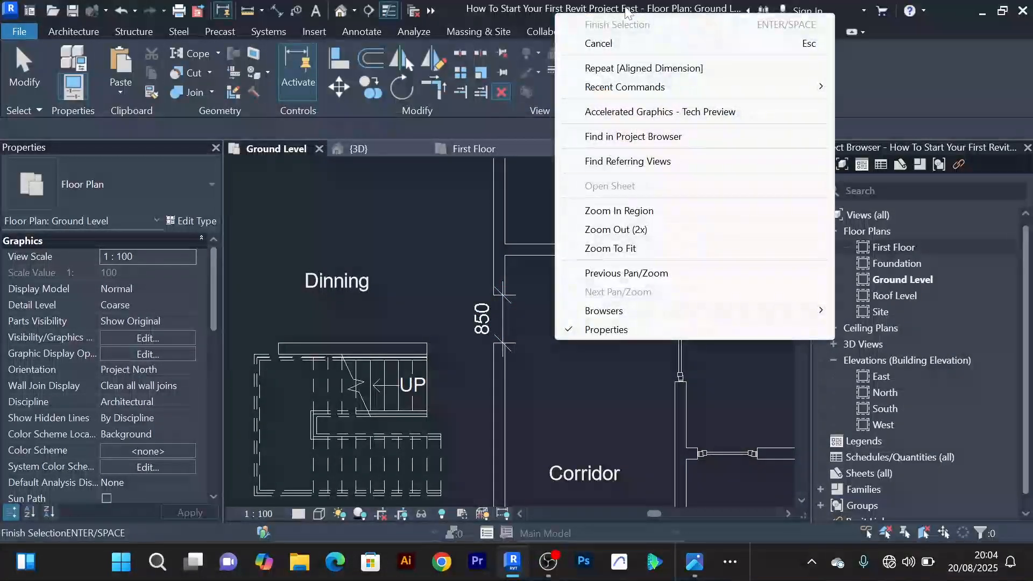
pyautogui.click(598, 43)
pyautogui.click(505, 333)
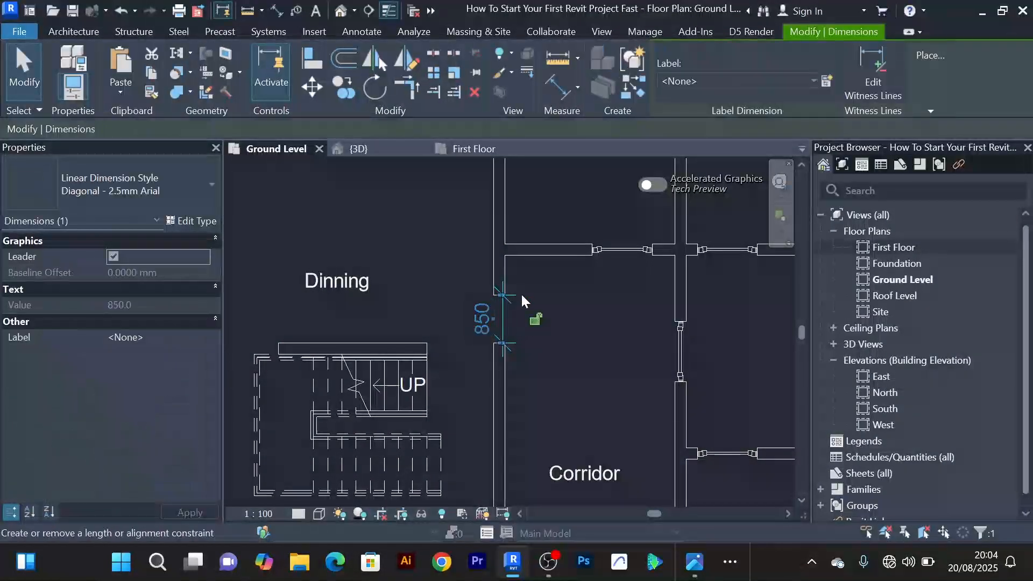
pyautogui.press('Delete')
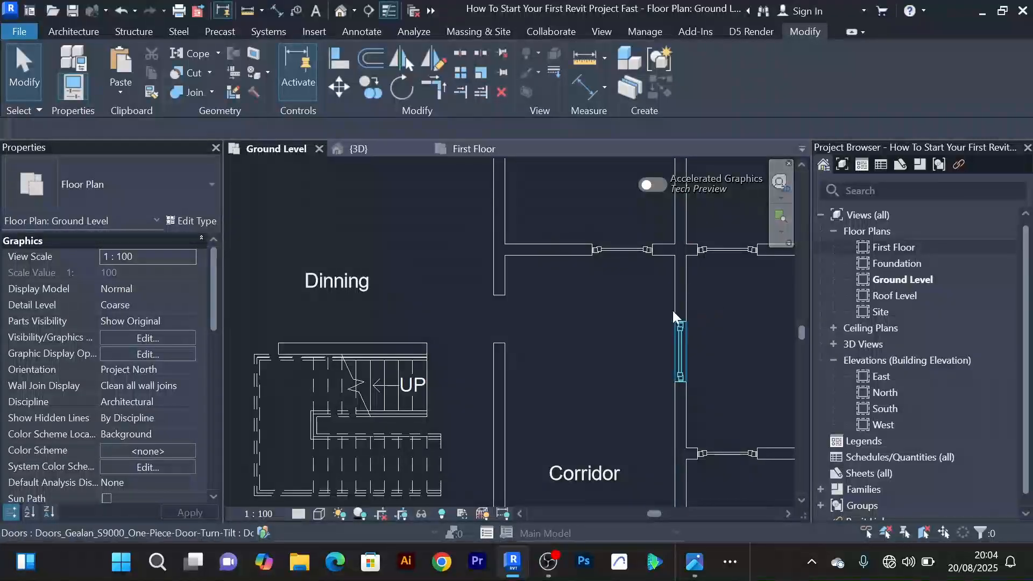
# Examine the ground-level layout, checking how the corridor openings and doors connect the dining area, living room, maid's room and bedrooms
pyautogui.scroll(-4, 630, 289)
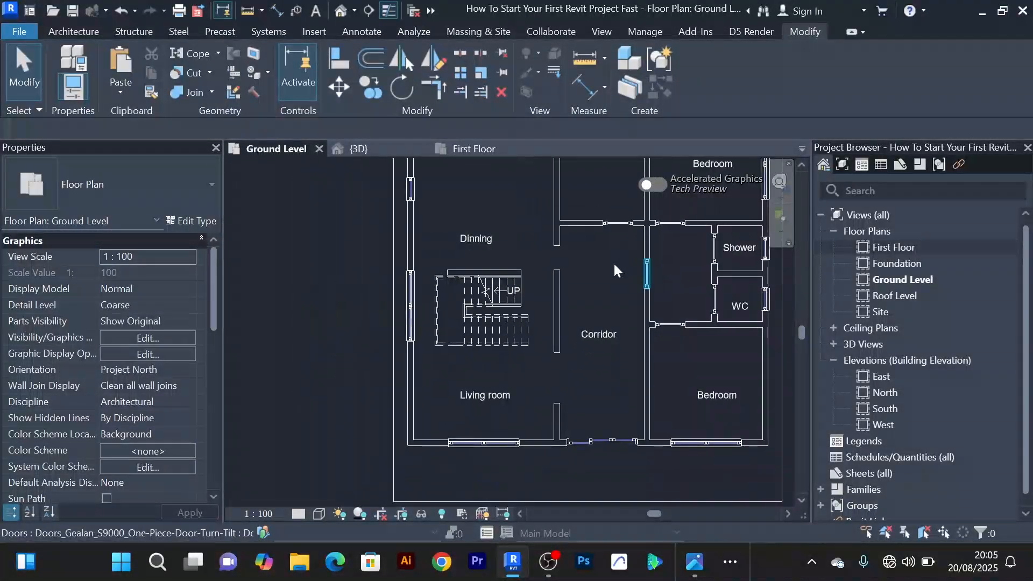
pyautogui.moveTo(614, 263); pyautogui.dragTo(580, 372, button='middle')
pyautogui.scroll(2, 578, 356)
pyautogui.scroll(-2, 579, 356)
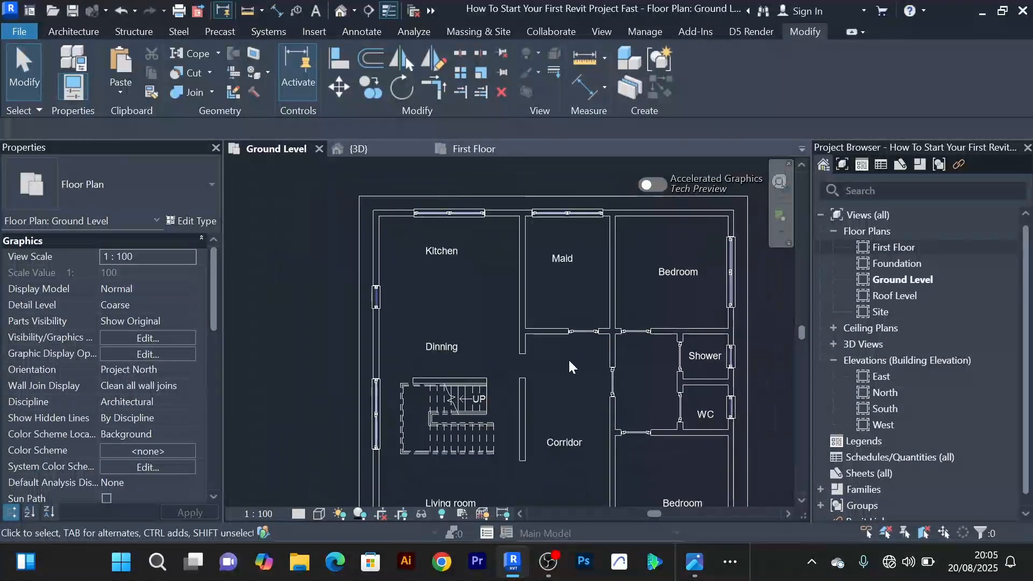
pyautogui.scroll(3, 570, 365)
pyautogui.scroll(-3, 600, 375)
pyautogui.moveTo(599, 375); pyautogui.dragTo(578, 294, button='middle')
pyautogui.scroll(3, 568, 348)
pyautogui.scroll(-4, 568, 348)
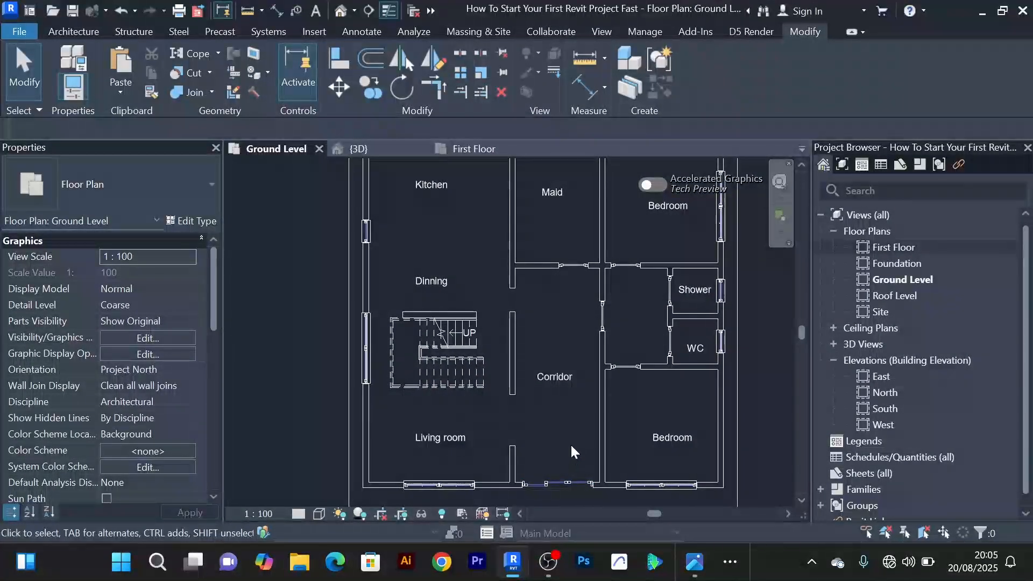
pyautogui.scroll(4, 571, 299)
pyautogui.scroll(-6, 555, 295)
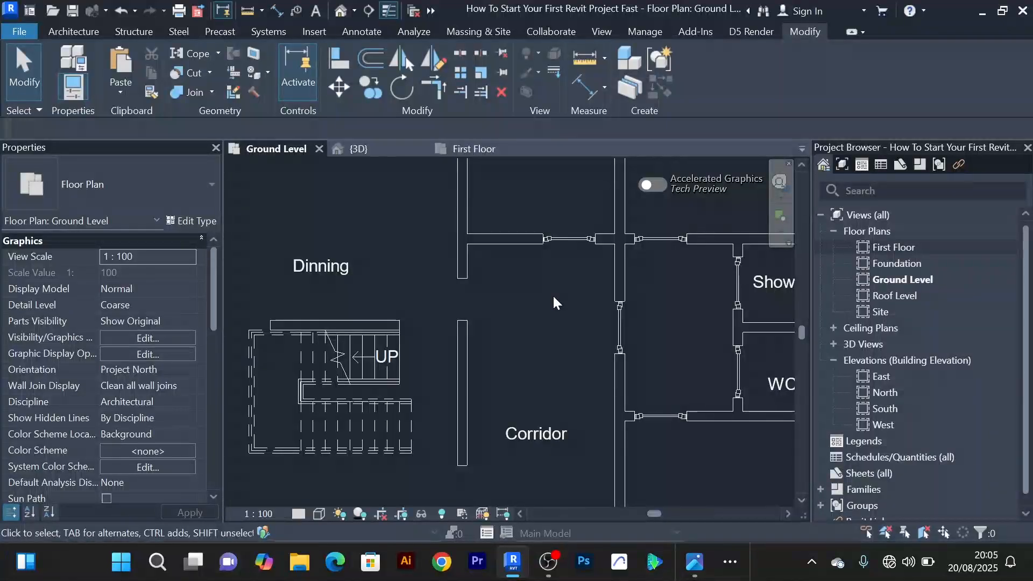
pyautogui.scroll(-1, 538, 294)
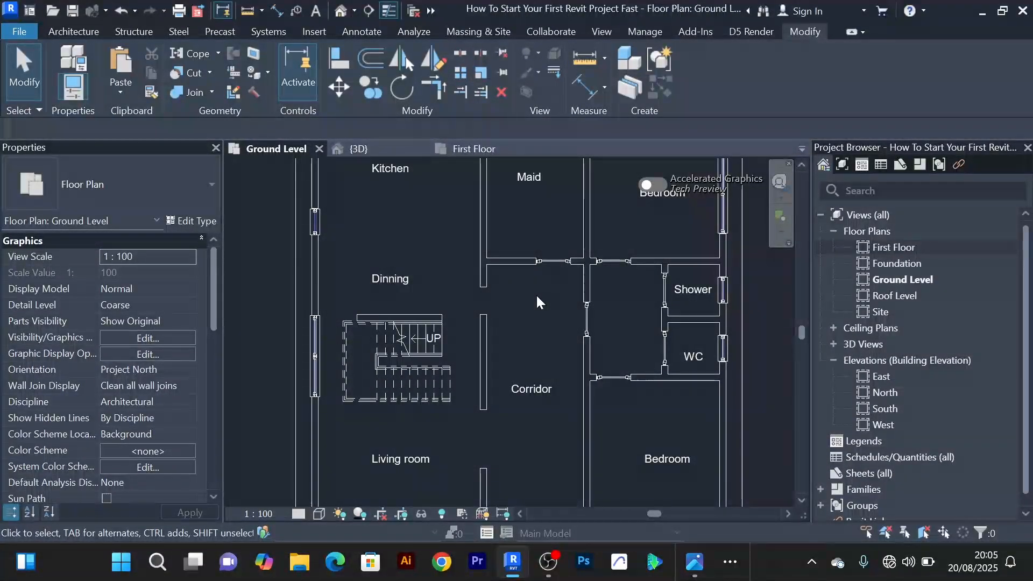
pyautogui.scroll(-4, 554, 249)
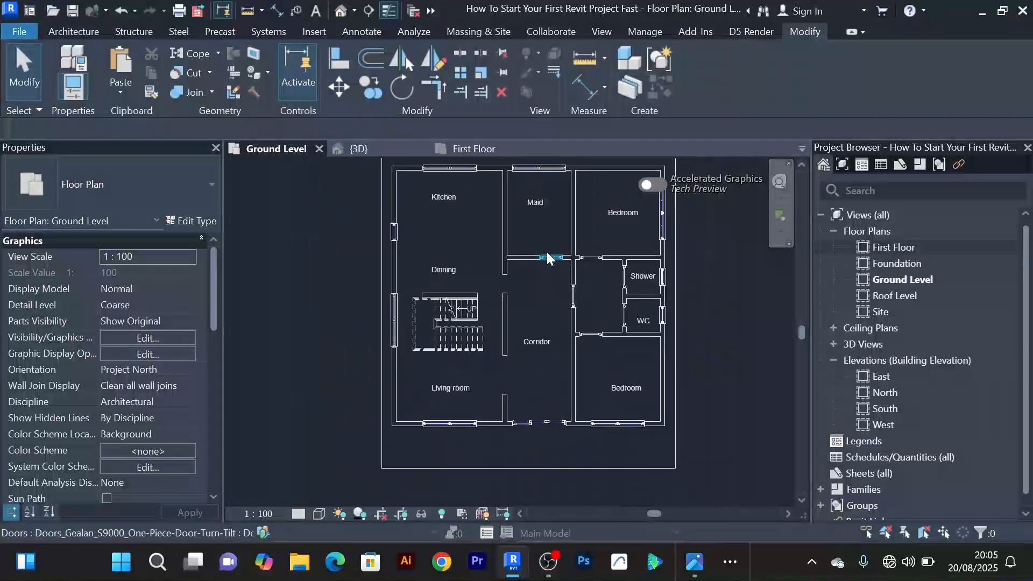
pyautogui.scroll(2, 543, 228)
pyautogui.scroll(1, 547, 280)
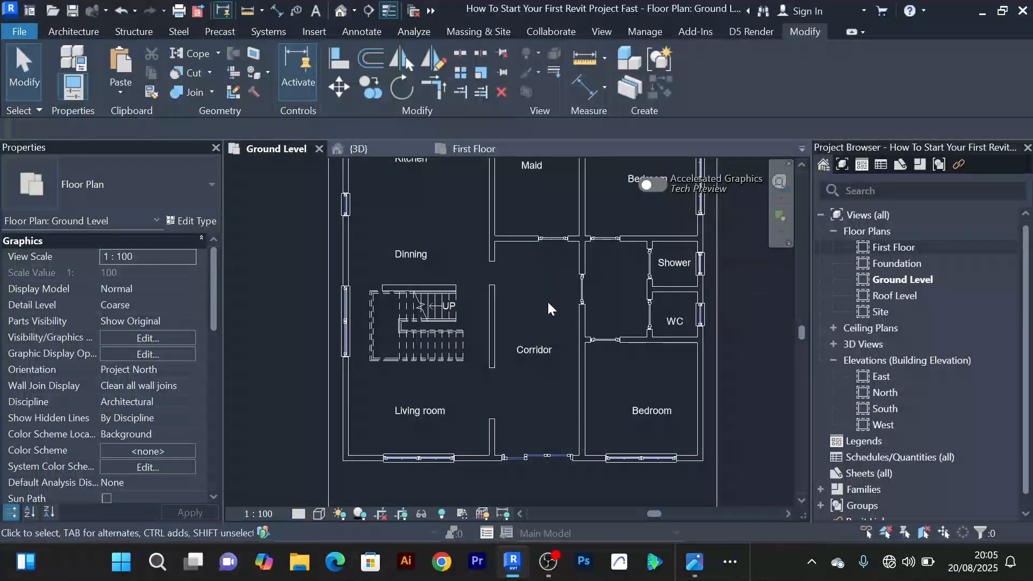
pyautogui.scroll(1, 547, 279)
pyautogui.scroll(-2, 547, 278)
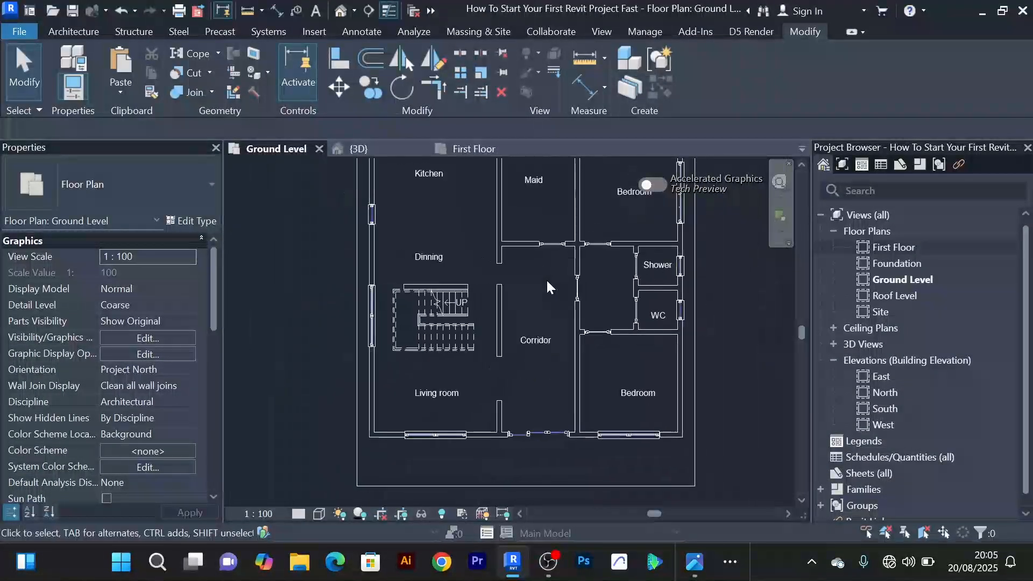
pyautogui.scroll(3, 545, 278)
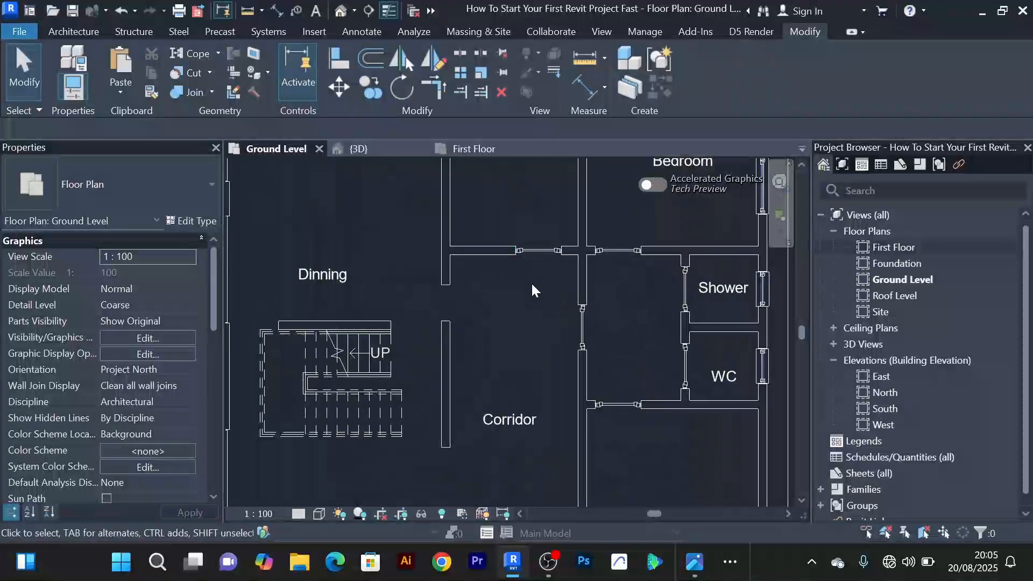
pyautogui.scroll(2, 528, 288)
pyautogui.scroll(-2, 528, 288)
pyautogui.moveTo(538, 304); pyautogui.dragTo(537, 298, button='middle')
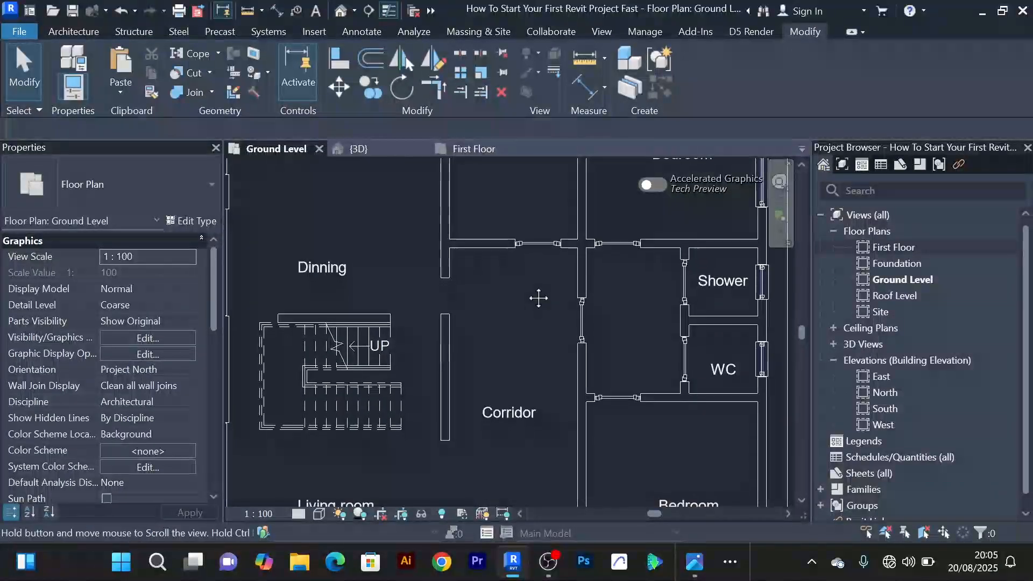
pyautogui.scroll(1, 512, 289)
pyautogui.scroll(-3, 512, 291)
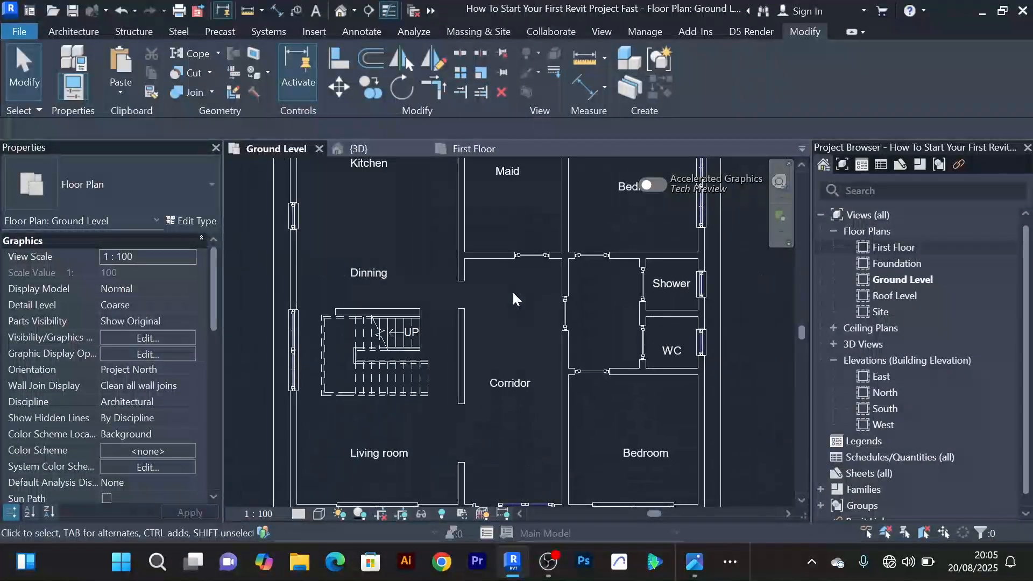
pyautogui.scroll(3, 513, 292)
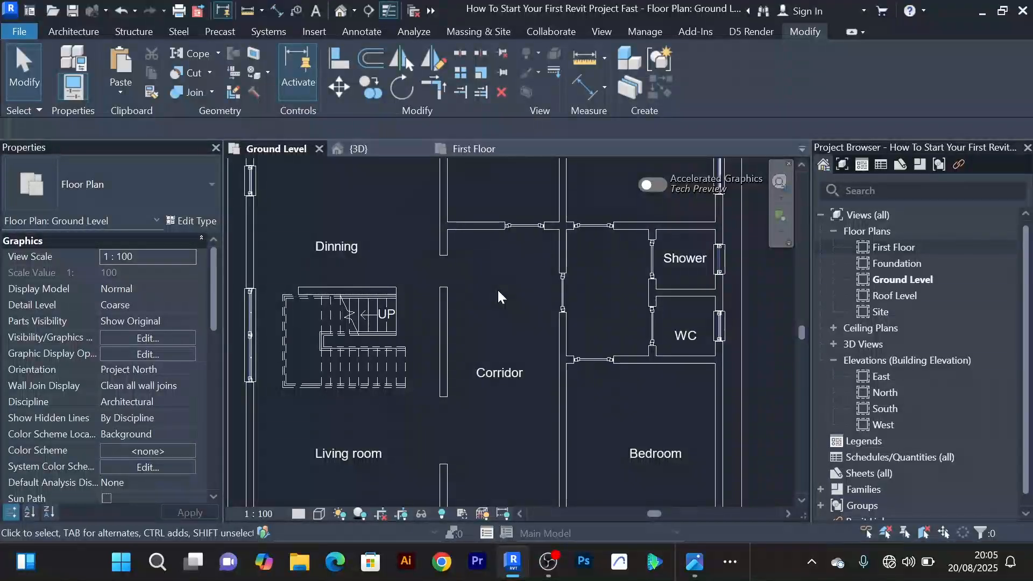
pyautogui.scroll(-1, 496, 287)
pyautogui.scroll(-1, 496, 286)
pyautogui.scroll(-1, 538, 274)
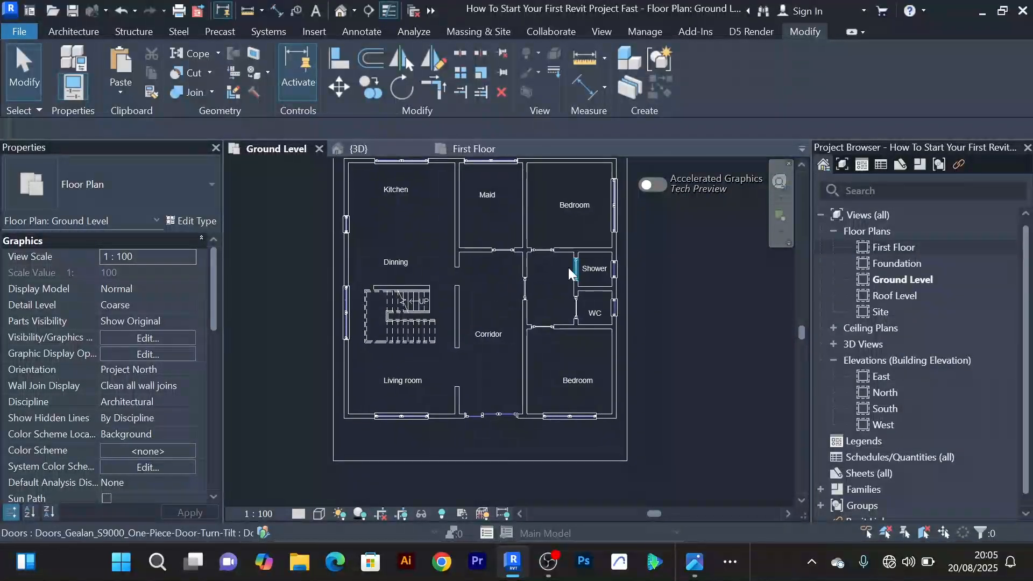
# Review the ground-level circulation from the corridor through the interior doors to the maid's room, both bedrooms, shower and WC
pyautogui.scroll(2, 556, 262)
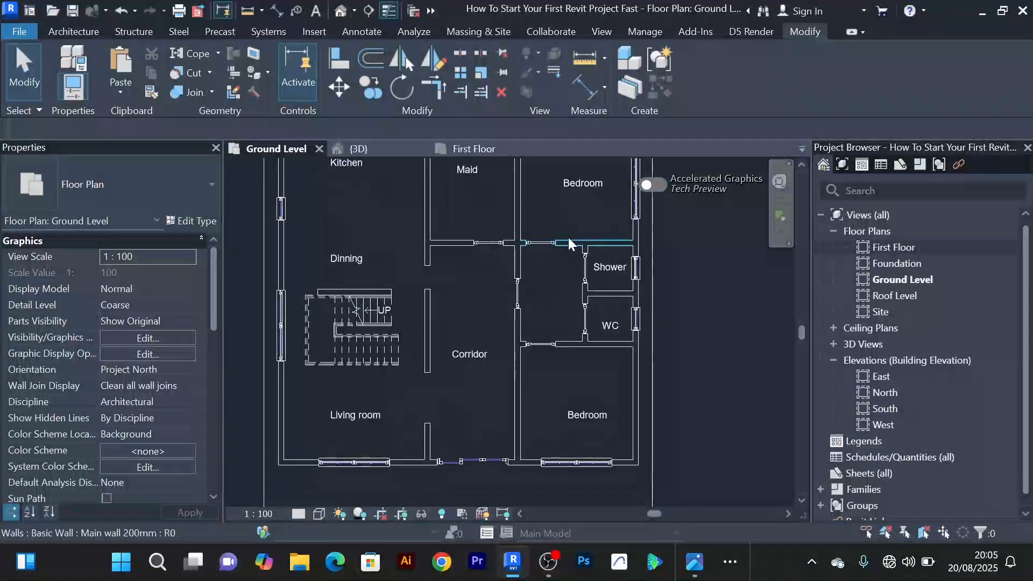
pyautogui.scroll(-2, 548, 279)
pyautogui.scroll(2, 540, 237)
pyautogui.scroll(-2, 538, 258)
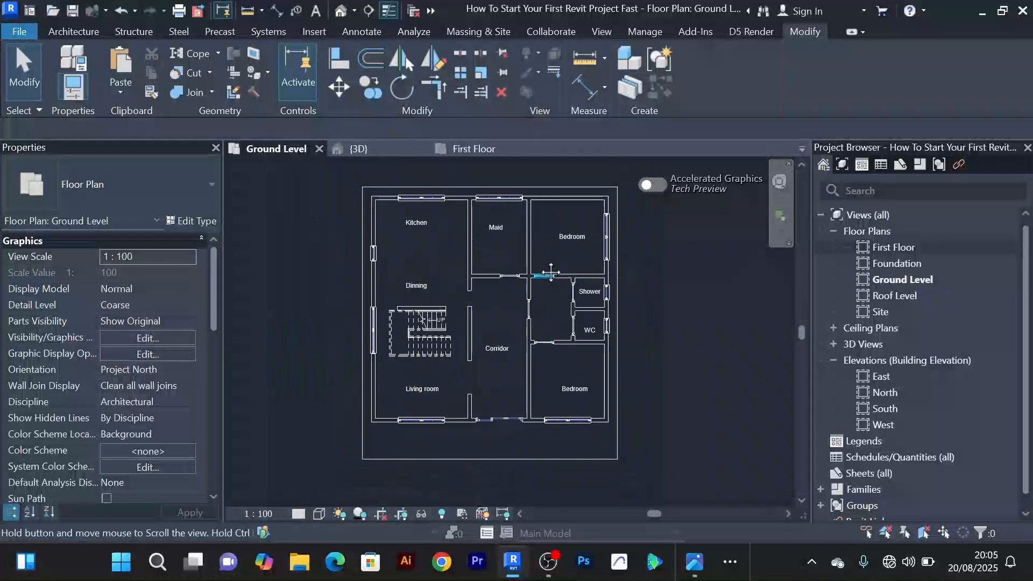
pyautogui.scroll(3, 530, 269)
pyautogui.scroll(-3, 530, 271)
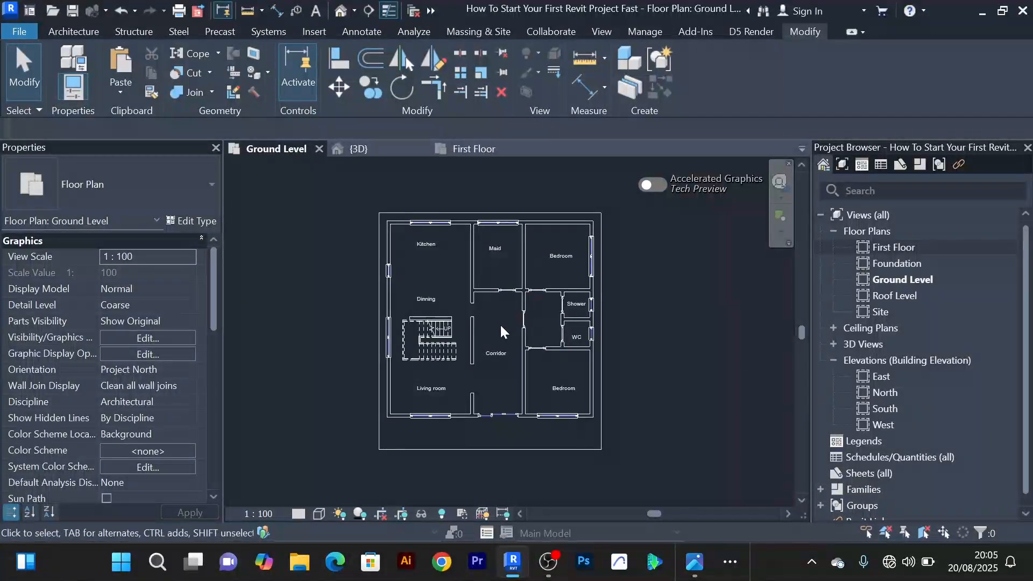
pyautogui.moveTo(499, 324); pyautogui.dragTo(496, 312, button='middle')
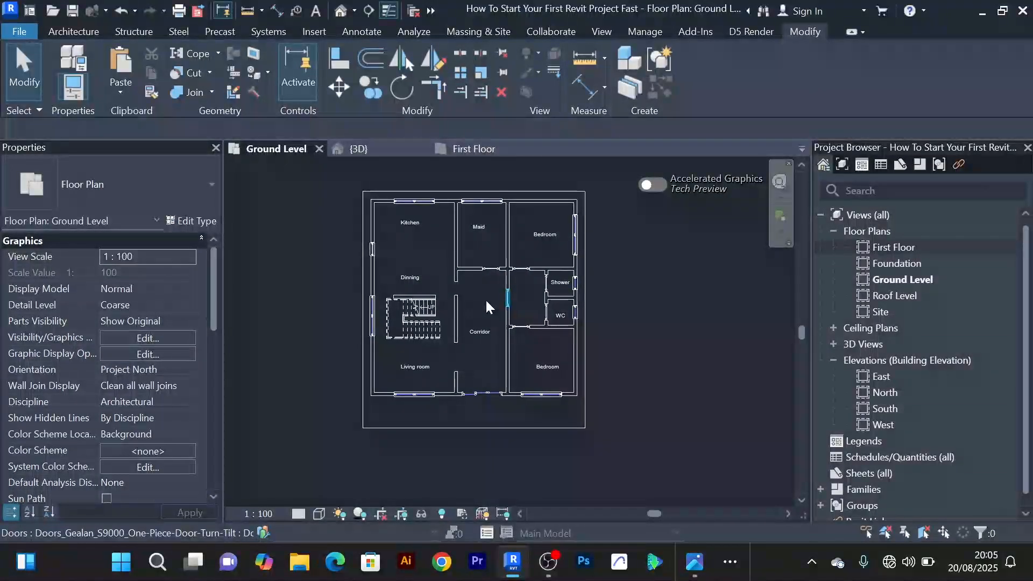
pyautogui.scroll(2, 477, 259)
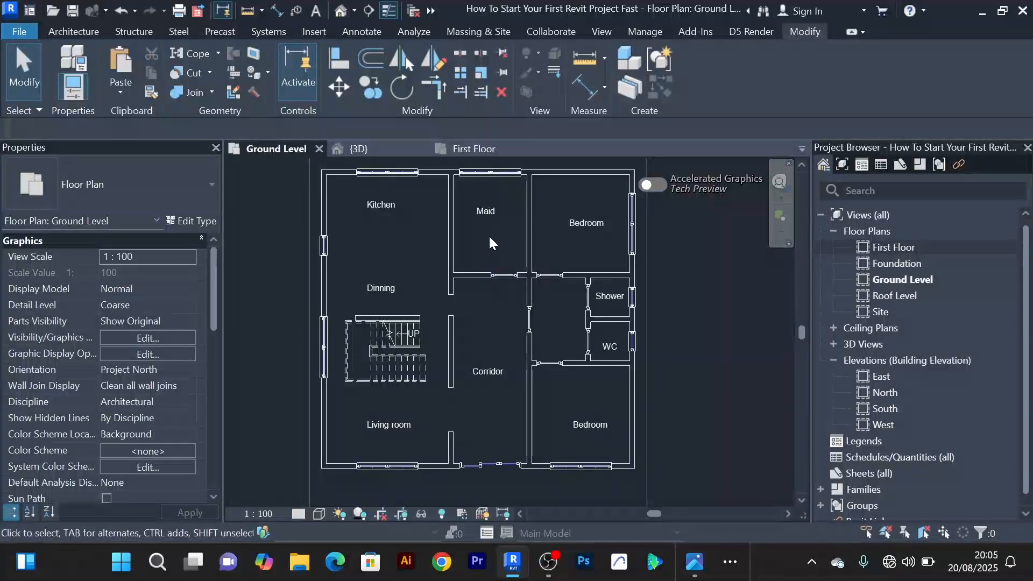
pyautogui.moveTo(489, 240); pyautogui.dragTo(498, 266, button='middle')
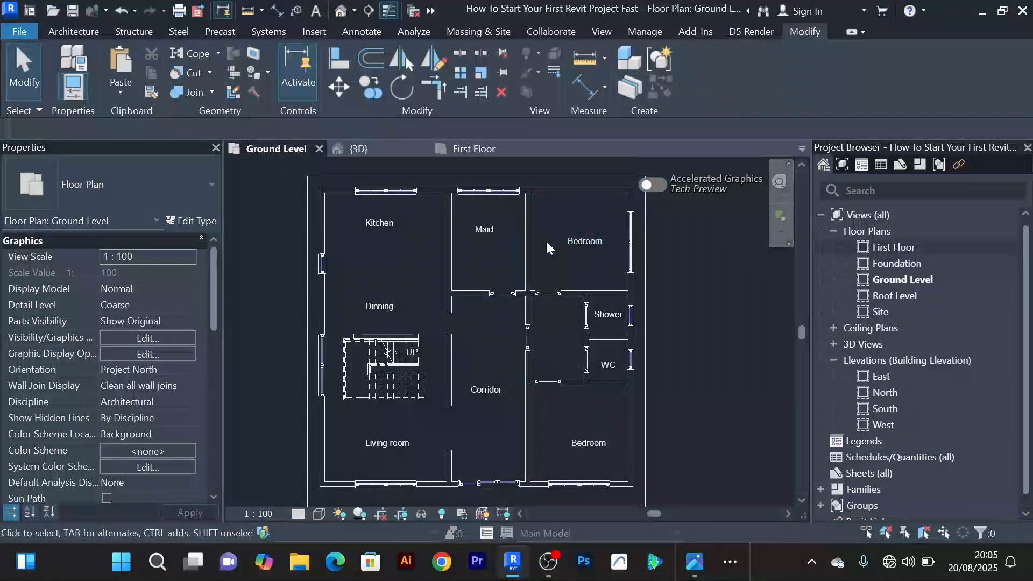
pyautogui.scroll(-2, 566, 345)
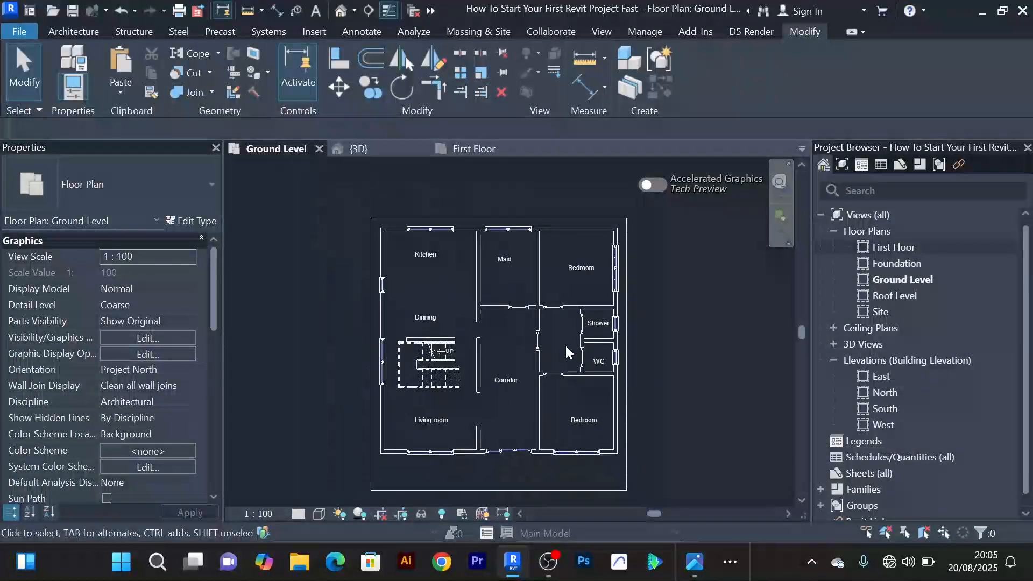
pyautogui.moveTo(565, 344); pyautogui.dragTo(546, 308, button='middle')
pyautogui.scroll(2, 545, 308)
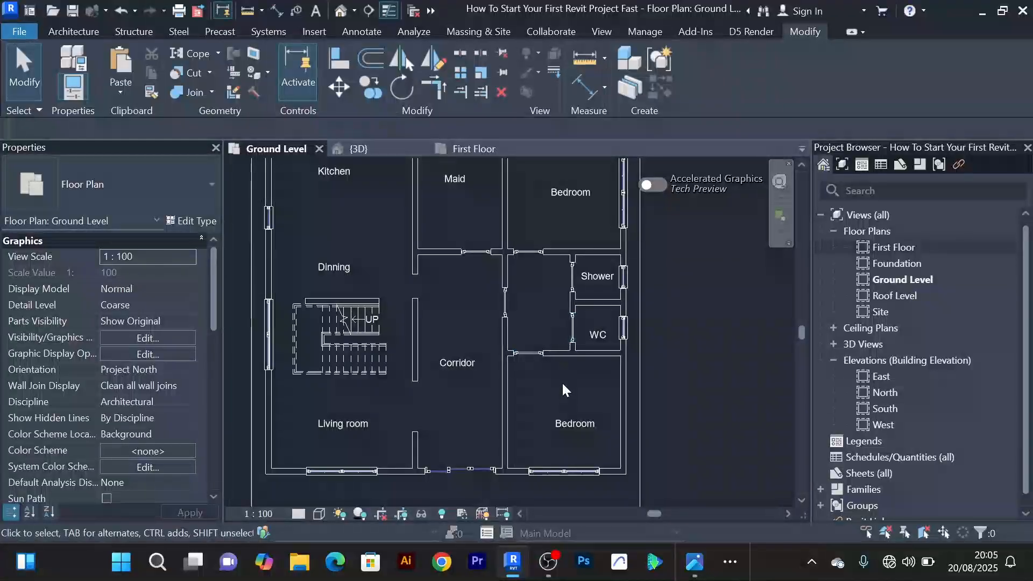
pyautogui.scroll(-1, 563, 380)
pyautogui.moveTo(564, 380); pyautogui.dragTo(547, 350, button='middle')
pyautogui.scroll(2, 539, 304)
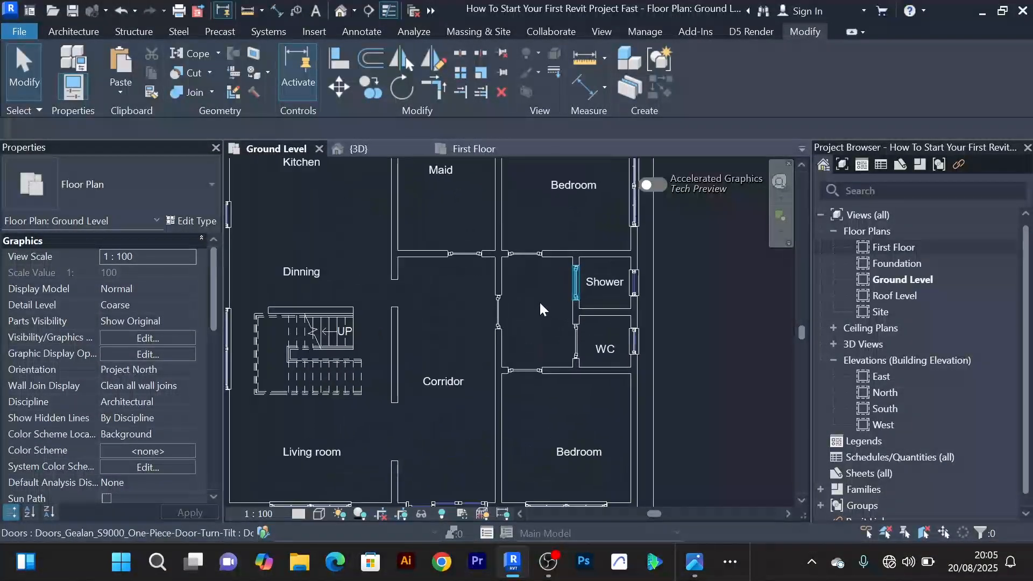
pyautogui.scroll(-2, 534, 305)
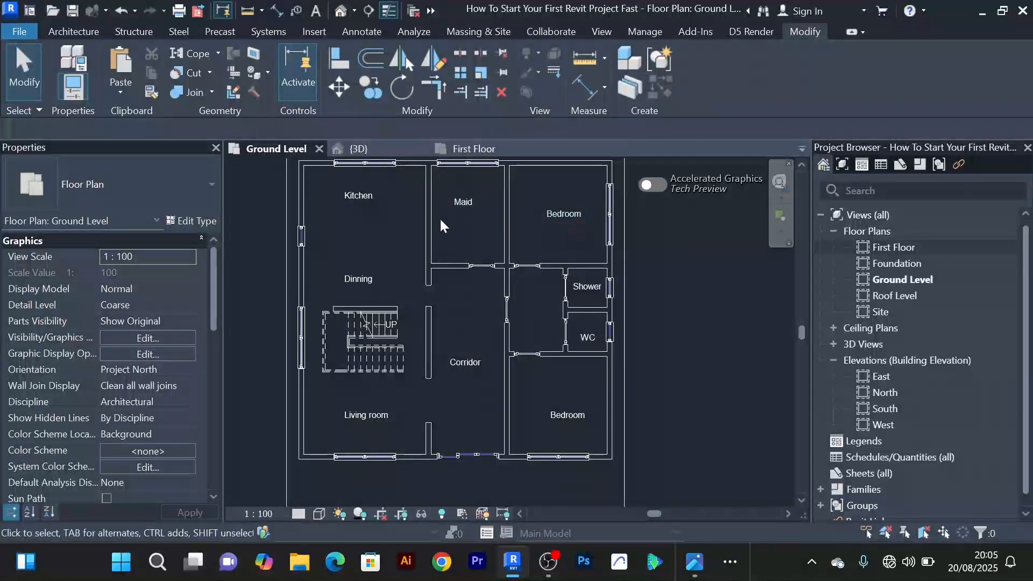
pyautogui.scroll(1, 517, 229)
pyautogui.scroll(-2, 500, 228)
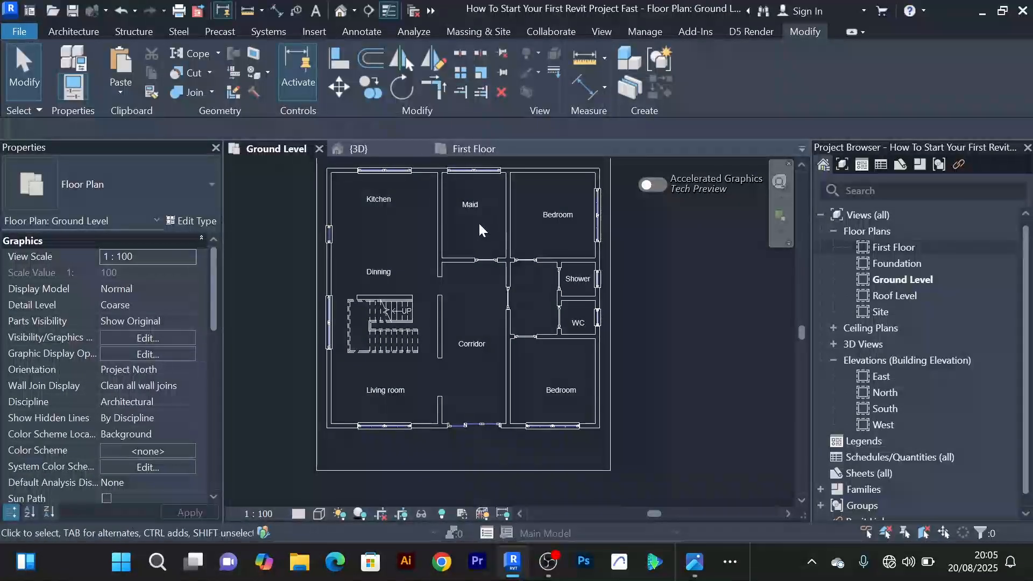
pyautogui.scroll(1, 520, 224)
pyautogui.scroll(-1, 551, 316)
pyautogui.moveTo(558, 323); pyautogui.dragTo(551, 286, button='middle')
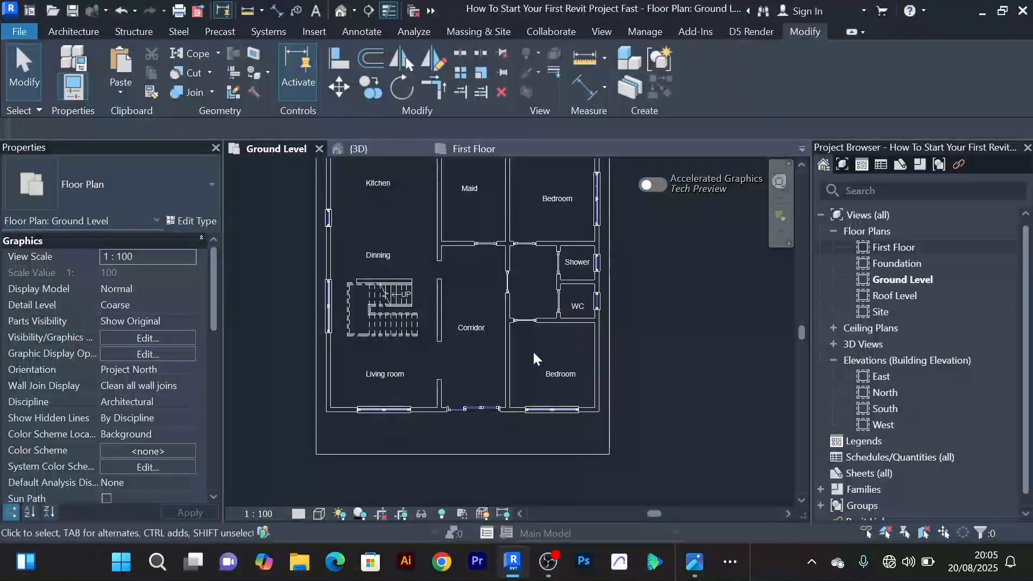
pyautogui.scroll(2, 528, 291)
pyautogui.scroll(-2, 526, 288)
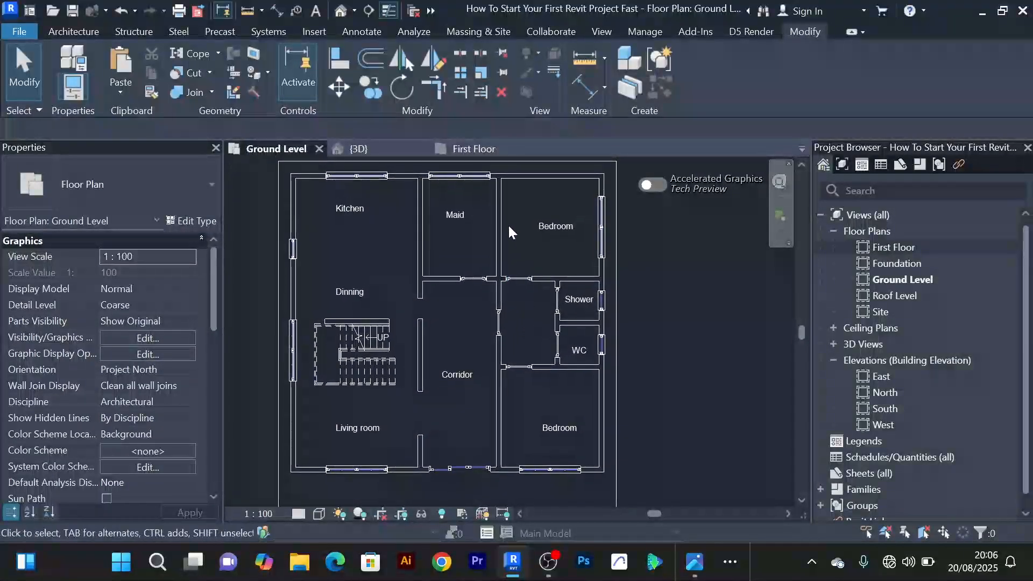
pyautogui.scroll(1, 474, 228)
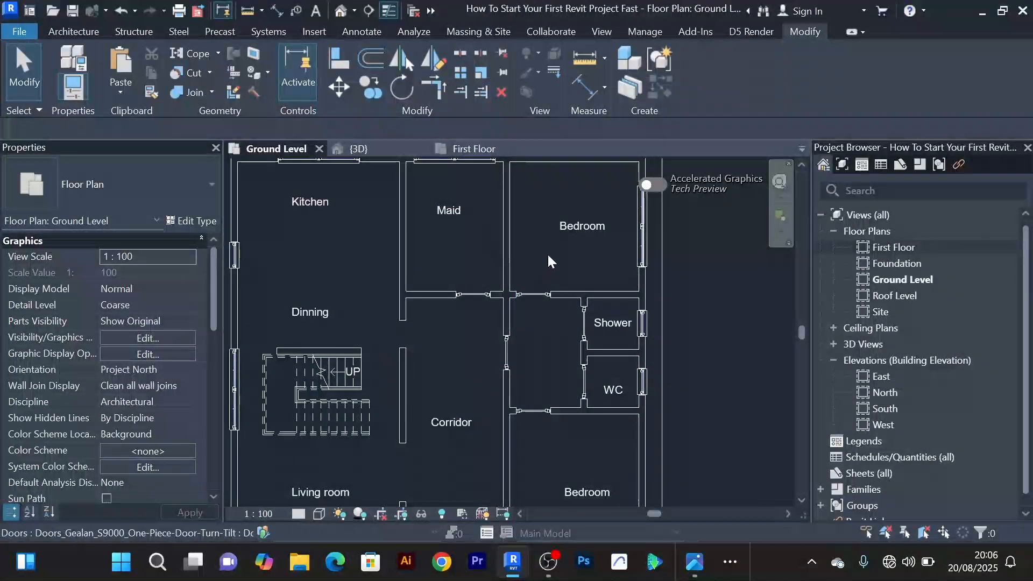
pyautogui.scroll(-1, 547, 253)
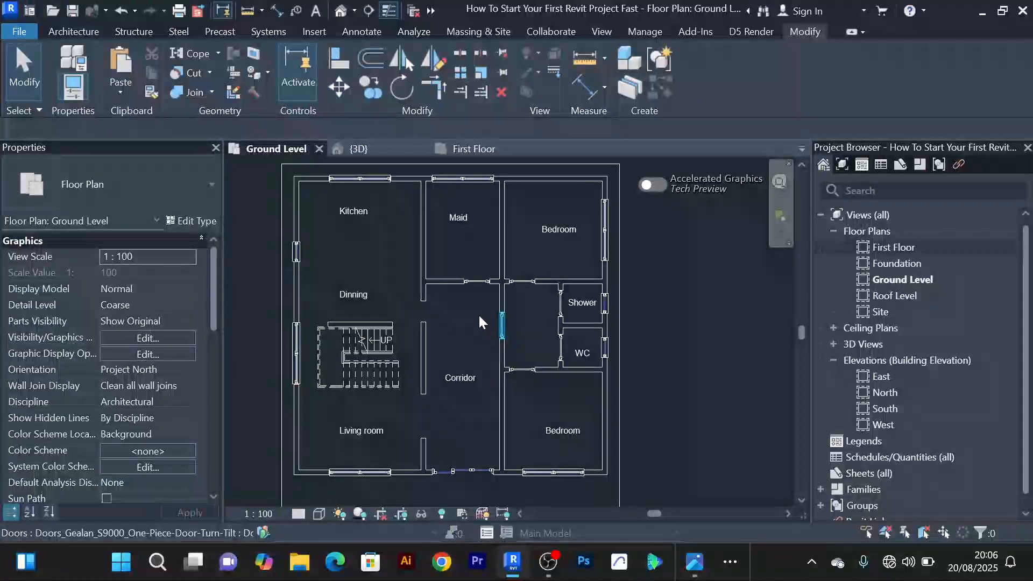
pyautogui.moveTo(480, 317); pyautogui.dragTo(474, 303, button='middle')
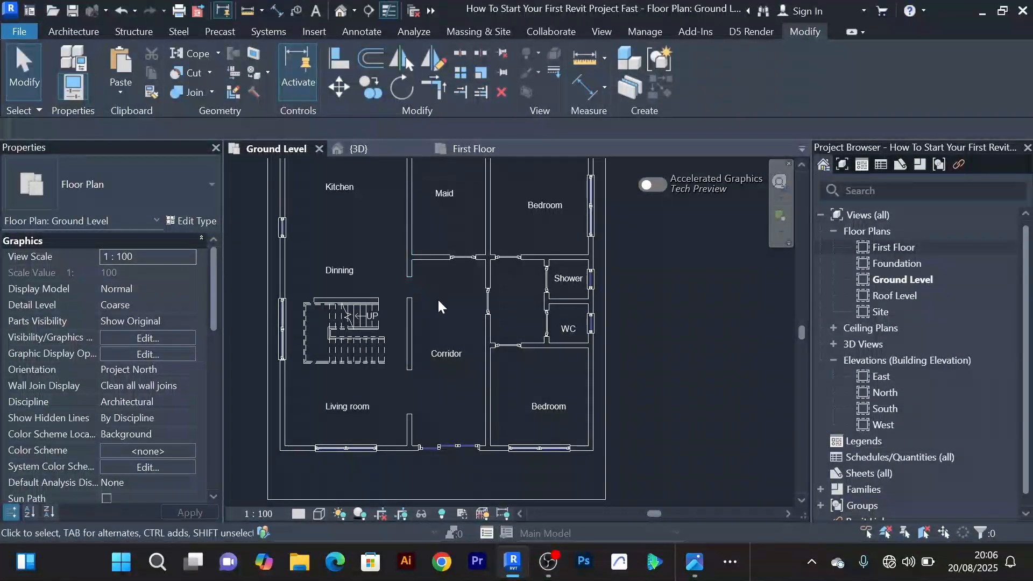
# Inspect the wall ends at the opening between the dining area and the corridor, and its relation to the surrounding rooms
pyautogui.scroll(2, 424, 294)
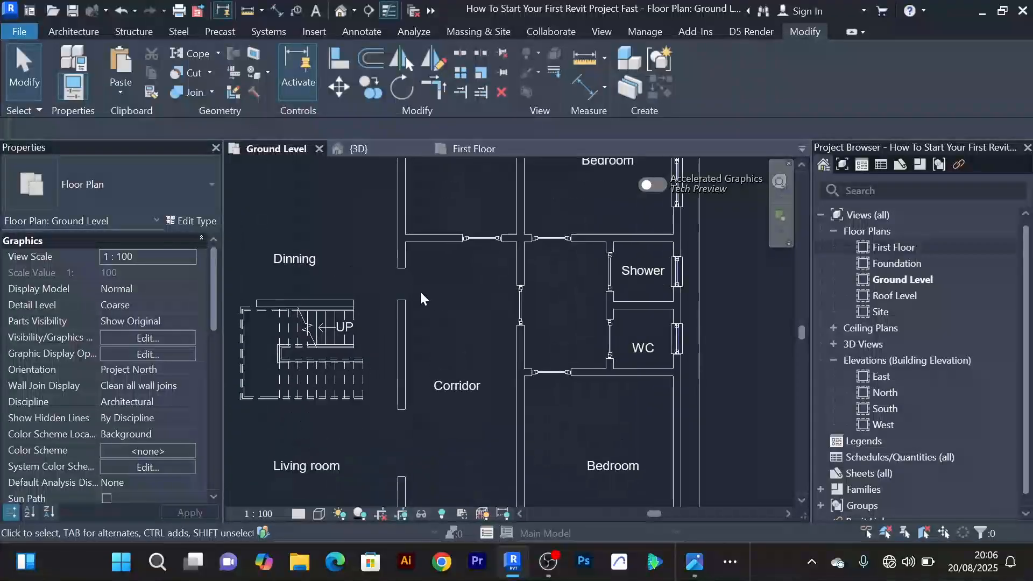
pyautogui.scroll(2, 401, 268)
pyautogui.click(399, 263)
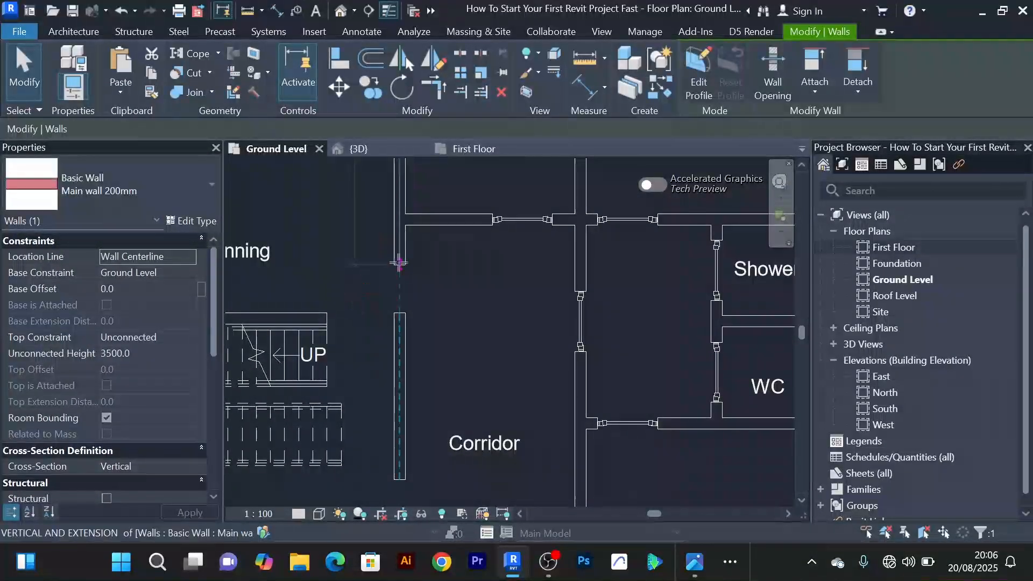
pyautogui.click(440, 281)
pyautogui.scroll(-3, 441, 282)
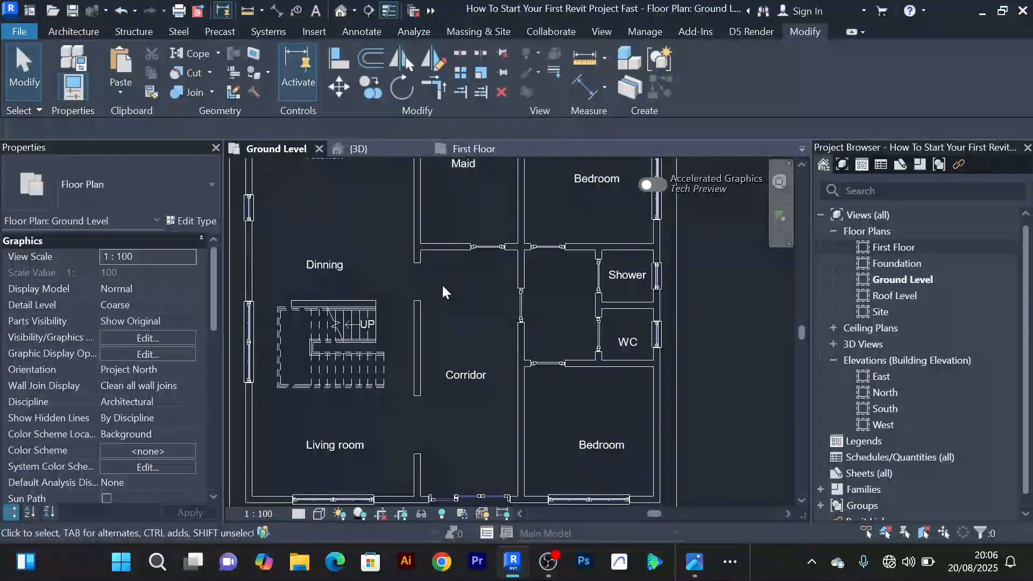
pyautogui.scroll(-3, 432, 283)
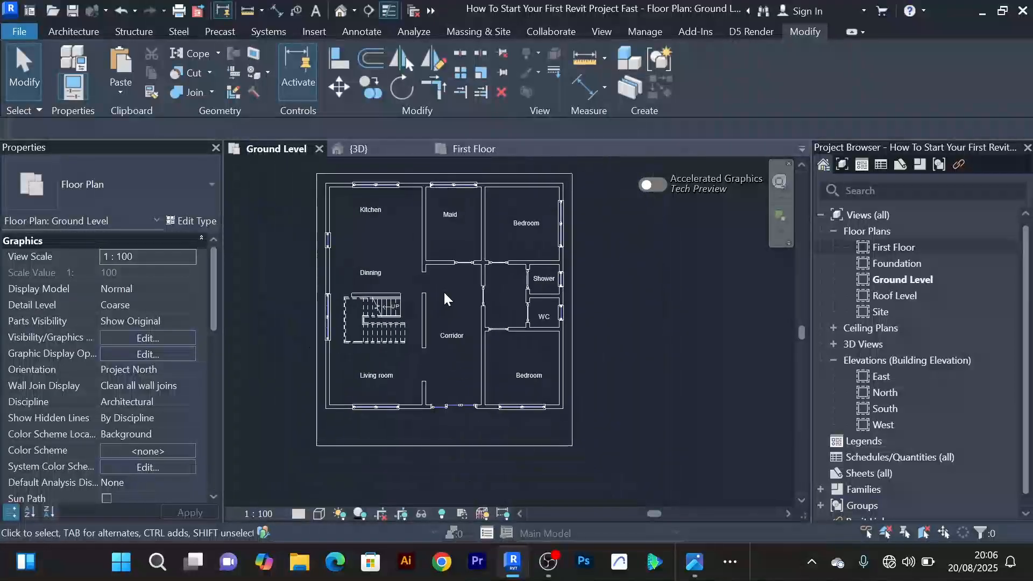
pyautogui.moveTo(614, 324); pyautogui.dragTo(621, 336, button='middle')
pyautogui.scroll(4, 457, 305)
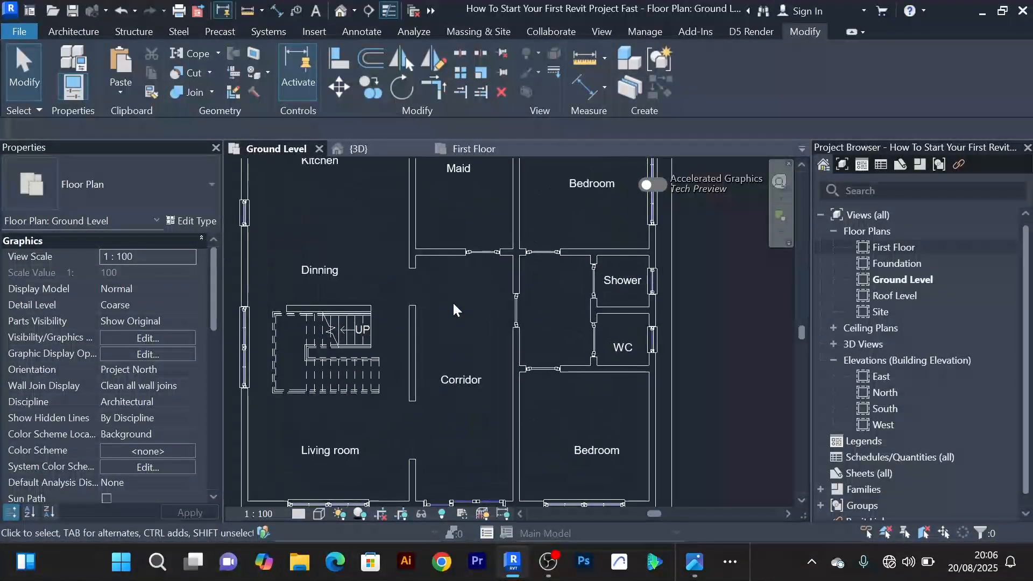
# Copy the six interior doors of the maid's room, bedrooms, shower, WC and corridor, and paste them aligned to the First Floor level
pyautogui.click(481, 241)
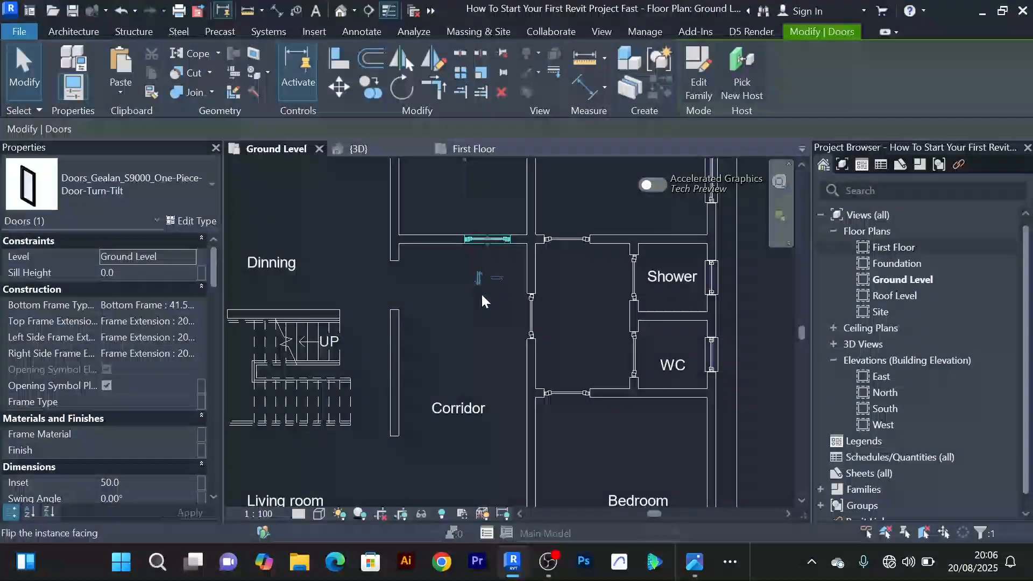
pyautogui.keyDown('ctrl'); pyautogui.click(562, 247); pyautogui.keyUp('ctrl')
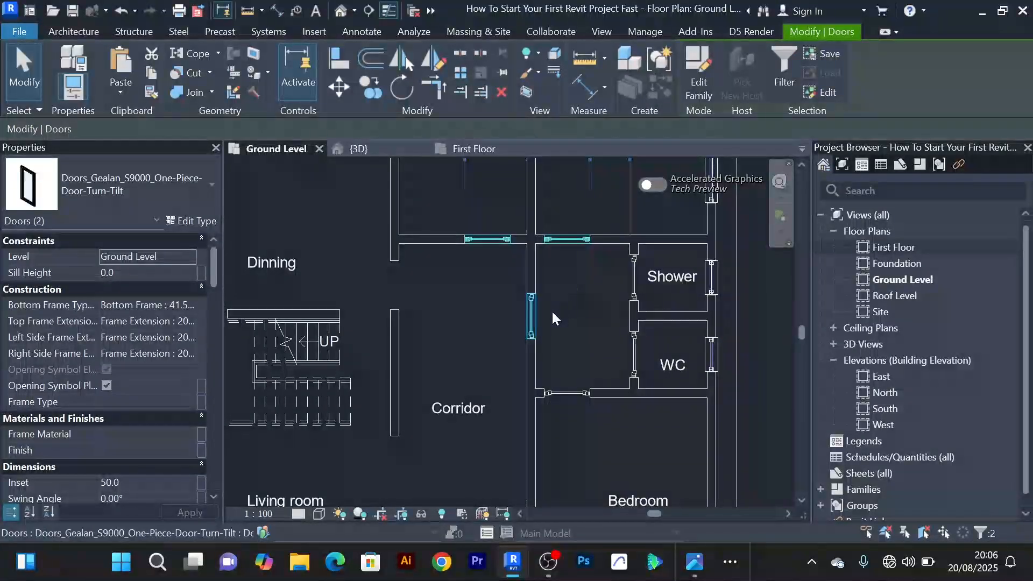
pyautogui.keyDown('ctrl'); pyautogui.click(538, 311); pyautogui.keyUp('ctrl')
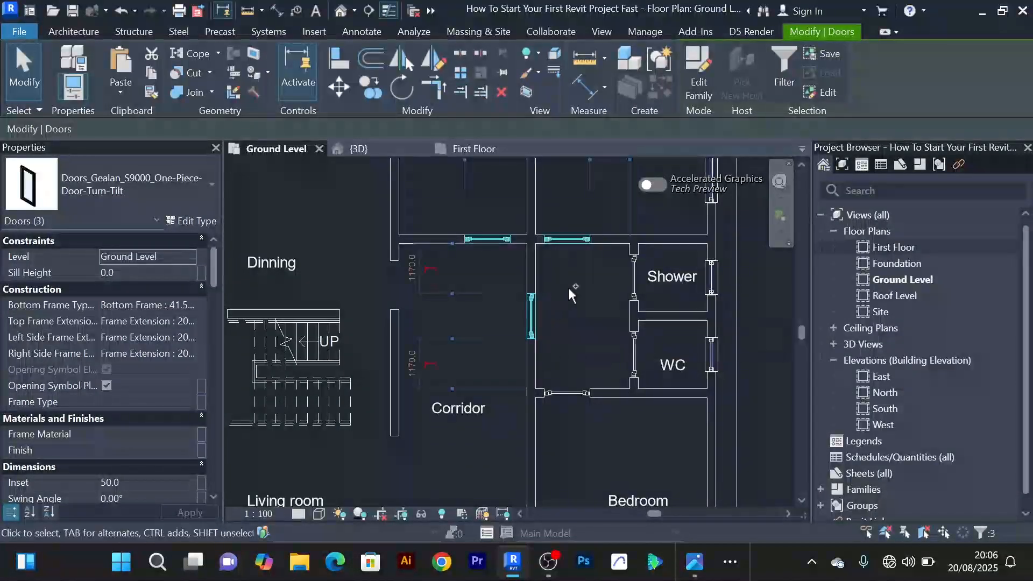
pyautogui.keyDown('ctrl'); pyautogui.click(635, 277); pyautogui.keyUp('ctrl')
pyautogui.keyDown('ctrl'); pyautogui.click(640, 349); pyautogui.keyUp('ctrl')
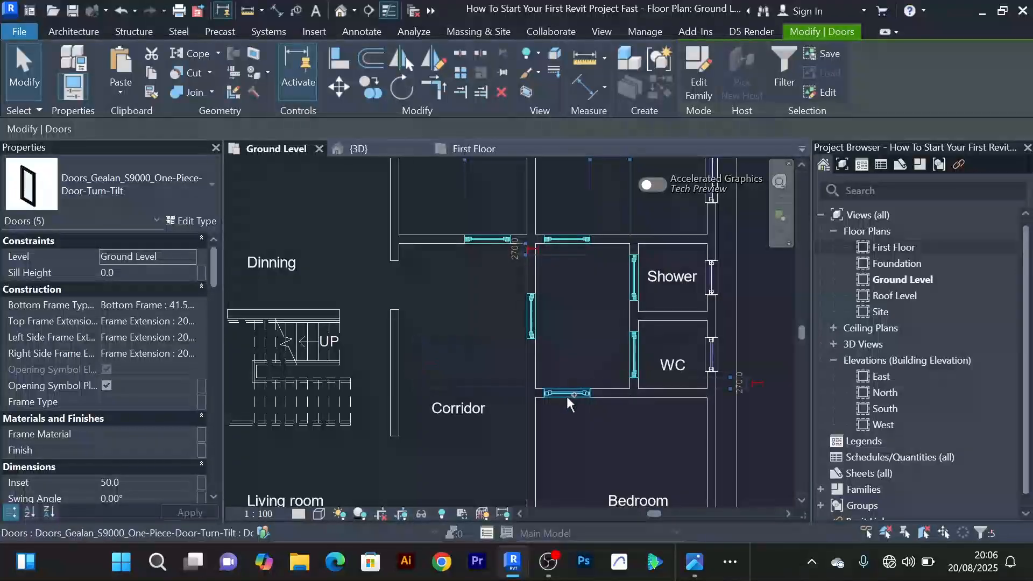
pyautogui.keyDown('ctrl'); pyautogui.click(565, 395); pyautogui.keyUp('ctrl')
pyautogui.scroll(-3, 566, 308)
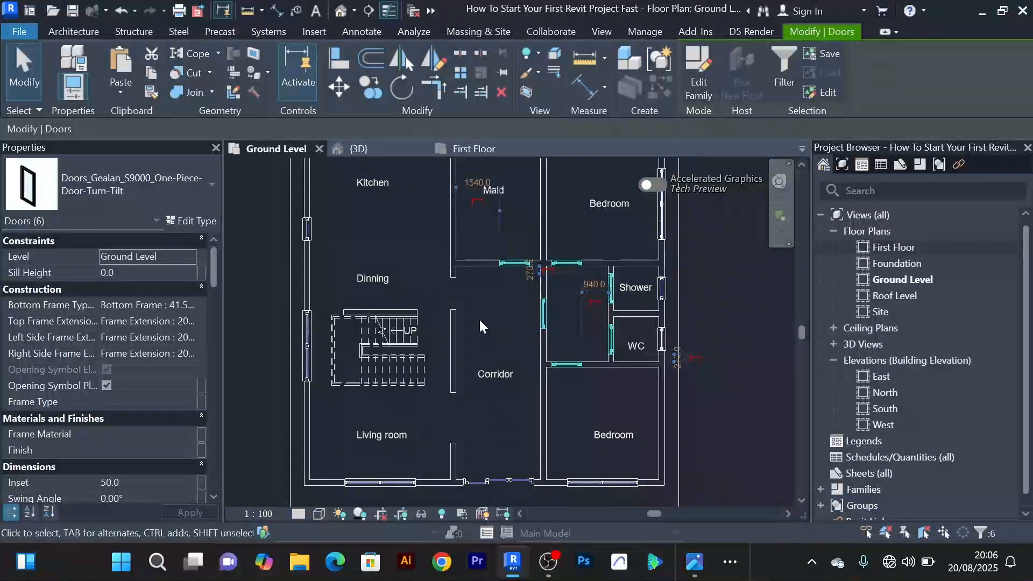
pyautogui.scroll(-2, 479, 318)
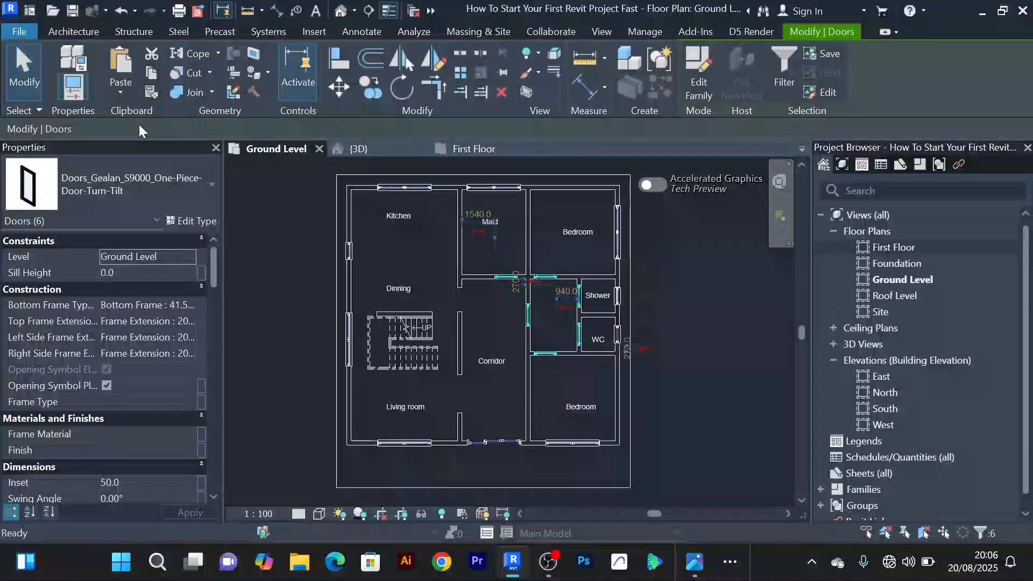
pyautogui.click(123, 93)
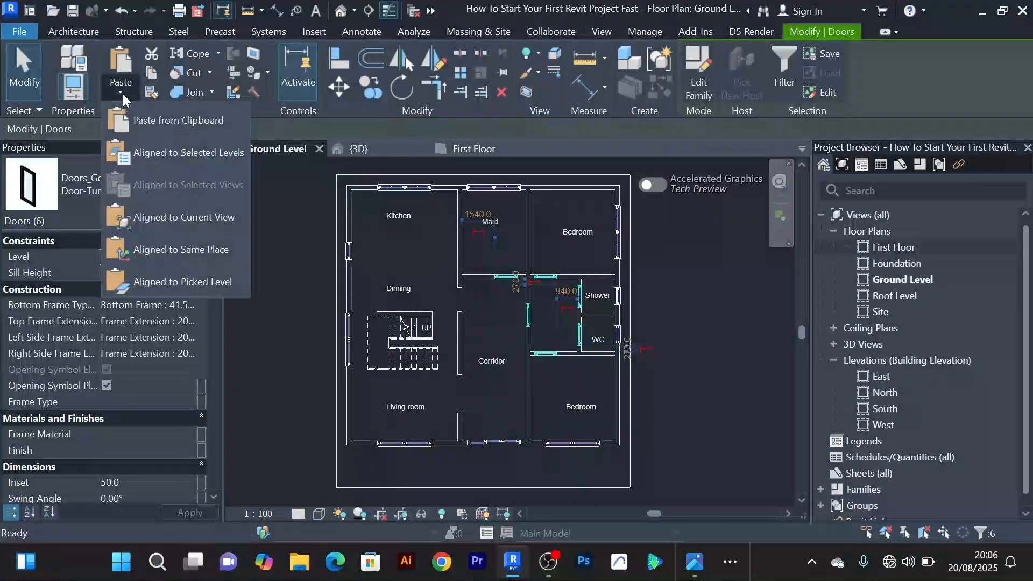
pyautogui.click(184, 154)
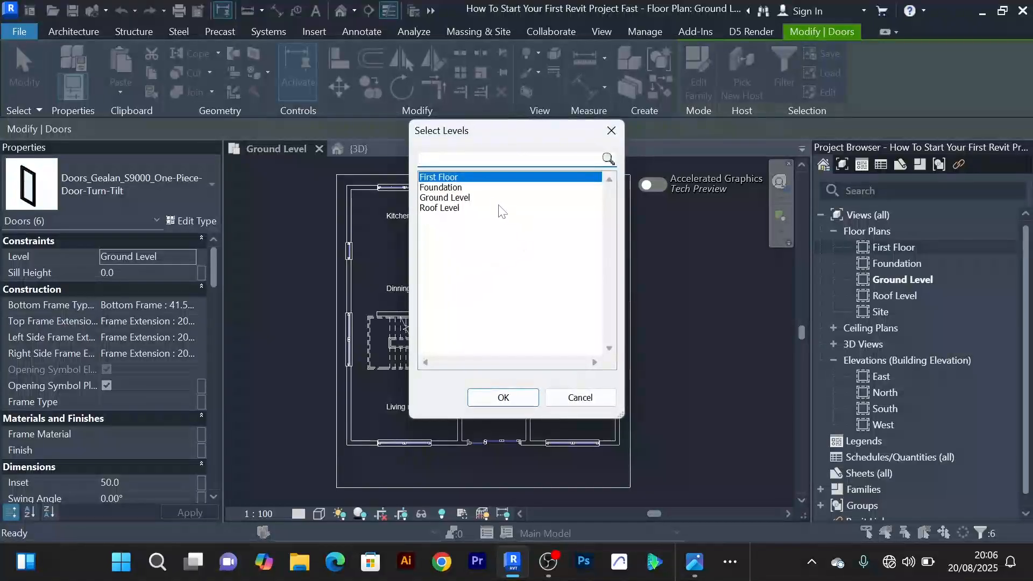
pyautogui.click(503, 398)
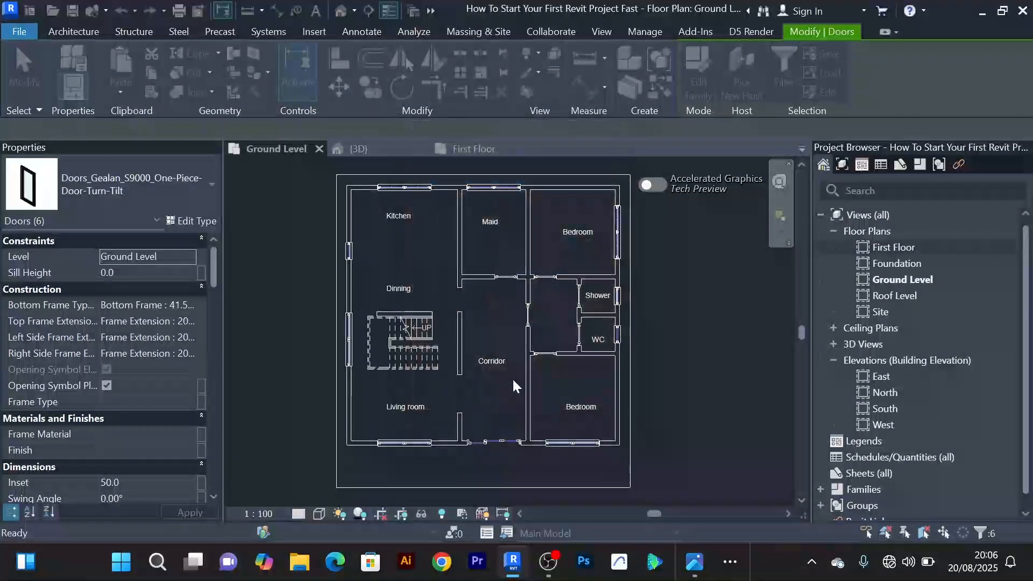
# Open the First Floor plan and check the positions of the six pasted doors
pyautogui.click(483, 149)
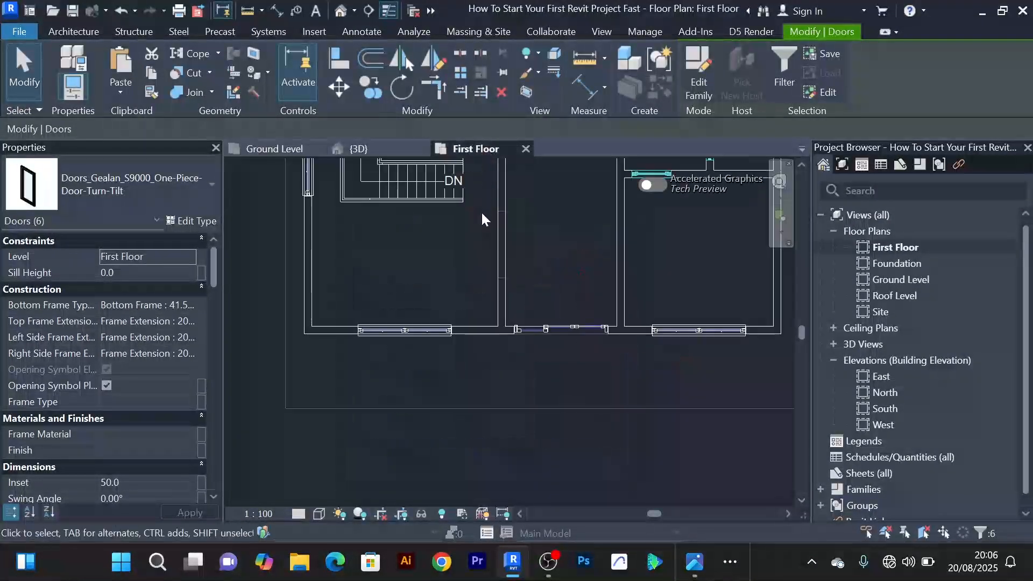
pyautogui.moveTo(566, 284); pyautogui.dragTo(524, 412, button='middle')
pyautogui.scroll(2, 519, 313)
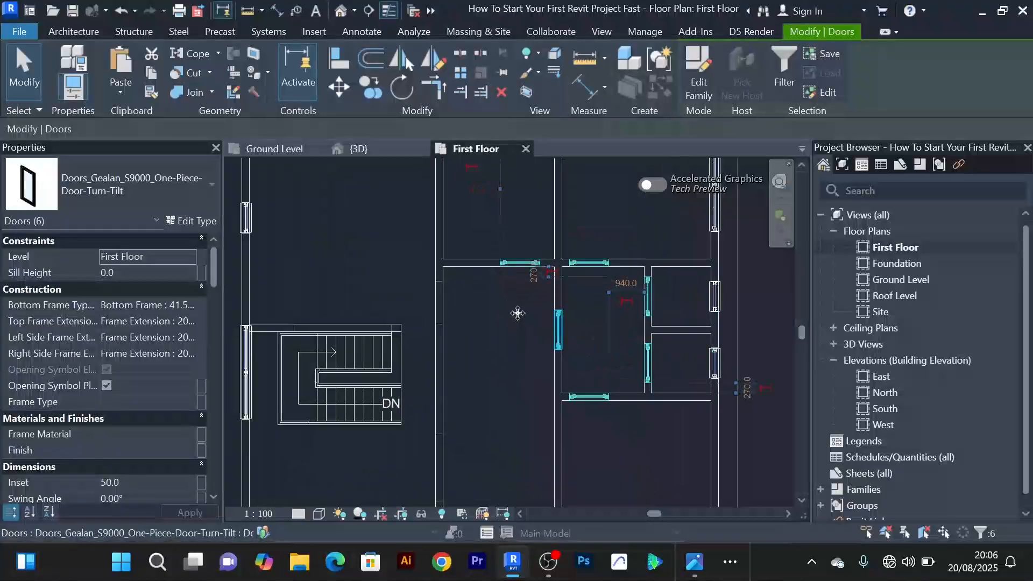
pyautogui.click(486, 316)
# Split the First Floor corridor wall beside the stair, about 2200 mm from the front exterior wall
pyautogui.moveTo(462, 312); pyautogui.dragTo(473, 302, button='middle')
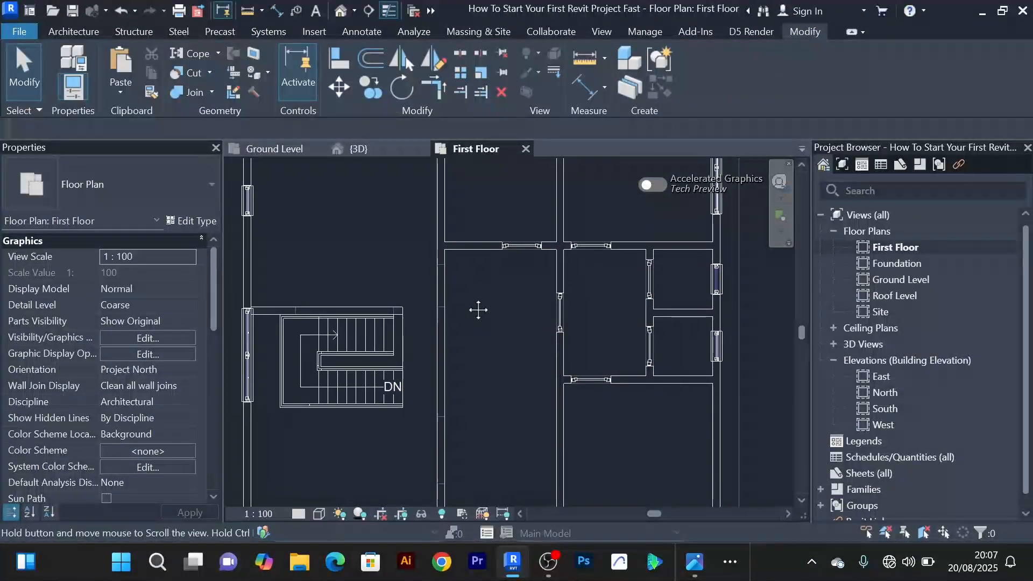
pyautogui.scroll(1, 460, 299)
pyautogui.scroll(-1, 433, 280)
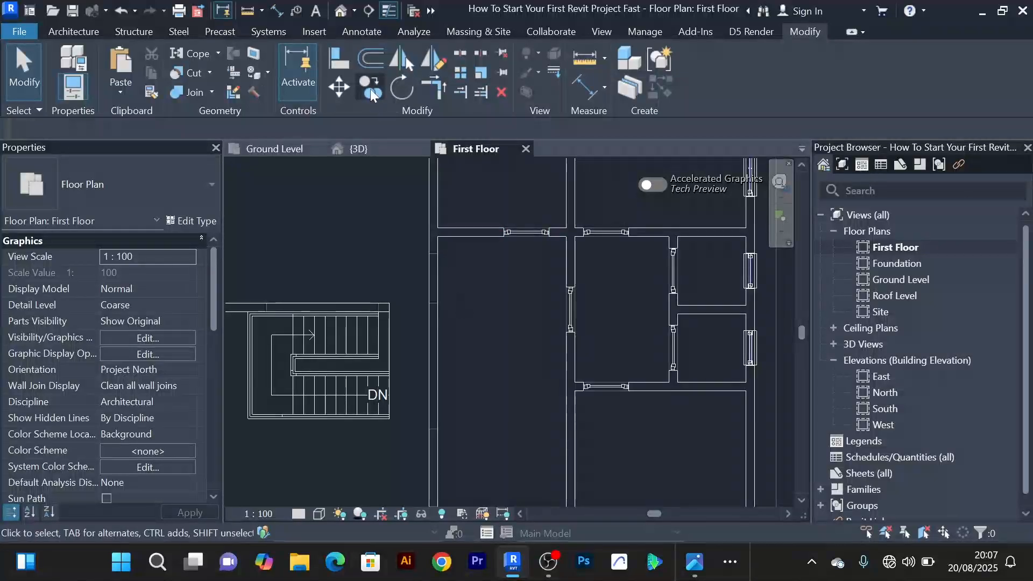
pyautogui.click(456, 53)
pyautogui.scroll(1, 436, 272)
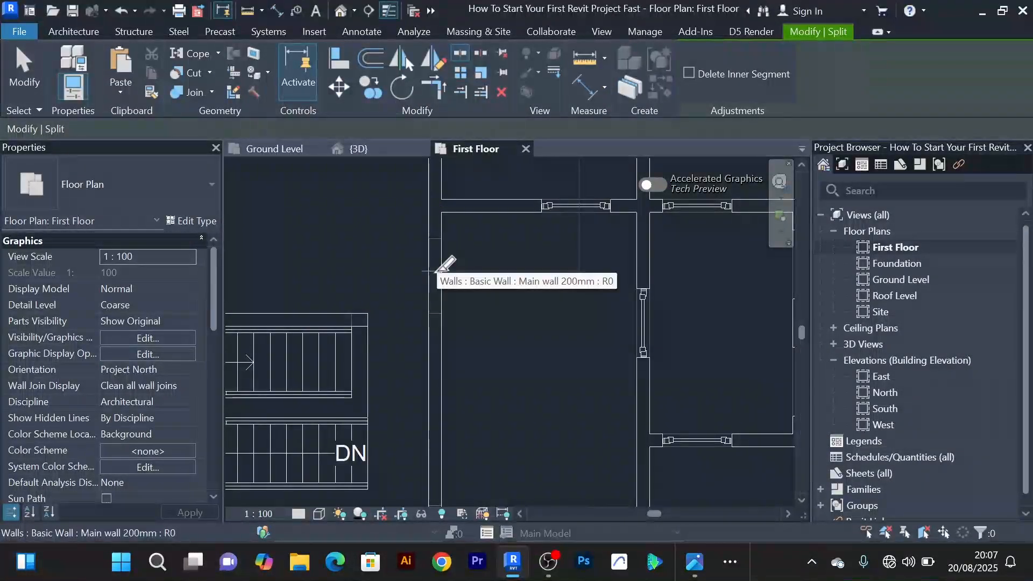
pyautogui.scroll(-2, 450, 266)
pyautogui.moveTo(450, 265); pyautogui.dragTo(492, 269, button='middle')
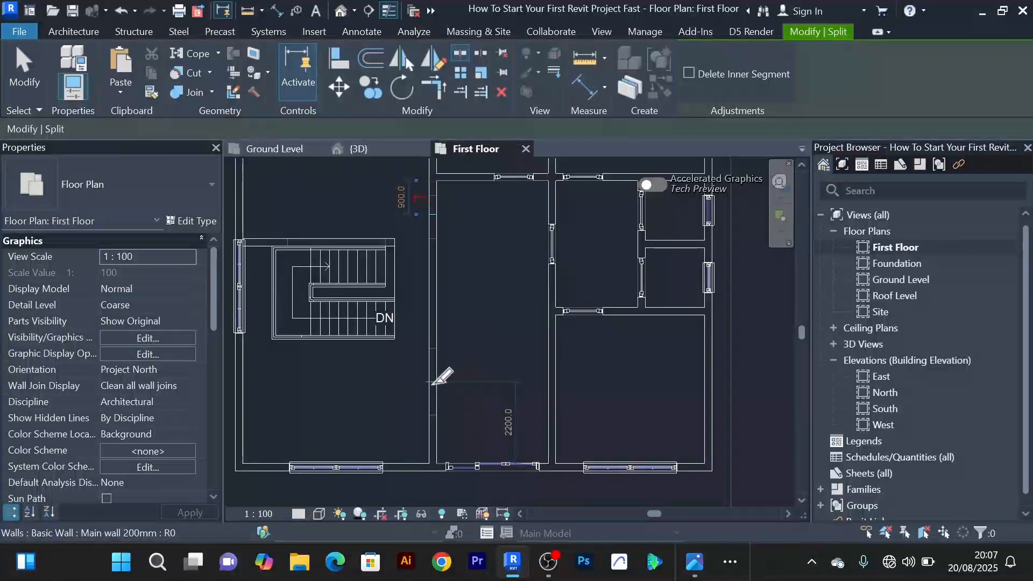
pyautogui.click(432, 383)
pyautogui.rightClick(336, 195)
pyautogui.click(376, 206)
pyautogui.rightClick(364, 194)
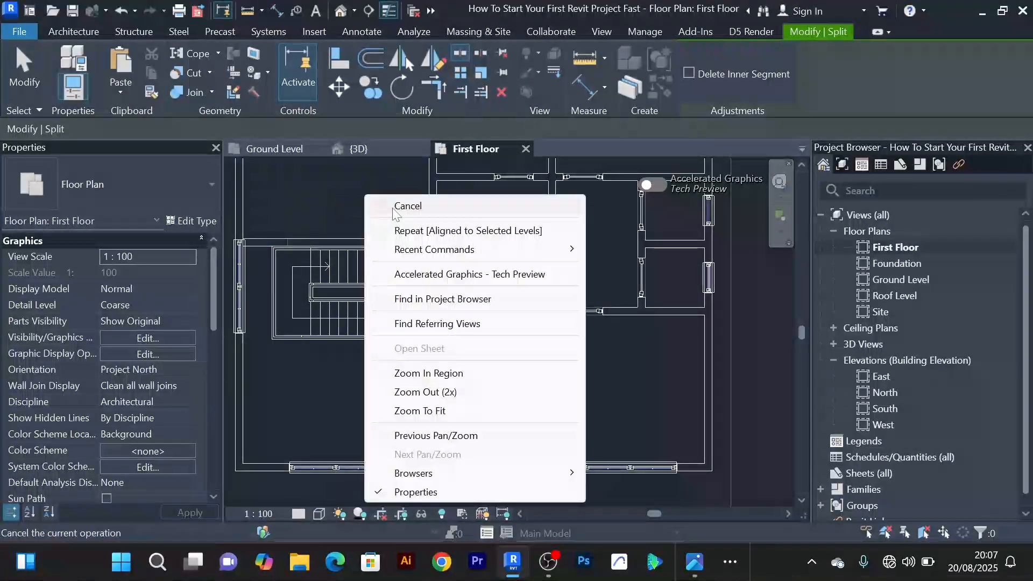
pyautogui.click(407, 206)
# Pull the two wall ends at the lower split apart to the marked edges, leaving an opening about 1800 mm wide
pyautogui.scroll(2, 419, 348)
pyautogui.click(445, 376)
pyautogui.scroll(1, 443, 414)
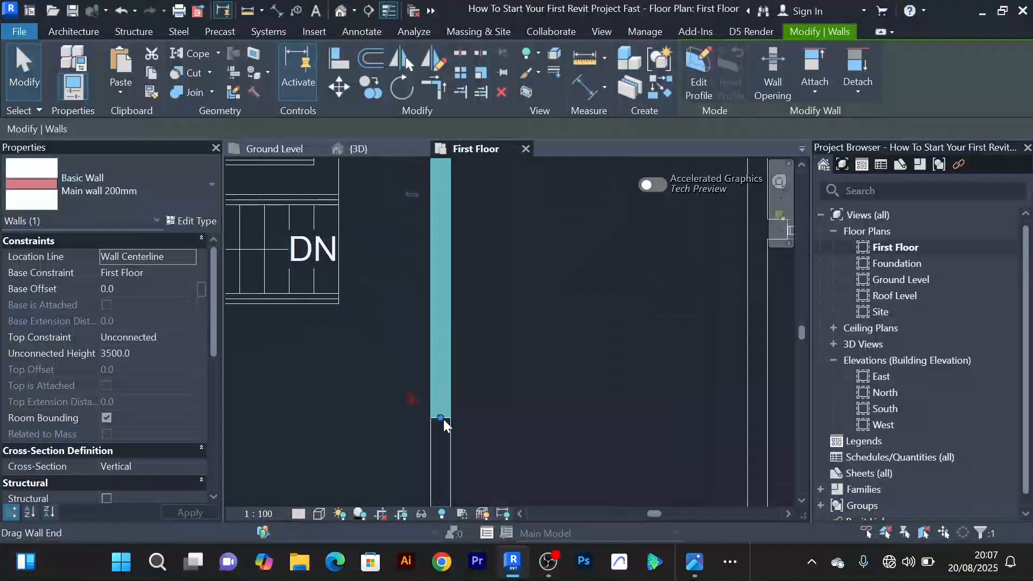
pyautogui.moveTo(440, 417); pyautogui.dragTo(436, 356)
pyautogui.moveTo(436, 336); pyautogui.dragTo(437, 329)
pyautogui.moveTo(507, 412); pyautogui.dragTo(495, 301, button='middle')
pyautogui.click(430, 317)
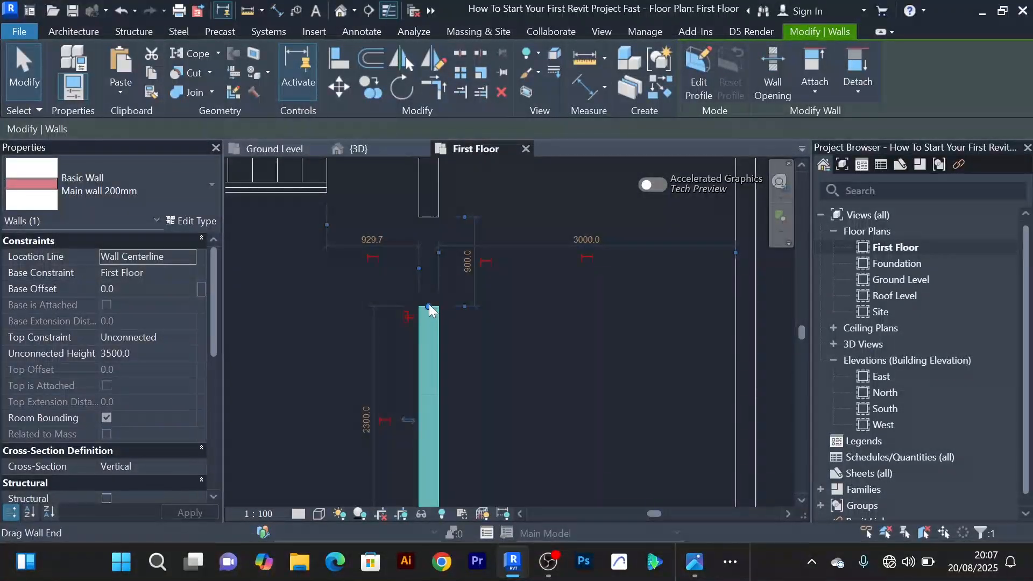
pyautogui.moveTo(430, 311); pyautogui.dragTo(428, 395)
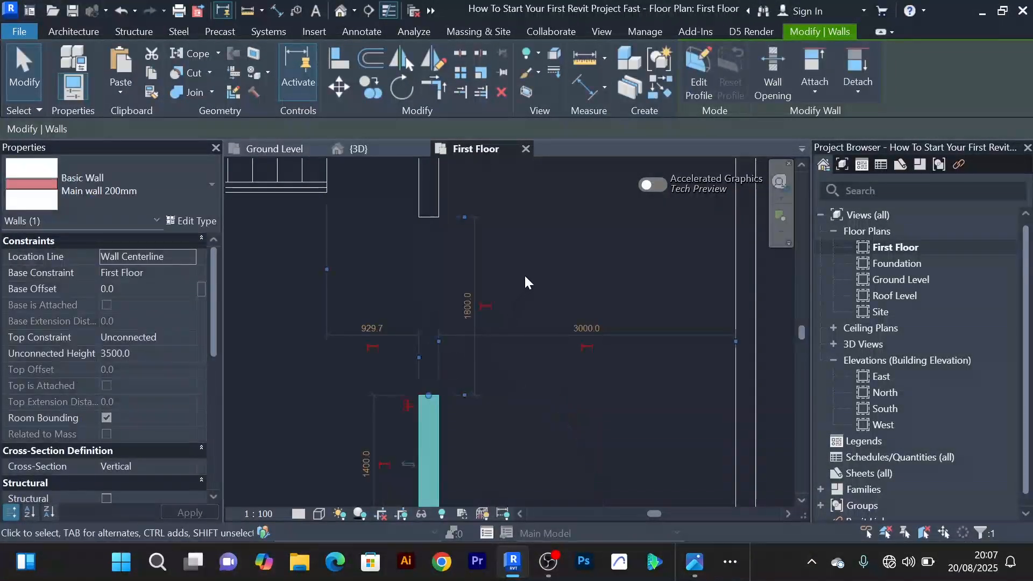
pyautogui.click(525, 276)
# Split the same corridor wall near the stair's upper end, about 900 mm below the cross wall with the pasted door
pyautogui.scroll(-3, 530, 270)
pyautogui.moveTo(541, 256); pyautogui.dragTo(499, 427, button='middle')
pyautogui.scroll(-2, 499, 428)
pyautogui.moveTo(506, 388); pyautogui.dragTo(490, 413, button='middle')
pyautogui.scroll(2, 473, 367)
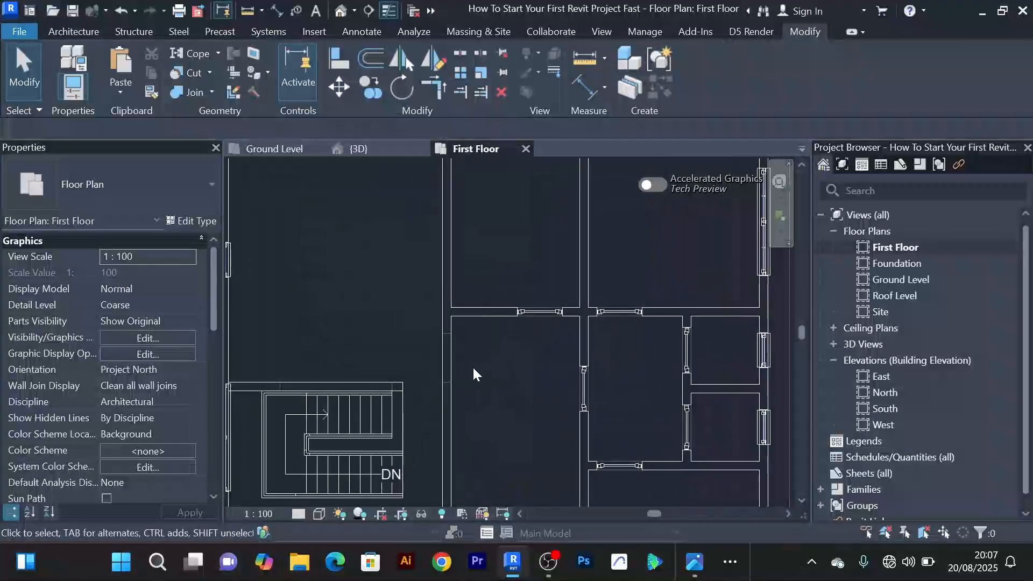
pyautogui.scroll(1, 472, 368)
pyautogui.click(439, 351)
pyautogui.scroll(1, 440, 350)
pyautogui.scroll(-1, 485, 351)
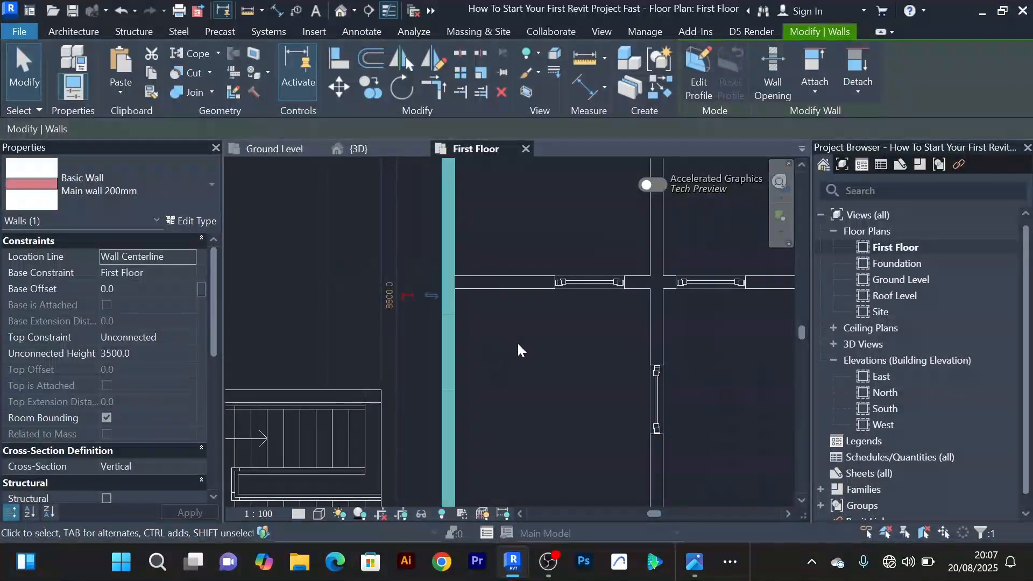
pyautogui.click(517, 341)
pyautogui.scroll(-2, 511, 347)
pyautogui.scroll(1, 511, 347)
pyautogui.click(470, 373)
pyautogui.scroll(1, 499, 340)
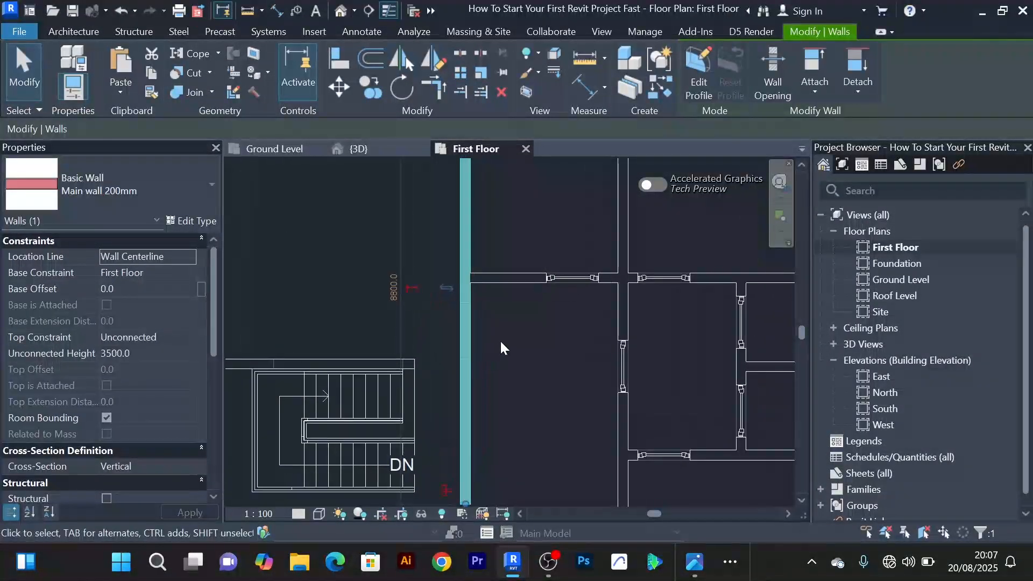
pyautogui.click(499, 340)
pyautogui.scroll(2, 493, 344)
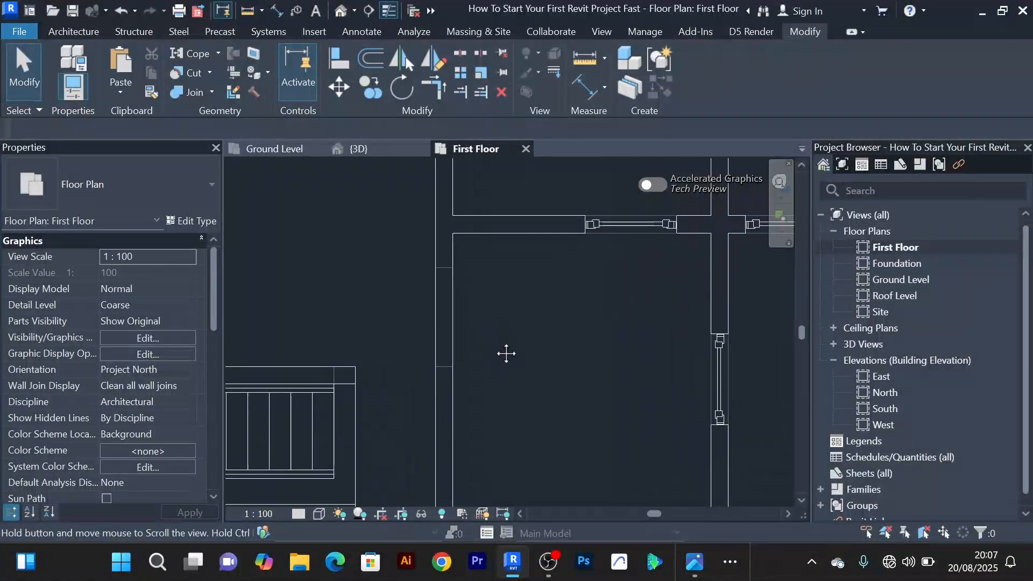
pyautogui.click(460, 54)
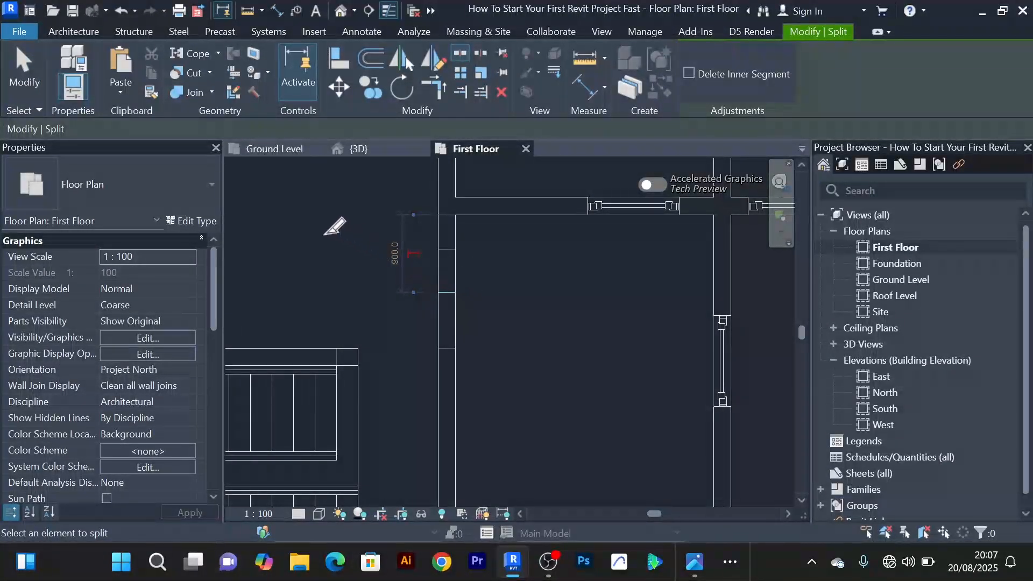
pyautogui.rightClick(317, 209)
pyautogui.click(355, 233)
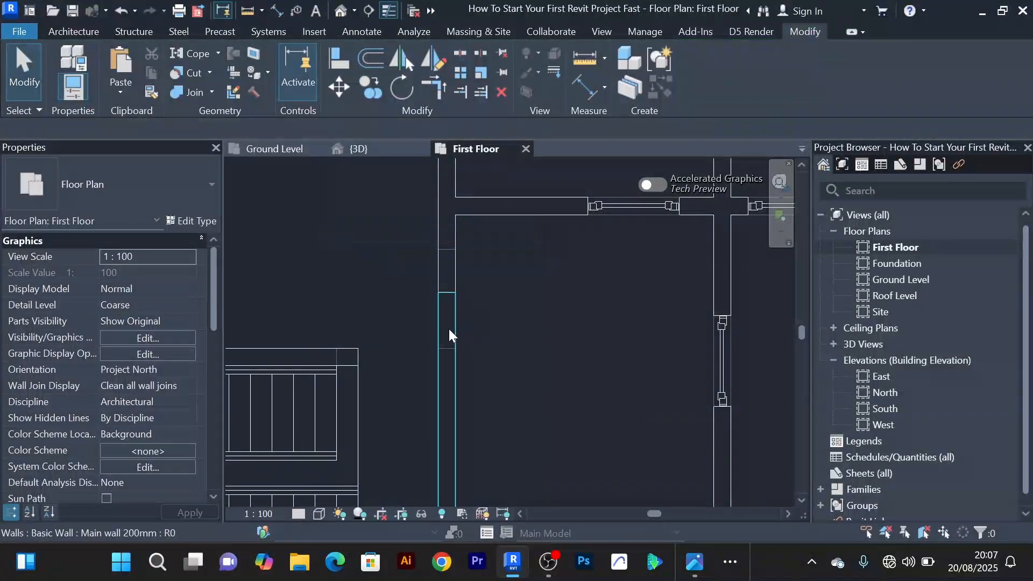
# Pull both wall ends at the upper split back to the marked edges to form the second corridor opening
pyautogui.click(449, 335)
pyautogui.moveTo(447, 295); pyautogui.dragTo(449, 348)
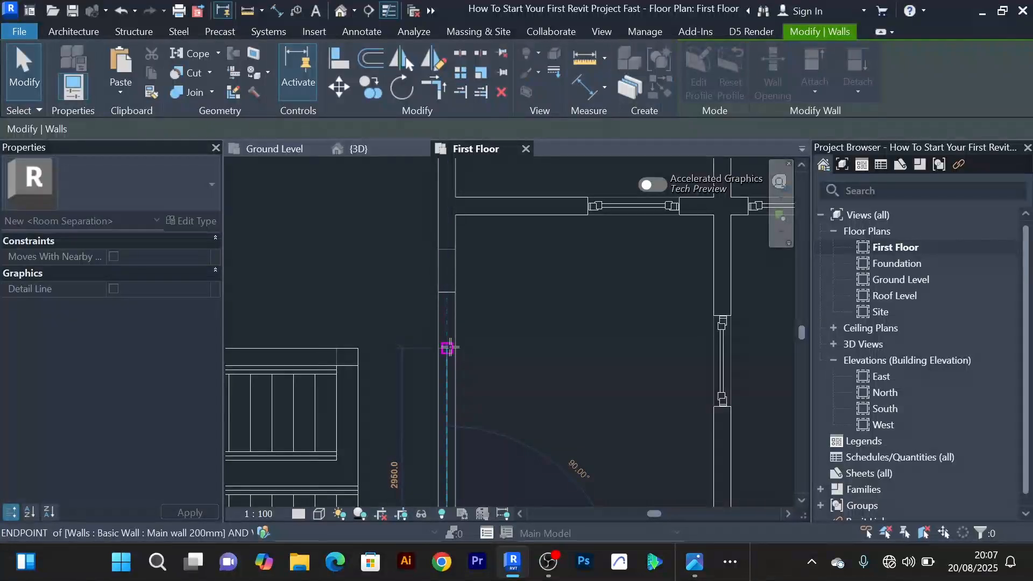
pyautogui.press('Escape')
pyautogui.click(450, 282)
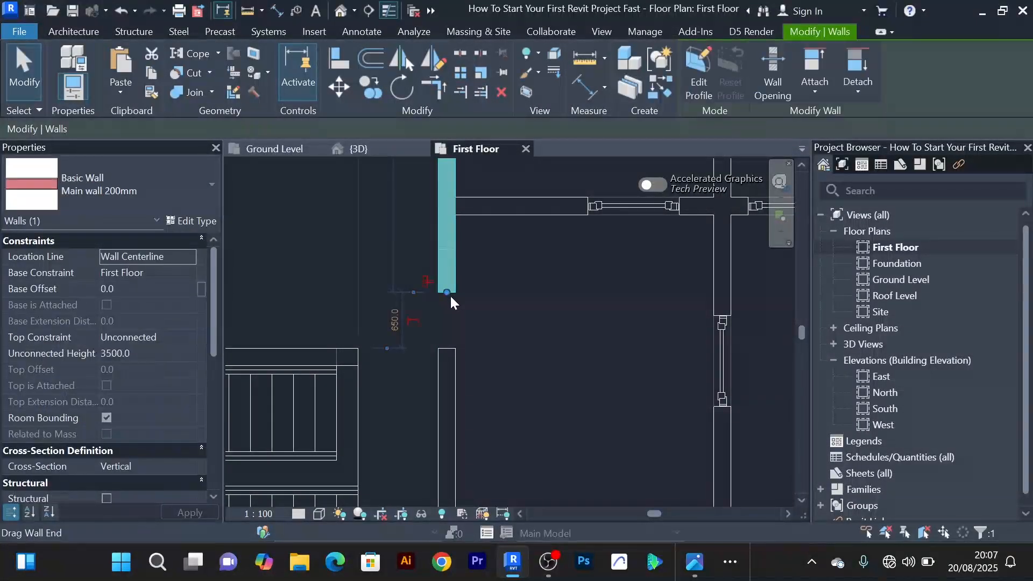
pyautogui.moveTo(450, 295); pyautogui.dragTo(451, 253)
pyautogui.click(569, 323)
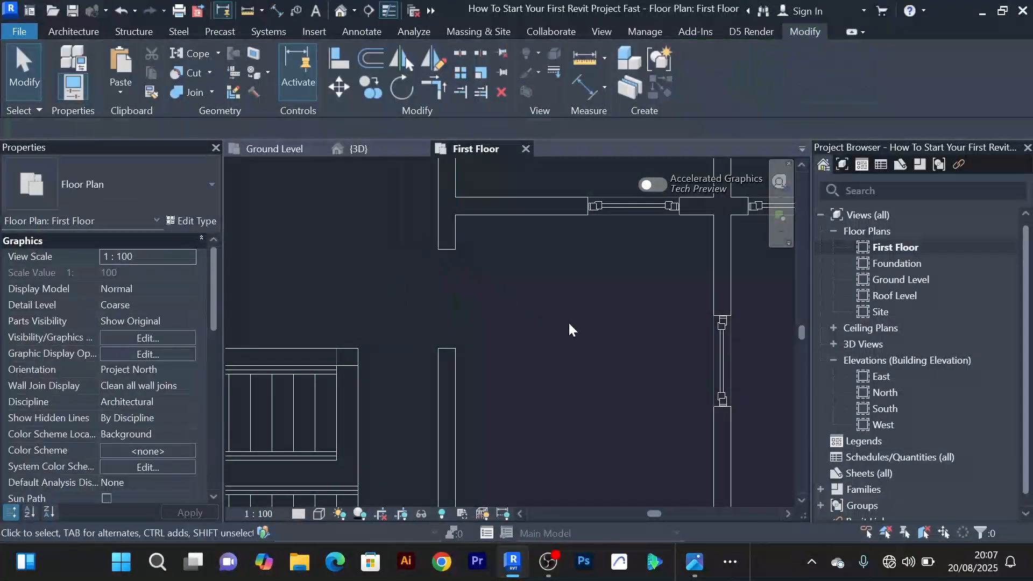
# Examine the First Floor wall openings and pasted doors in plan and from several angles in the 3D view
pyautogui.scroll(-4, 570, 329)
pyautogui.scroll(3, 576, 346)
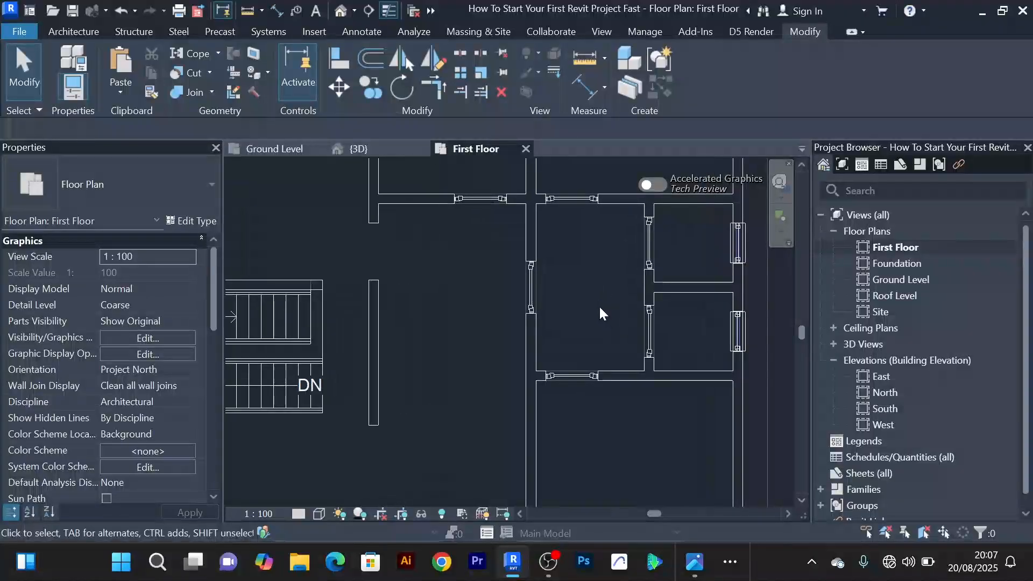
pyautogui.scroll(-4, 601, 313)
pyautogui.scroll(3, 534, 386)
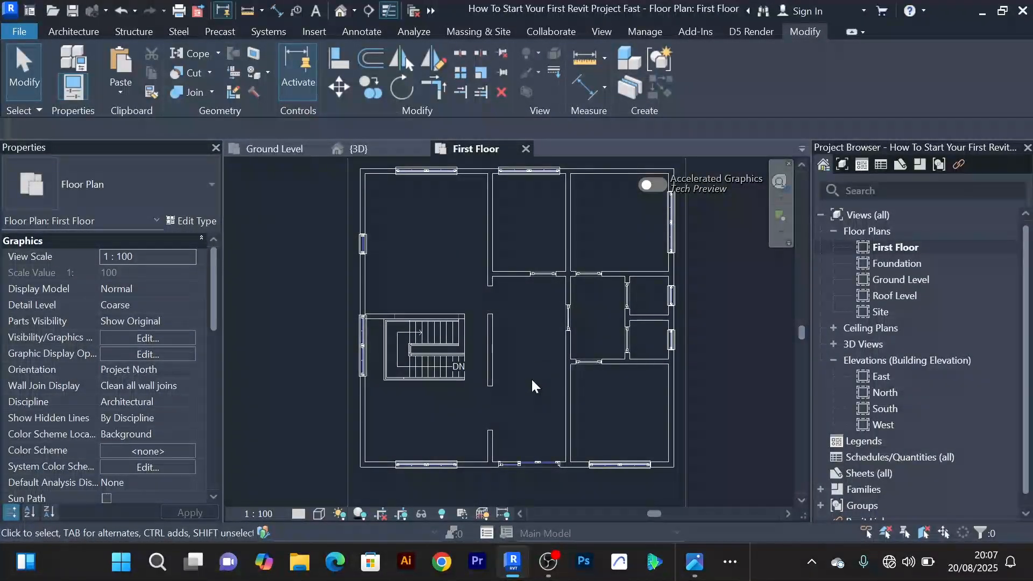
pyautogui.scroll(-3, 533, 385)
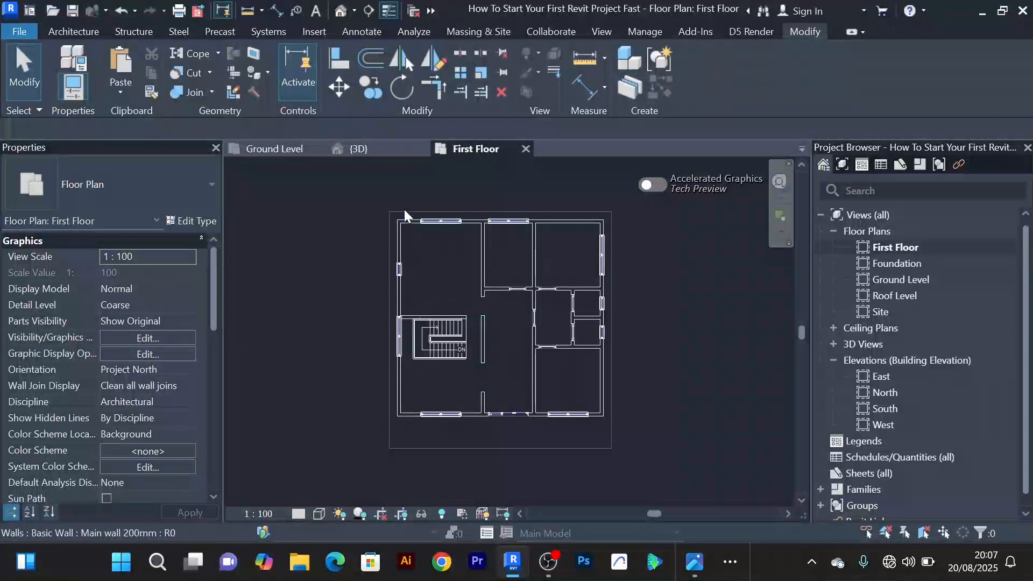
pyautogui.click(355, 151)
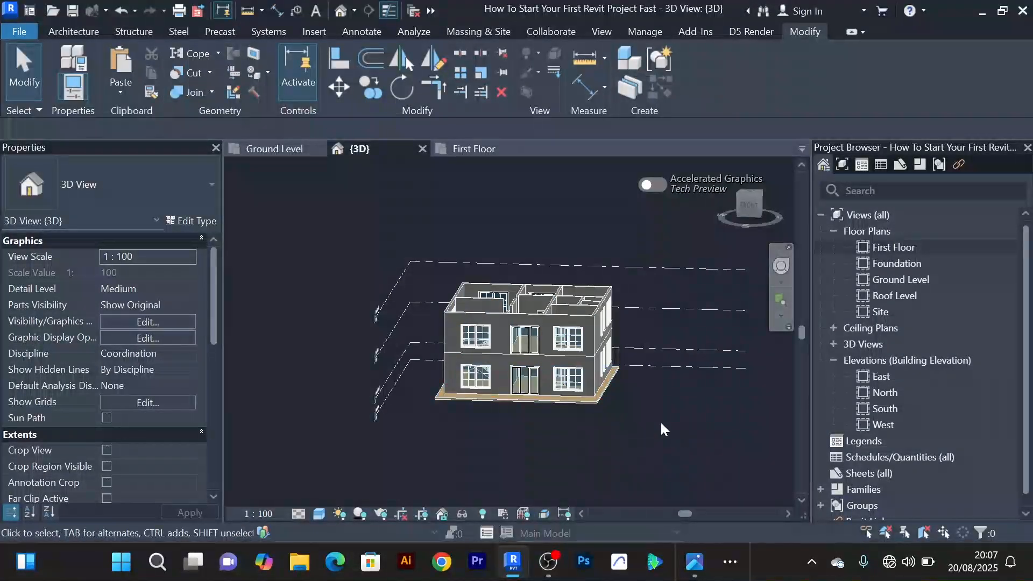
pyautogui.keyDown('shift'); pyautogui.moveTo(645, 414); pyautogui.dragTo(422, 306, button='middle'); pyautogui.keyUp('shift')
pyautogui.scroll(8, 494, 332)
pyautogui.scroll(4, 535, 273)
pyautogui.scroll(-2, 534, 273)
pyautogui.keyDown('shift'); pyautogui.moveTo(534, 272); pyautogui.dragTo(501, 299, button='middle'); pyautogui.keyUp('shift')
pyautogui.scroll(-2, 608, 360)
pyautogui.scroll(3, 601, 286)
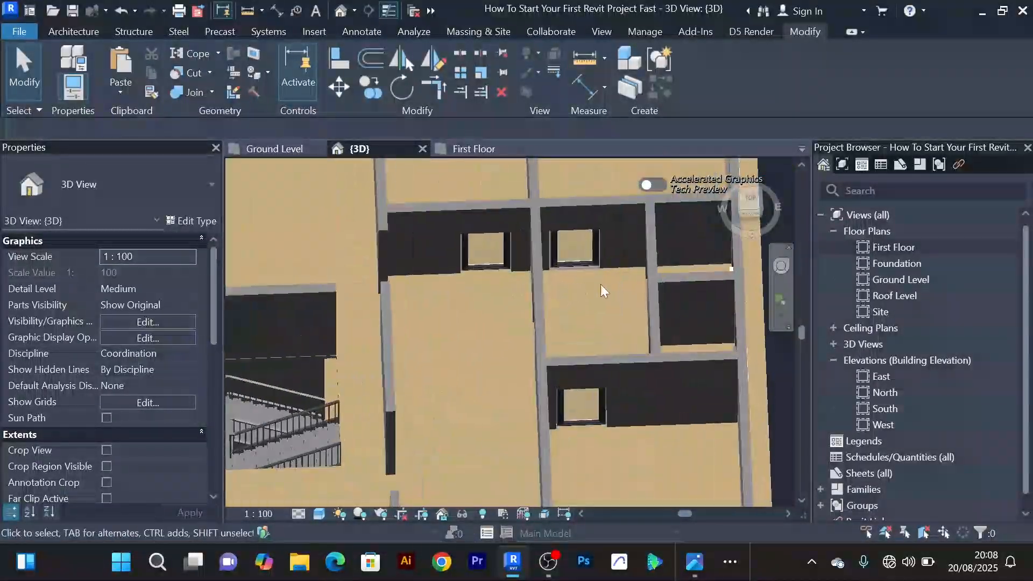
pyautogui.scroll(-3, 601, 285)
pyautogui.keyDown('shift'); pyautogui.moveTo(600, 284); pyautogui.dragTo(562, 359, button='middle'); pyautogui.keyUp('shift')
pyautogui.scroll(3, 650, 335)
pyautogui.scroll(-3, 674, 323)
pyautogui.keyDown('shift'); pyautogui.moveTo(645, 347); pyautogui.dragTo(512, 335, button='middle'); pyautogui.keyUp('shift')
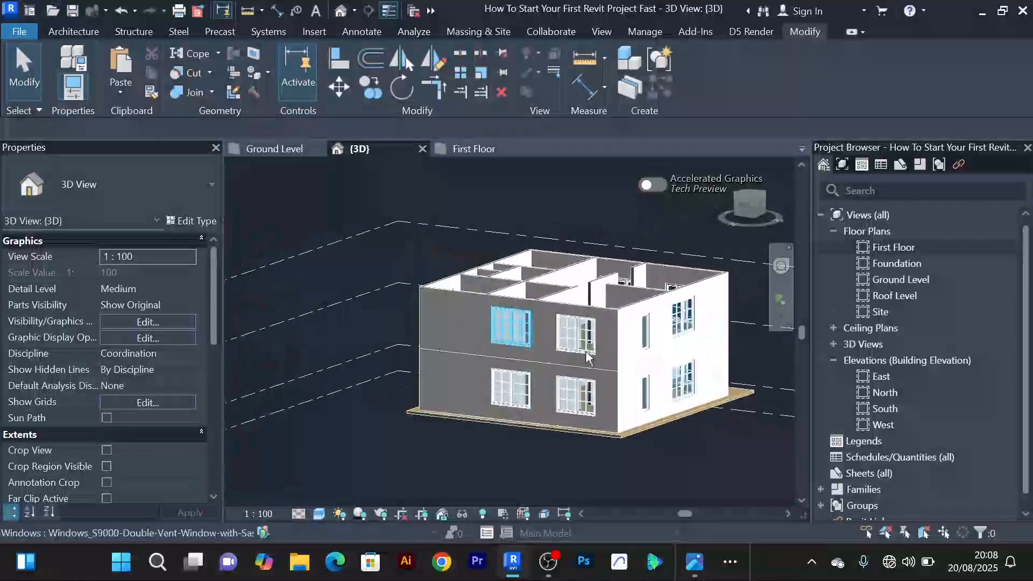
pyautogui.scroll(2, 627, 366)
pyautogui.scroll(-1, 630, 366)
pyautogui.keyDown('shift'); pyautogui.moveTo(632, 364); pyautogui.dragTo(508, 441, button='middle'); pyautogui.keyUp('shift')
pyautogui.scroll(3, 514, 383)
pyautogui.scroll(-3, 514, 373)
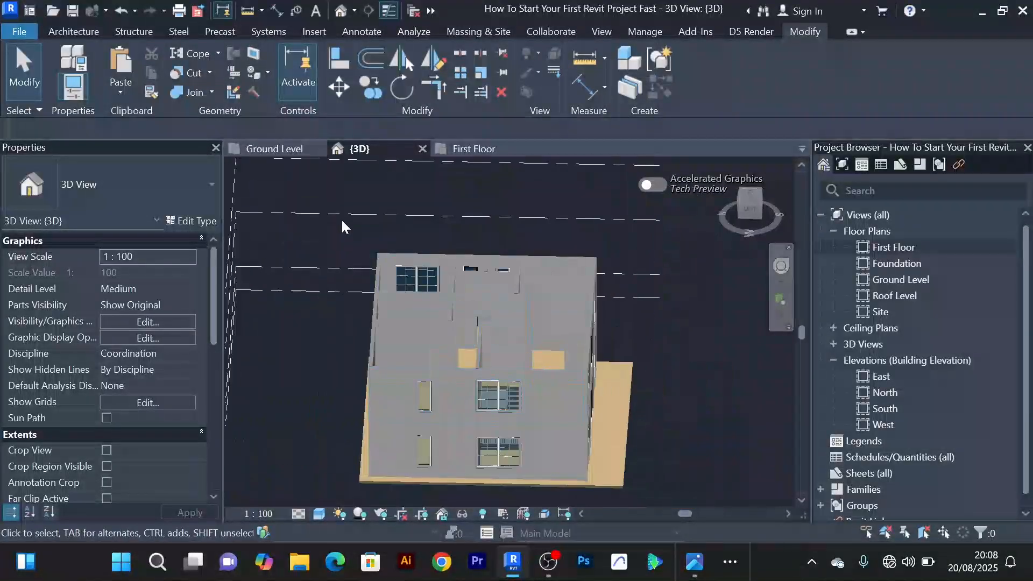
# Compare the First Floor plan with the Ground Level plan, checking the corridor openings, interior doors and room layout
pyautogui.click(476, 149)
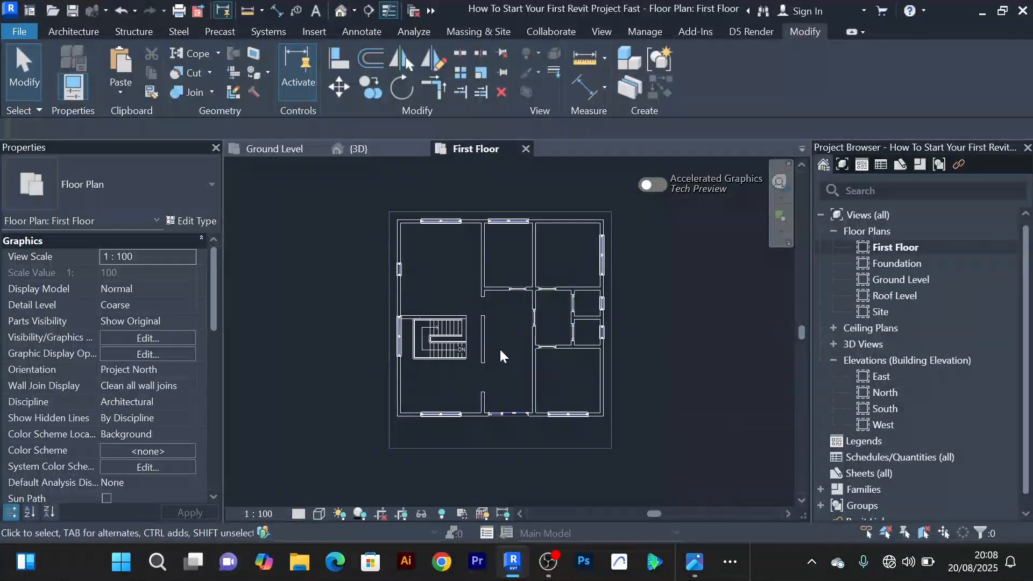
pyautogui.scroll(3, 499, 350)
pyautogui.scroll(2, 501, 299)
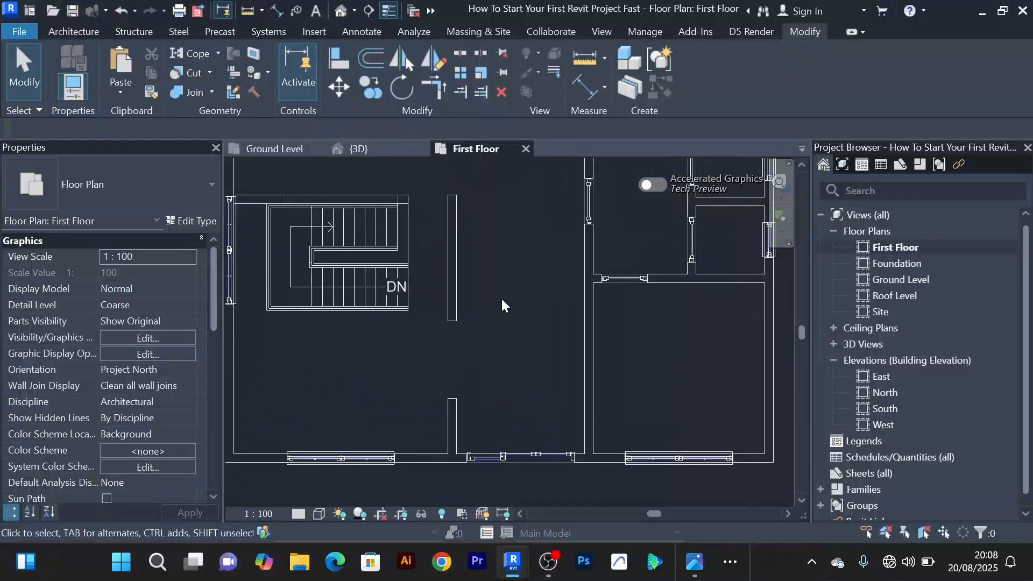
pyautogui.scroll(-3, 501, 304)
pyautogui.moveTo(501, 302); pyautogui.dragTo(534, 349, button='middle')
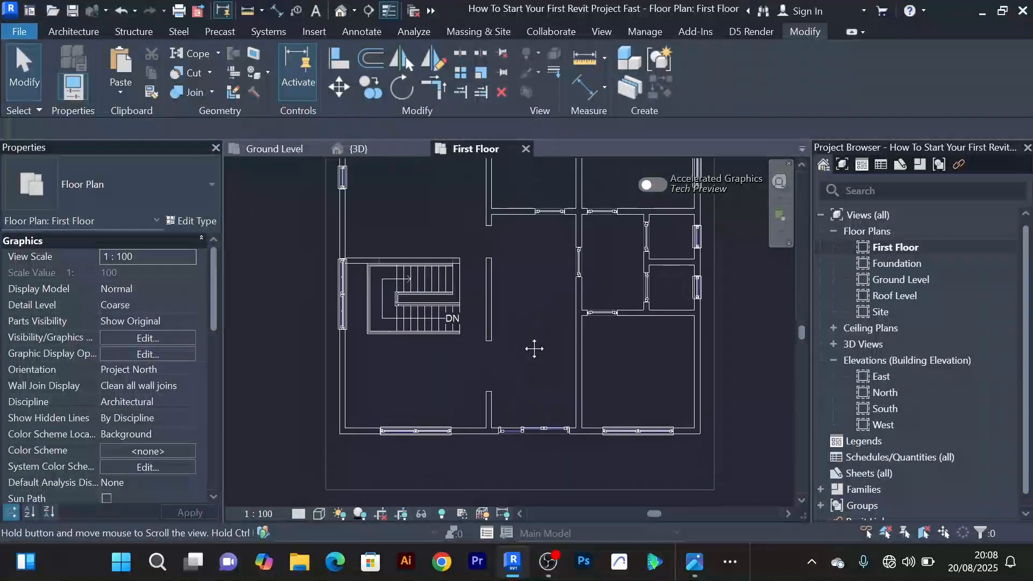
pyautogui.scroll(-2, 530, 357)
pyautogui.scroll(1, 516, 347)
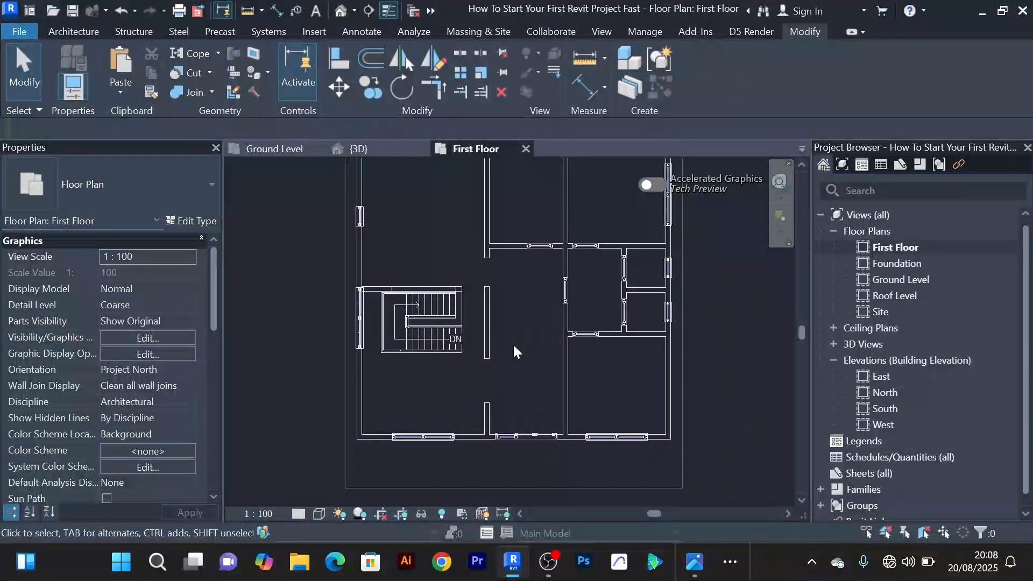
pyautogui.scroll(-3, 512, 347)
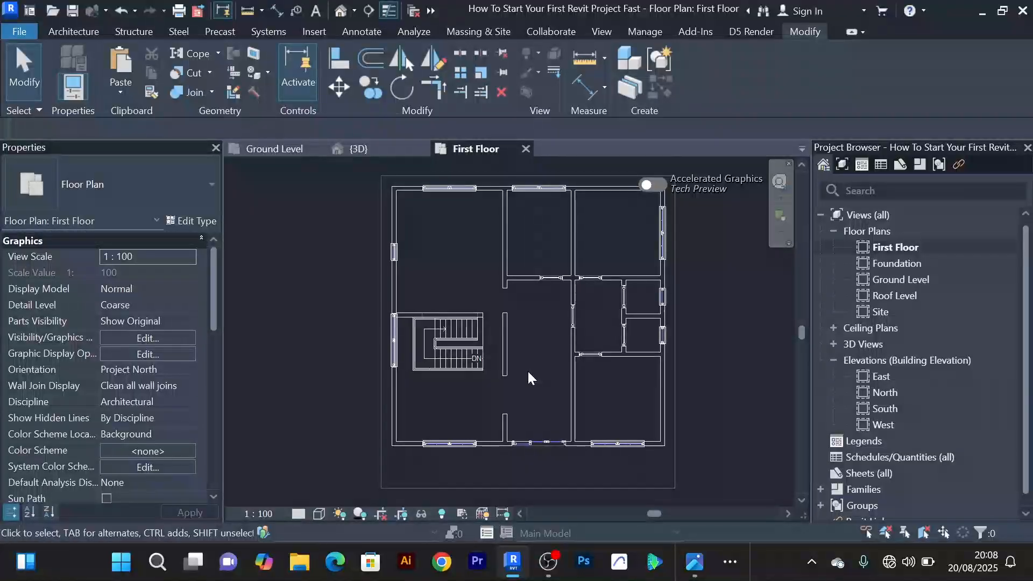
pyautogui.click(285, 153)
pyautogui.scroll(-2, 422, 260)
pyautogui.moveTo(423, 260); pyautogui.dragTo(399, 247, button='middle')
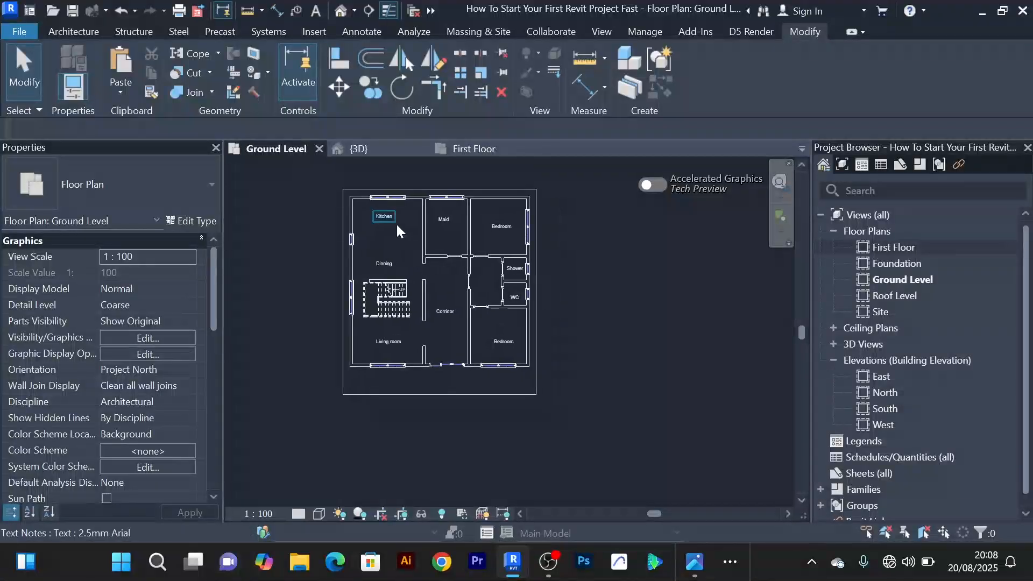
pyautogui.scroll(1, 551, 210)
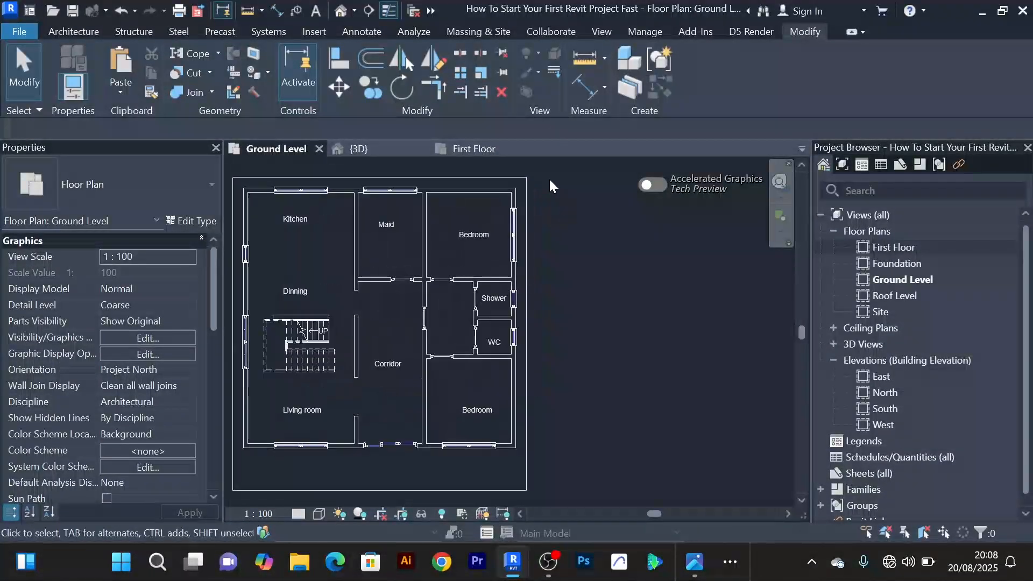
pyautogui.click(476, 150)
pyautogui.moveTo(633, 263); pyautogui.dragTo(606, 260, button='middle')
pyautogui.scroll(4, 602, 249)
pyautogui.scroll(-3, 630, 247)
pyautogui.scroll(3, 602, 257)
pyautogui.scroll(-4, 513, 251)
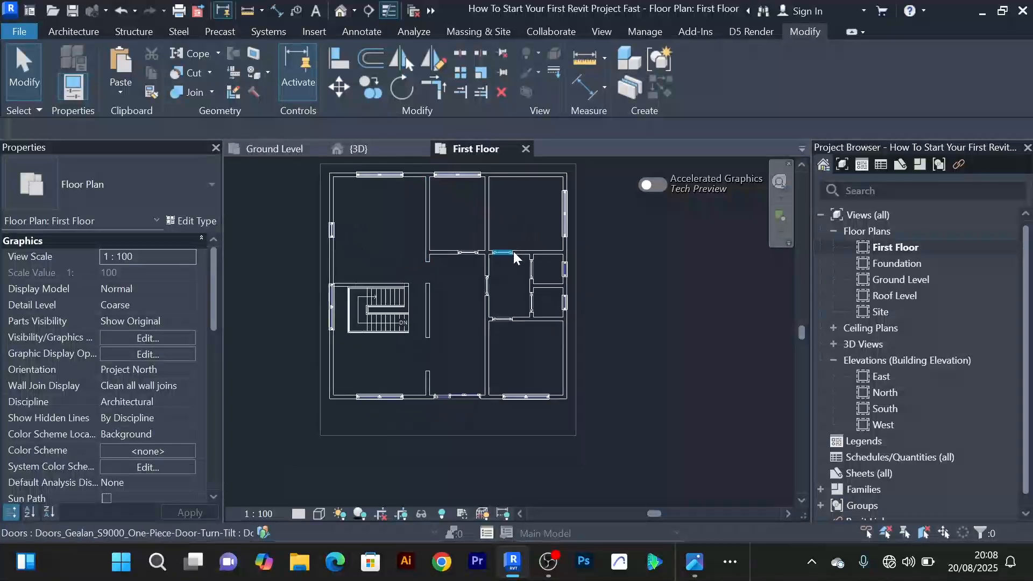
# Start an architectural Floor 150mm on First Floor, picking the inner edges of the north and west exterior walls as boundary lines
pyautogui.moveTo(677, 311); pyautogui.dragTo(637, 324, button='middle')
pyautogui.scroll(1, 598, 316)
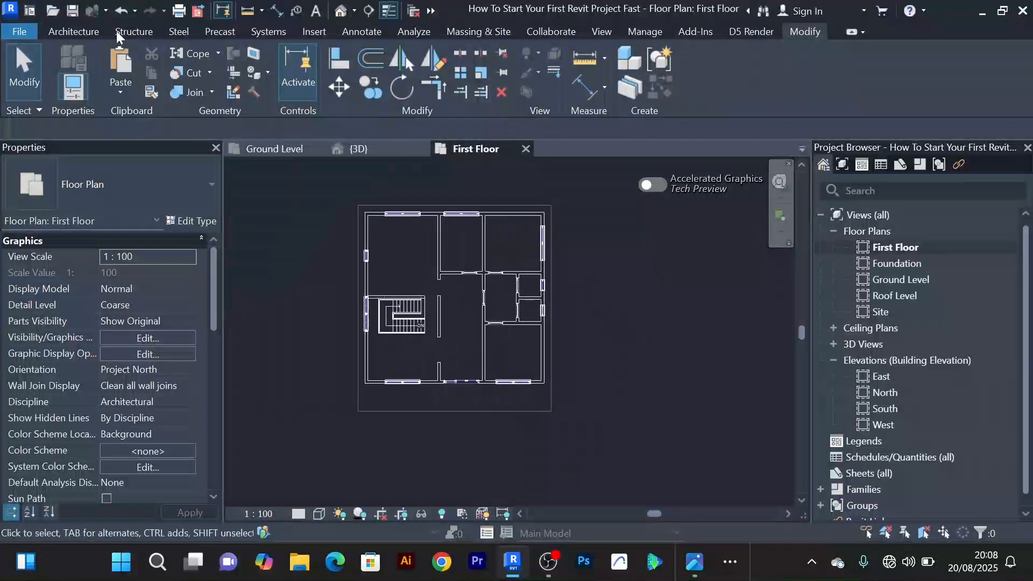
pyautogui.click(78, 32)
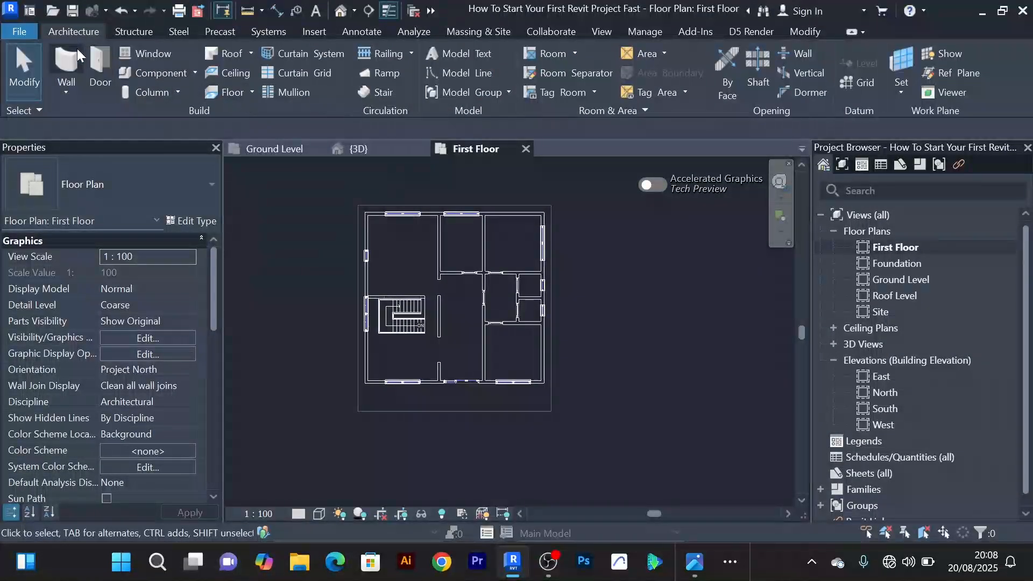
pyautogui.click(252, 92)
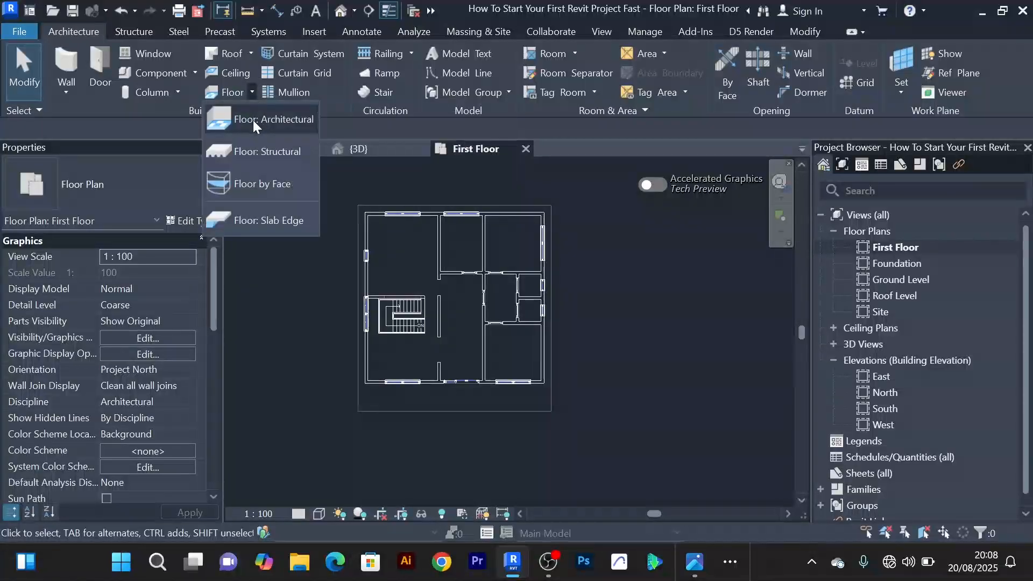
pyautogui.click(253, 115)
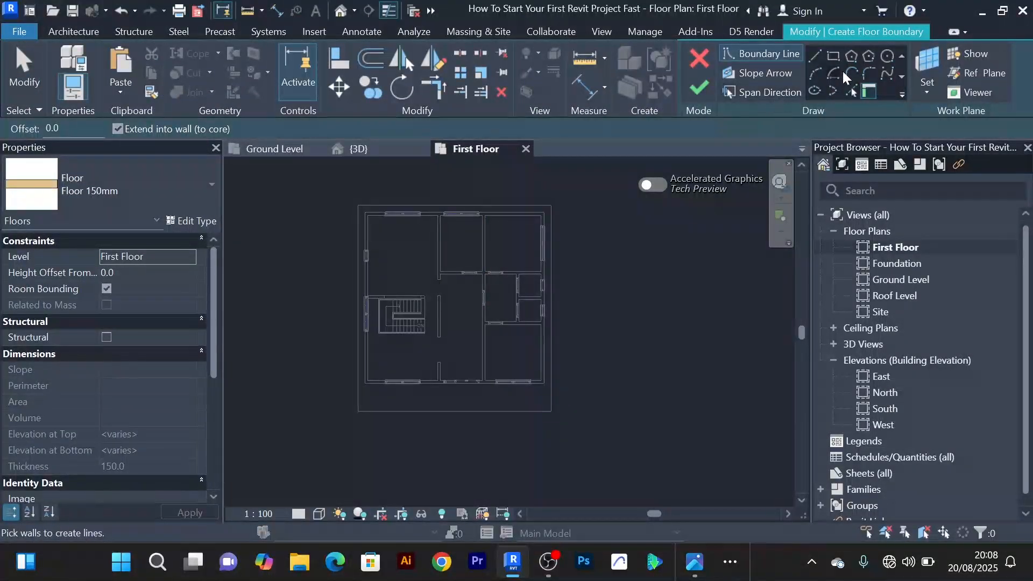
pyautogui.click(849, 91)
pyautogui.scroll(2, 386, 226)
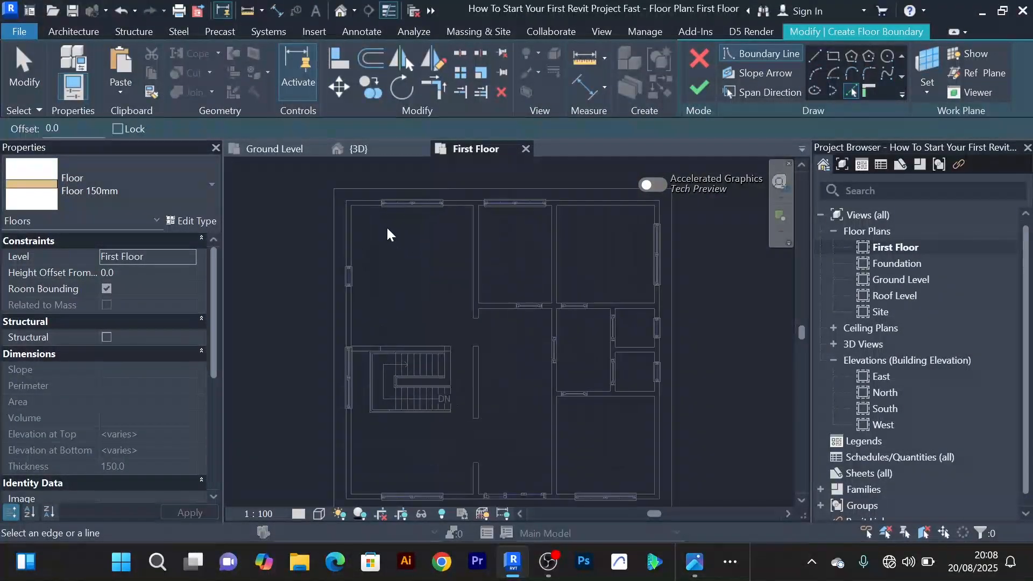
pyautogui.scroll(1, 386, 226)
pyautogui.click(351, 197)
pyautogui.click(333, 234)
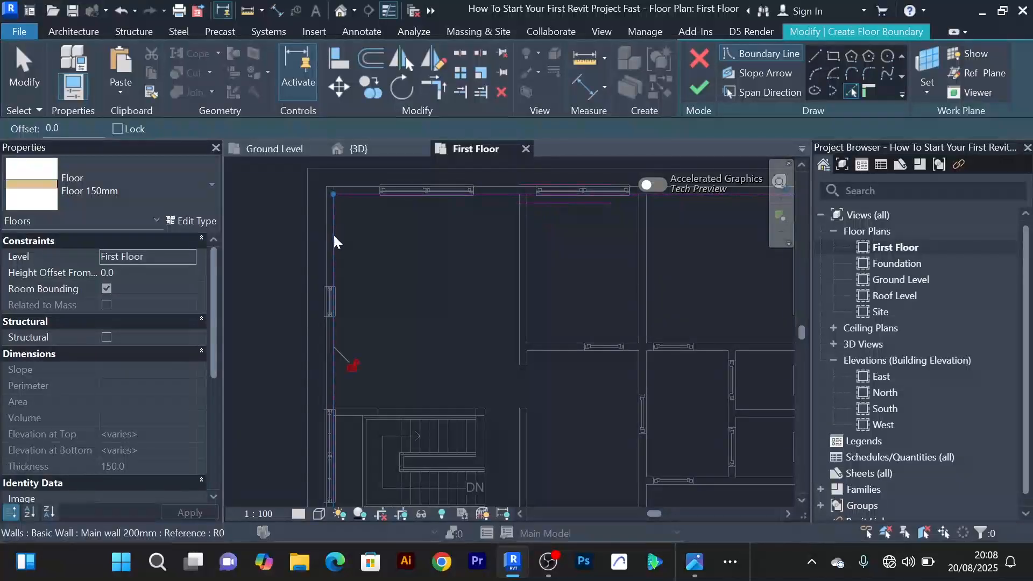
# Pick the inner edges of the south and east exterior walls to close the floor boundary, and finish the floor sketch
pyautogui.scroll(-2, 333, 234)
pyautogui.moveTo(374, 233); pyautogui.dragTo(374, 201, button='middle')
pyautogui.moveTo(369, 431); pyautogui.dragTo(353, 385, button='middle')
pyautogui.scroll(3, 350, 388)
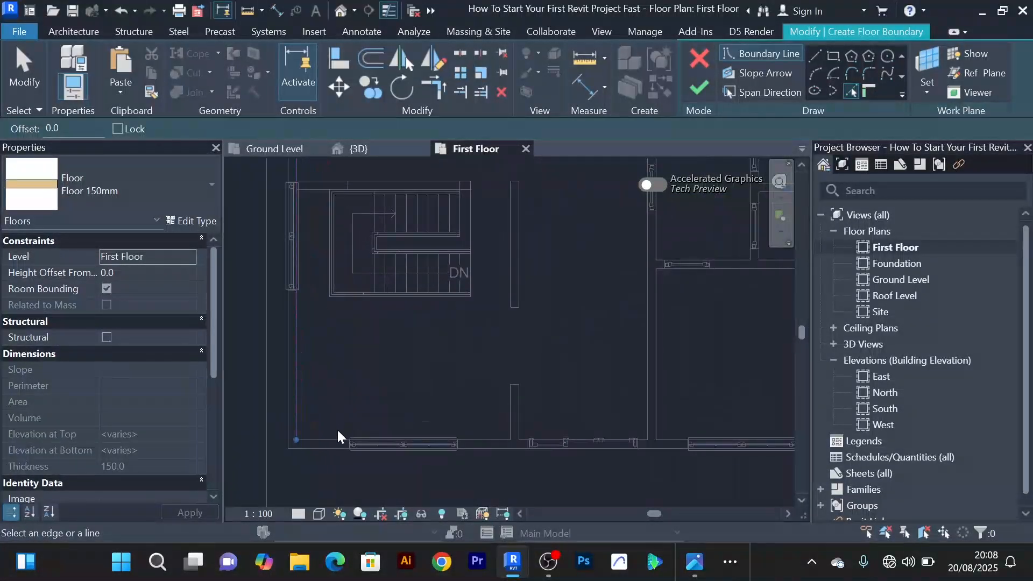
pyautogui.click(330, 434)
pyautogui.scroll(-2, 331, 434)
pyautogui.scroll(2, 484, 371)
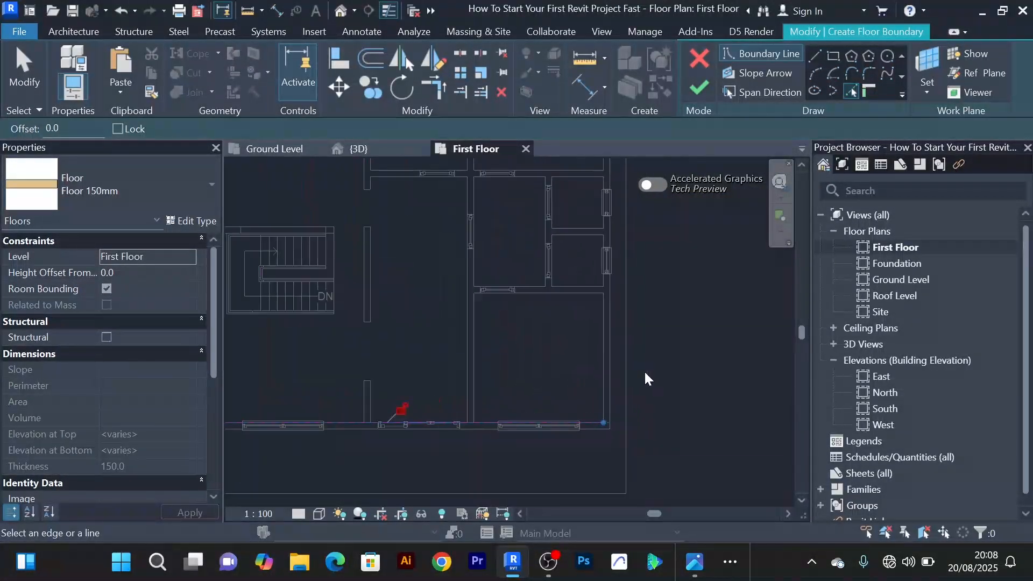
pyautogui.click(604, 350)
pyautogui.scroll(-2, 603, 350)
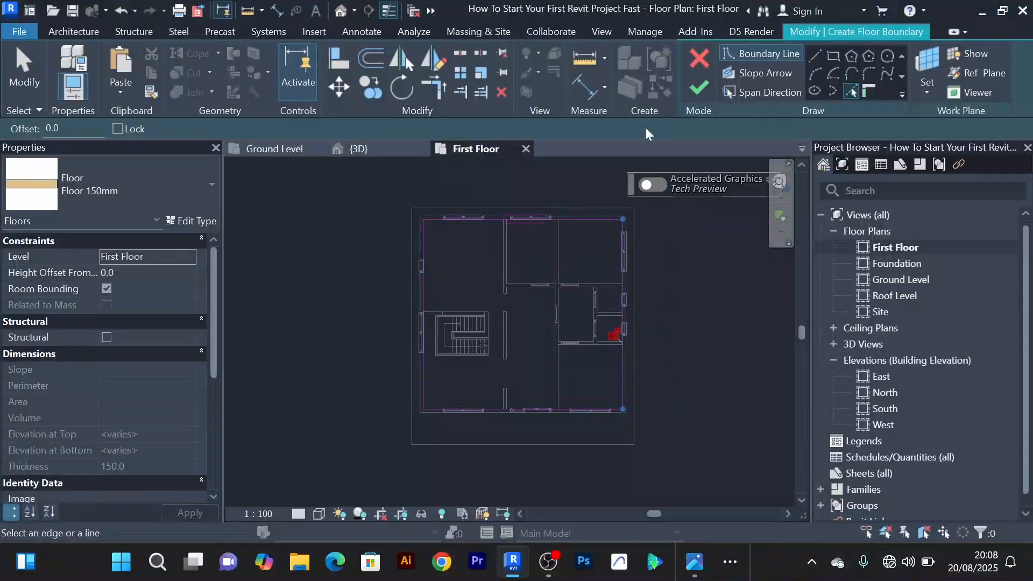
pyautogui.click(699, 88)
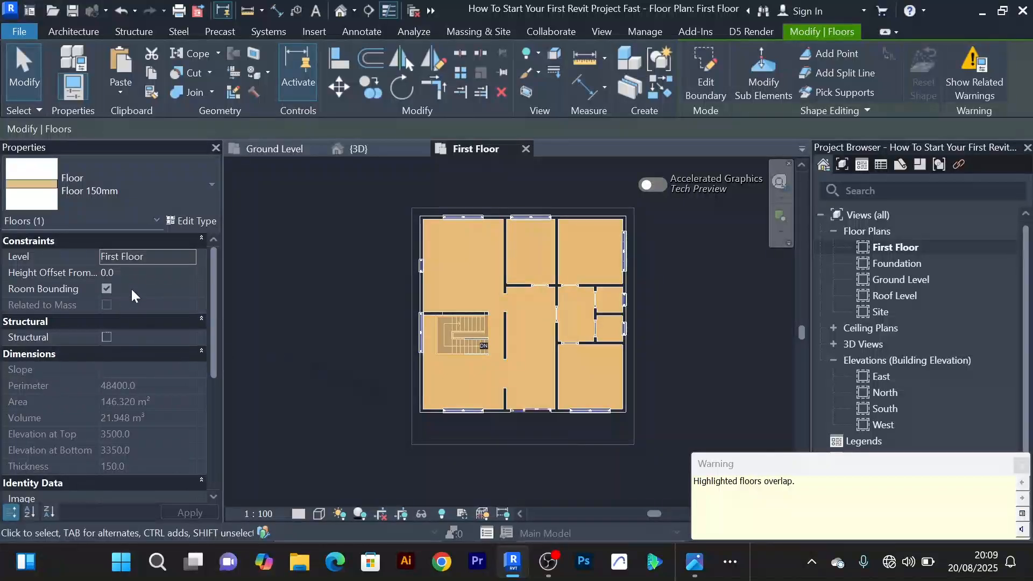
# Set the new floor's height offset from level to 3500 and show the model in 3D
pyautogui.click(136, 272)
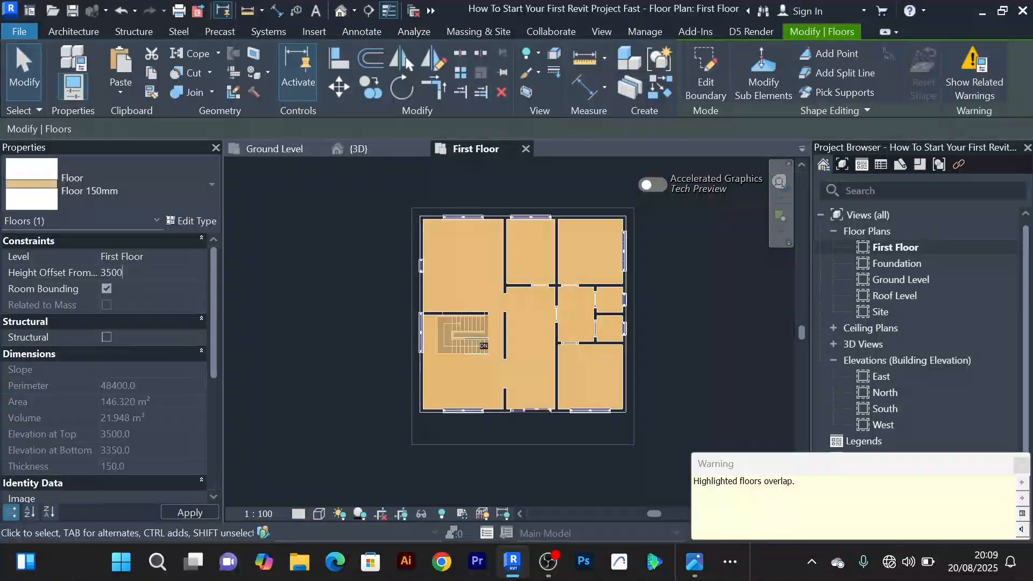
pyautogui.press('Return')
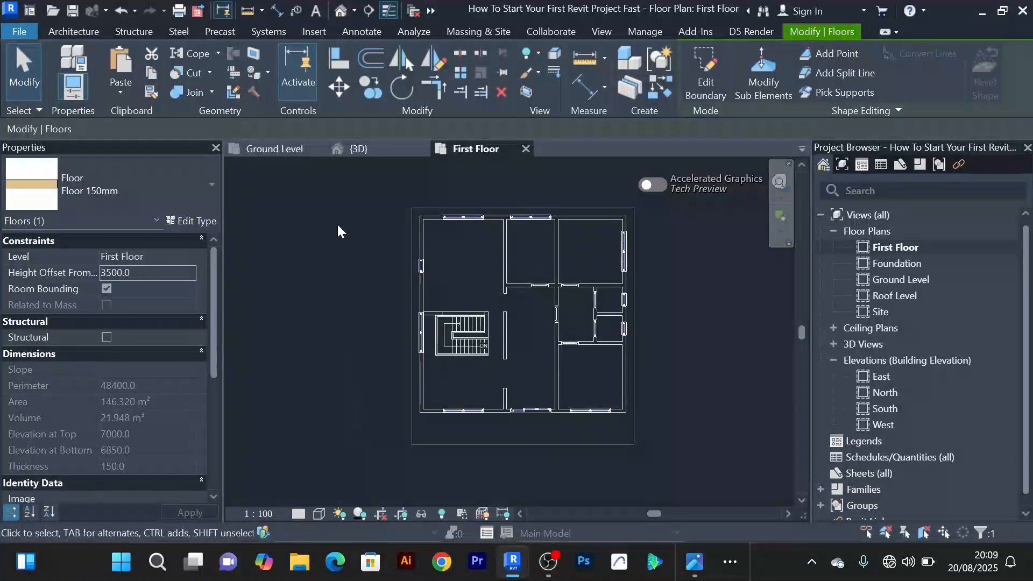
pyautogui.click(357, 151)
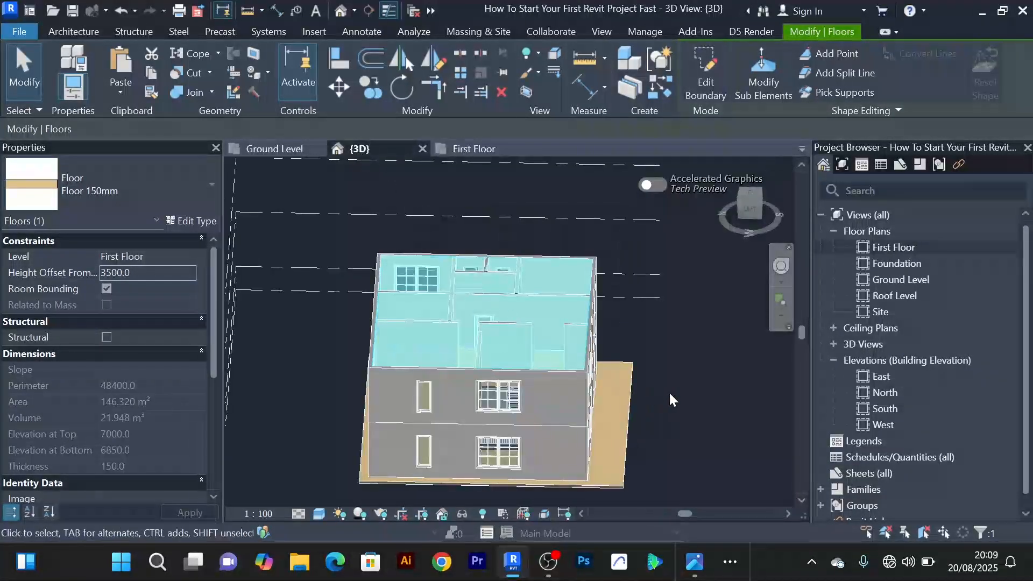
pyautogui.click(677, 351)
# Examine the raised top slab, its fit with the upper walls and the house facades from several angles in 3D
pyautogui.keyDown('shift'); pyautogui.moveTo(676, 351); pyautogui.dragTo(506, 302, button='middle'); pyautogui.keyUp('shift')
pyautogui.scroll(4, 507, 304)
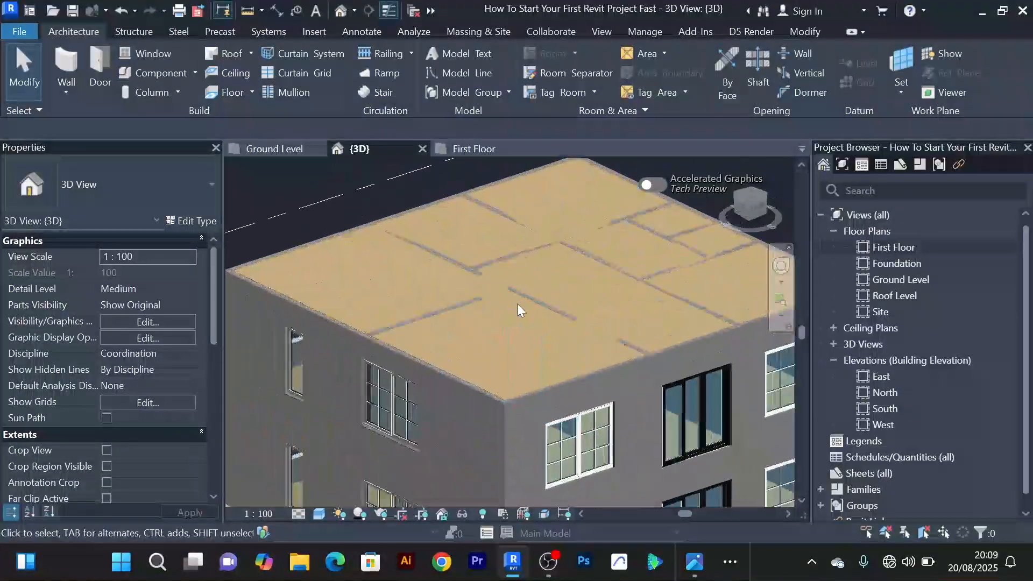
pyautogui.scroll(-2, 518, 304)
pyautogui.keyDown('shift'); pyautogui.moveTo(566, 265); pyautogui.dragTo(624, 265, button='middle'); pyautogui.keyUp('shift')
pyautogui.scroll(3, 521, 253)
pyautogui.scroll(-2, 522, 253)
pyautogui.scroll(1, 533, 276)
pyautogui.scroll(1, 532, 274)
pyautogui.scroll(-1, 532, 273)
pyautogui.keyDown('shift'); pyautogui.moveTo(543, 281); pyautogui.dragTo(424, 281, button='middle'); pyautogui.keyUp('shift')
pyautogui.scroll(4, 440, 268)
pyautogui.scroll(-6, 440, 269)
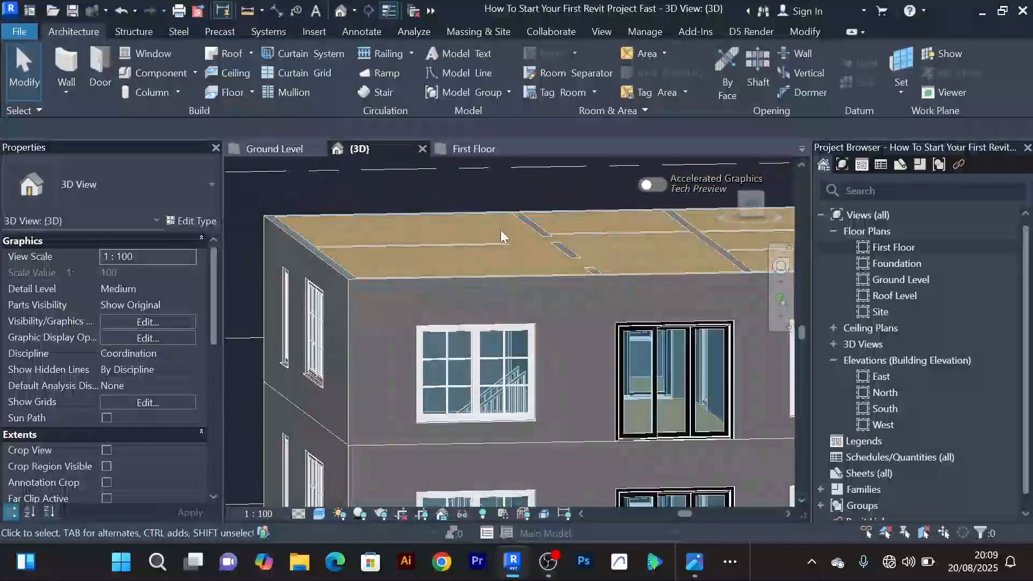
pyautogui.keyDown('shift'); pyautogui.moveTo(514, 254); pyautogui.dragTo(574, 275, button='middle'); pyautogui.keyUp('shift')
pyautogui.scroll(3, 493, 258)
pyautogui.scroll(-2, 493, 258)
pyautogui.scroll(1, 520, 247)
pyautogui.scroll(-4, 482, 254)
pyautogui.scroll(4, 511, 237)
pyautogui.scroll(-4, 511, 237)
pyautogui.scroll(5, 504, 290)
pyautogui.scroll(-5, 504, 290)
pyautogui.keyDown('shift'); pyautogui.moveTo(496, 283); pyautogui.dragTo(409, 254, button='middle'); pyautogui.keyUp('shift')
pyautogui.scroll(-2, 535, 242)
pyautogui.keyDown('shift'); pyautogui.moveTo(534, 242); pyautogui.dragTo(403, 264, button='middle'); pyautogui.keyUp('shift')
pyautogui.keyDown('shift'); pyautogui.moveTo(594, 350); pyautogui.dragTo(443, 381, button='middle'); pyautogui.keyUp('shift')
pyautogui.keyDown('shift'); pyautogui.moveTo(614, 406); pyautogui.dragTo(342, 433, button='middle'); pyautogui.keyUp('shift')
pyautogui.keyDown('shift'); pyautogui.moveTo(511, 426); pyautogui.dragTo(511, 457, button='middle'); pyautogui.keyUp('shift')
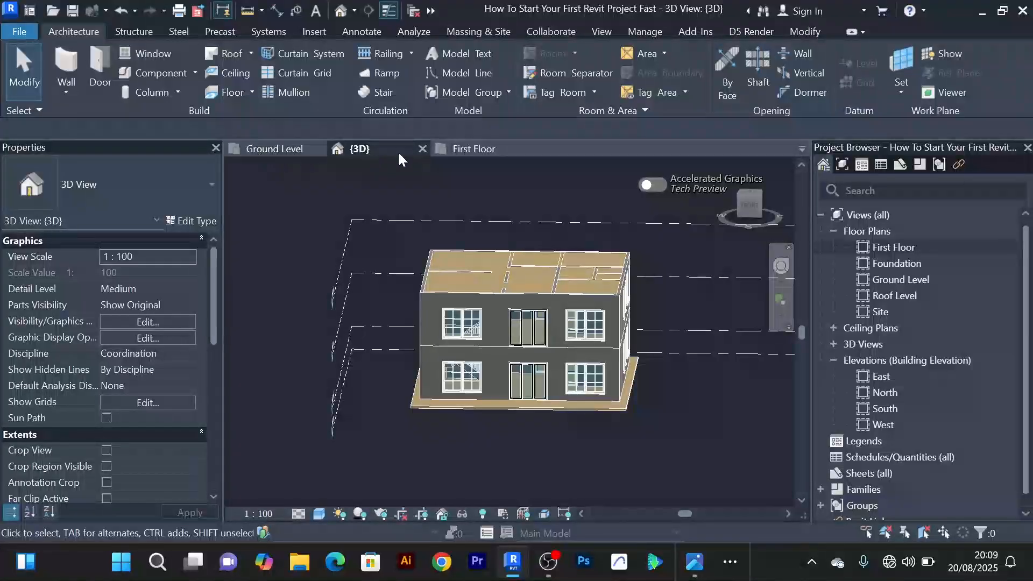
# Return to the First Floor plan and look at the reference image of the house facade in the image viewer
pyautogui.click(476, 151)
pyautogui.scroll(-1, 689, 318)
pyautogui.moveTo(690, 320); pyautogui.dragTo(612, 311, button='middle')
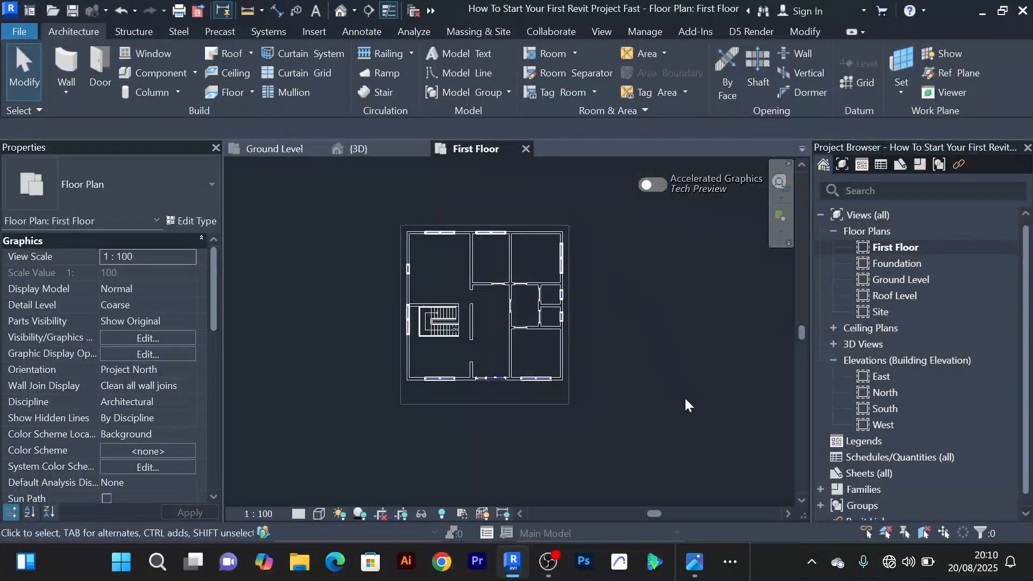
pyautogui.click(699, 563)
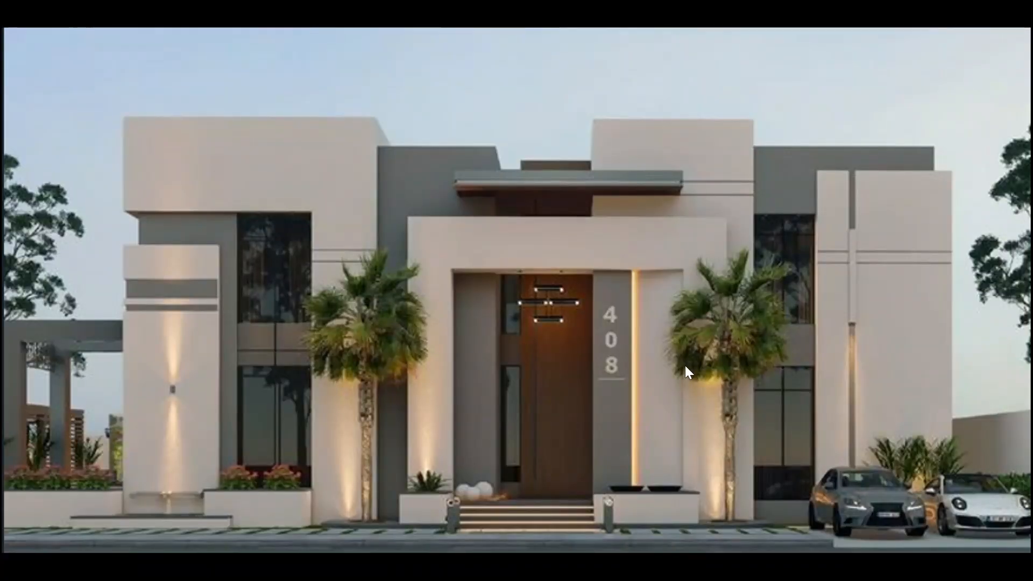
pyautogui.hotkey('alt', 'Tab')
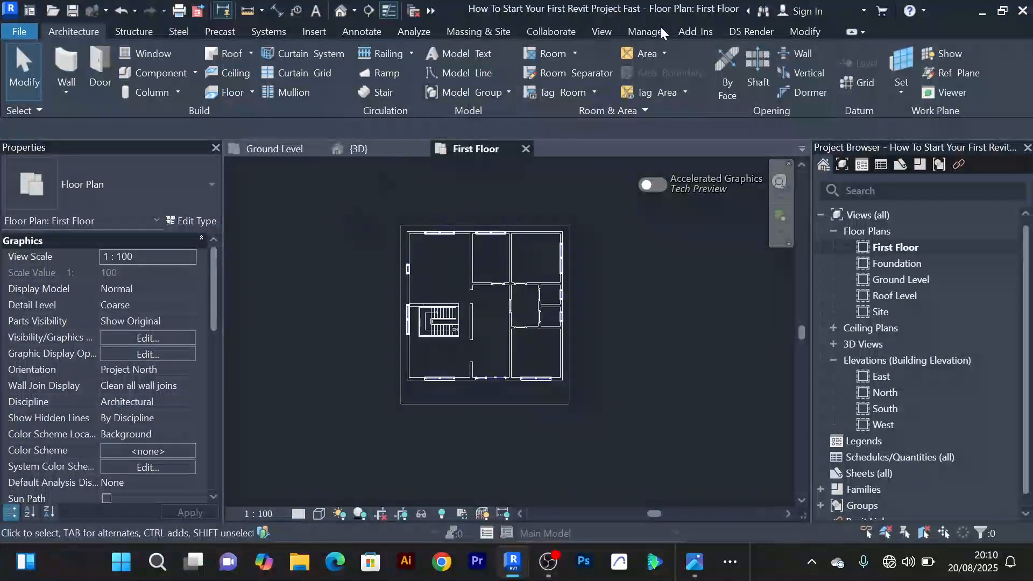
# In the Ground Level plan, start placing a component and load the Kitchen_5847 family from the REVIT LIBRARIES folder
pyautogui.click(266, 152)
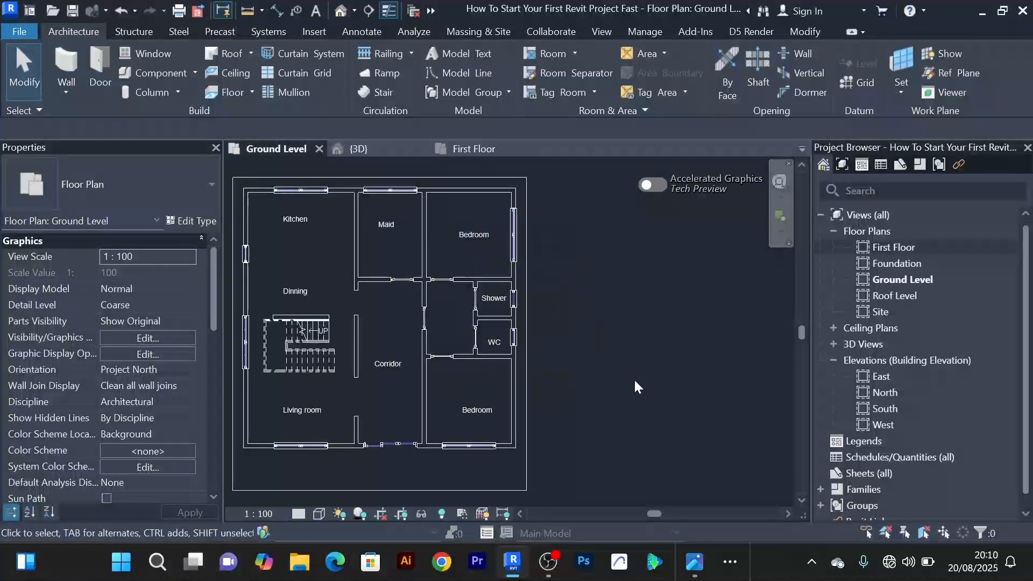
pyautogui.scroll(2, 570, 293)
pyautogui.moveTo(605, 297); pyautogui.dragTo(654, 320, button='middle')
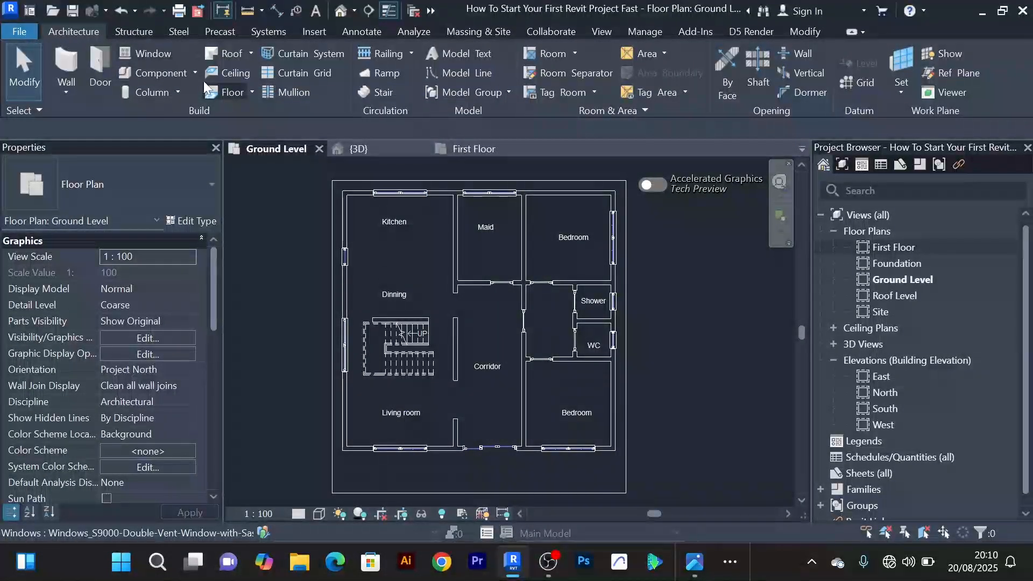
pyautogui.click(194, 73)
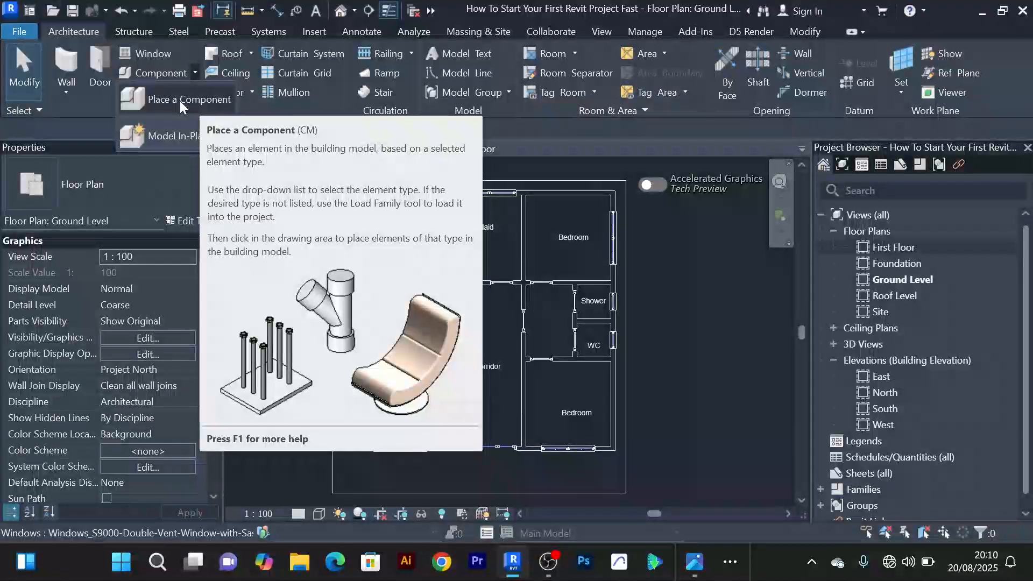
pyautogui.click(180, 101)
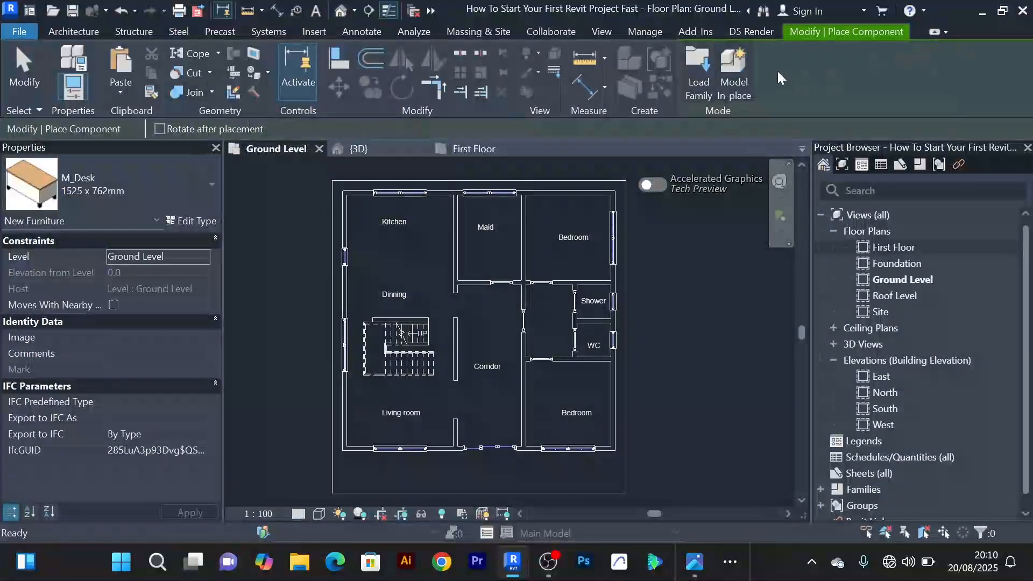
pyautogui.click(703, 84)
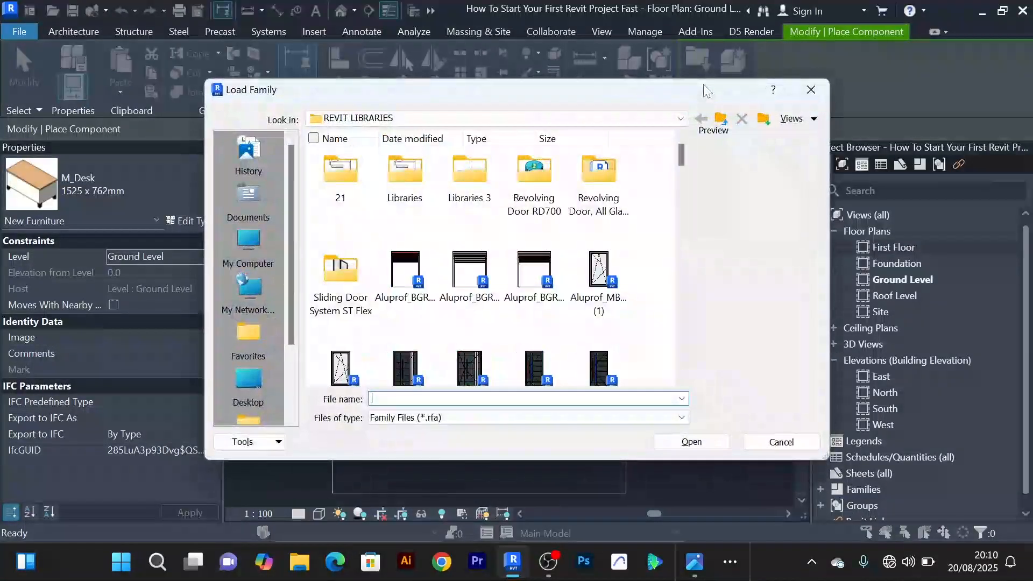
pyautogui.scroll(-5, 595, 297)
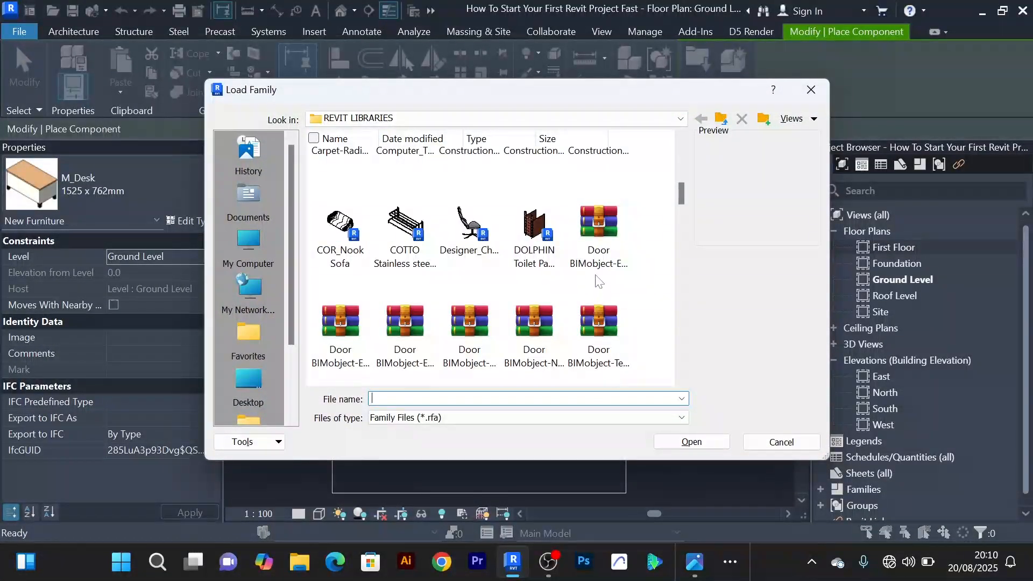
pyautogui.scroll(-3, 476, 263)
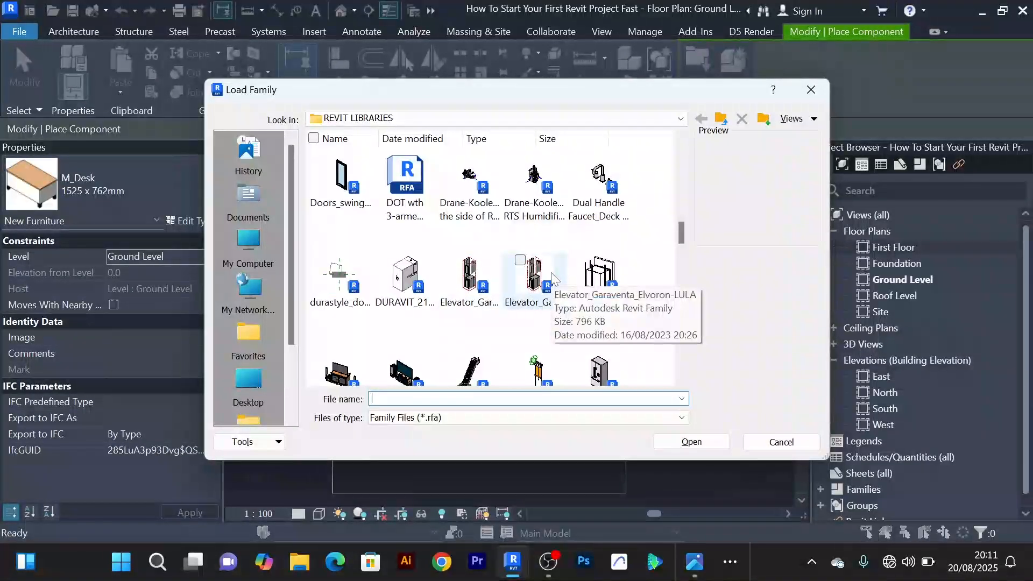
pyautogui.scroll(-3, 552, 271)
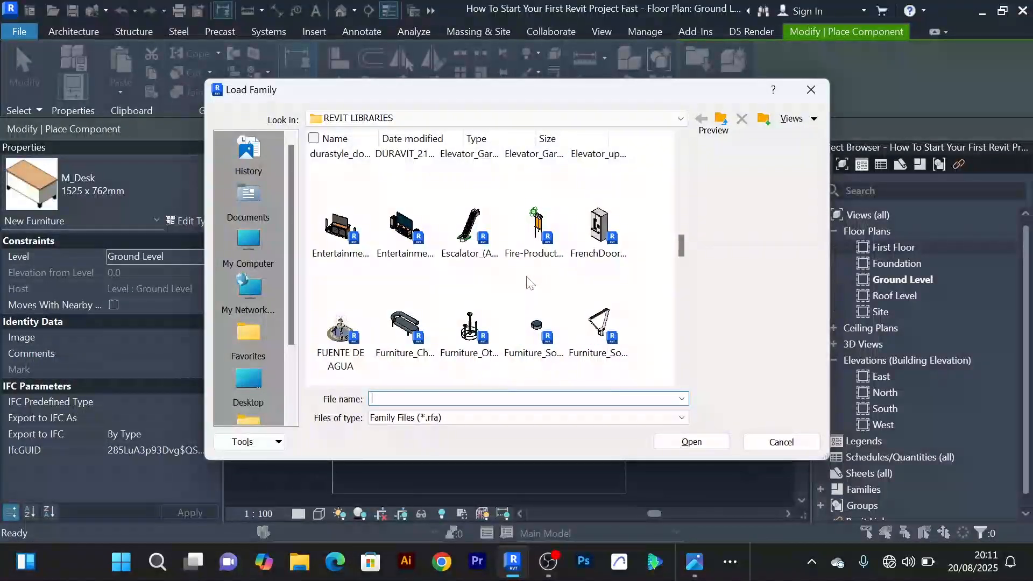
pyautogui.scroll(-3, 527, 268)
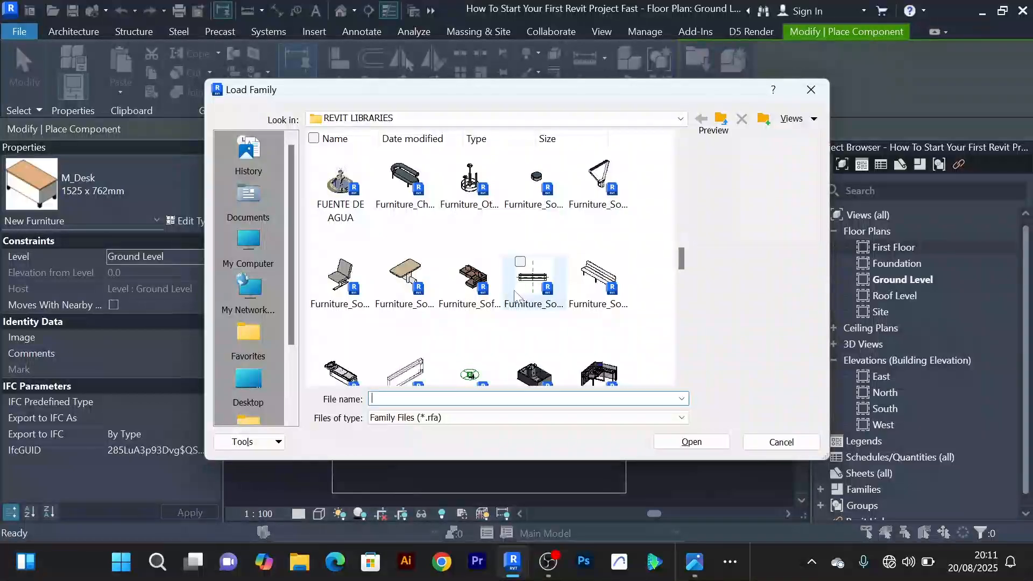
pyautogui.scroll(-3, 544, 253)
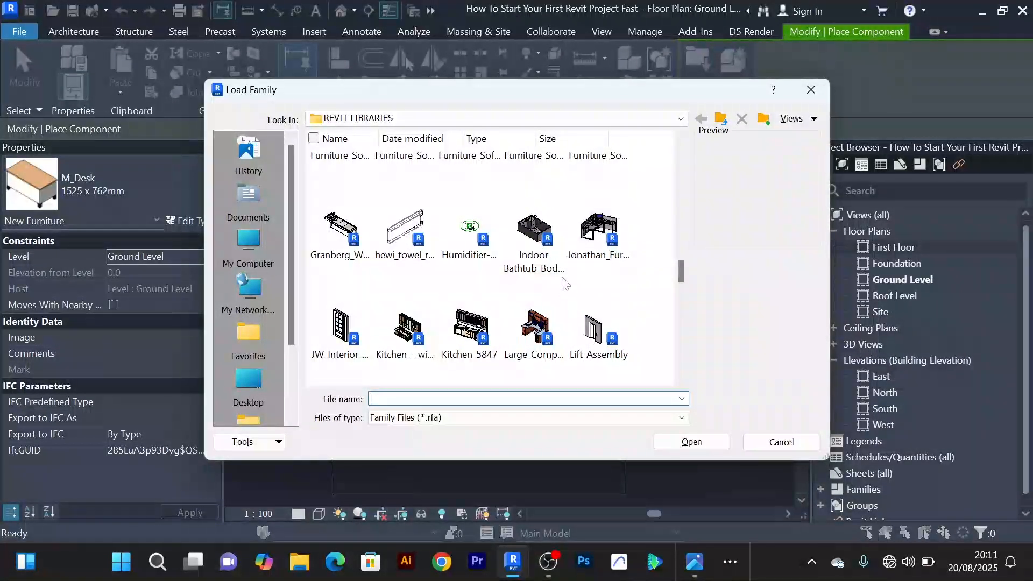
pyautogui.click(463, 331)
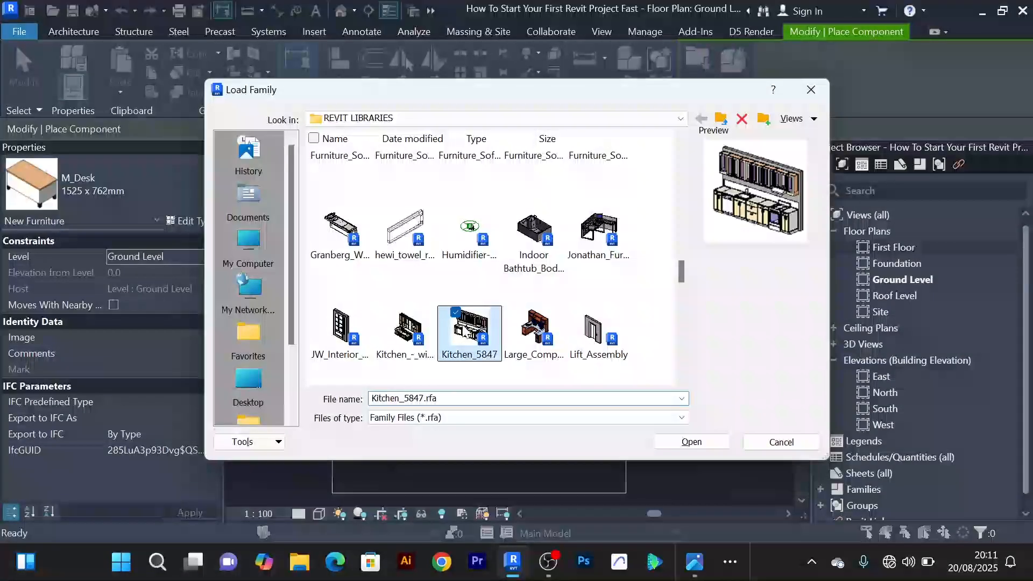
pyautogui.click(711, 446)
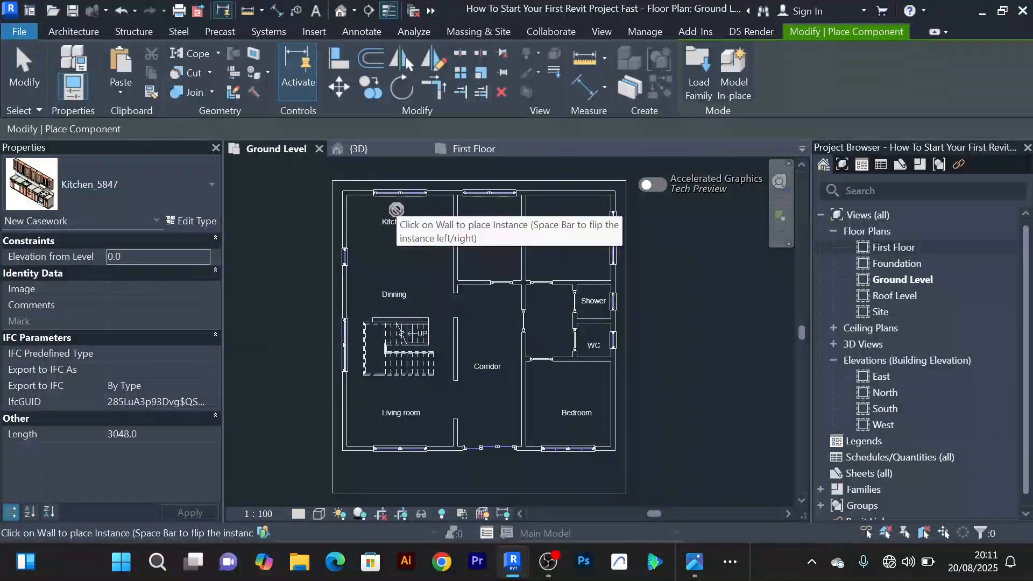
# Place the Kitchen_5847 casework against the Kitchen's north wall beneath the window and end component placement
pyautogui.scroll(3, 397, 210)
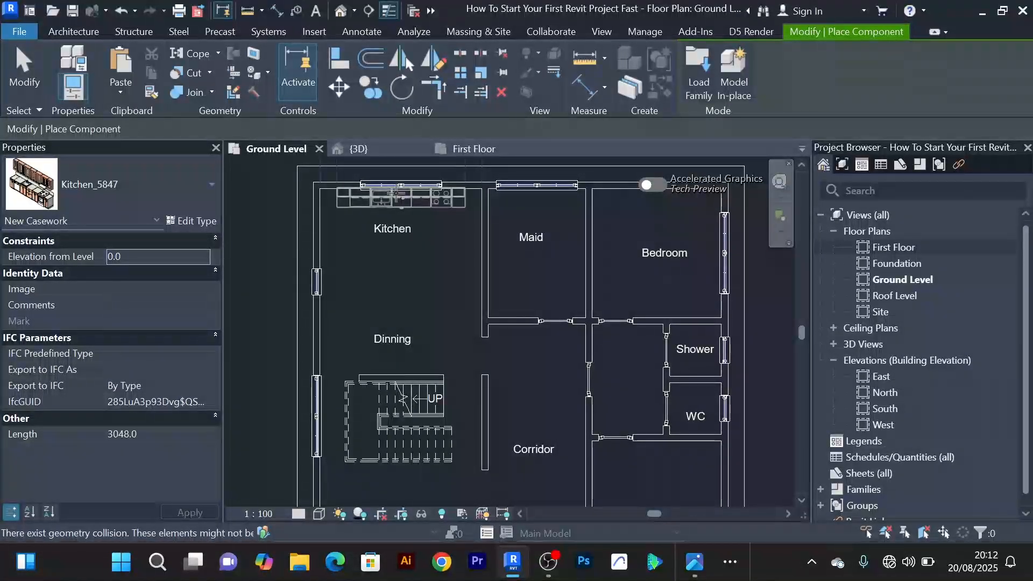
pyautogui.rightClick(404, 288)
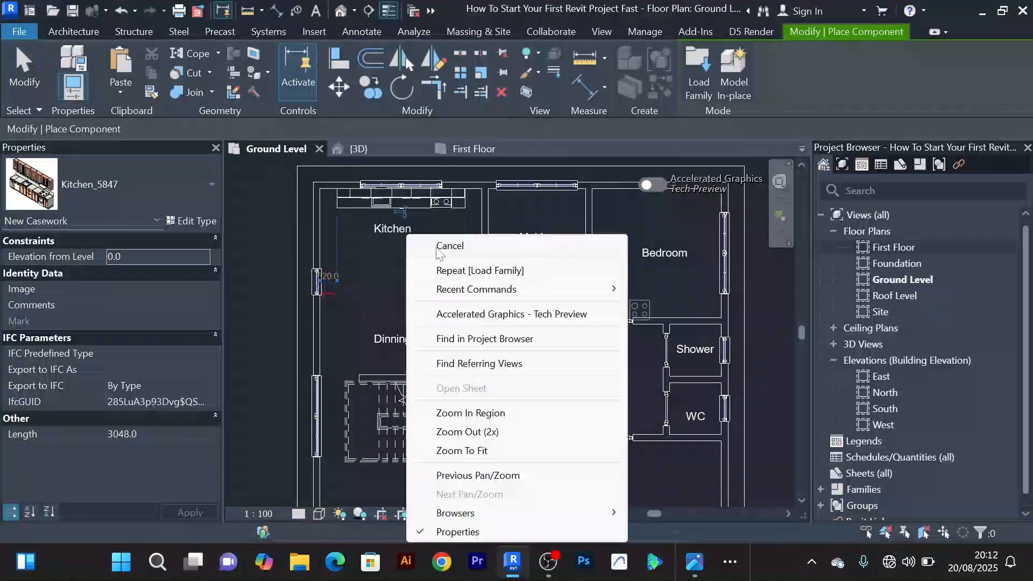
pyautogui.click(473, 246)
pyautogui.rightClick(413, 256)
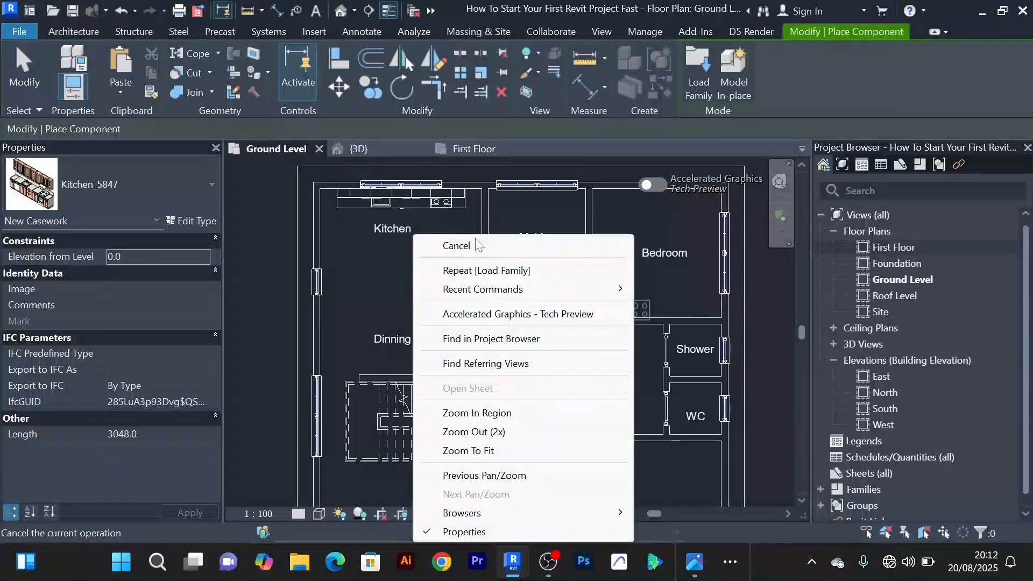
pyautogui.click(463, 250)
pyautogui.scroll(2, 438, 225)
pyautogui.scroll(-3, 437, 224)
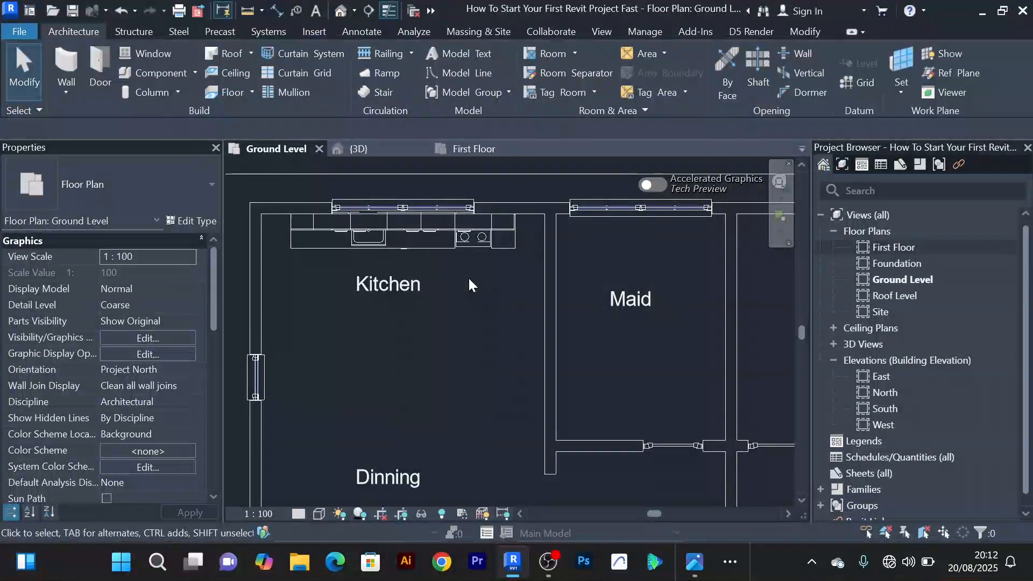
# Open the 3D view and bring the front facade of the house into view
pyautogui.click(366, 149)
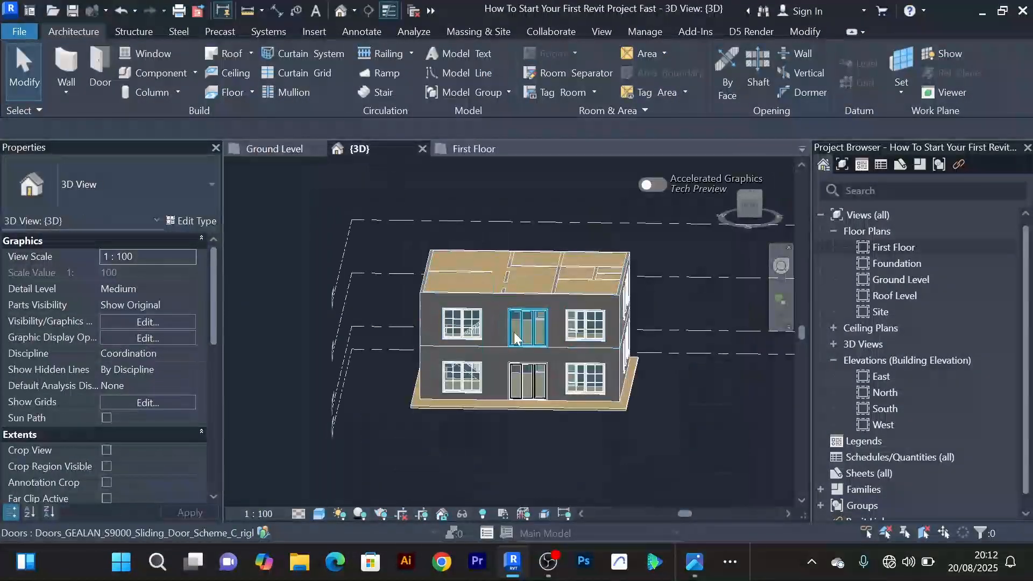
pyautogui.scroll(-2, 505, 408)
pyautogui.moveTo(487, 437); pyautogui.dragTo(480, 403, button='middle')
pyautogui.scroll(2, 472, 414)
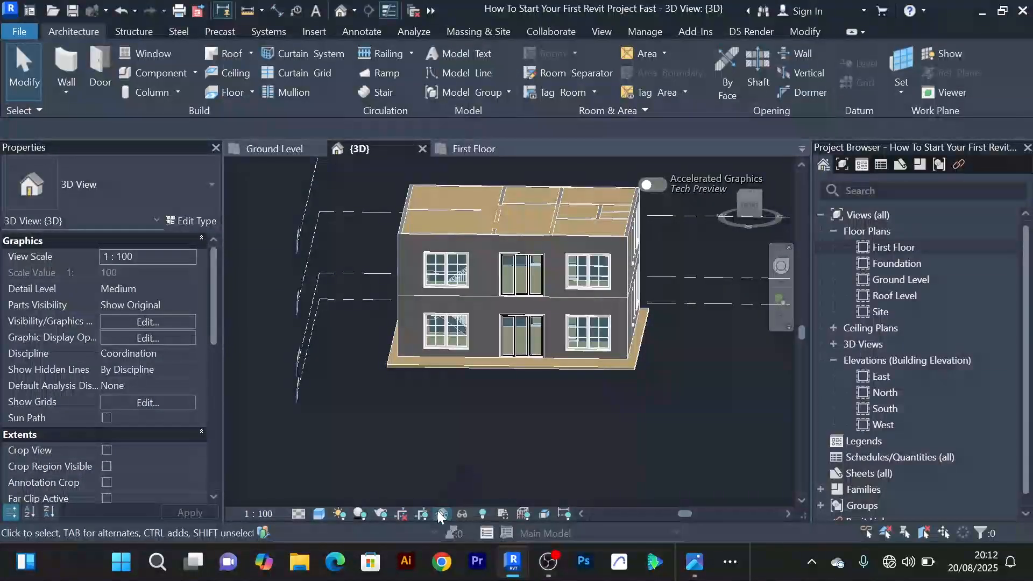
# Show the crop region in the 3D view and try to cut away the upper part of the house by lowering its upper edge
pyautogui.click(422, 517)
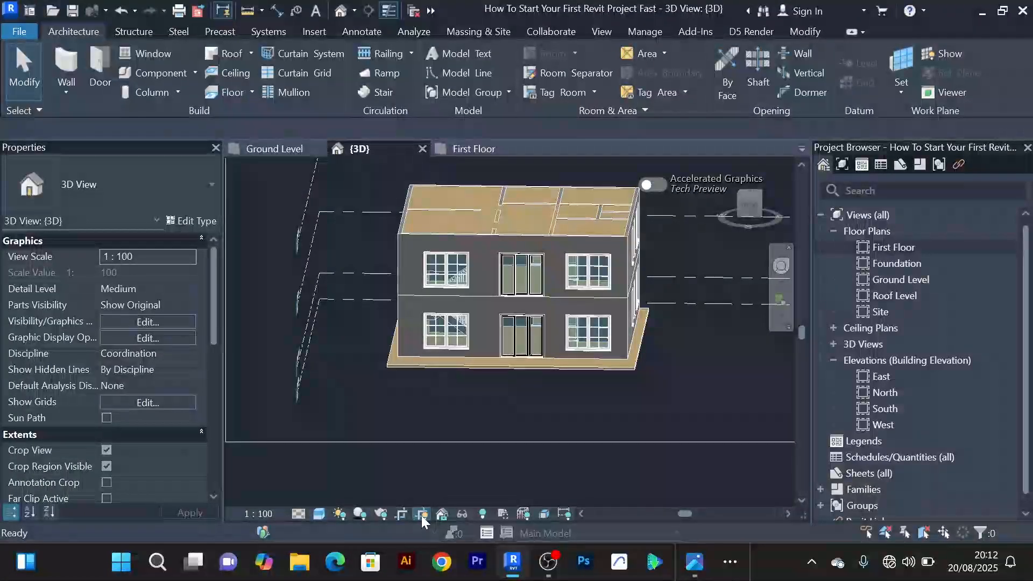
pyautogui.click(508, 253)
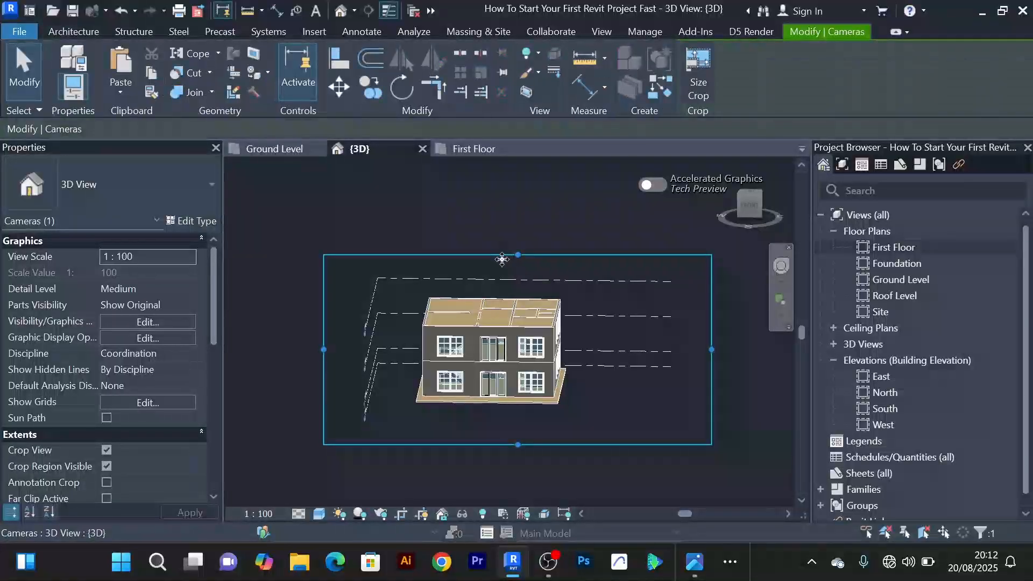
pyautogui.moveTo(518, 255); pyautogui.dragTo(575, 328)
pyautogui.moveTo(592, 355)
pyautogui.keyDown('shift'); pyautogui.mouseDown(button='middle')
pyautogui.moveTo(665, 442)
pyautogui.moveTo(667, 486)
pyautogui.moveTo(542, 392)
pyautogui.moveTo(554, 357)
pyautogui.moveTo(604, 362)
pyautogui.moveTo(597, 371)
pyautogui.mouseUp(button='middle'); pyautogui.keyUp('shift')
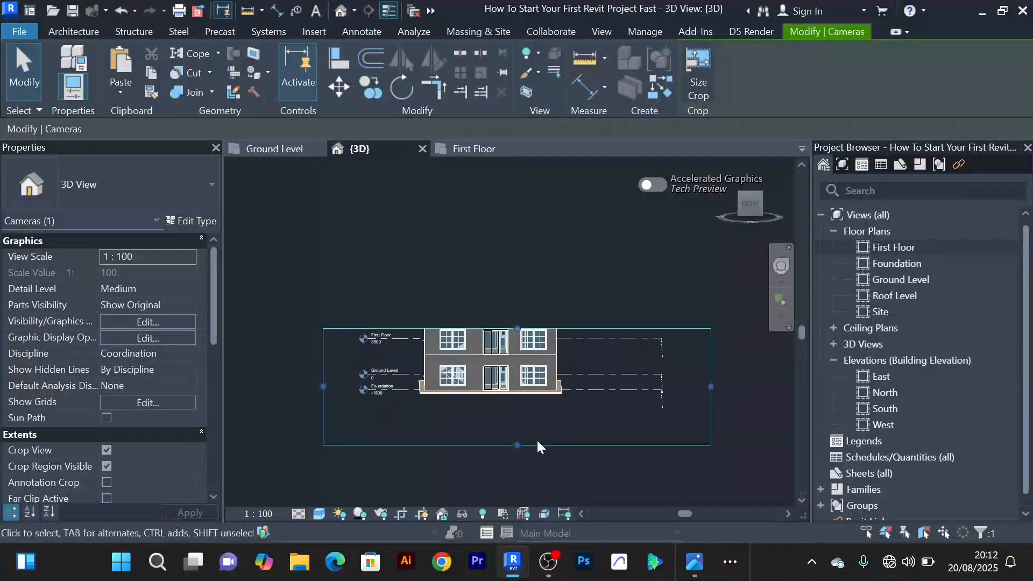
# Turn off cropping in the 3D view and hide the crop region so the whole house is uncropped
pyautogui.click(425, 512)
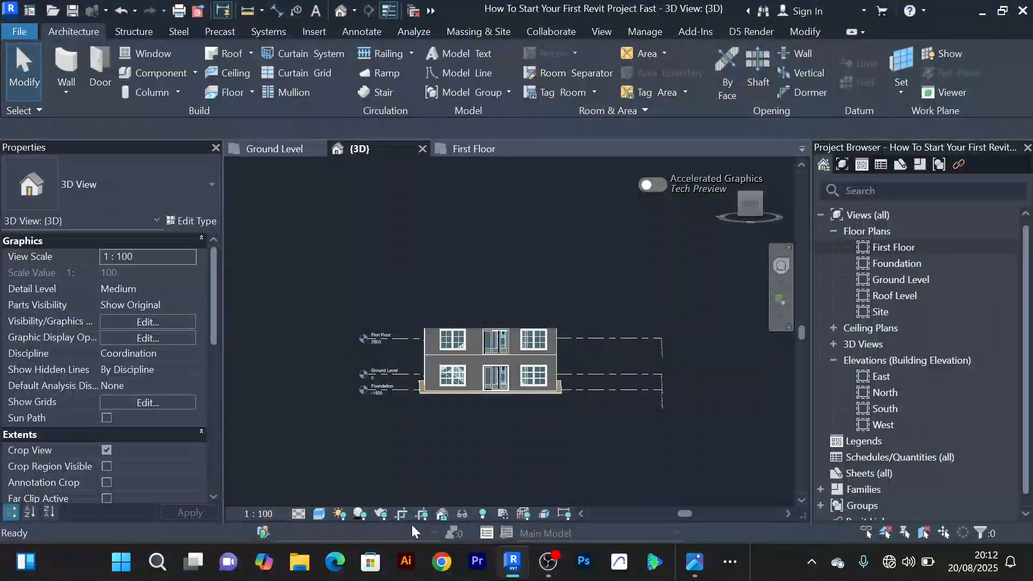
pyautogui.click(423, 512)
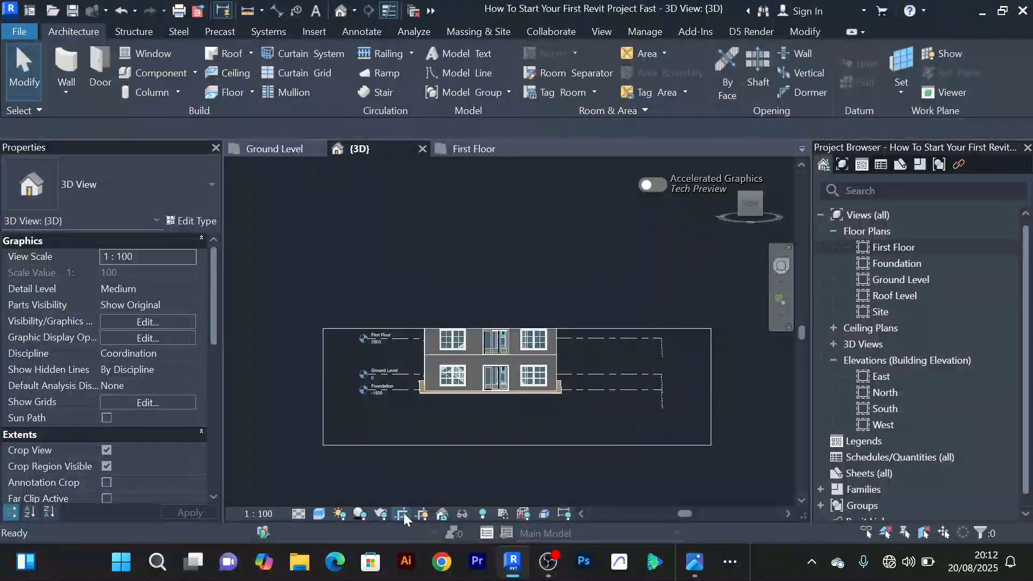
pyautogui.click(403, 512)
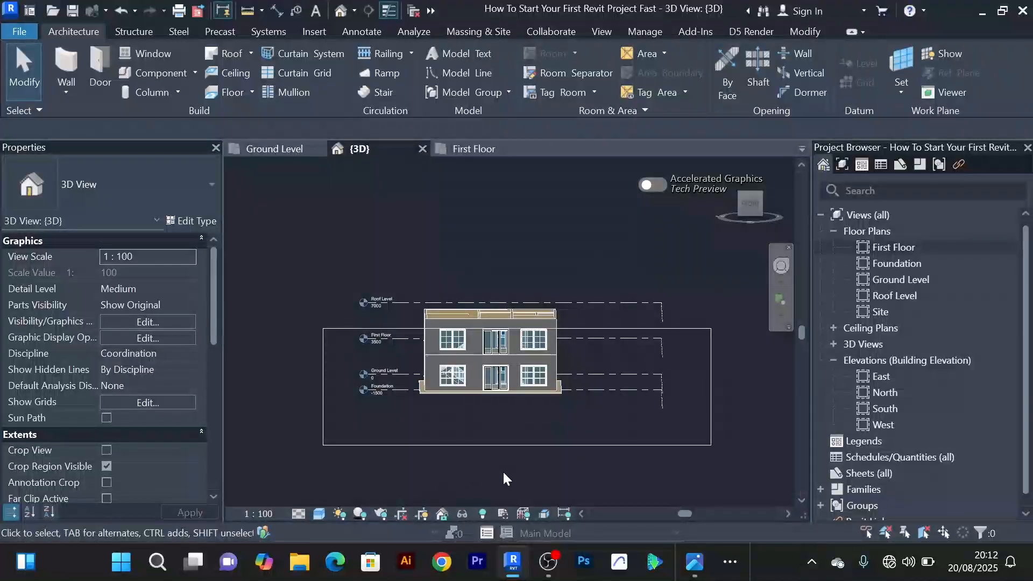
pyautogui.click(709, 338)
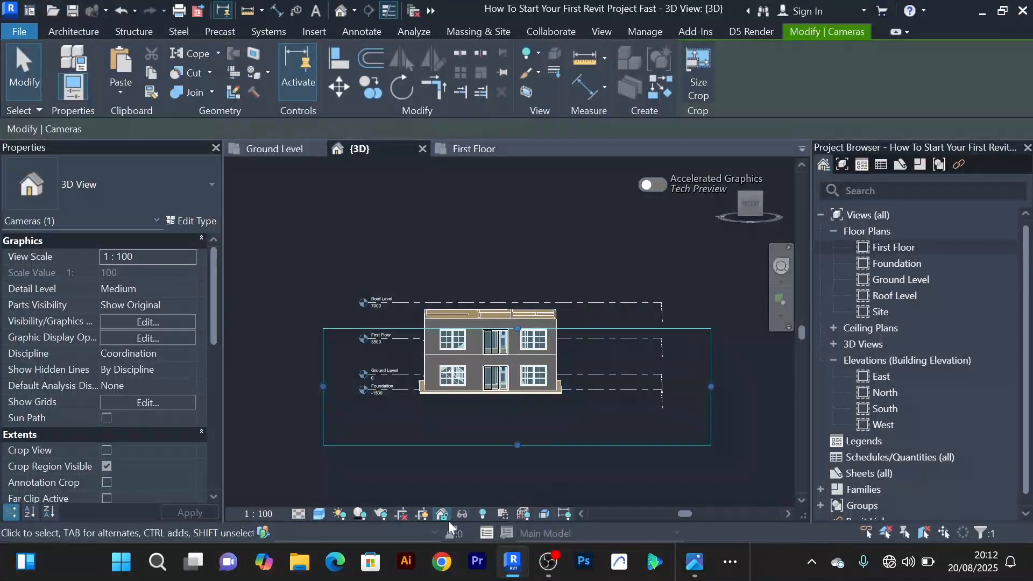
pyautogui.click(419, 513)
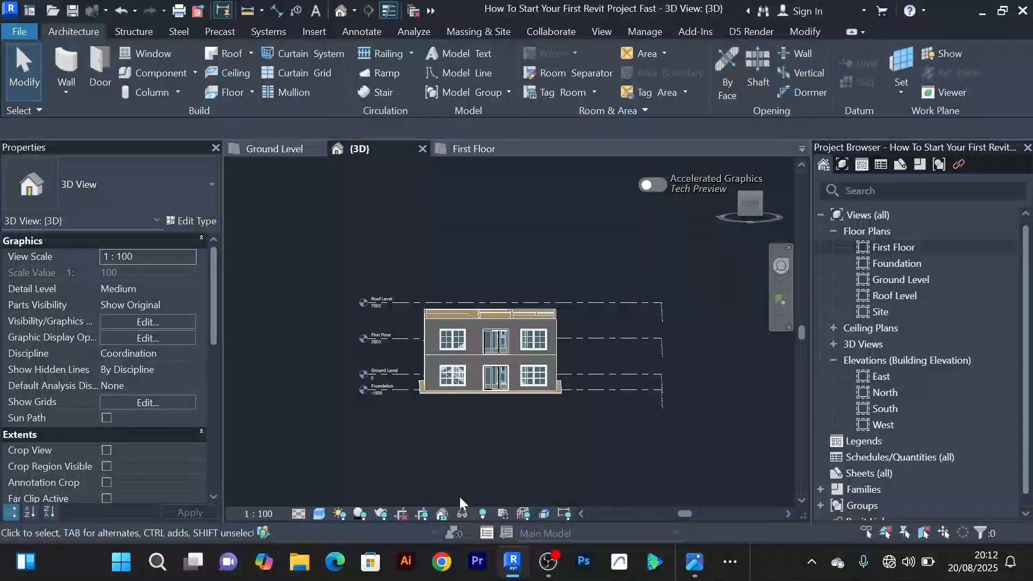
pyautogui.moveTo(499, 478); pyautogui.dragTo(511, 454, button='middle')
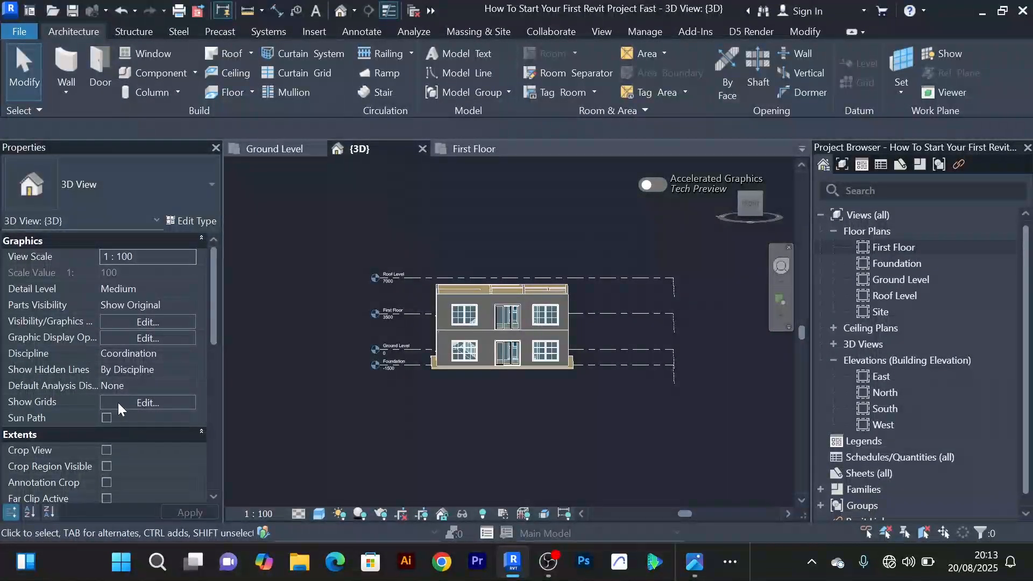
# Enable the section box in the 3D view and lower its upper face to cut through the Ground Level walls
pyautogui.scroll(-5, 118, 402)
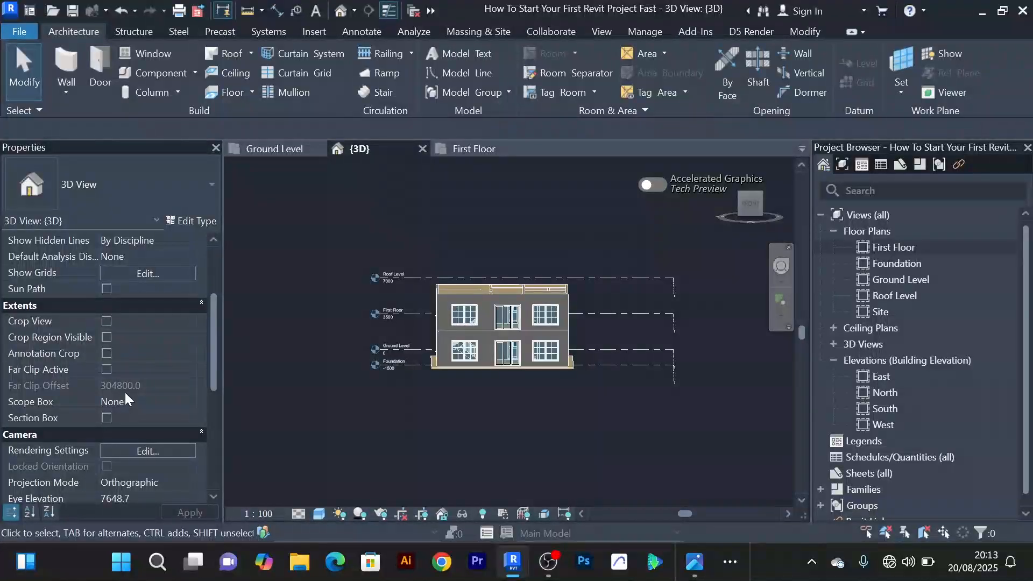
pyautogui.click(106, 417)
pyautogui.scroll(-2, 520, 410)
pyautogui.scroll(3, 513, 322)
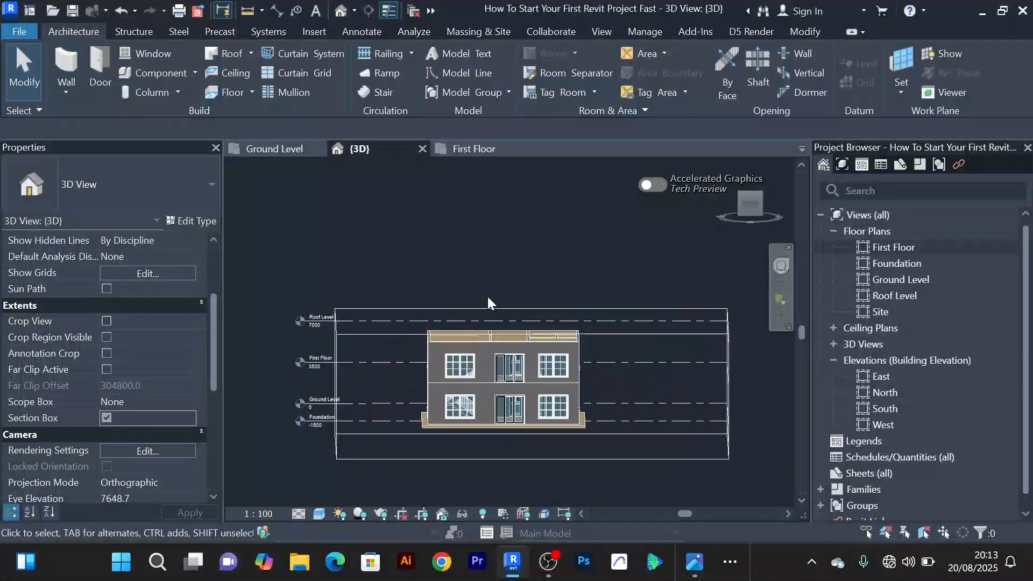
pyautogui.moveTo(487, 298); pyautogui.dragTo(492, 262, button='middle')
pyautogui.click(400, 299)
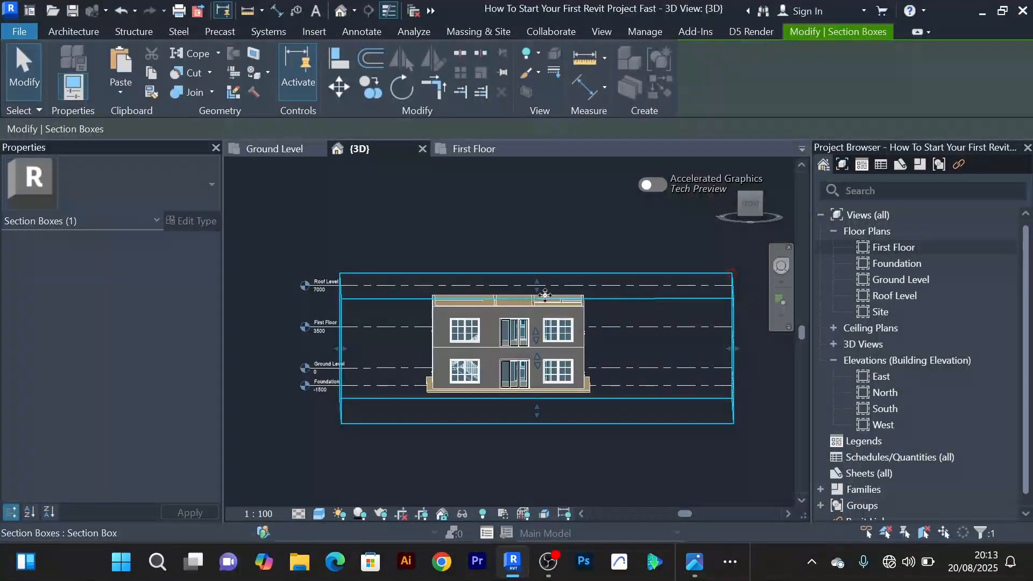
pyautogui.moveTo(541, 295); pyautogui.dragTo(540, 341)
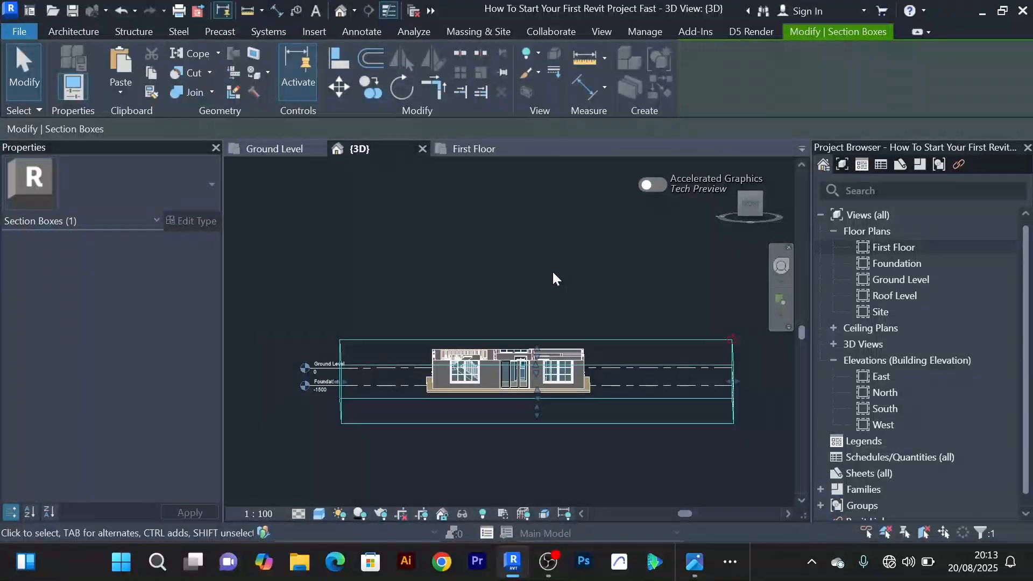
# Examine the kitchen casework and the Ground Level interior in the sectioned 3D view from several angles
pyautogui.keyDown('shift'); pyautogui.moveTo(552, 279); pyautogui.dragTo(501, 367, button='middle'); pyautogui.keyUp('shift')
pyautogui.scroll(5, 496, 347)
pyautogui.scroll(8, 501, 334)
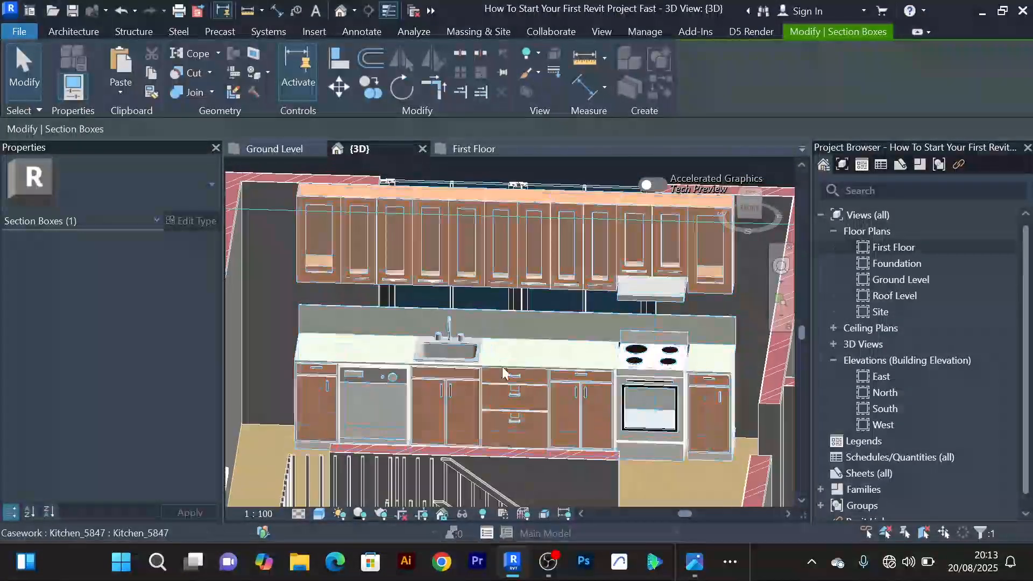
pyautogui.scroll(-2, 558, 404)
pyautogui.moveTo(624, 460); pyautogui.dragTo(603, 401, button='middle')
pyautogui.keyDown('shift'); pyautogui.moveTo(643, 434); pyautogui.dragTo(576, 456, button='middle'); pyautogui.keyUp('shift')
pyautogui.moveTo(622, 337); pyautogui.dragTo(561, 463, button='middle')
pyautogui.scroll(2, 561, 375)
pyautogui.scroll(-3, 561, 375)
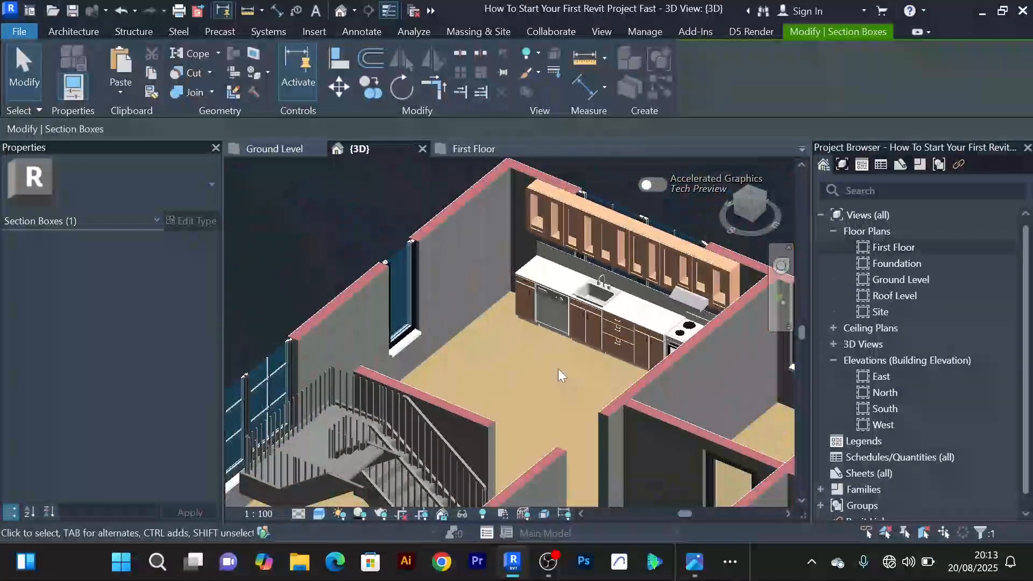
pyautogui.scroll(-5, 557, 369)
pyautogui.moveTo(417, 267); pyautogui.dragTo(407, 254, button='middle')
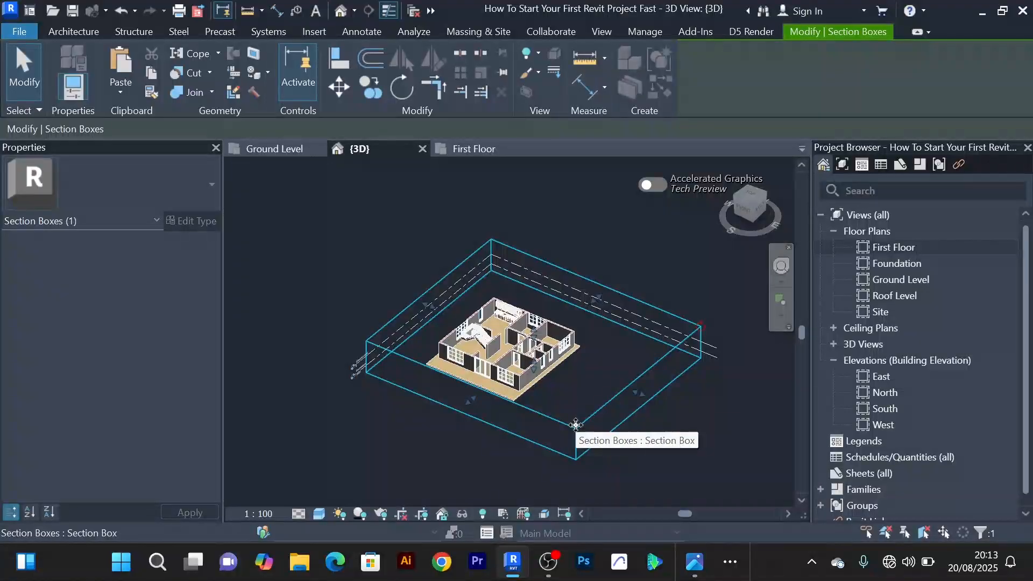
# Deselect the section box, disable it for the 3D view and view the complete house
pyautogui.rightClick(323, 279)
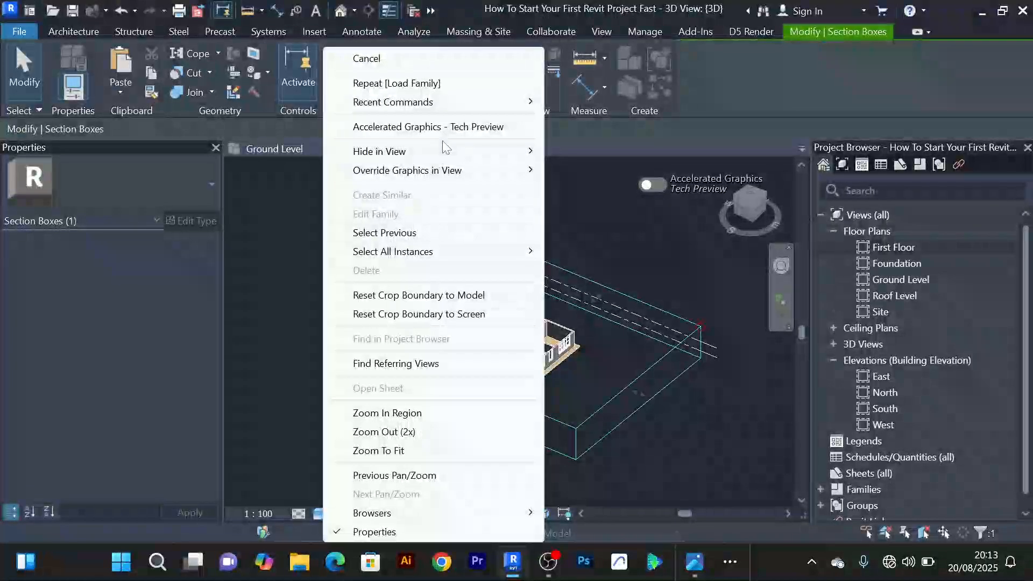
pyautogui.click(412, 53)
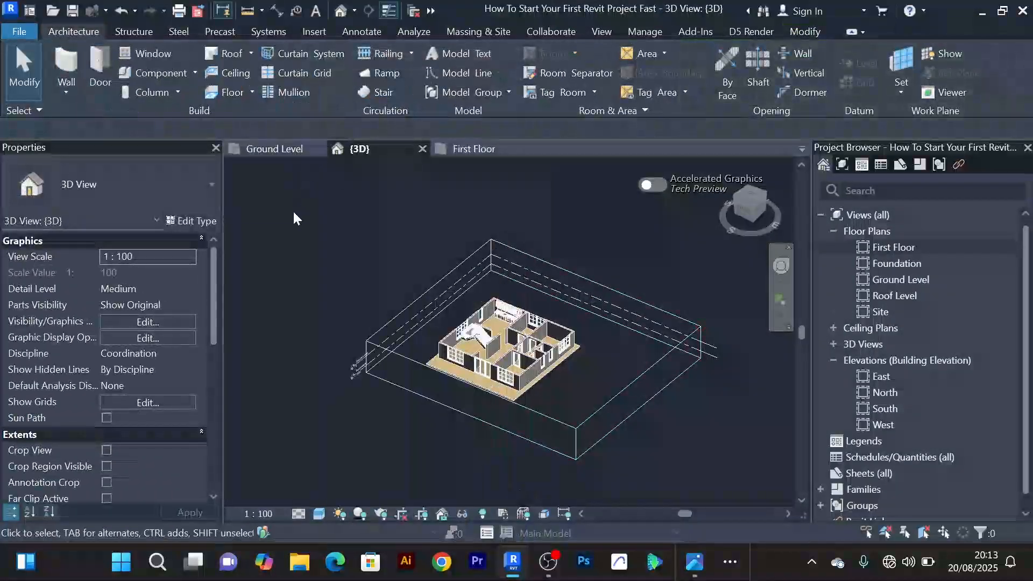
pyautogui.click(418, 297)
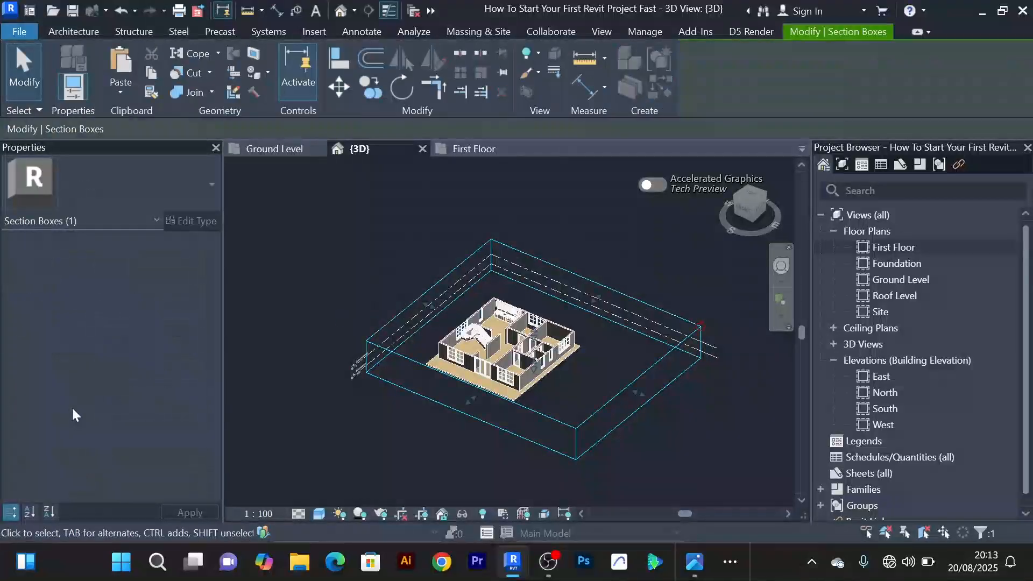
pyautogui.click(319, 279)
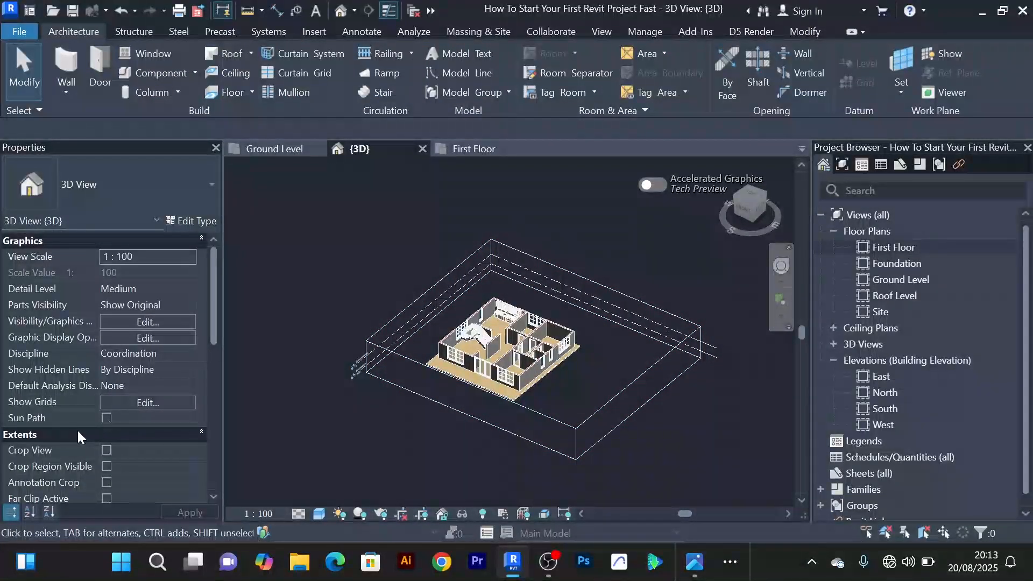
pyautogui.scroll(-3, 76, 428)
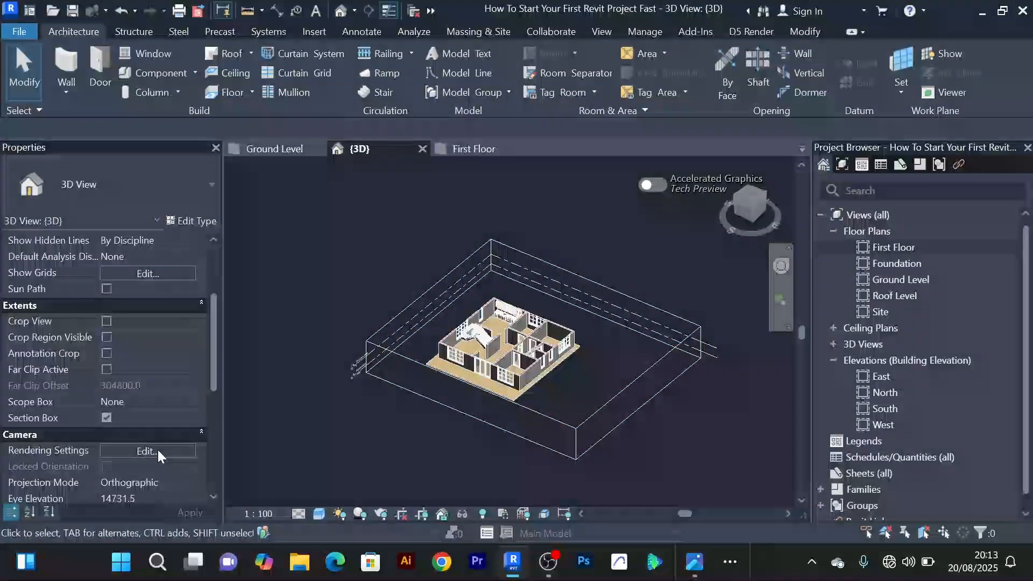
pyautogui.click(106, 418)
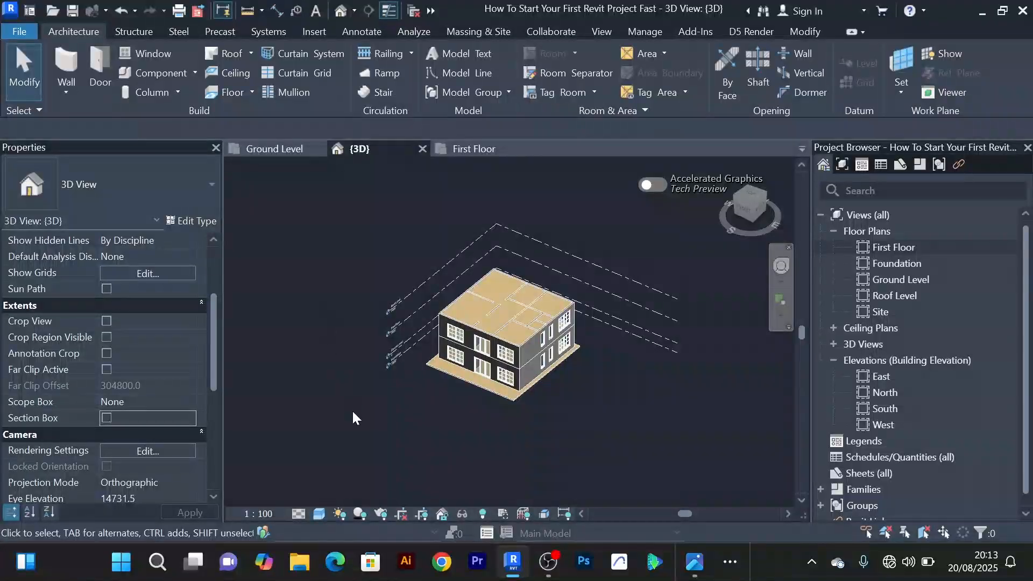
pyautogui.keyDown('shift'); pyautogui.moveTo(353, 417); pyautogui.dragTo(419, 333, button='middle'); pyautogui.keyUp('shift')
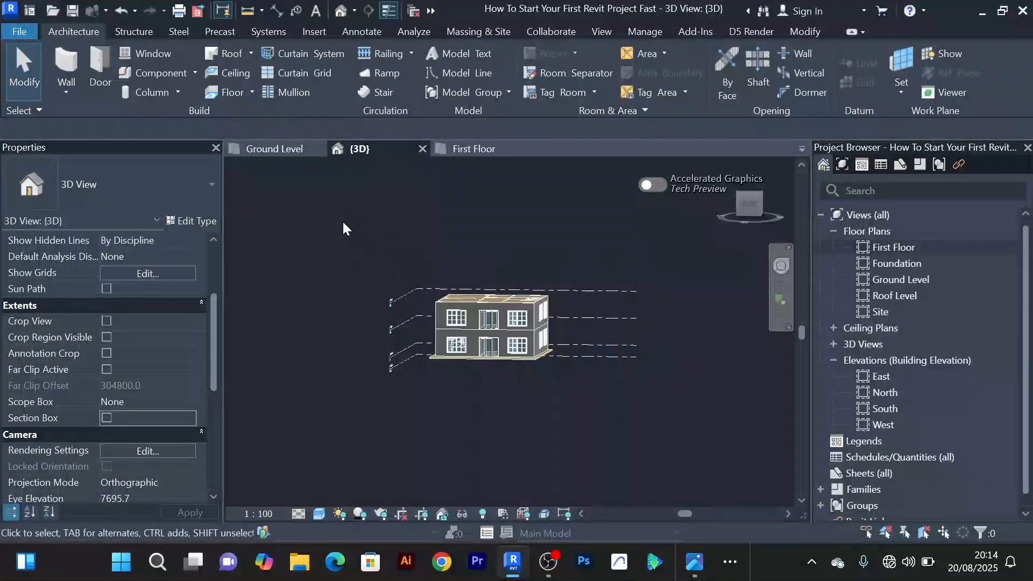
# Load the Furniture_Sofas-Armchairs_Fritz-Hansen_Alphabet-SofaT-Series-PL300-4 family from REVIT LIBRARIES as a component for the Ground Level plan
pyautogui.click(292, 152)
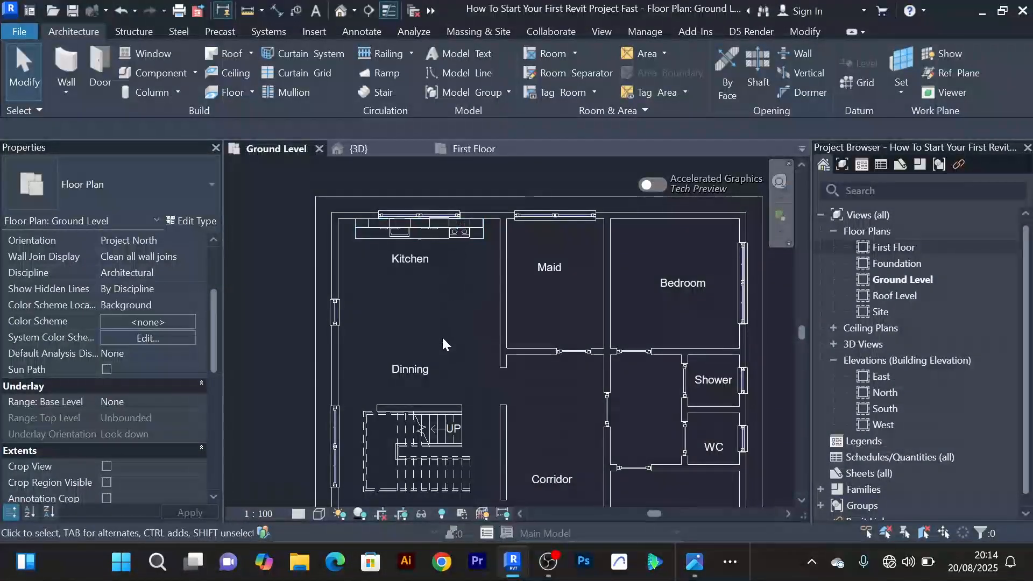
pyautogui.moveTo(441, 336); pyautogui.dragTo(426, 283, button='middle')
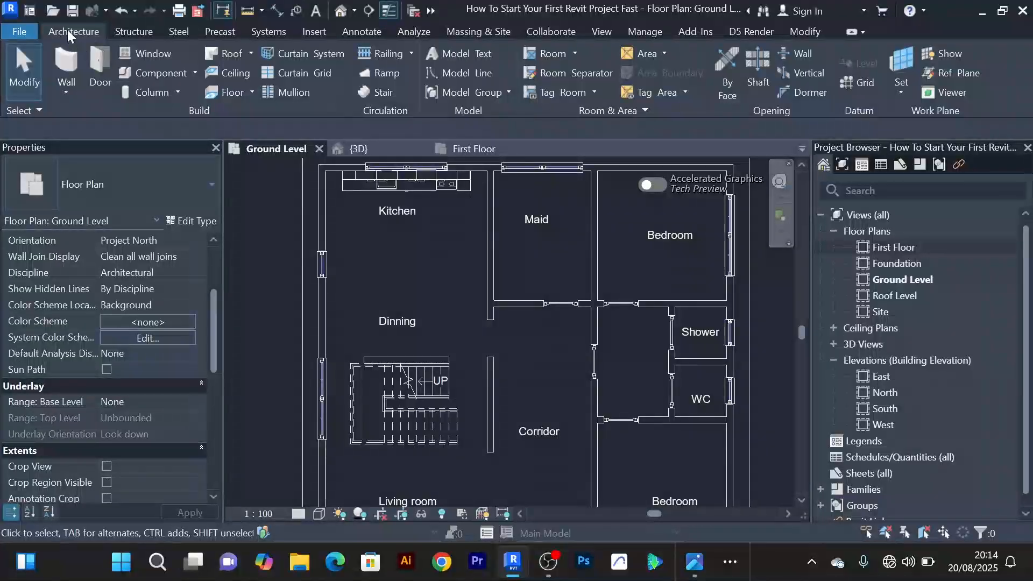
pyautogui.click(195, 73)
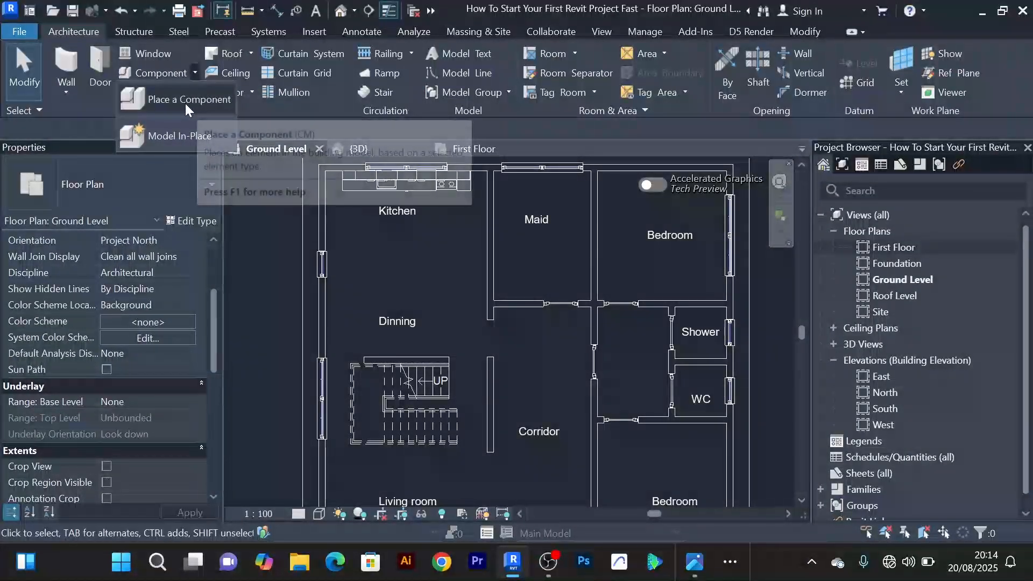
pyautogui.click(184, 101)
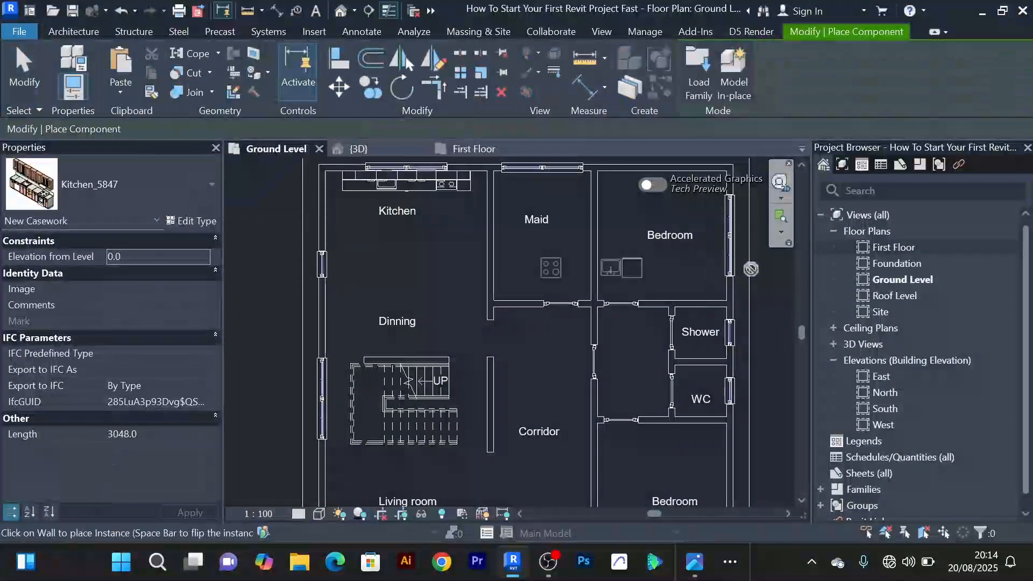
pyautogui.click(700, 86)
pyautogui.scroll(-3, 514, 288)
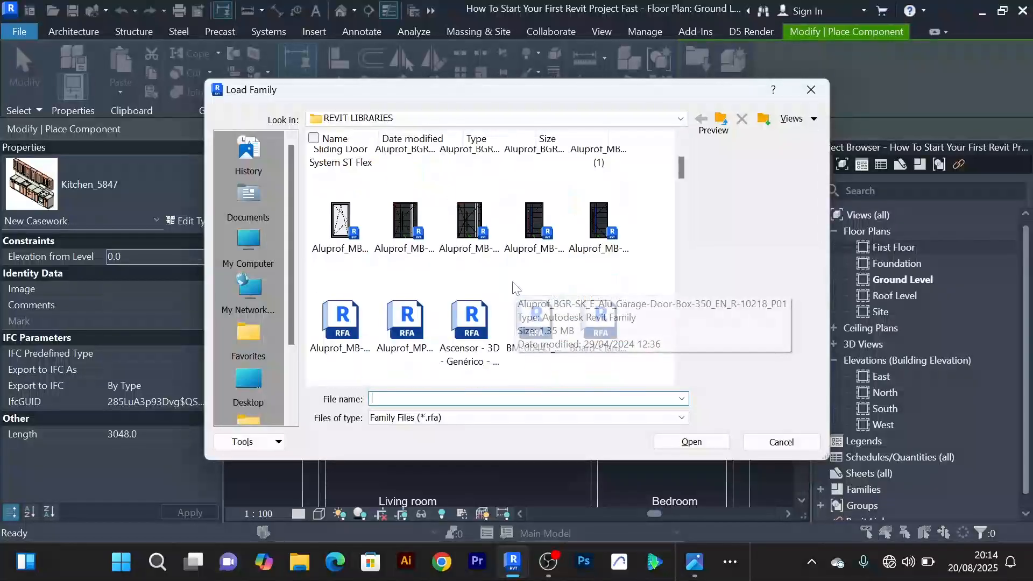
pyautogui.scroll(-3, 484, 284)
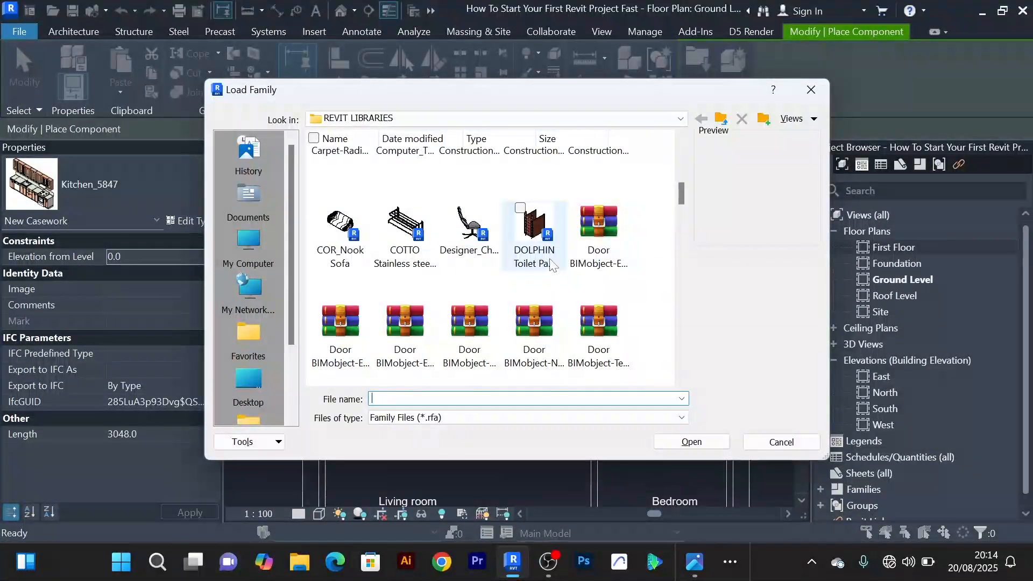
pyautogui.scroll(-6, 550, 265)
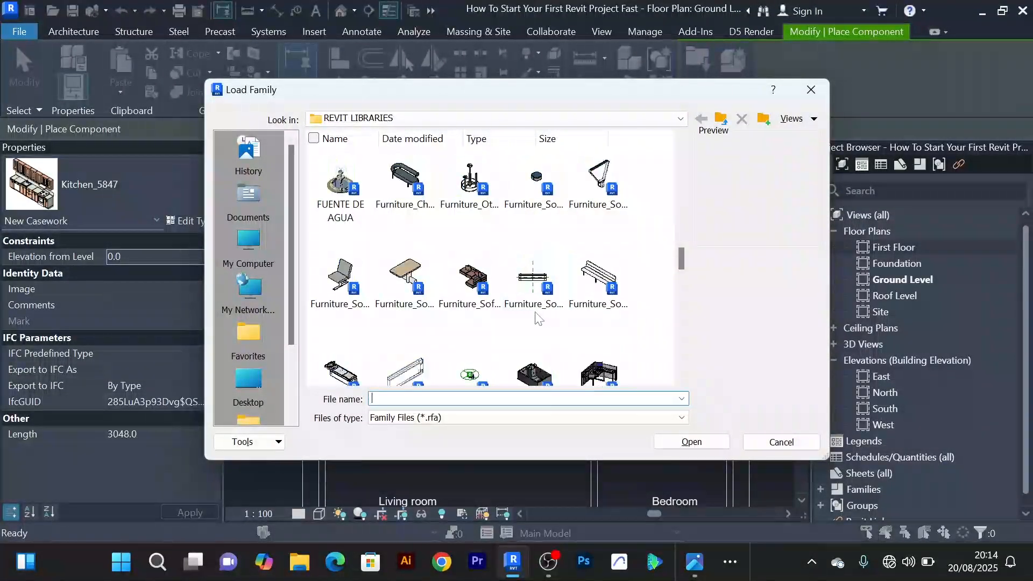
pyautogui.scroll(-3, 532, 307)
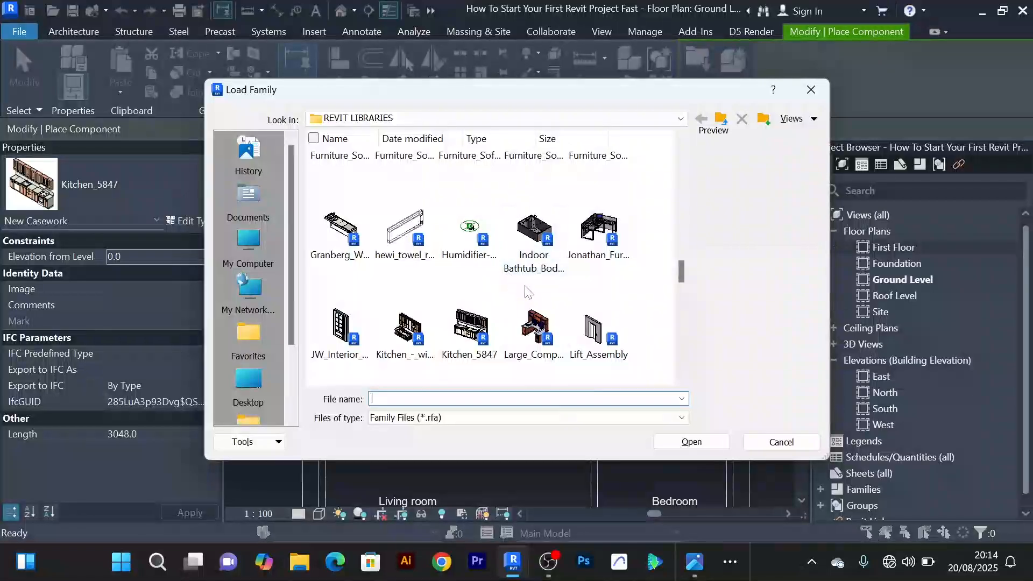
pyautogui.scroll(3, 526, 290)
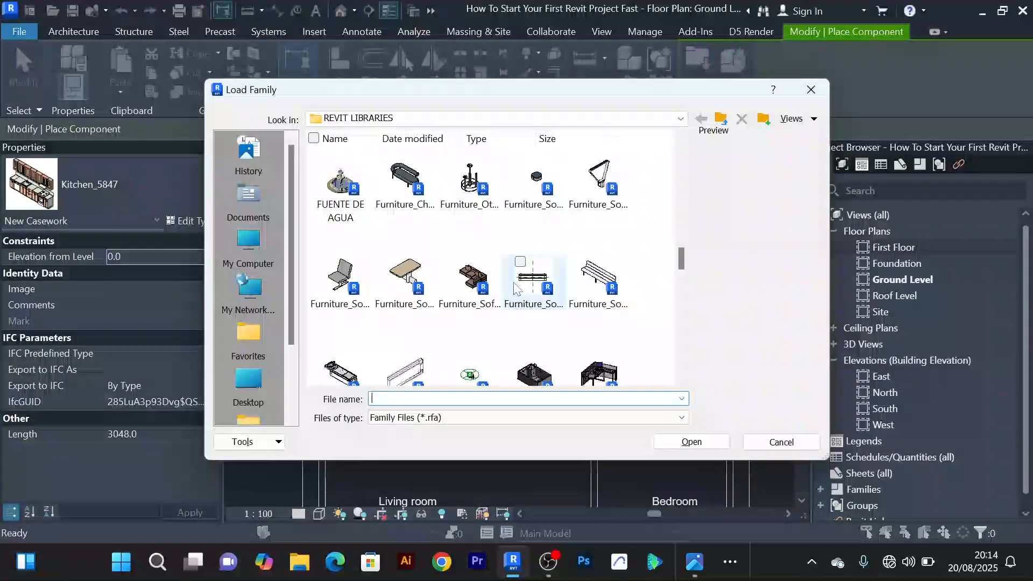
pyautogui.click(477, 286)
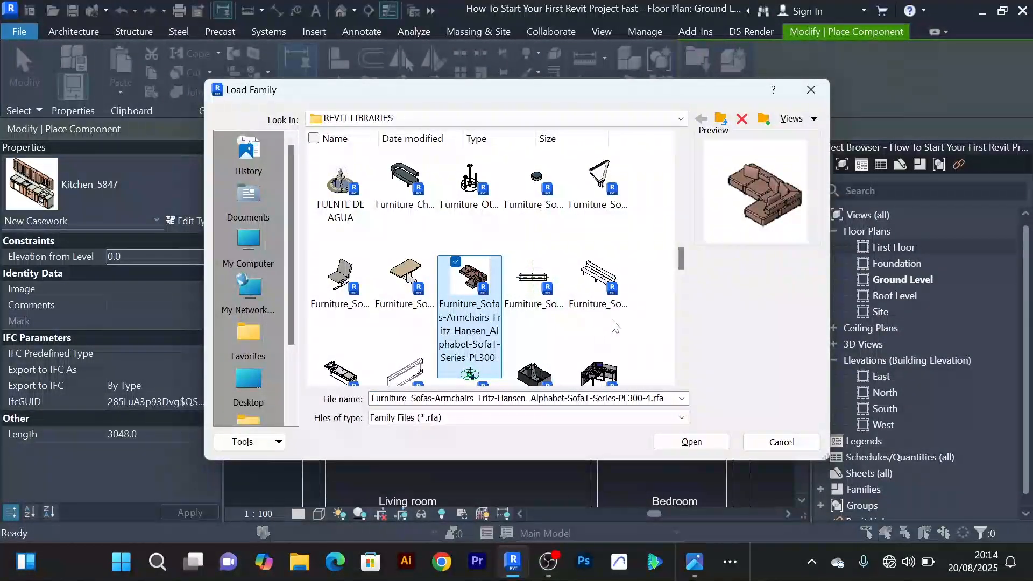
pyautogui.scroll(-3, 615, 326)
pyautogui.scroll(-10, 591, 327)
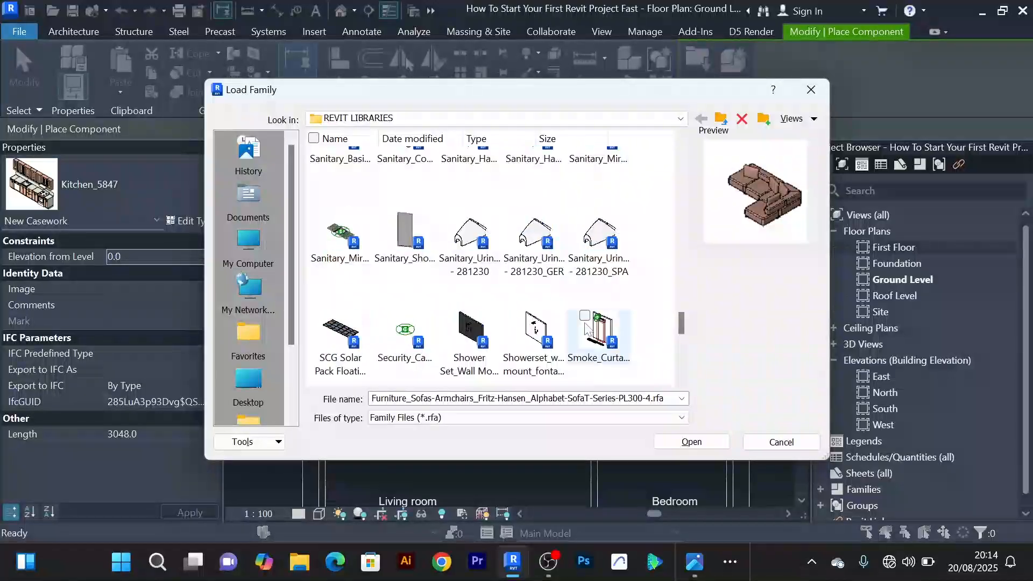
pyautogui.scroll(-5, 586, 327)
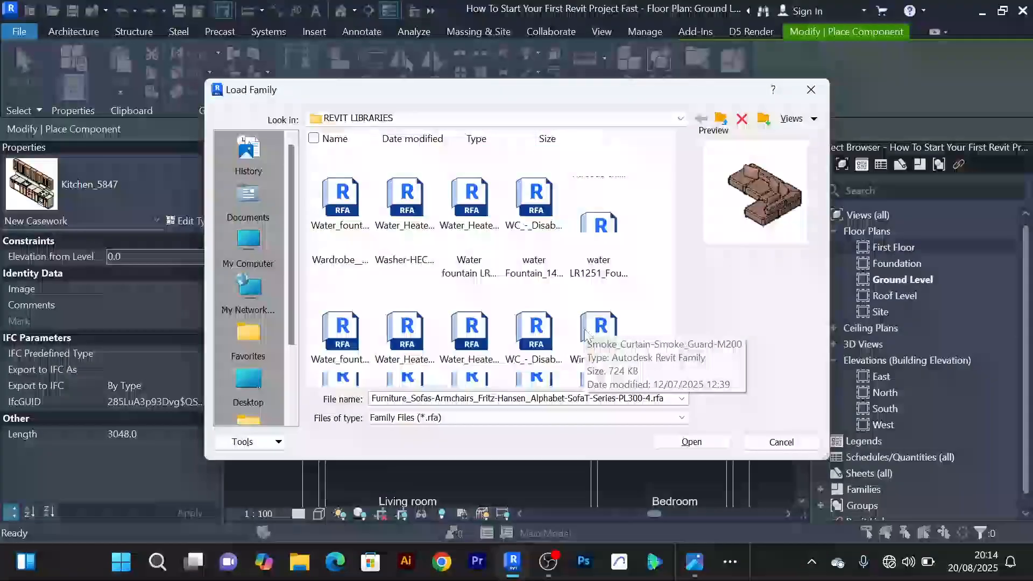
pyautogui.click(691, 442)
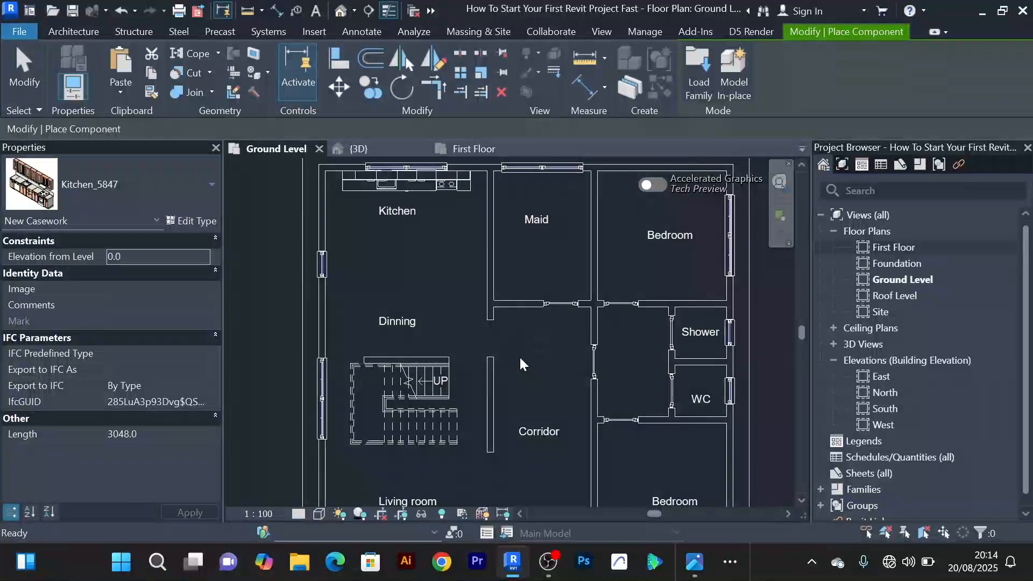
# Place one instance of the L-shaped sofa in the living room below the stairs and end component placement
pyautogui.scroll(-2, 521, 360)
pyautogui.moveTo(445, 469); pyautogui.dragTo(473, 404, button='middle')
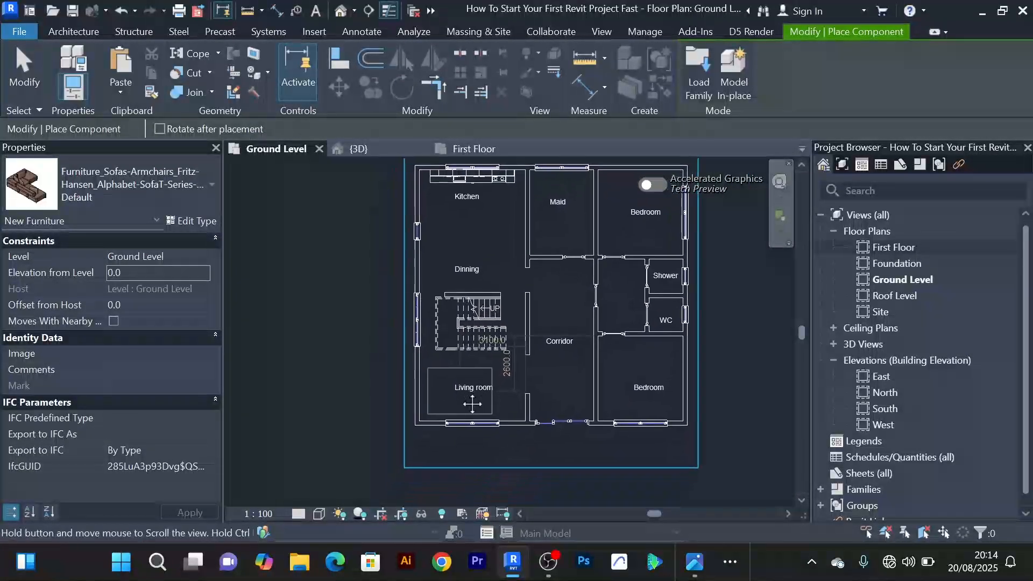
pyautogui.scroll(3, 473, 397)
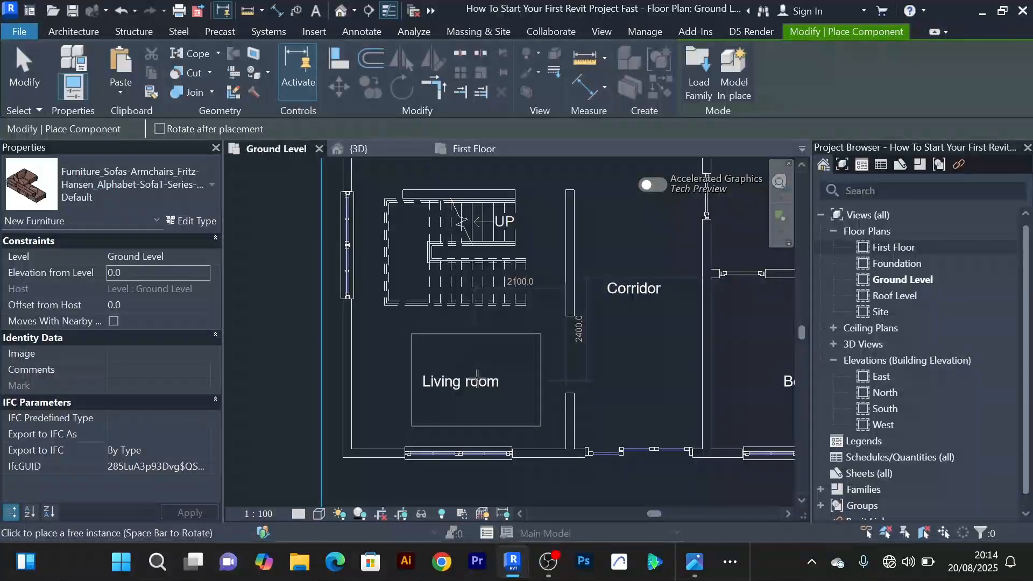
pyautogui.rightClick(630, 377)
pyautogui.click(704, 53)
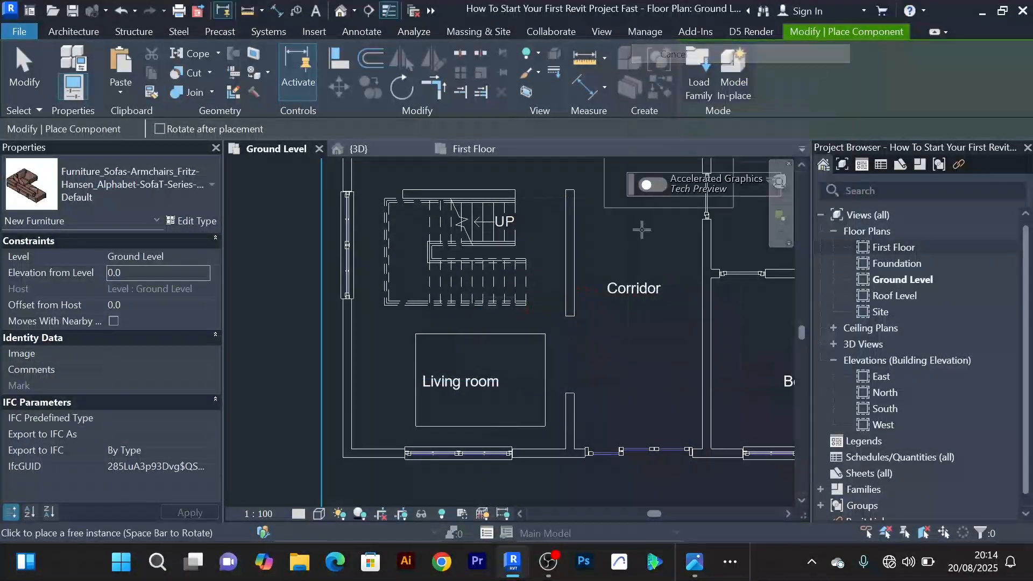
pyautogui.rightClick(601, 366)
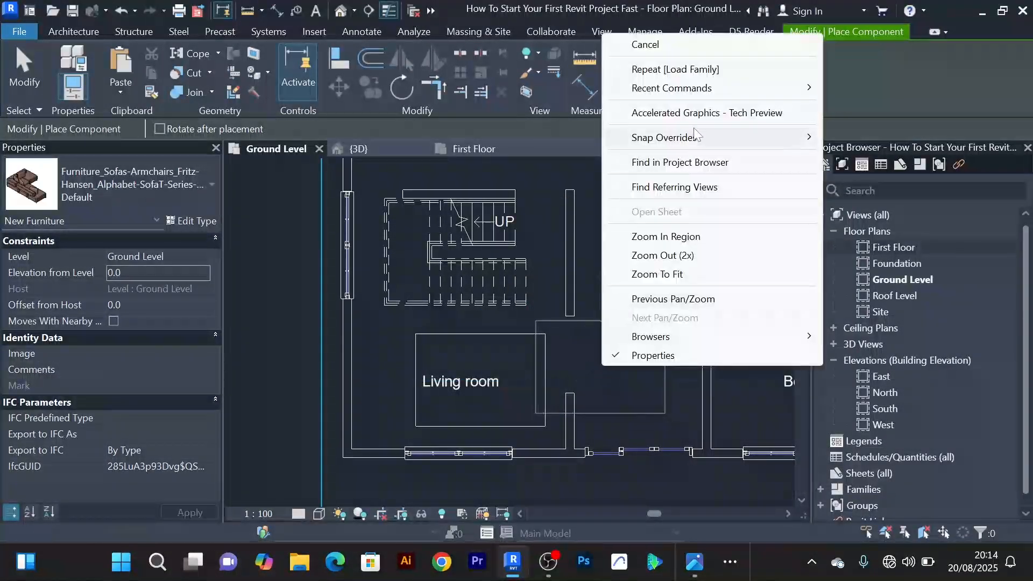
pyautogui.click(719, 44)
# Try the Shaded visual style on the Ground Level plan with the sofa selected, and return to Hidden Line
pyautogui.click(546, 340)
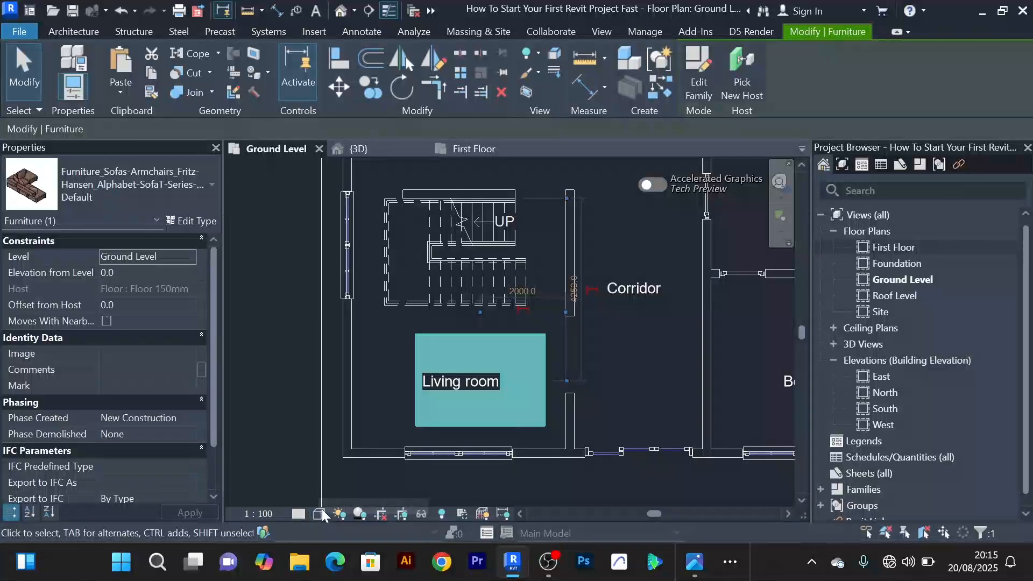
pyautogui.click(319, 513)
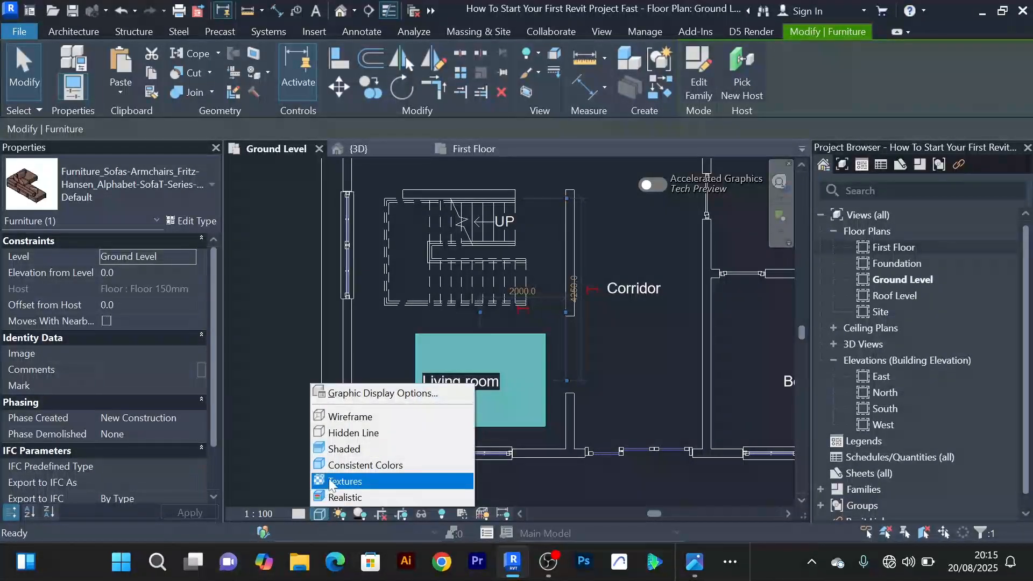
pyautogui.click(357, 455)
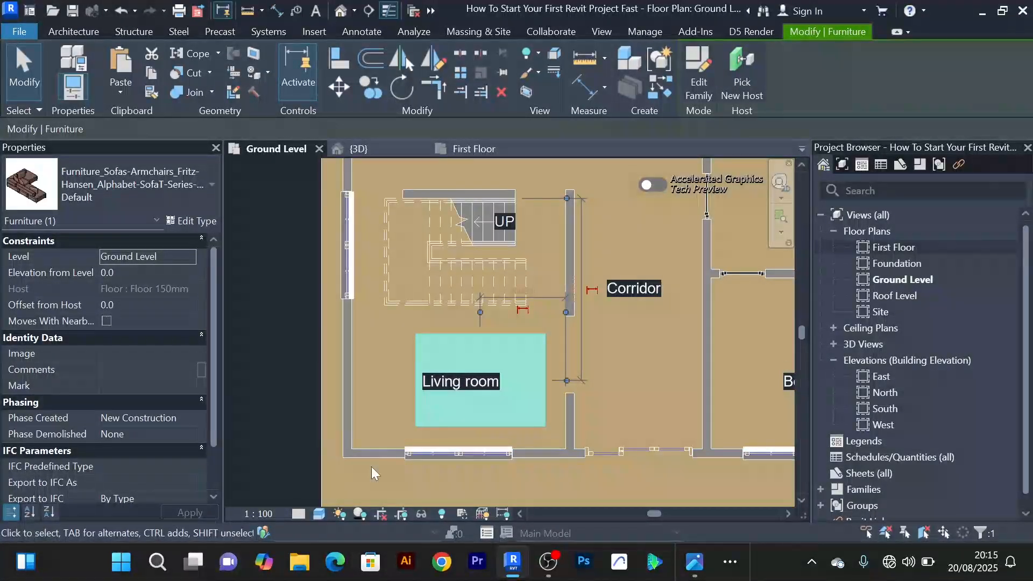
pyautogui.scroll(-3, 372, 466)
pyautogui.click(319, 513)
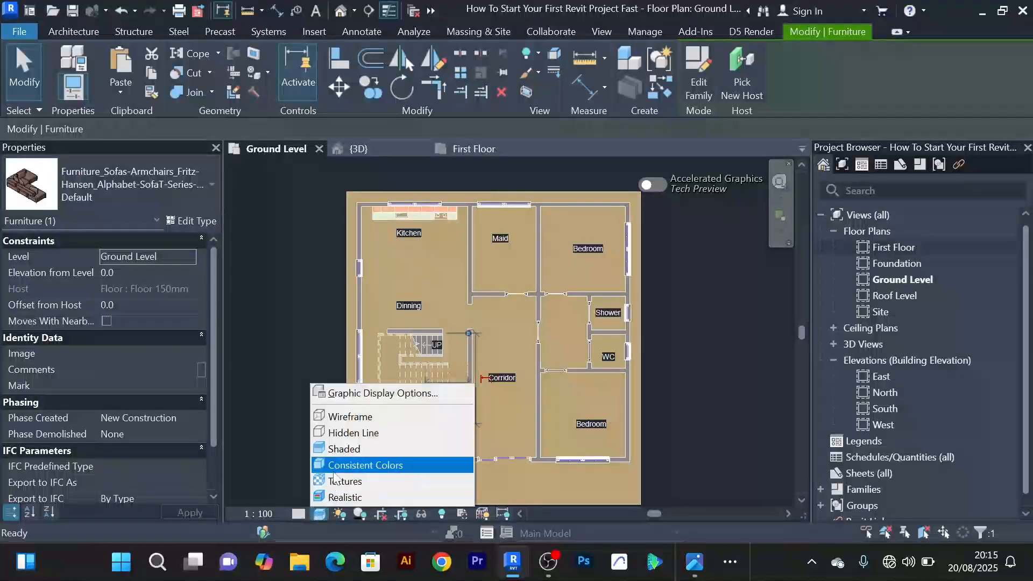
pyautogui.click(345, 434)
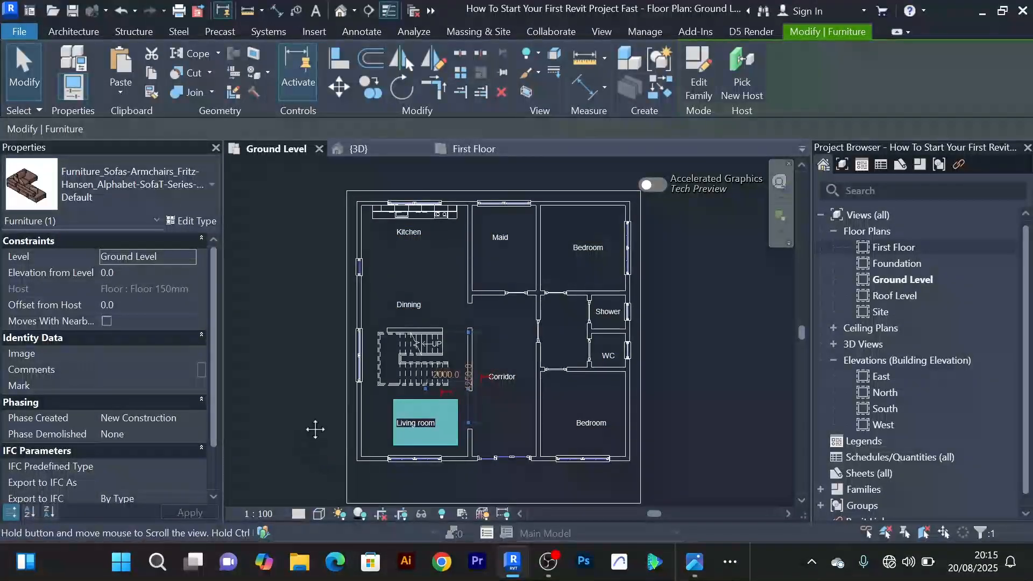
# Set the Ground Level plan's detail level to Medium and deselect the sofa
pyautogui.moveTo(315, 429); pyautogui.dragTo(369, 355, button='middle')
pyautogui.click(299, 513)
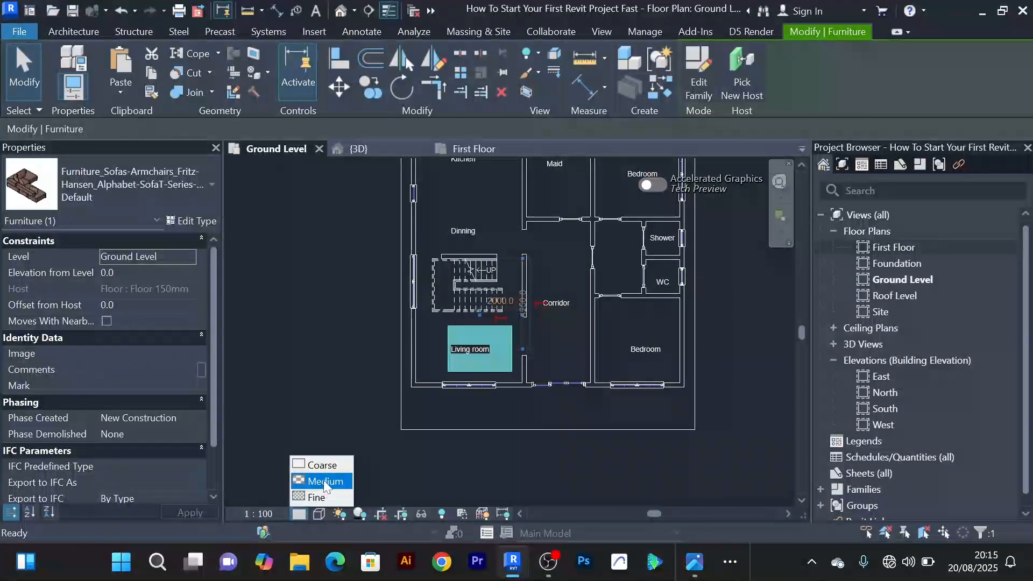
pyautogui.click(324, 480)
pyautogui.click(366, 461)
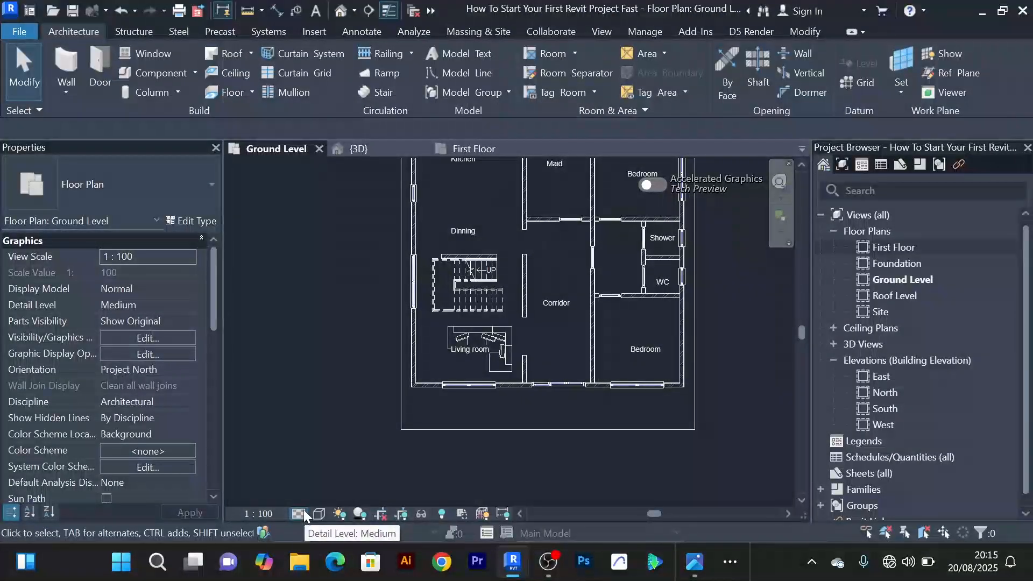
# Delete the "Living room" text note that overlaps the sofa
pyautogui.scroll(3, 318, 483)
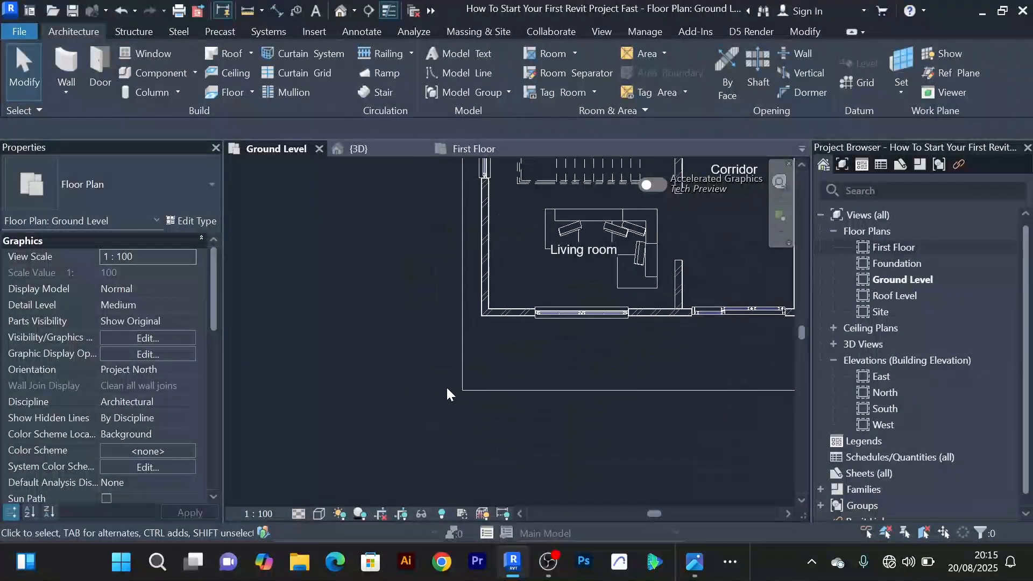
pyautogui.moveTo(446, 385); pyautogui.dragTo(309, 444, button='middle')
pyautogui.scroll(2, 441, 334)
pyautogui.click(441, 334)
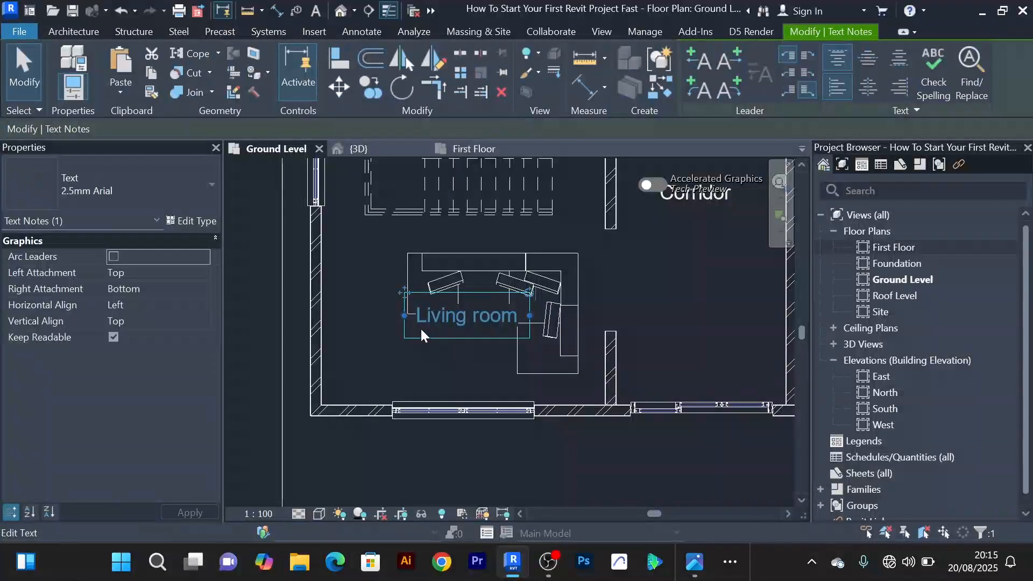
pyautogui.press('Delete')
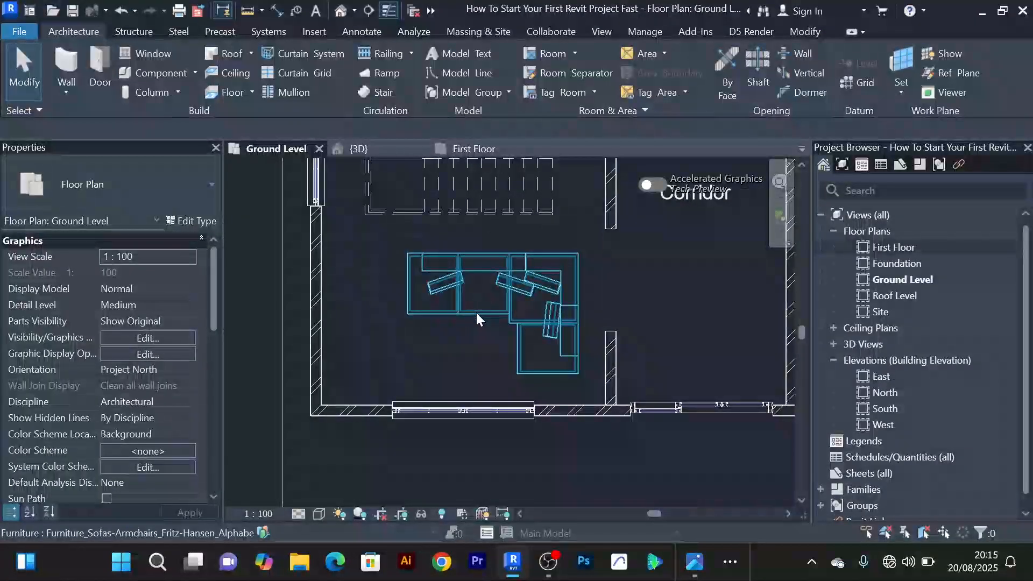
# Examine the sofa's position in the living room and the surrounding Ground Level room layout
pyautogui.click(476, 311)
pyautogui.scroll(-3, 587, 298)
pyautogui.scroll(3, 596, 302)
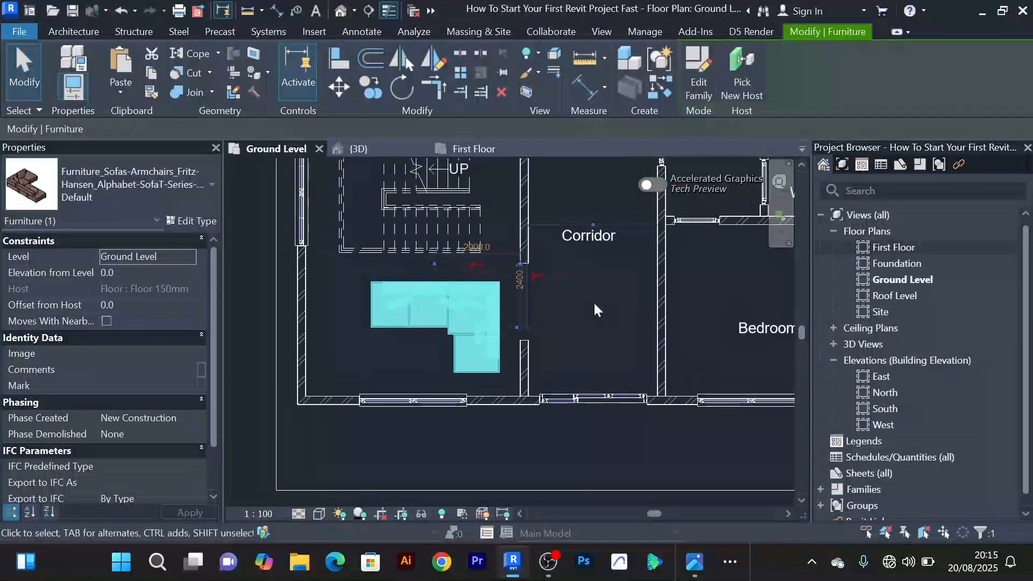
pyautogui.scroll(-3, 593, 301)
pyautogui.scroll(3, 592, 301)
pyautogui.scroll(-4, 594, 306)
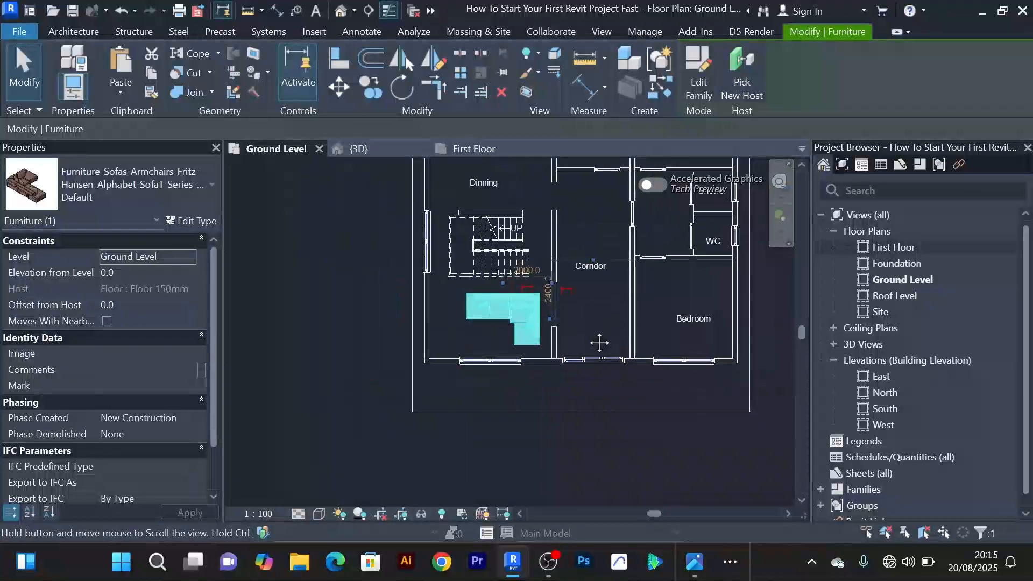
pyautogui.moveTo(599, 342); pyautogui.dragTo(579, 425, button='middle')
pyautogui.click(502, 239)
pyautogui.scroll(5, 468, 398)
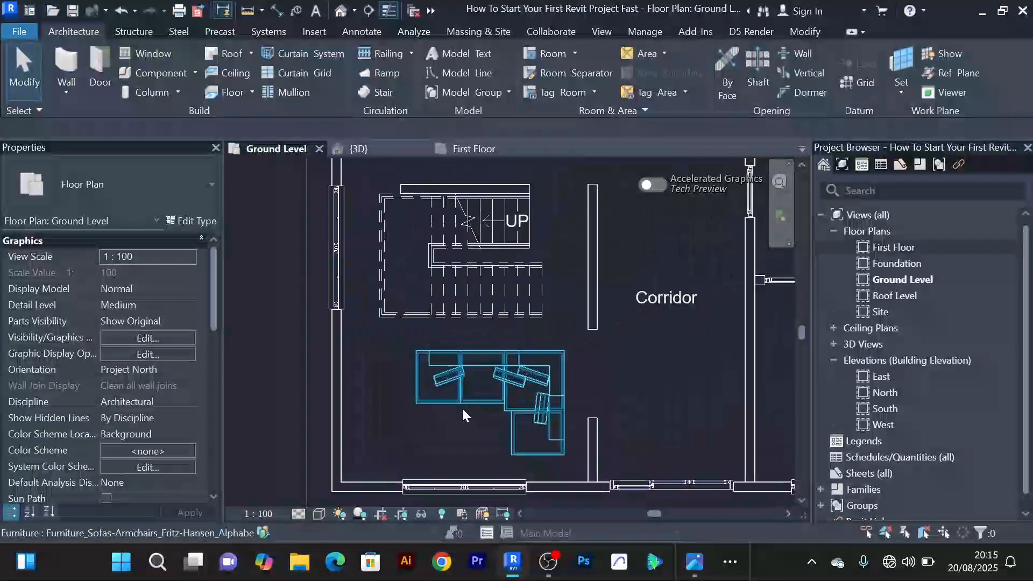
pyautogui.click(462, 347)
pyautogui.scroll(-3, 453, 370)
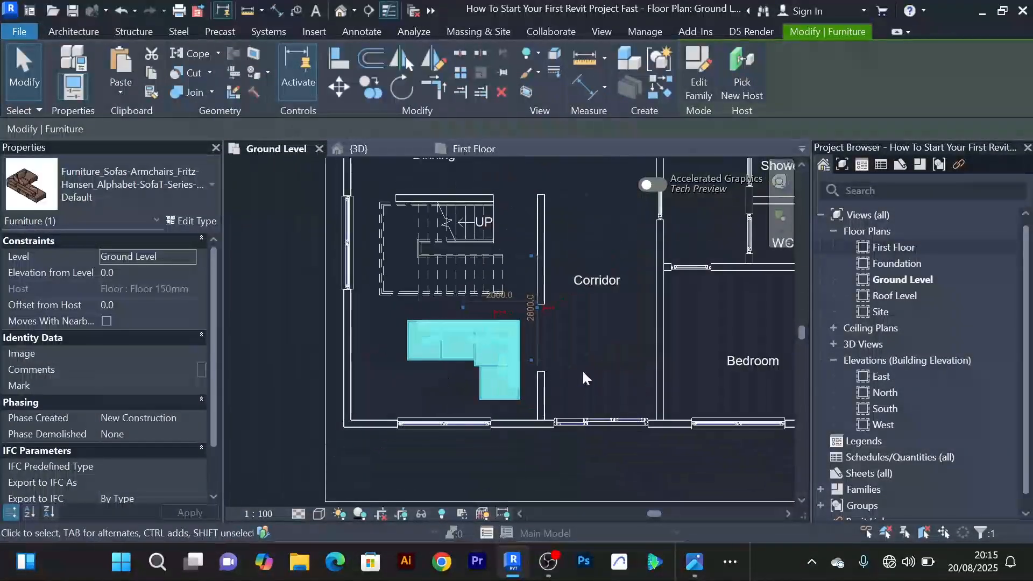
pyautogui.scroll(-2, 597, 340)
pyautogui.click(581, 337)
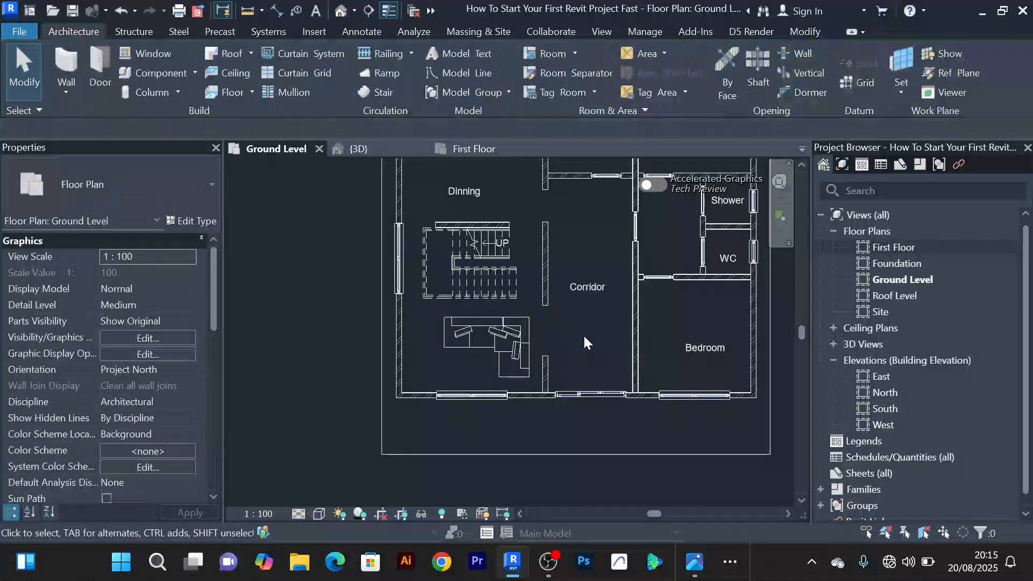
pyautogui.scroll(-3, 583, 336)
pyautogui.scroll(3, 547, 328)
pyautogui.scroll(-2, 543, 288)
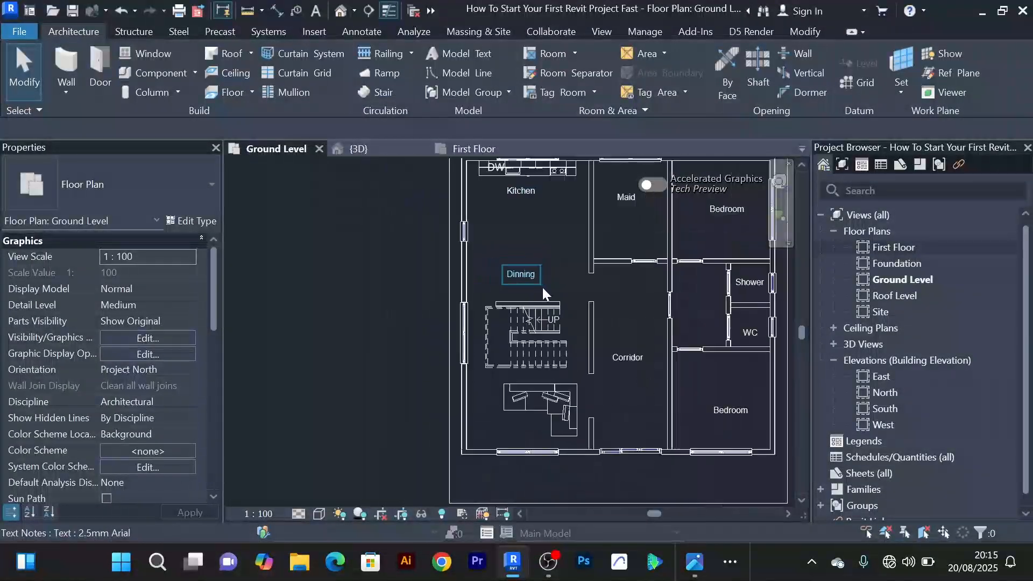
pyautogui.scroll(3, 574, 297)
pyautogui.scroll(-2, 569, 290)
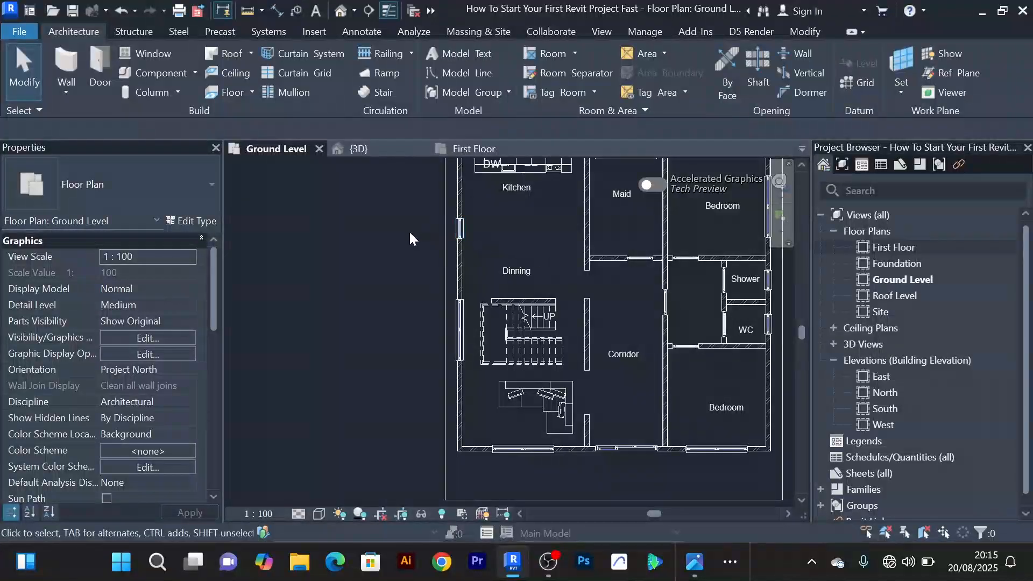
pyautogui.scroll(-2, 376, 252)
pyautogui.scroll(2, 429, 263)
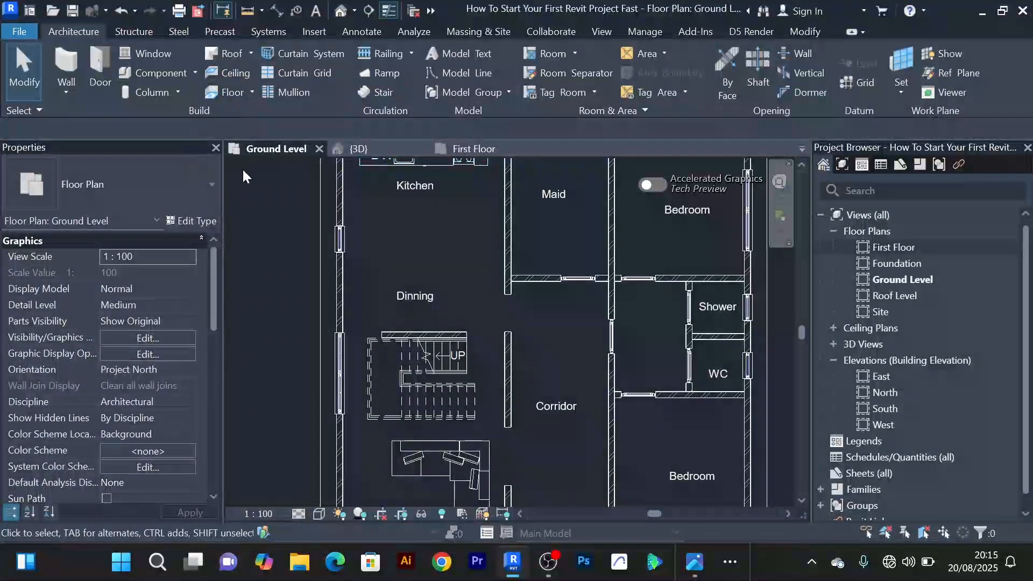
# Review the complete Ground Level plan, from the kitchen and dining area to the corridor, bedrooms and entrance side
pyautogui.scroll(-2, 383, 241)
pyautogui.scroll(2, 433, 269)
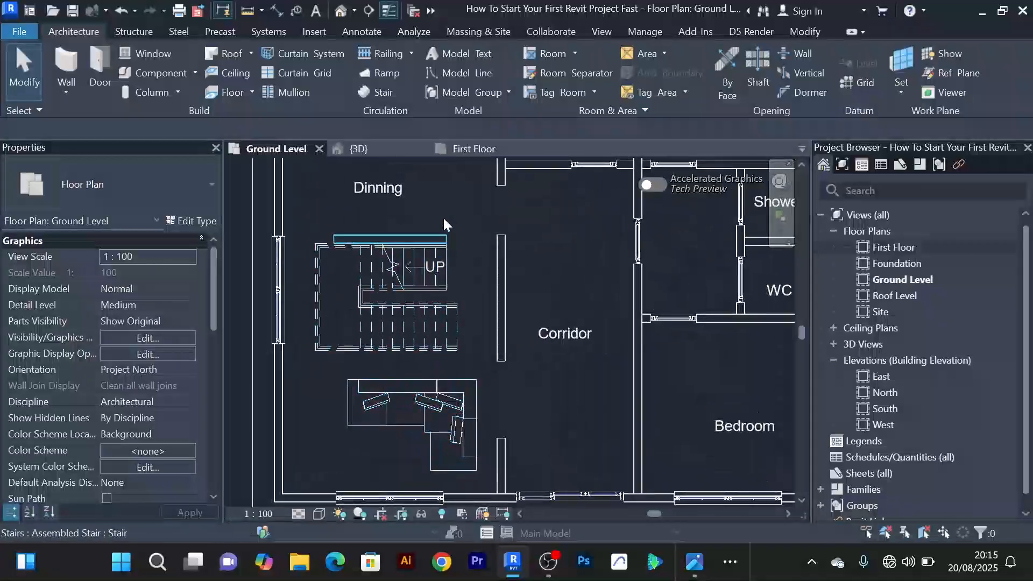
pyautogui.scroll(-2, 444, 218)
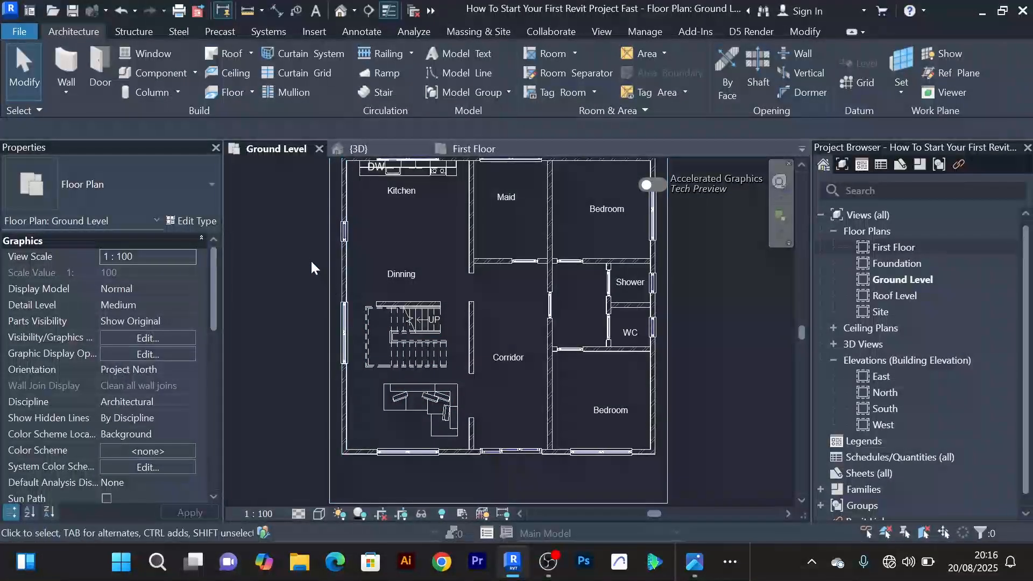
pyautogui.scroll(-2, 518, 266)
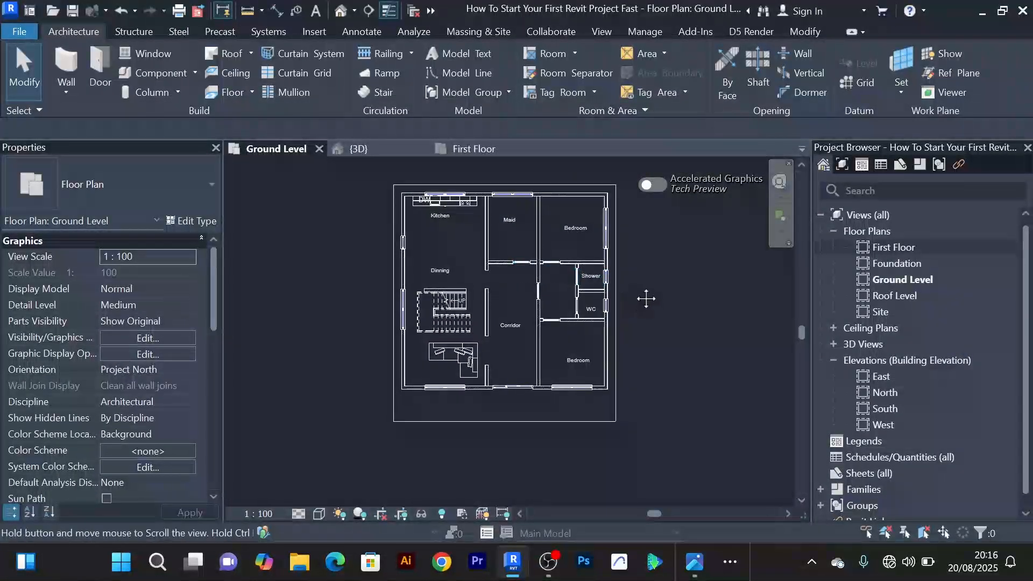
pyautogui.scroll(2, 500, 255)
pyautogui.scroll(2, 325, 257)
pyautogui.scroll(-2, 324, 257)
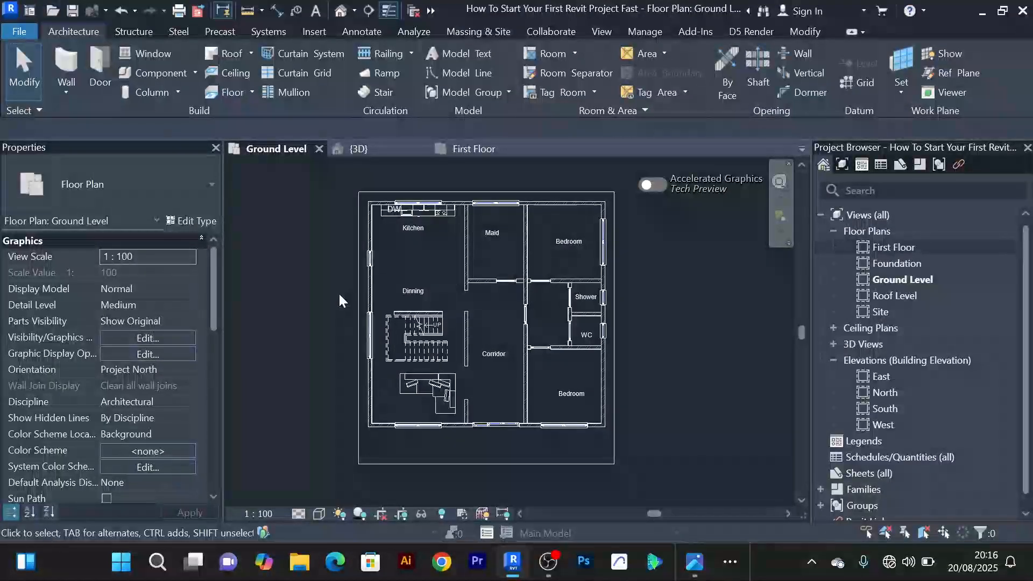
# Check the First Floor plan, and examine the house's front facade and open top storey in the 3D view
pyautogui.click(463, 150)
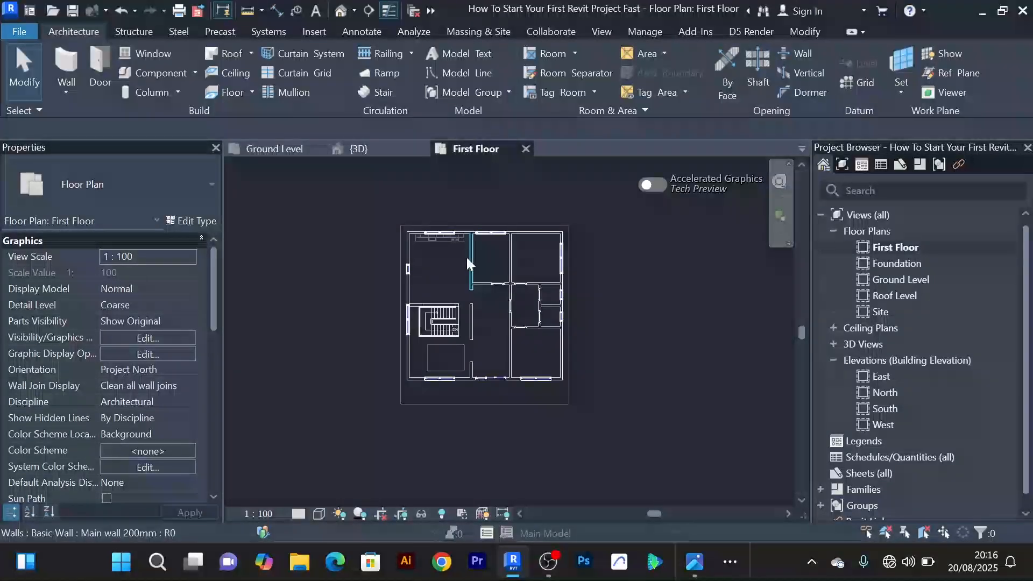
pyautogui.click(380, 150)
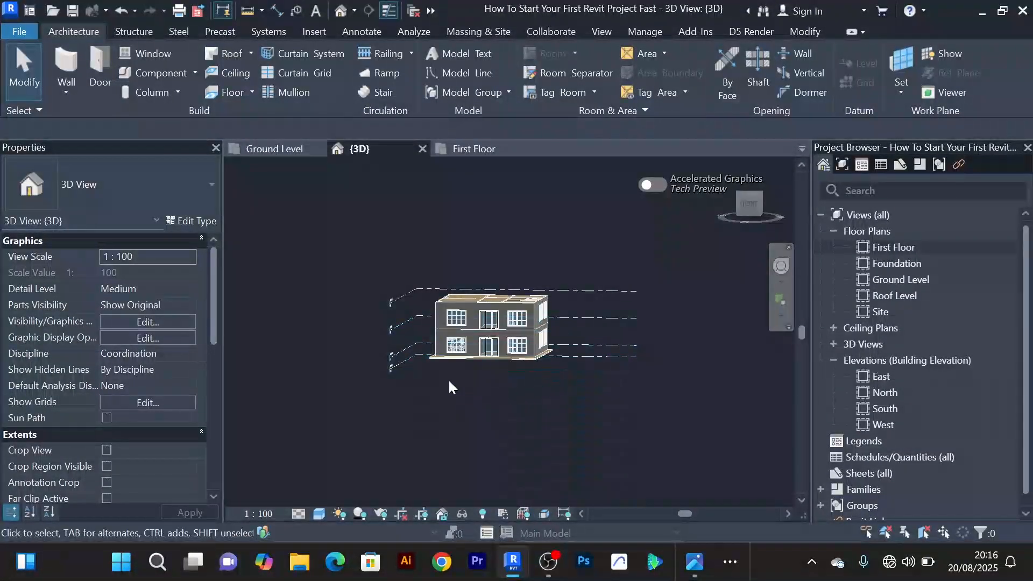
pyautogui.keyDown('shift'); pyautogui.moveTo(449, 382); pyautogui.dragTo(526, 253, button='middle'); pyautogui.keyUp('shift')
pyautogui.scroll(5, 484, 293)
pyautogui.scroll(3, 480, 312)
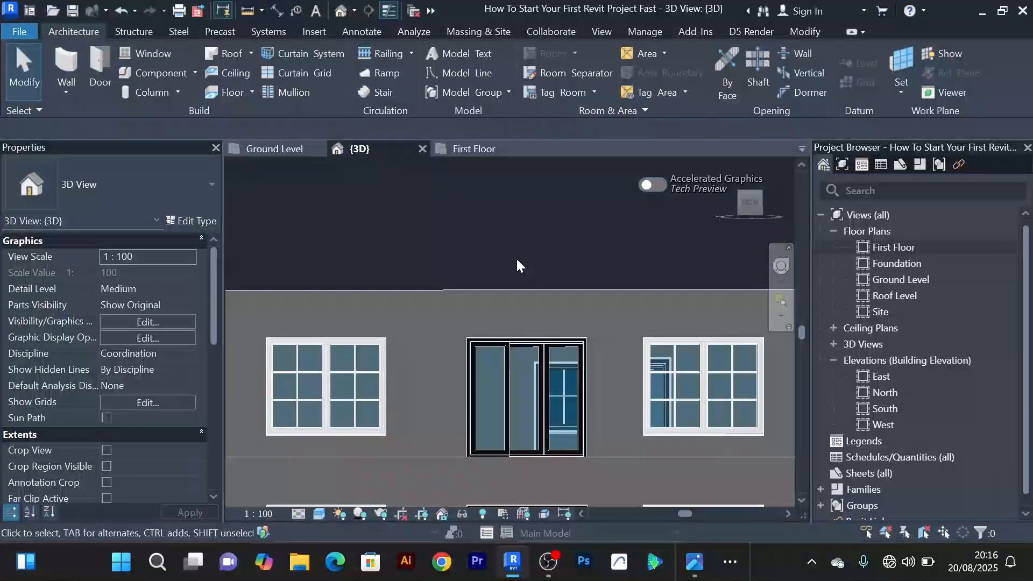
pyautogui.scroll(-2, 515, 257)
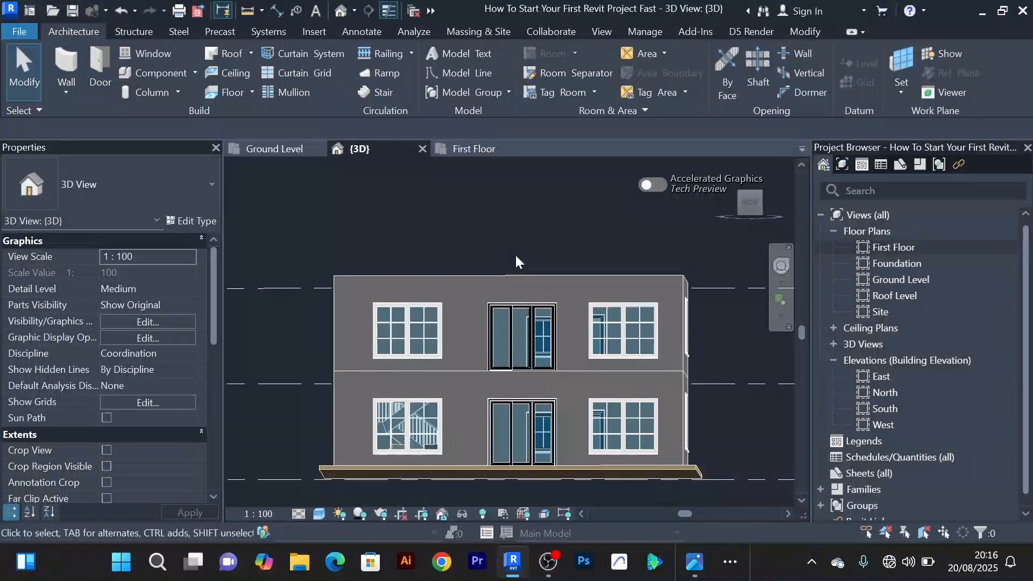
pyautogui.keyDown('shift'); pyautogui.moveTo(514, 253); pyautogui.dragTo(521, 289, button='middle'); pyautogui.keyUp('shift')
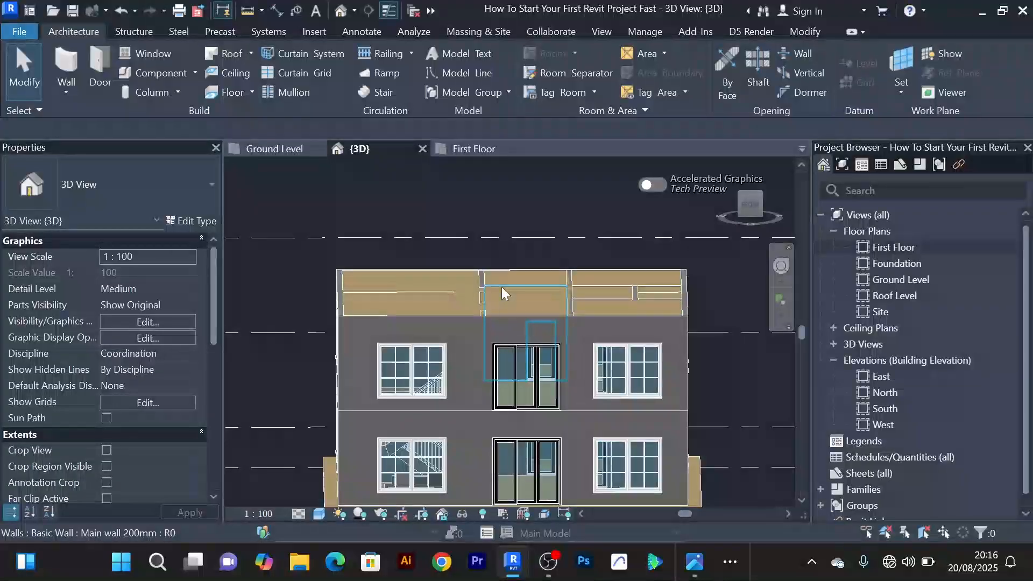
pyautogui.scroll(2, 440, 311)
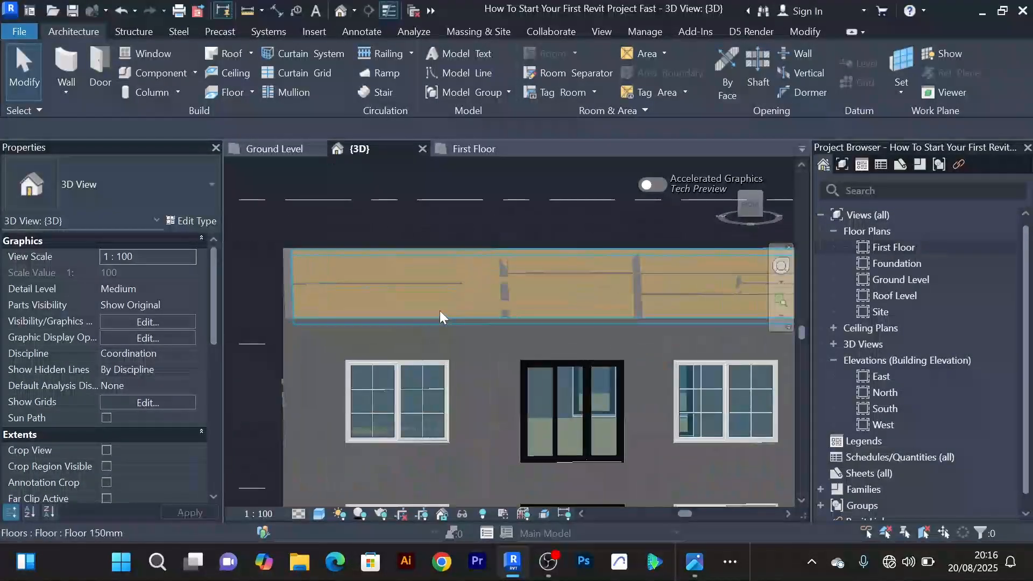
pyautogui.scroll(-2, 440, 311)
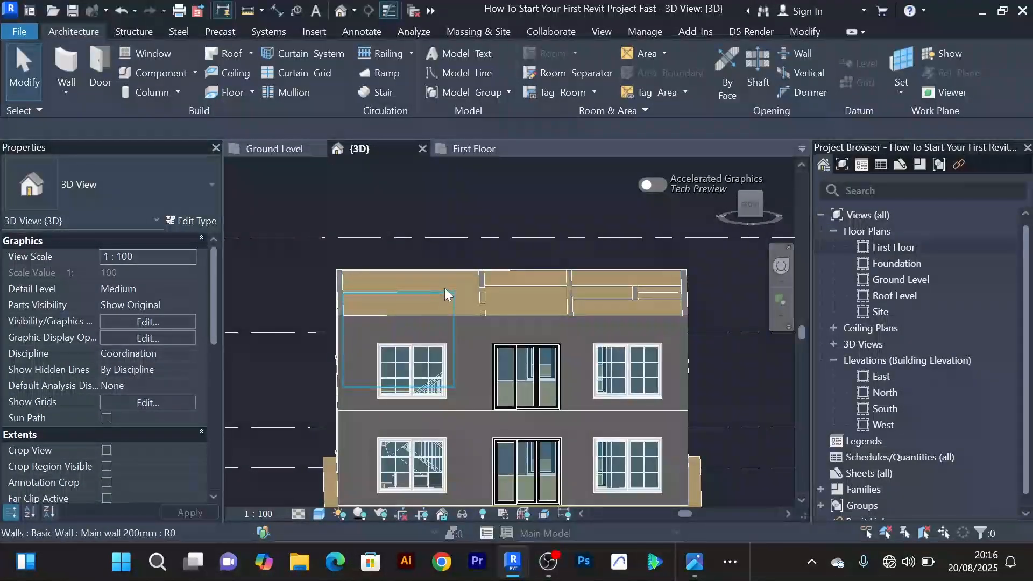
pyautogui.scroll(1, 445, 288)
pyautogui.scroll(-2, 444, 284)
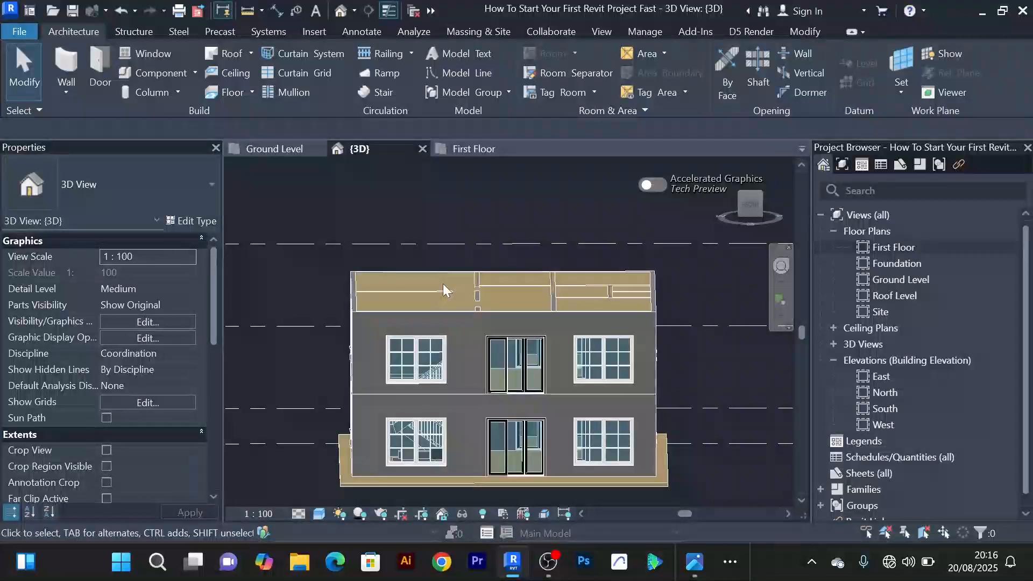